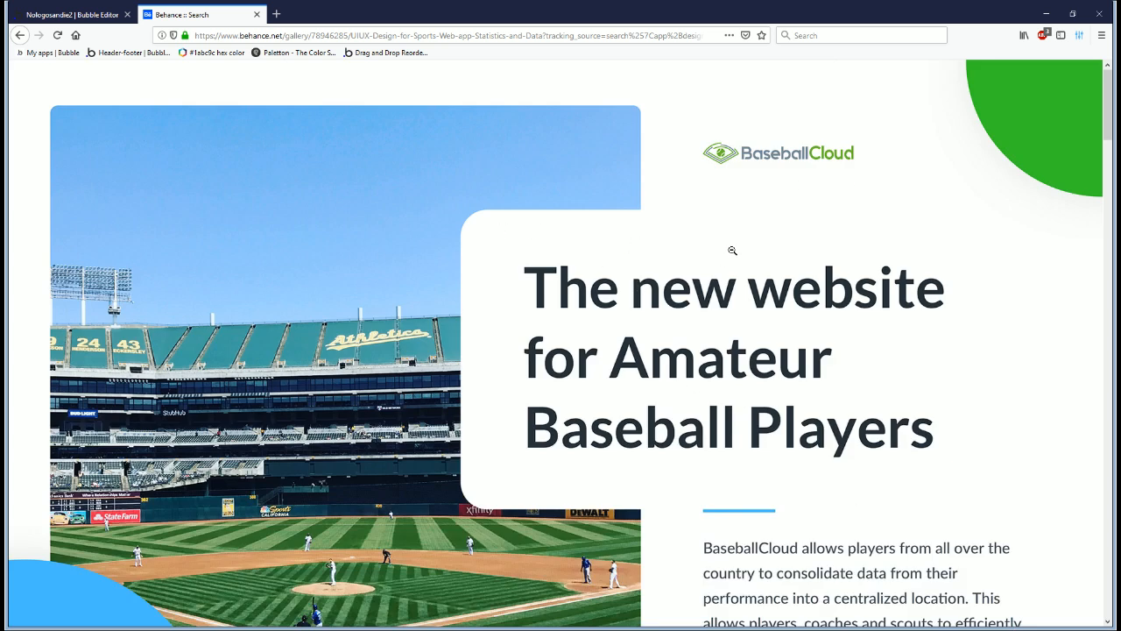
Step: Examine the BaseballCloud player dashboard mockup, including its profile, Pitcher Summary, Recent Events and Pitching Data cards
scroll(732, 250, "down", 3)
scroll(732, 250, "down", 1)
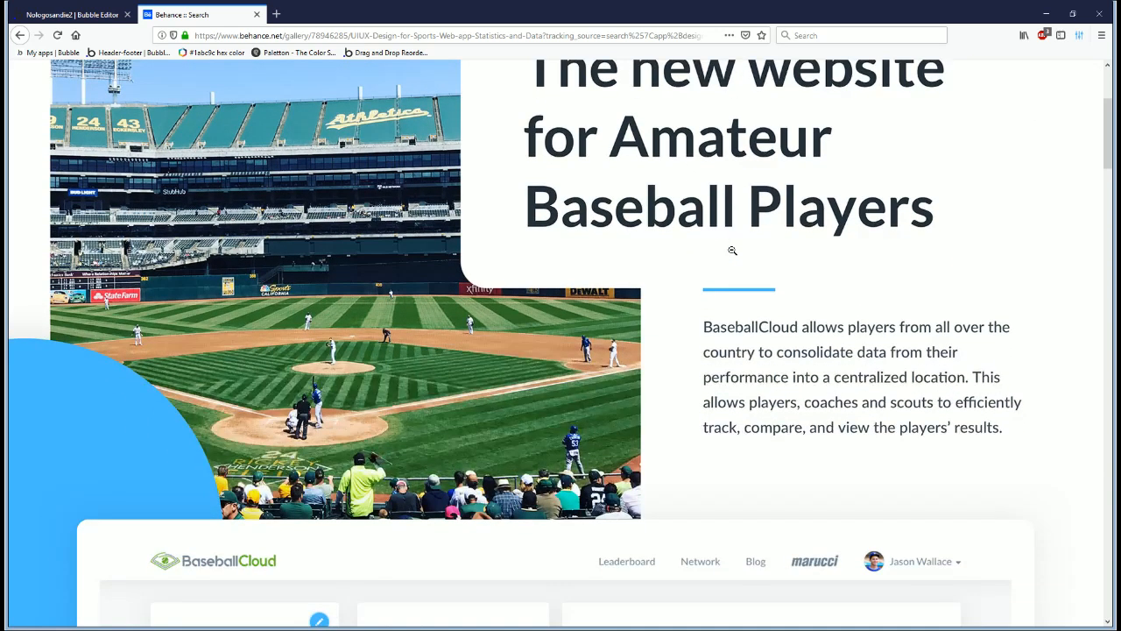
scroll(683, 318, "down", 8)
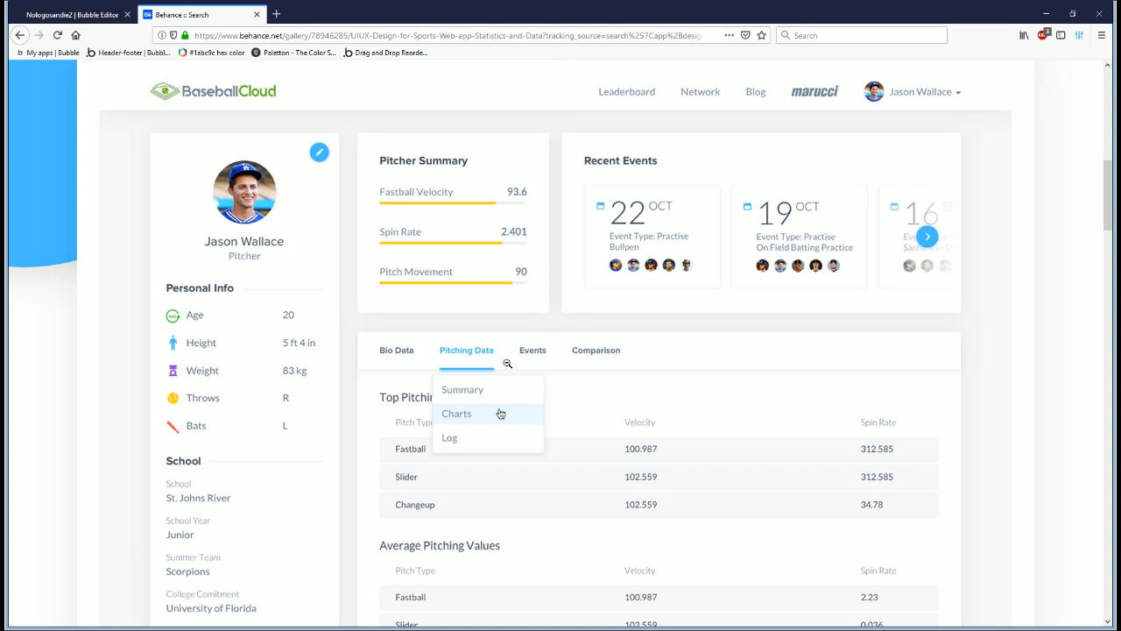
scroll(511, 372, "down", 5)
scroll(548, 381, "up", 6)
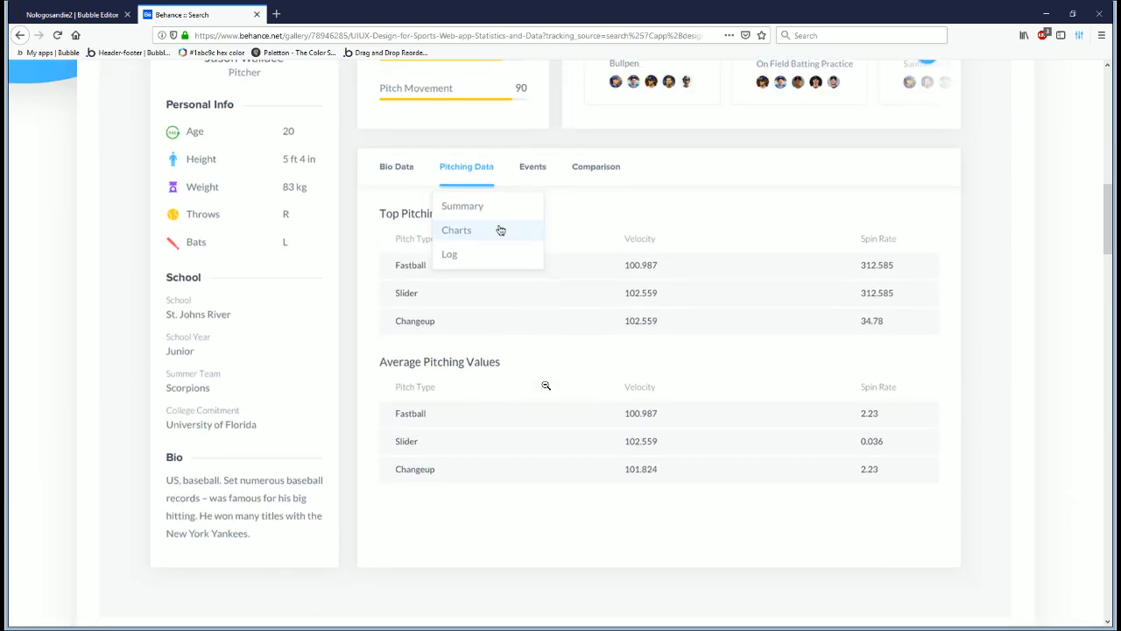
scroll(545, 385, "down", 1)
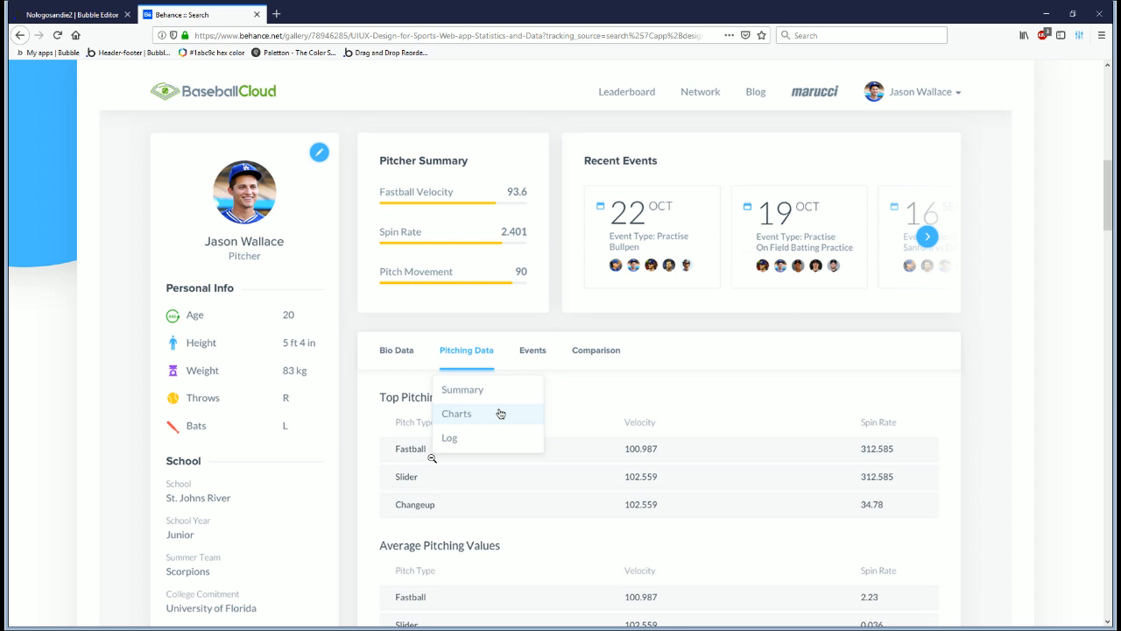
mouse_move(1107, 177)
left_mouse_down()
mouse_move(1102, 578)
mouse_move(1109, 302)
mouse_move(1094, 155)
mouse_move(1091, 174)
left_mouse_up()
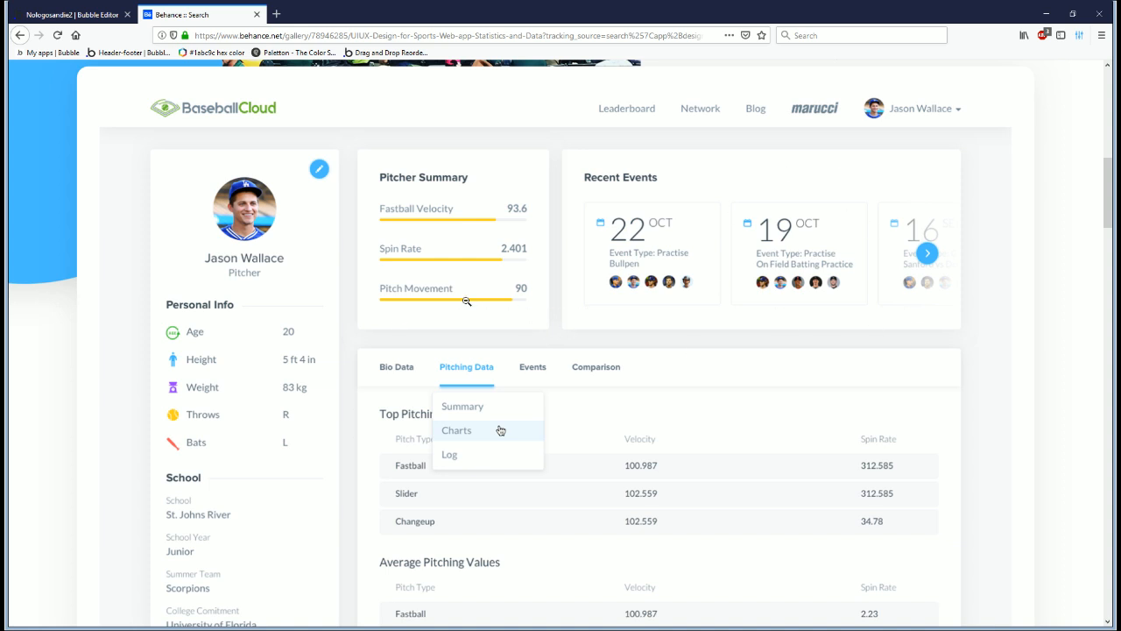
scroll(445, 253, "down", 8)
Step: Close the enlarged image and look through the Behance project page, including its owners list, returning to the player dashboard mockup
left_click(518, 253)
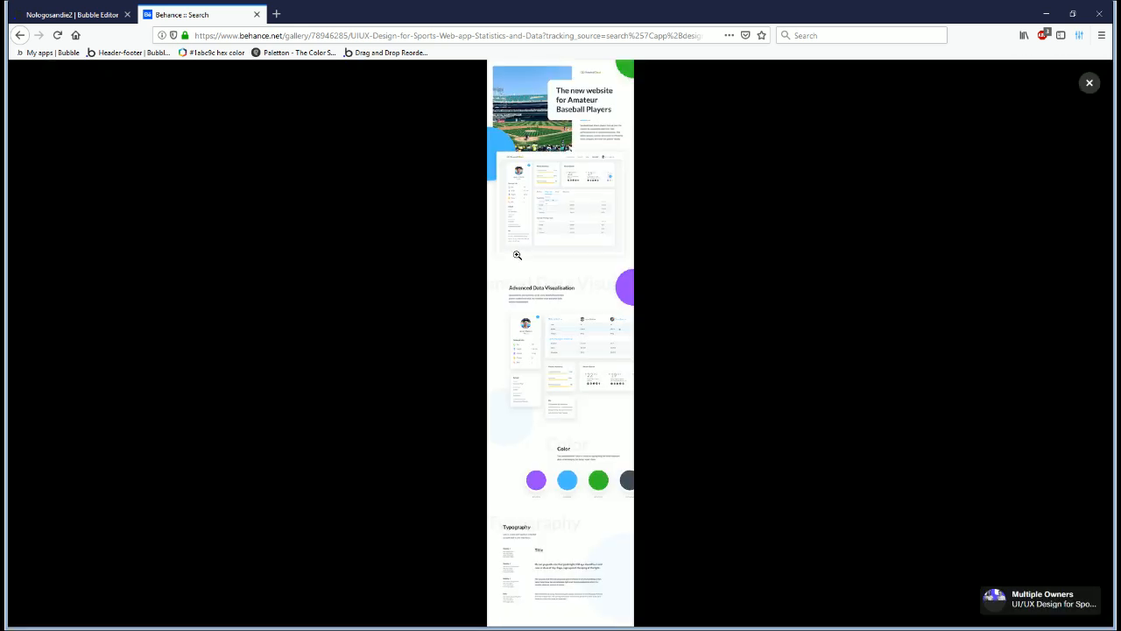
left_click(818, 288)
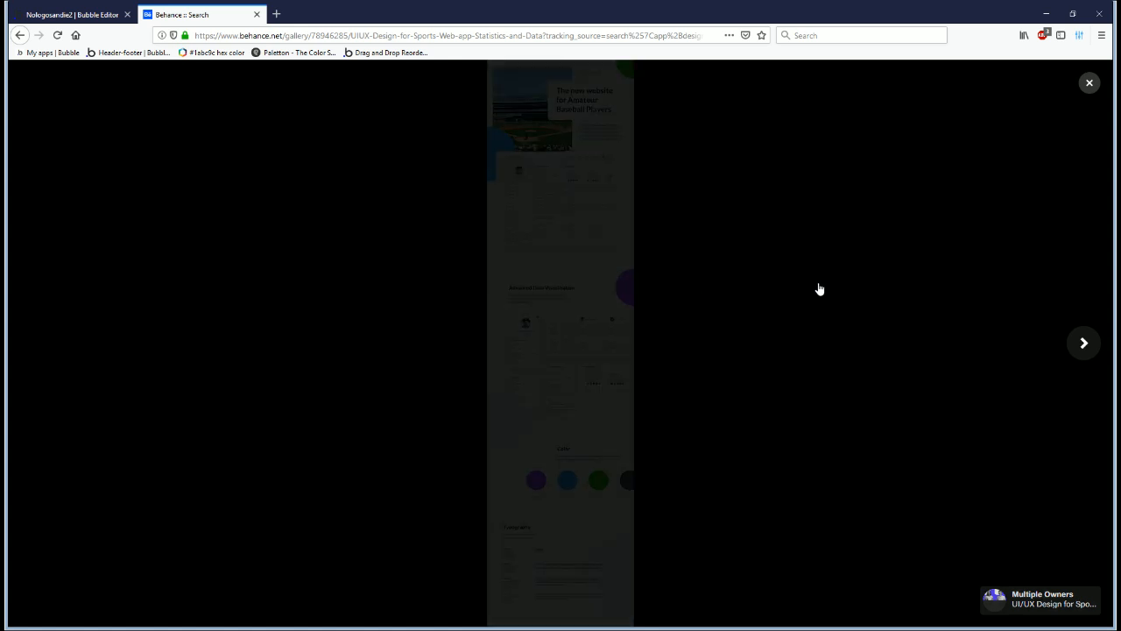
scroll(660, 325, "down", 10)
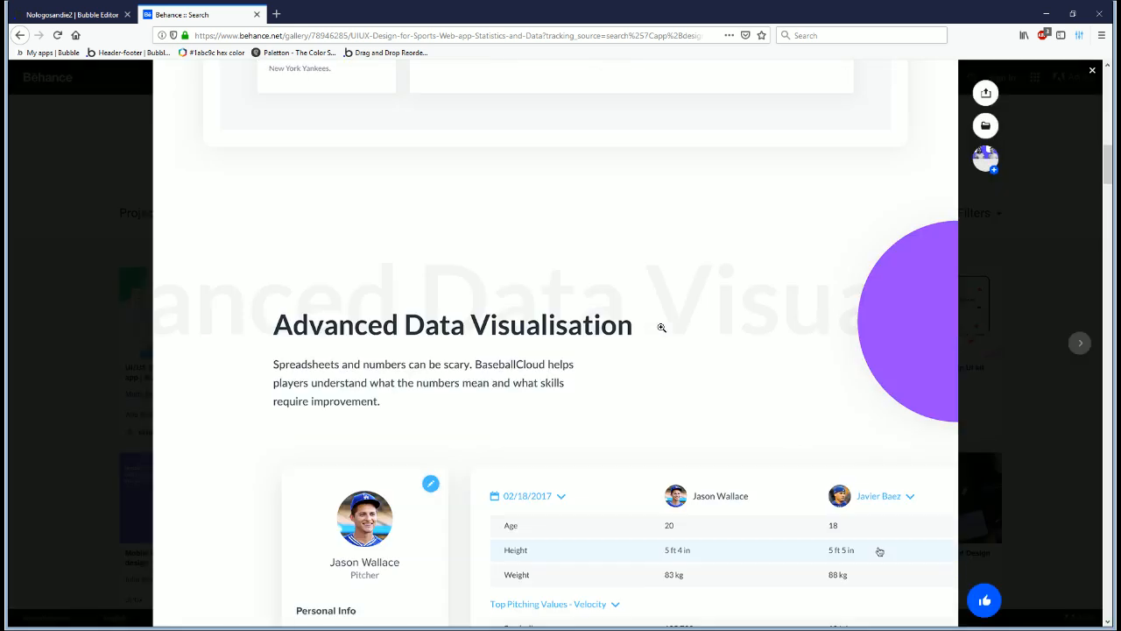
left_click_drag(1114, 165, 1109, 539)
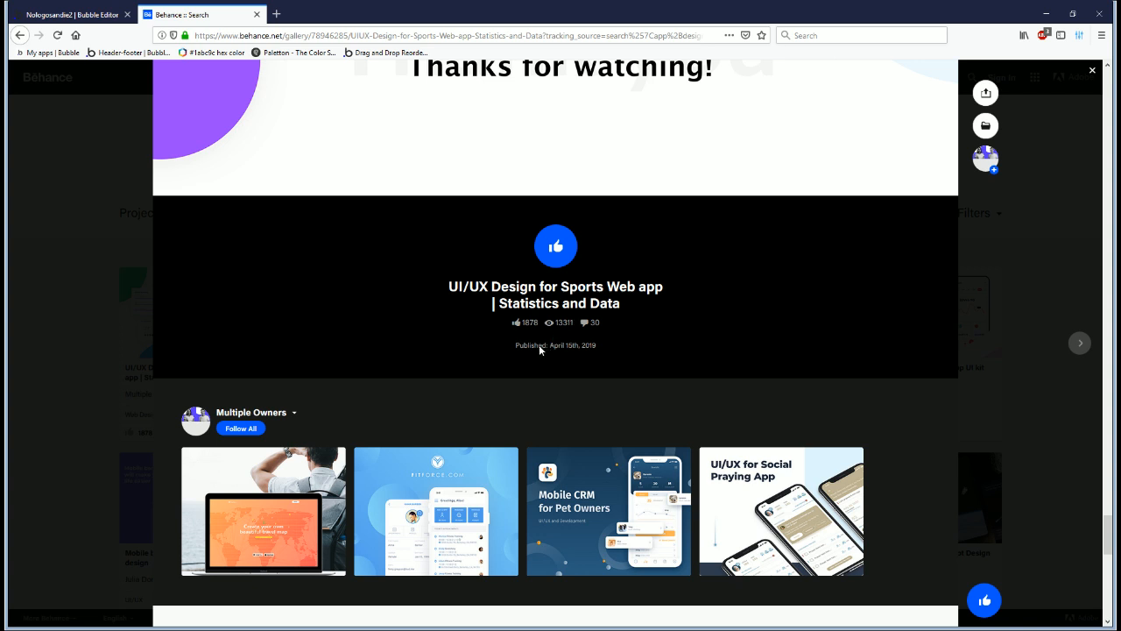
scroll(263, 364, "down", 4)
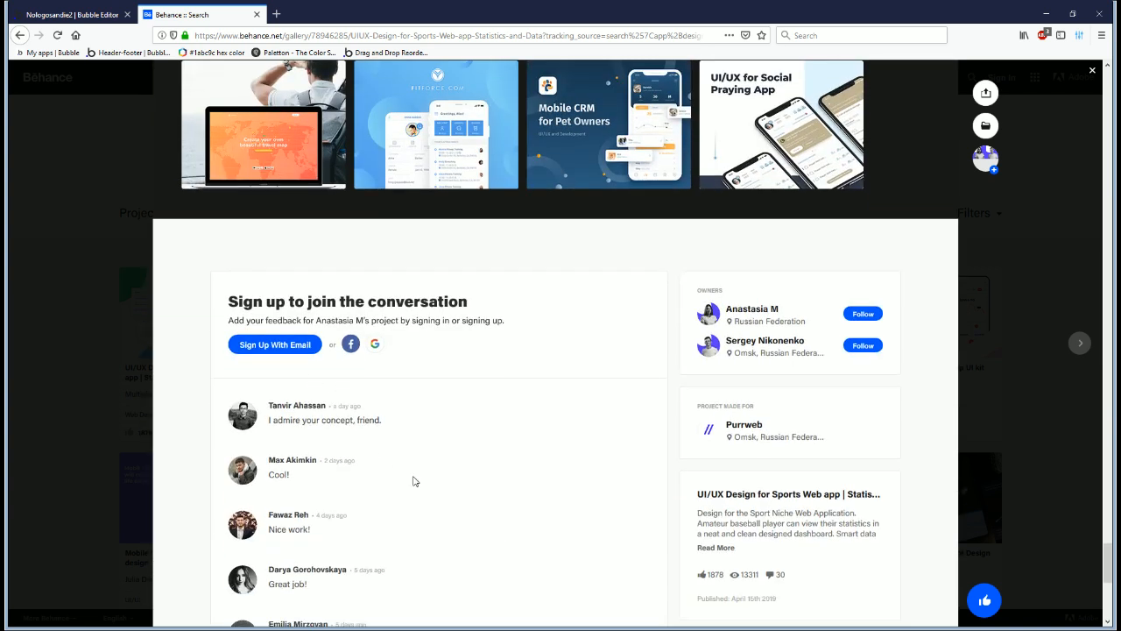
scroll(413, 479, "up", 2)
mouse_move(229, 200)
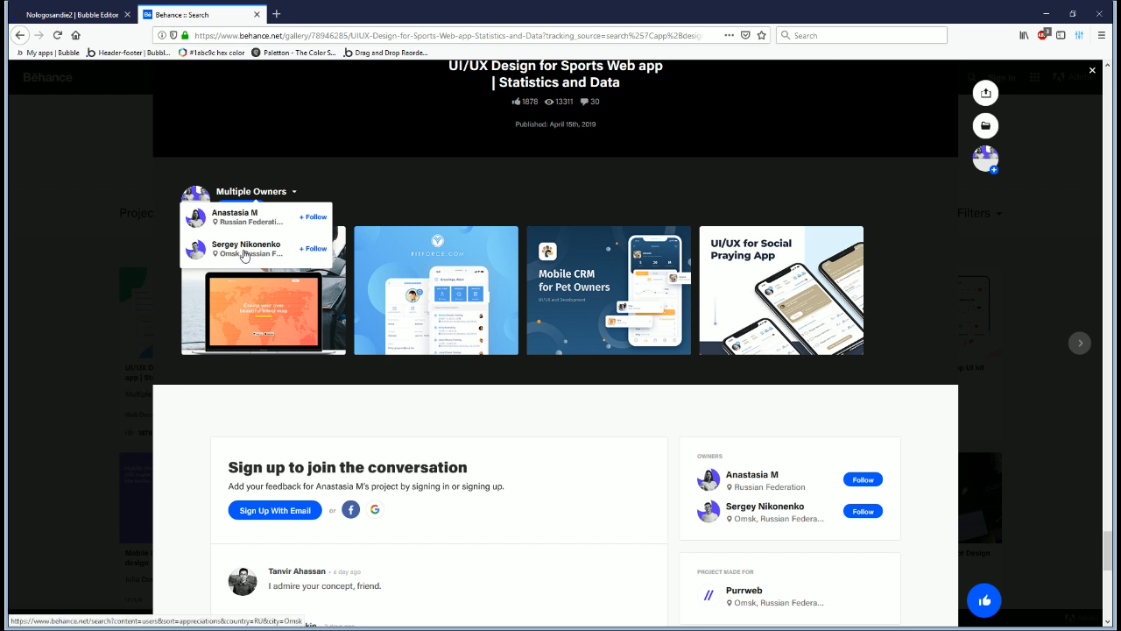
mouse_move(251, 252)
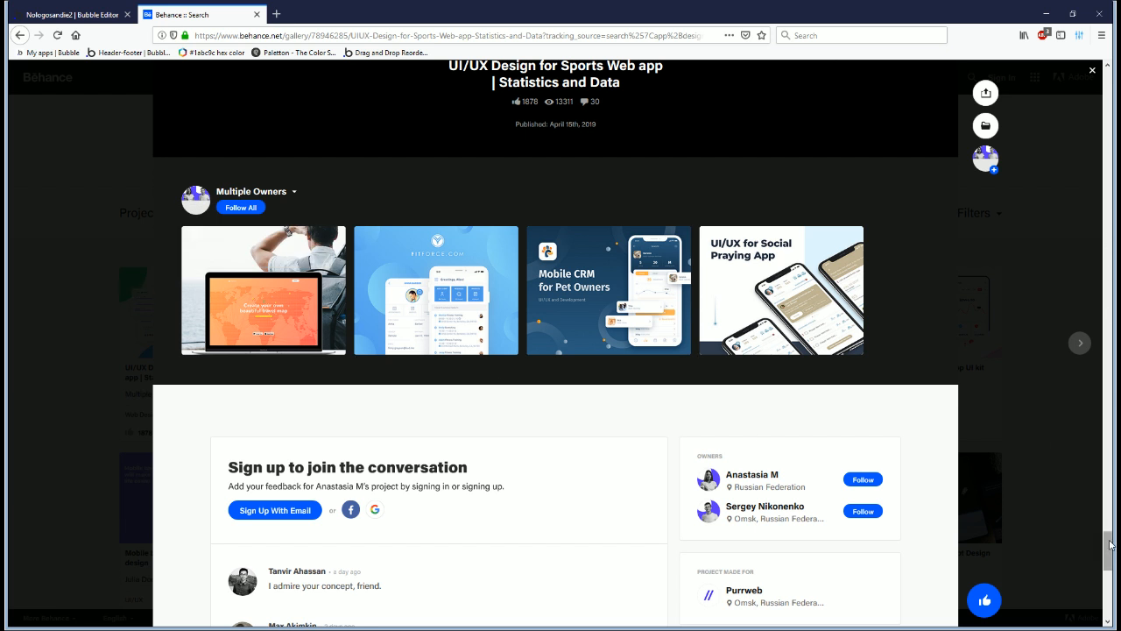
mouse_move(1106, 559)
left_mouse_down()
mouse_move(1114, 617)
mouse_move(1109, 499)
left_mouse_up()
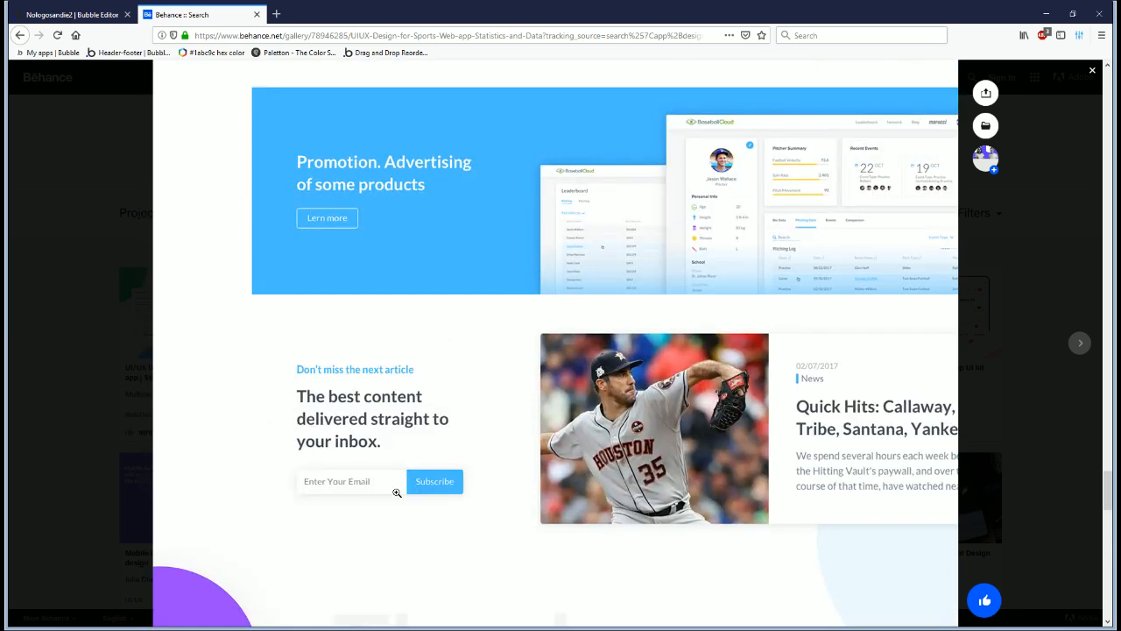
left_click_drag(1113, 486, 1112, 530)
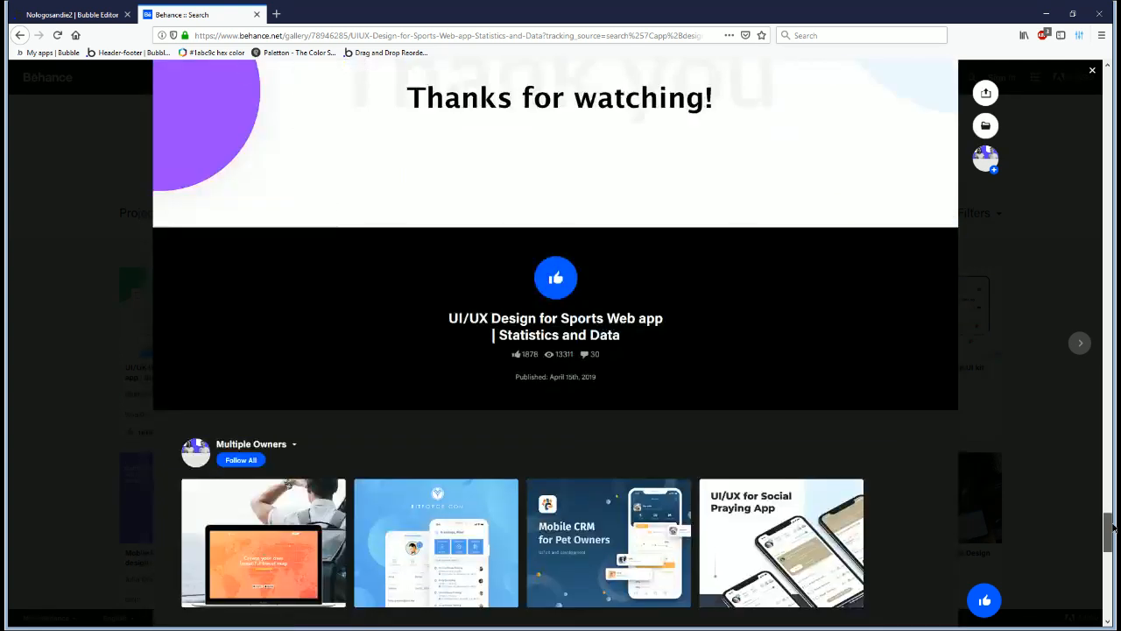
left_click(245, 446)
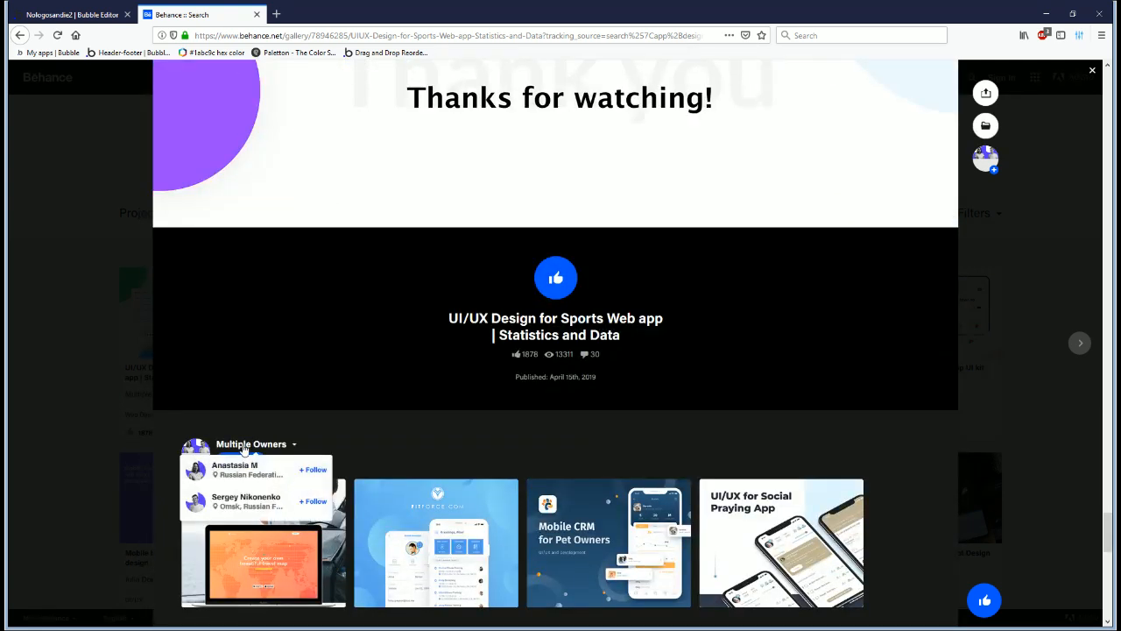
left_click_drag(1111, 530, 1107, 129)
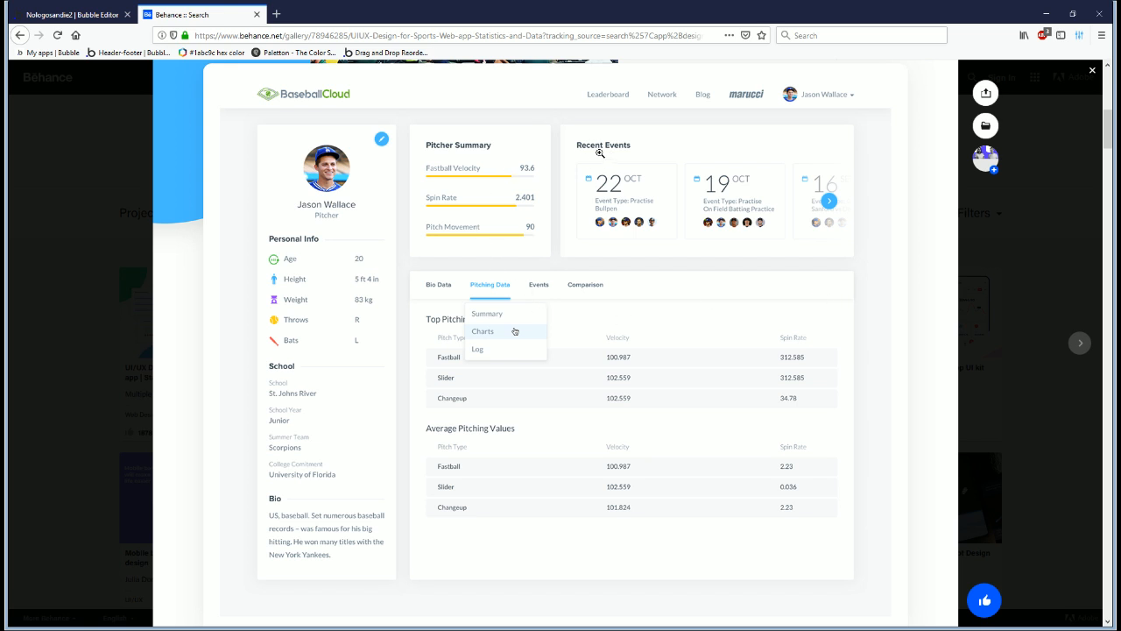
Step: Switch to the Bubble editor, set the index page's width to 1300 and turn off its fixed-width option
left_click(106, 21)
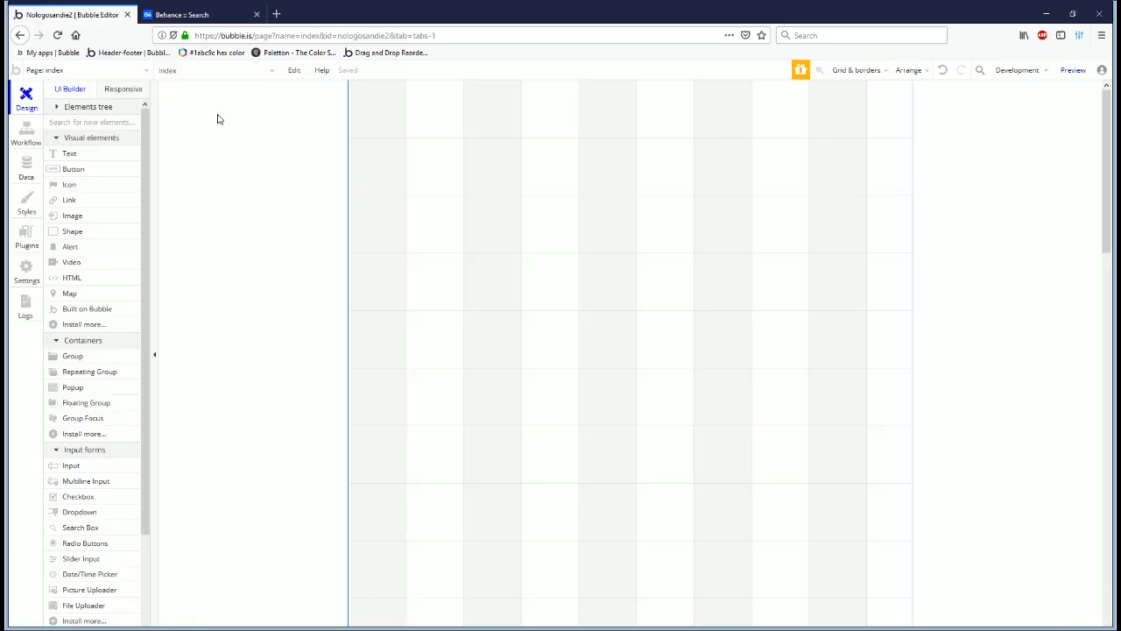
double_click(582, 264)
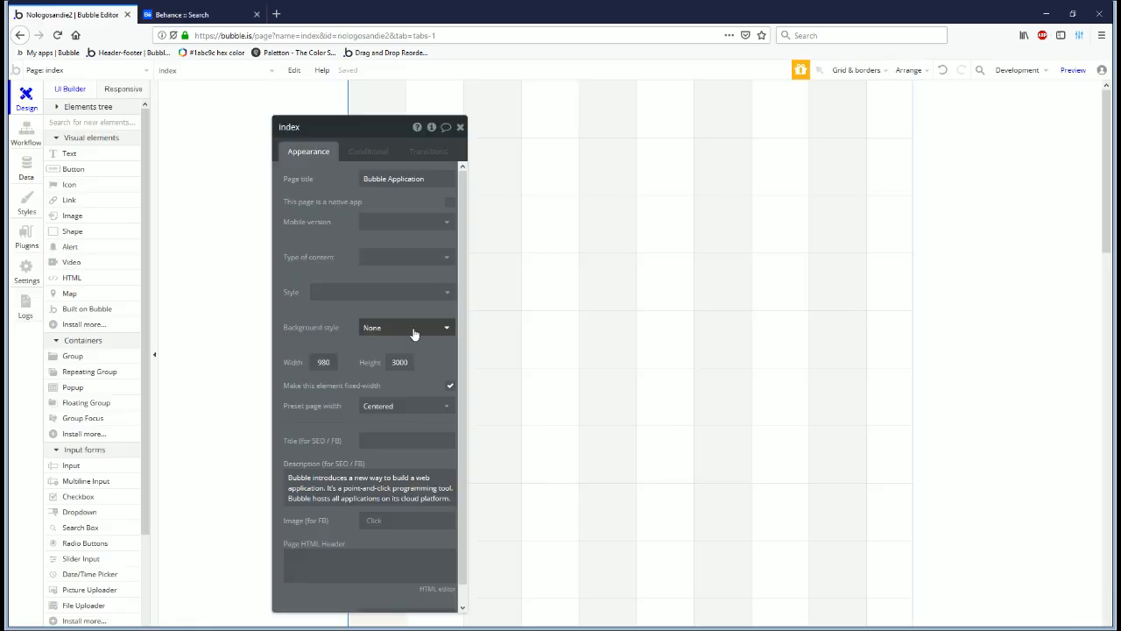
left_click_drag(350, 406, 336, 359)
left_click(390, 359)
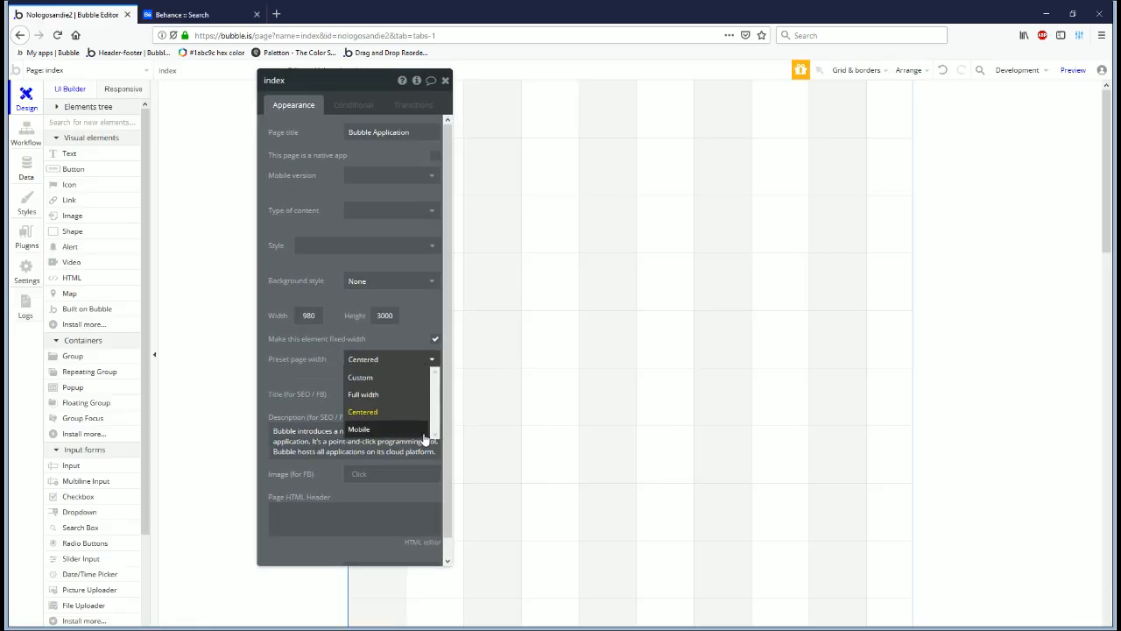
left_click(376, 399)
double_click(311, 316)
type("1300")
left_click(434, 338)
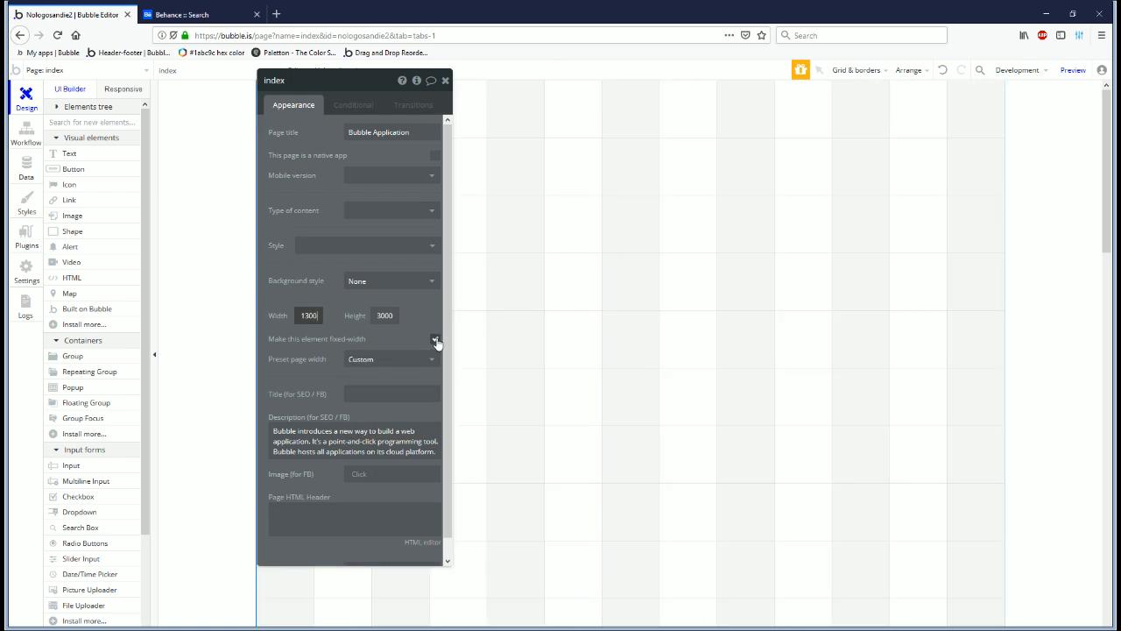
Step: Give the index page a flat color background of #F7F8F9, checking it against the reference mockup
left_click(357, 282)
left_click(359, 299)
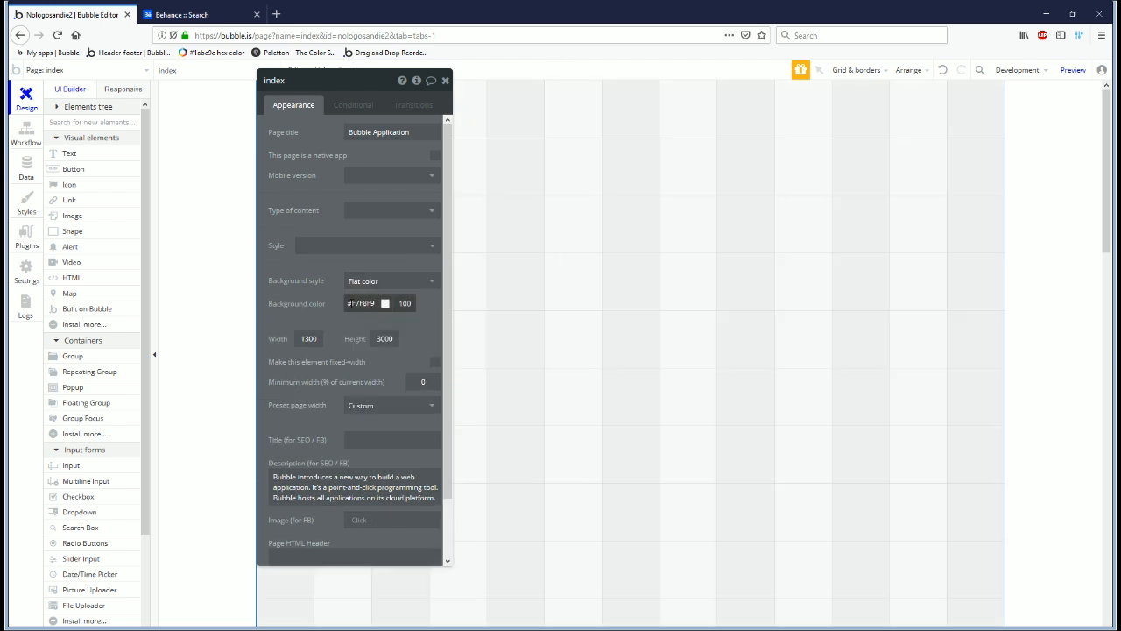
left_click(361, 303)
left_click(342, 312)
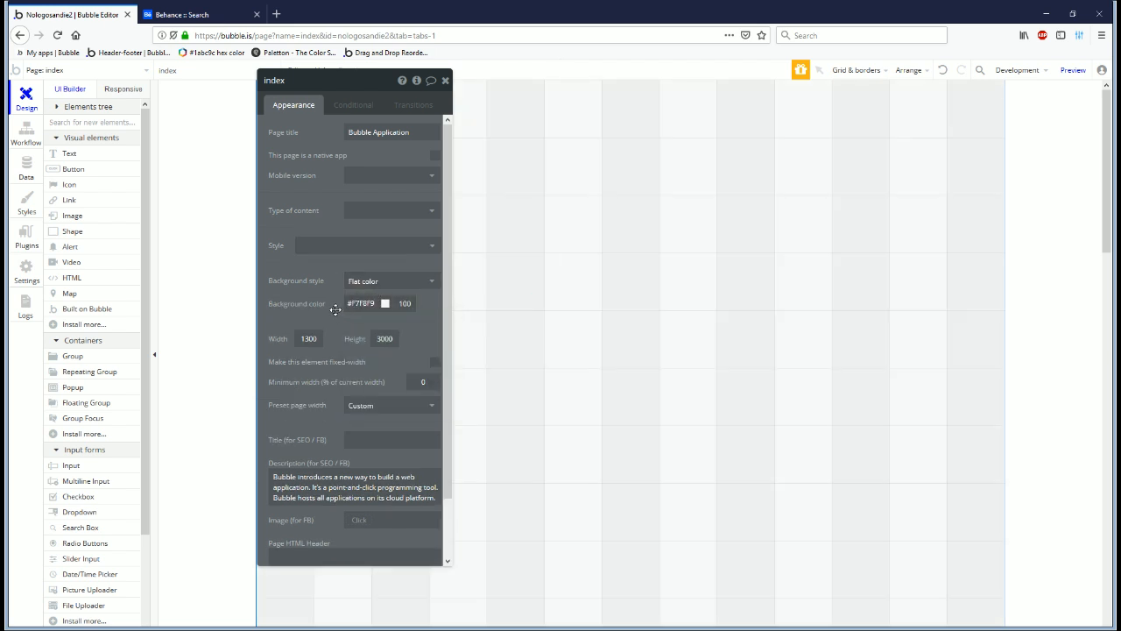
key("ctrl+Tab")
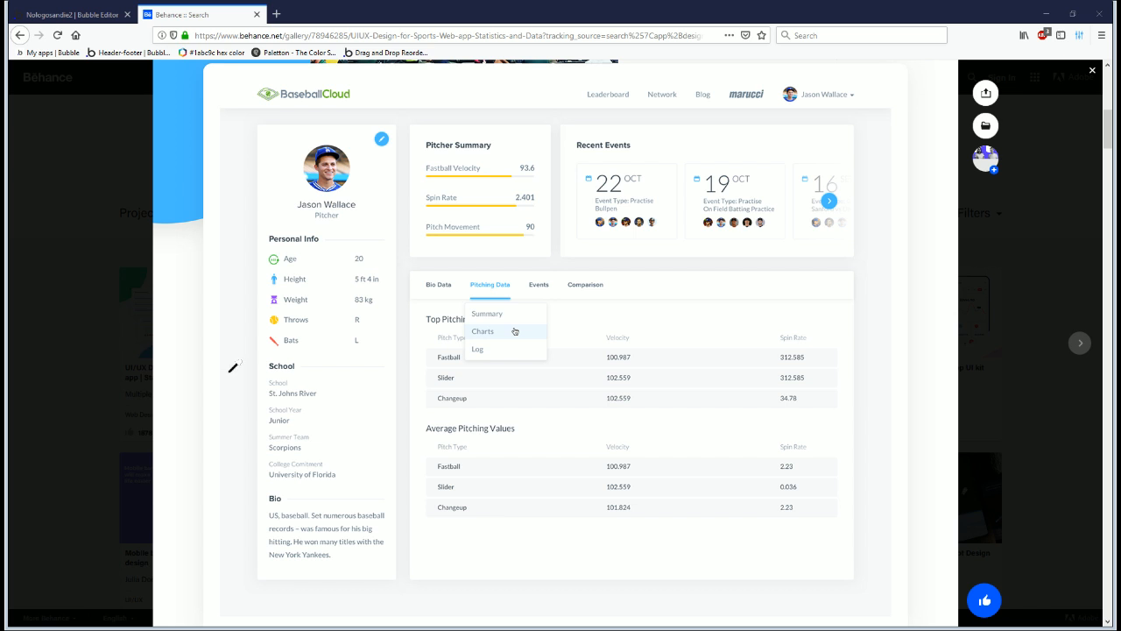
left_click(70, 14)
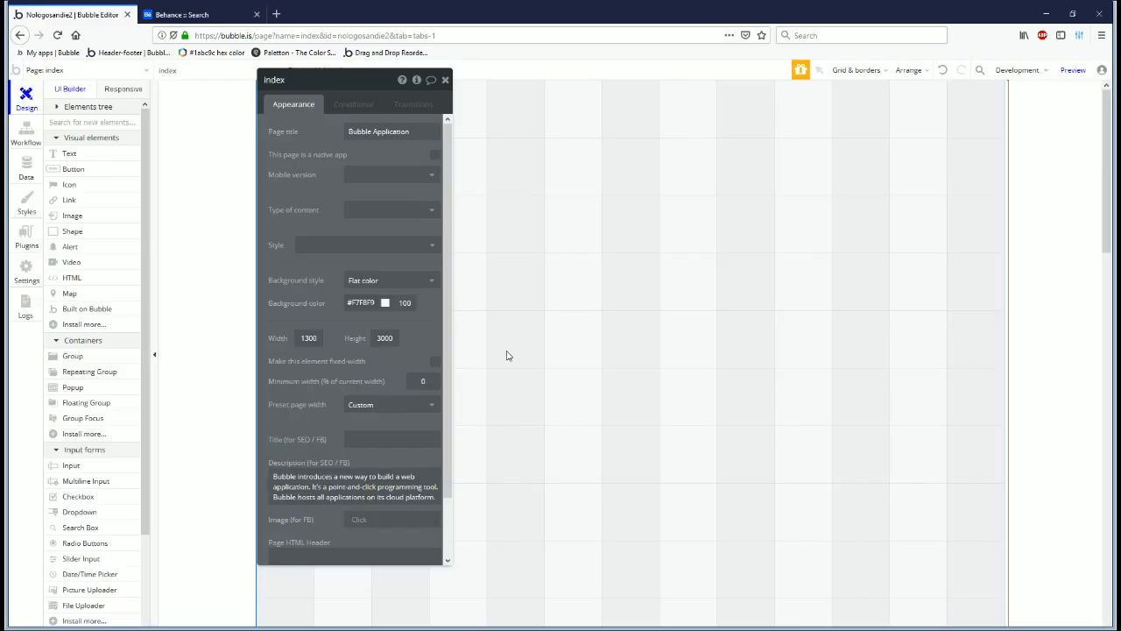
left_click(362, 303)
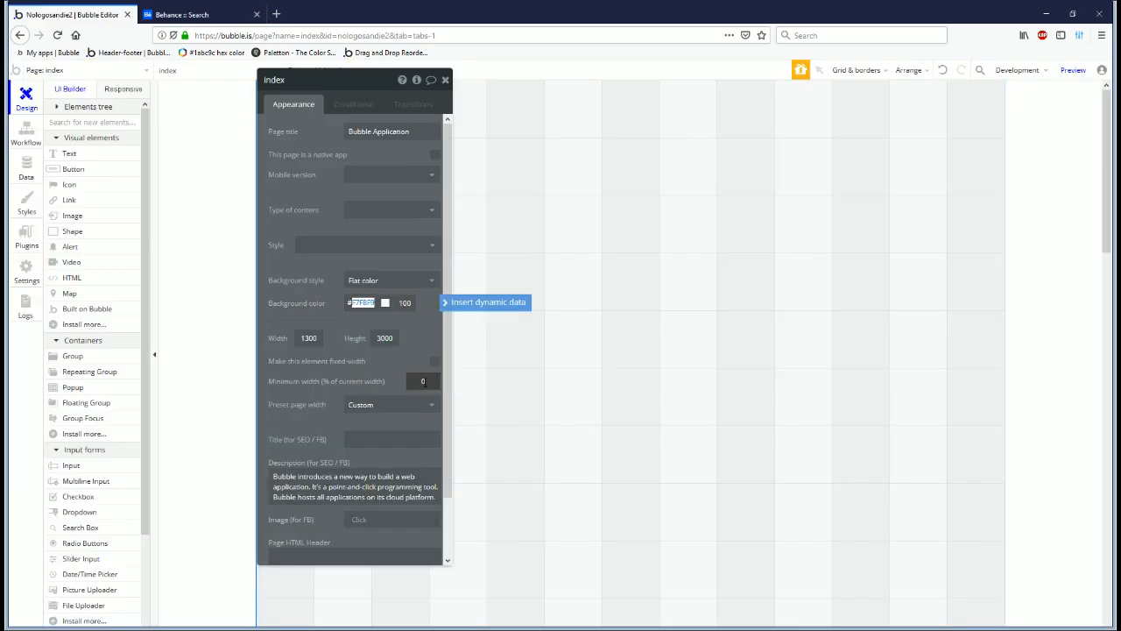
type("#F7F8F9")
triple_click(361, 303)
type("#F7F8F9")
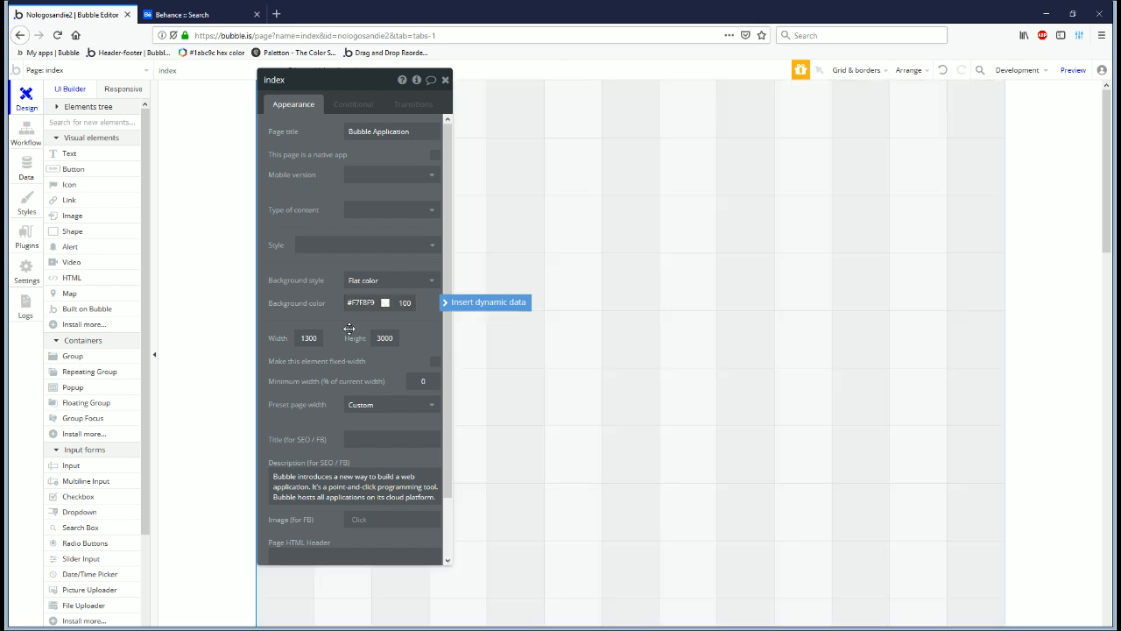
left_click(813, 236)
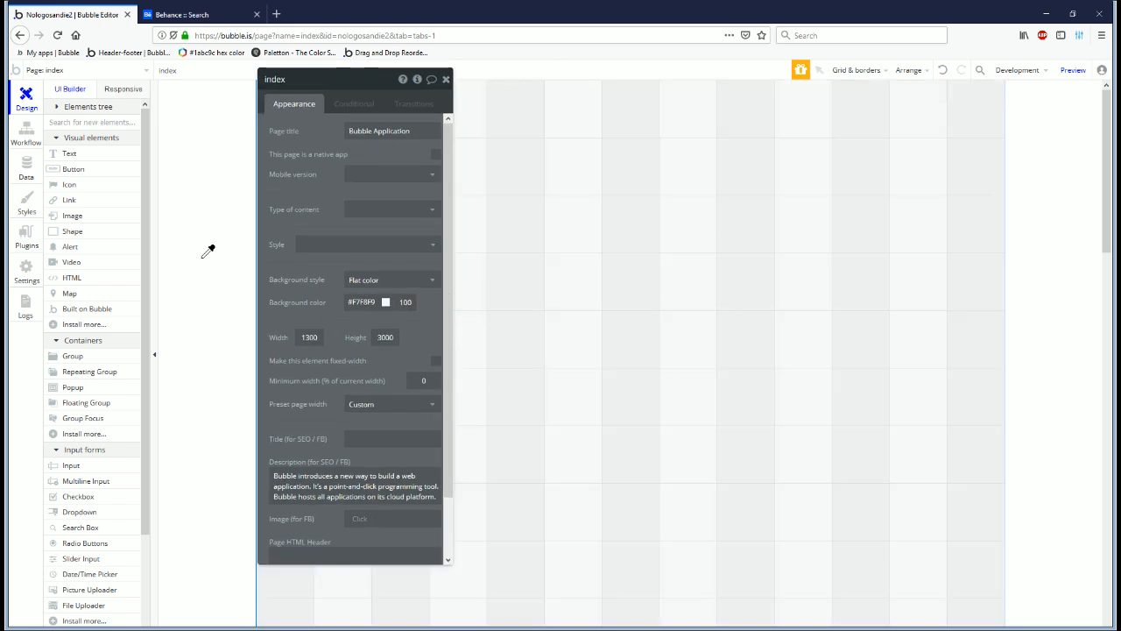
Step: Draw a group about 830 by 392 px on the index page and preview the app
left_click(71, 355)
mouse_move(695, 361)
left_mouse_down()
mouse_move(1025, 508)
mouse_move(876, 361)
left_mouse_up()
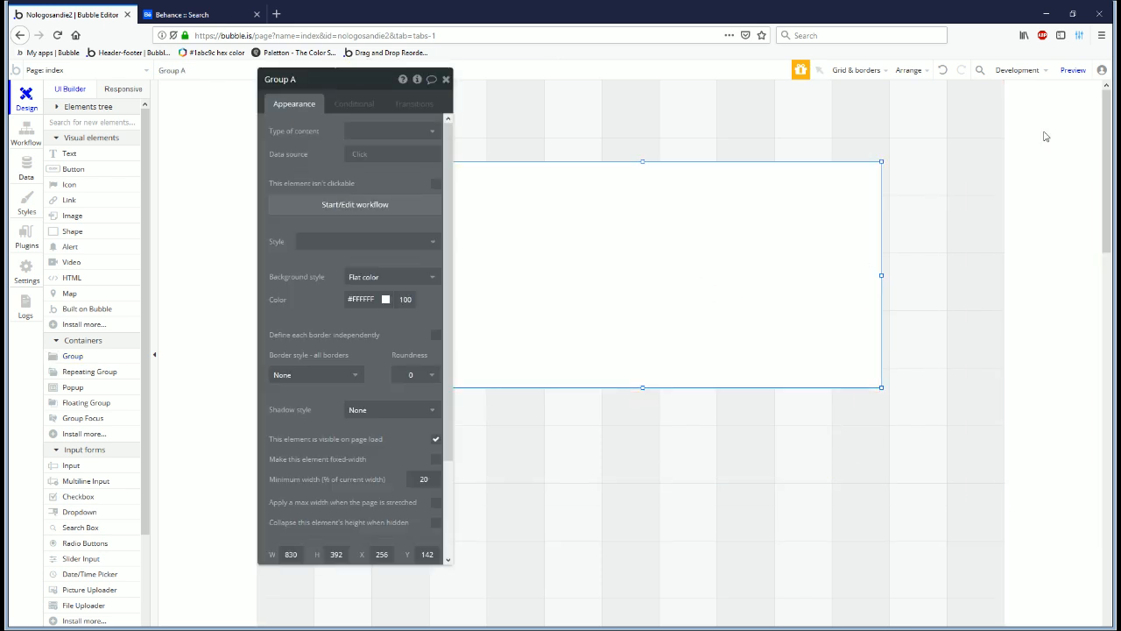
left_click(1082, 70)
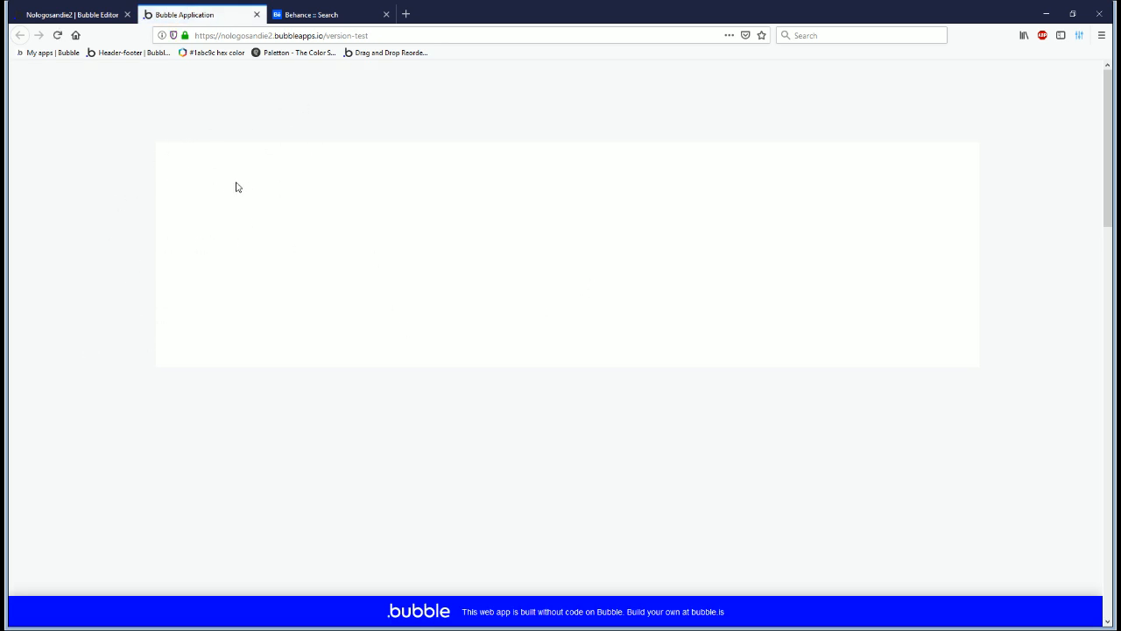
left_click(90, 16)
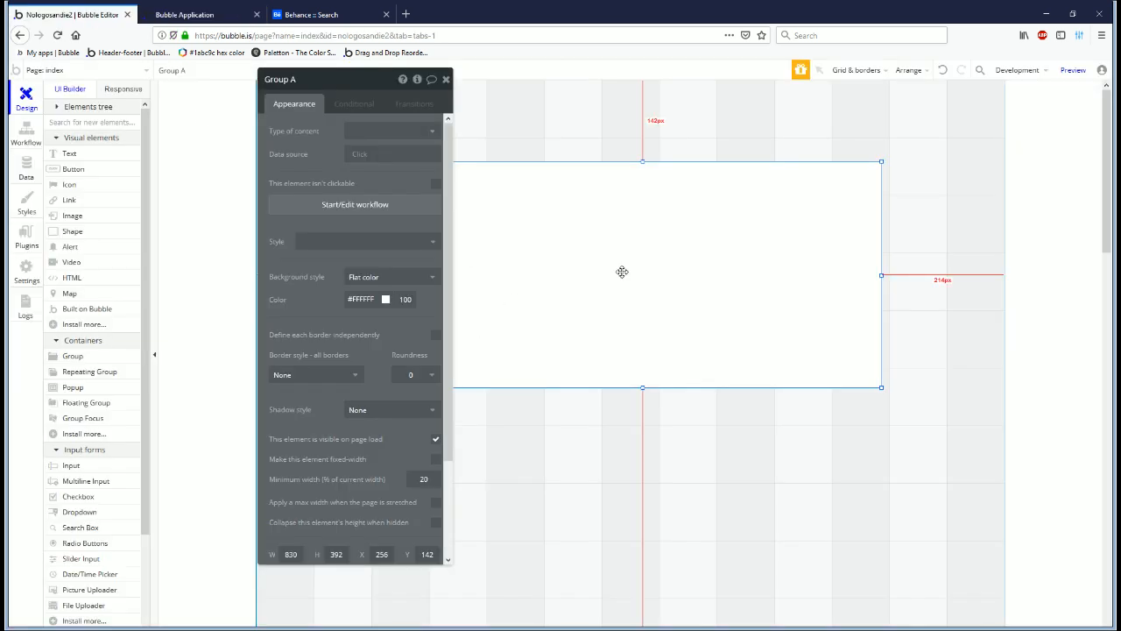
Step: Set the group's width to 350 and move it to about X 460, Y 100 on the page
left_click(711, 312)
left_click_drag(711, 311, 716, 298)
double_click(753, 342)
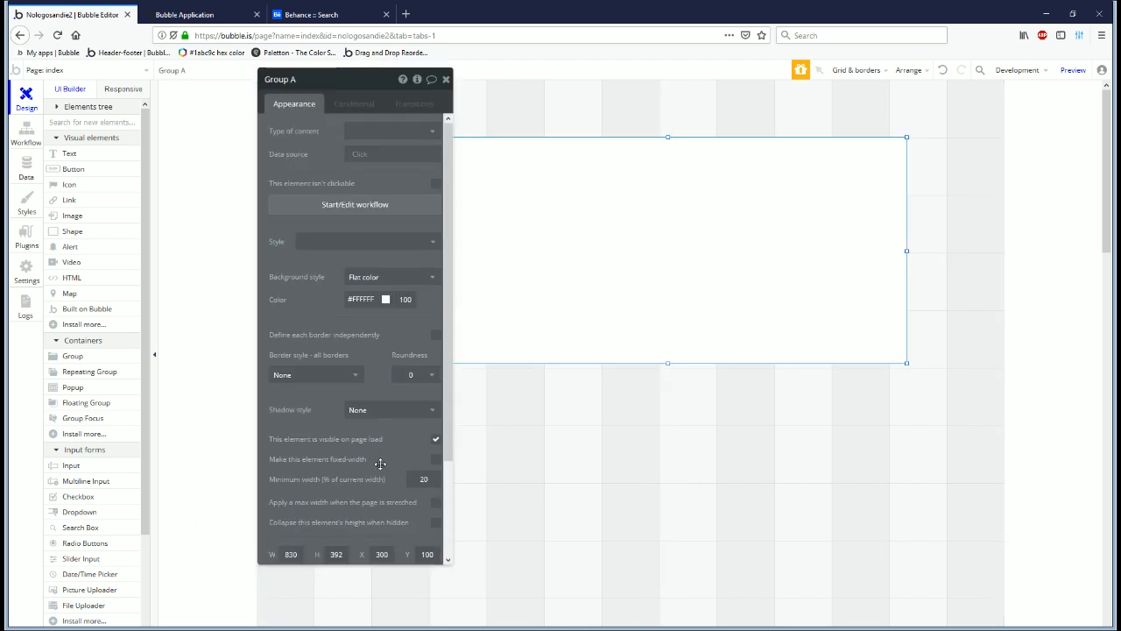
scroll(385, 459, "down", 2)
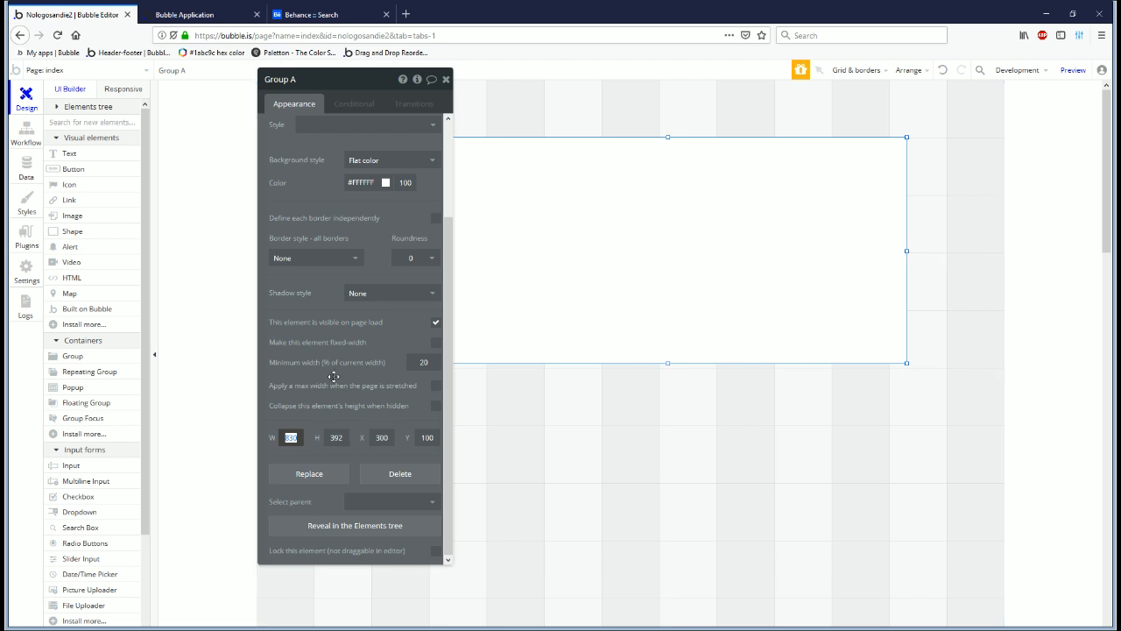
type("350")
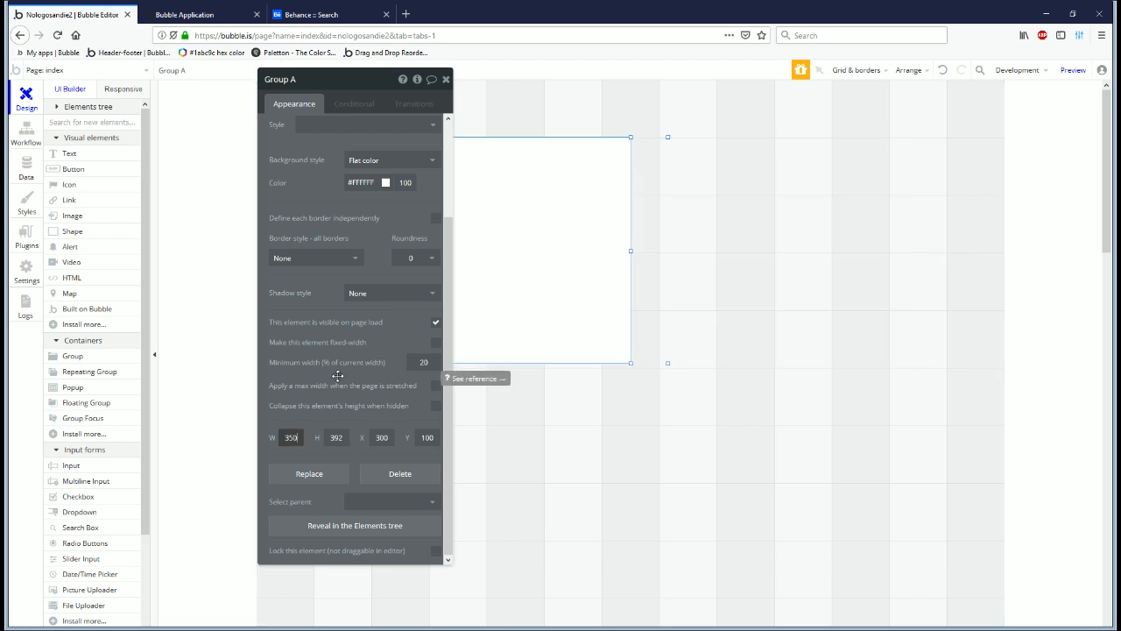
left_click_drag(507, 244, 585, 249)
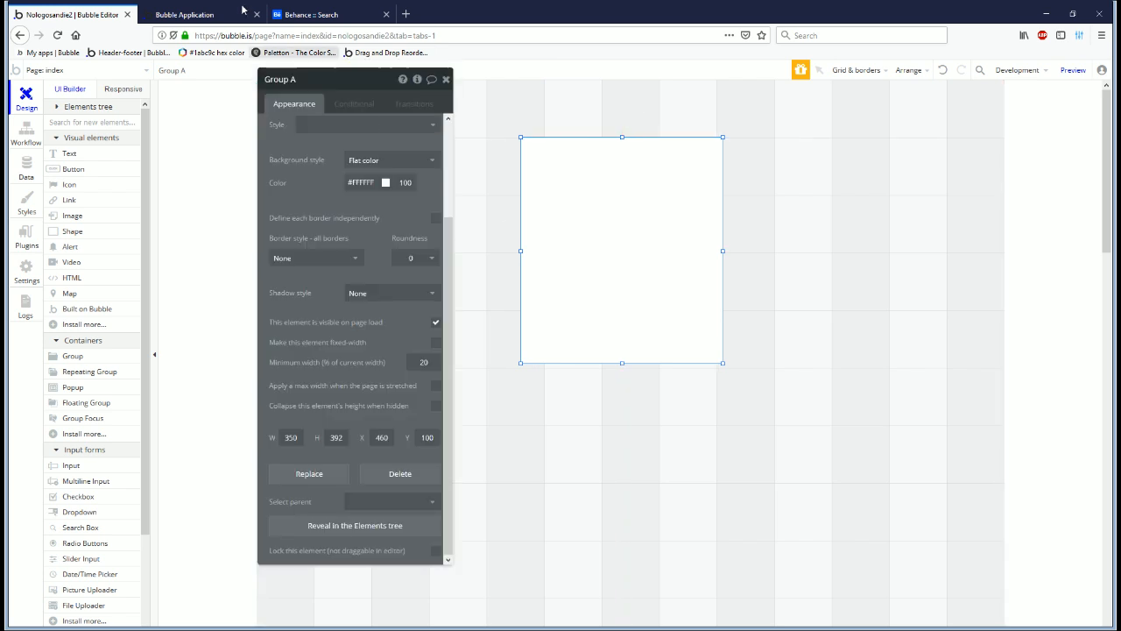
key("ctrl+Tab")
left_click(70, 14)
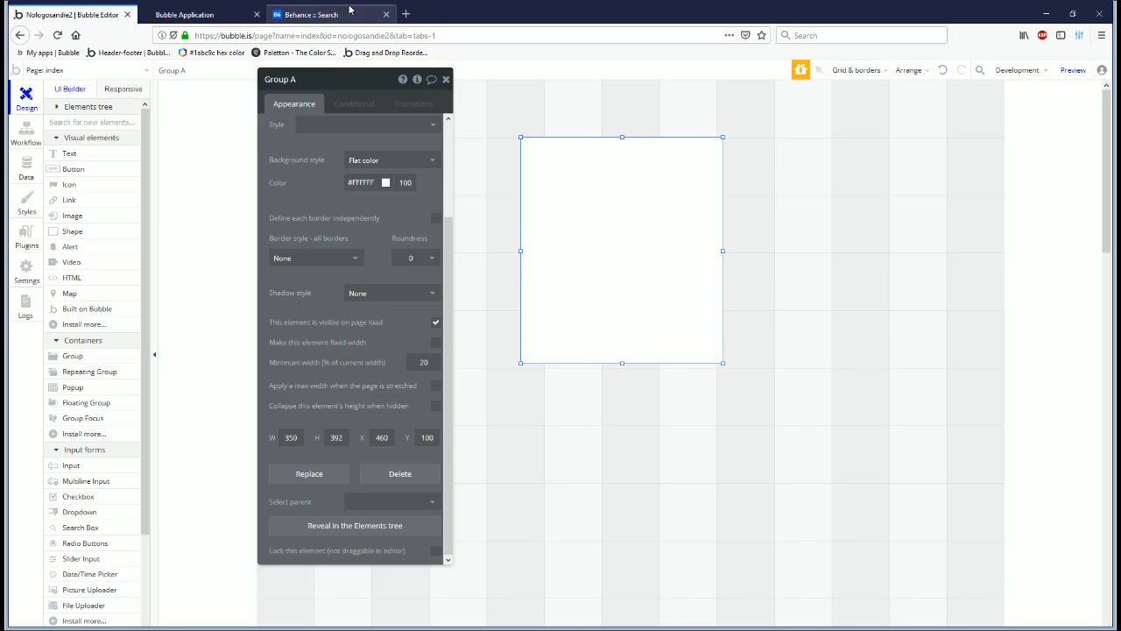
Step: Compare the white group with the profile card in the Behance mockup and move the group to X 400, Y 200
left_click(305, 14)
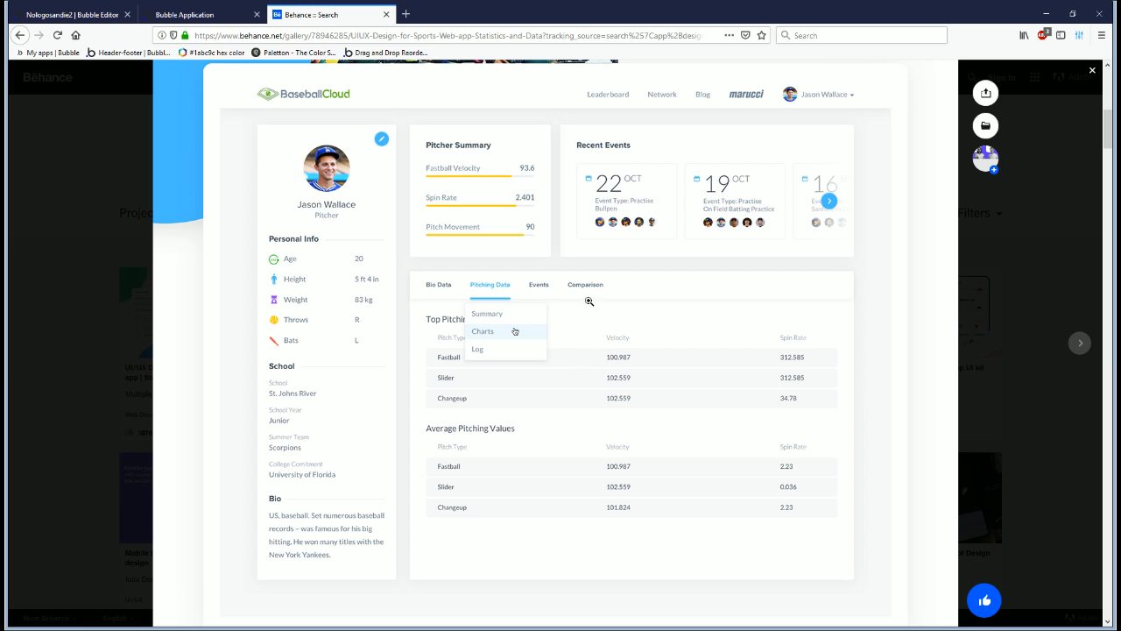
left_click(210, 14)
left_click(70, 14)
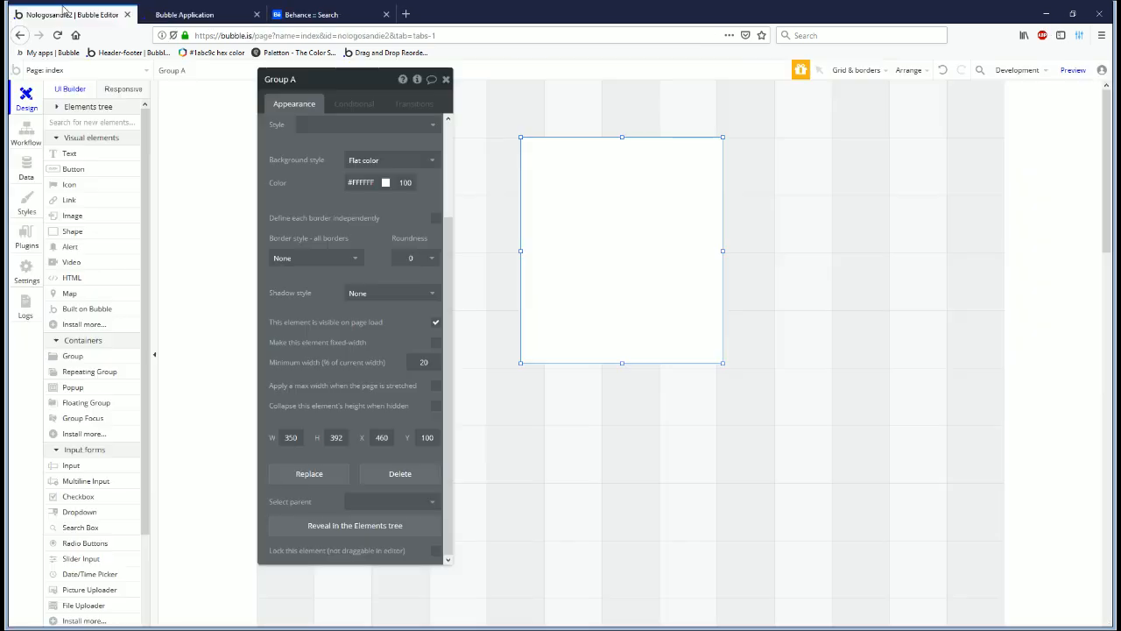
left_click_drag(680, 328, 595, 290)
left_click(302, 14)
left_click(223, 14)
left_click(315, 14)
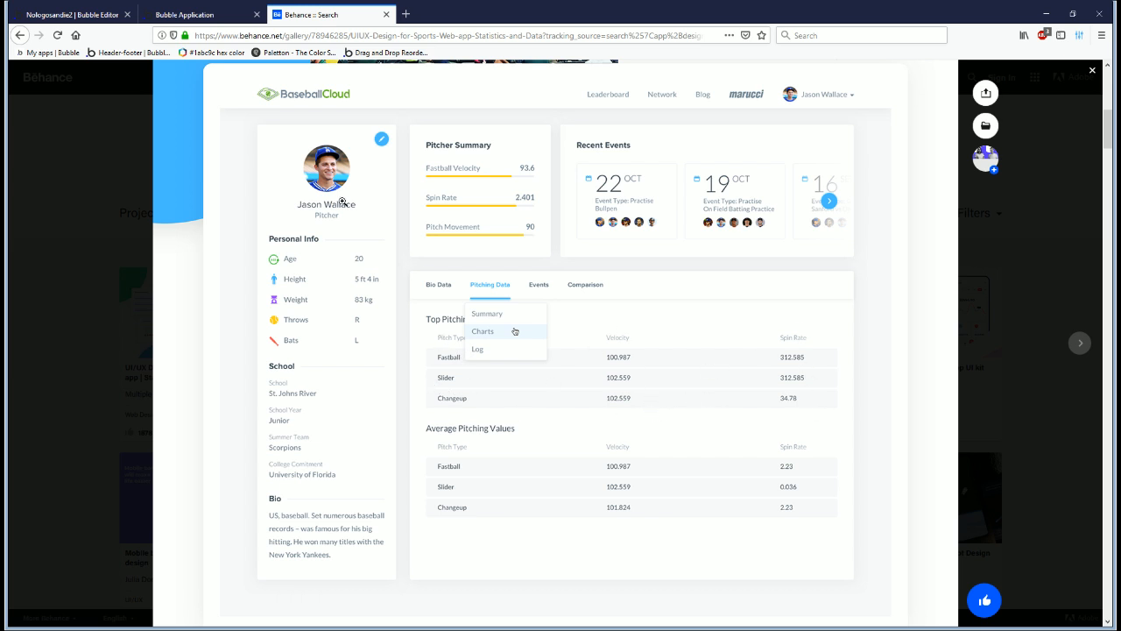
left_click(184, 14)
left_click(106, 14)
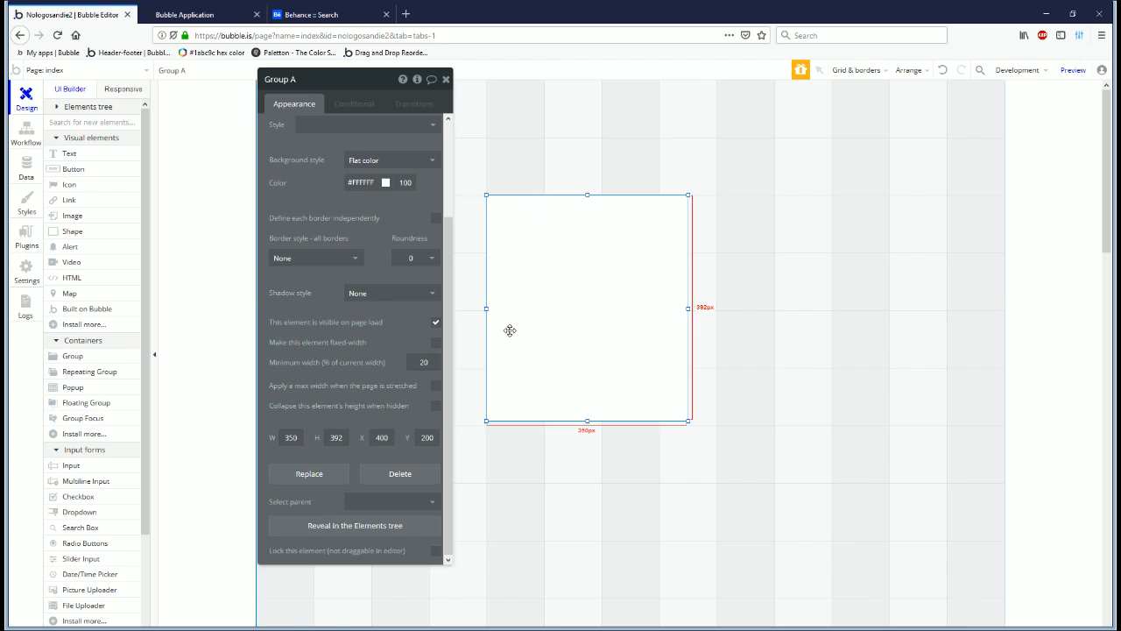
Step: Set the group's width to 450 and center it horizontally on the page, checking it against the Behance mockup
double_click(298, 437)
type("450")
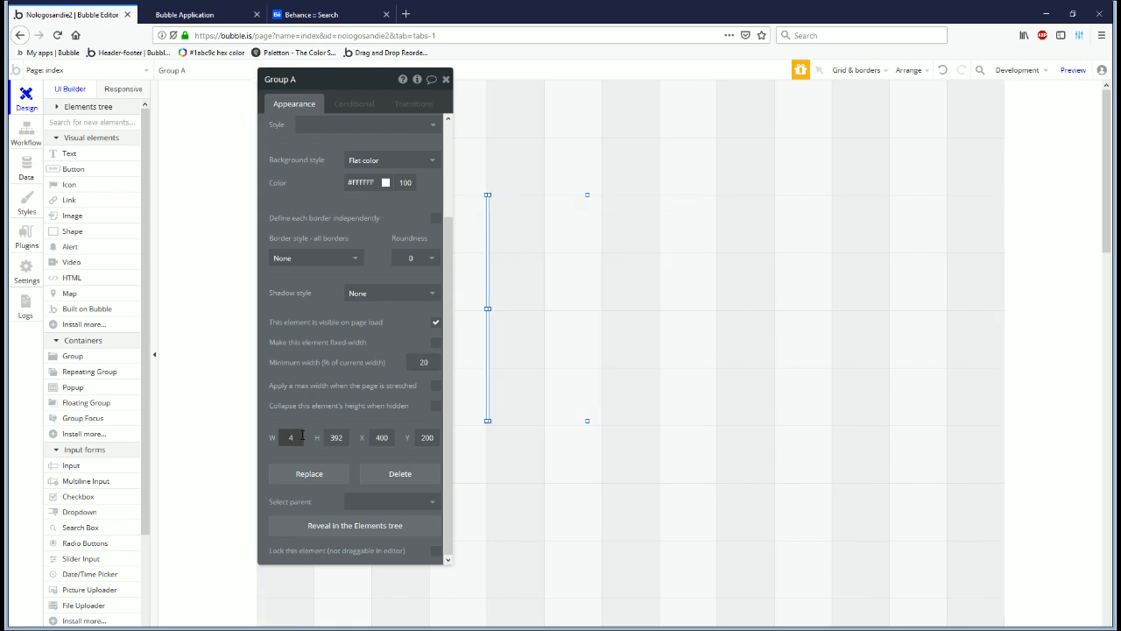
left_click_drag(625, 376, 601, 345)
key("ctrl+Tab")
key("ctrl+Tab")
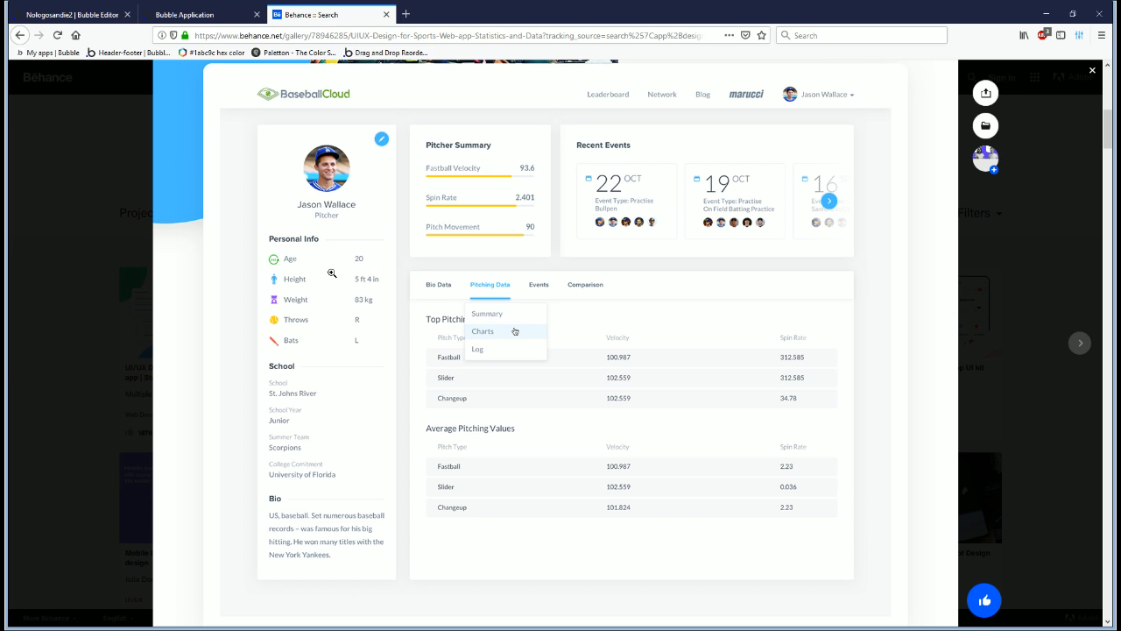
left_click(194, 12)
left_click(73, 14)
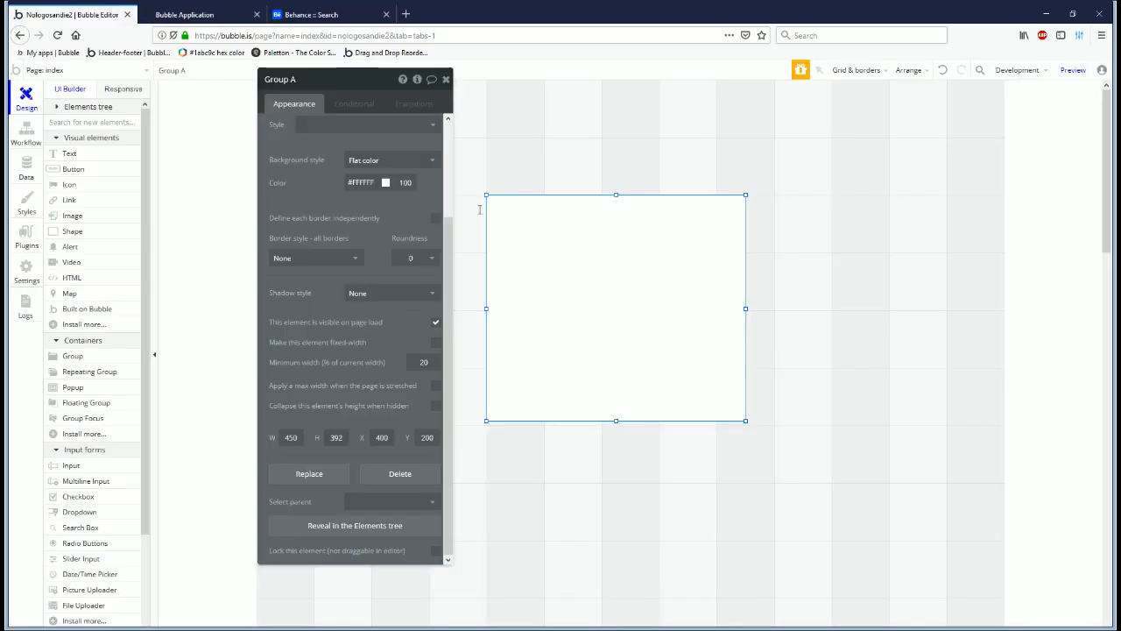
right_click(610, 275)
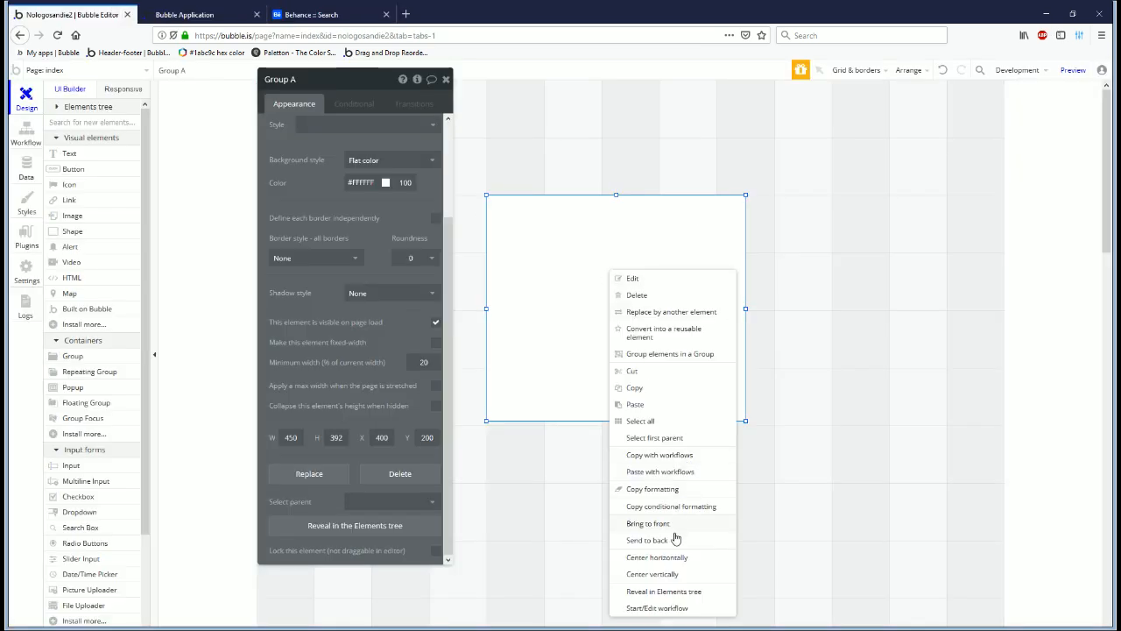
left_click(662, 557)
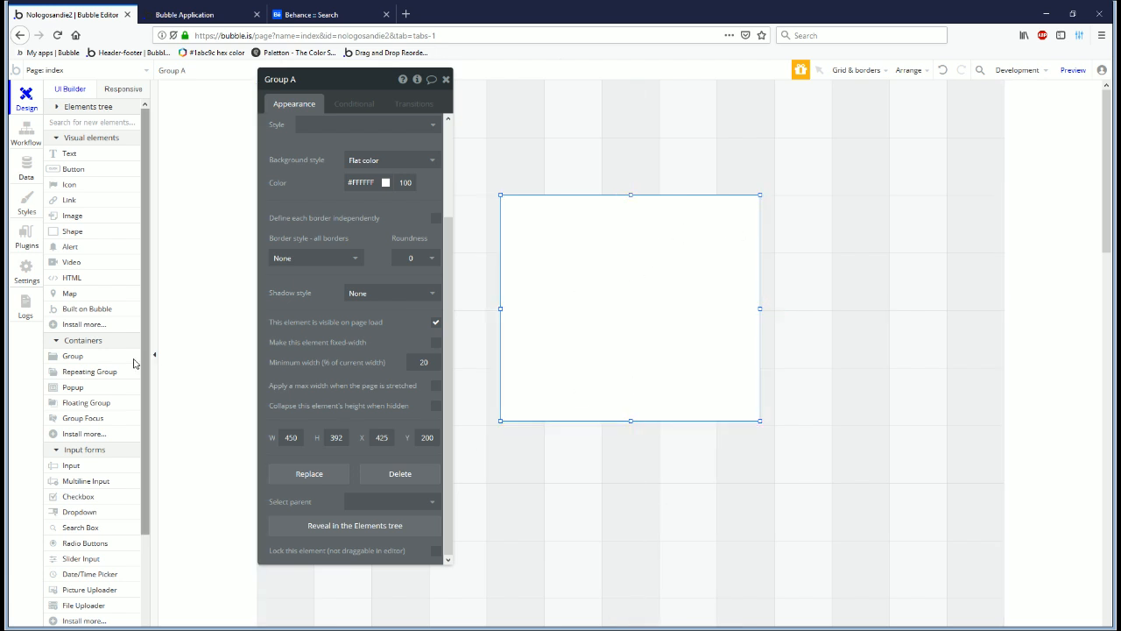
Step: Draw a second group about 196 px high inside the white group and set its width to 300
left_click(84, 361)
left_click_drag(682, 337, 580, 224)
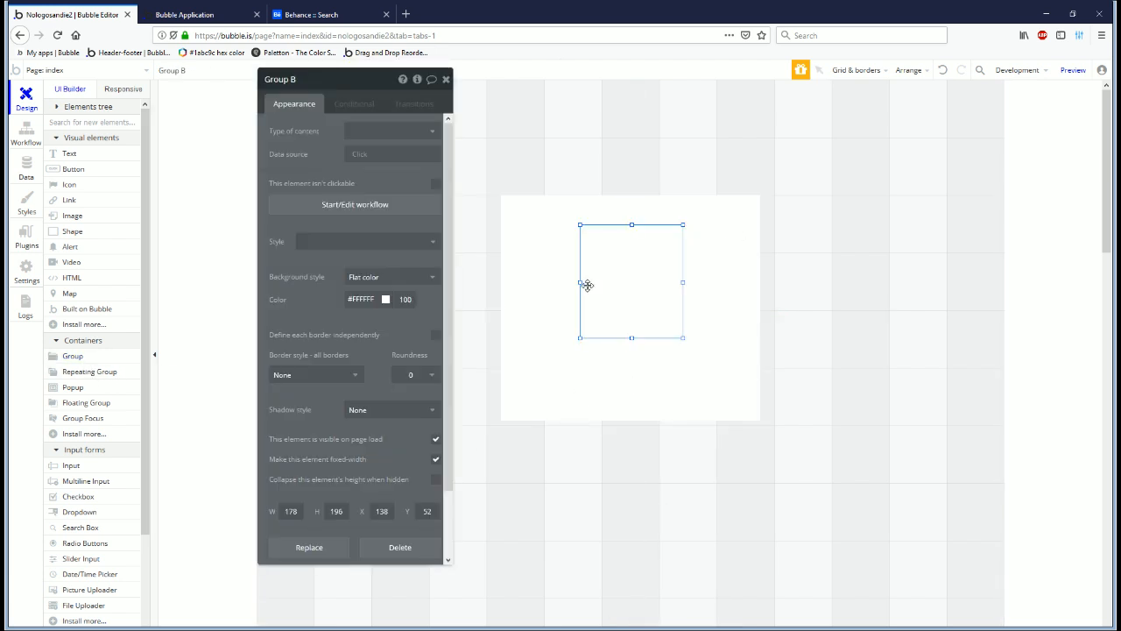
double_click(290, 510)
type("300")
Step: Set the outer group's background style to None
left_click(600, 382)
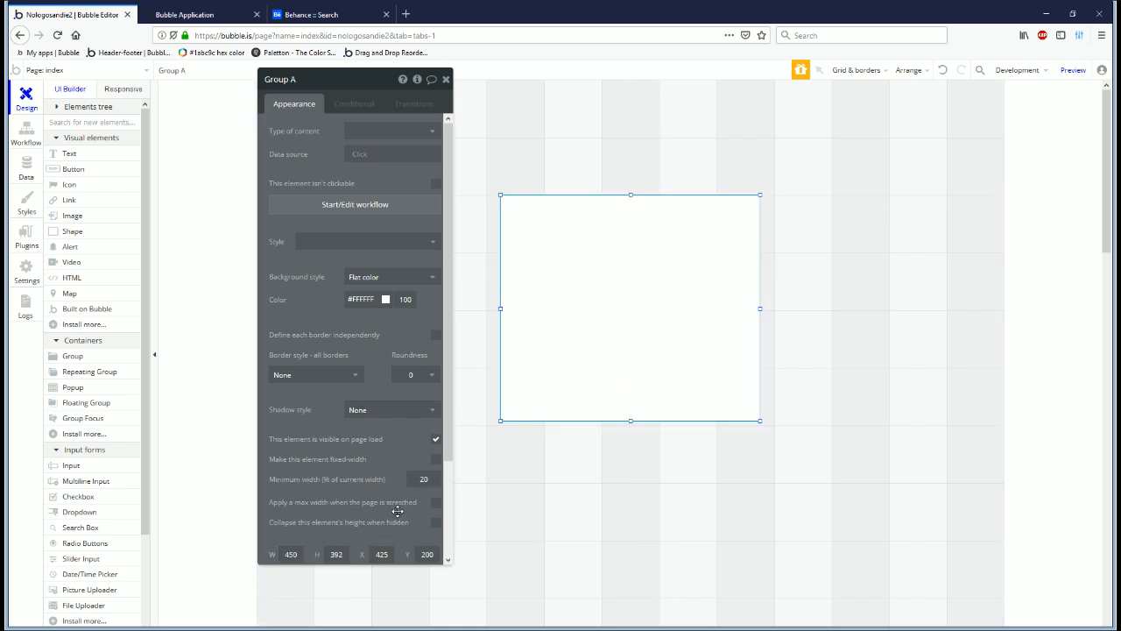
left_click(367, 282)
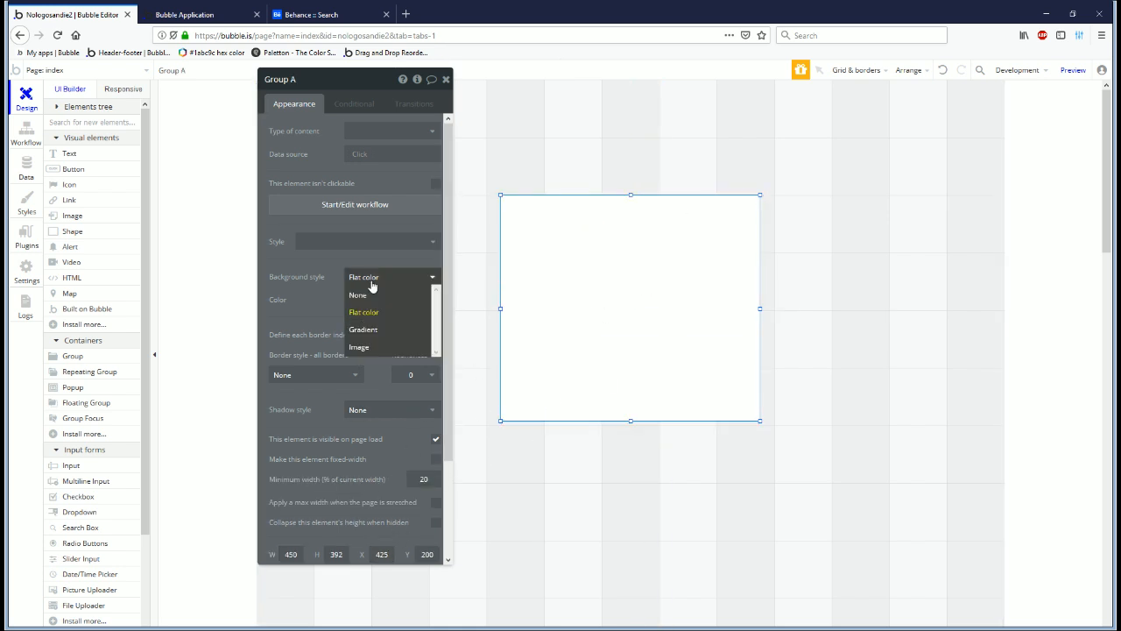
left_click(357, 294)
Step: Move the inner group to the outer group's upper edge and center it horizontally
left_click(643, 240)
mouse_move(643, 240)
left_mouse_down()
mouse_move(621, 273)
mouse_move(628, 248)
left_mouse_up()
right_click(628, 248)
left_click(681, 535)
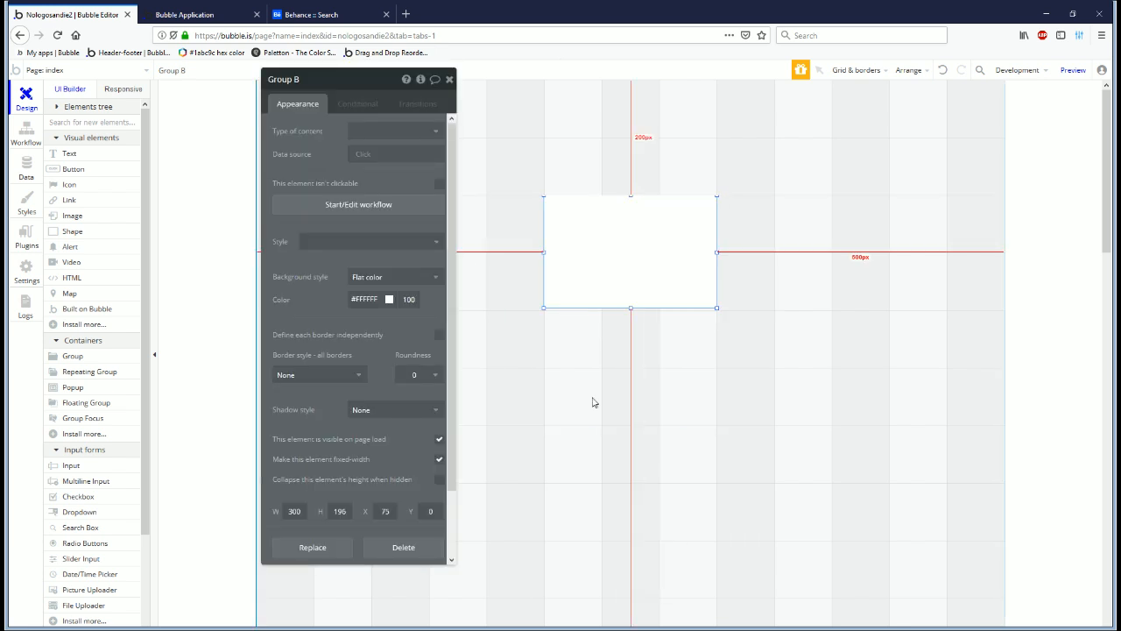
Step: Shift the inner group off-center to X 33, Y 0 in the outer group and check its side spacing
left_click(515, 263)
left_click_drag(595, 268, 594, 248)
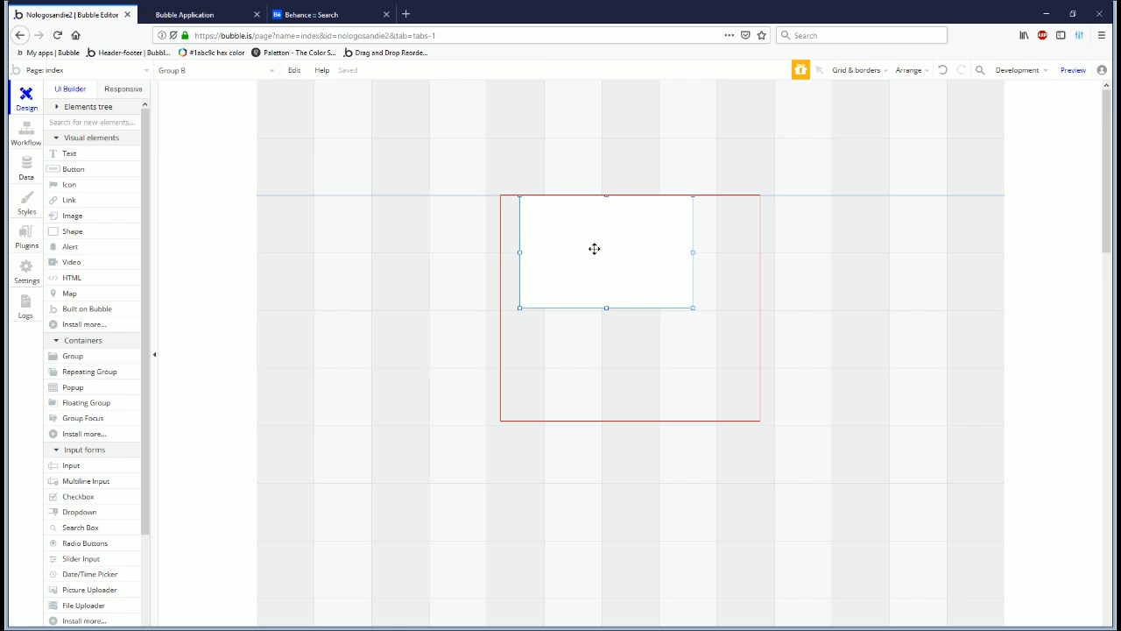
left_click_drag(595, 249, 594, 250)
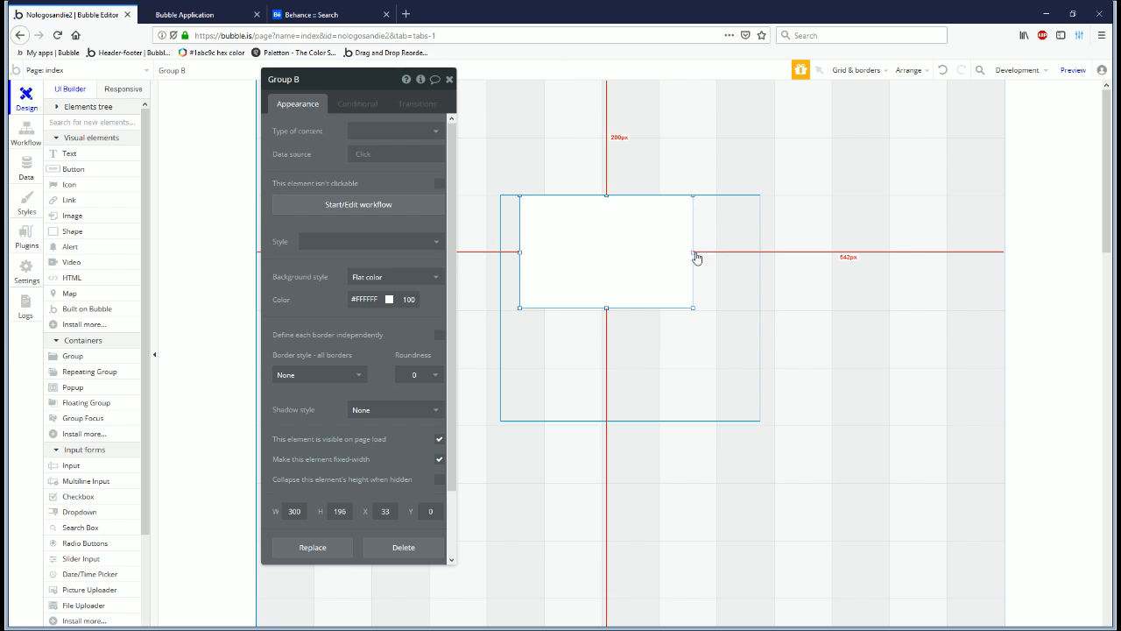
left_click(512, 268)
left_click(568, 274)
Step: Examine the app preview and the profile card in the Behance mockup
left_click(215, 13)
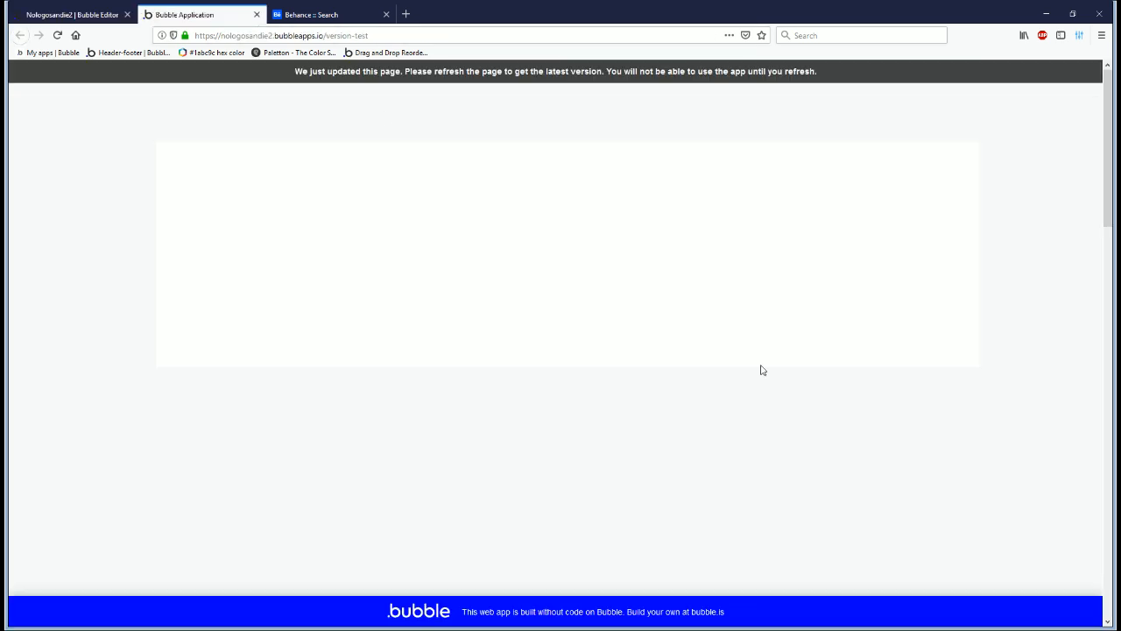
left_click(324, 14)
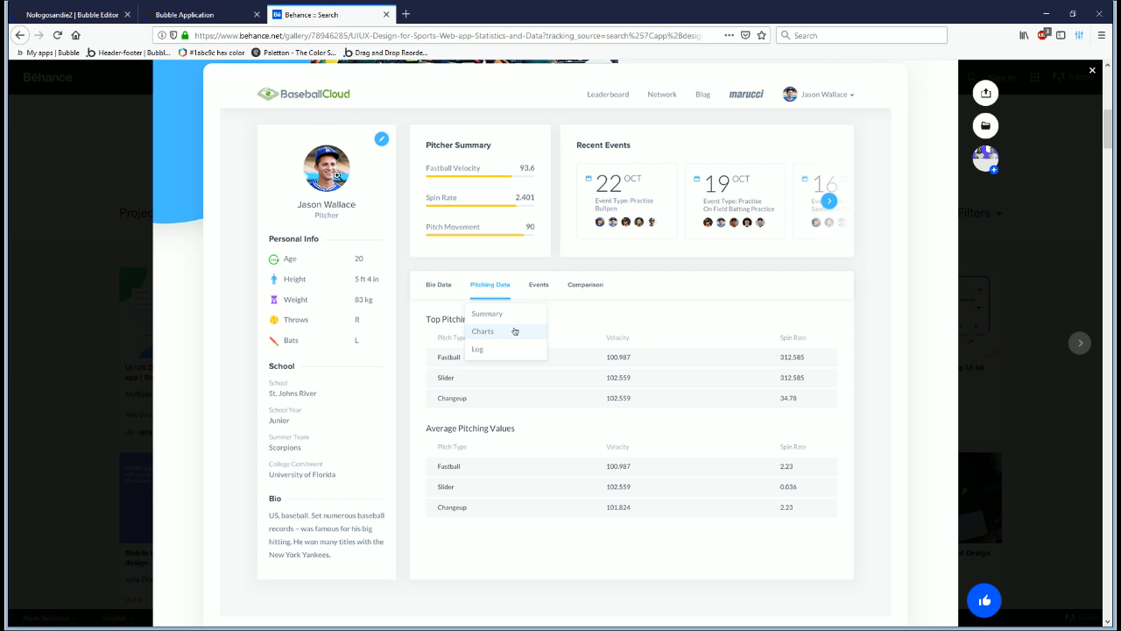
key("ctrl+shift+Tab")
key("ctrl+shift+Tab")
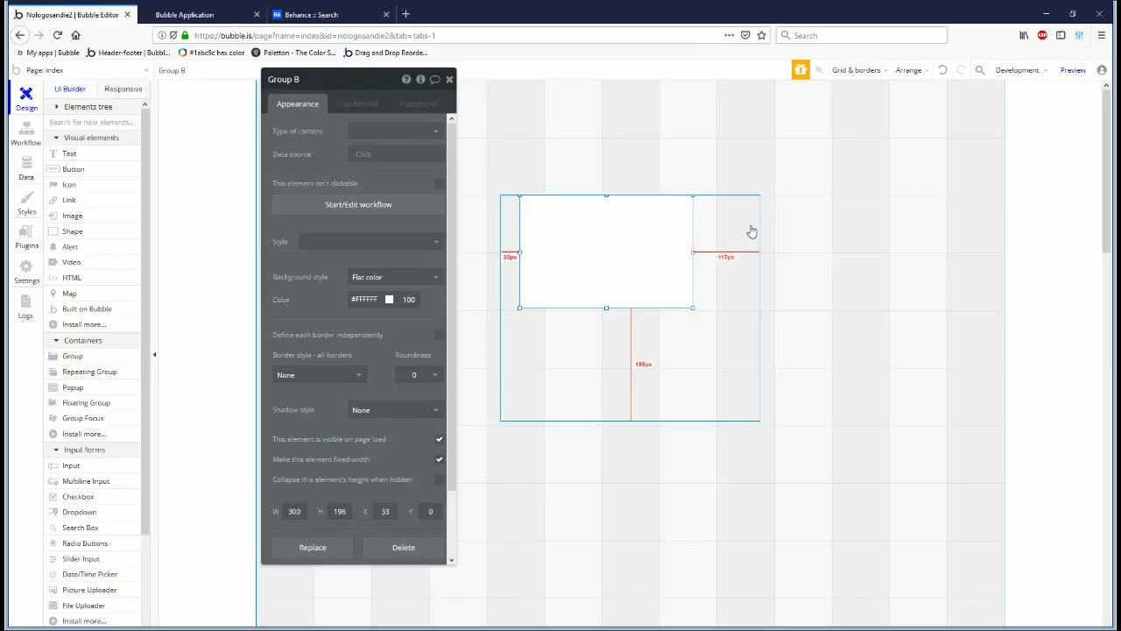
Step: Move the inner group out below the outer group and set the outer group's width to 350
left_click(631, 376)
left_click_drag(635, 238, 680, 446)
left_click(619, 323)
left_click_drag(501, 307, 545, 309)
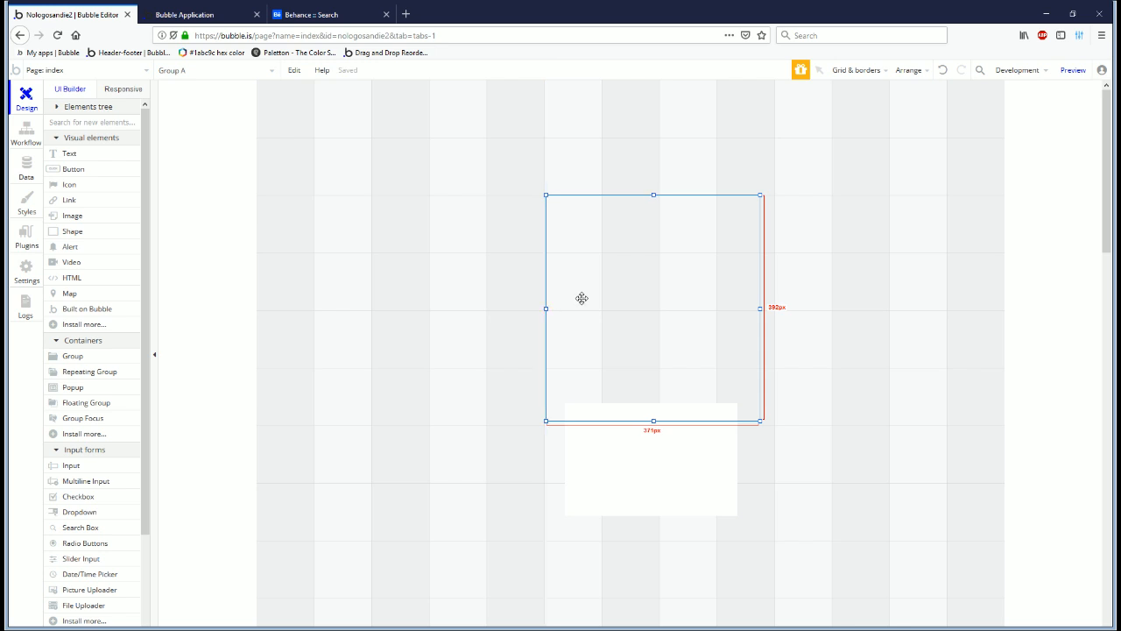
left_click(292, 531)
type("350")
Step: Move the 350 px wide outer group to Y 0 on the page and center it horizontally
left_click_drag(613, 303, 623, 137)
right_click(623, 138)
left_click(671, 428)
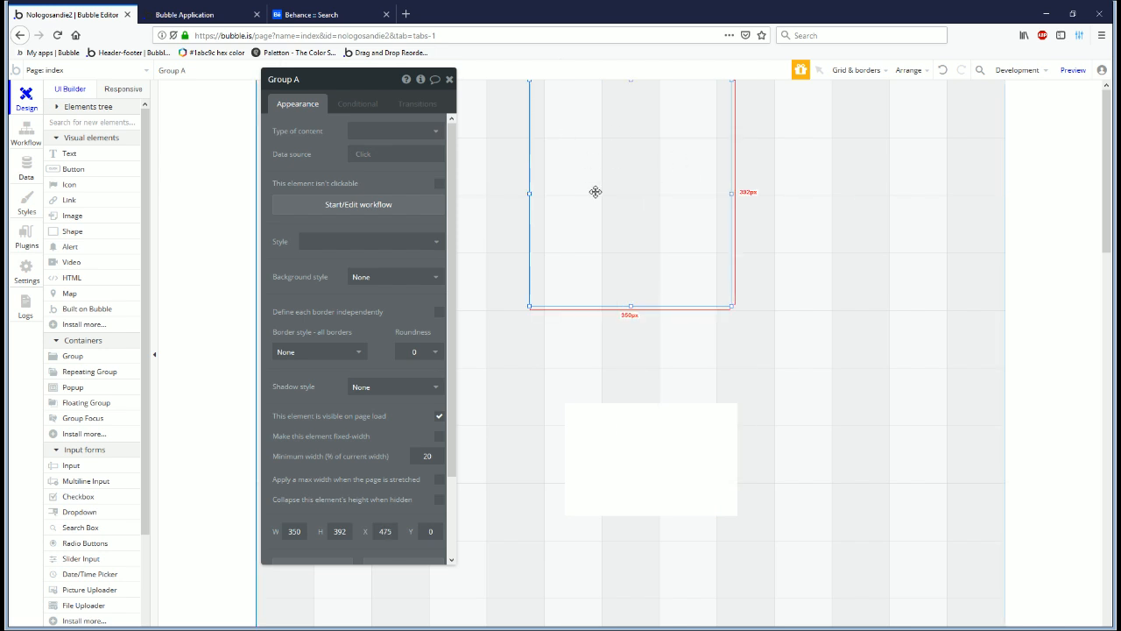
Step: Give the outer group a flat color background of #FF4444
left_click(390, 278)
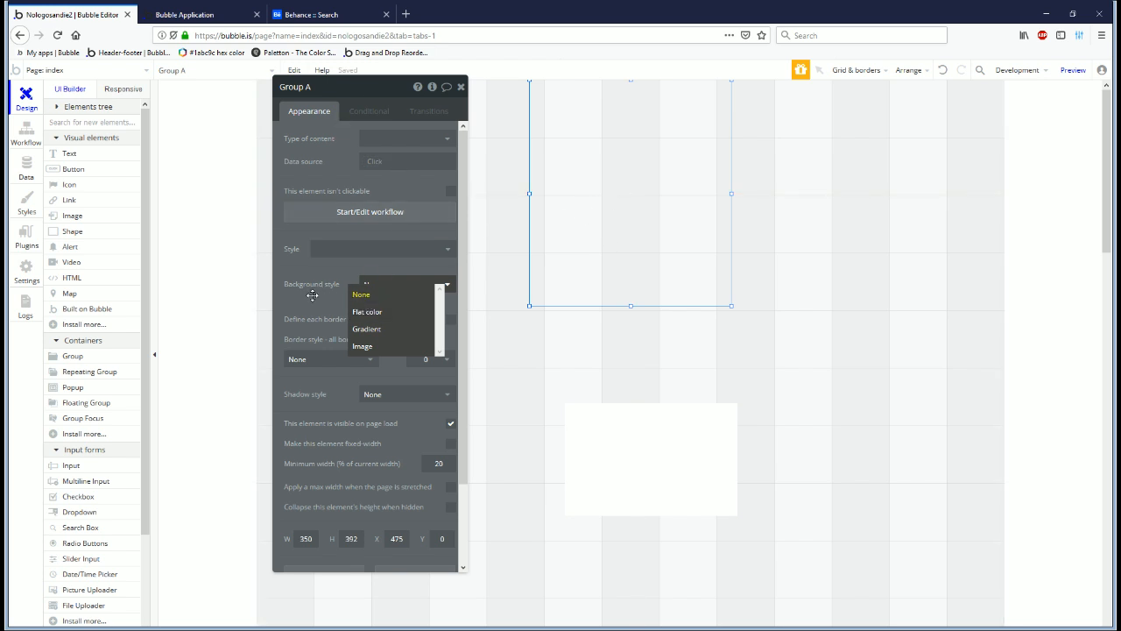
left_click(393, 317)
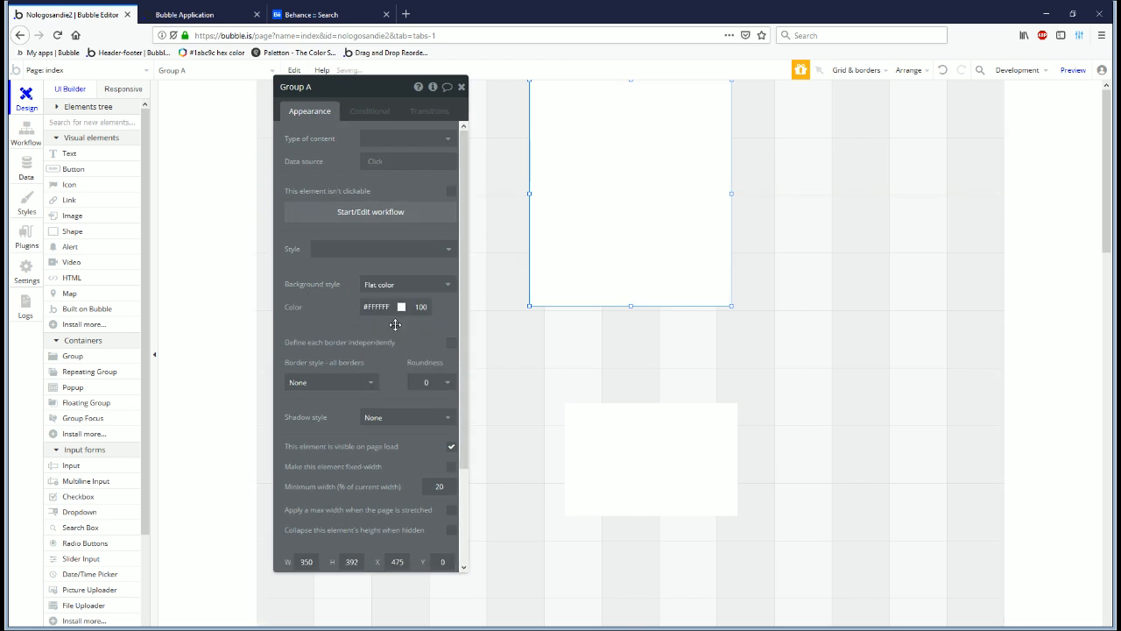
left_click(381, 307)
left_click(368, 409)
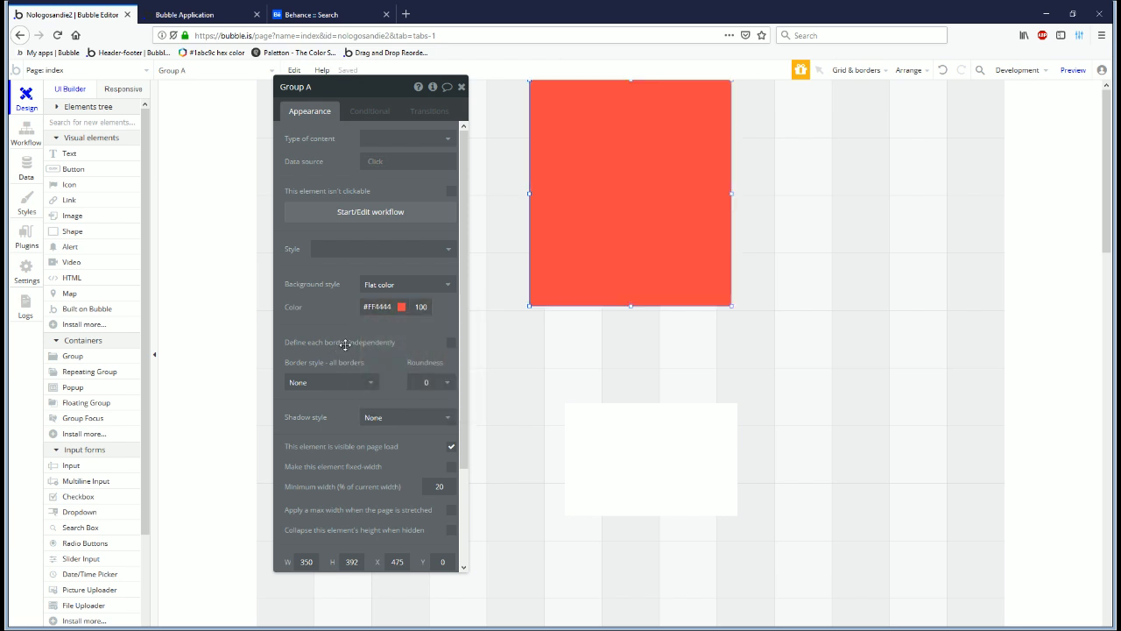
Step: Lengthen the red group to about 871 px high and center it horizontally on the page
left_click_drag(628, 308, 631, 579)
right_click(614, 359)
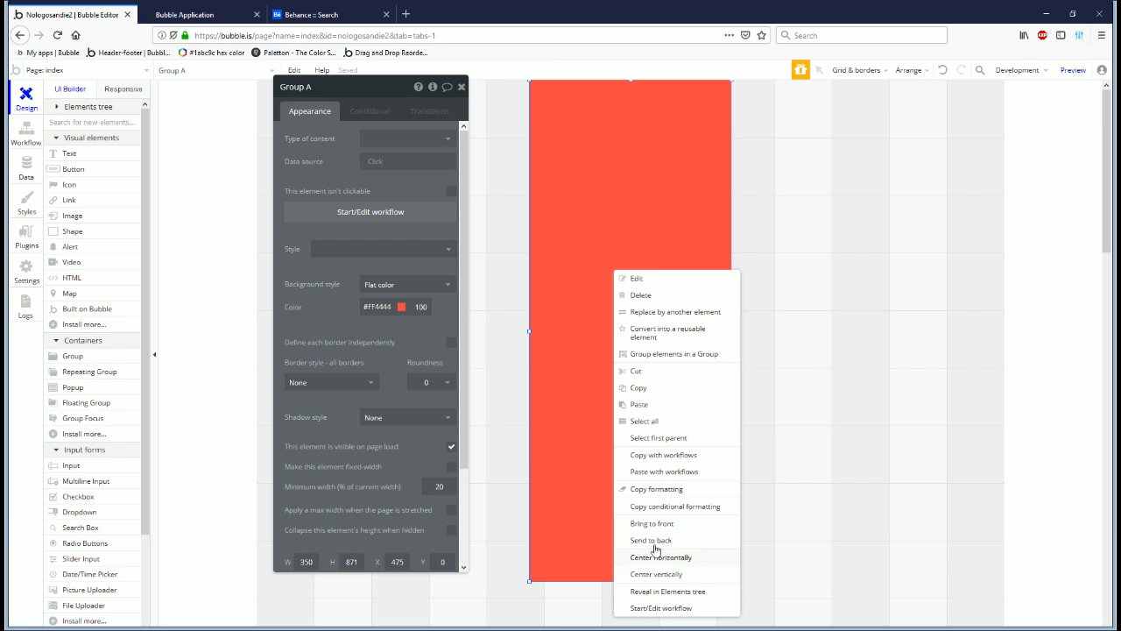
left_click(718, 557)
Step: Place the white group inside the red group at Y 0, center it horizontally and check its side margins
left_click_drag(671, 467, 654, 140)
right_click(661, 152)
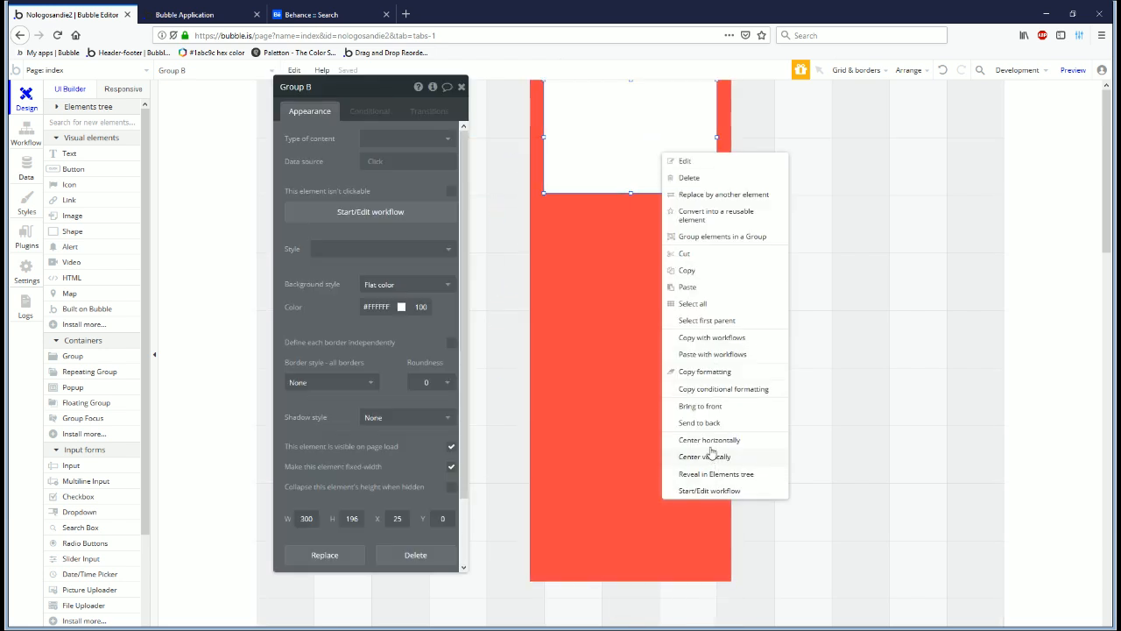
left_click(715, 438)
left_click(723, 152)
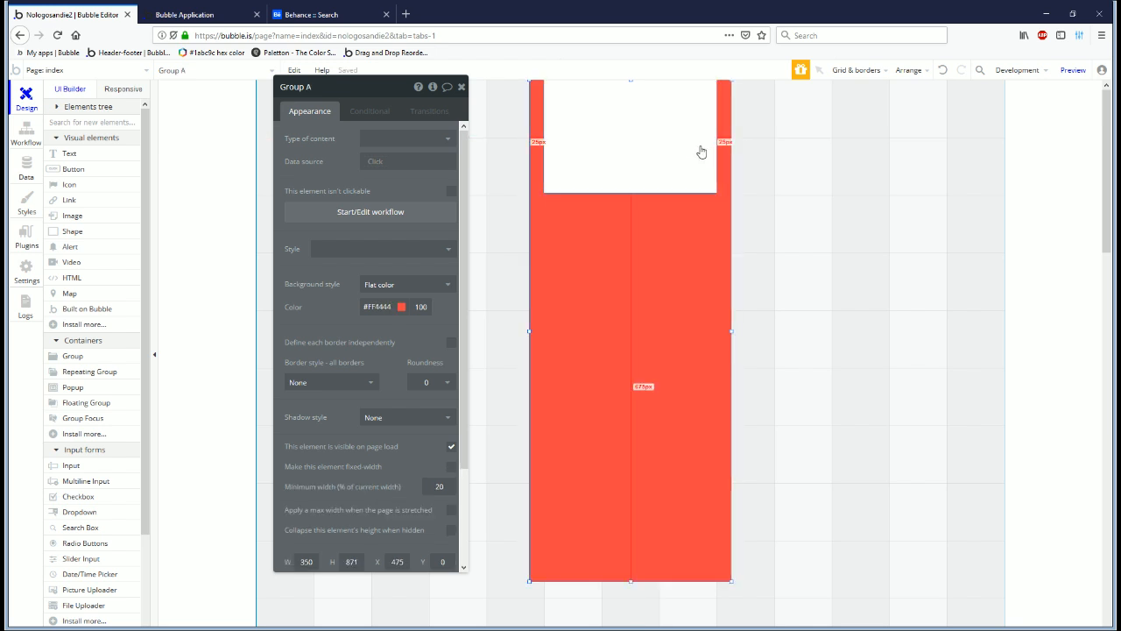
left_click(679, 150)
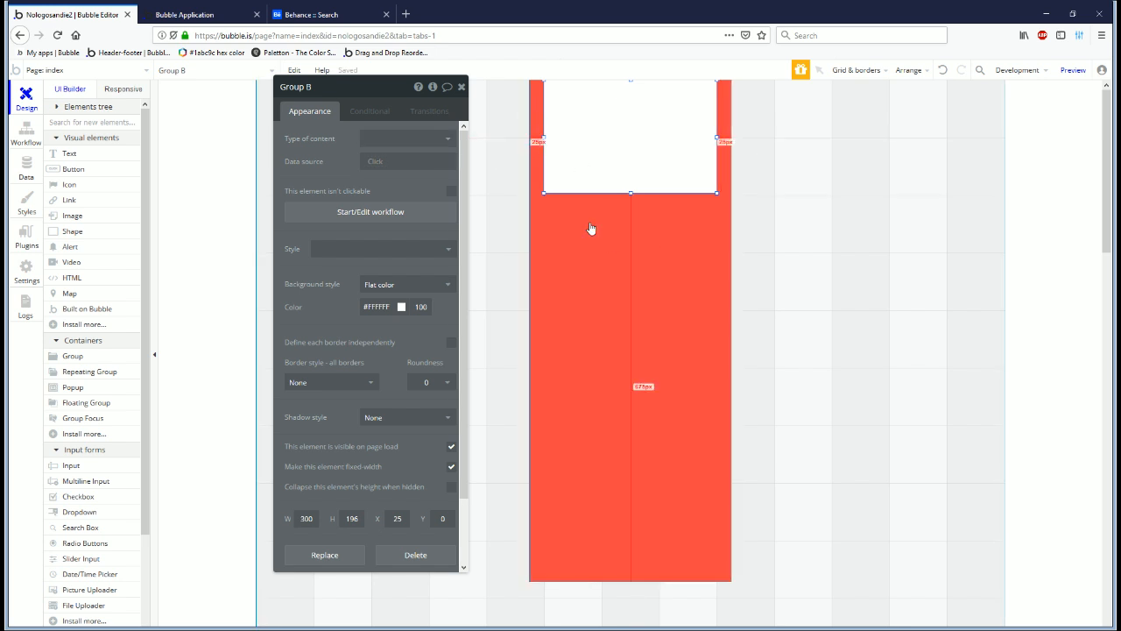
Step: Extend the red group downwards to a height of about 1400 px
scroll(654, 463, "down", 4)
left_click(631, 286)
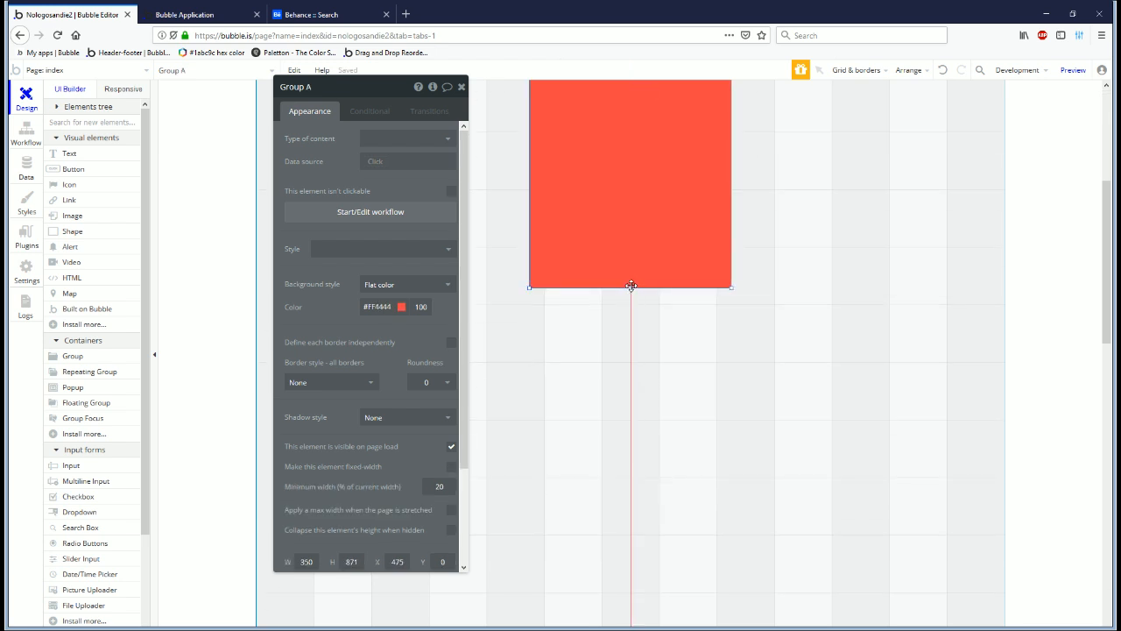
left_click_drag(630, 286, 630, 597)
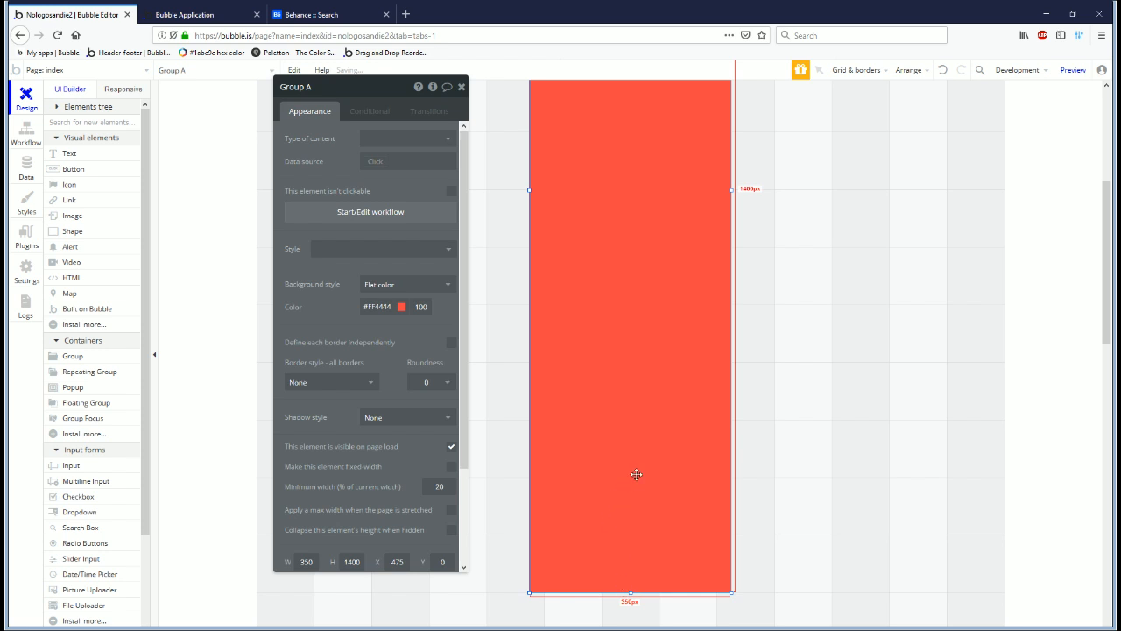
Step: Set the white inner group's height to 600, checking the profile card's proportions in the Behance mockup
scroll(631, 123, "up", 3)
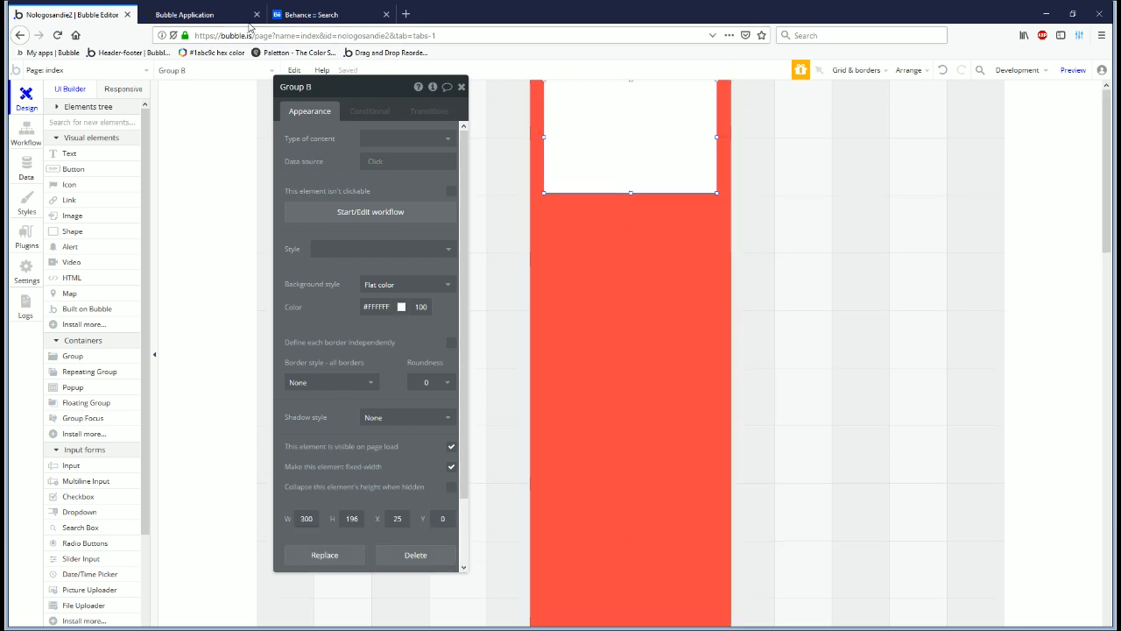
left_click(195, 14)
left_click(309, 14)
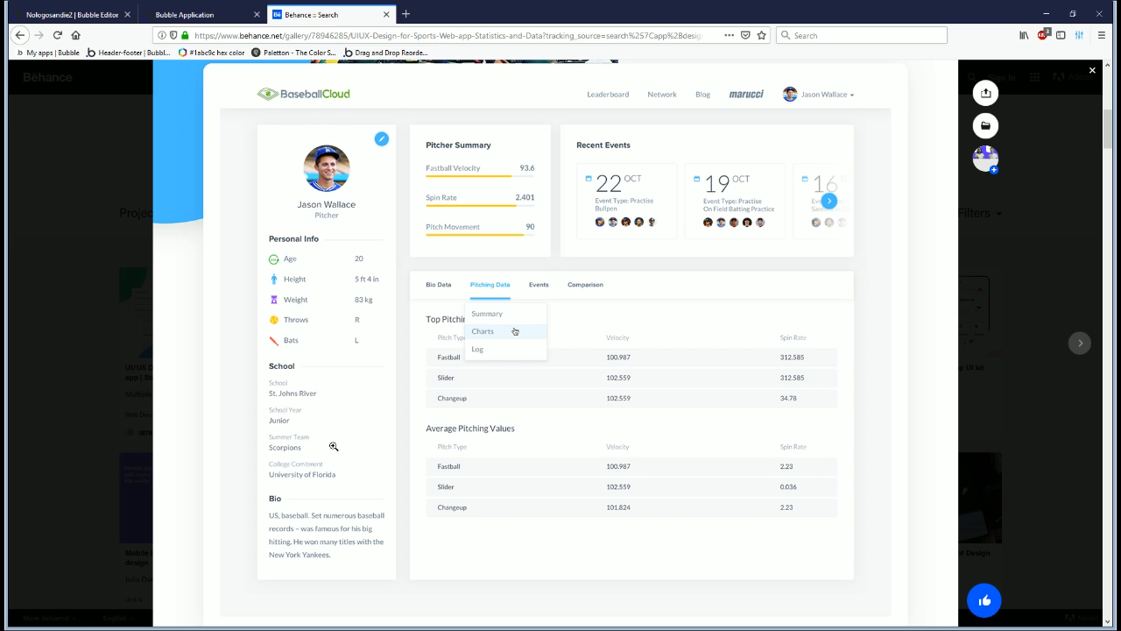
left_click(203, 14)
left_click(71, 14)
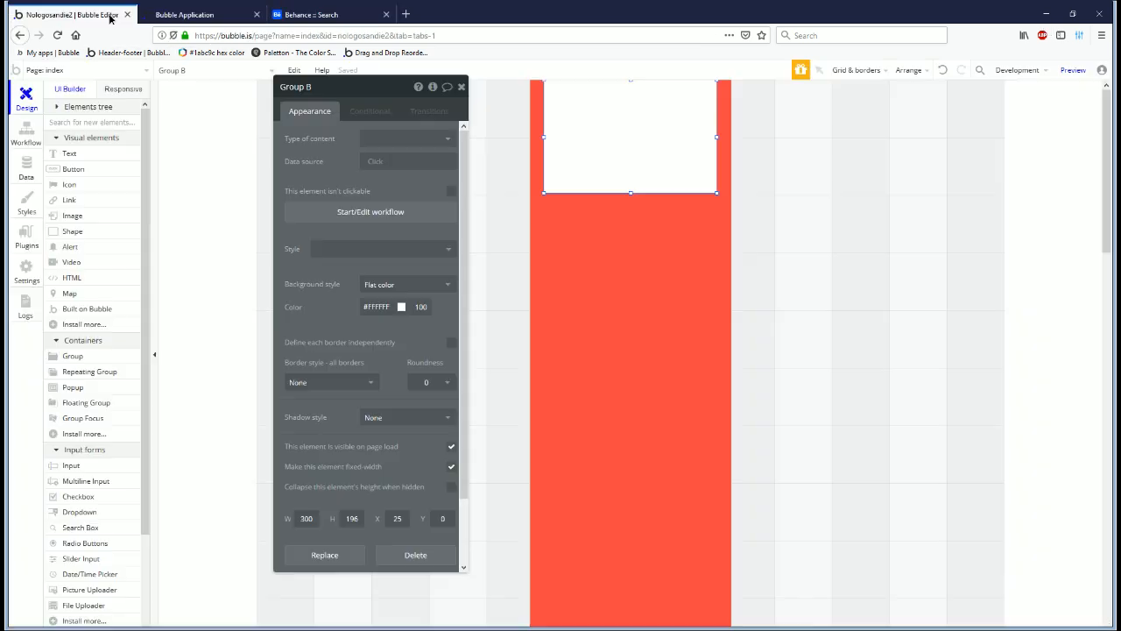
double_click(351, 518)
type("50")
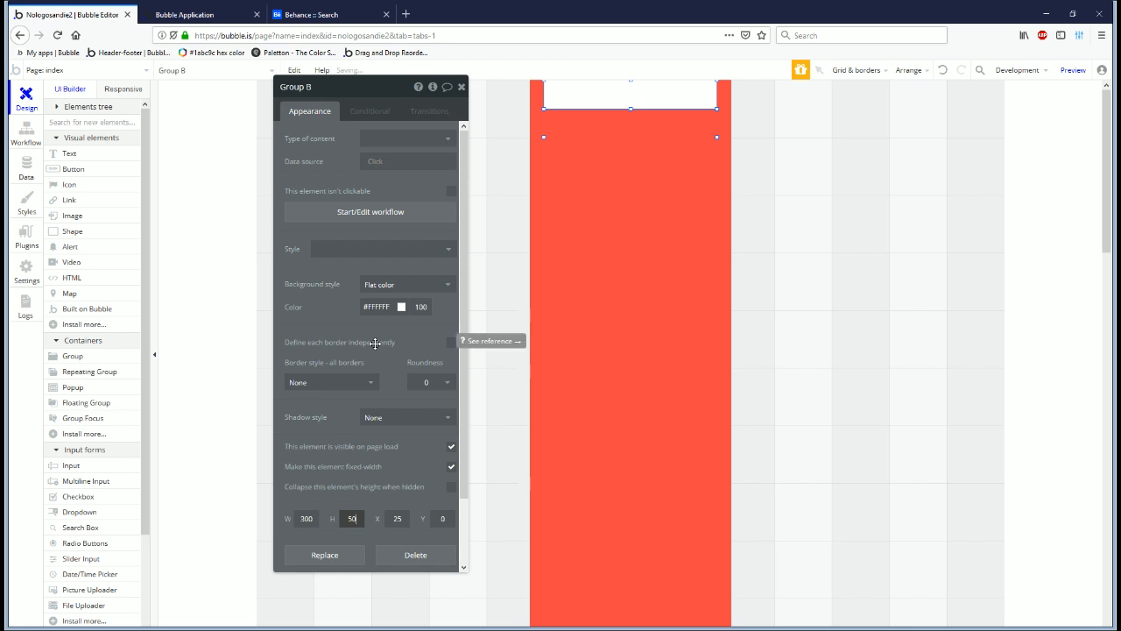
key("BackSpace")
type("50")
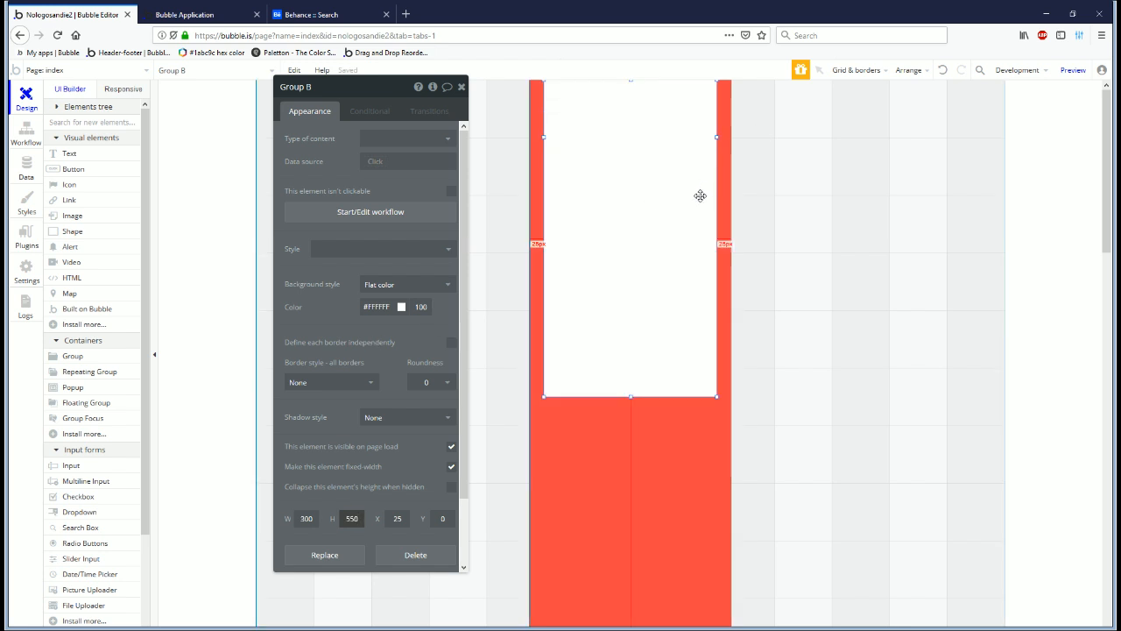
type("600")
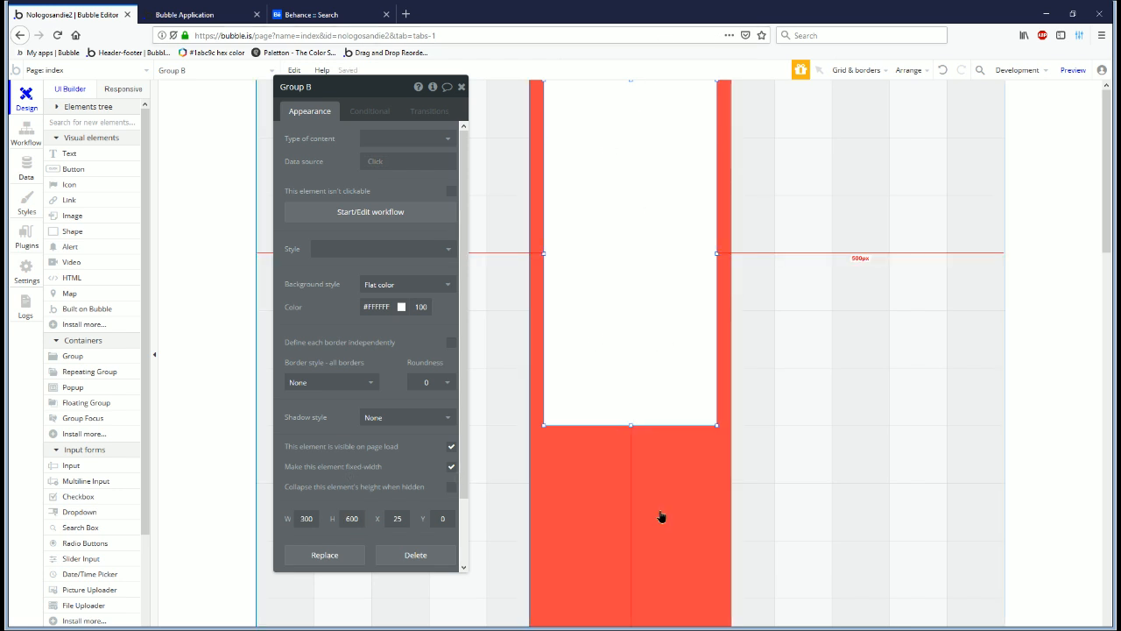
Step: Check the profile card in the Behance mockup, set the white group's height to 700 and extend the red group to about 1662 px high
left_click(662, 516)
left_click(202, 14)
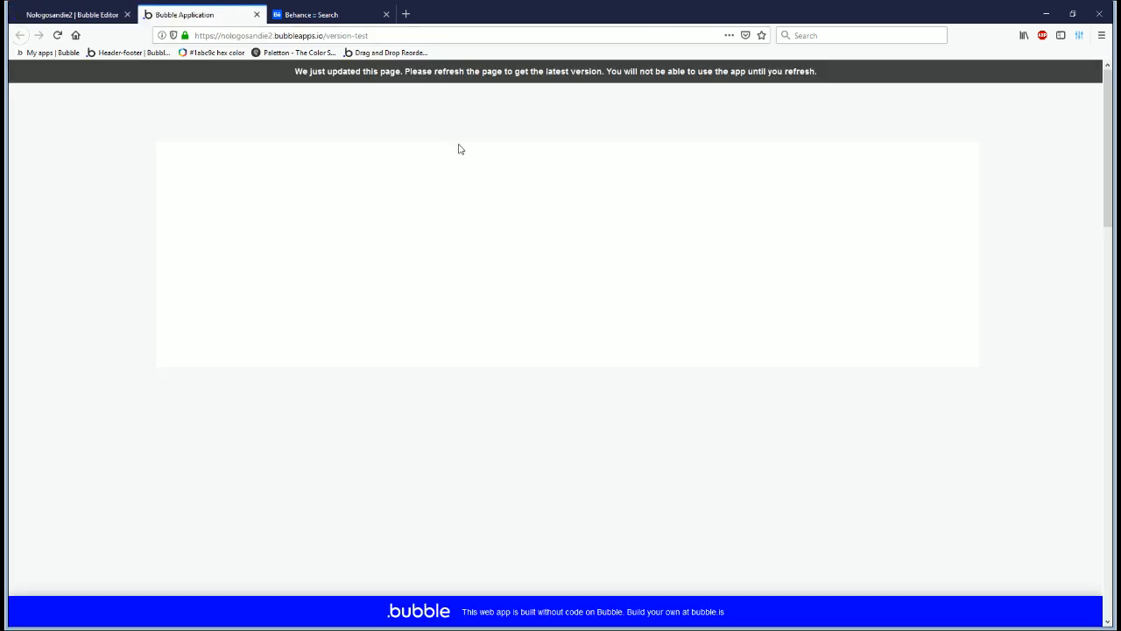
left_click(393, 15)
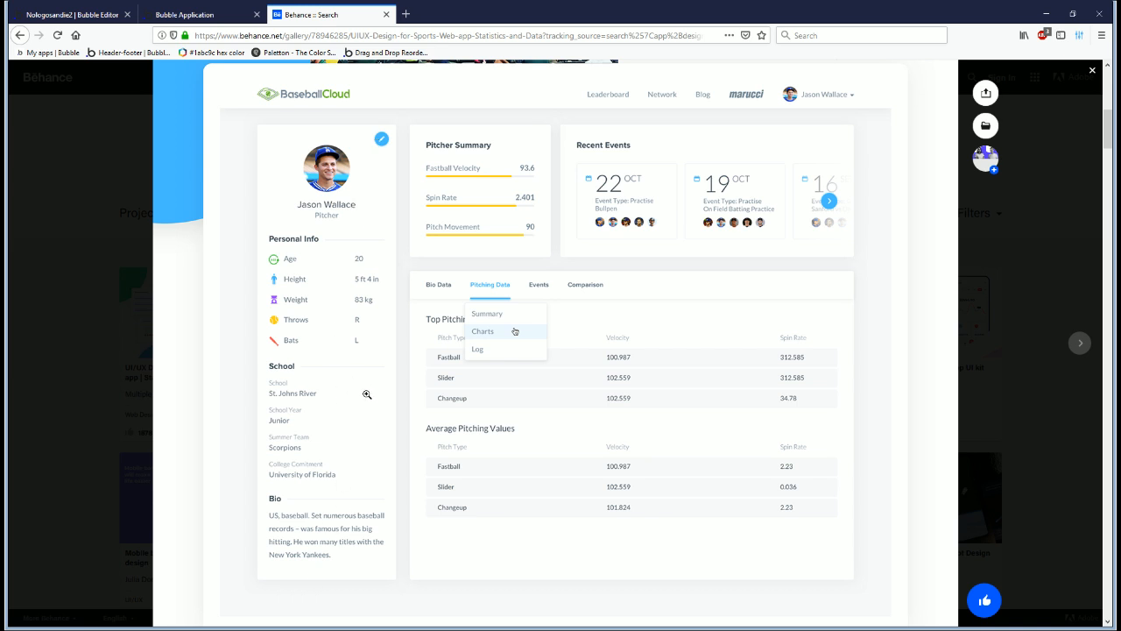
left_click(198, 24)
left_click(70, 14)
left_click(559, 276)
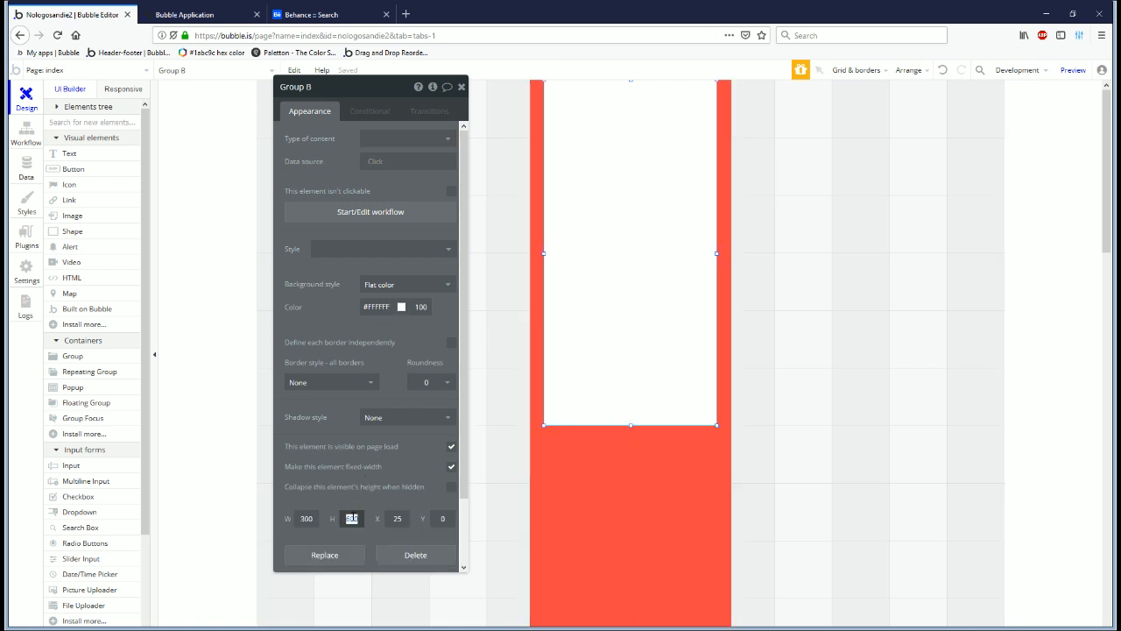
type("700")
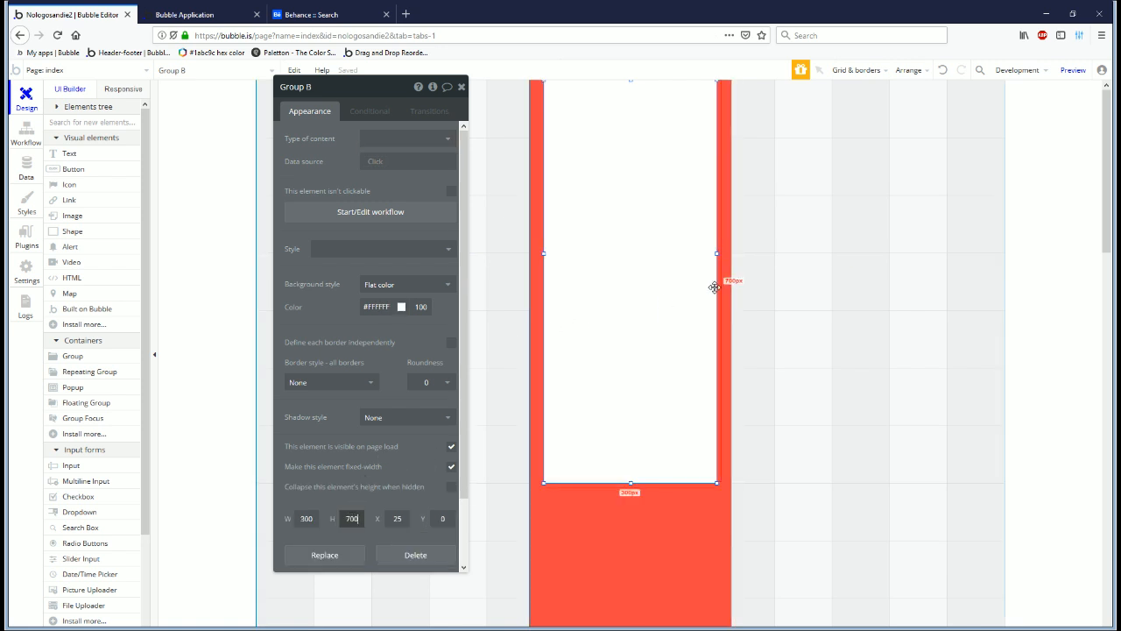
left_click(639, 471)
left_click_drag(631, 474, 631, 625)
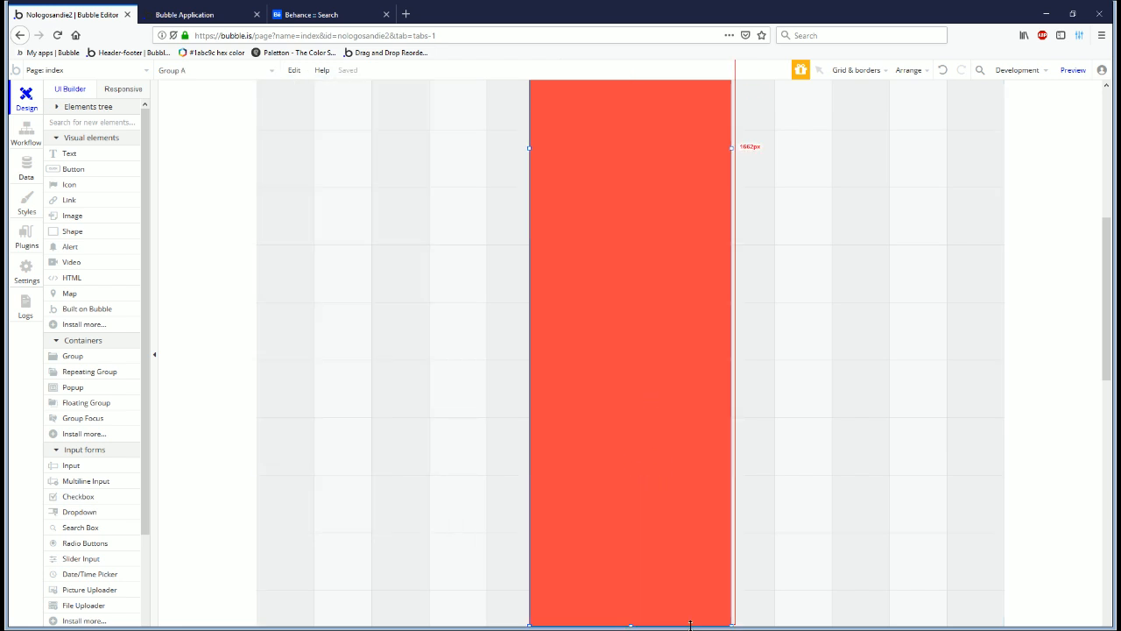
Step: Duplicate the white group below the original inside the red group and set the copy's Y position to 725
left_click(598, 334)
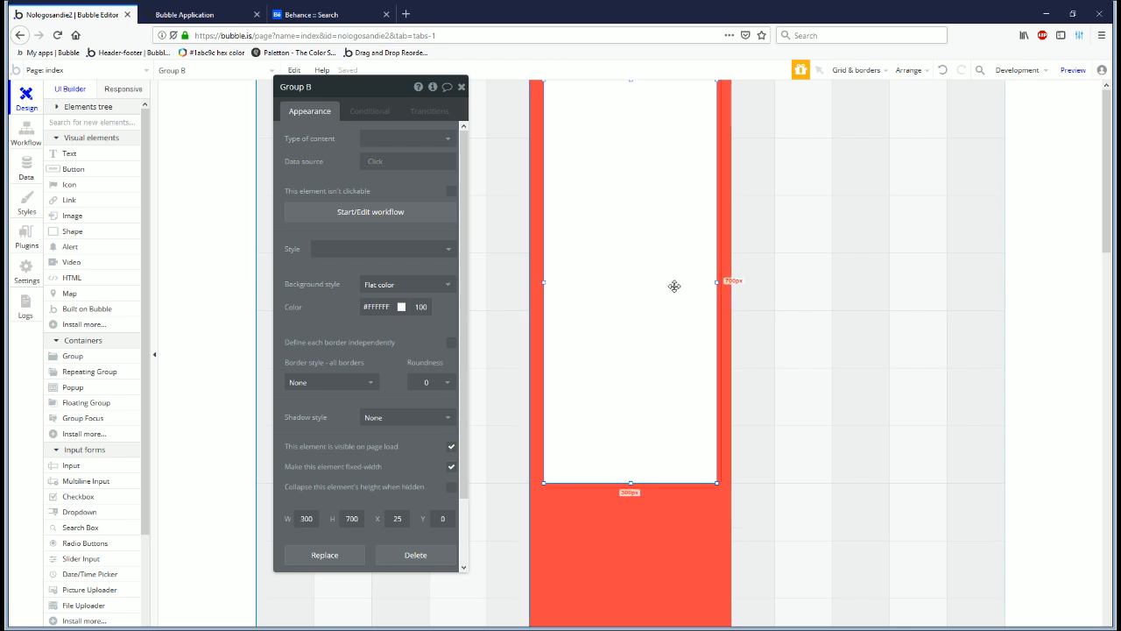
scroll(674, 285, "down", 3)
key("ctrl+v")
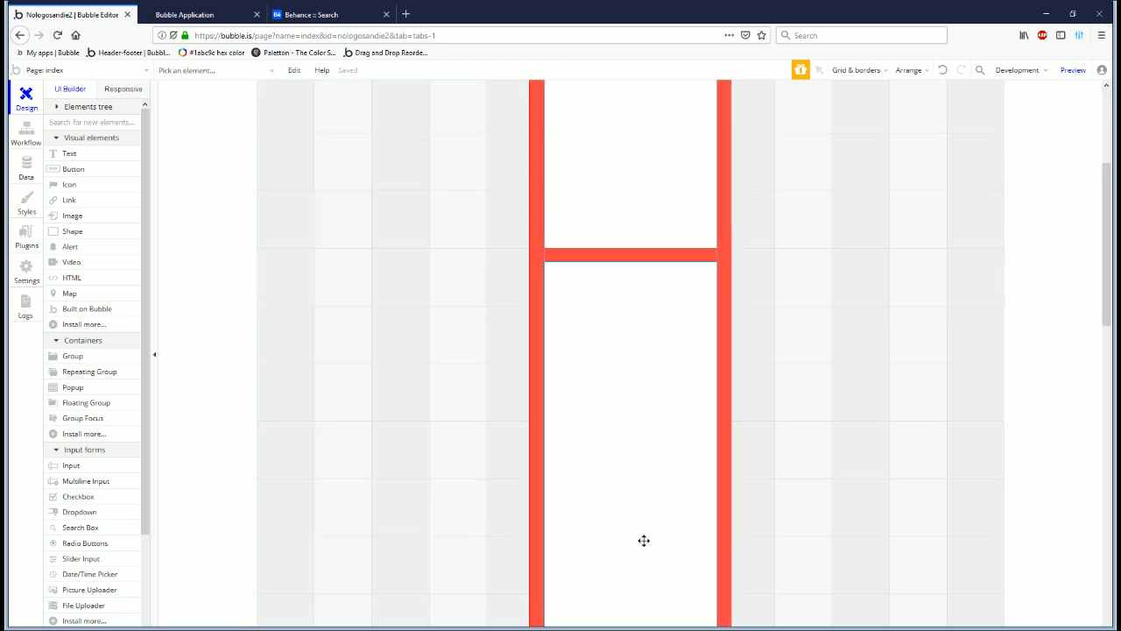
left_click(656, 468)
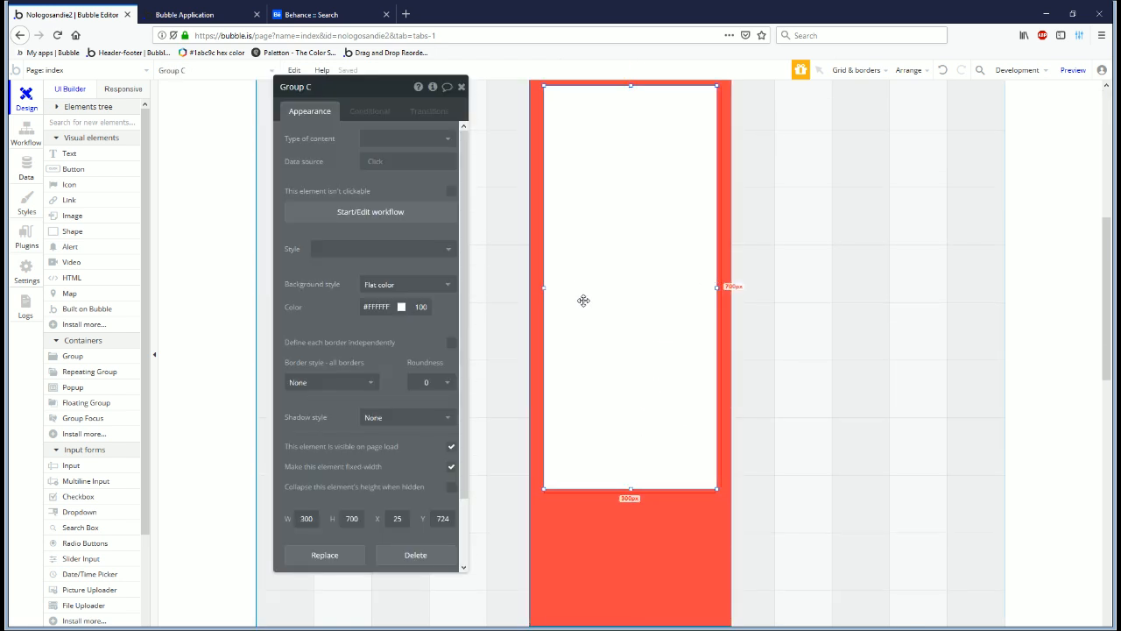
scroll(603, 411, "up", 3)
double_click(443, 519)
type("725")
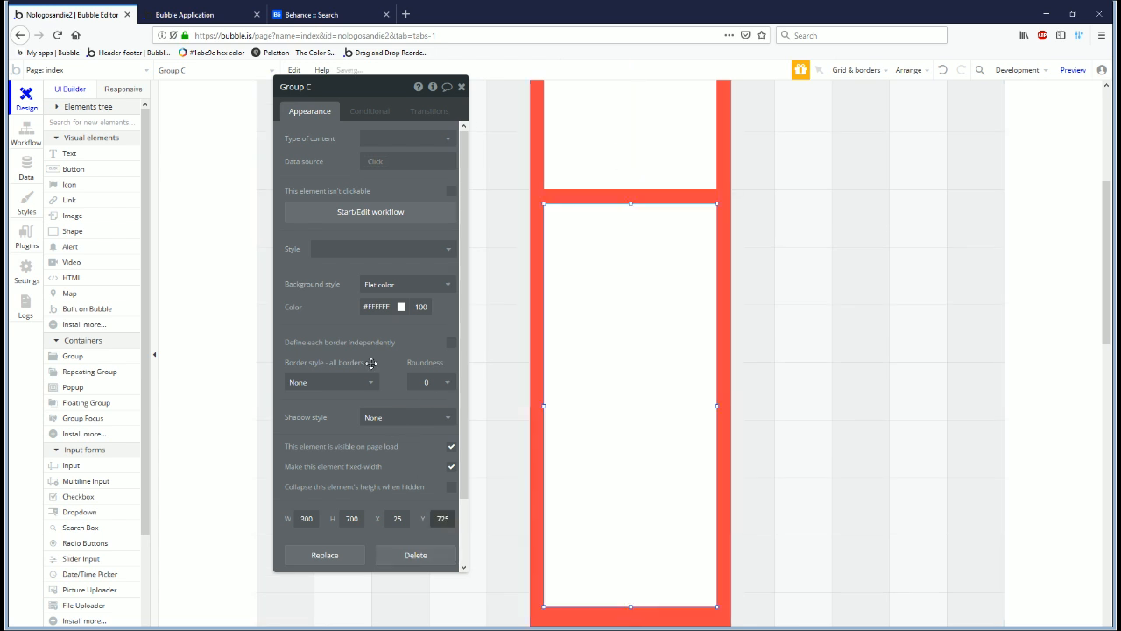
Step: Widen the lower white group to the red group's full 350 px width at X 0 and set its Y to 720
left_click_drag(715, 406, 734, 405)
left_click_drag(540, 408, 482, 423)
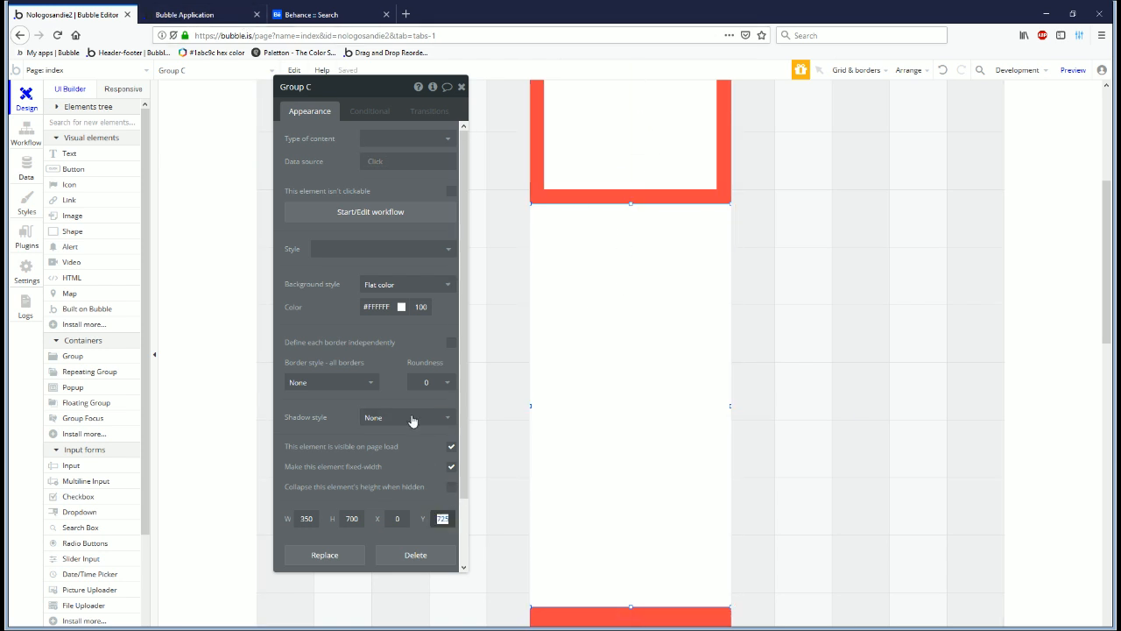
type("720")
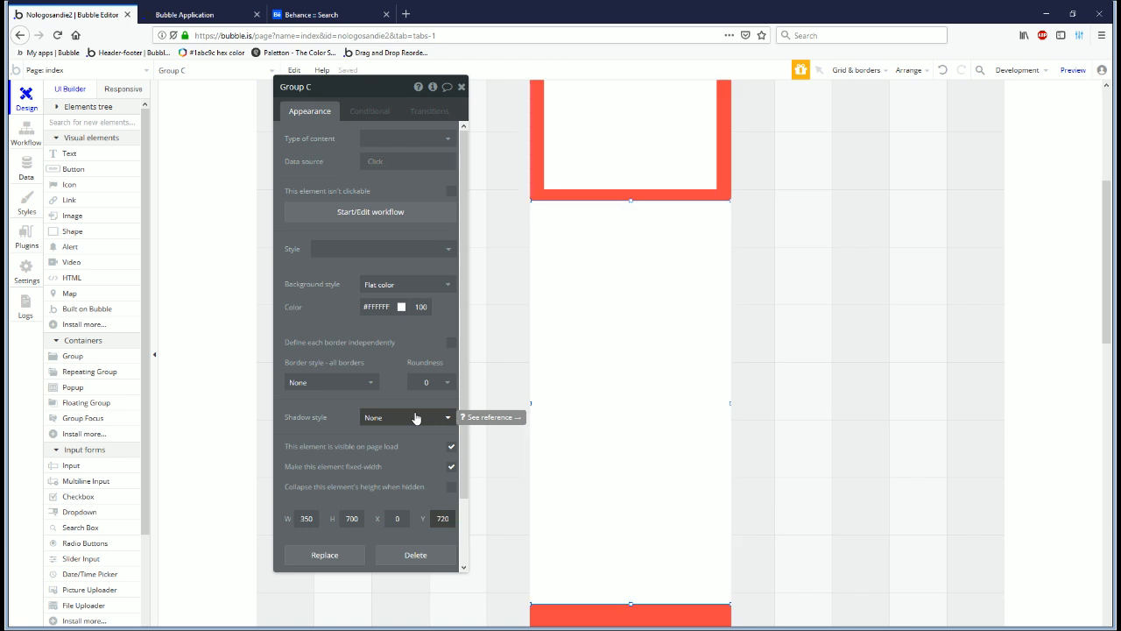
Step: Draw a new group about 294 by 407 px inside the lower white group and check the card layout in the Behance mockup
left_click(58, 355)
mouse_move(543, 210)
left_mouse_down()
mouse_move(683, 453)
mouse_move(717, 446)
left_mouse_up()
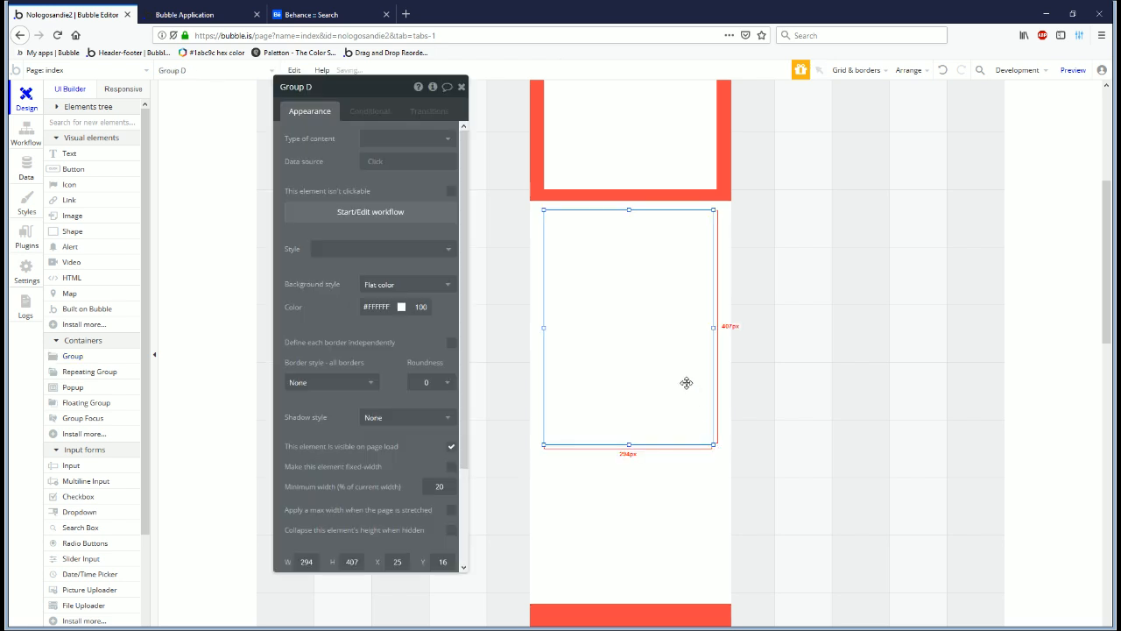
left_click(635, 526)
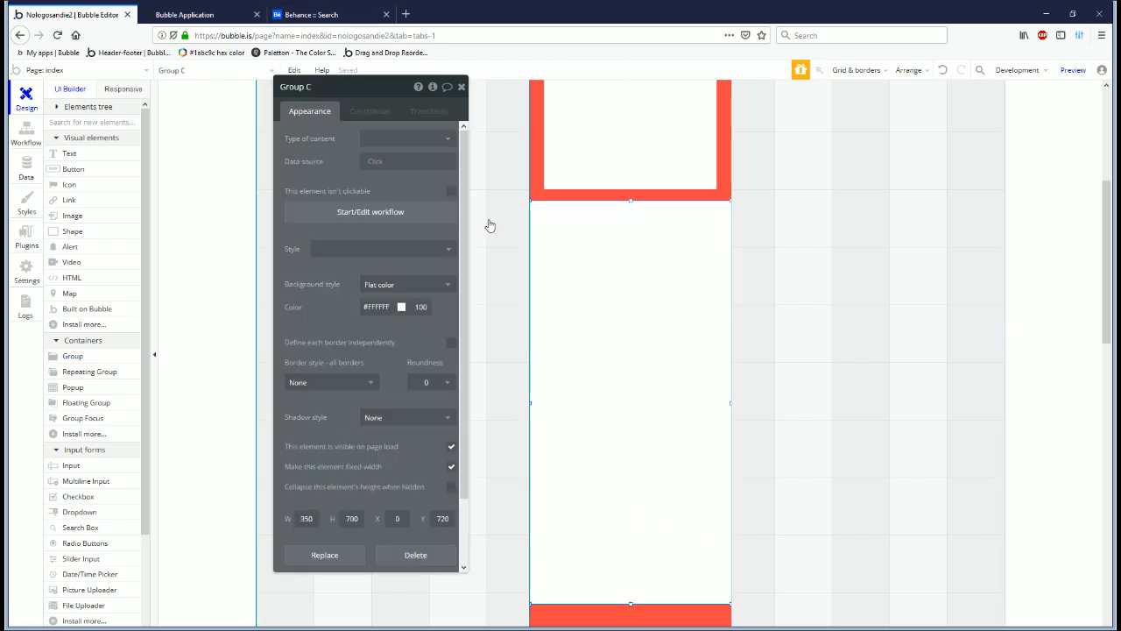
key("ctrl+Tab")
key("ctrl+Tab")
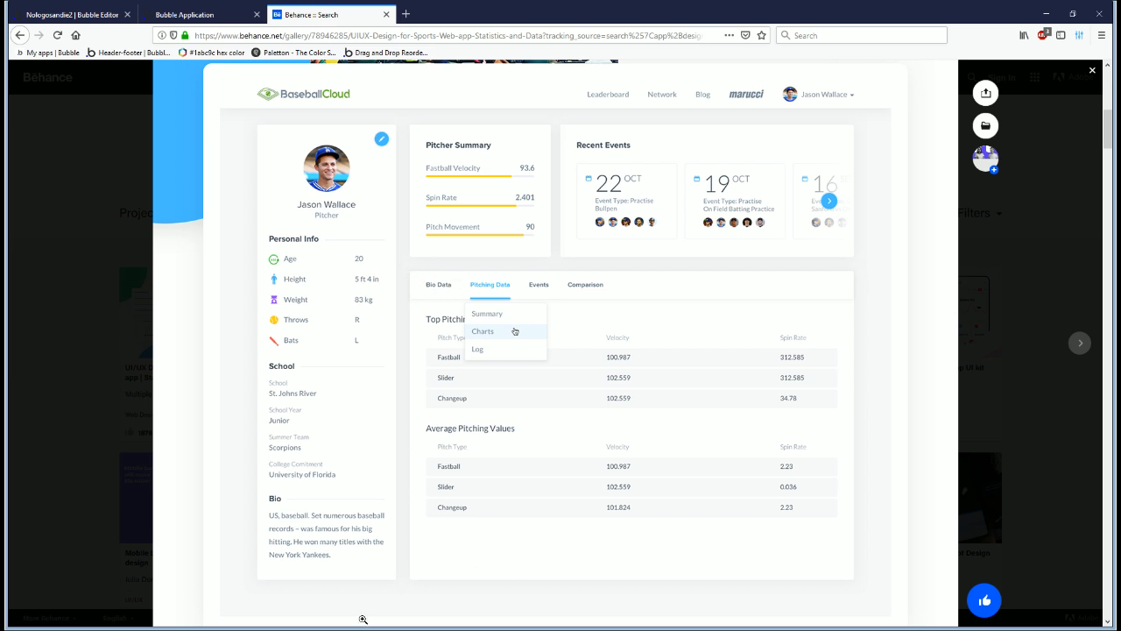
left_click(193, 12)
left_click(98, 13)
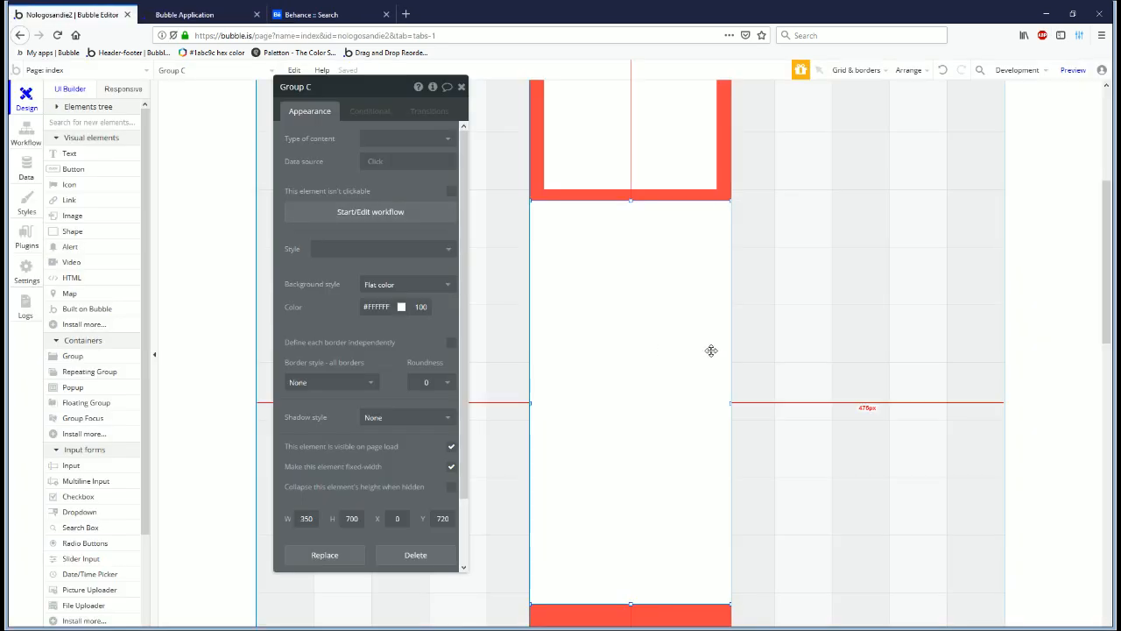
Step: Stretch the new inner group to fill the lower white group at X 0, Y 0, with width 350 and height 700
left_click_drag(623, 316, 525, 338)
key("ctrl+z")
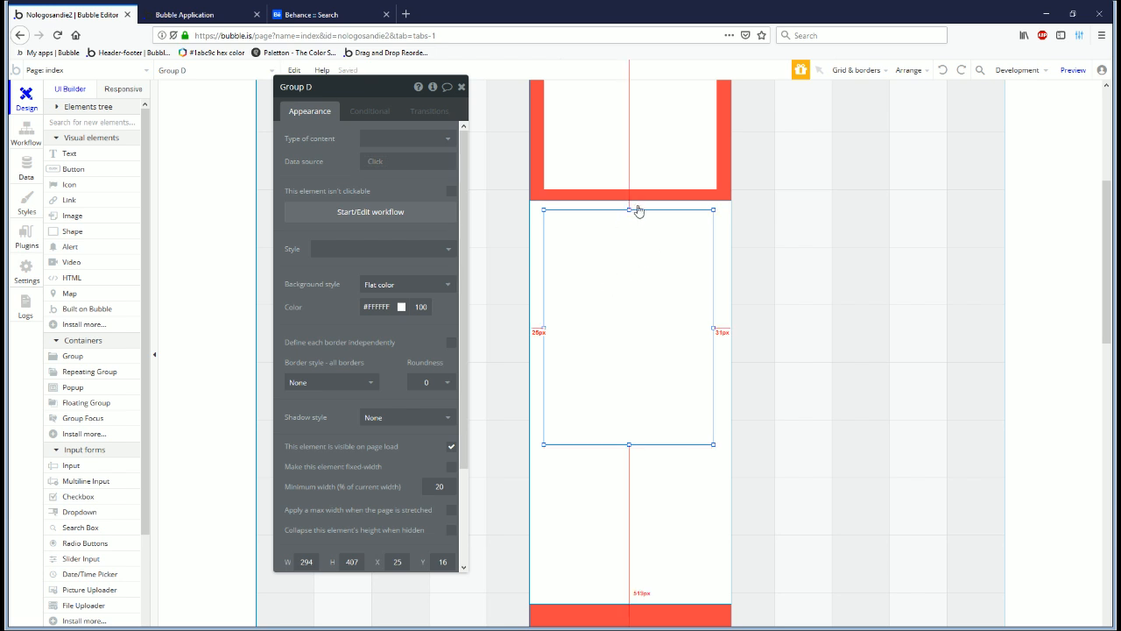
left_click_drag(625, 208, 628, 184)
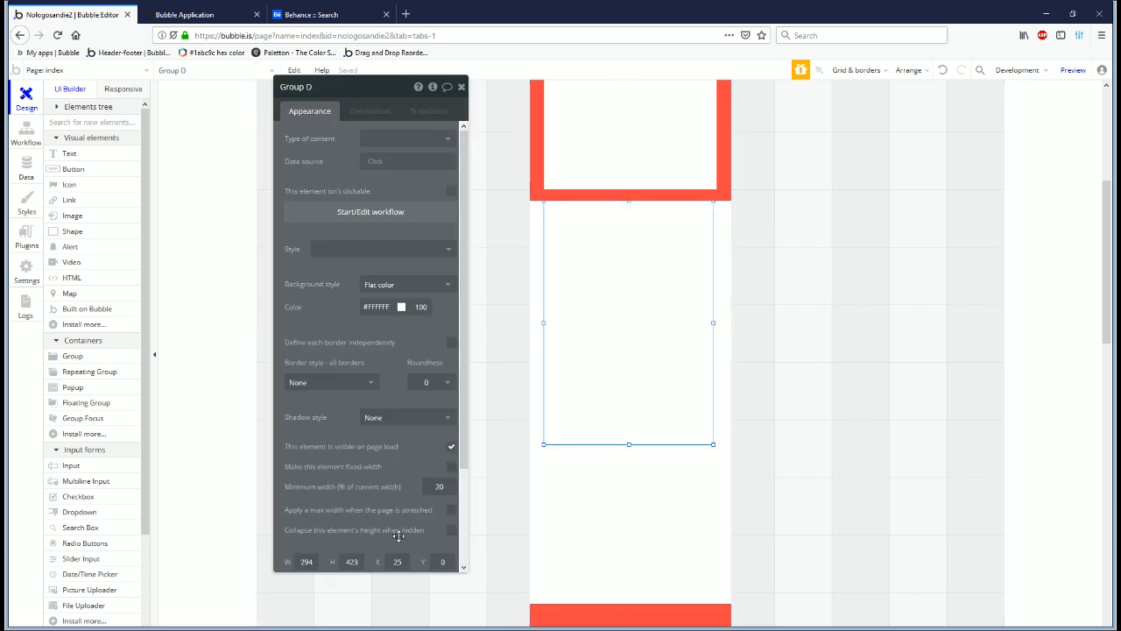
type("0")
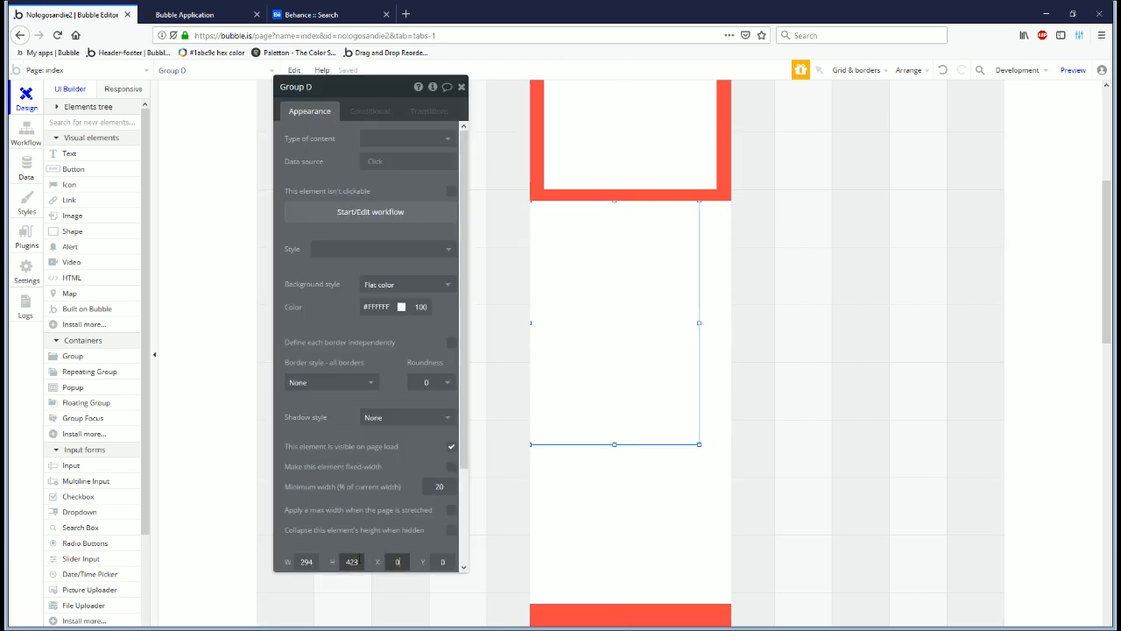
double_click(305, 561)
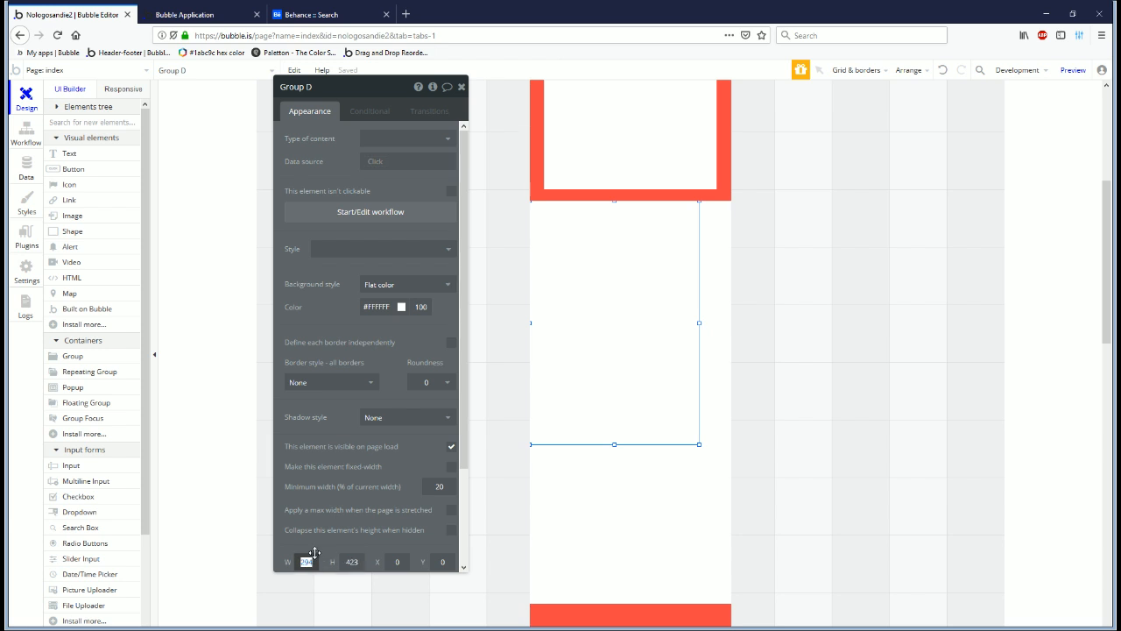
left_click_drag(700, 324, 744, 328)
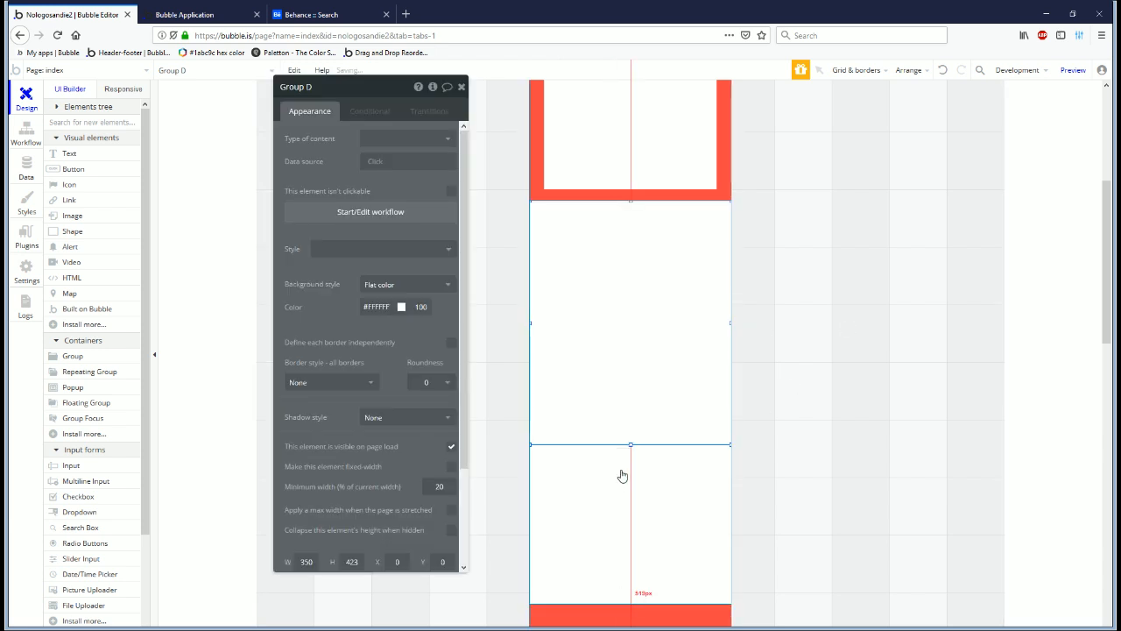
left_click_drag(631, 445, 630, 603)
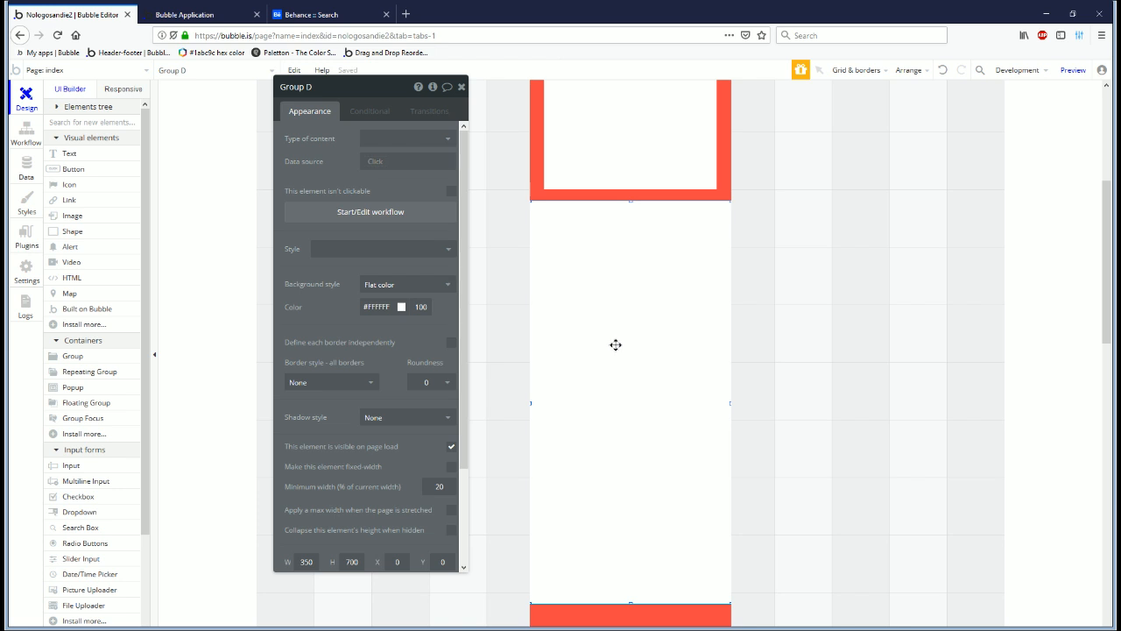
Step: Set the inner group's background style to None
right_click(616, 345)
left_click(405, 286)
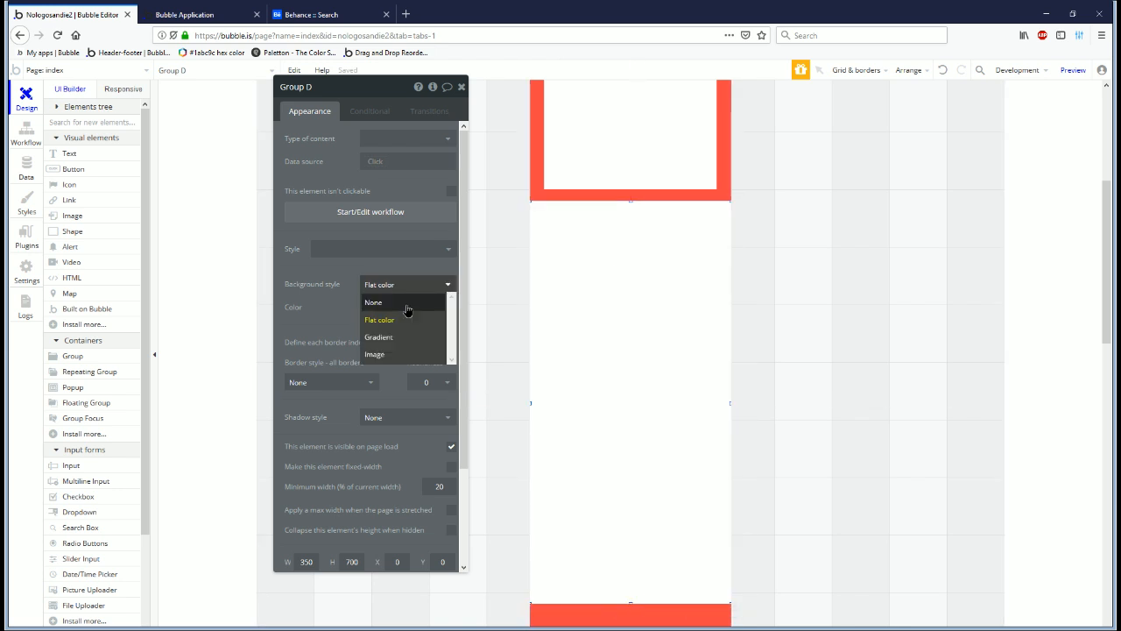
left_click(406, 302)
Step: Select the inner group's parent and extend it down to the red group's lower edge, to a height of about 942 px
scroll(610, 275, "down", 3)
right_click(644, 362)
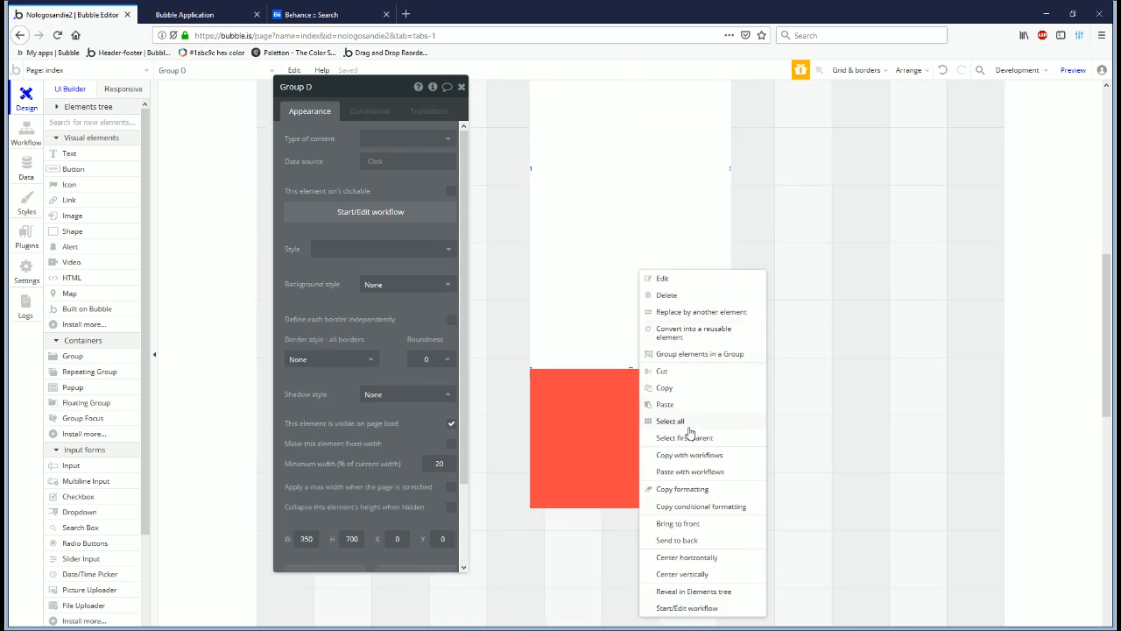
left_click(672, 437)
left_click_drag(629, 367, 596, 581)
Step: Give the lower parent group a flat orange background color, #FFBB33
left_click(394, 286)
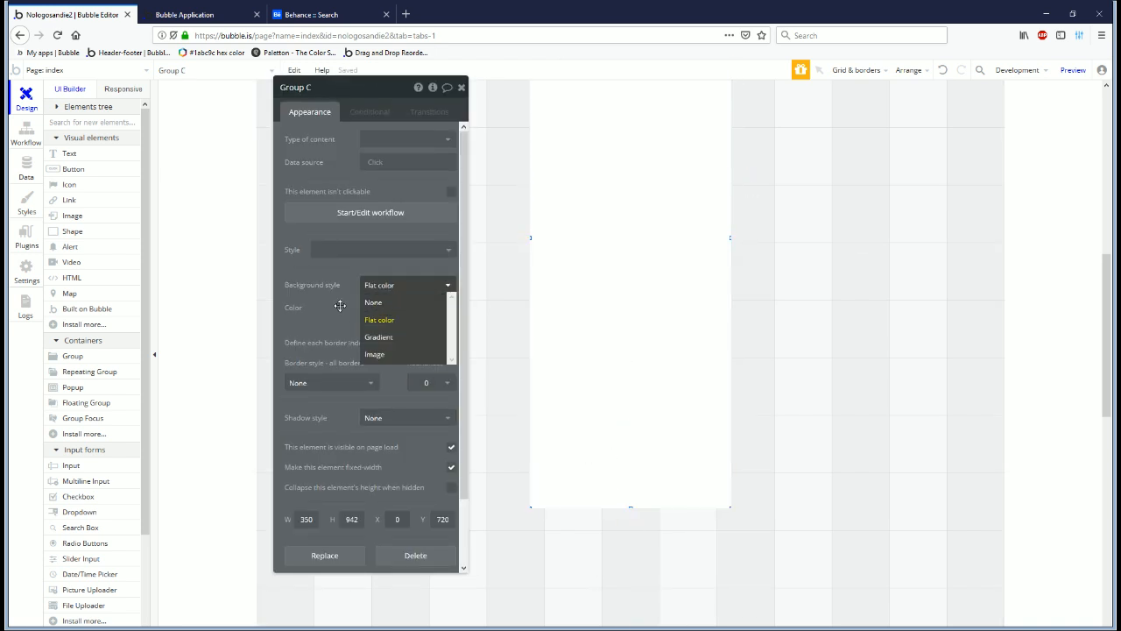
left_click(379, 320)
left_click(406, 307)
left_click(394, 411)
left_click(485, 345)
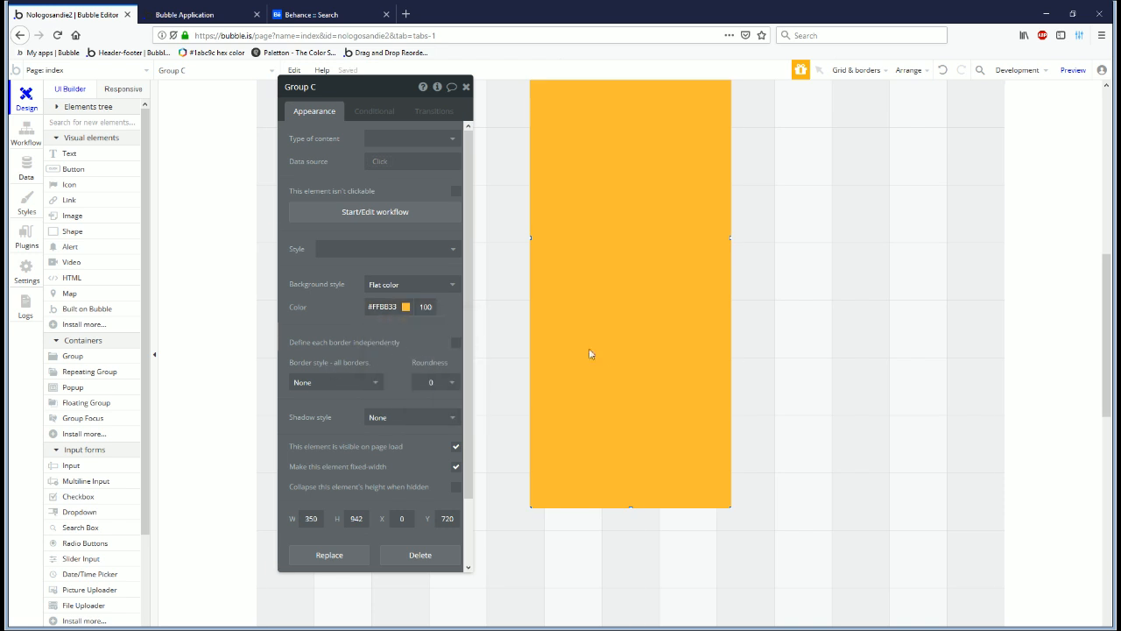
Step: After checking the Behance mockup, draw a white group about 303 px wide and 347 px high near the orange group's upper edge, at Y 5
scroll(633, 328, "up", 3)
left_click(618, 221)
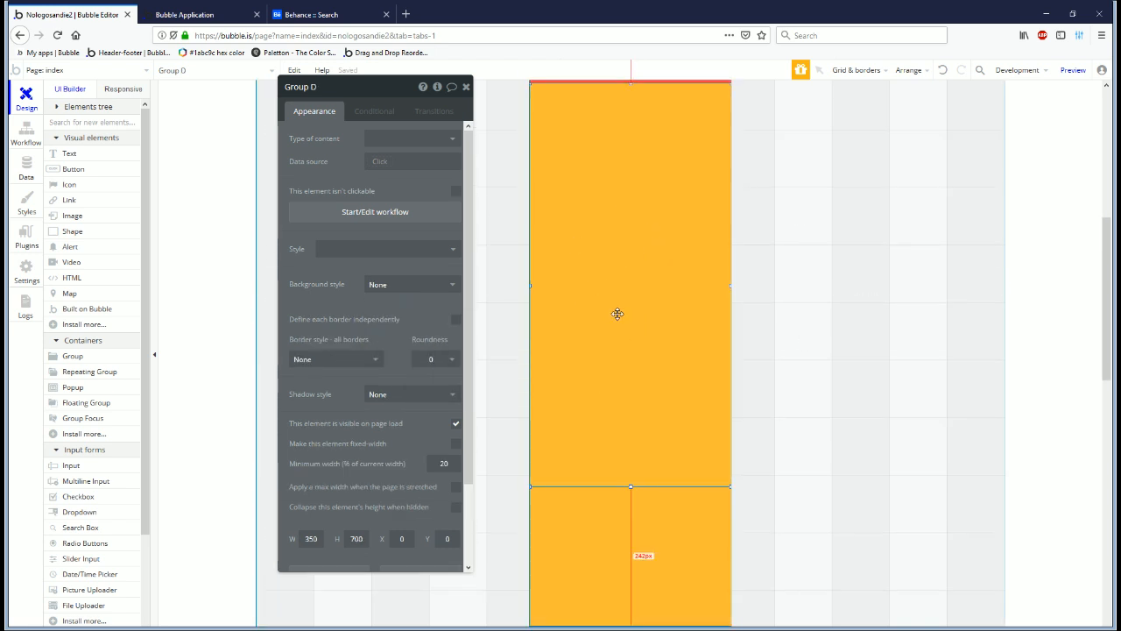
key("ctrl+Tab")
key("ctrl+Tab")
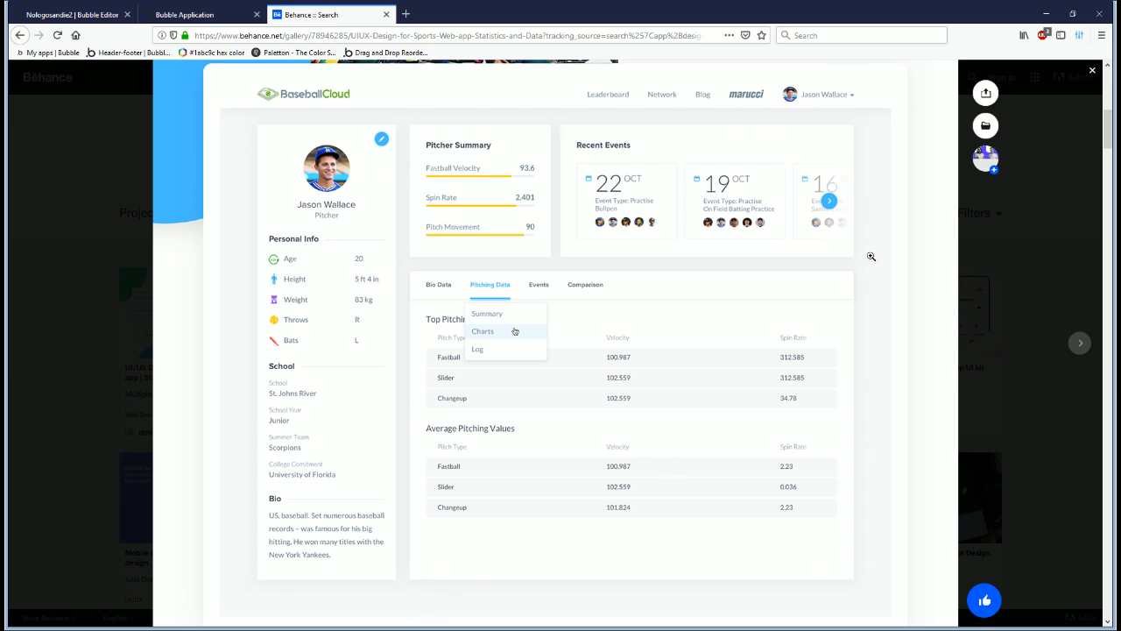
key("ctrl+shift+Tab")
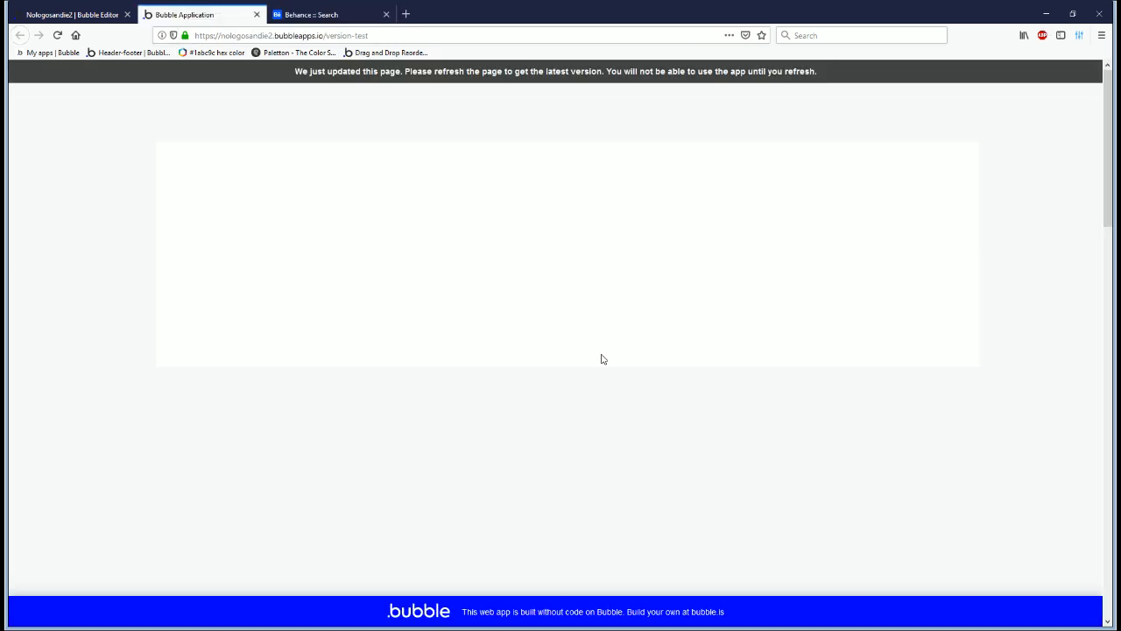
key("ctrl+shift+Tab")
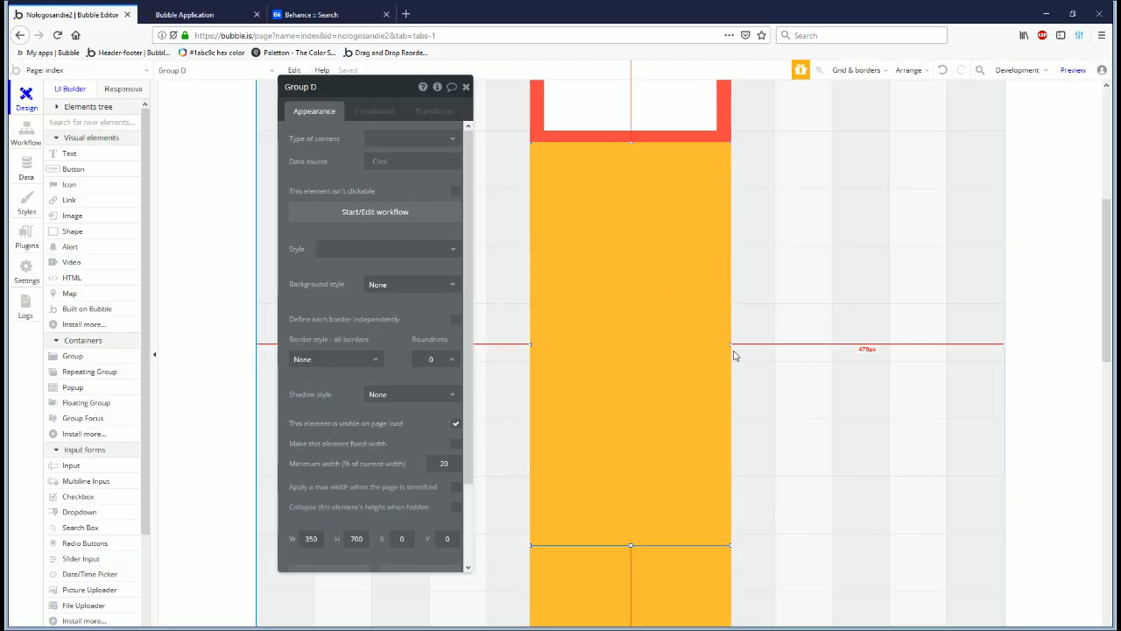
left_click(75, 357)
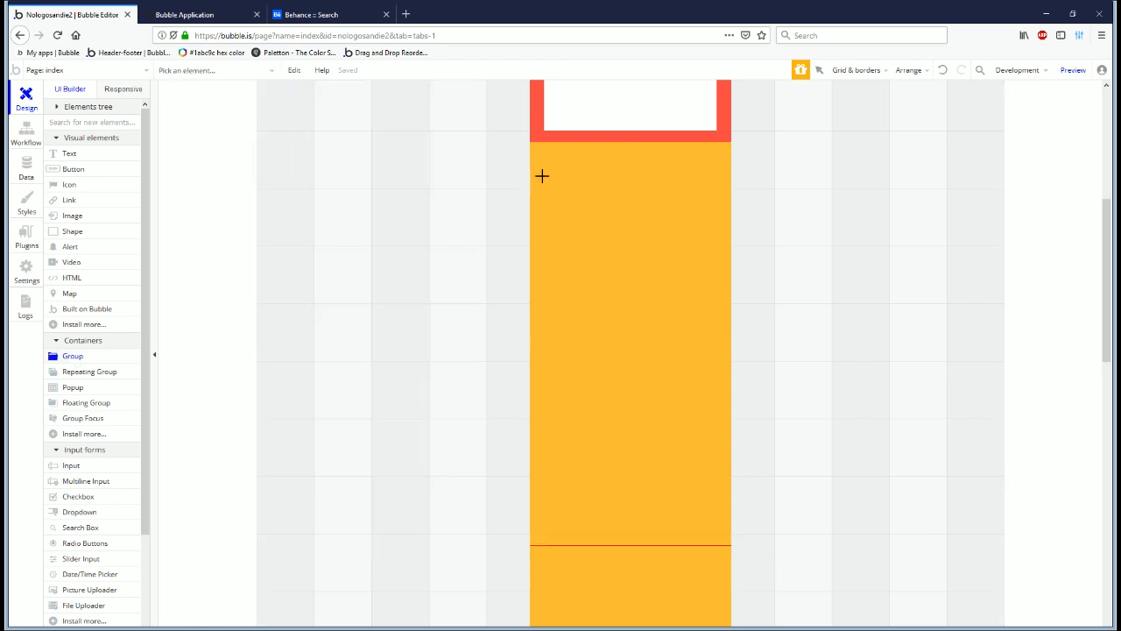
left_click_drag(551, 152, 719, 325)
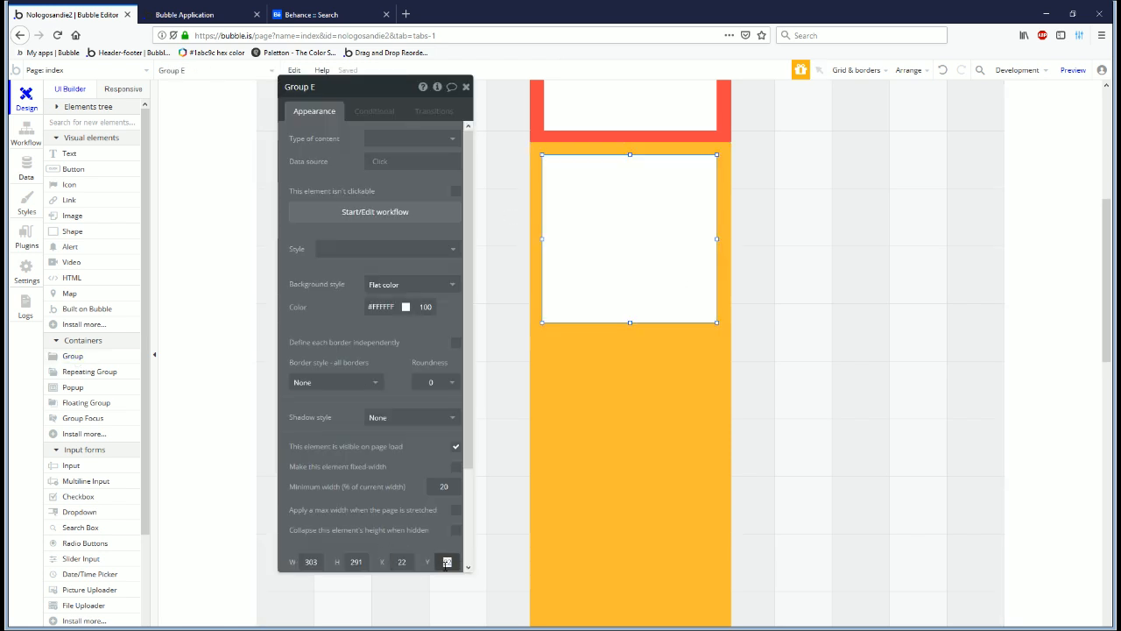
type("5")
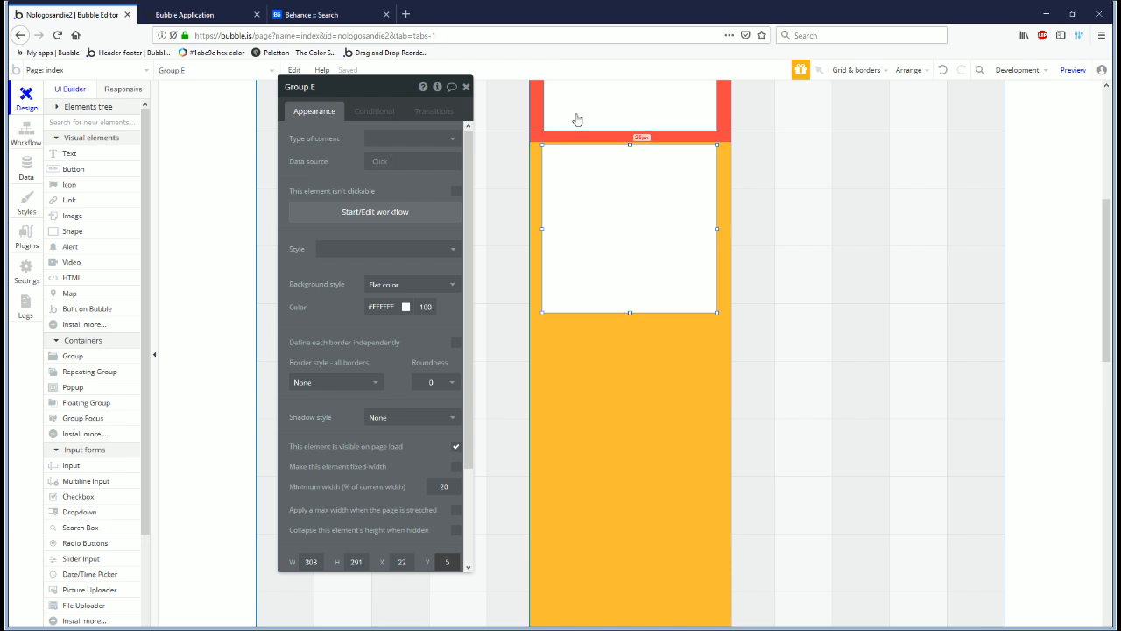
left_click_drag(630, 313, 631, 345)
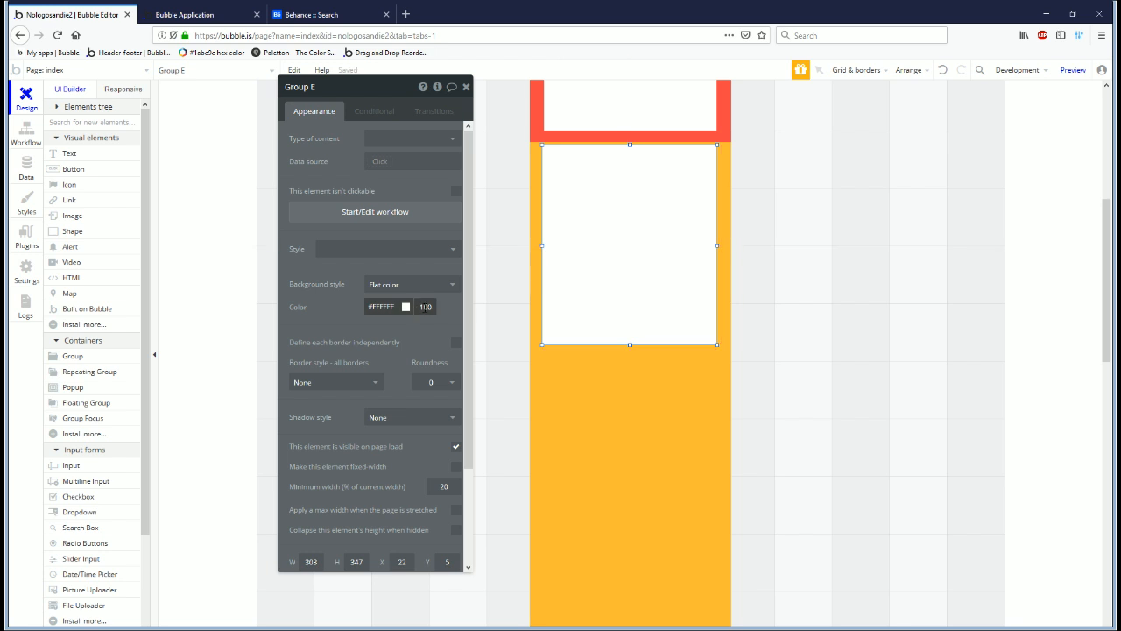
Step: Compare the new white group's placement with the card layout in the Behance mockup
left_click(213, 14)
left_click(308, 14)
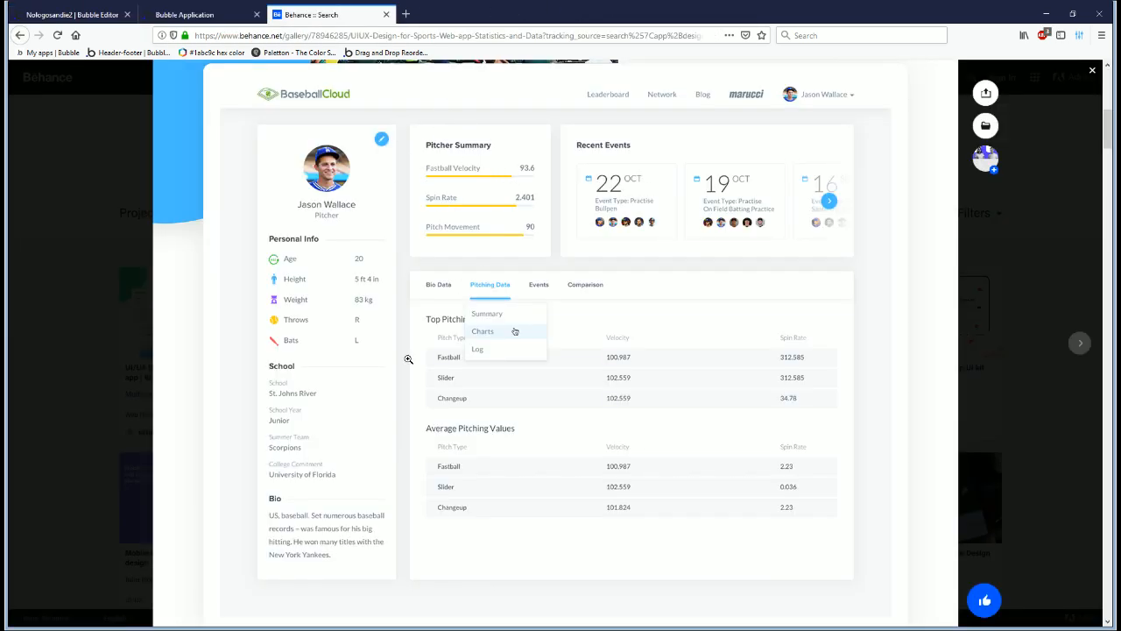
left_click(87, 14)
left_click(210, 14)
left_click(88, 14)
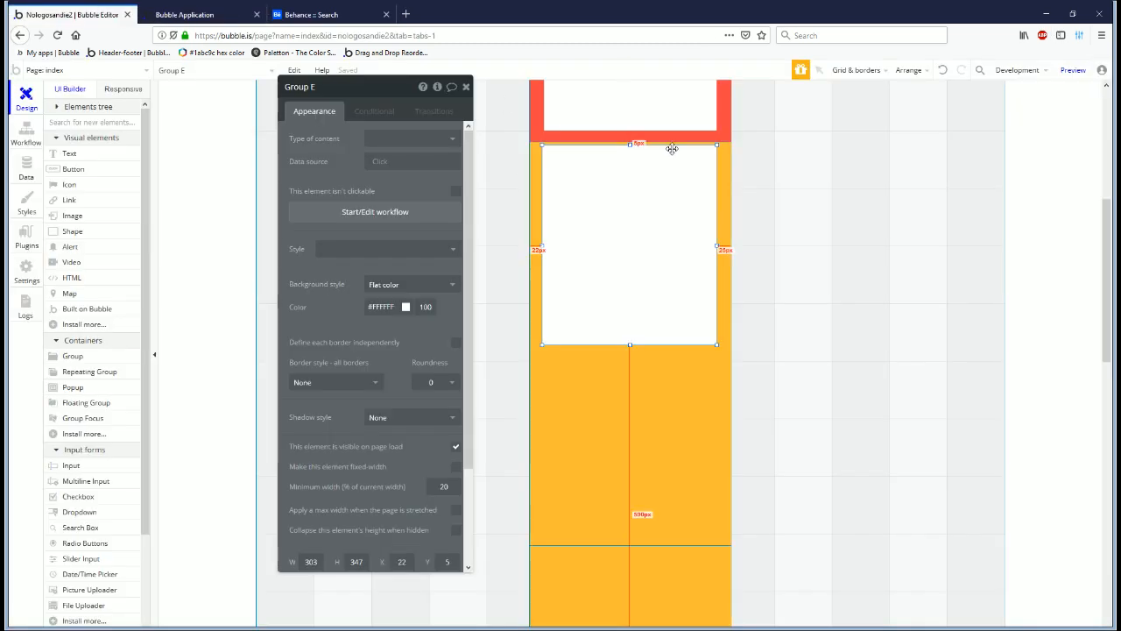
Step: Set the white group's height to 350 px and center it horizontally in the orange group
left_click(357, 562)
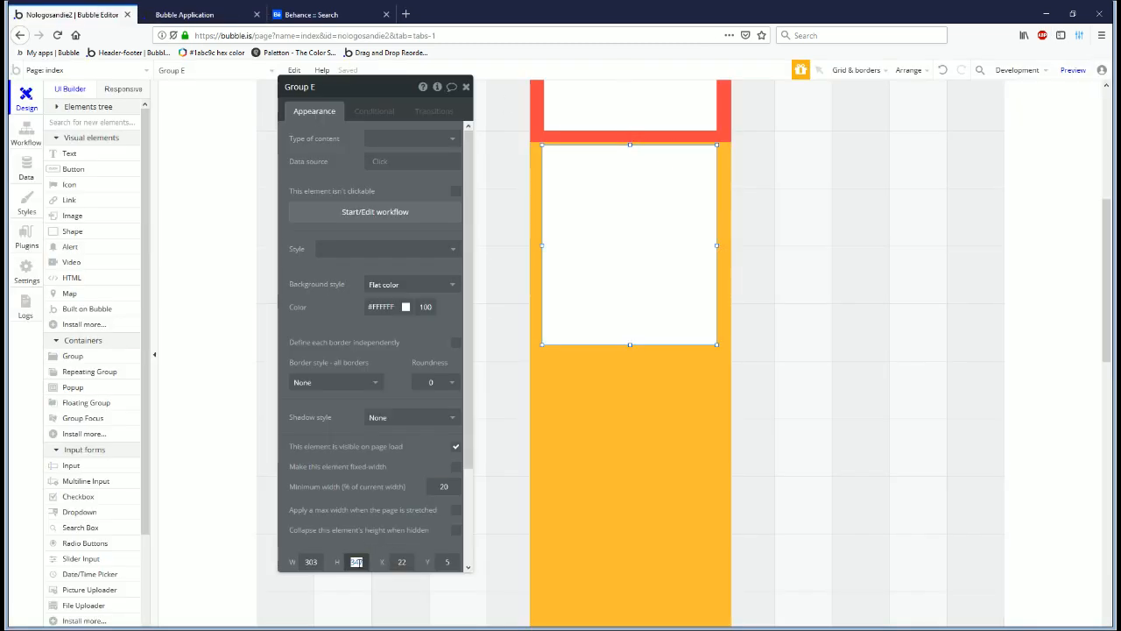
type("350")
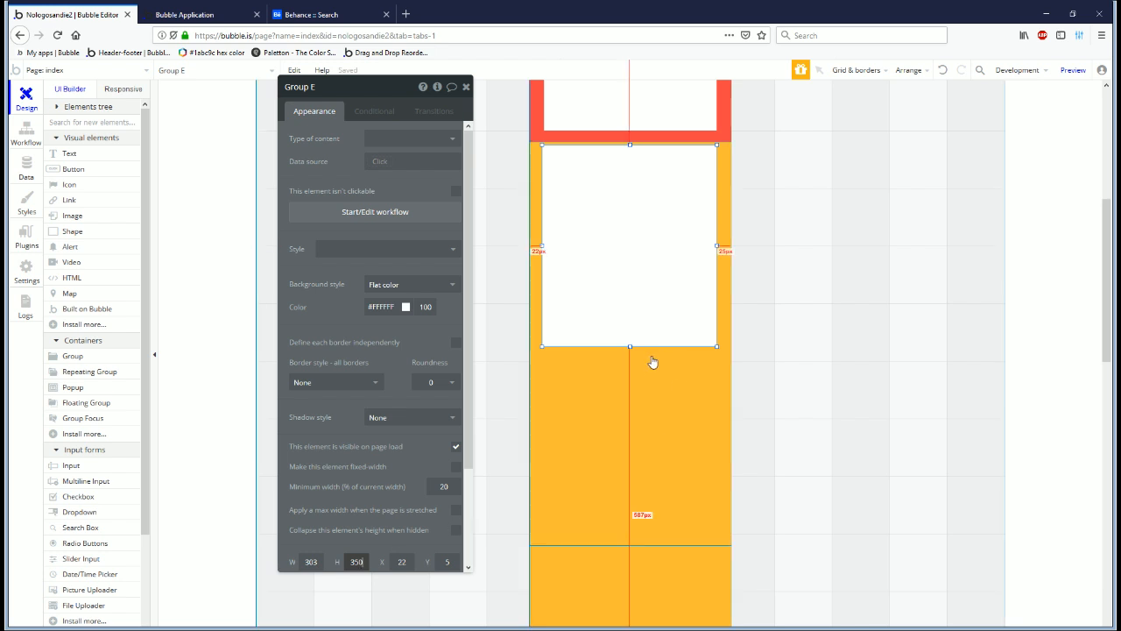
key("Escape")
right_click(602, 234)
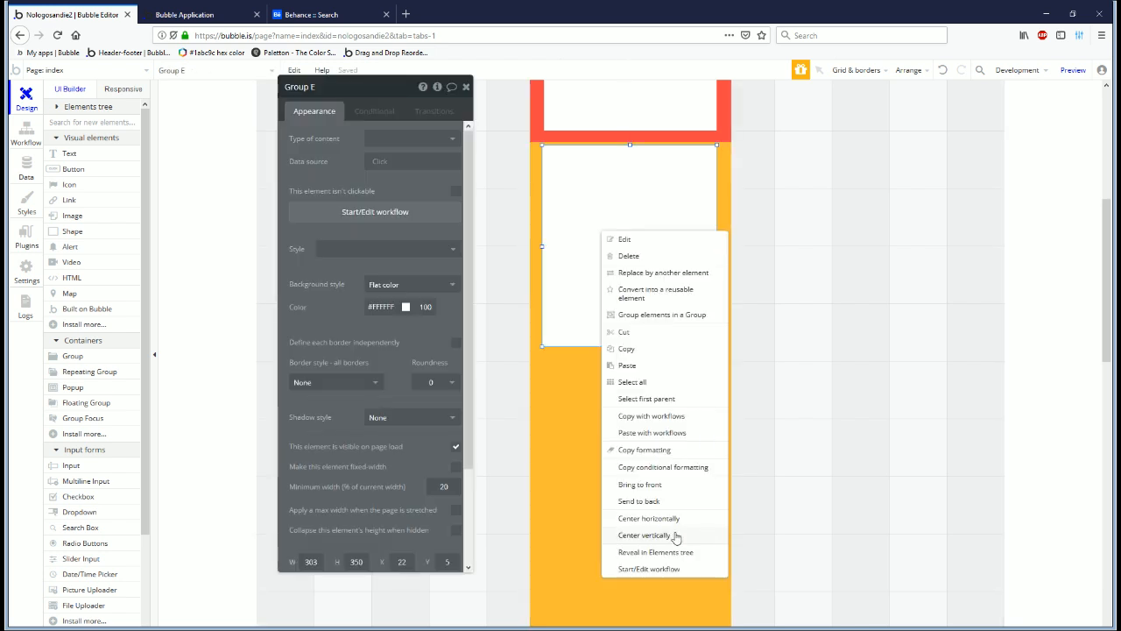
left_click(675, 513)
Step: Paste a copy of the white group below the first card and extend the transparent inner group downward to make room
key("ctrl+v")
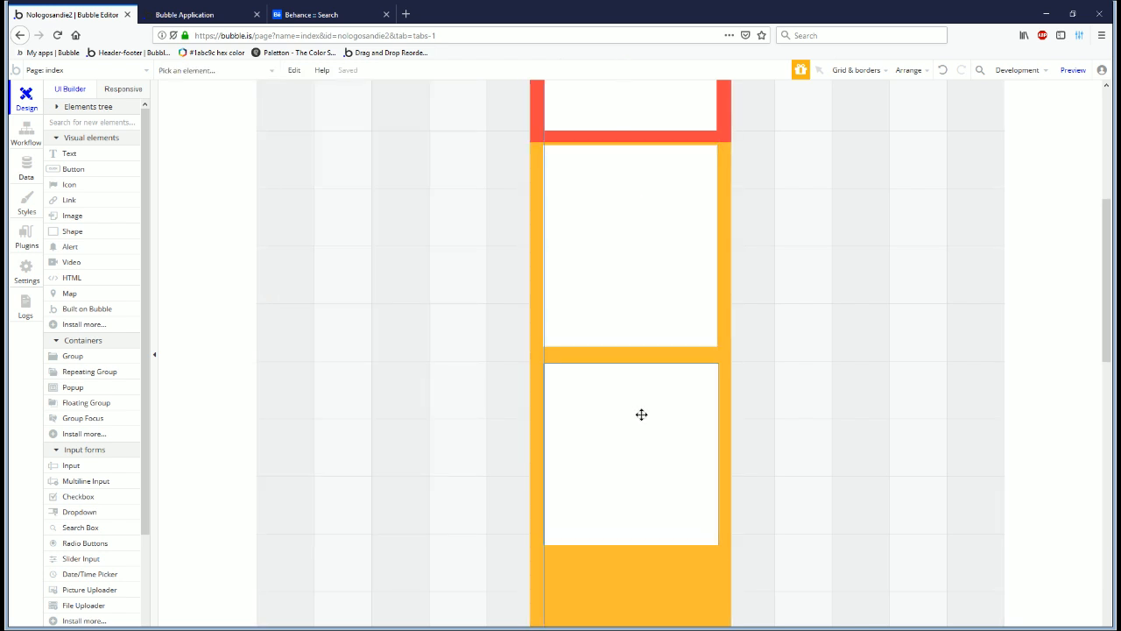
left_click(642, 385)
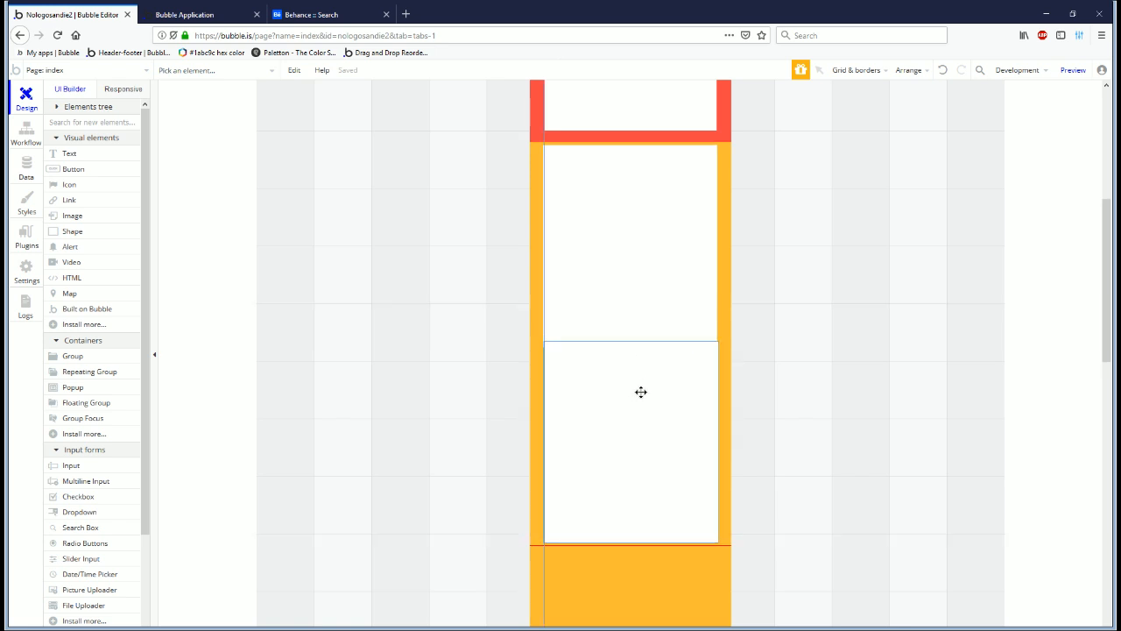
scroll(719, 337, "down", 4)
left_click(725, 186)
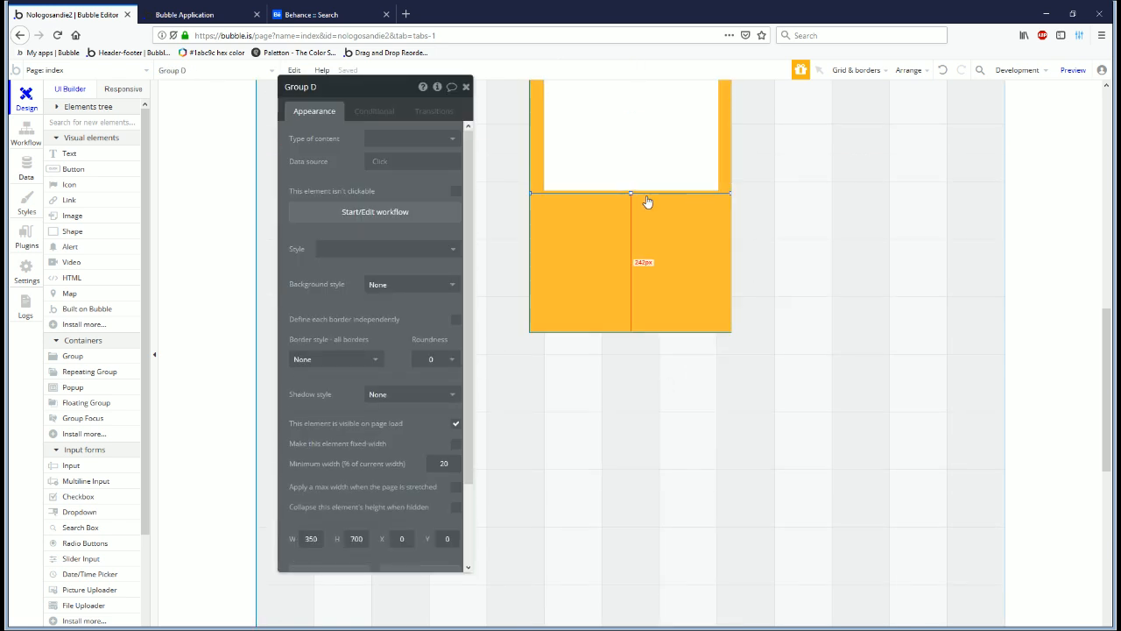
left_click_drag(629, 194, 631, 271)
Step: Move the copied white card just below the first one in the orange group and set its Y to 380
left_click_drag(646, 146, 623, 367)
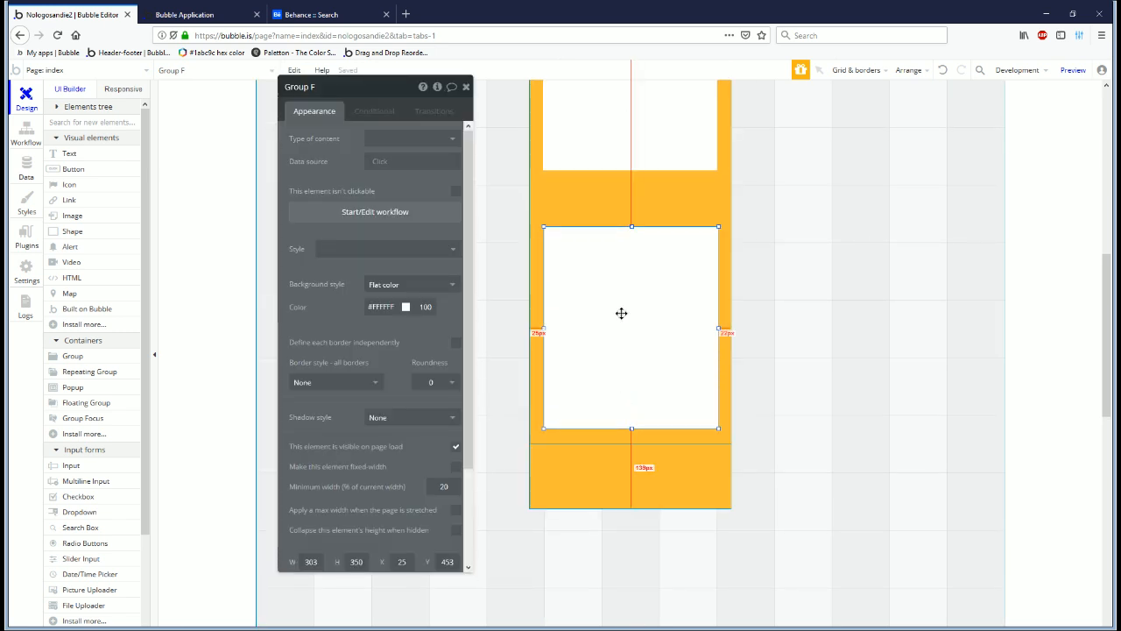
left_click_drag(621, 313, 620, 267)
right_click(620, 268)
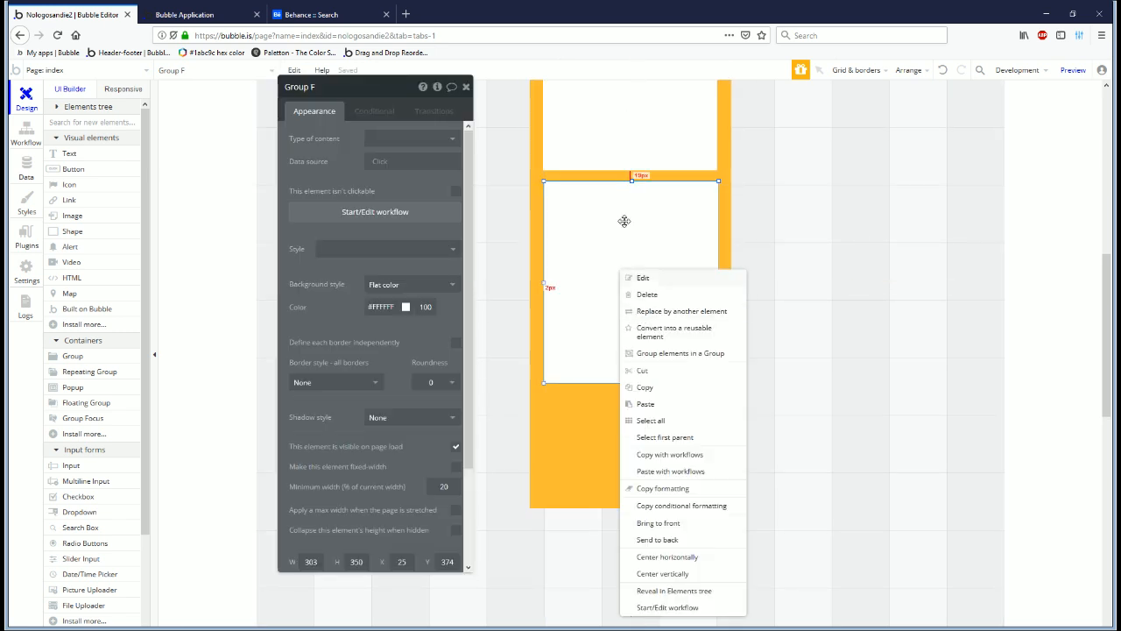
left_click(599, 263)
left_click_drag(602, 230, 613, 260)
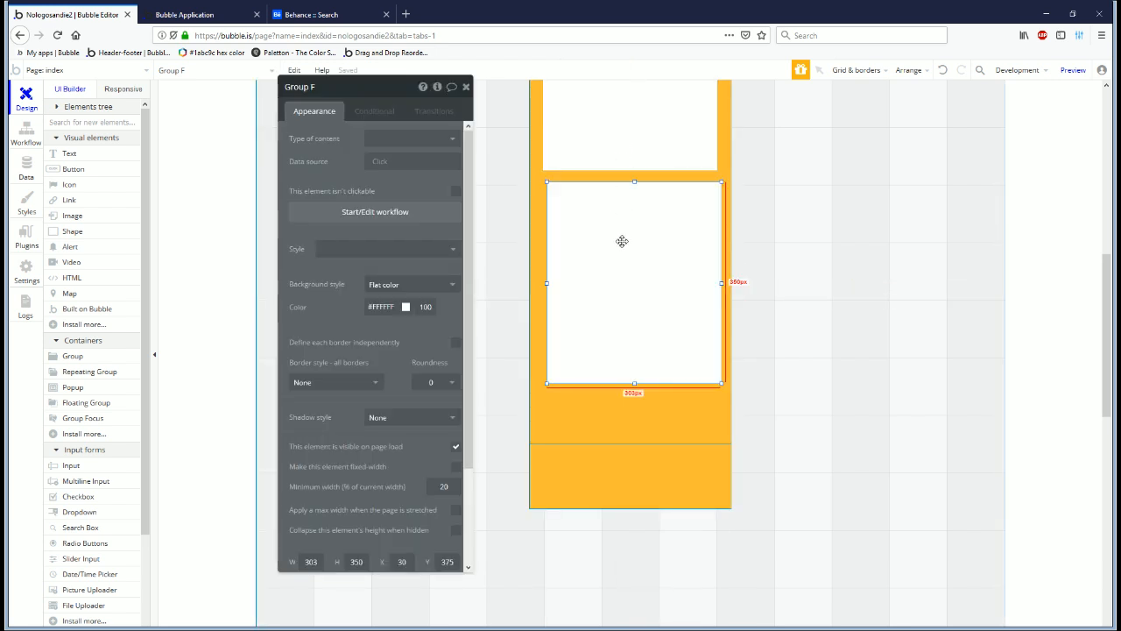
type("380")
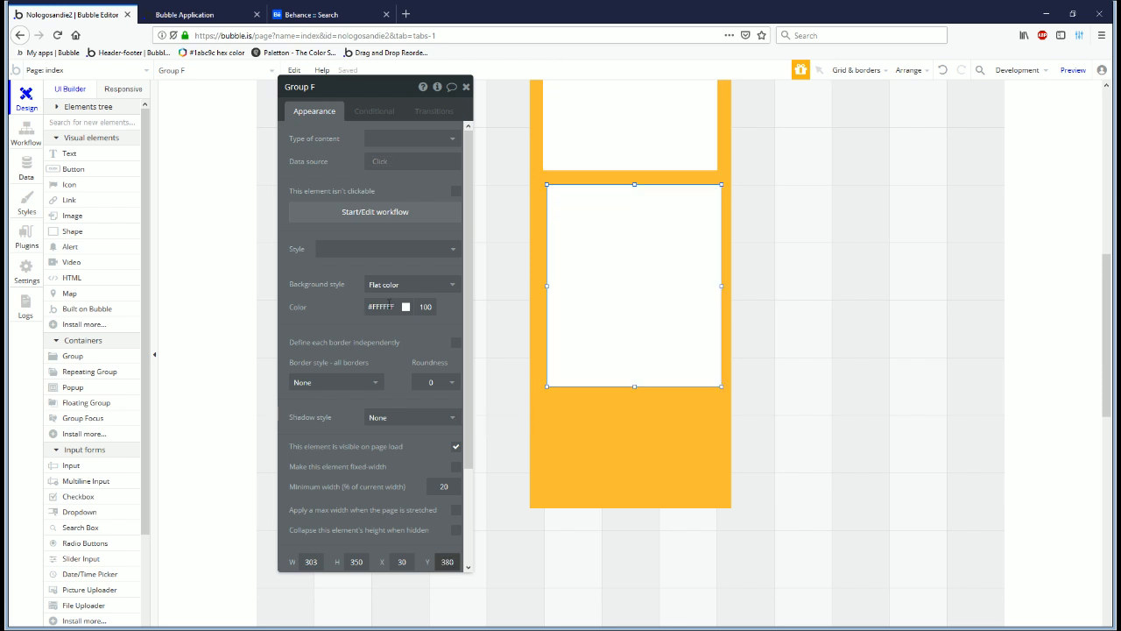
Step: Center the second white card horizontally and shorten the transparent inner group to about 746 px high, just below that card
right_click(698, 236)
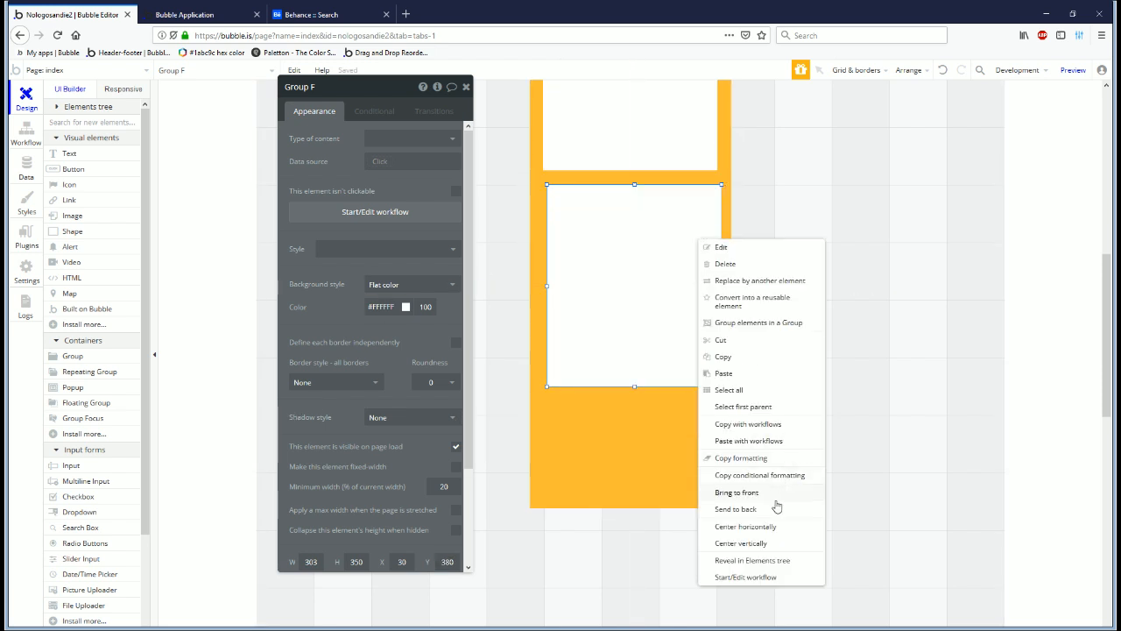
left_click(771, 526)
left_click(632, 448)
left_click_drag(628, 445, 630, 395)
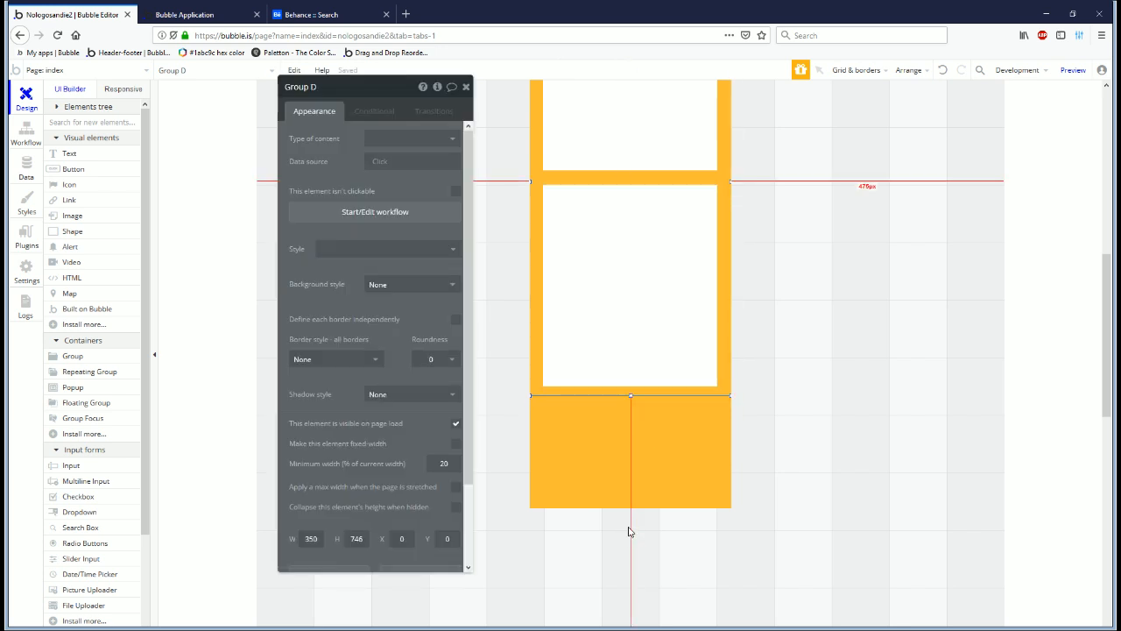
Step: Extend the outer red group well down the page and stretch the orange group inside it to a height of about 1498 px
scroll(629, 531, "down", 3)
left_click(656, 258)
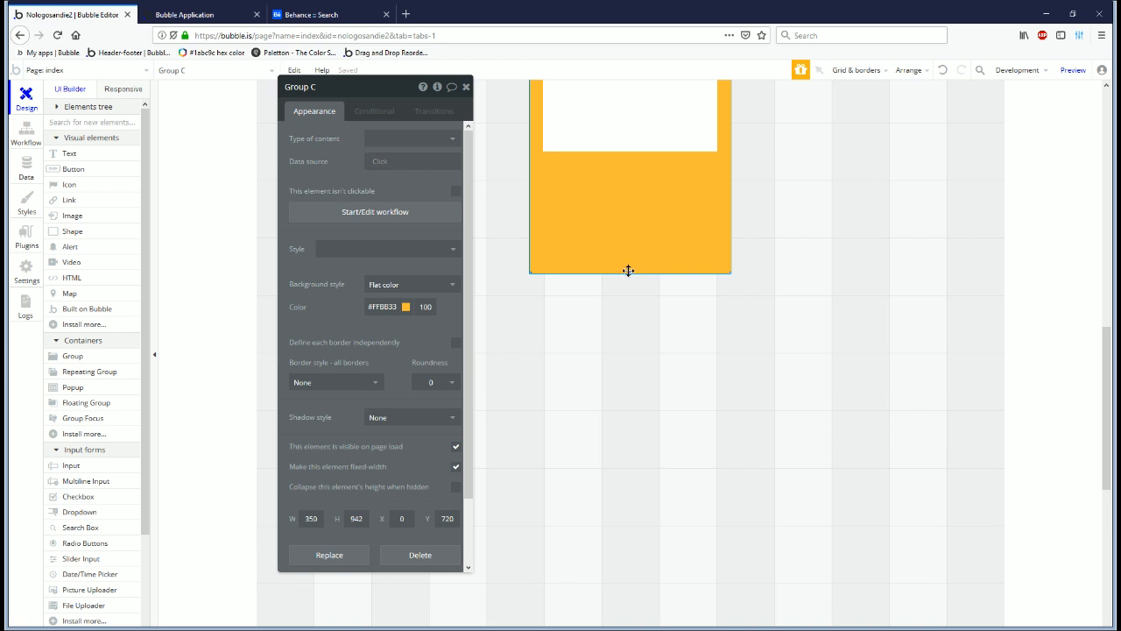
right_click(629, 269)
left_click(688, 437)
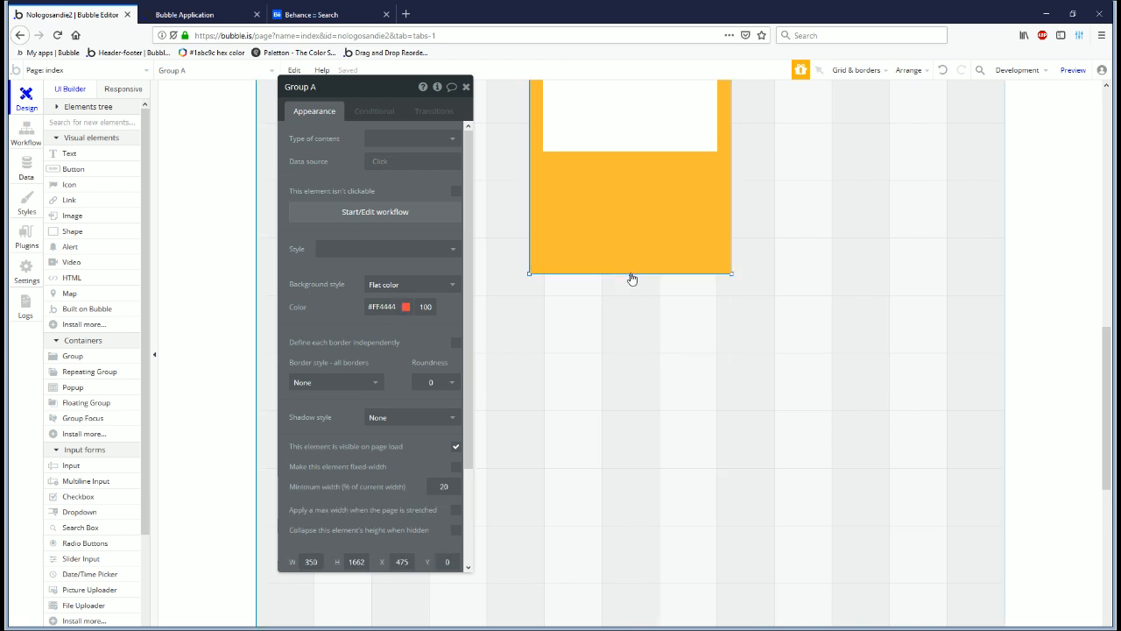
left_click_drag(631, 275, 634, 625)
left_click(633, 263)
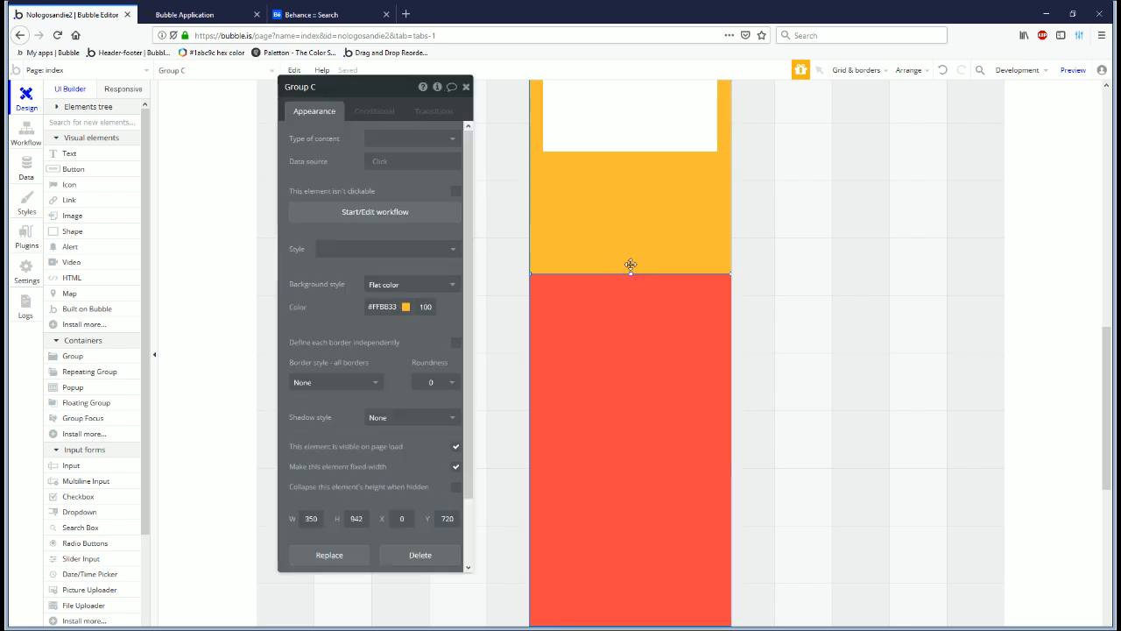
left_click_drag(630, 275, 625, 555)
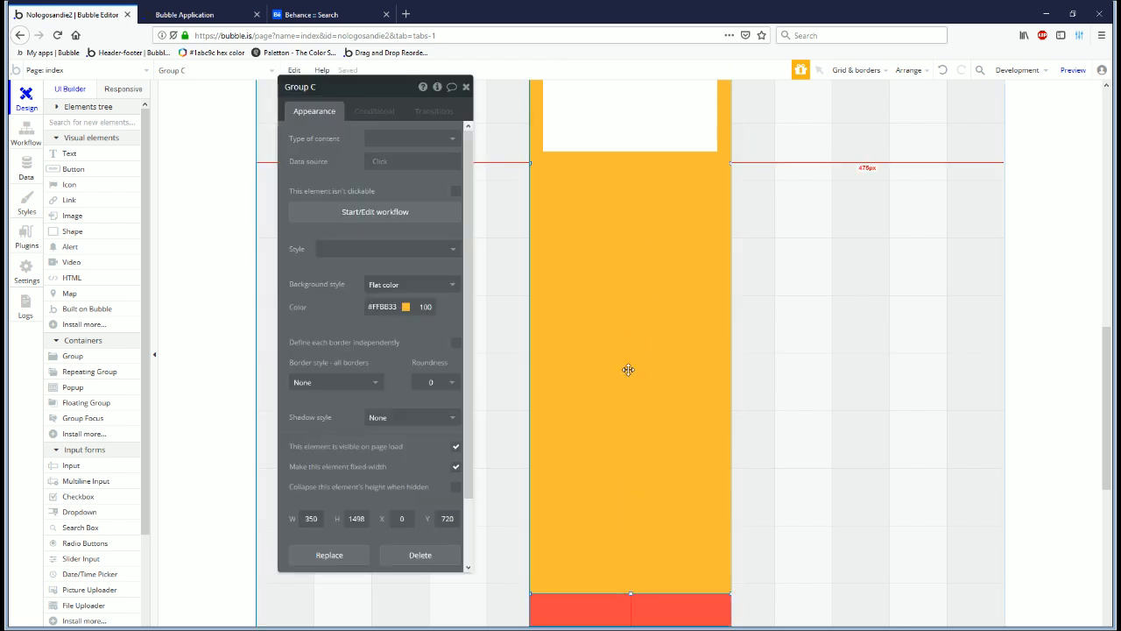
Step: After checking the Behance mockup, draw a white group about 304 px wide and 675 px high below the second card
left_click(311, 14)
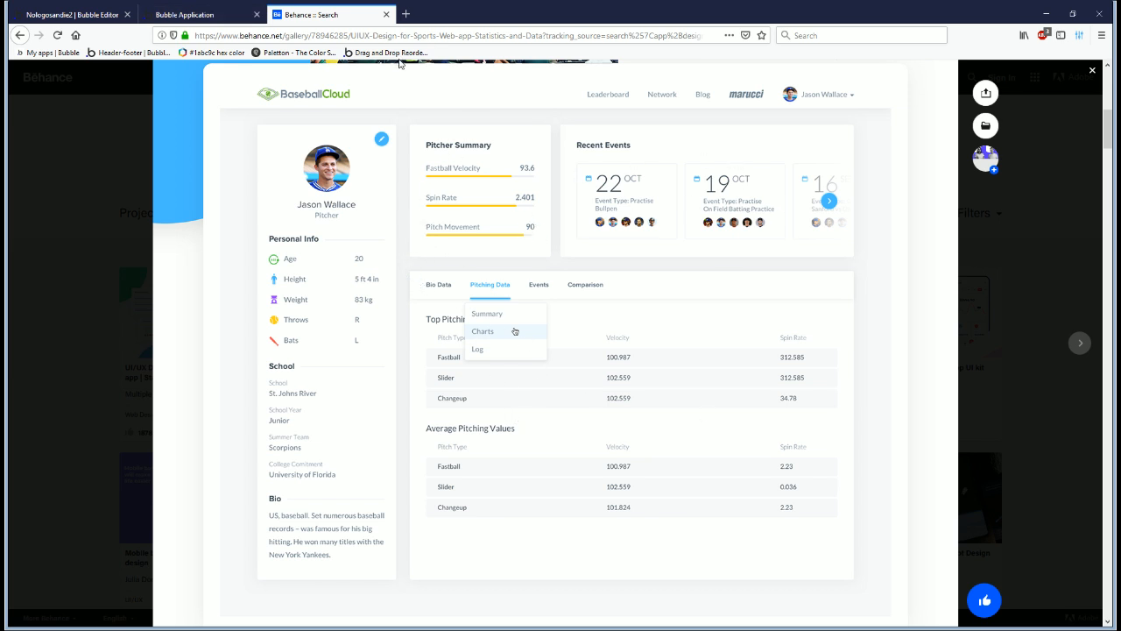
key("ctrl+shift+Tab")
key("ctrl+shift+Tab")
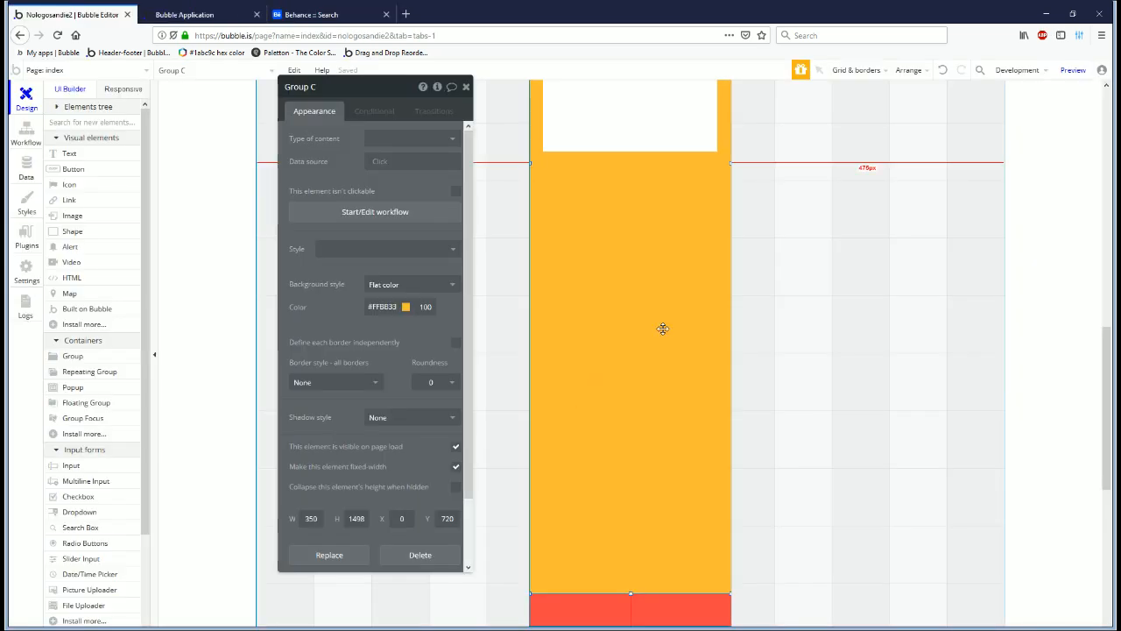
left_click(74, 355)
left_click_drag(663, 456, 718, 558)
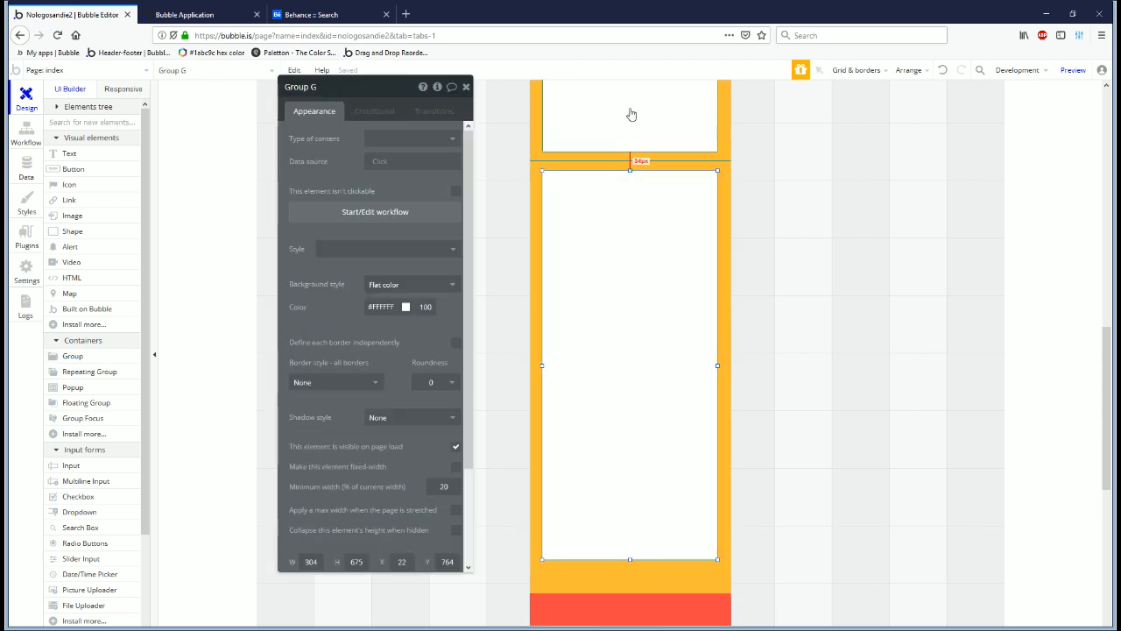
Step: Move the tall white group up to about Y 755, close to the second card, and center it horizontally
left_click_drag(606, 256, 610, 237)
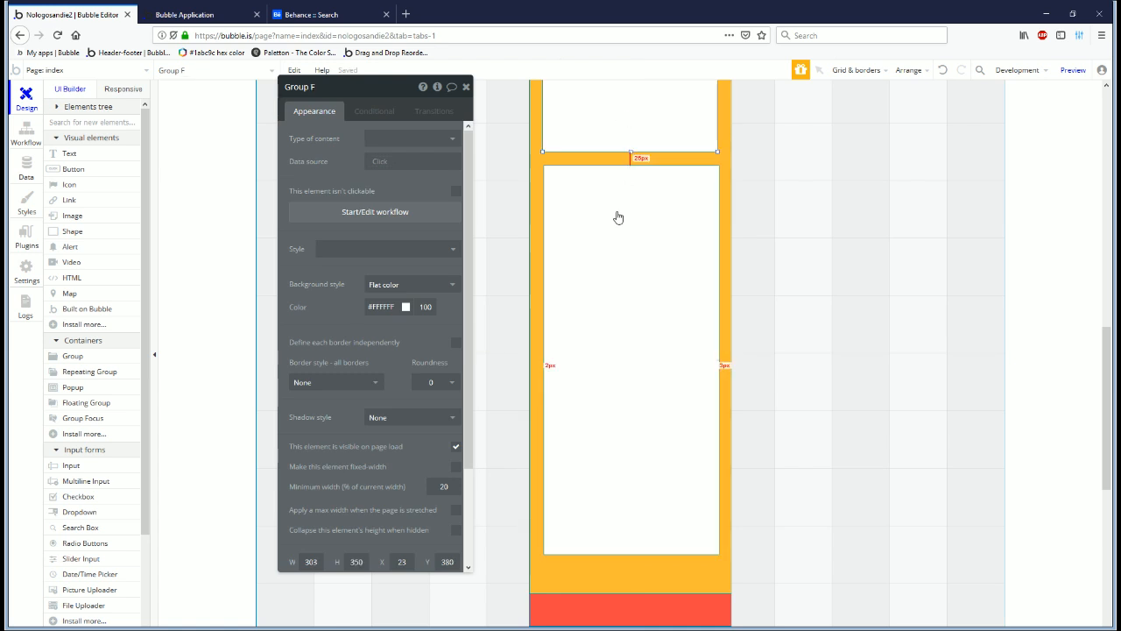
left_click(618, 151)
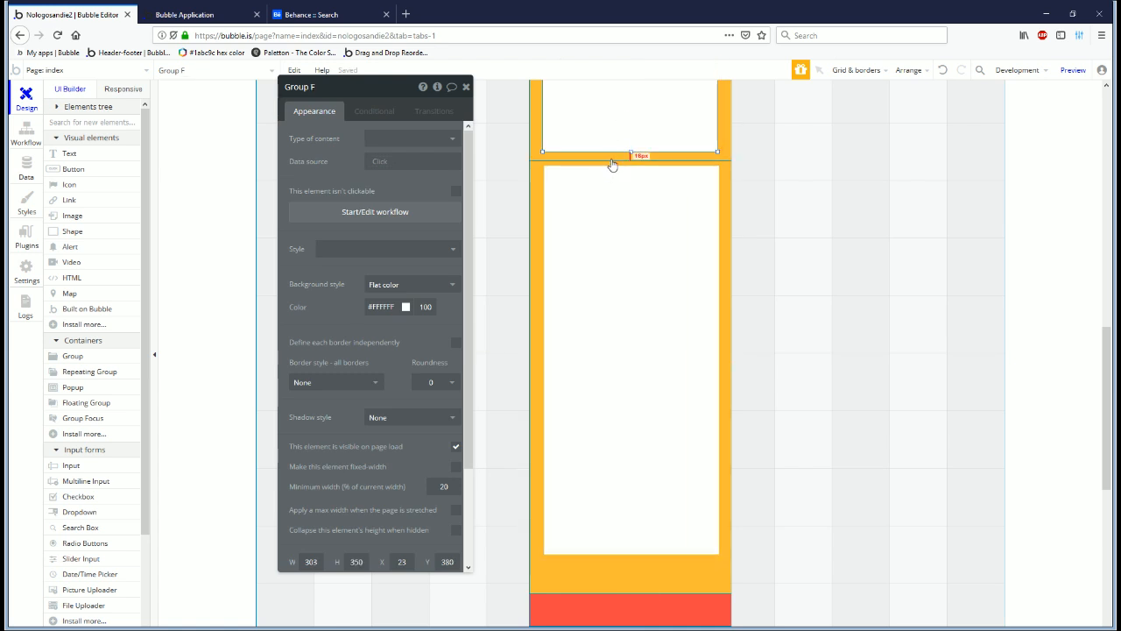
left_click(605, 253)
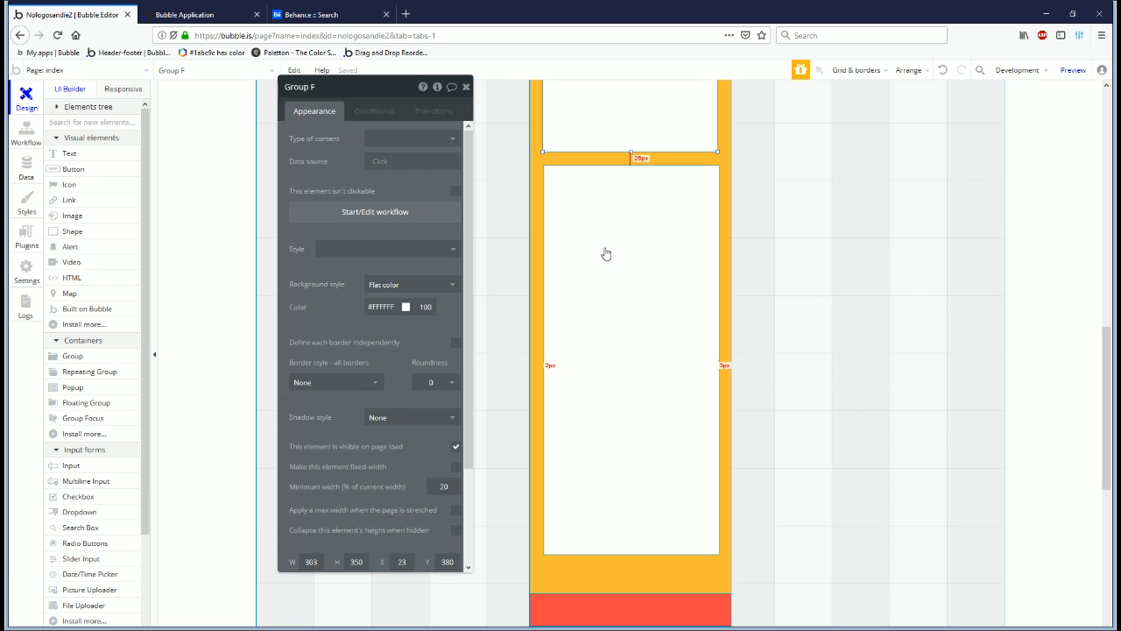
right_click(605, 253)
left_click(652, 536)
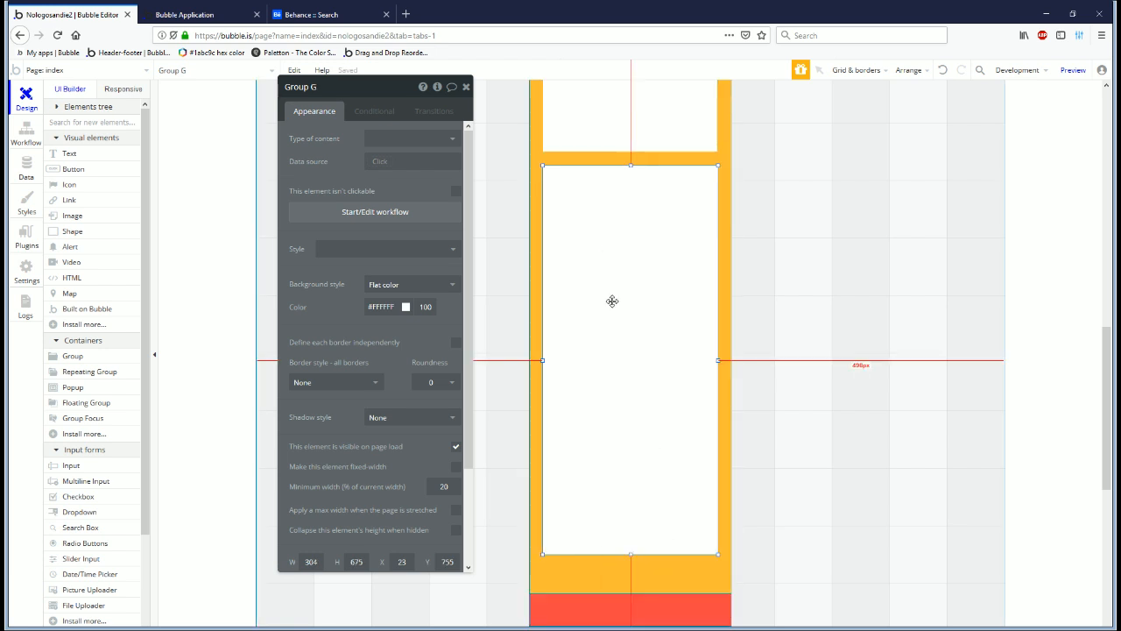
Step: Stretch the tall white group down to a height of about 735 px, near the orange group's lower edge
scroll(618, 306, "down", 4)
left_click_drag(630, 200, 631, 236)
scroll(219, 135, "up", 3)
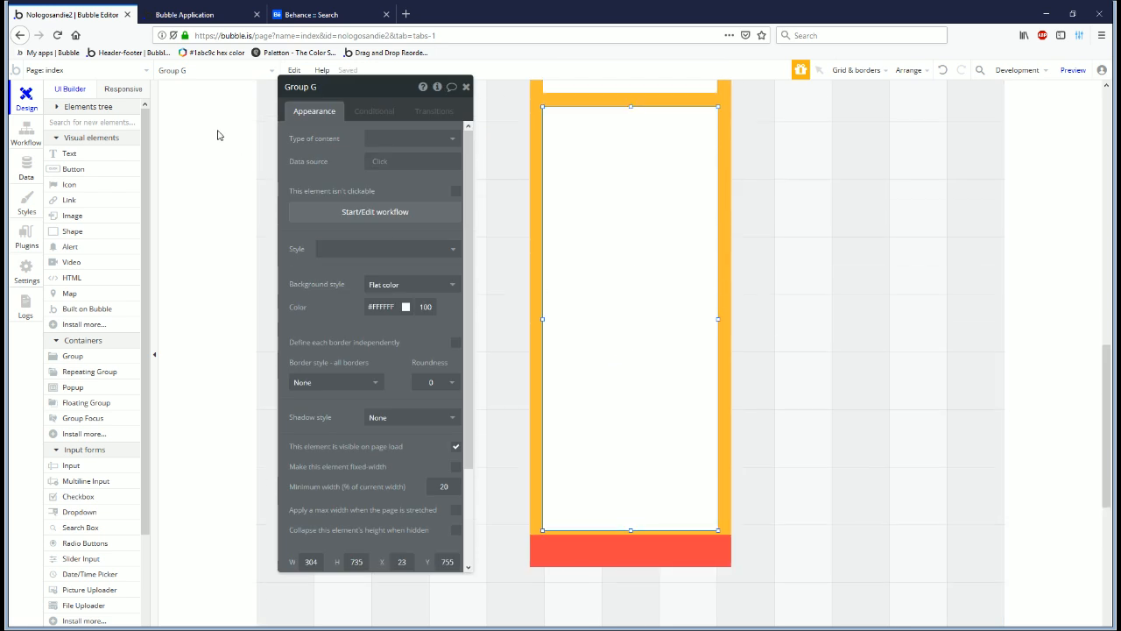
Step: Inspect the groups in the responsive view and set the outer red group's margin-collapse container width to 4100
left_click(118, 94)
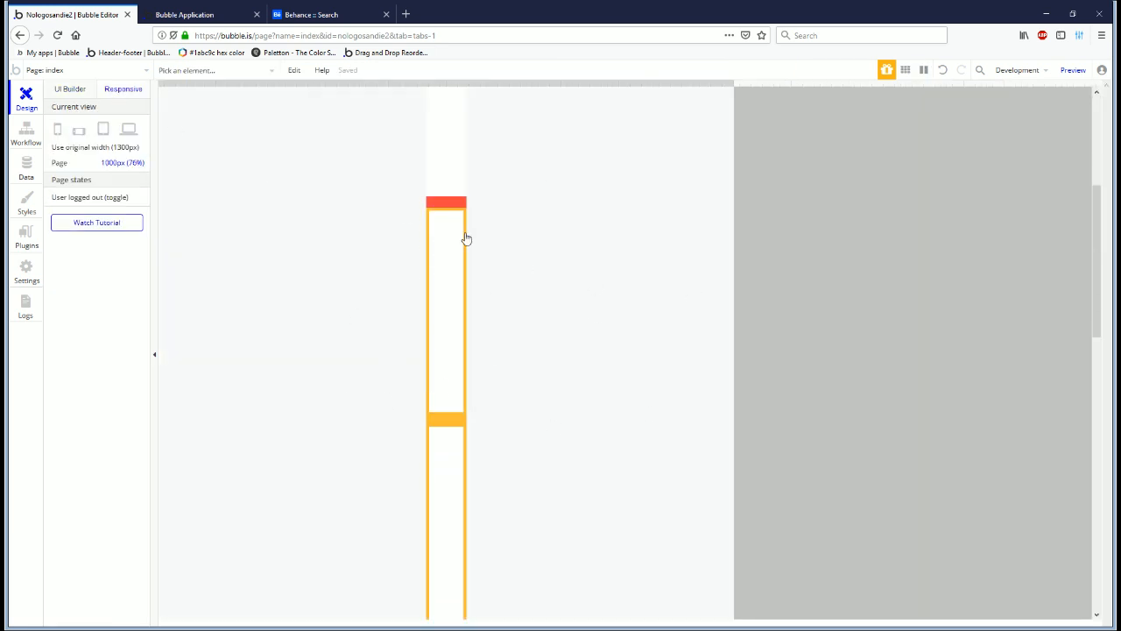
scroll(471, 358, "down", 3)
scroll(471, 360, "up", 1)
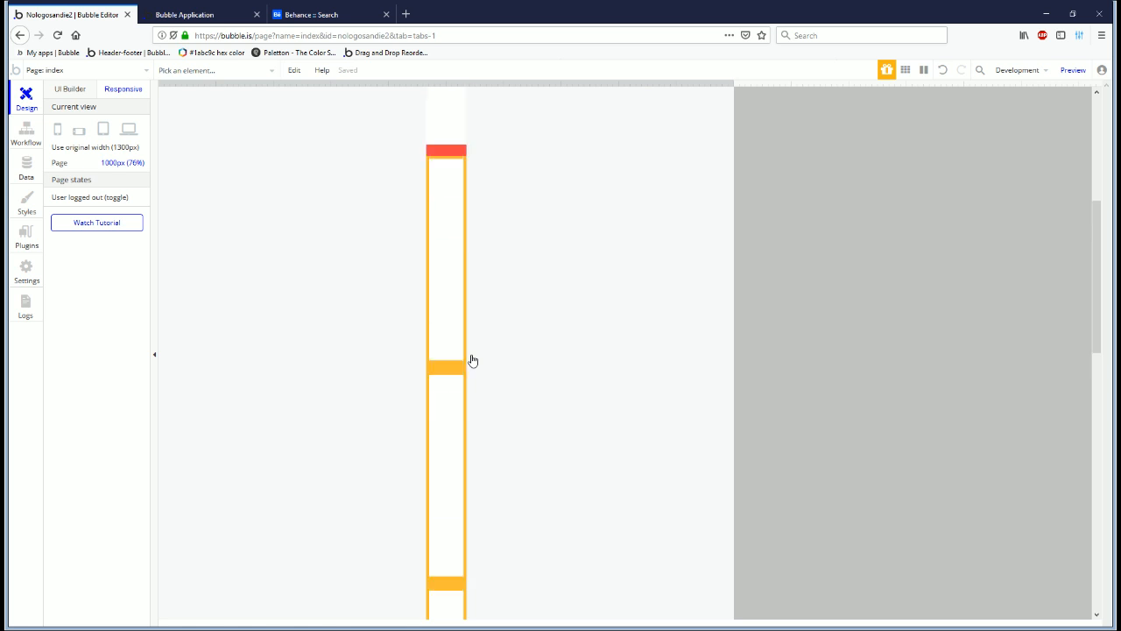
scroll(469, 263, "up", 4)
left_click(464, 174)
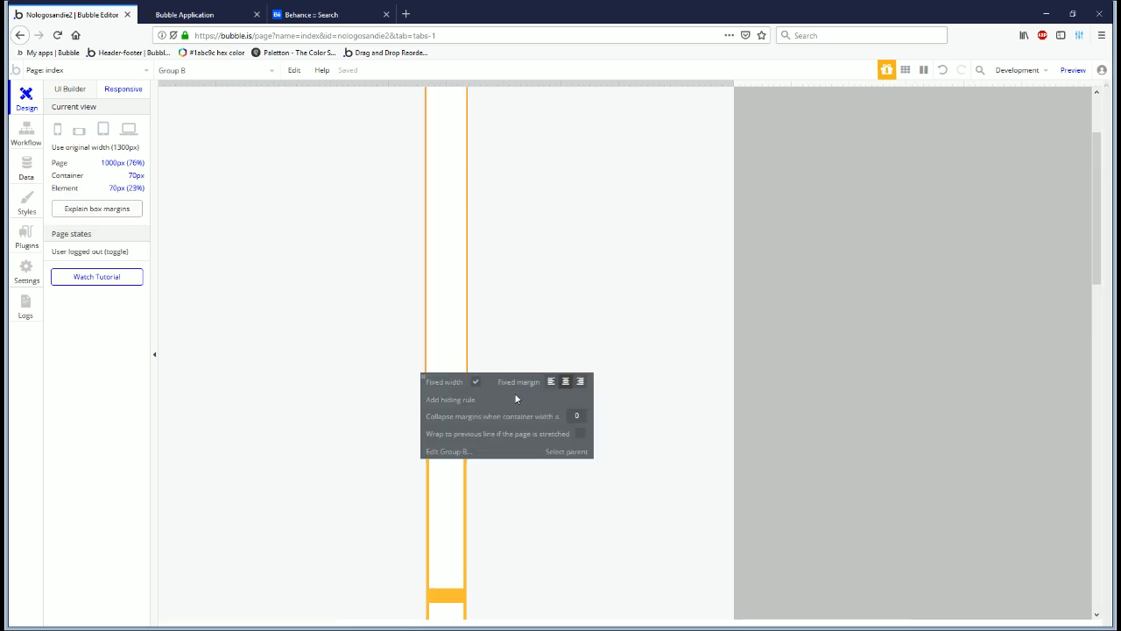
left_click(558, 454)
scroll(448, 384, "down", 3)
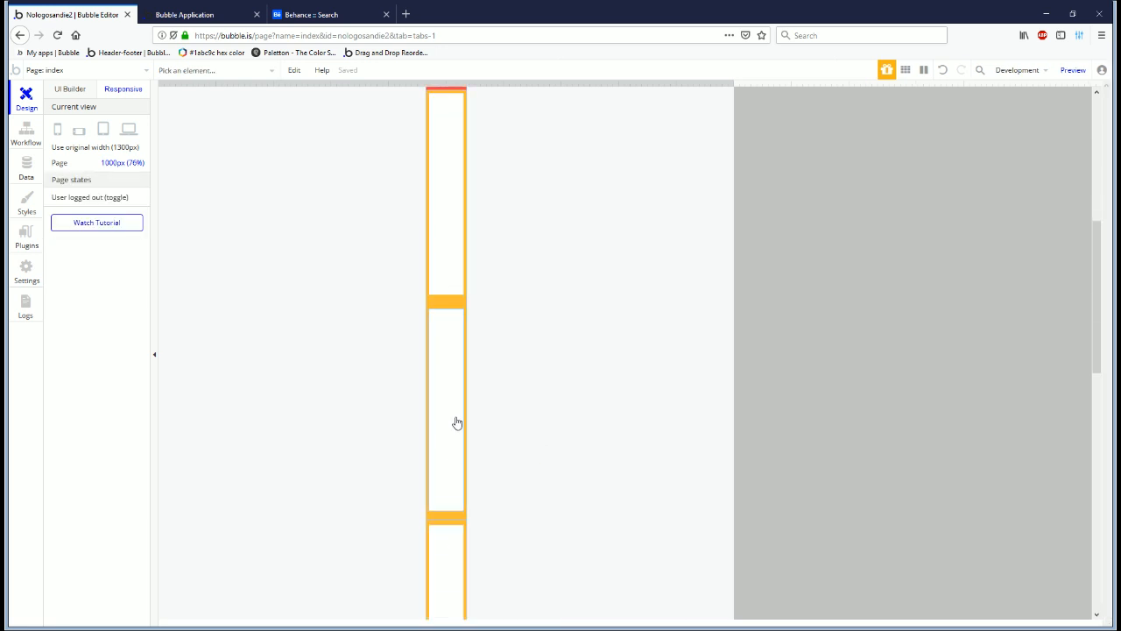
scroll(453, 425, "down", 5)
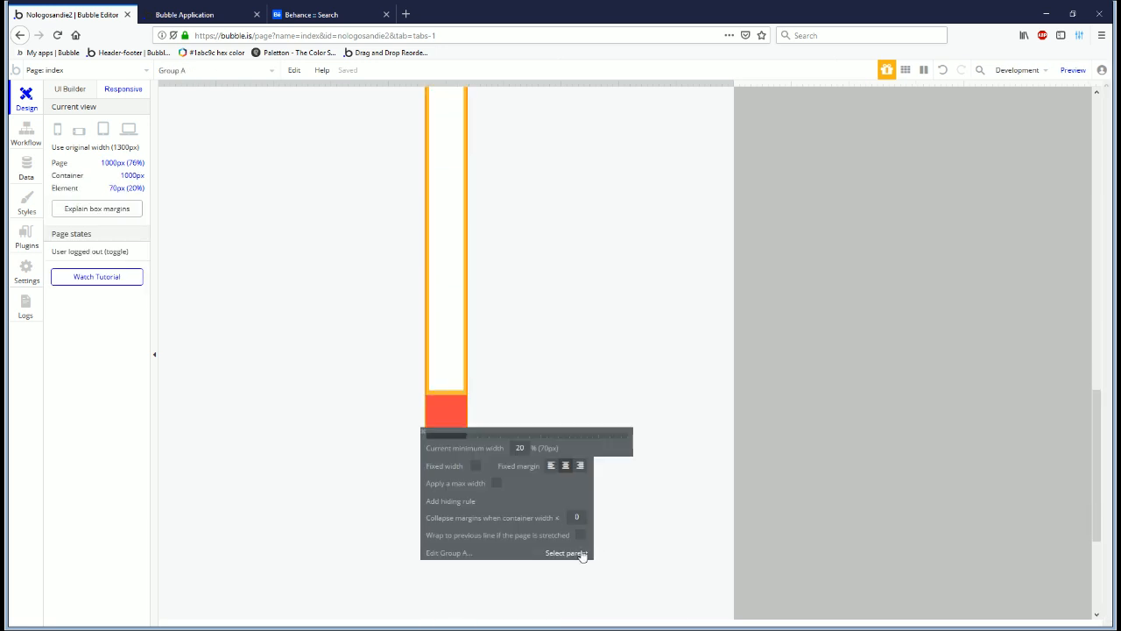
left_click(578, 554)
left_click(447, 419)
key("Return")
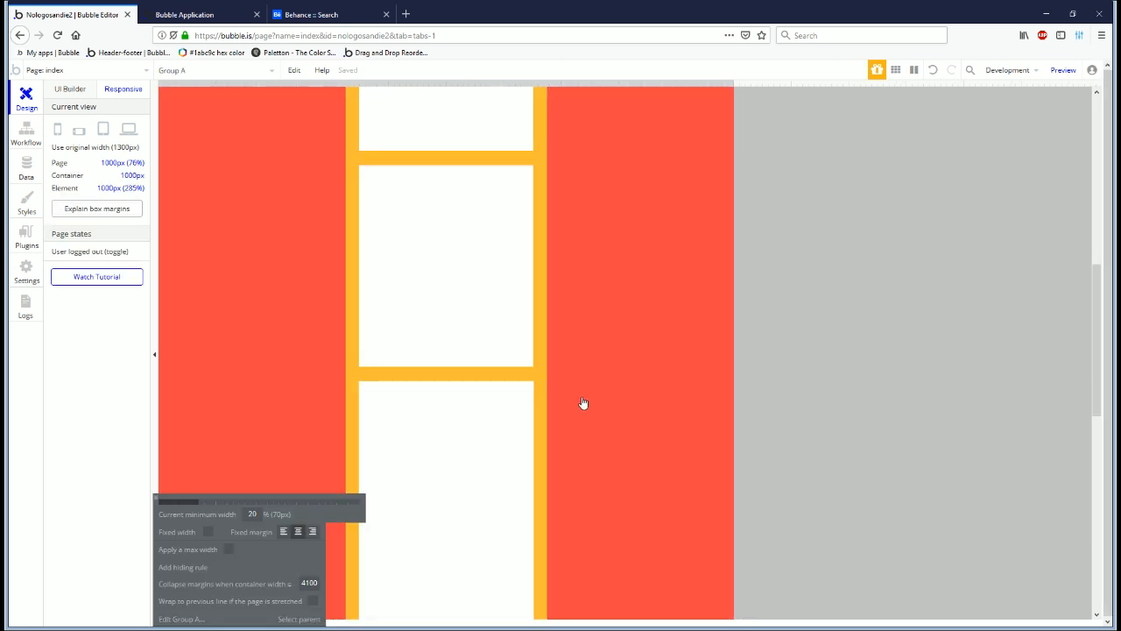
Step: Narrow the page preview to about 712 px, then replace the upper white group's fixed width with a max width of 100%
key("Escape")
left_click_drag(734, 84, 569, 132)
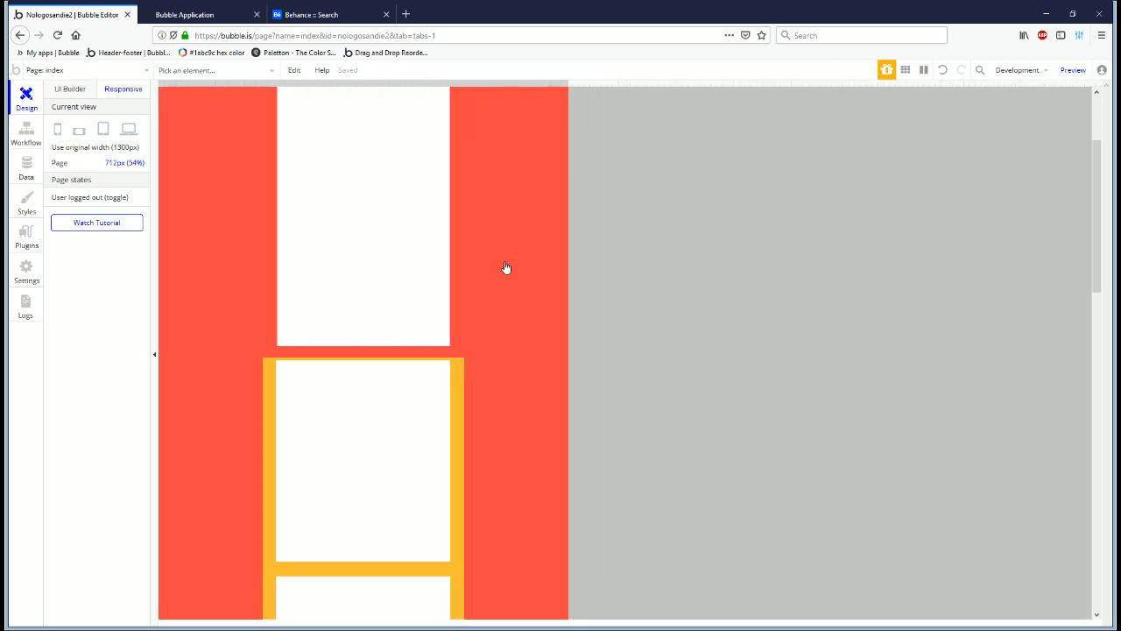
left_click(388, 304)
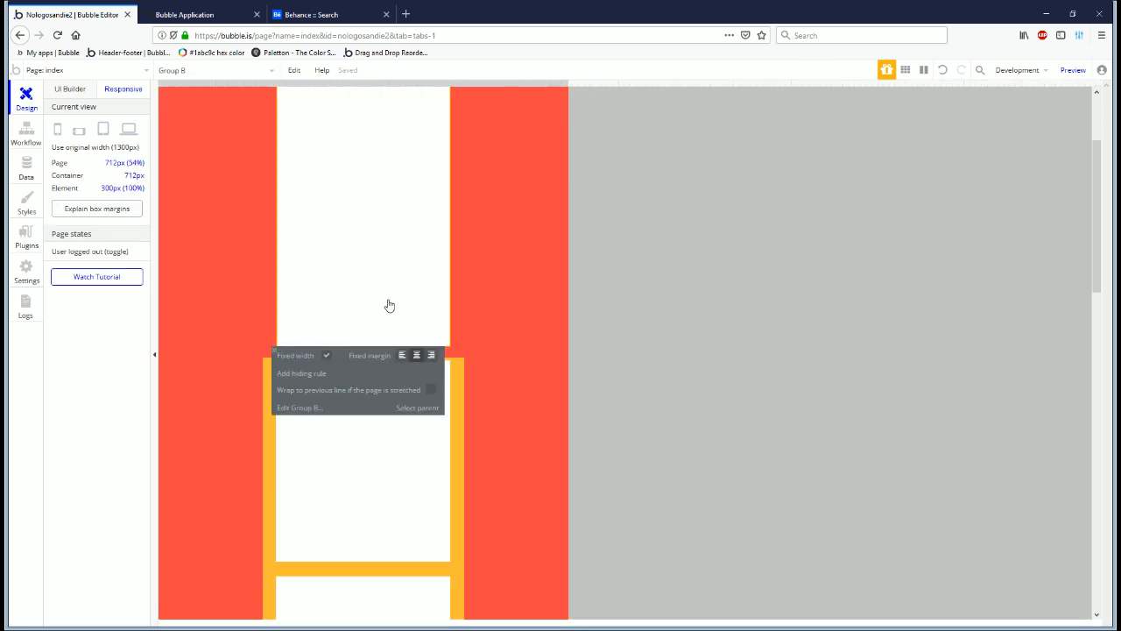
left_click(326, 359)
key("Escape")
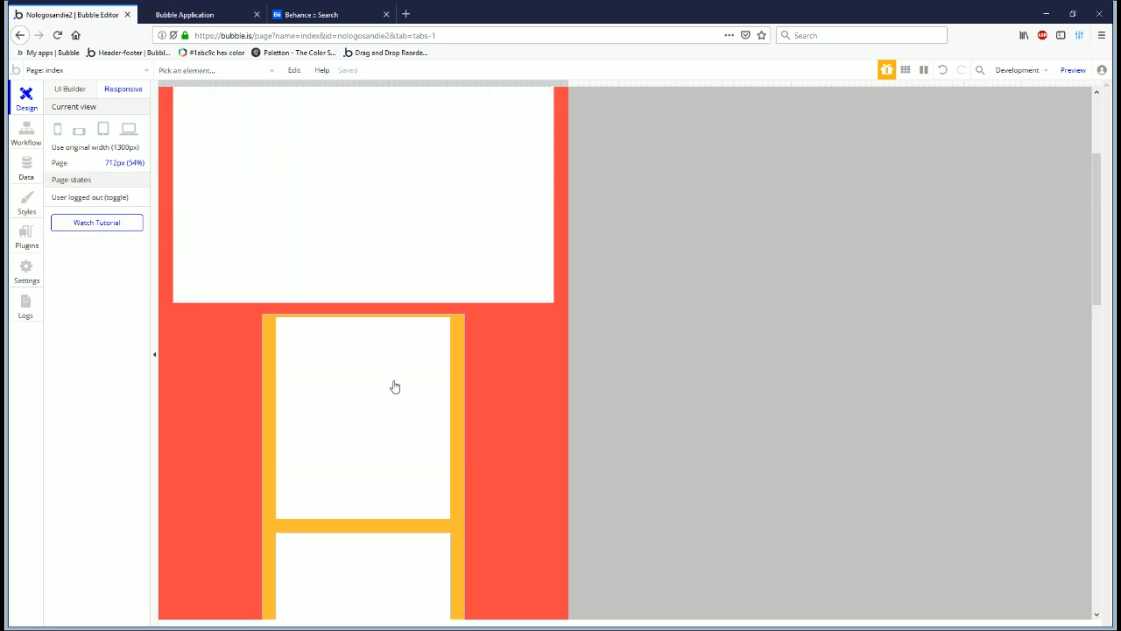
left_click(388, 311)
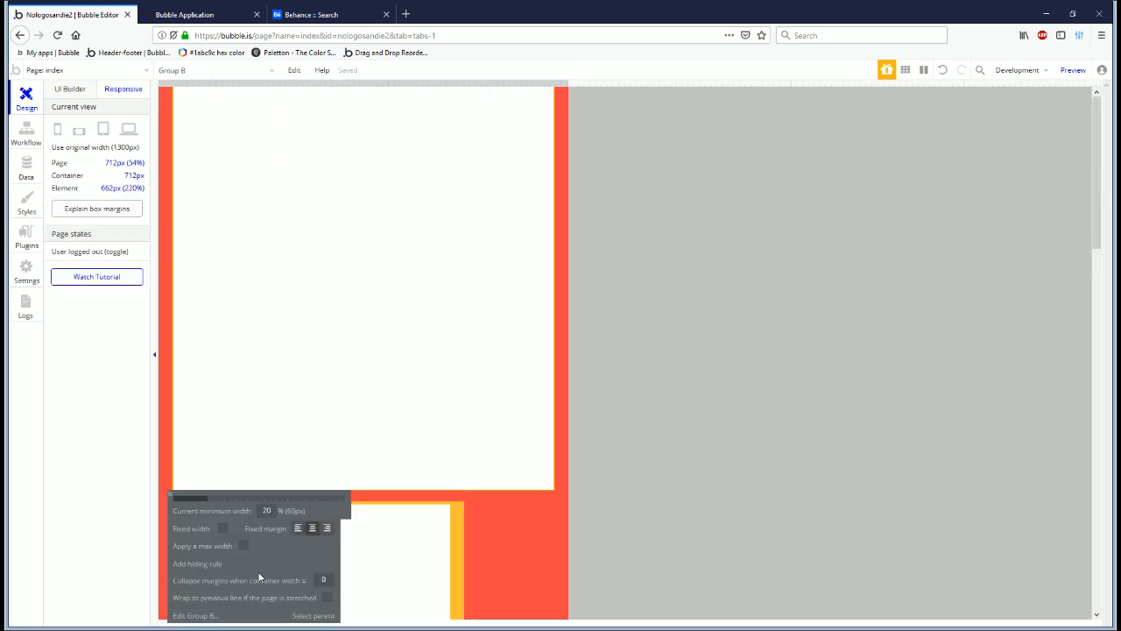
left_click(244, 547)
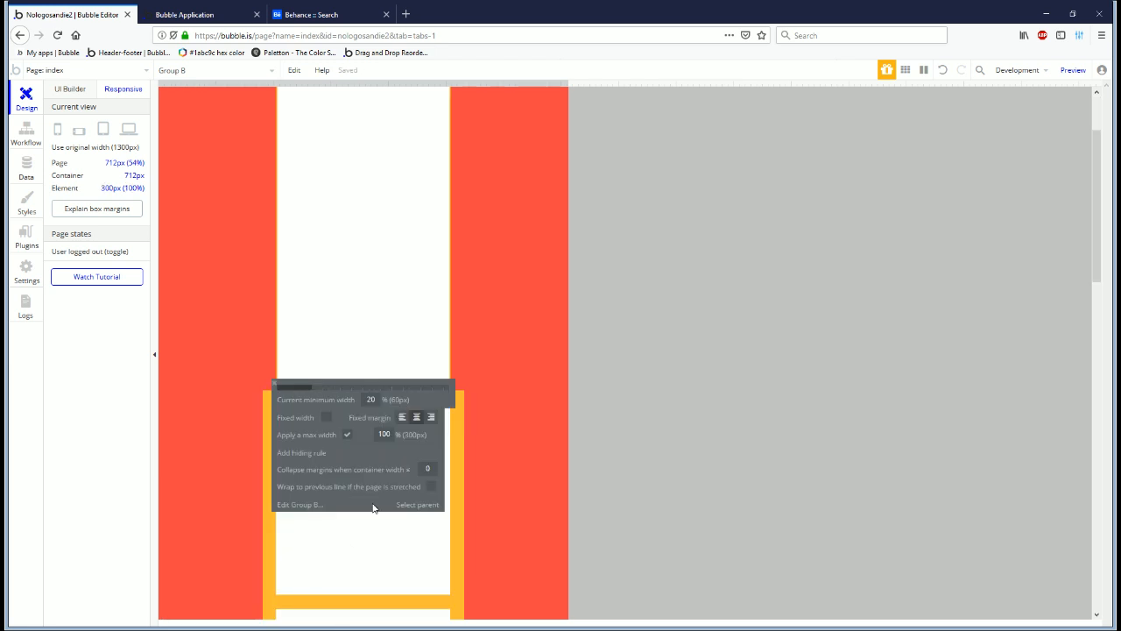
Step: Inspect the group around the two middle cards, then set the upper white group's fixed margin to left alignment
left_click(459, 401)
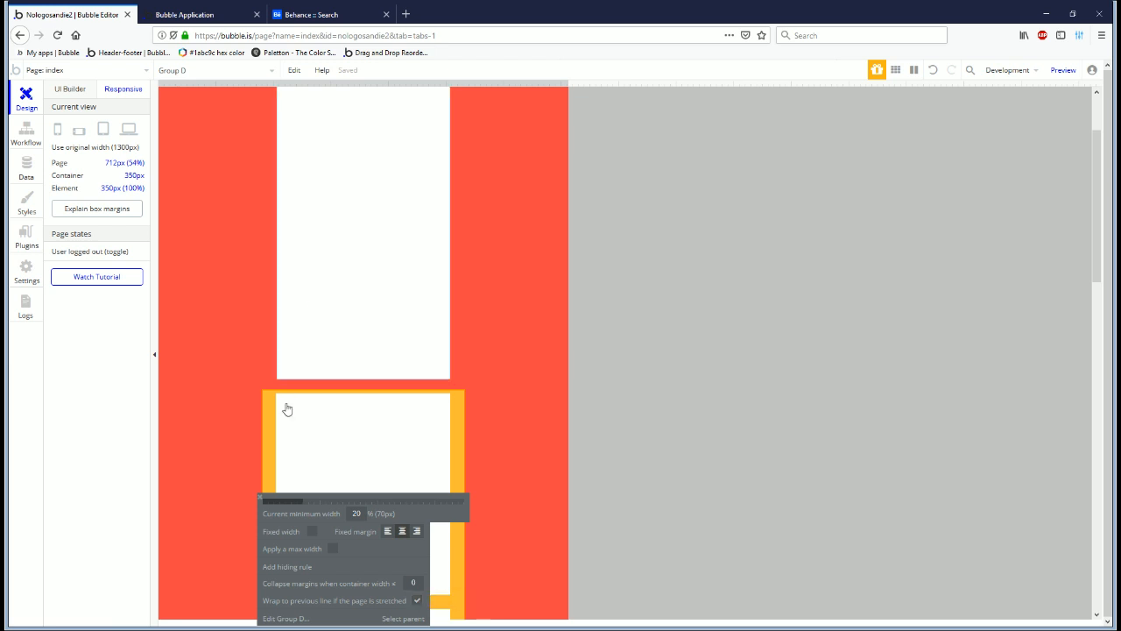
scroll(271, 426, "down", 3)
scroll(272, 426, "down", 5)
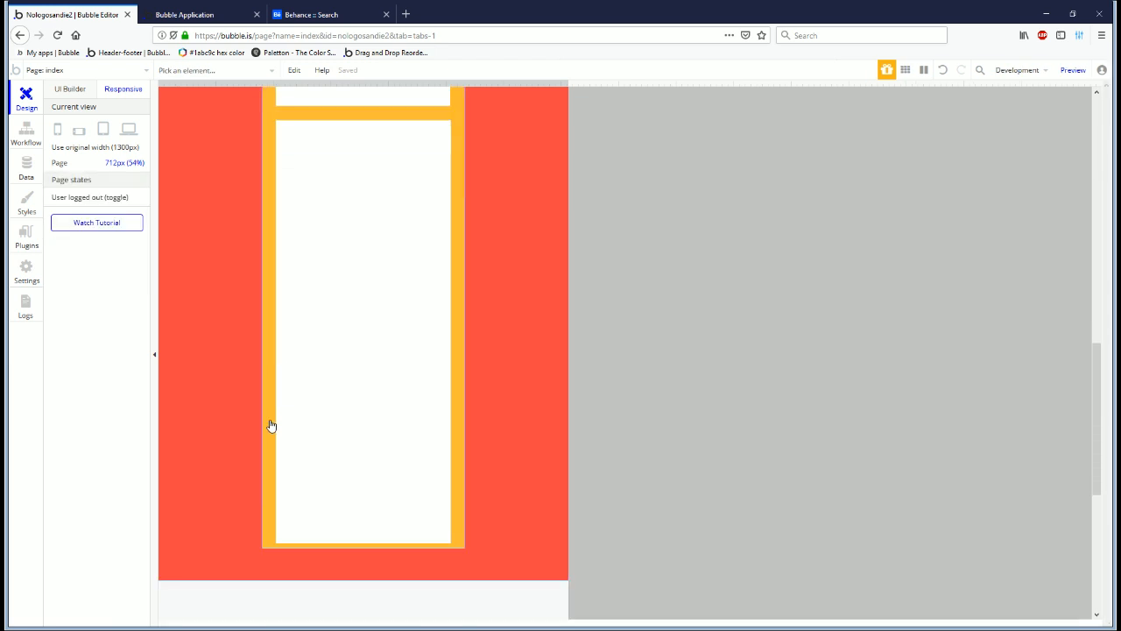
scroll(272, 426, "up", 14)
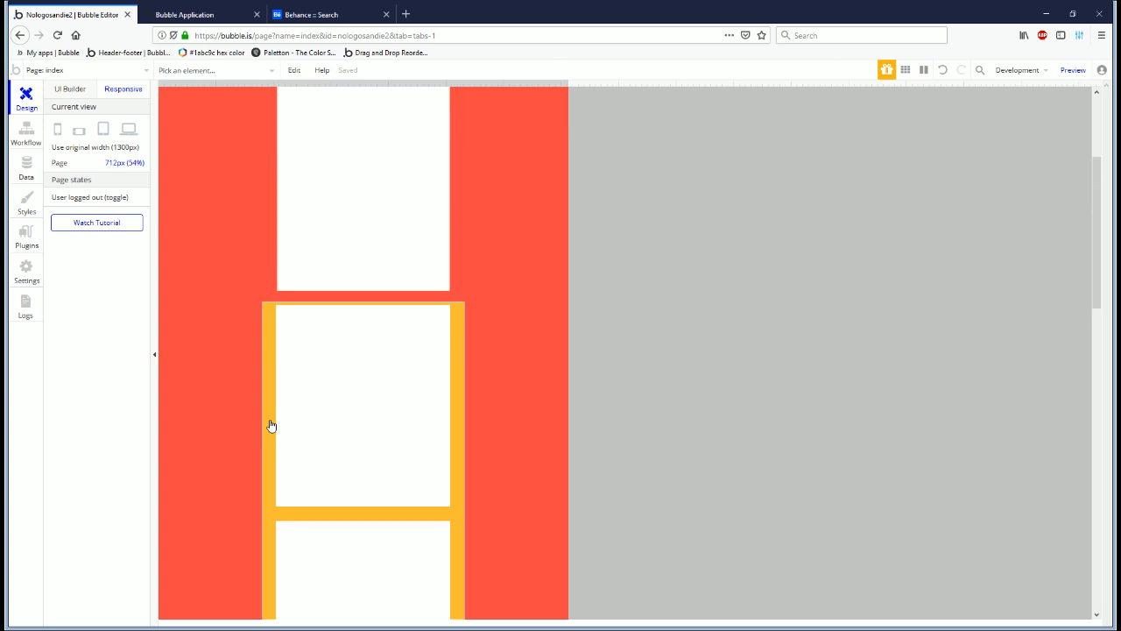
left_click(265, 531)
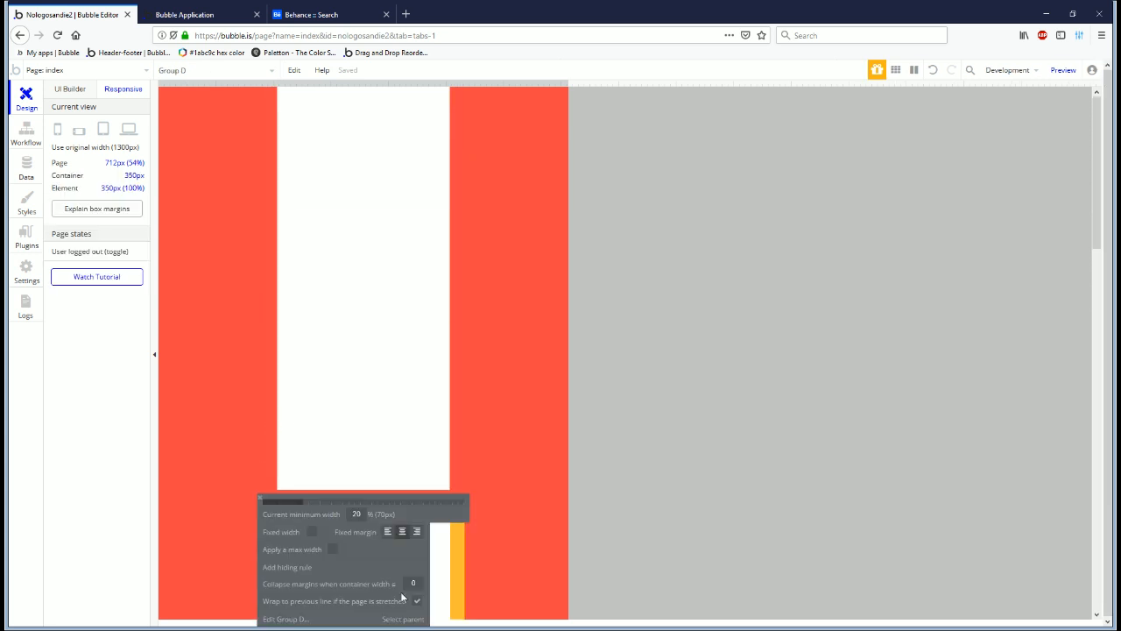
left_click(390, 474)
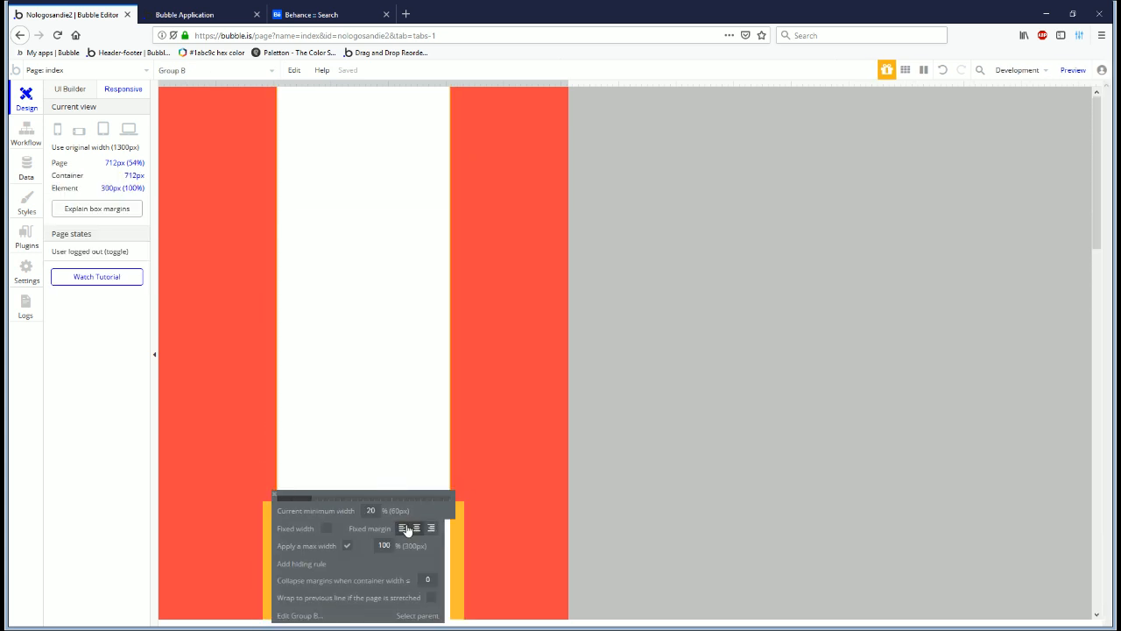
left_click(404, 528)
Step: Return to the page builder and give the group holding the two middle cards a flat green background, #00C851
left_click(462, 340)
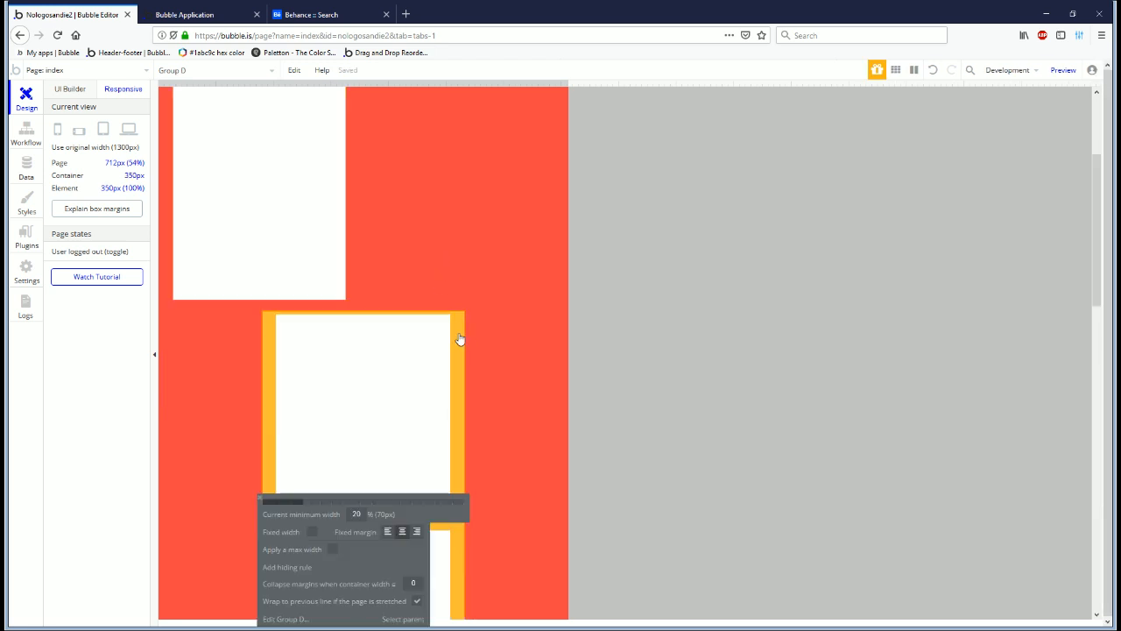
double_click(440, 553)
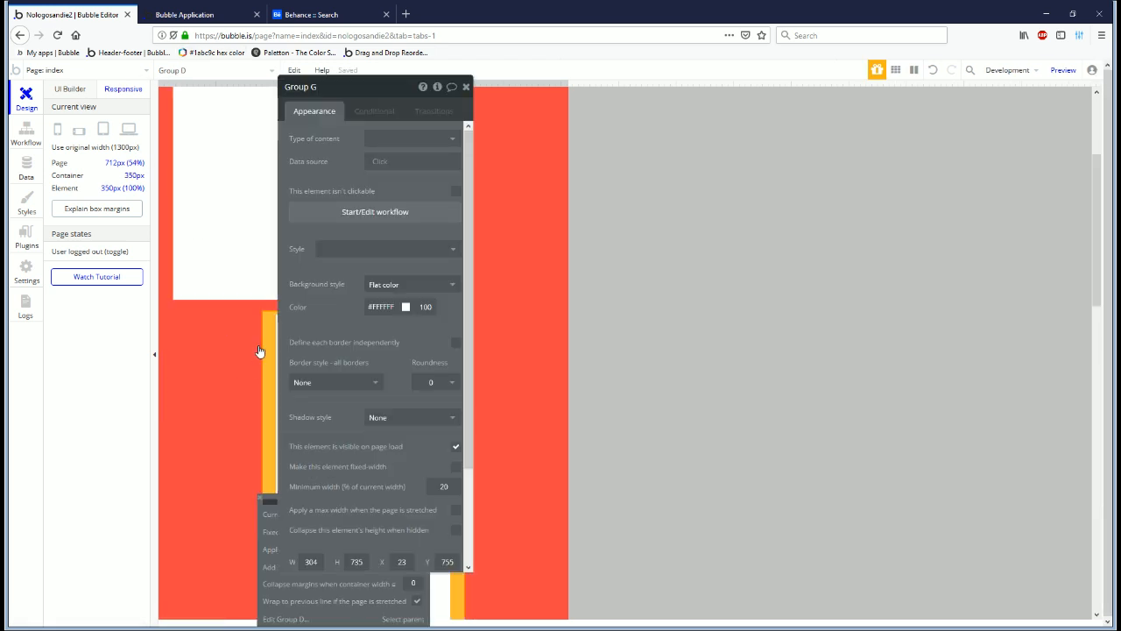
left_click(71, 89)
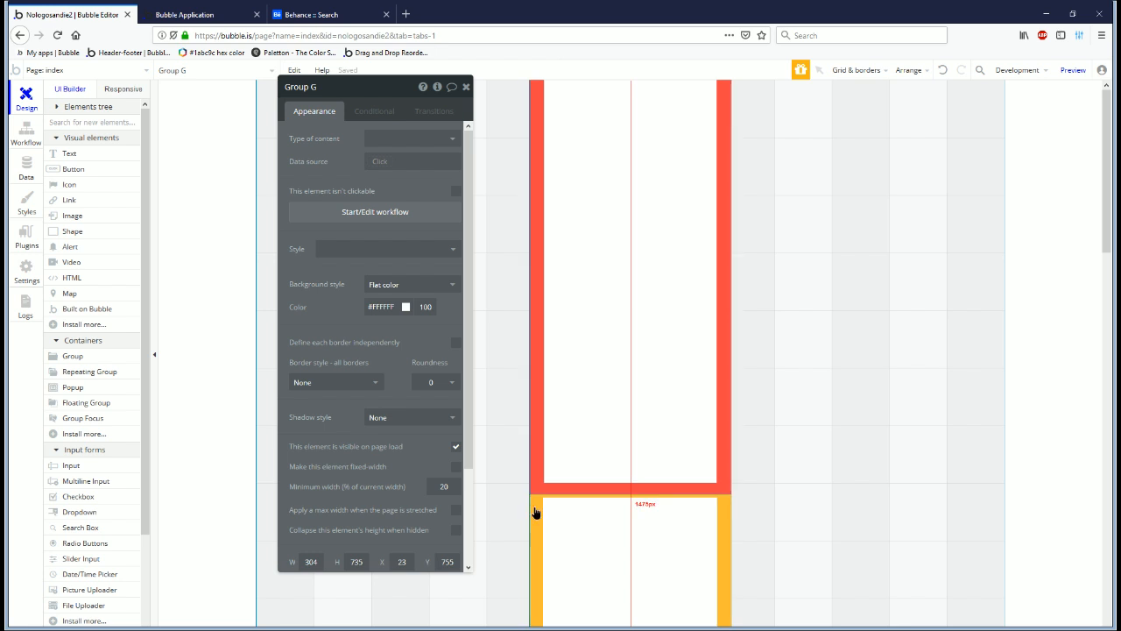
left_click(641, 492)
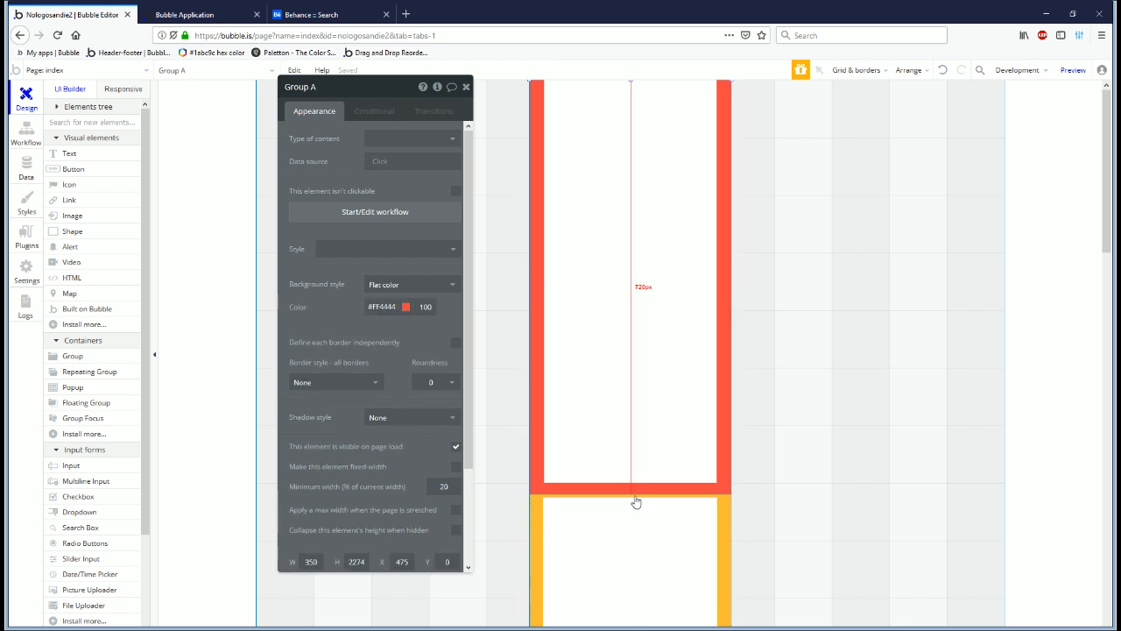
right_click(636, 501)
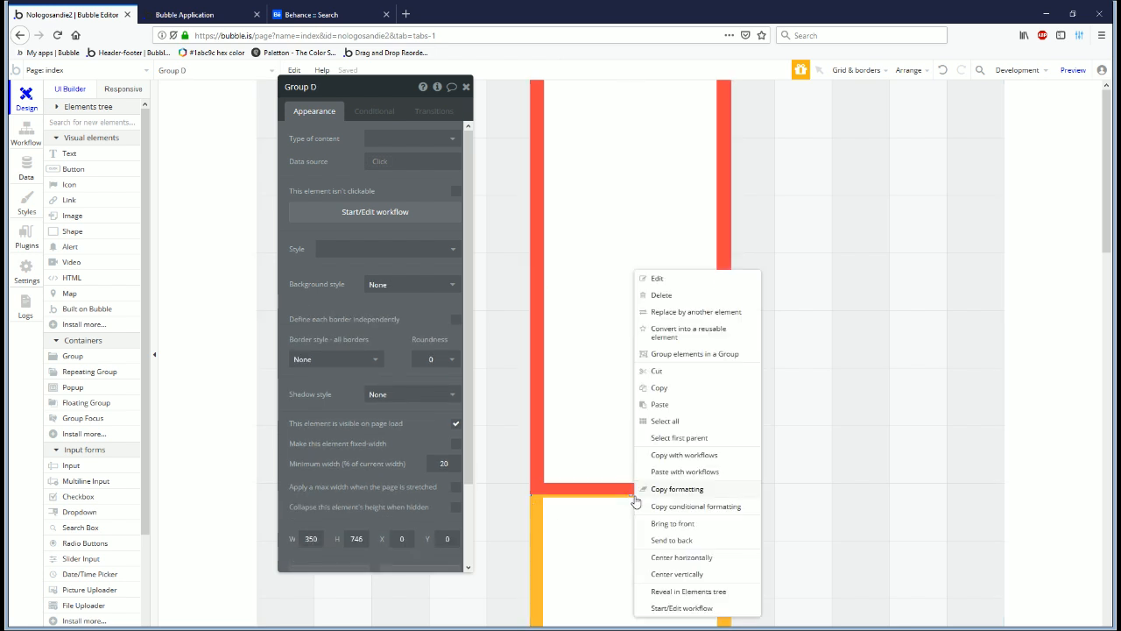
left_click(689, 436)
left_click(656, 495)
scroll(663, 493, "down", 4)
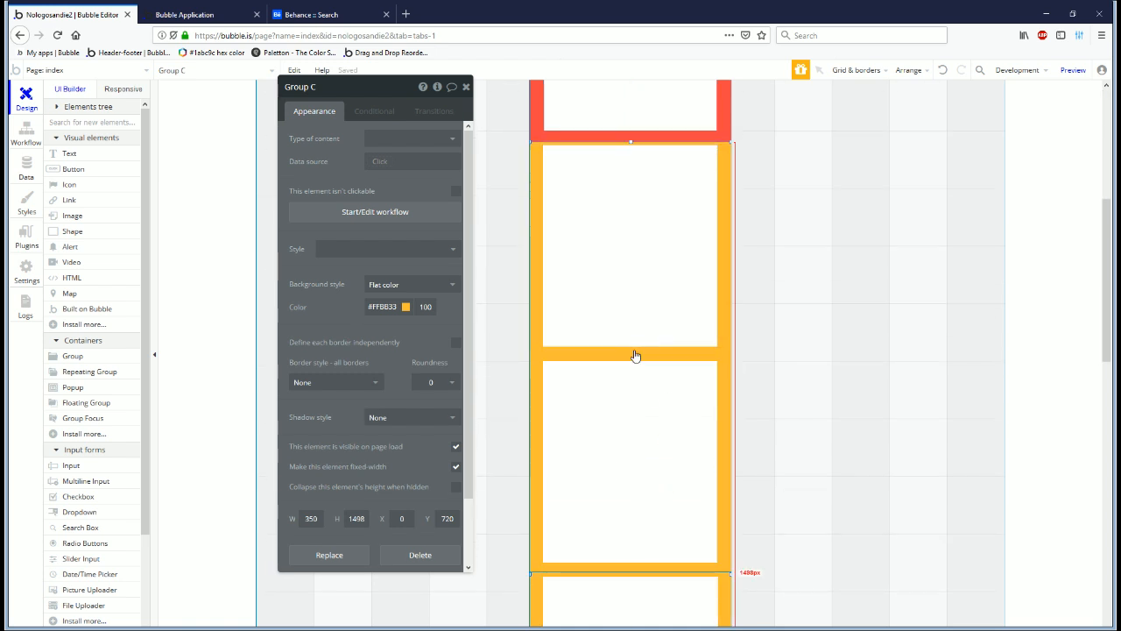
left_click(634, 355)
left_click(396, 286)
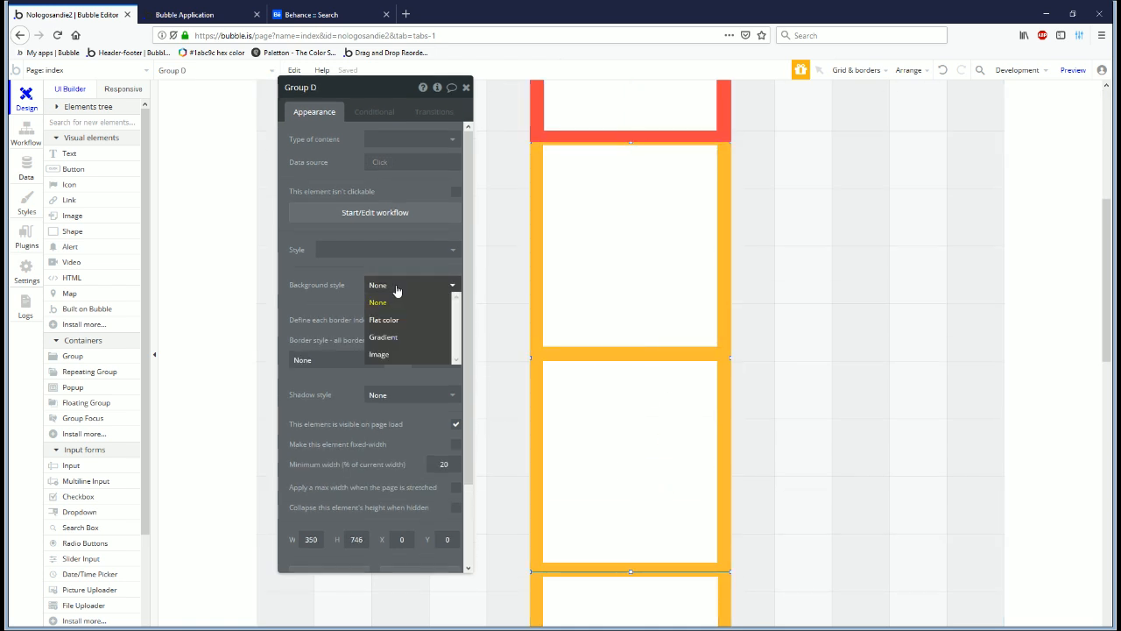
left_click(410, 320)
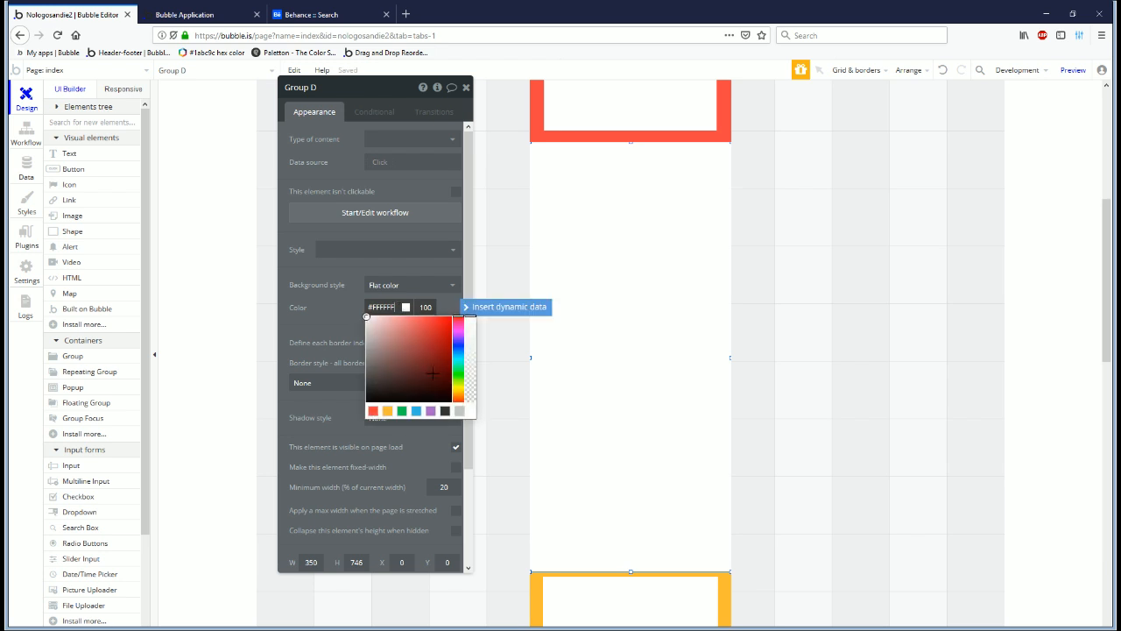
left_click(401, 410)
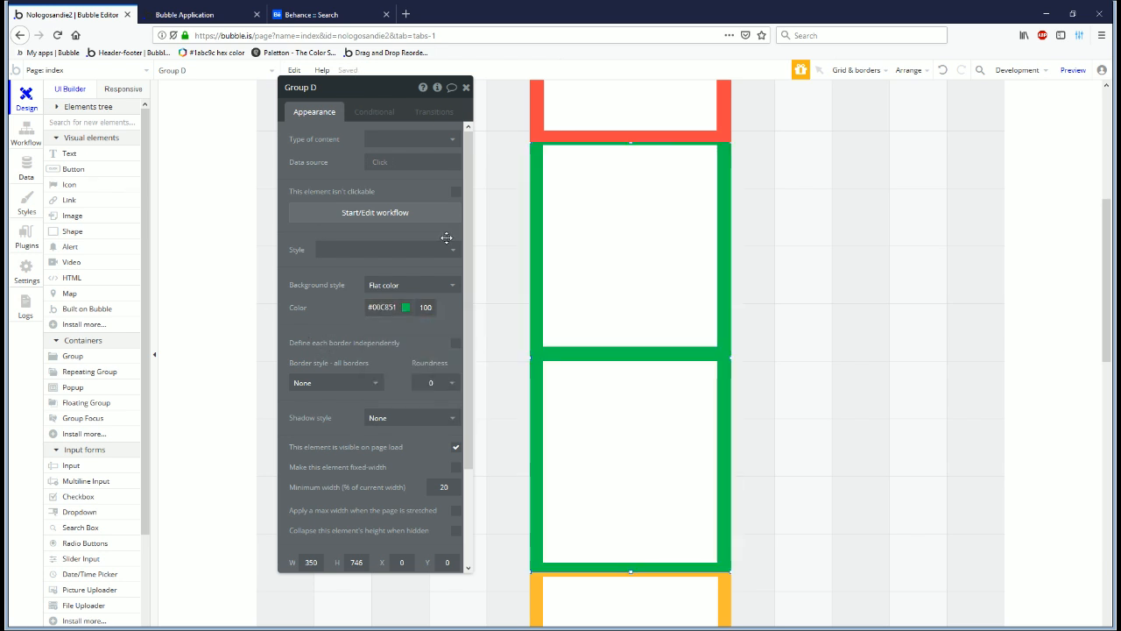
Step: Check how the cards are arranged in the Behance player dashboard design, then return to the Bubble editor
left_click(219, 14)
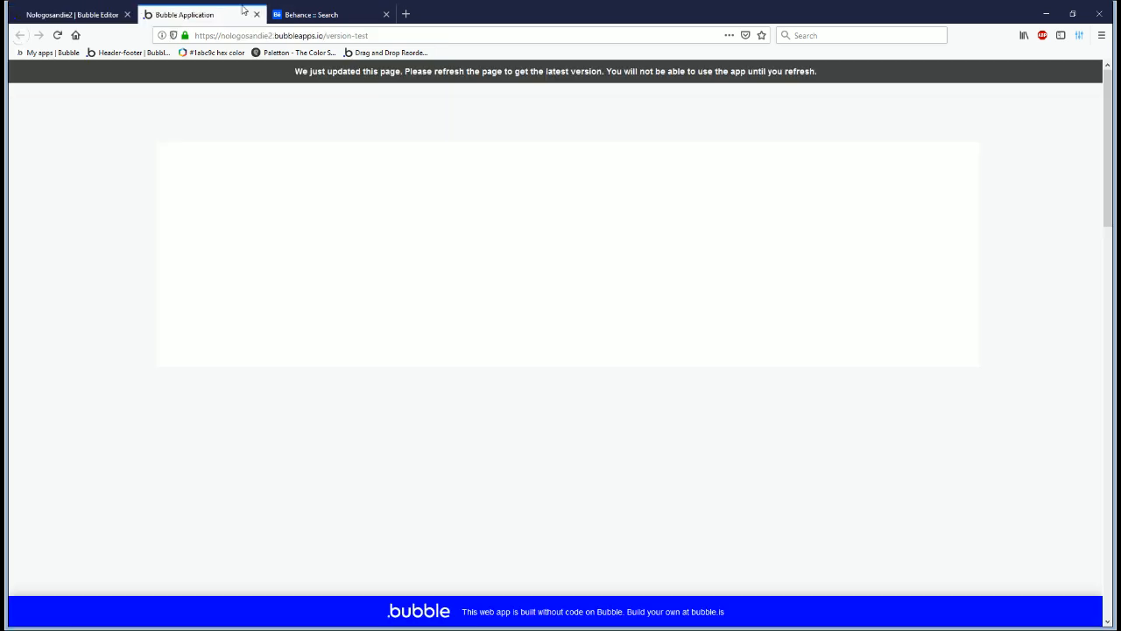
left_click(350, 14)
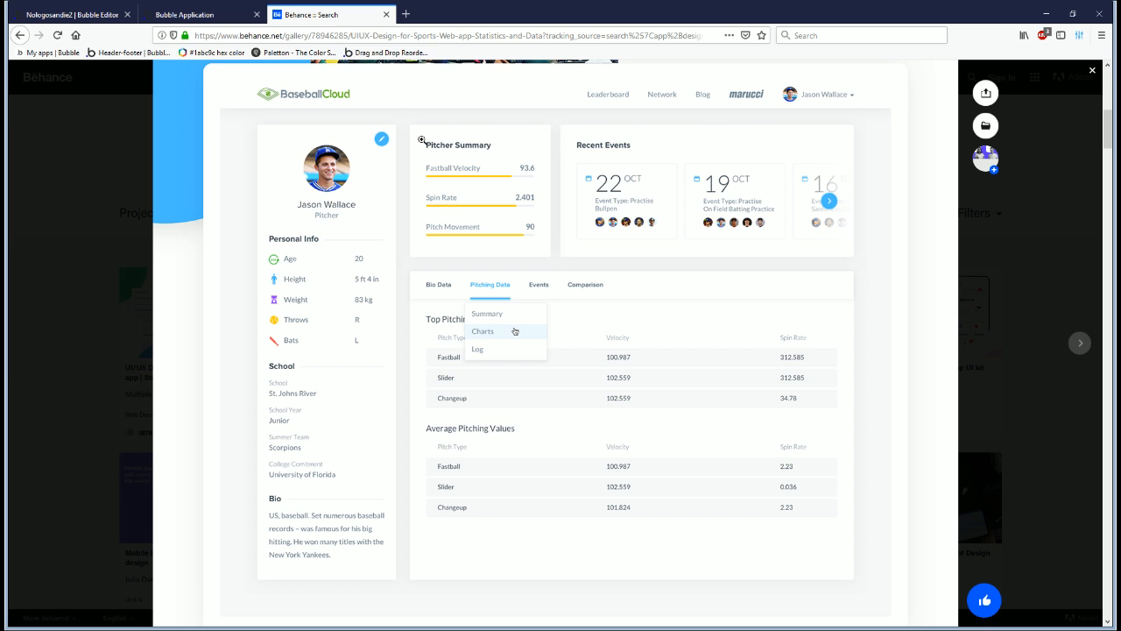
key("ctrl+shift+Tab")
key("ctrl+shift+Tab")
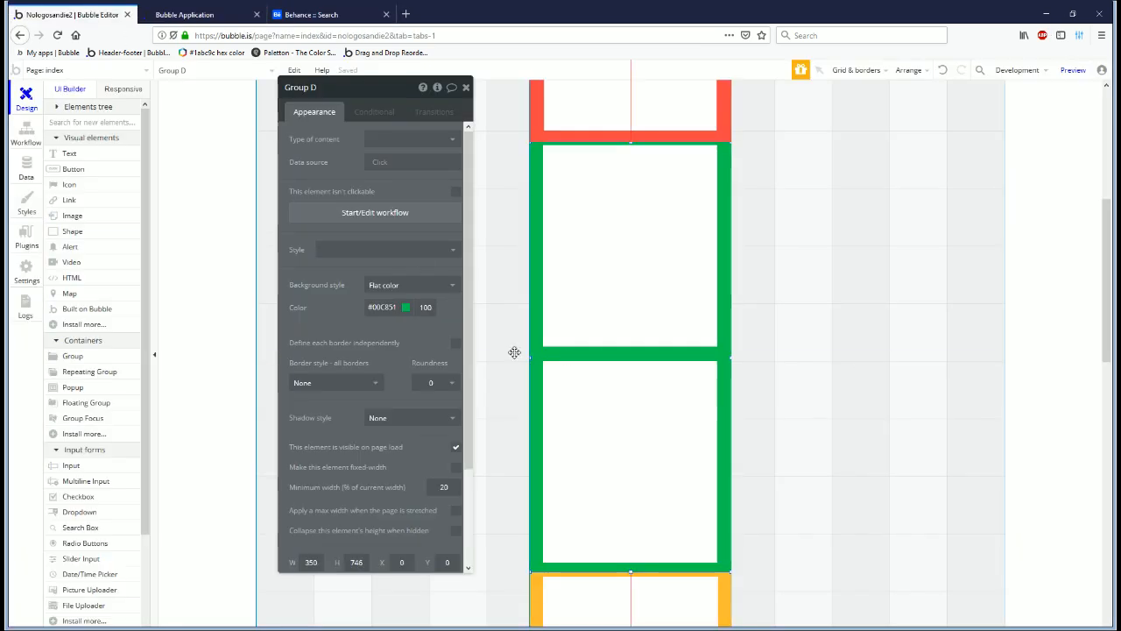
Step: In the responsive view, turn off wrapping to the previous line for the green group
left_click(114, 89)
scroll(432, 266, "down", 3)
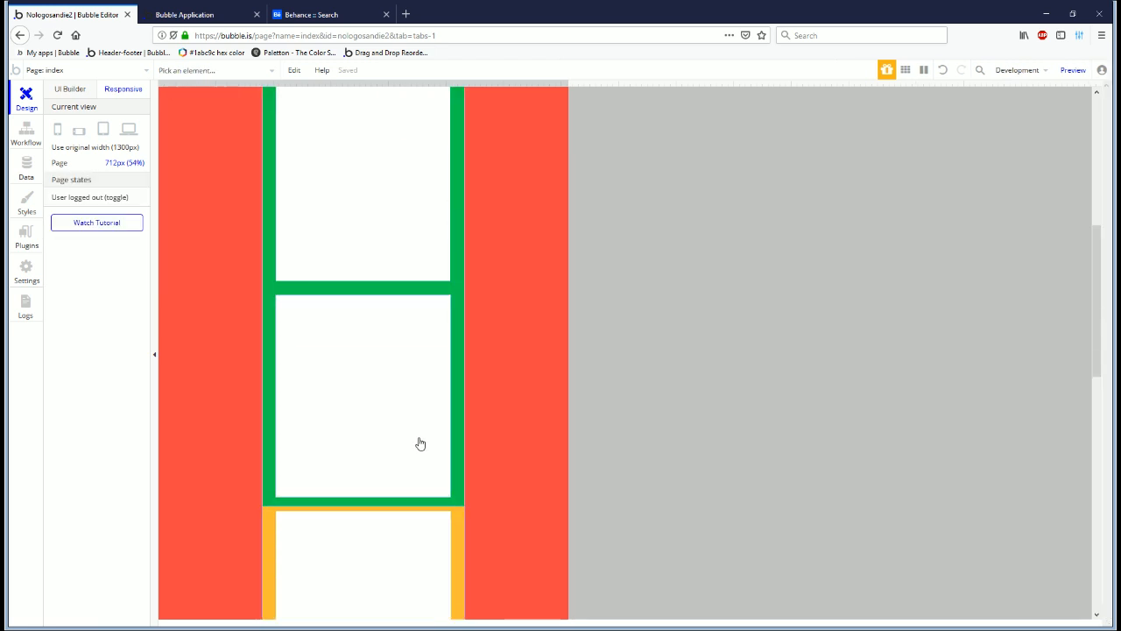
left_click(270, 498)
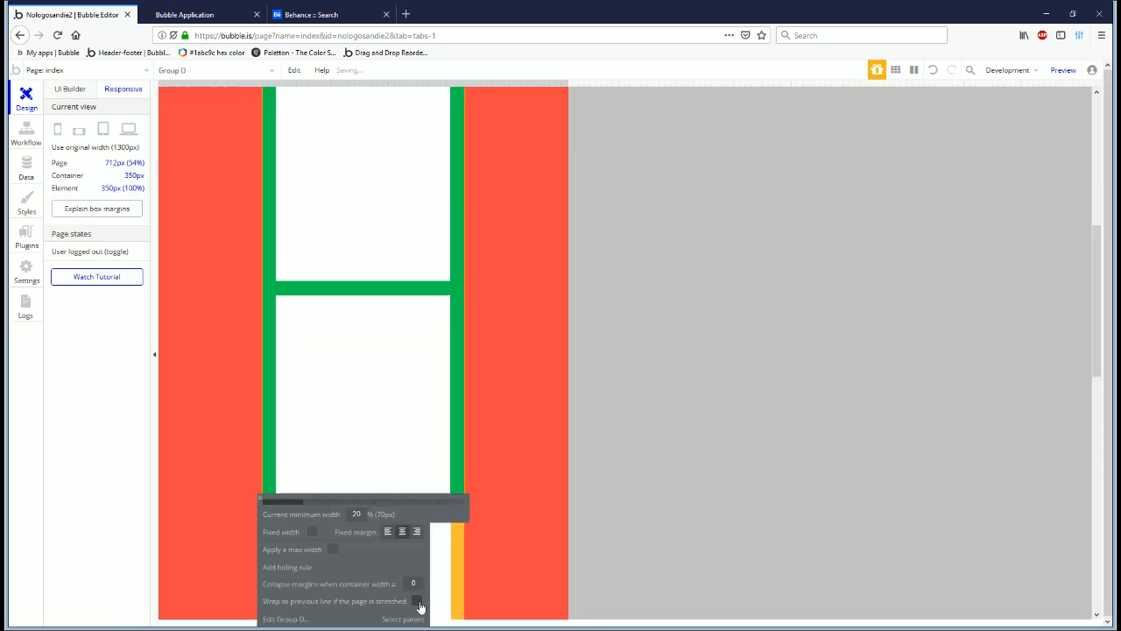
scroll(456, 525, "up", 2)
key("Escape")
scroll(455, 462, "down", 2)
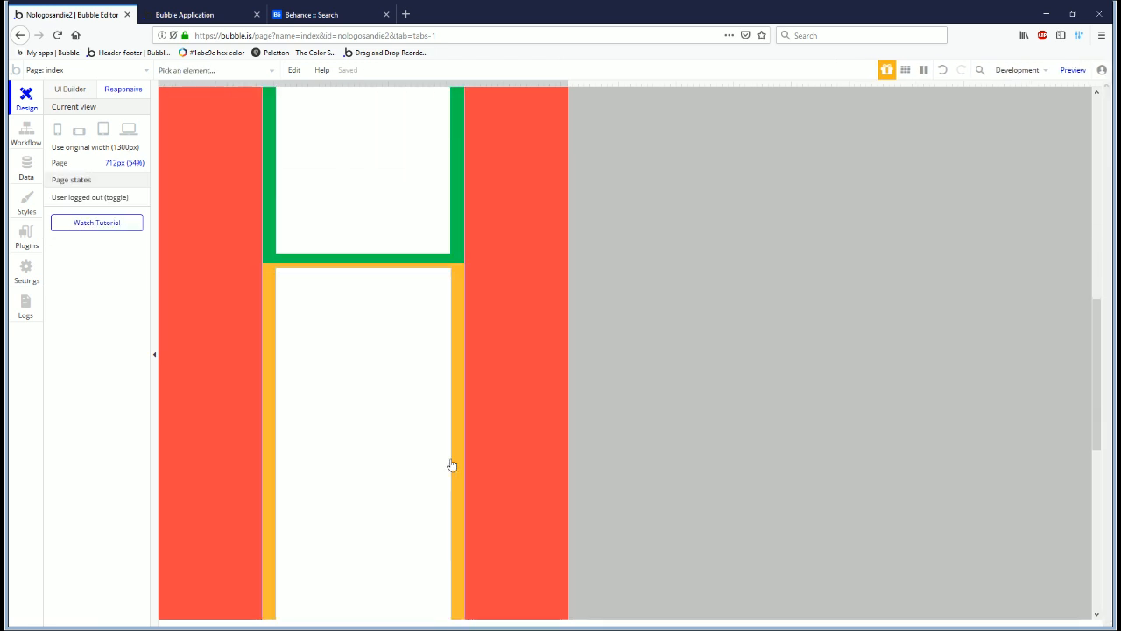
Step: Make the orange group wrap to the previous line when the page is stretched
left_click(459, 391)
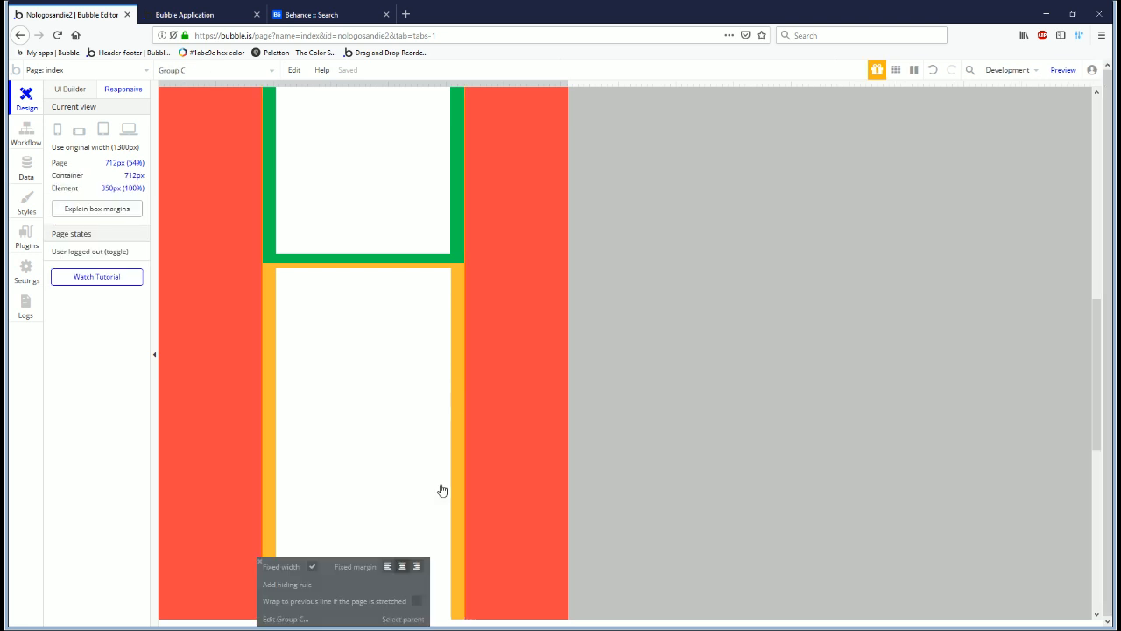
left_click(414, 602)
scroll(441, 355, "up", 3)
key("Escape")
scroll(440, 356, "up", 1)
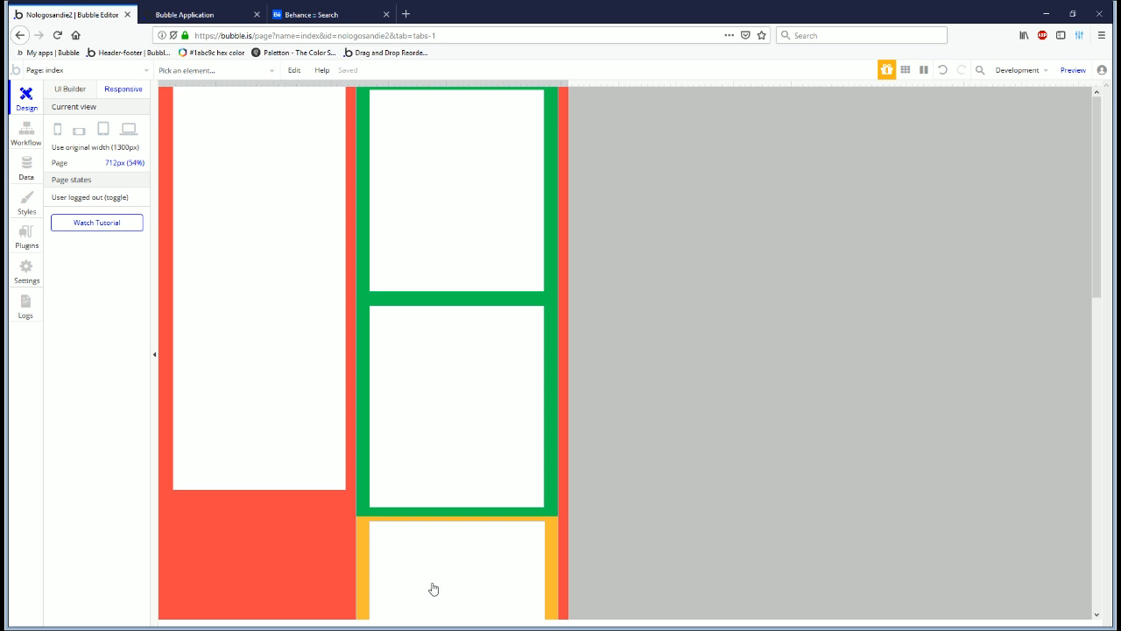
Step: Examine the responsive settings of the tall white card inside the orange group
scroll(479, 557, "down", 3)
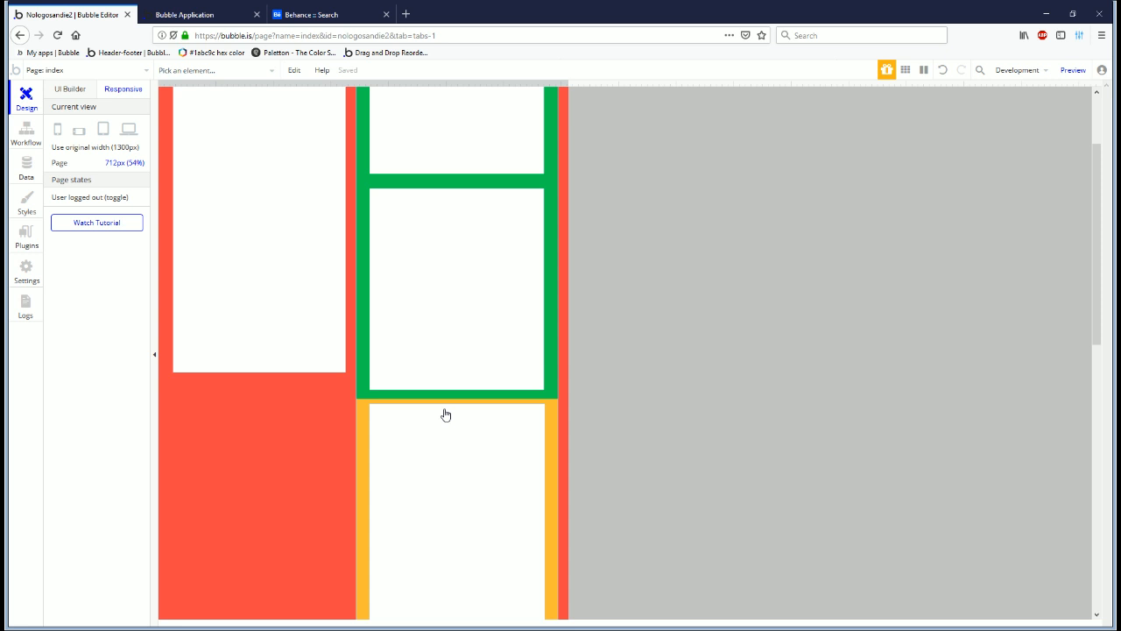
left_click(377, 429)
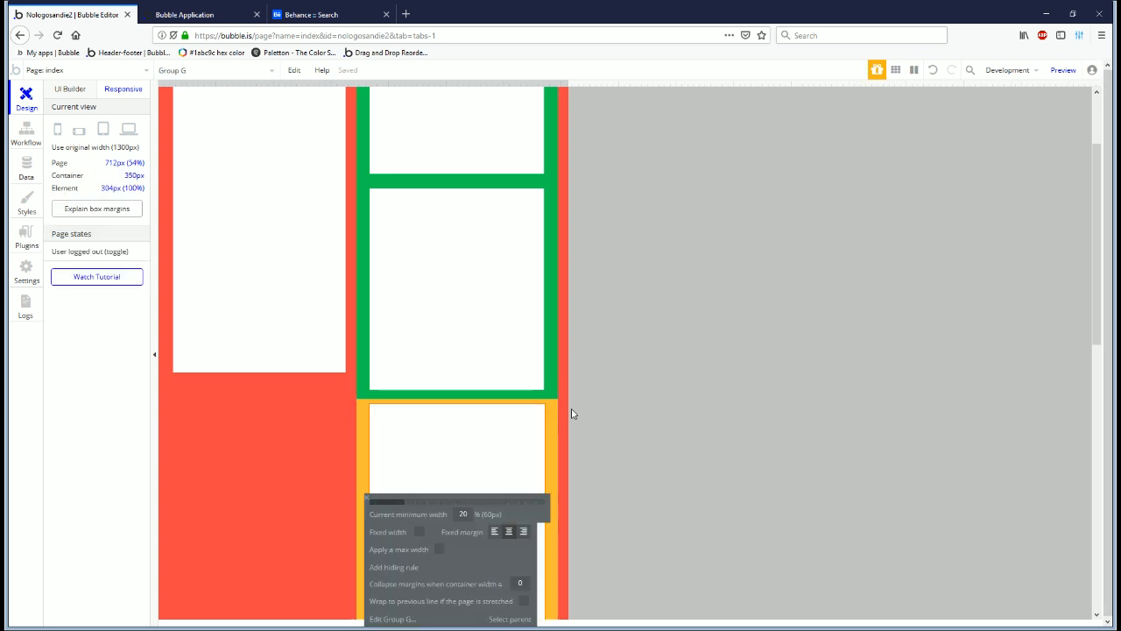
scroll(571, 414, "down", 3)
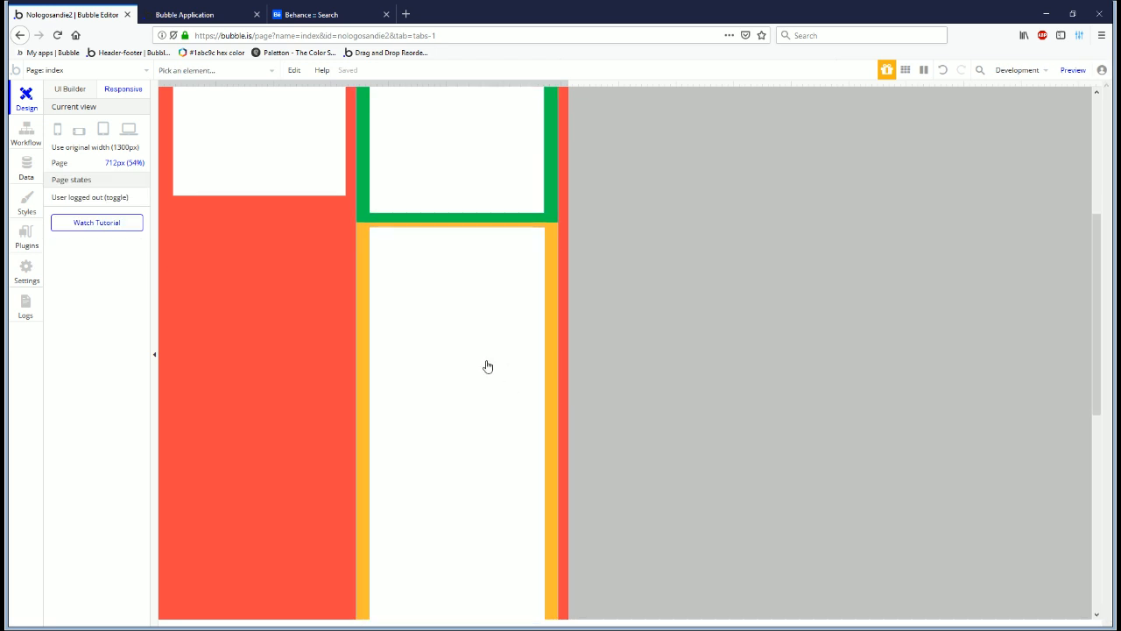
scroll(438, 377, "down", 5)
left_click(389, 151)
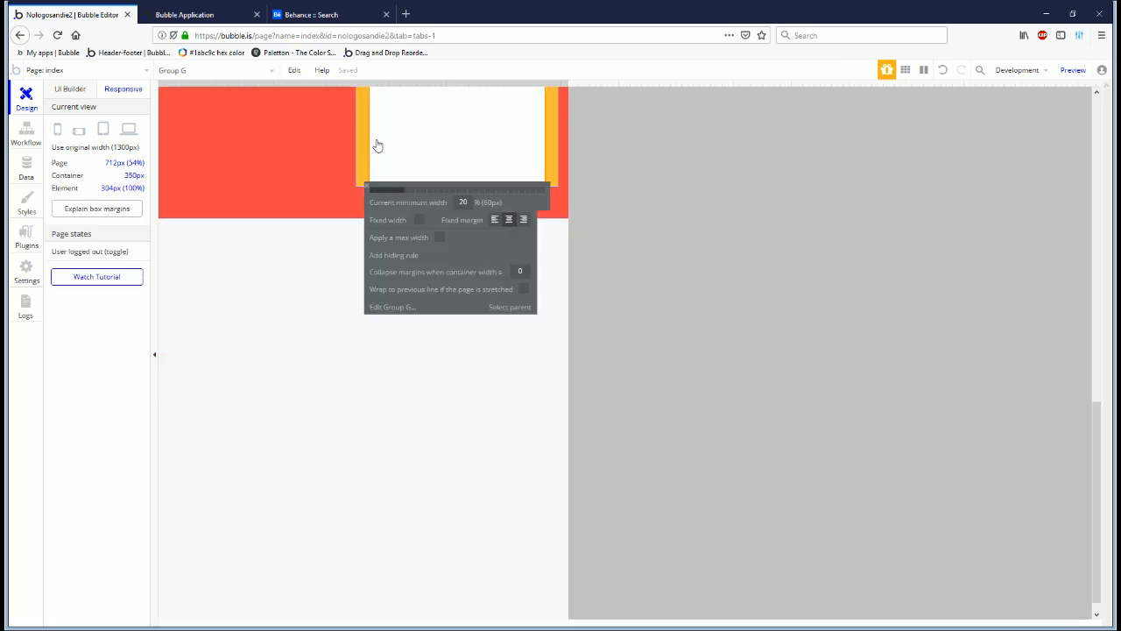
Step: Test the page preview at about 1657 px and 1016 px wide, then remove the orange group's fixed width
left_click_drag(570, 86, 1104, 88)
scroll(602, 355, "up", 8)
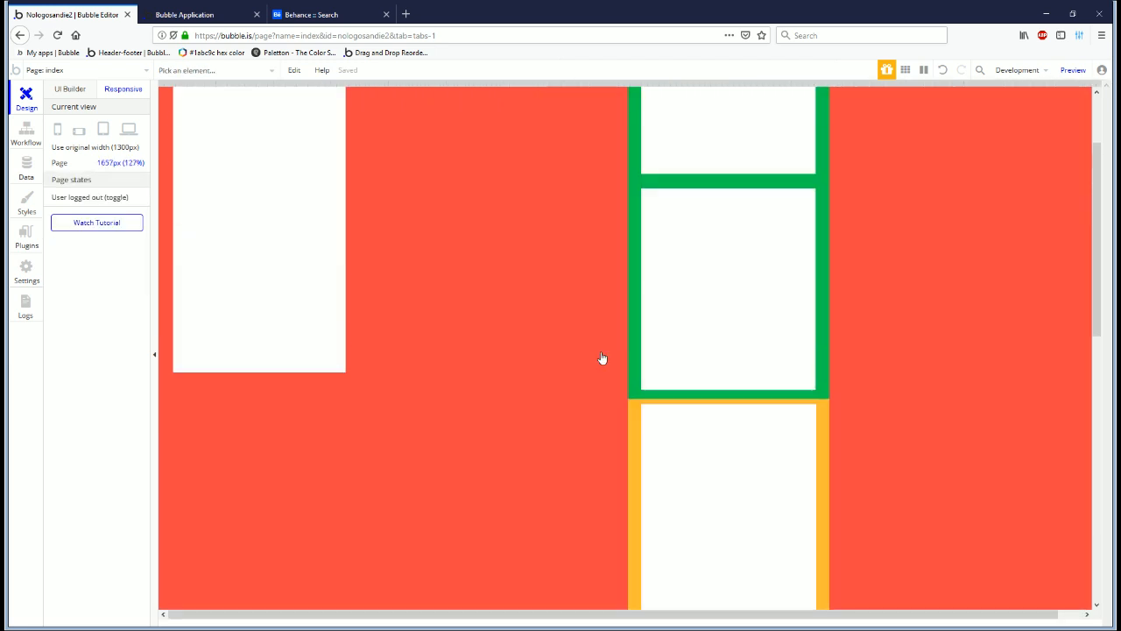
scroll(601, 357, "down", 5)
left_click_drag(1043, 84, 743, 122)
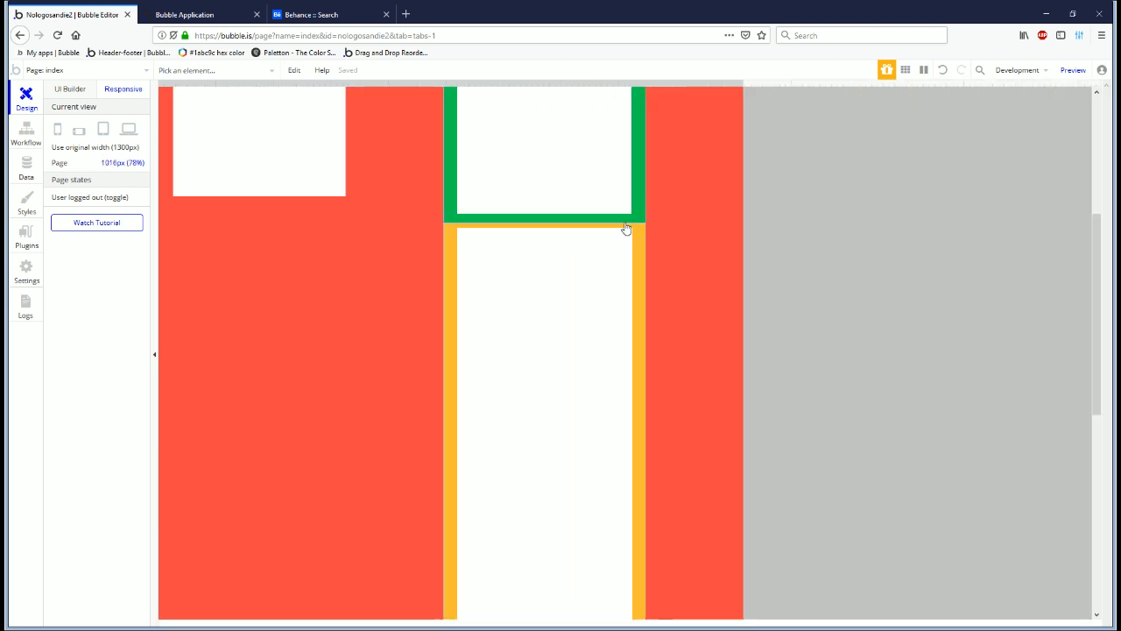
left_click(640, 252)
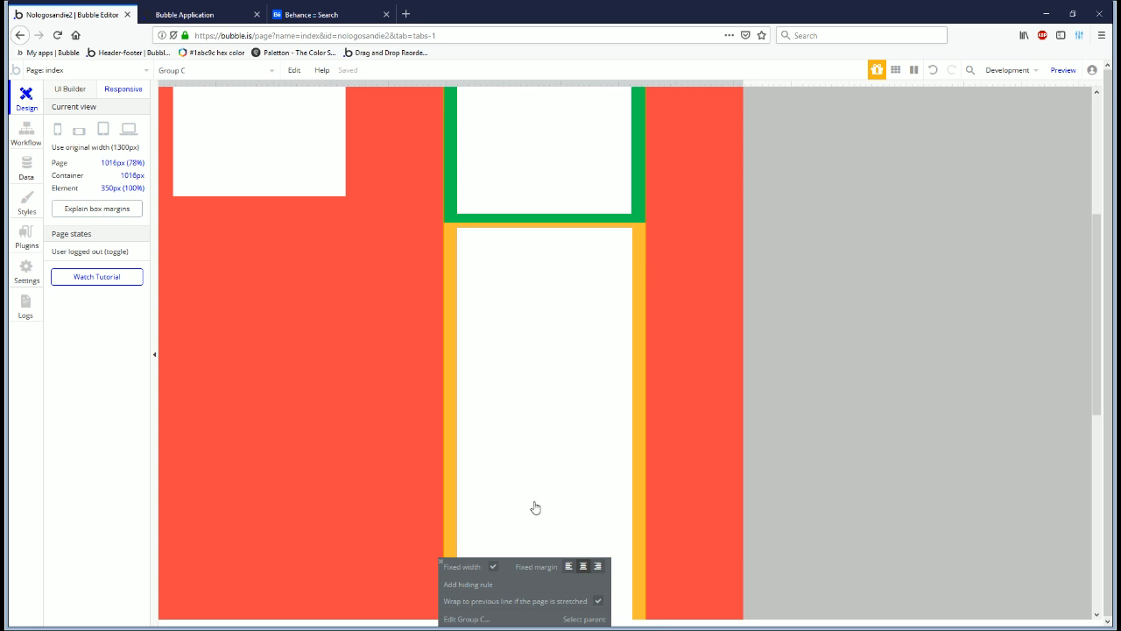
left_click(495, 567)
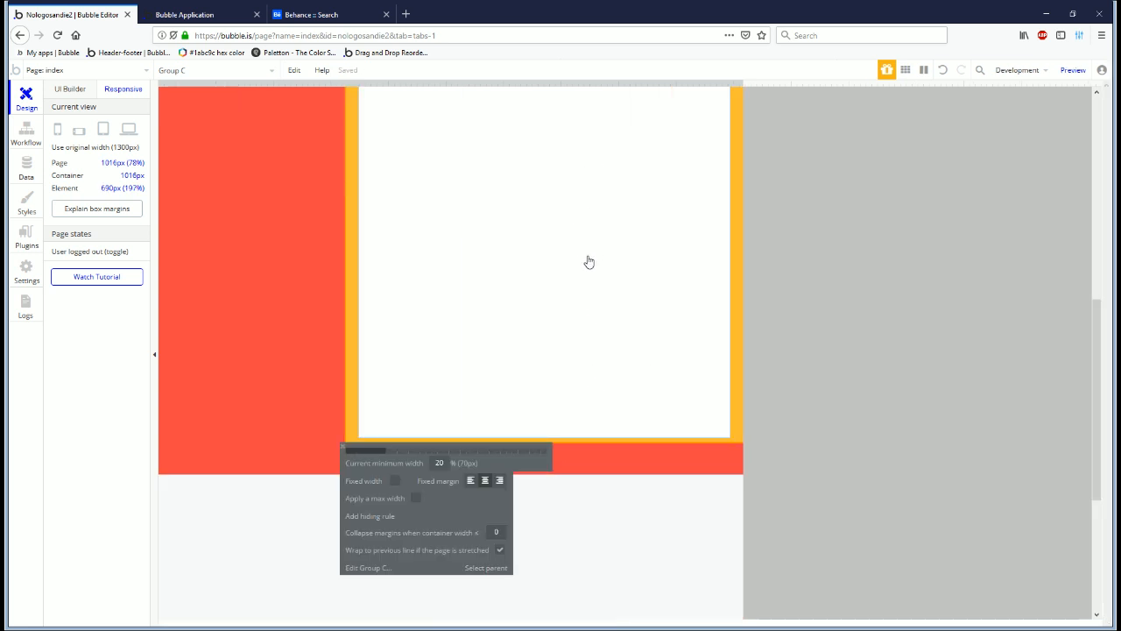
Step: Make the second white card in the green group wrap to the previous line when the page is stretched
left_click(596, 292)
left_click(601, 430)
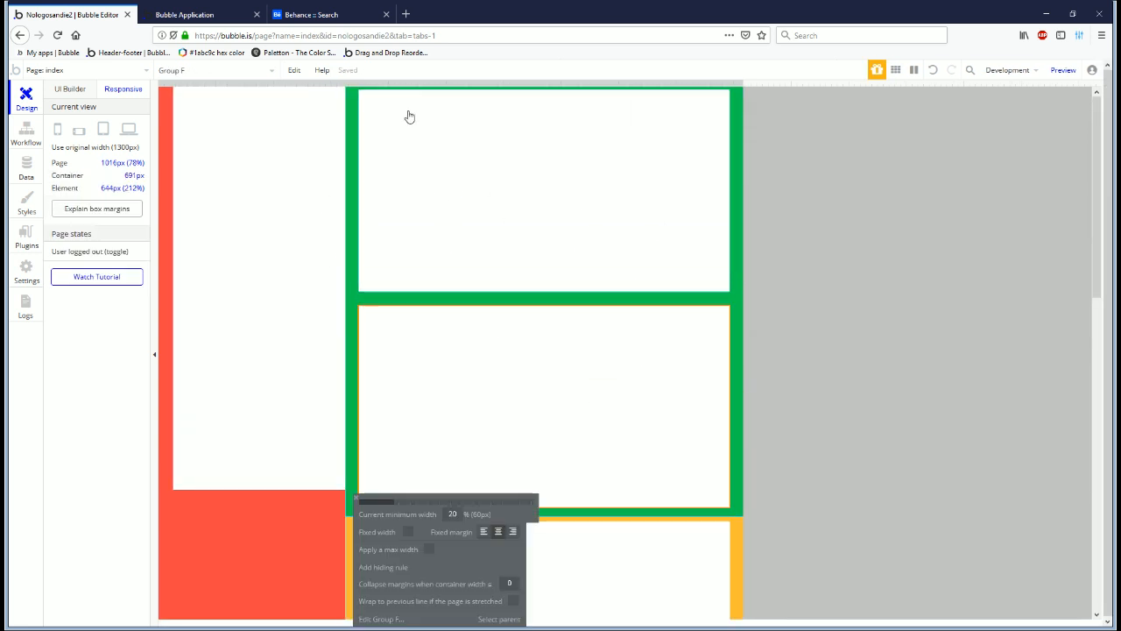
left_click(515, 608)
left_click(562, 383)
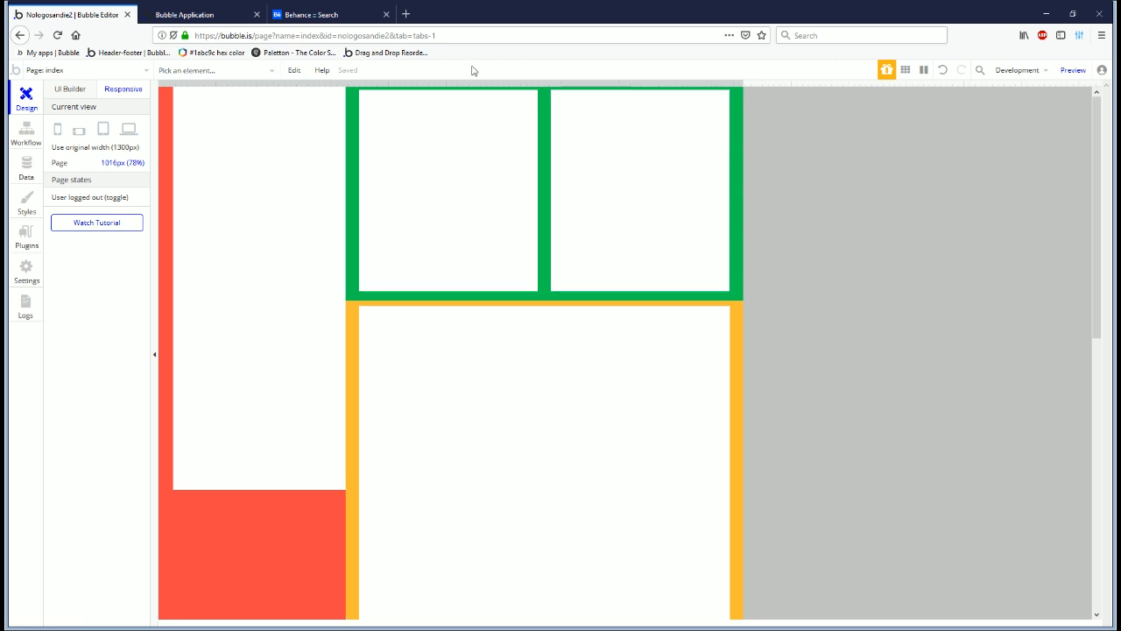
Step: Consult the Behance dashboard for card proportions, then apply a max width of 100% to the first card in the green group
left_click(311, 14)
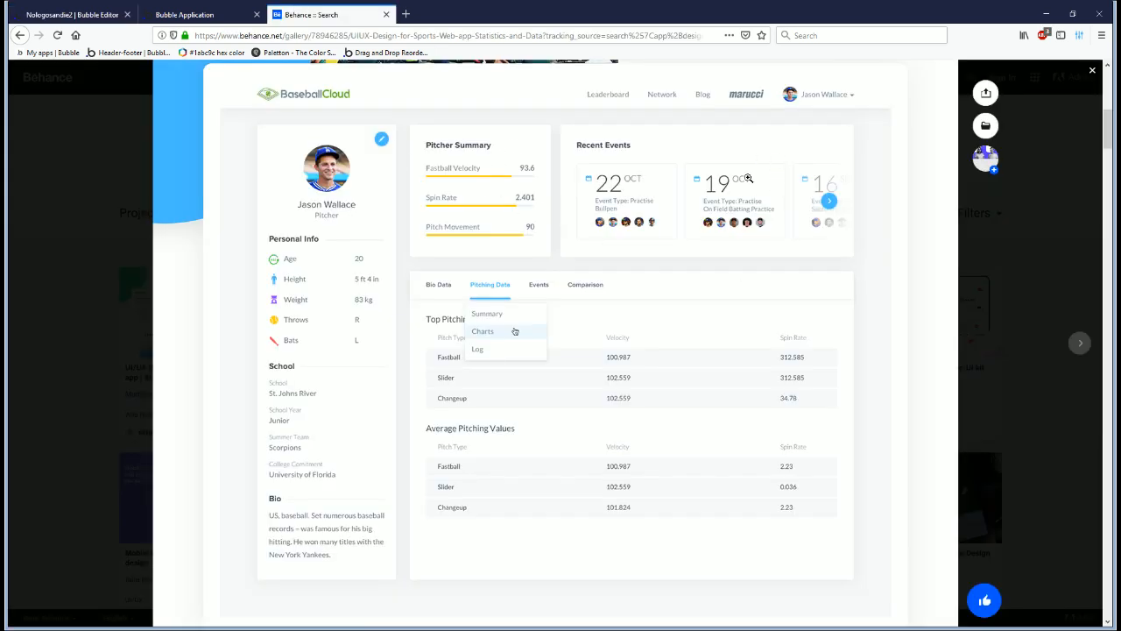
left_click(184, 14)
left_click(72, 14)
left_click(505, 163)
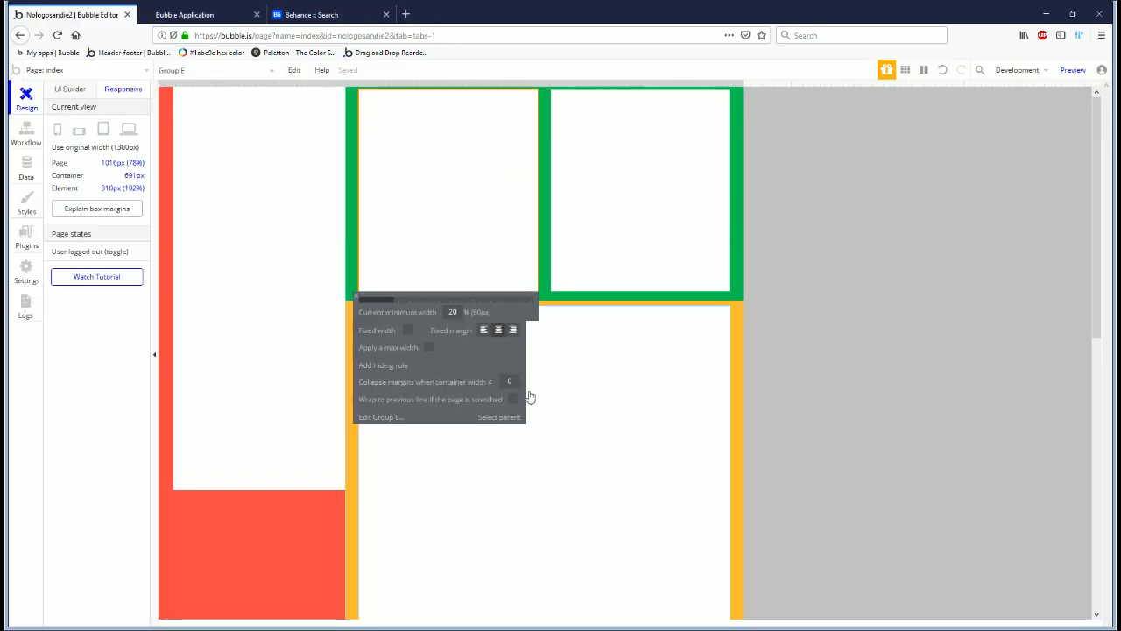
left_click(428, 347)
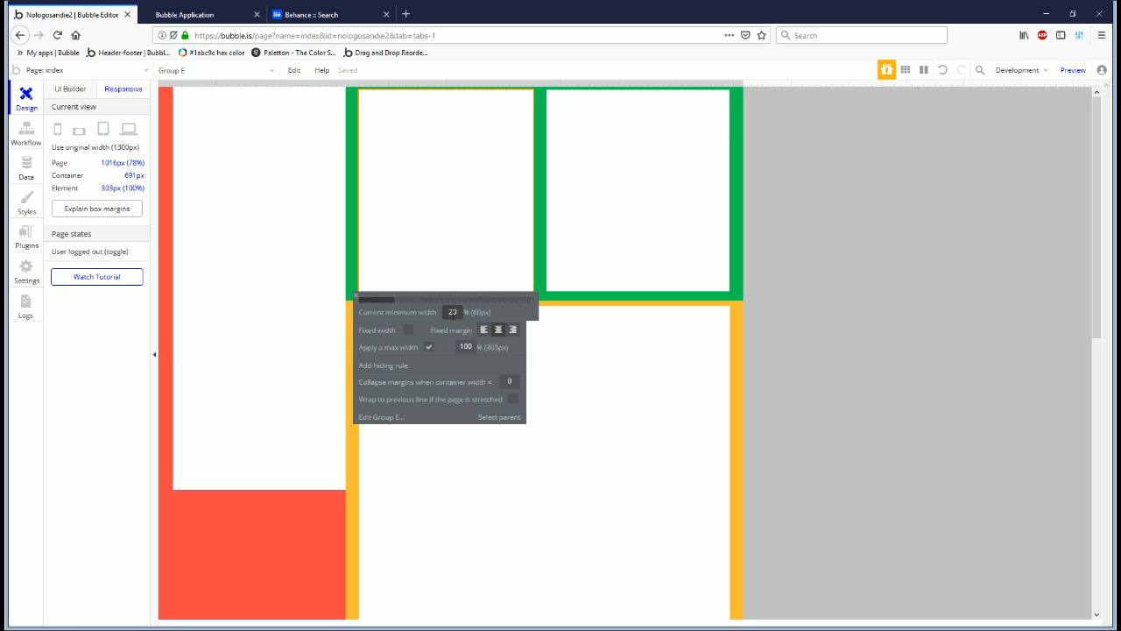
Step: Set the red group's tall white card to a 99% minimum width, then test the page at about 999 px and 1076 px wide
left_click(263, 271)
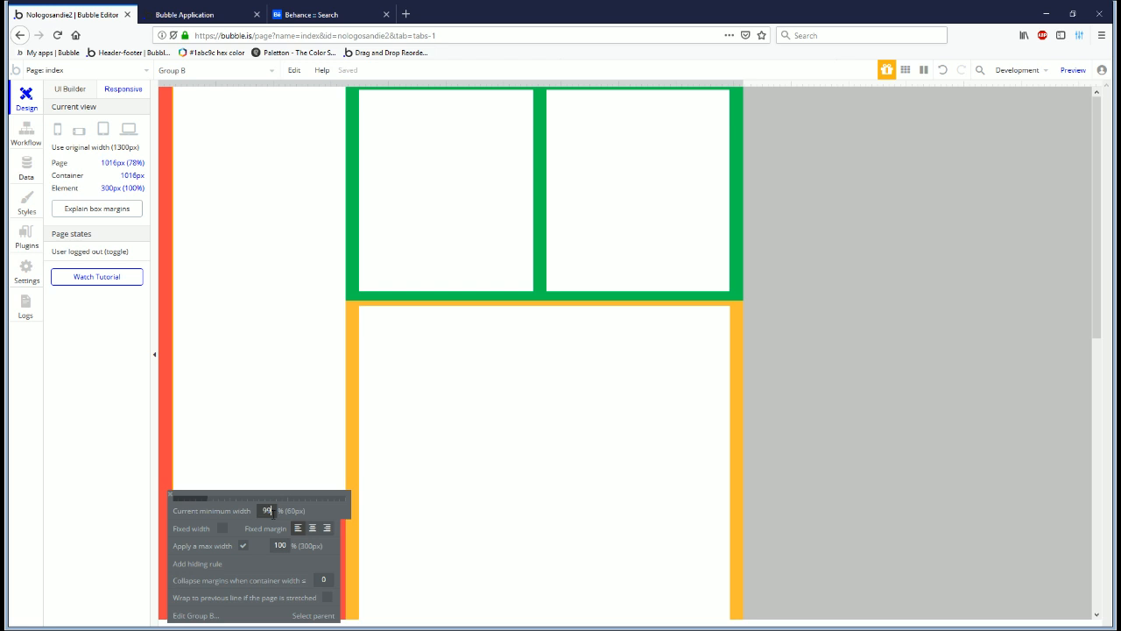
left_click(551, 193)
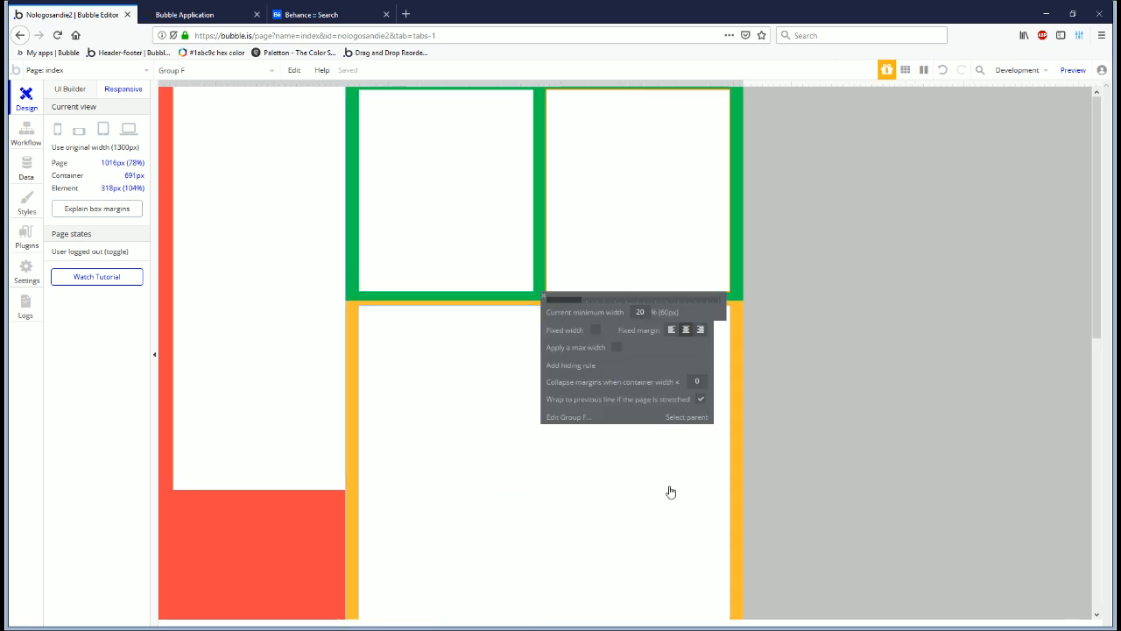
left_click_drag(751, 83, 863, 140)
left_click_drag(861, 95, 762, 114)
left_click_drag(860, 120, 734, 172)
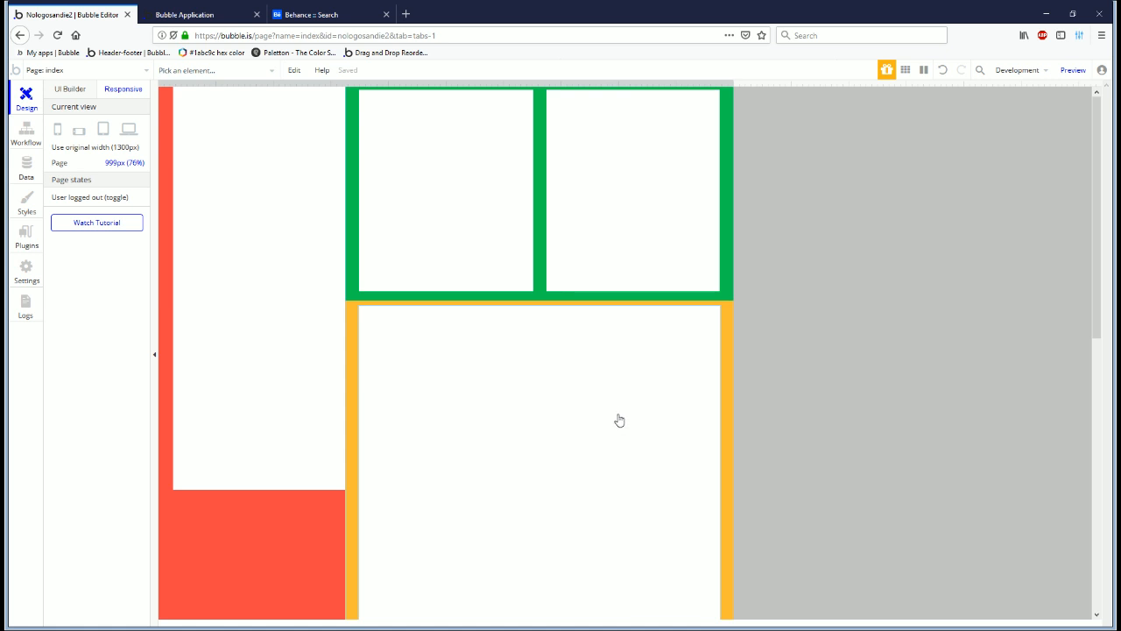
left_click_drag(736, 83, 778, 104)
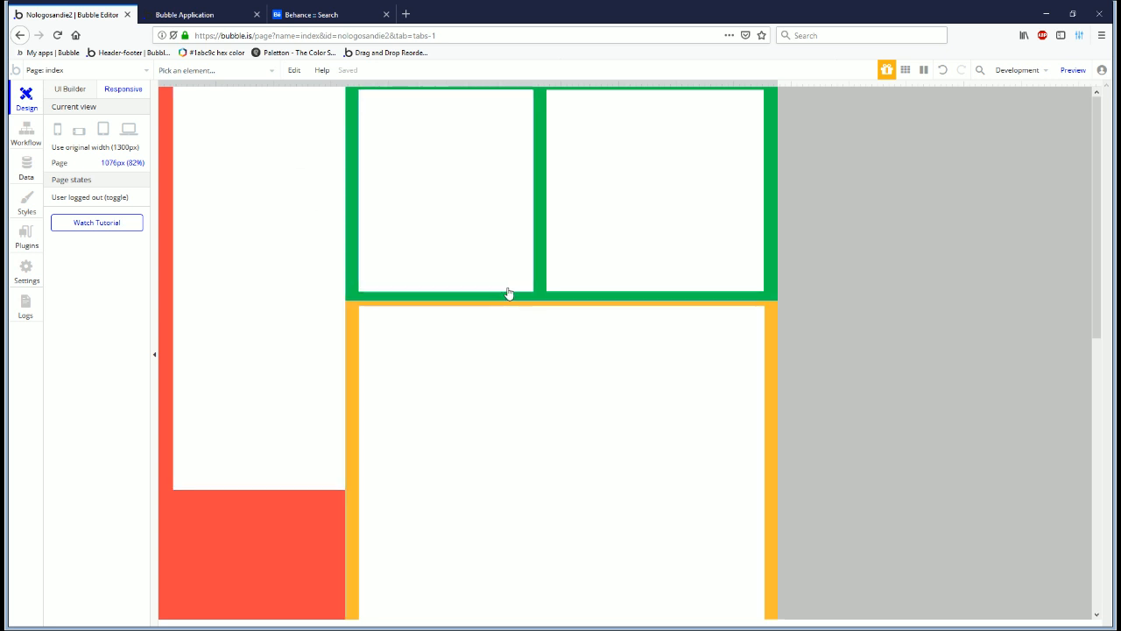
Step: Compare the card layout in the responsive view with the Behance dashboard and the running app page
left_click(333, 13)
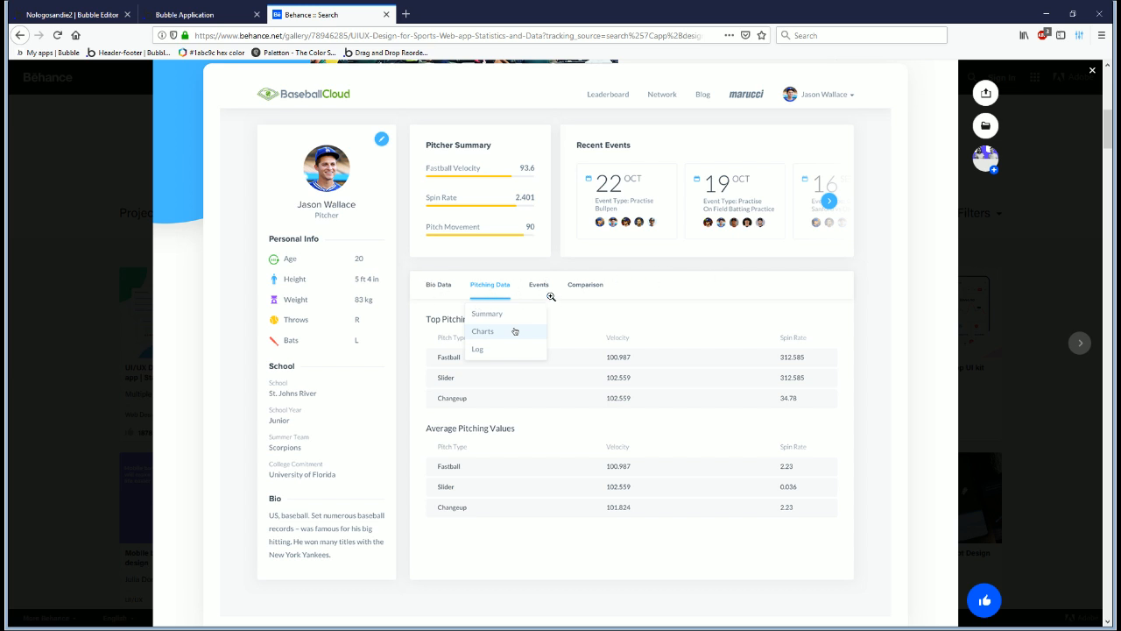
left_click(175, 14)
left_click(71, 14)
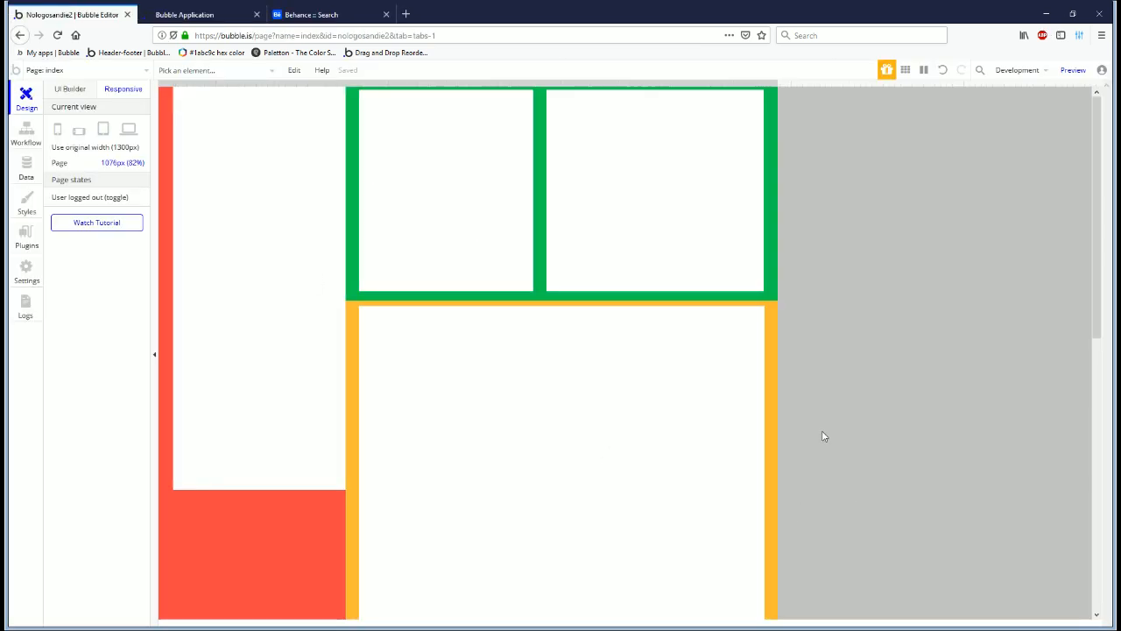
scroll(418, 339, "down", 3)
scroll(476, 407, "up", 5)
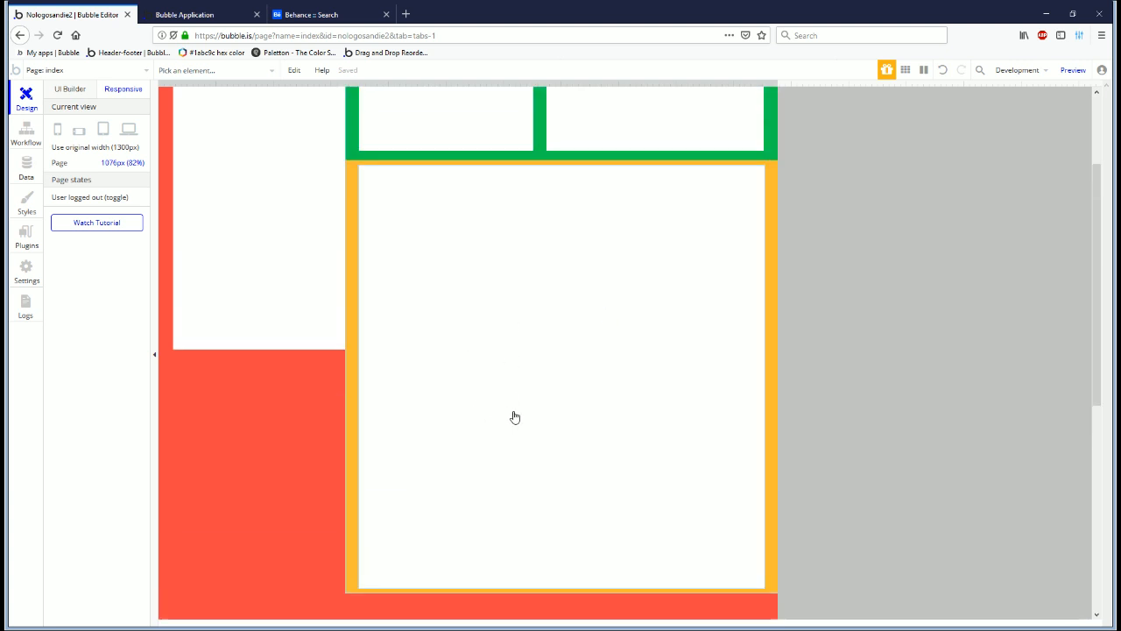
left_click(184, 12)
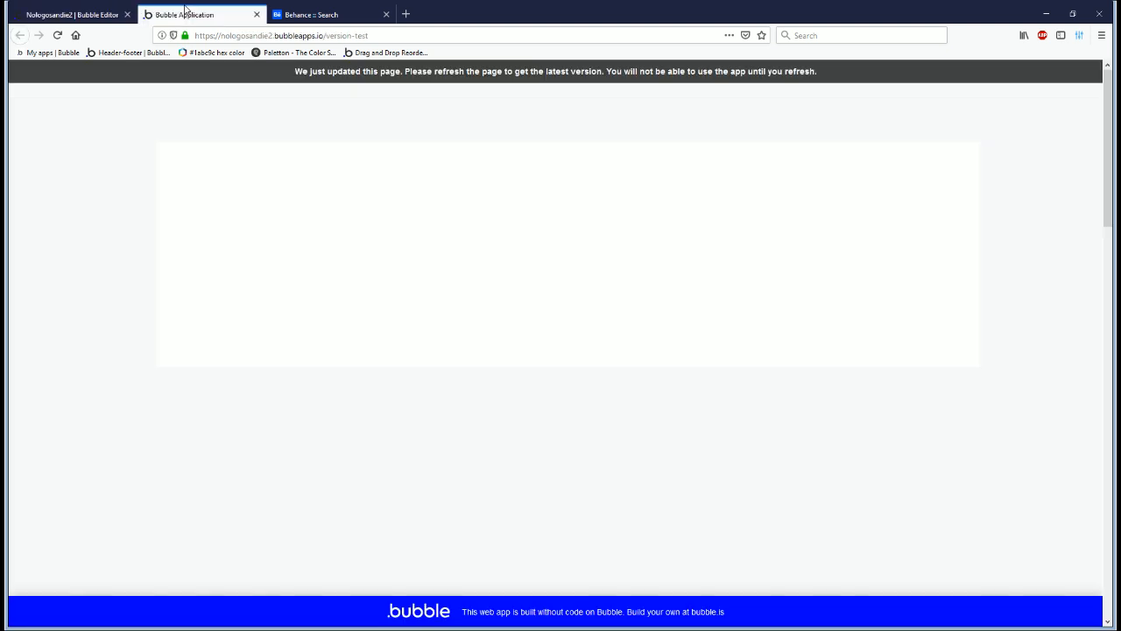
left_click(74, 14)
Step: Move the red group down to a Y position of 25
left_click(70, 92)
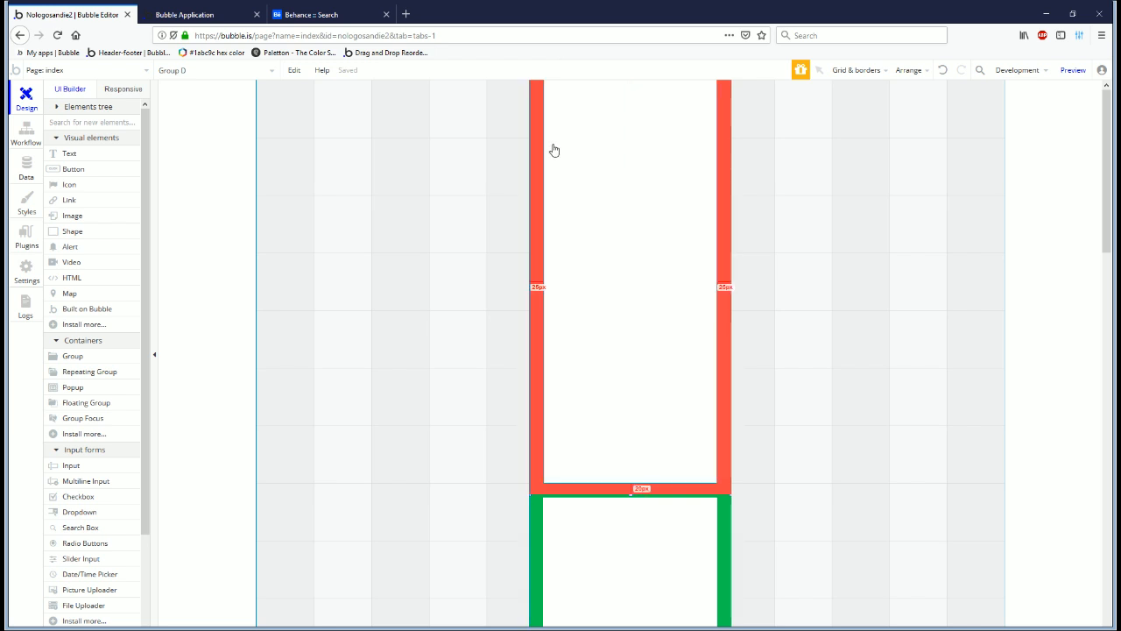
double_click(534, 127)
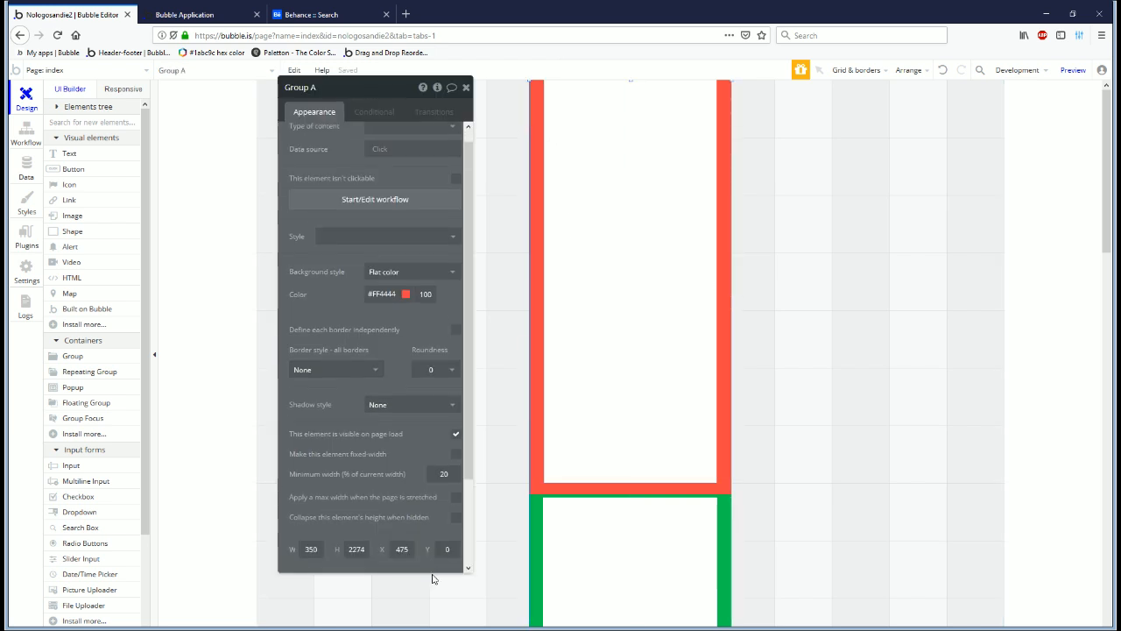
scroll(444, 503, "down", 1)
type("25")
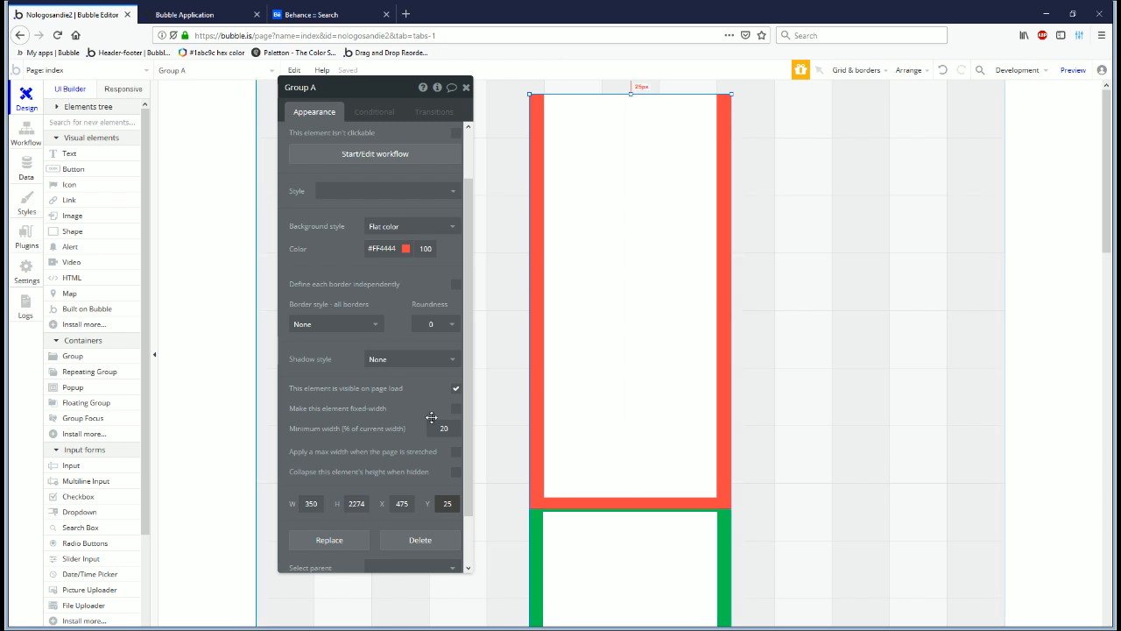
Step: Raise the orange group's top edge to Y 700, directly below the tall white card
left_click(536, 522)
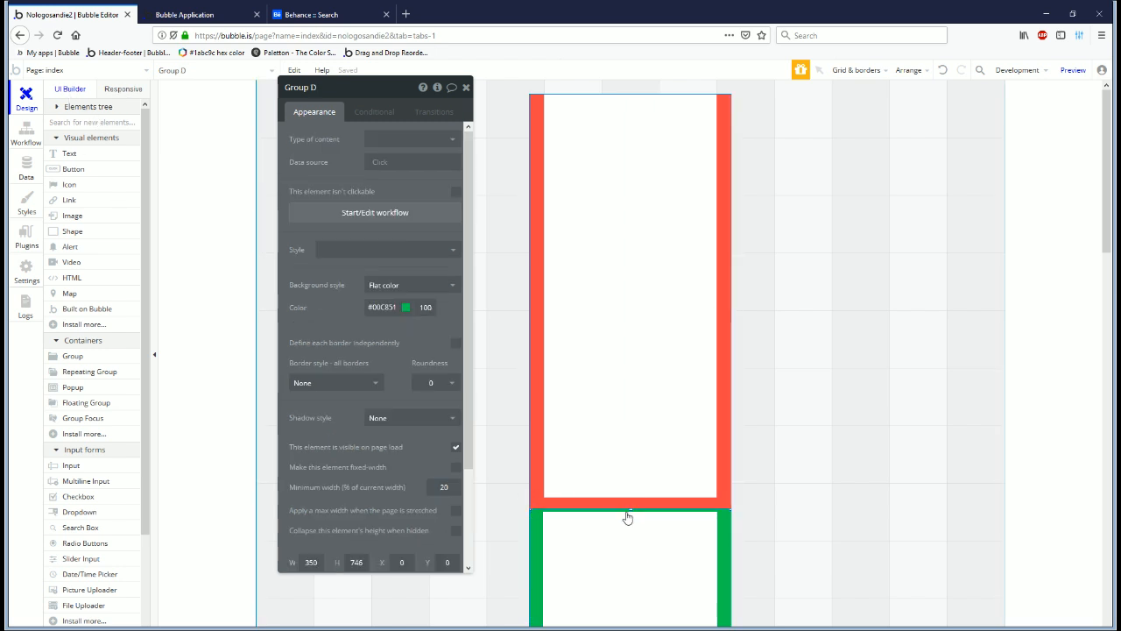
right_click(724, 528)
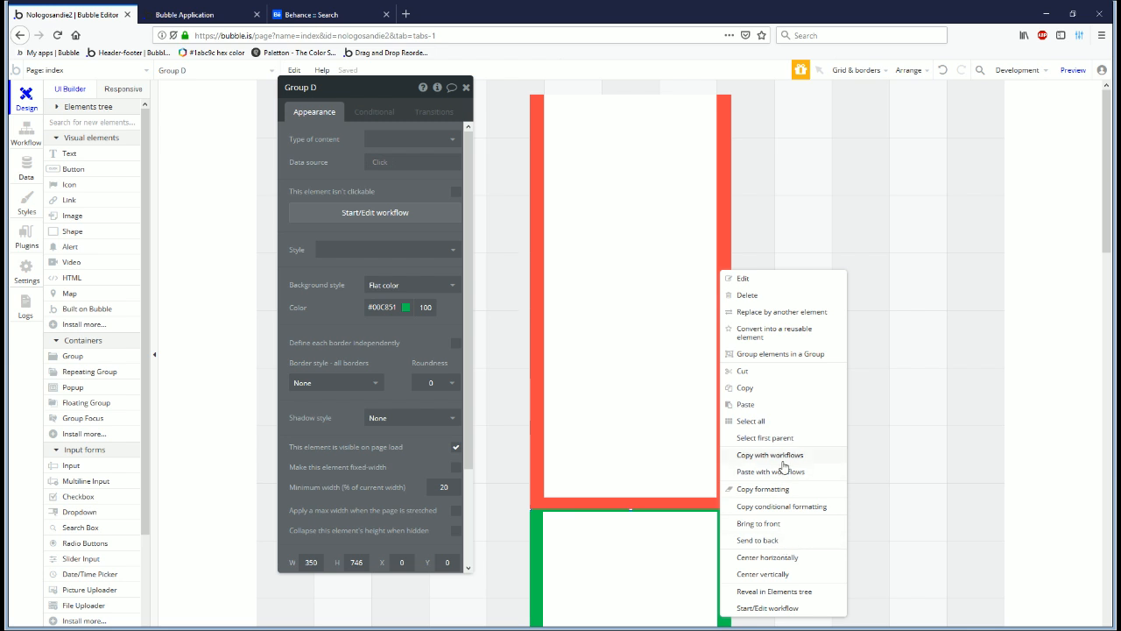
left_click(765, 437)
left_click_drag(631, 508, 633, 498)
left_click(911, 70)
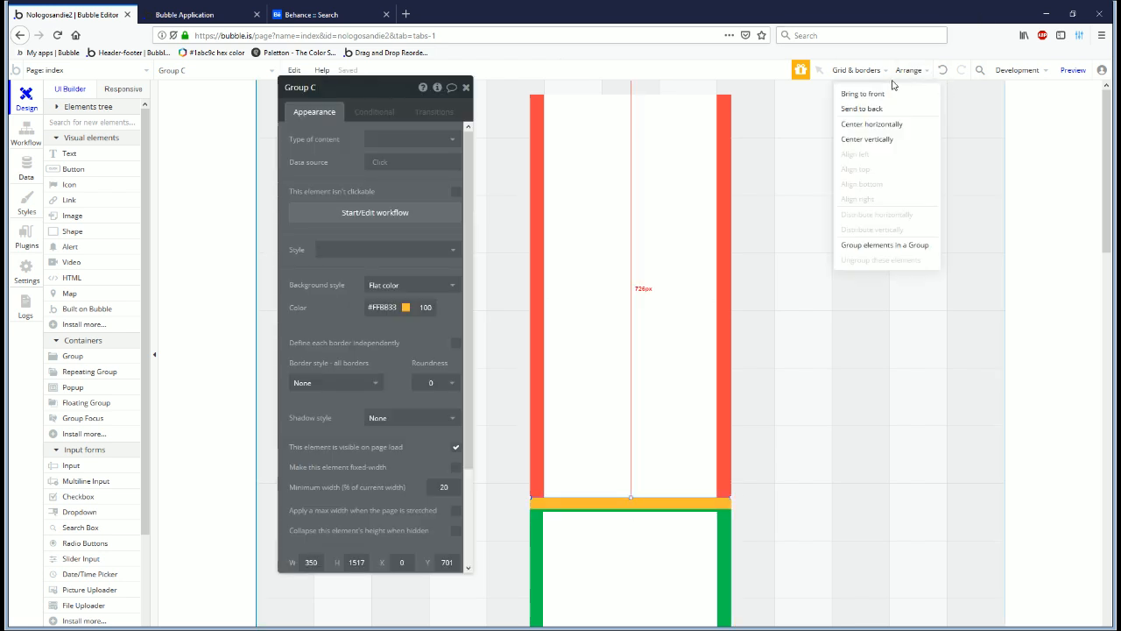
left_click(878, 74)
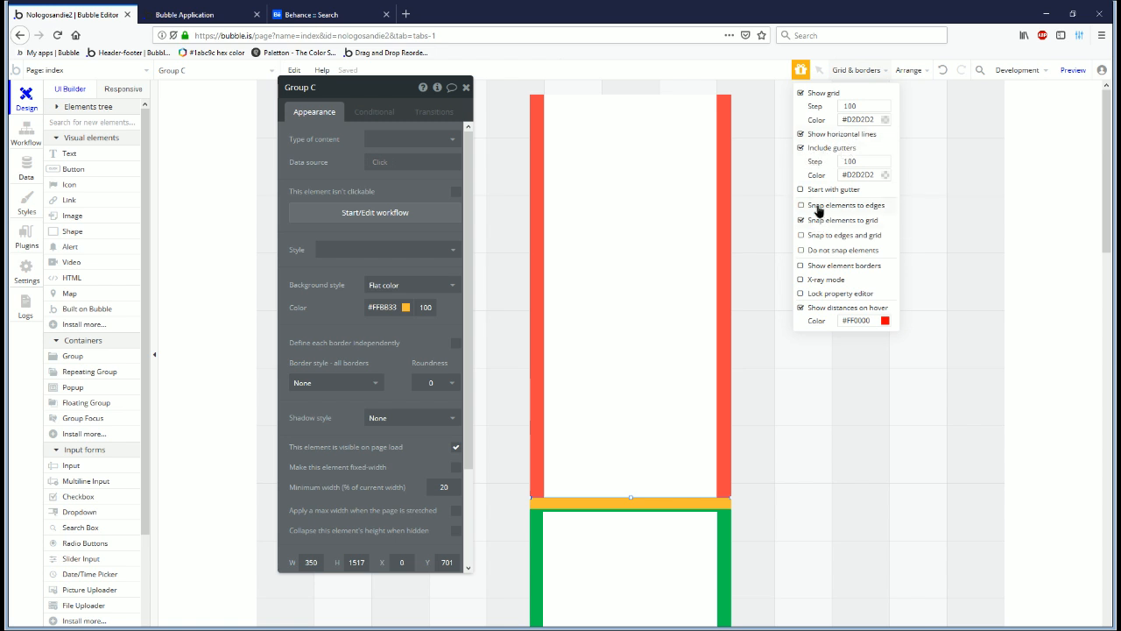
left_click_drag(630, 495, 626, 494)
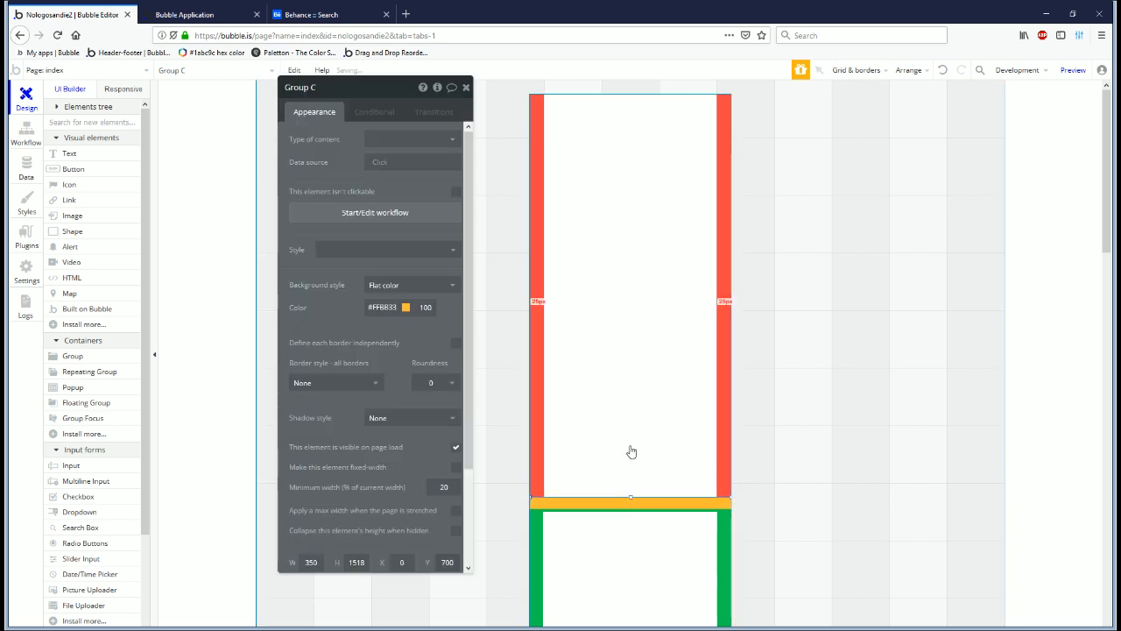
Step: Raise the green group's top edge to meet the bottom of the tall white card, making the group 766 high
scroll(631, 451, "down", 2)
left_click(720, 440)
left_click_drag(623, 393, 627, 379)
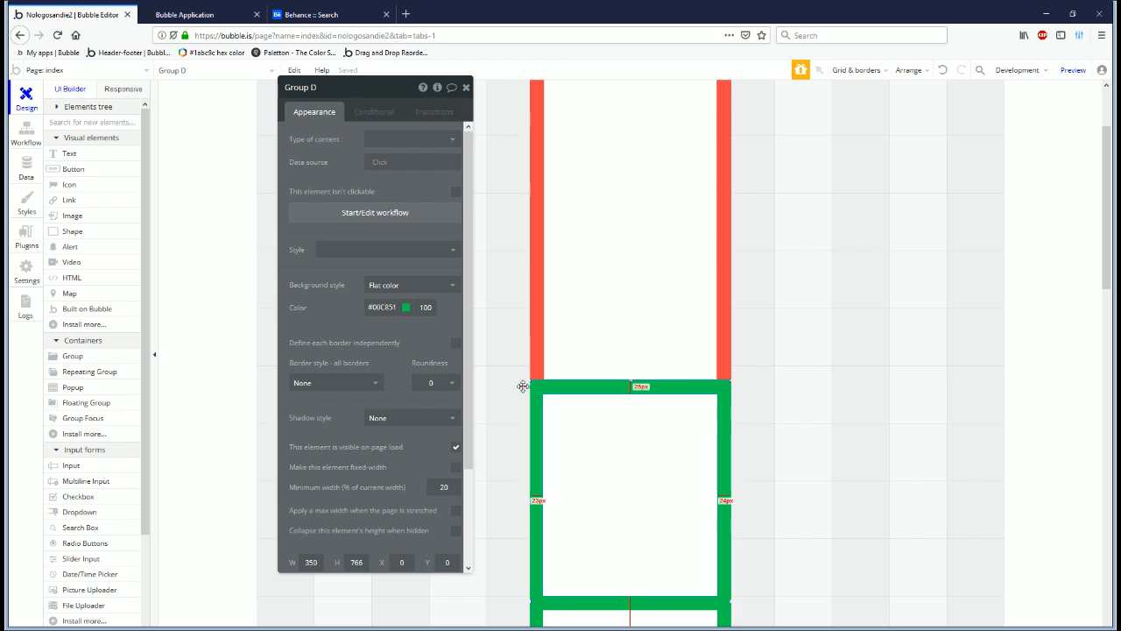
left_click(584, 355)
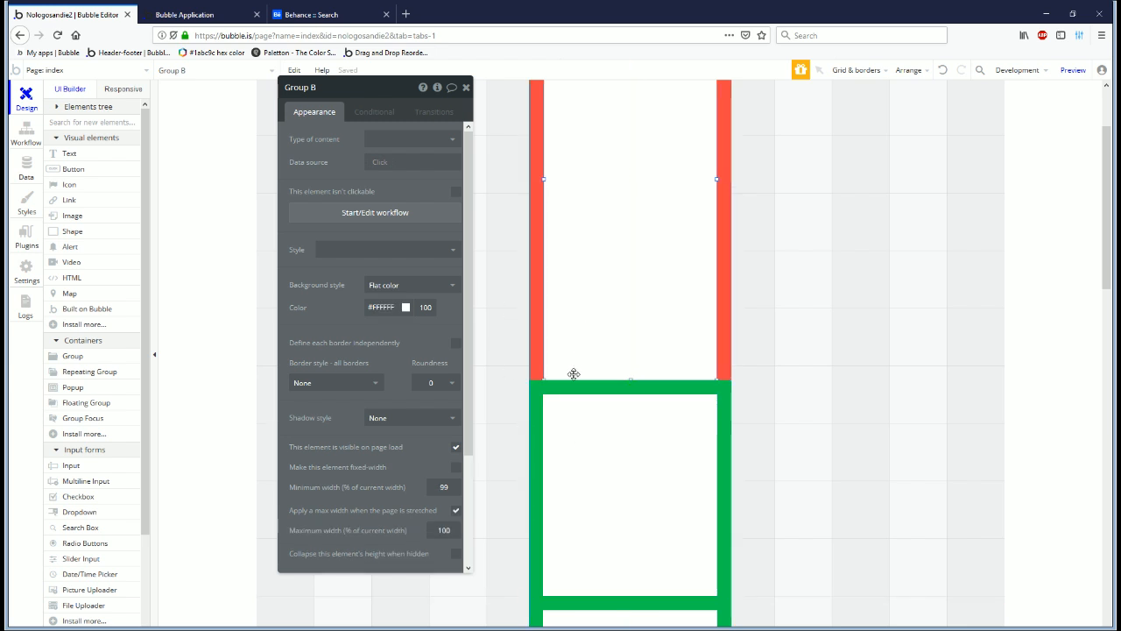
Step: Consult the Behance dashboard for card spacing, then check the spacing above and between the cards in the responsive view
left_click(246, 16)
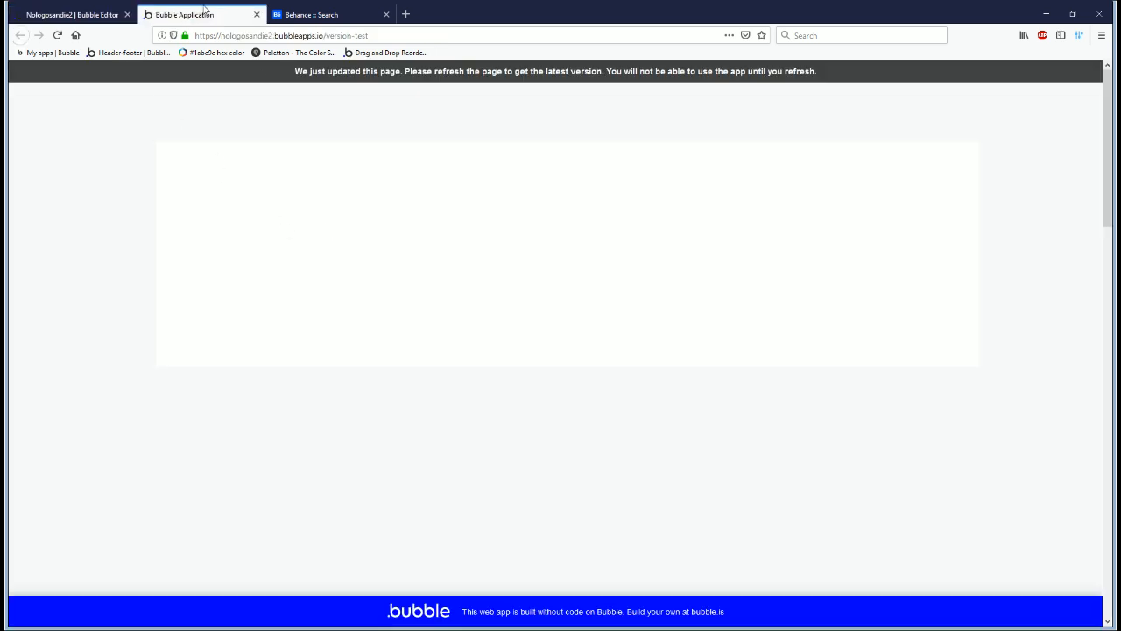
key("ctrl+Tab")
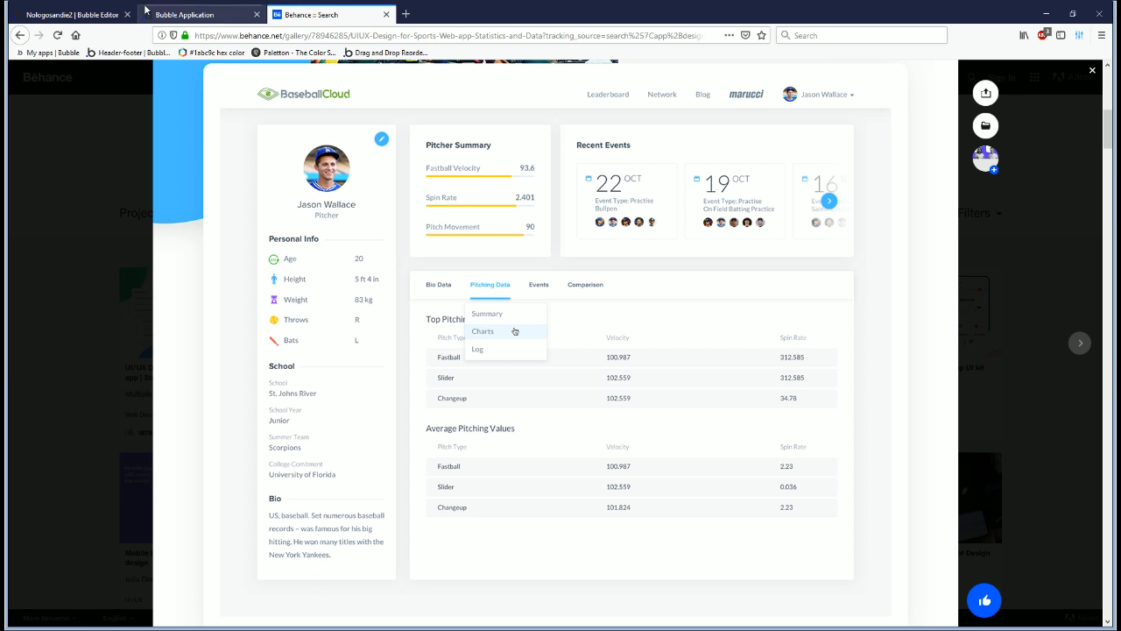
left_click(184, 14)
left_click(70, 14)
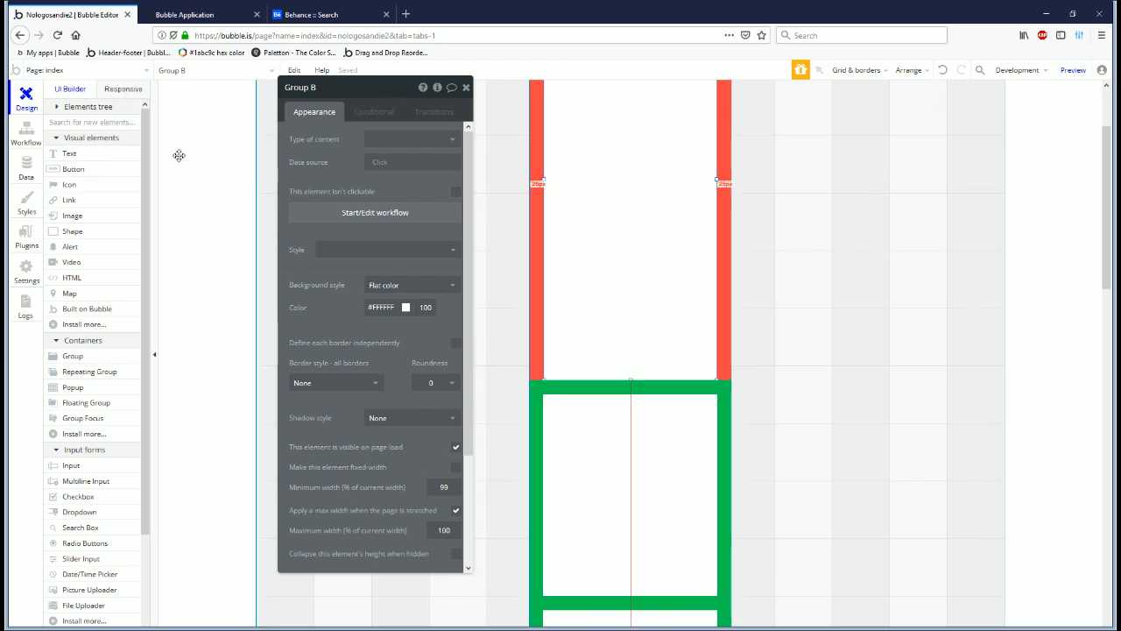
left_click(124, 90)
scroll(570, 421, "up", 3)
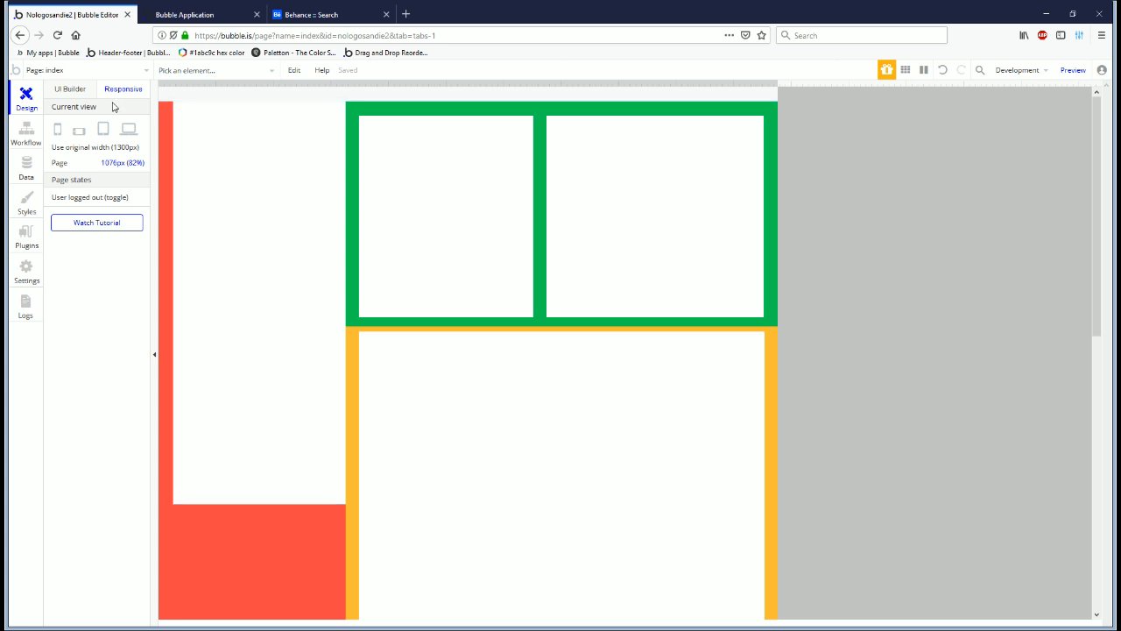
Step: Lower the top edges of the green and orange groups to the top of the first white card in the green group
left_click(72, 90)
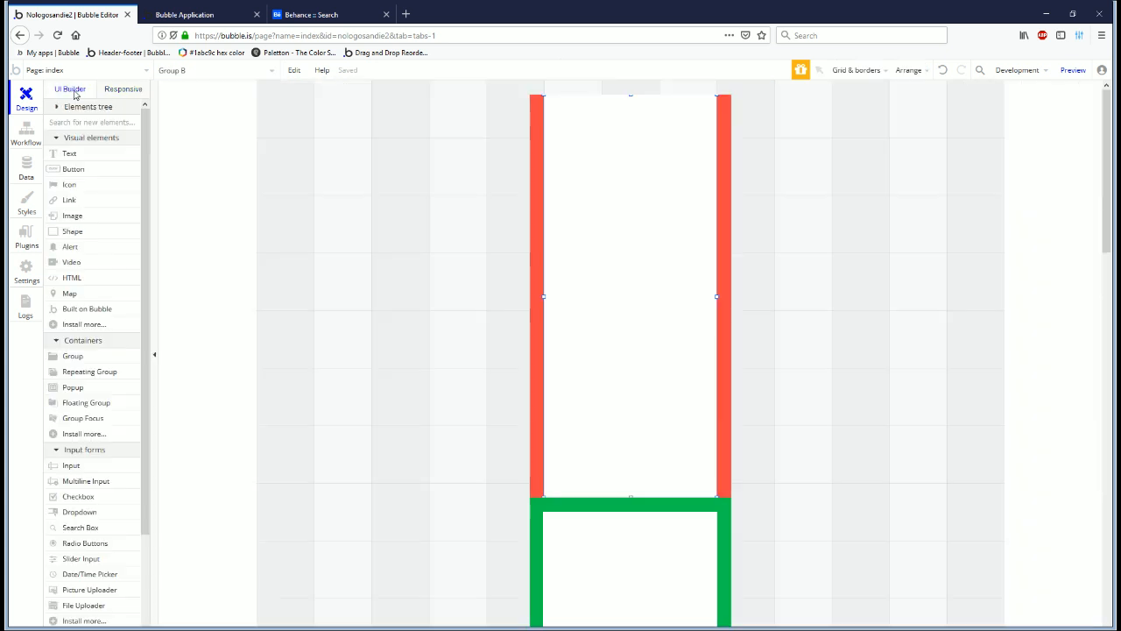
left_click(616, 509)
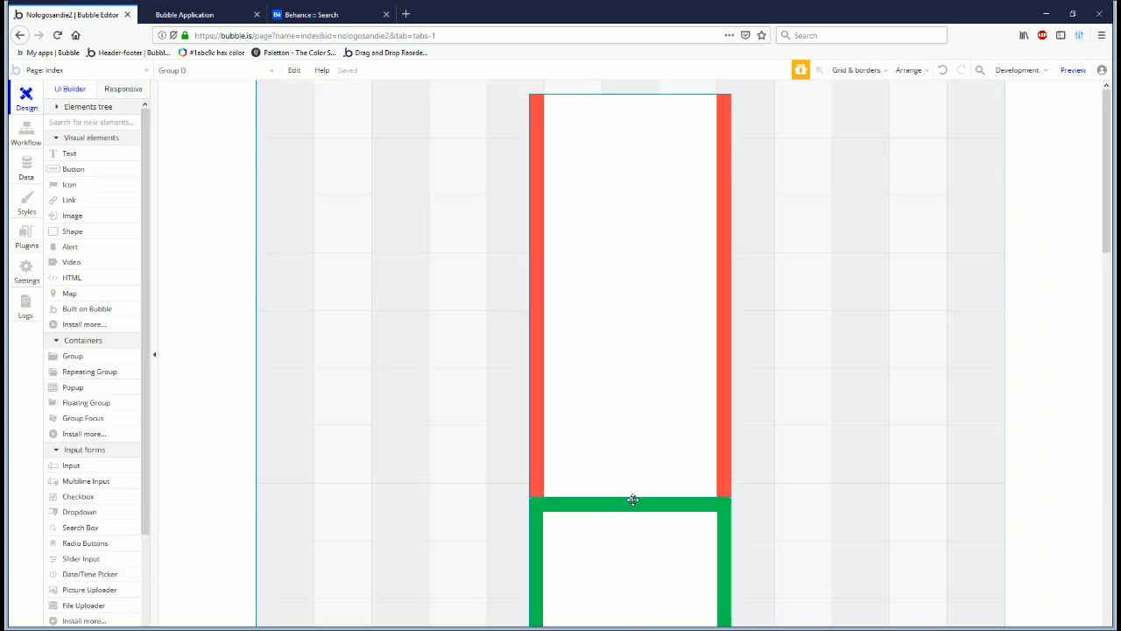
left_click_drag(631, 497, 633, 512)
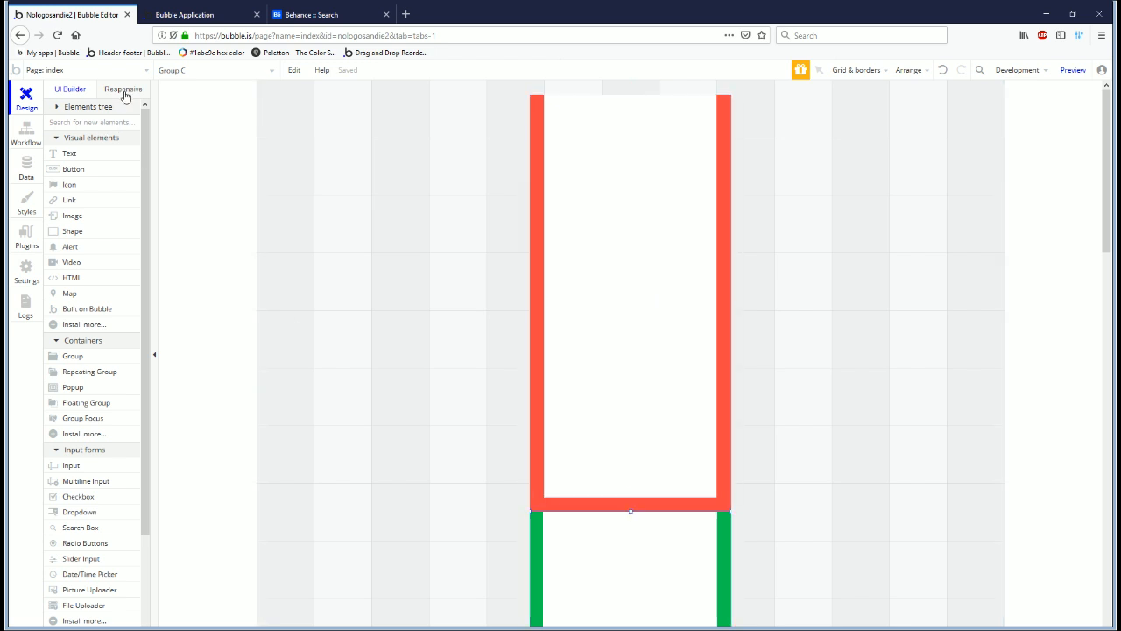
Step: Review the alignment of the cards in the responsive view down the whole page and at about 1332 px wide
left_click(124, 90)
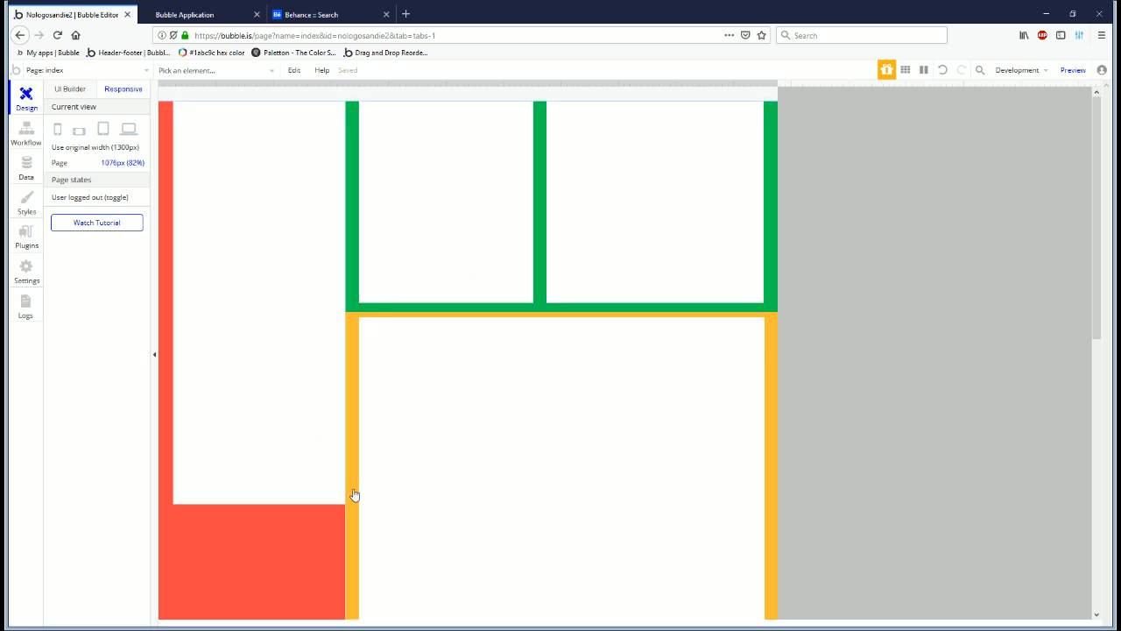
scroll(569, 436, "down", 4)
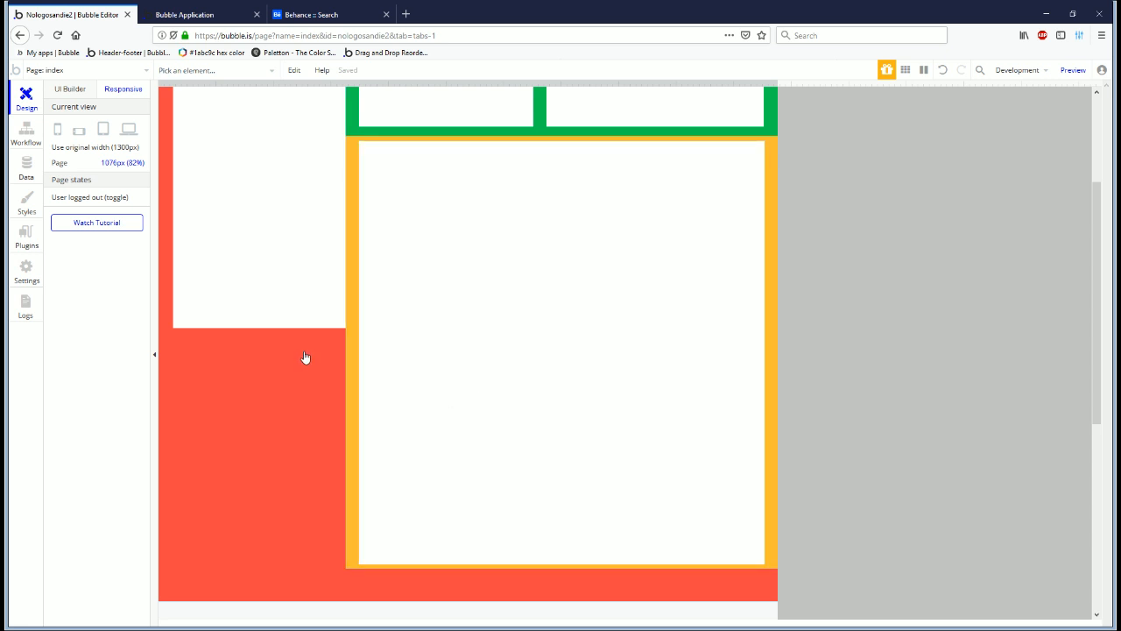
scroll(307, 354, "up", 4)
left_click_drag(753, 82, 925, 122)
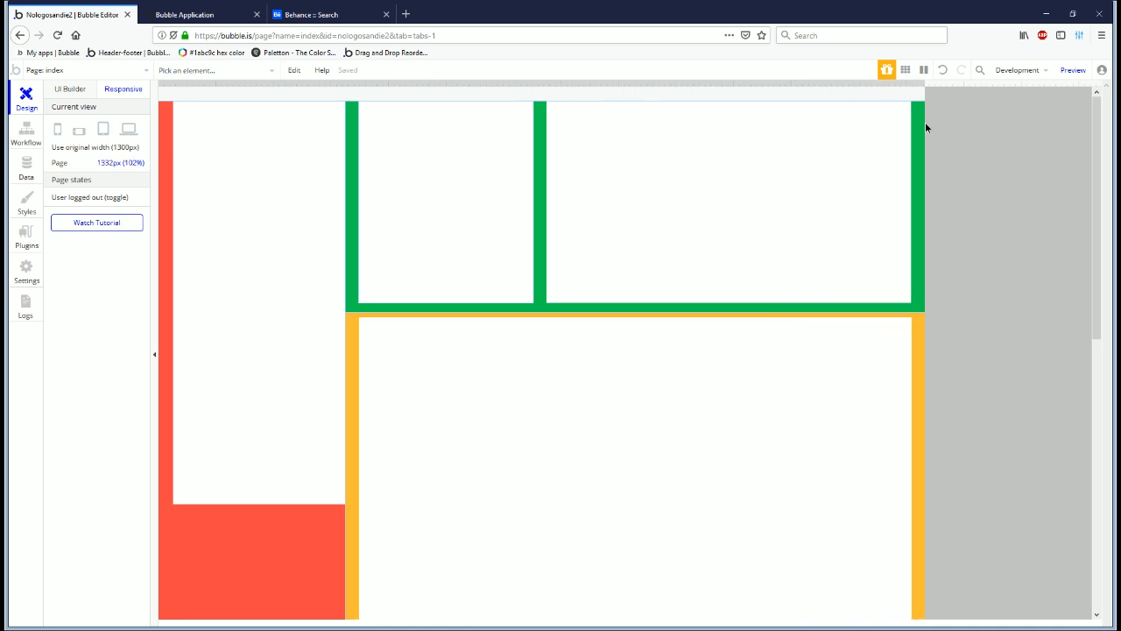
Step: Set the orange group's minimum width to 99%, then test the page at about 633 px and 889 px wide
left_click(920, 333)
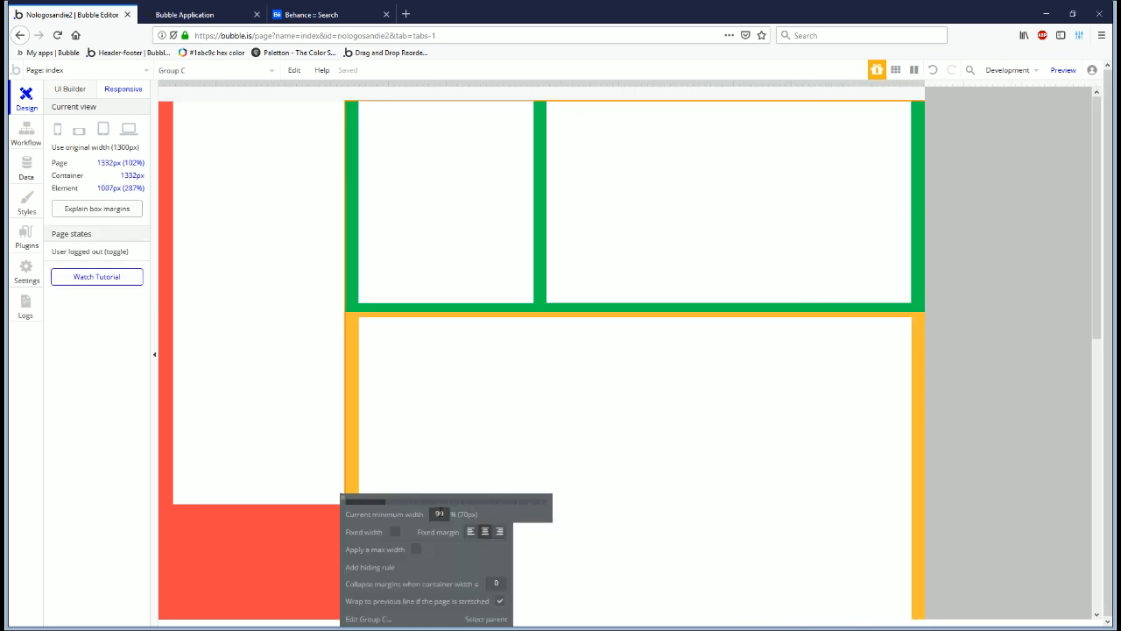
left_click(283, 523)
scroll(283, 522, "down", 3)
left_click_drag(926, 83, 523, 98)
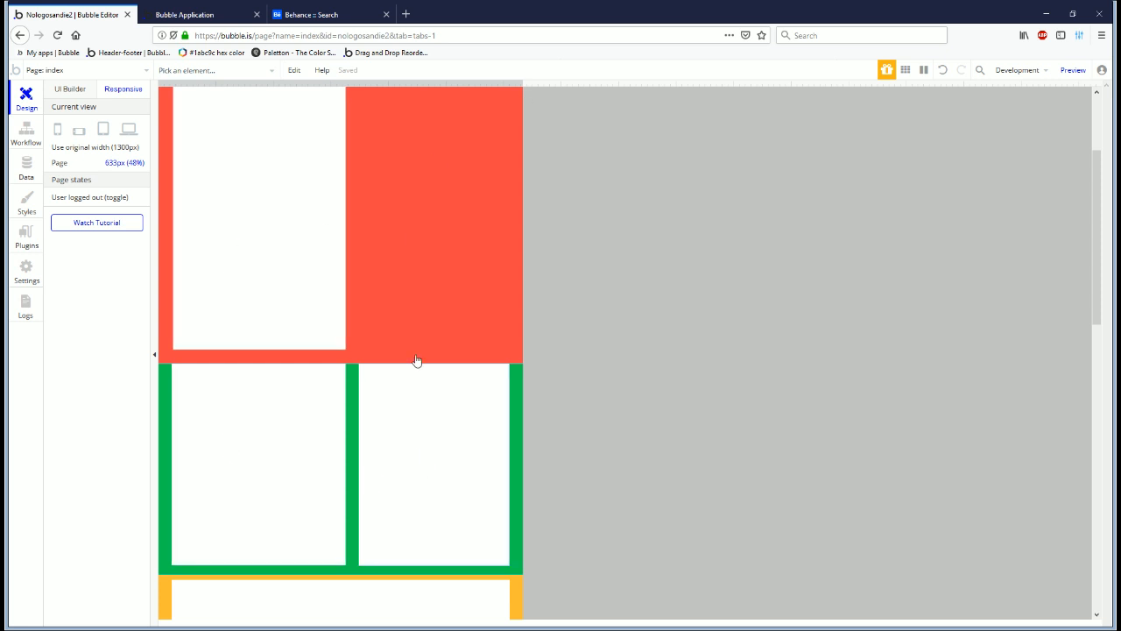
left_click_drag(523, 84, 651, 125)
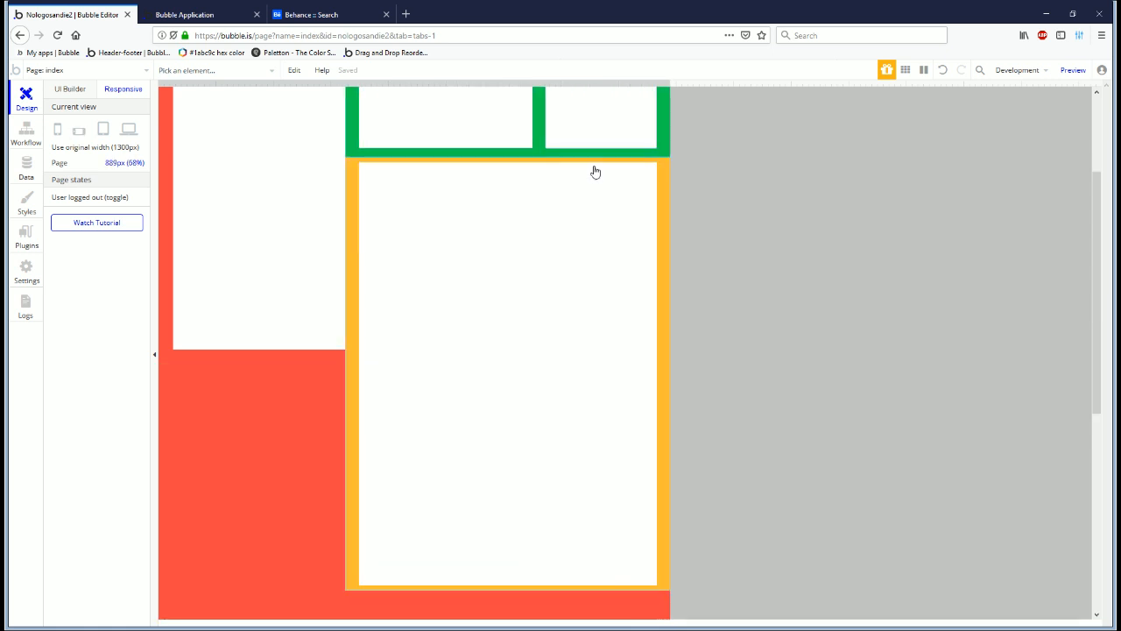
Step: Raise the minimum width of the second white card in the green group, then test the page at about 944, 1570 and 951 px wide
left_click(578, 135)
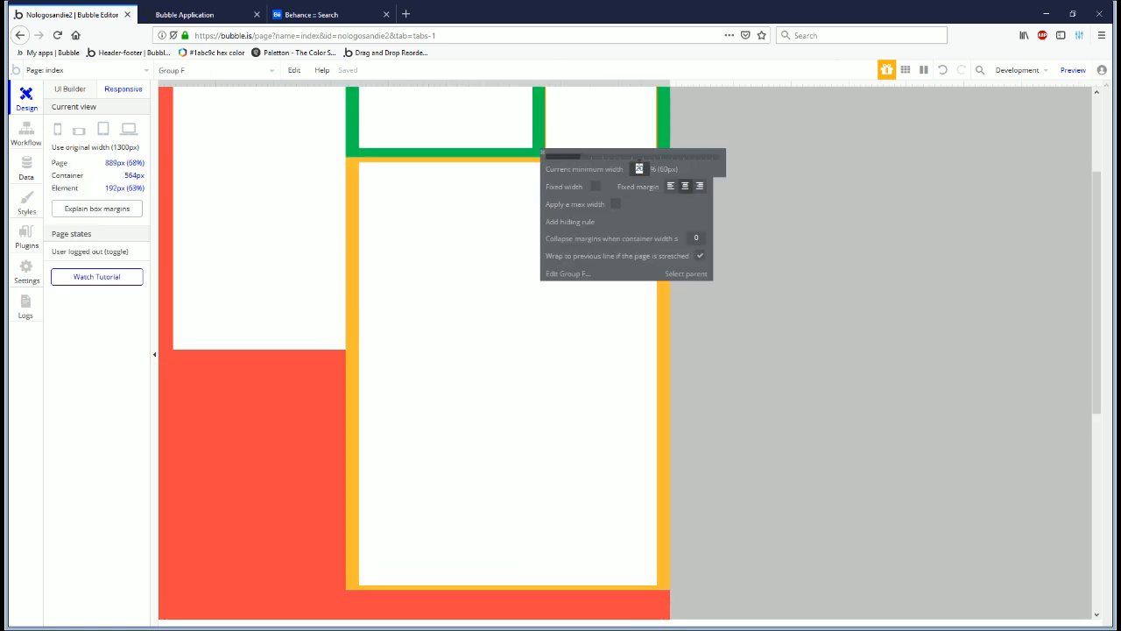
left_click_drag(670, 123, 704, 183)
left_click(331, 379)
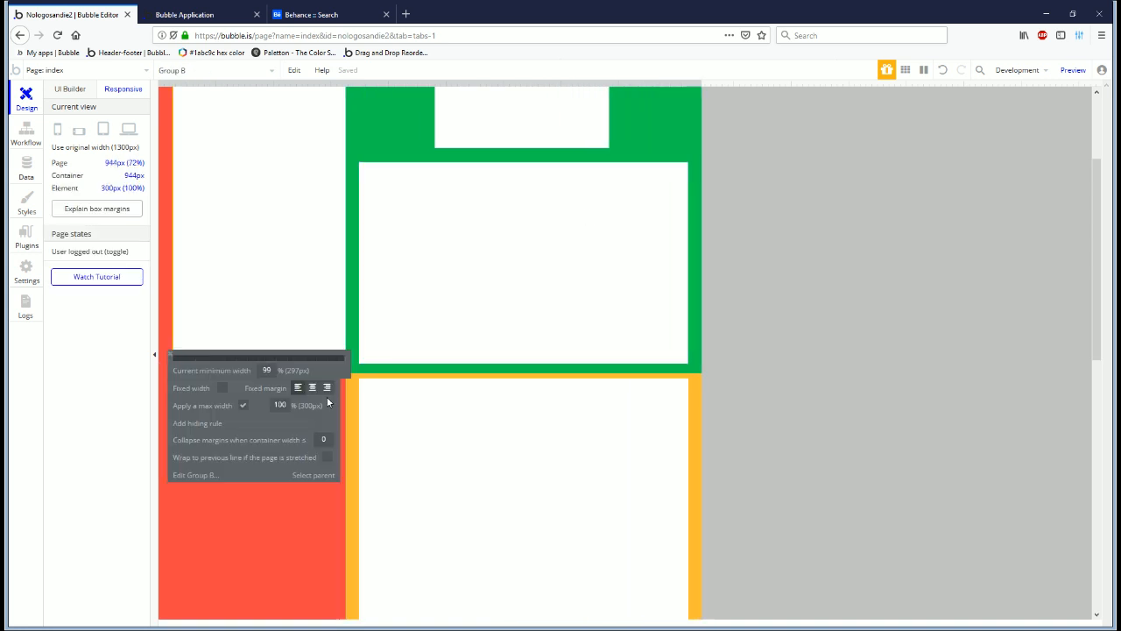
left_click_drag(700, 102, 969, 201)
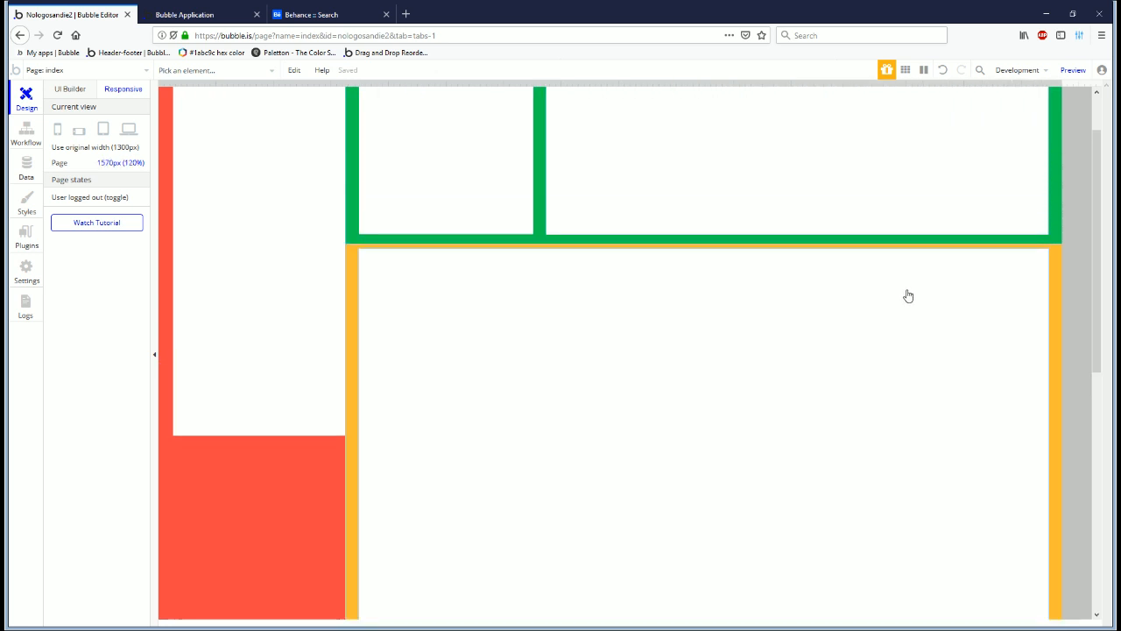
left_click_drag(1069, 92, 707, 120)
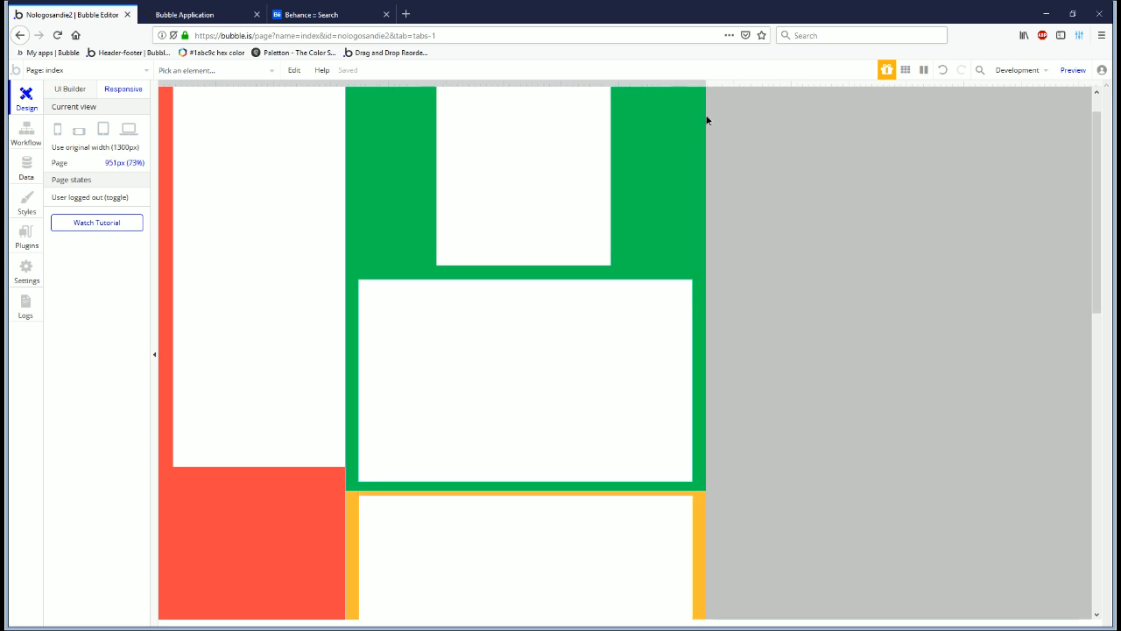
Step: Test the page at about 654 px wide and review how the red, green and orange groups stack
left_click_drag(706, 97, 536, 103)
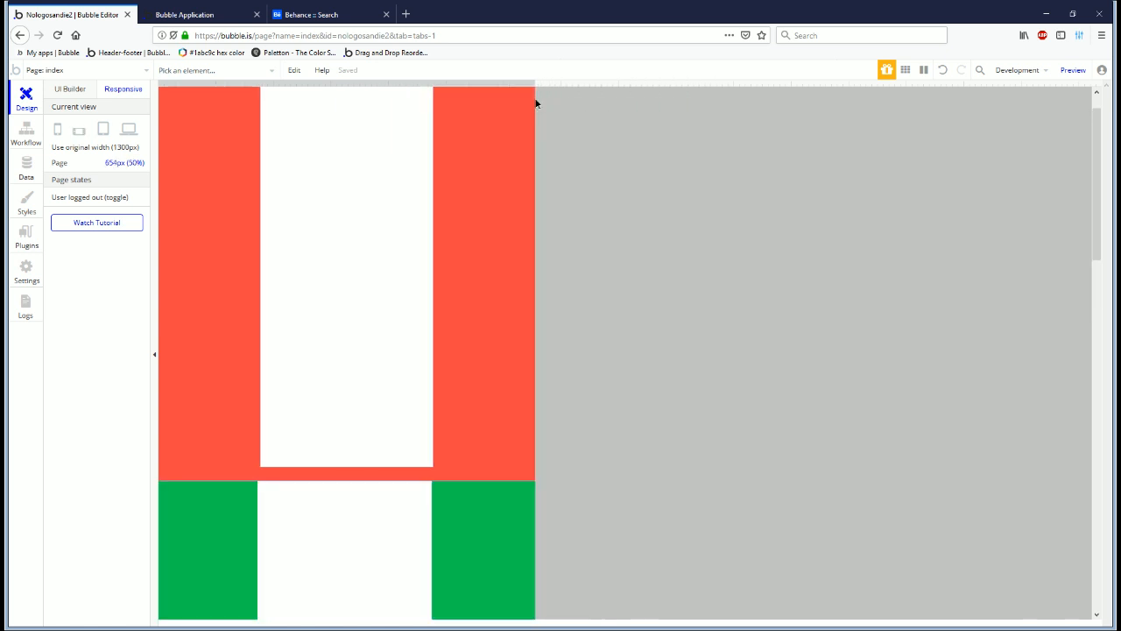
scroll(452, 230, "down", 5)
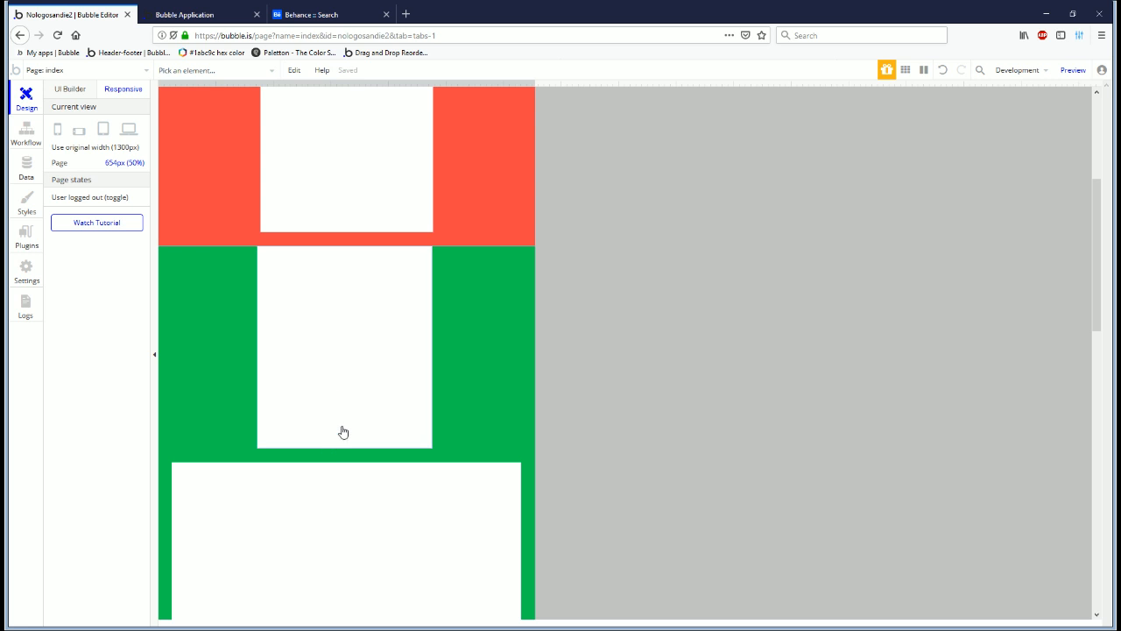
scroll(397, 447, "down", 7)
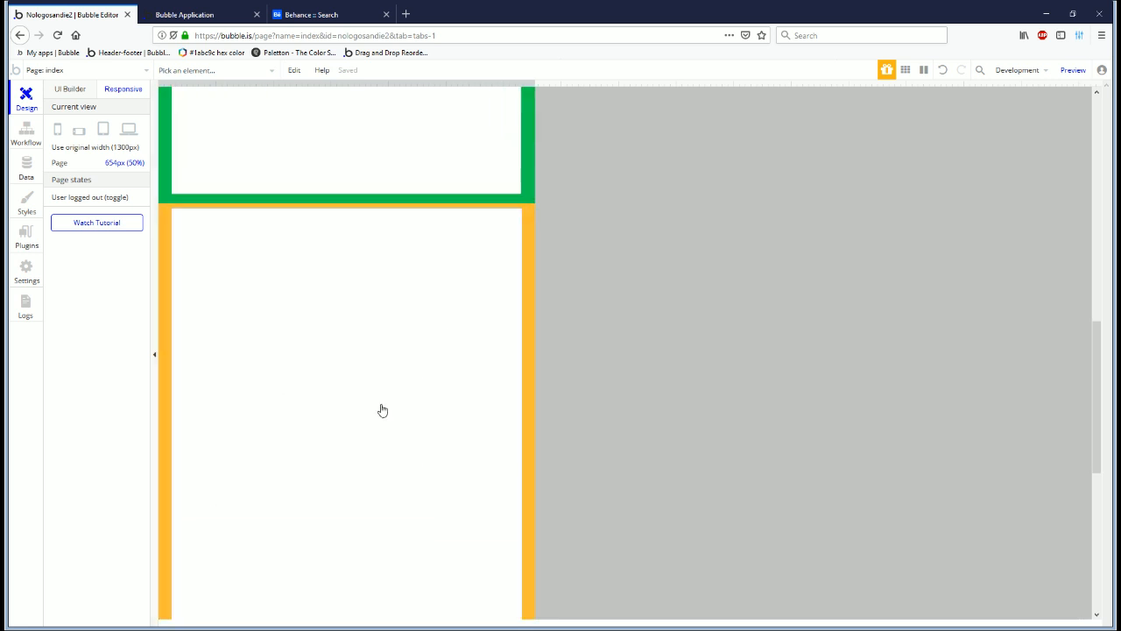
scroll(378, 376, "up", 10)
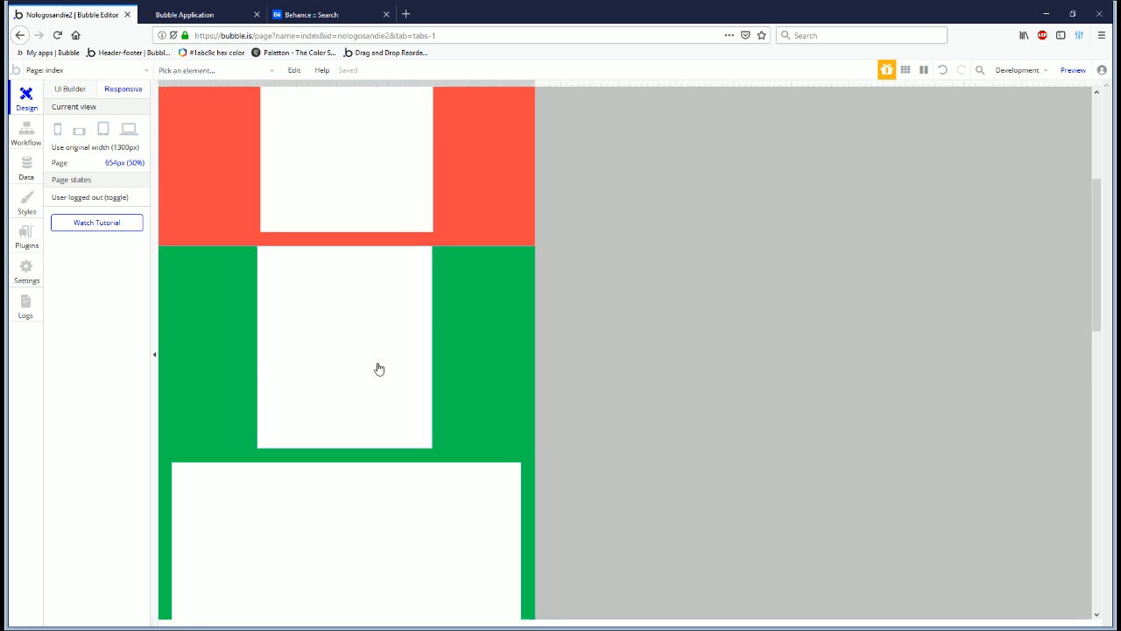
Step: Check the tabbed pitching data card in the Behance reference design, then return to the Bubble editor
left_click(221, 9)
left_click(94, 11)
left_click(309, 11)
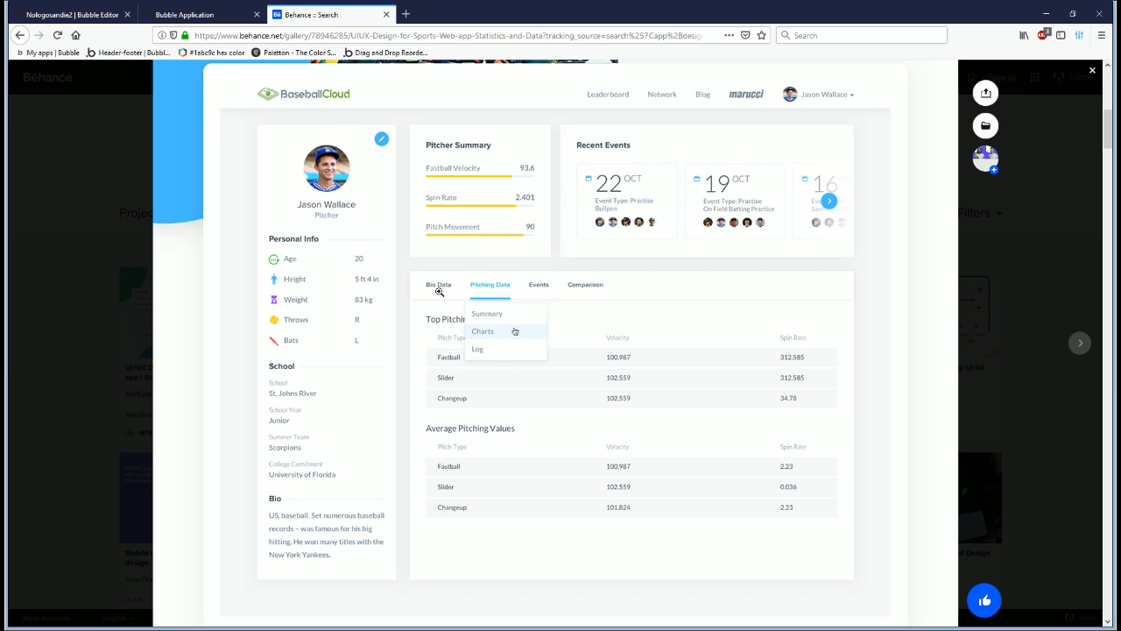
left_click(79, 14)
scroll(312, 373, "down", 5)
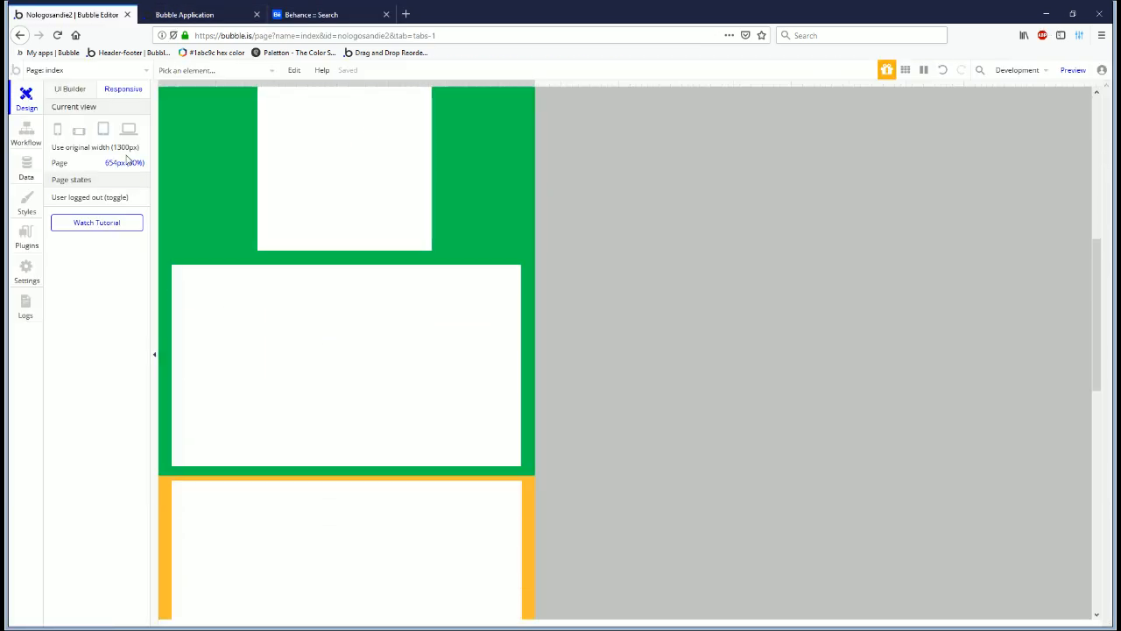
Step: Extend the bottom edge of the outer red group well below the orange group
left_click(70, 89)
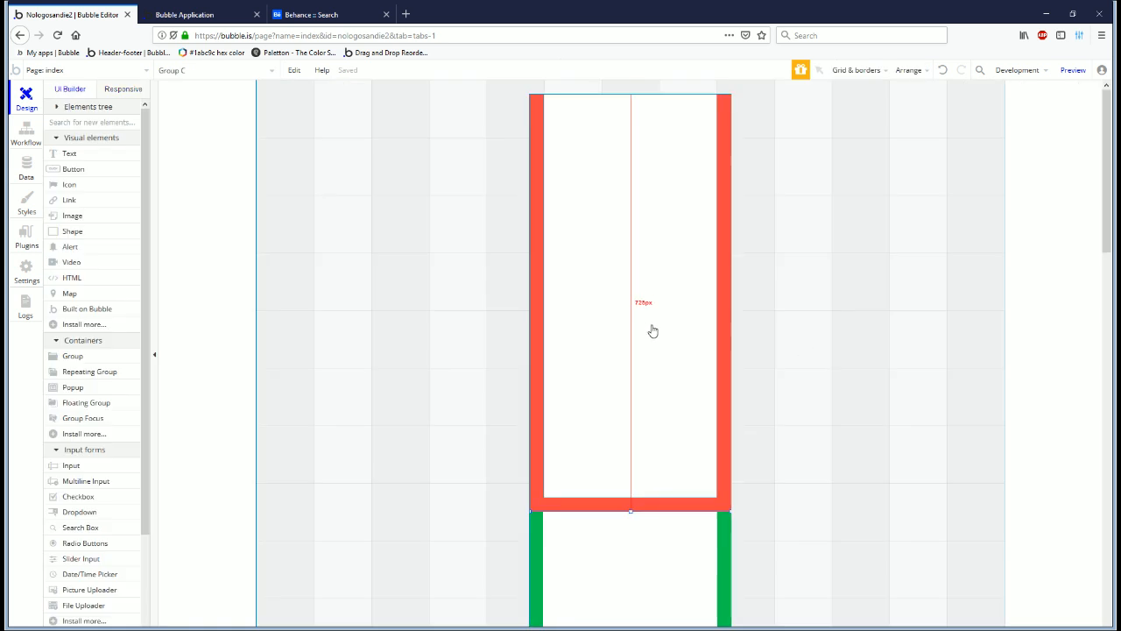
left_click_drag(1107, 201, 1094, 485)
left_click(584, 460)
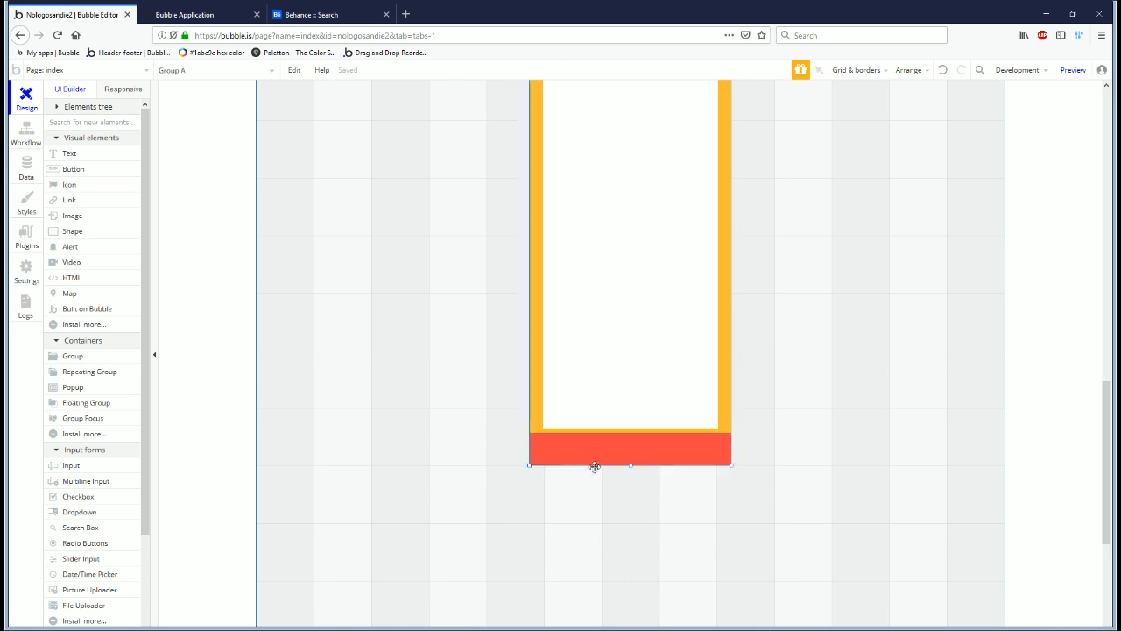
left_click_drag(630, 465, 631, 626)
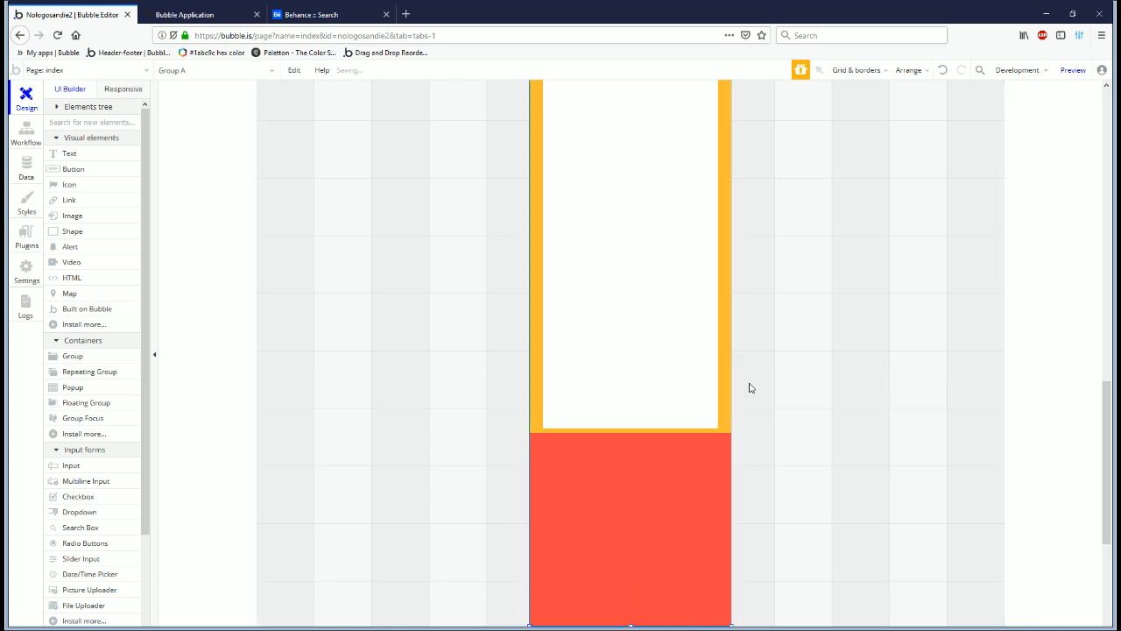
Step: Extend the orange group's bottom edge below its white card, keeping a narrow strip of the outer red group beneath it
scroll(749, 387, "down", 3)
left_click(628, 175)
left_click_drag(628, 175, 628, 458)
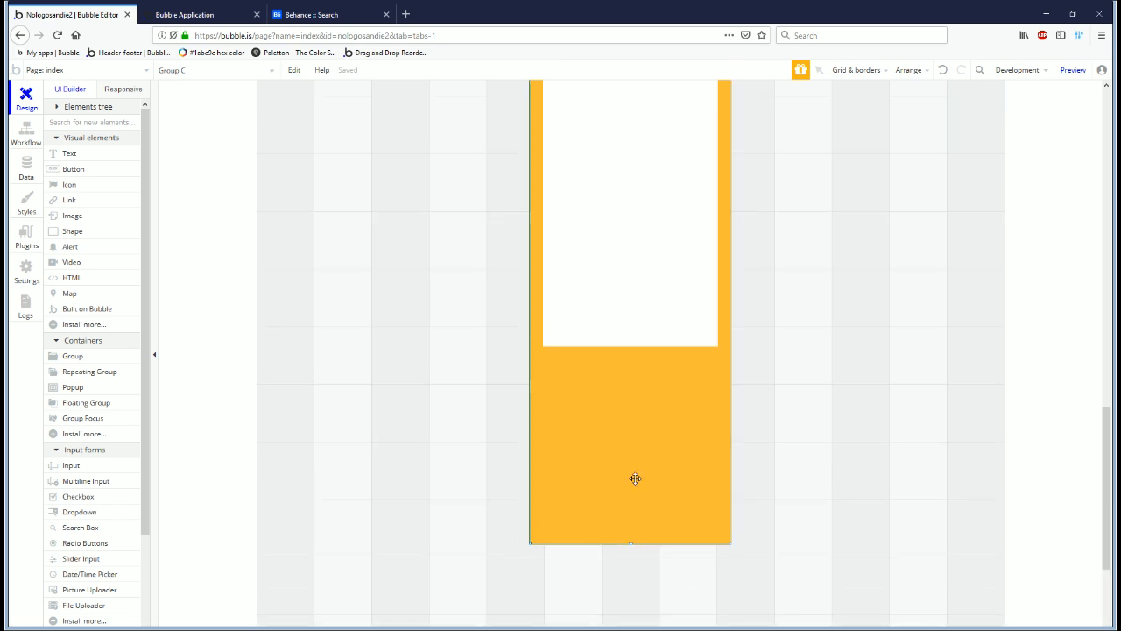
left_click_drag(630, 544, 630, 528)
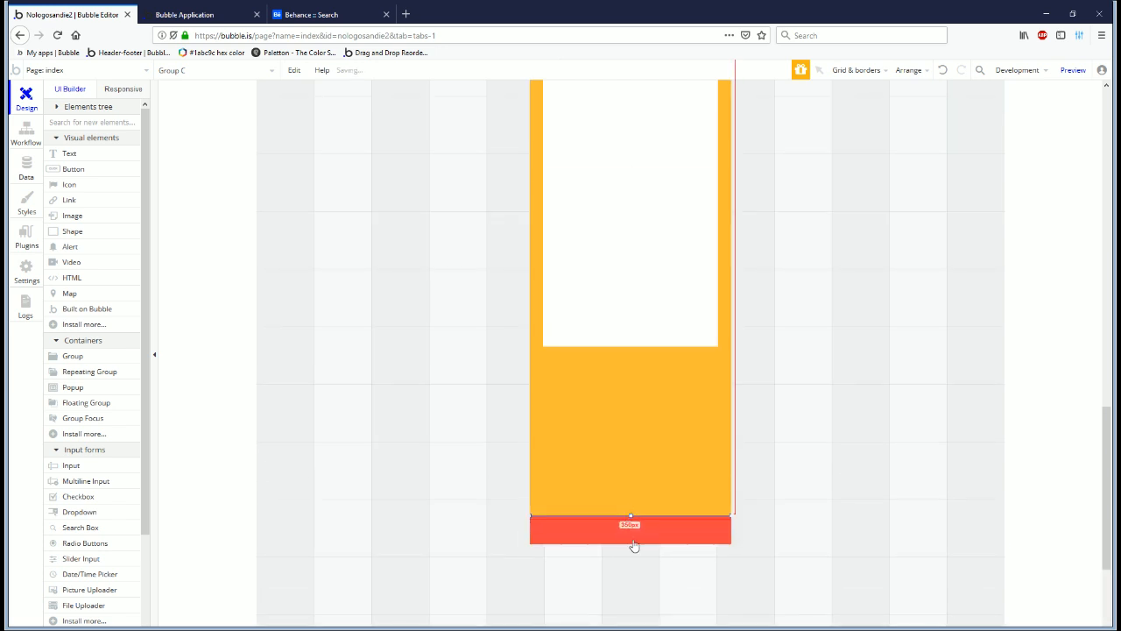
Step: Draw a group in the orange group's white card, 304 px wide and 402 px high, at X 0, Y 0
scroll(627, 514, "up", 4)
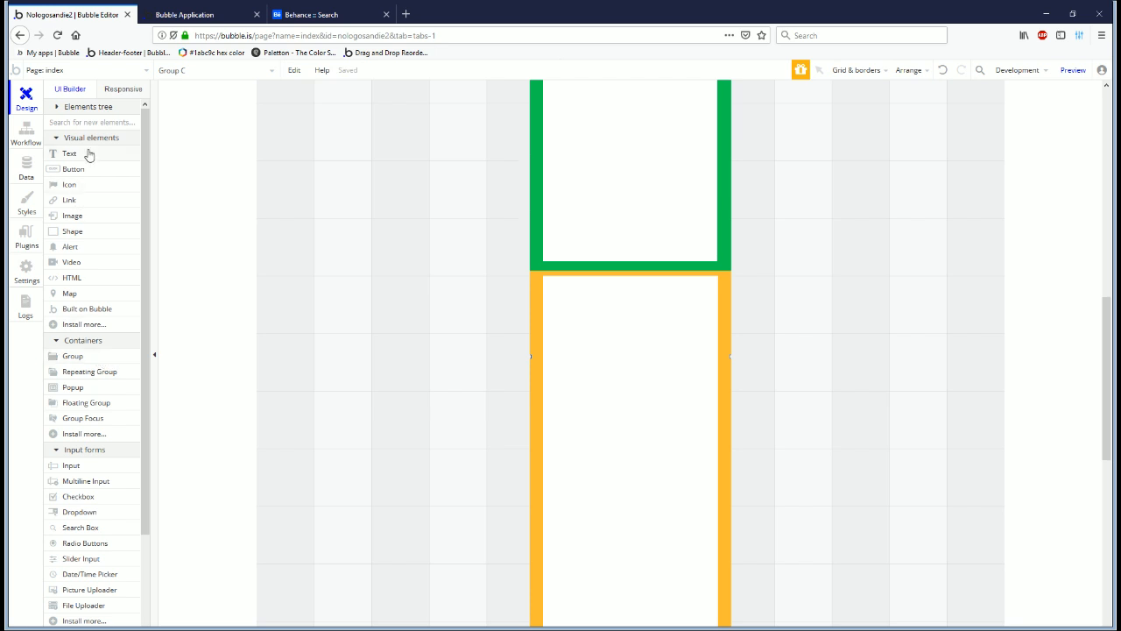
left_click(92, 357)
left_click_drag(556, 281, 693, 391)
left_click_drag(693, 336, 841, 343)
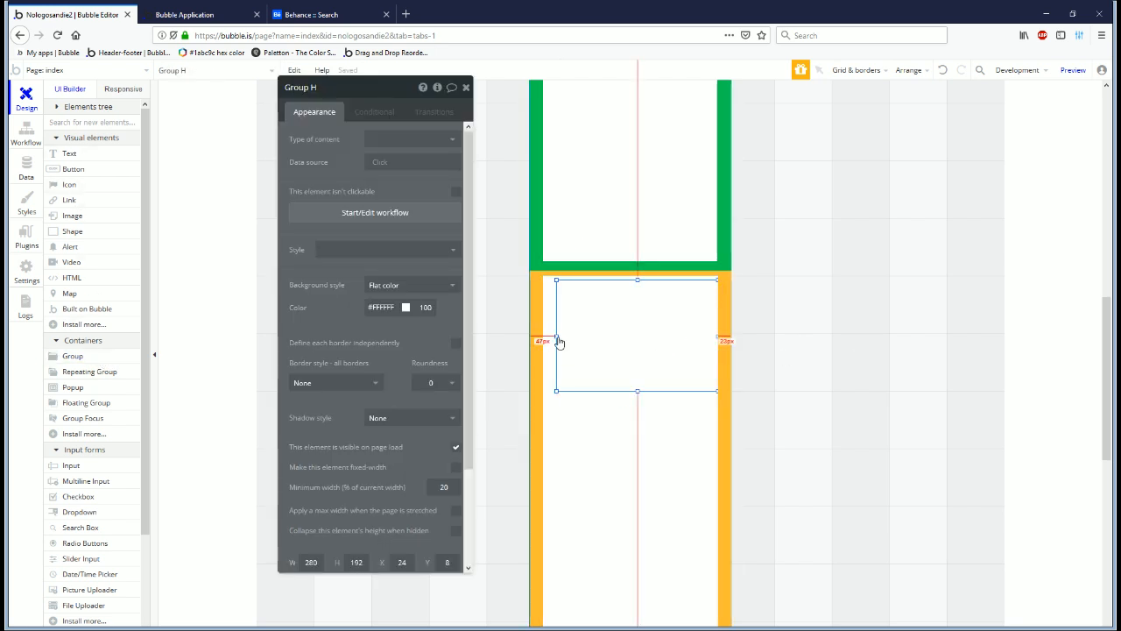
left_click_drag(558, 335, 543, 334)
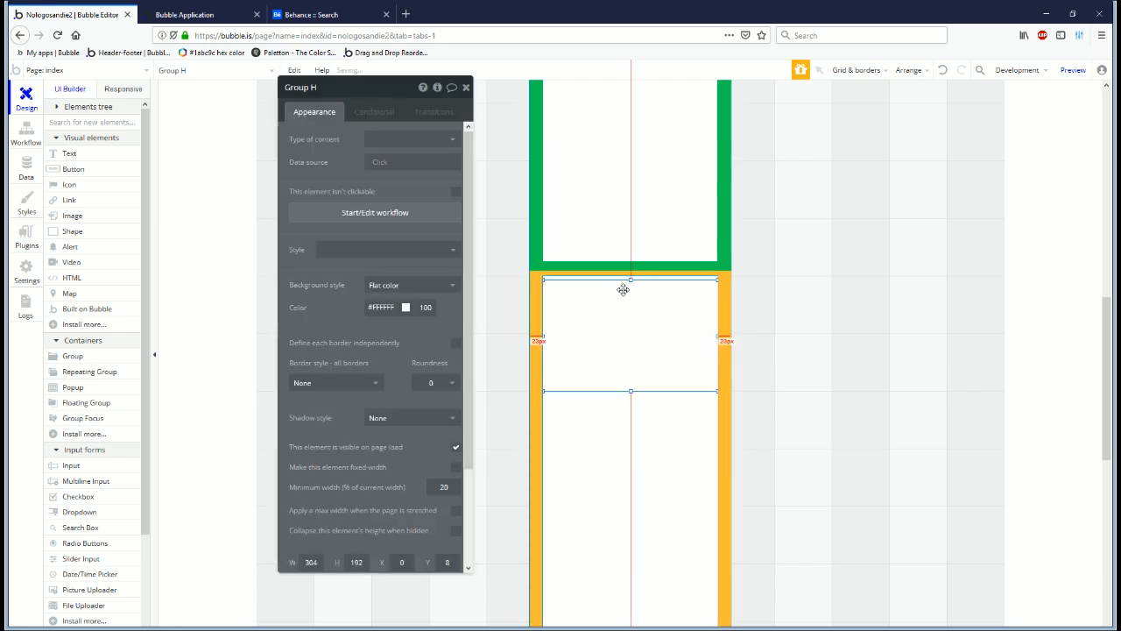
left_click_drag(631, 277, 631, 255)
left_click_drag(631, 392, 631, 507)
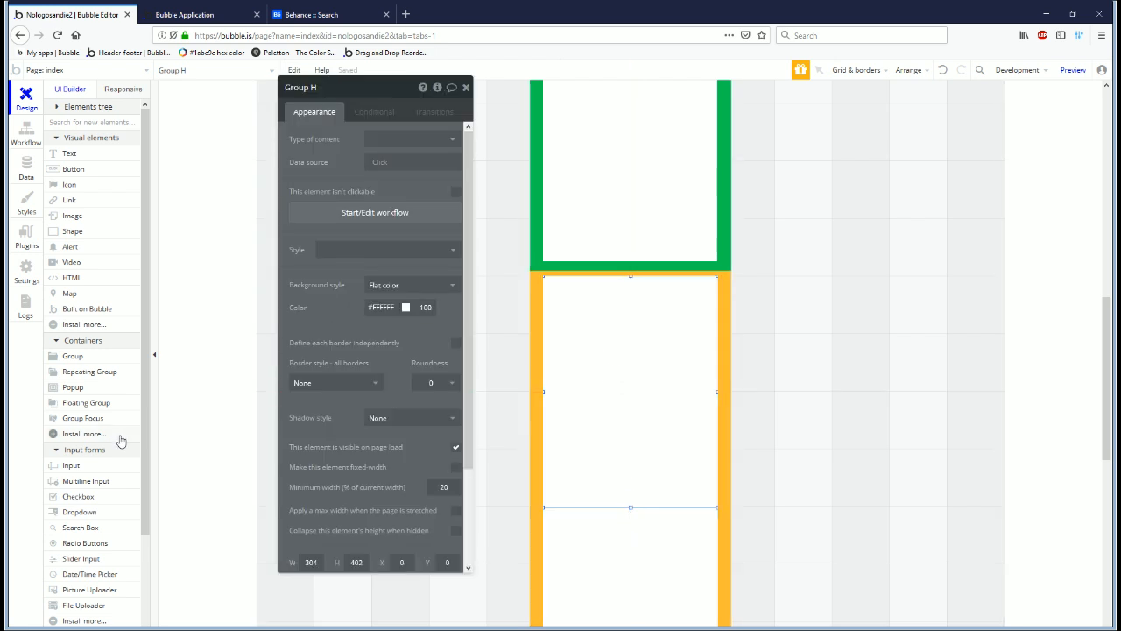
Step: Draw a bar-shaped group inside the new 402 px high group, 304 px wide and 45 px high, at X 0, Y 0
left_click(78, 358)
left_click_drag(600, 312, 684, 337)
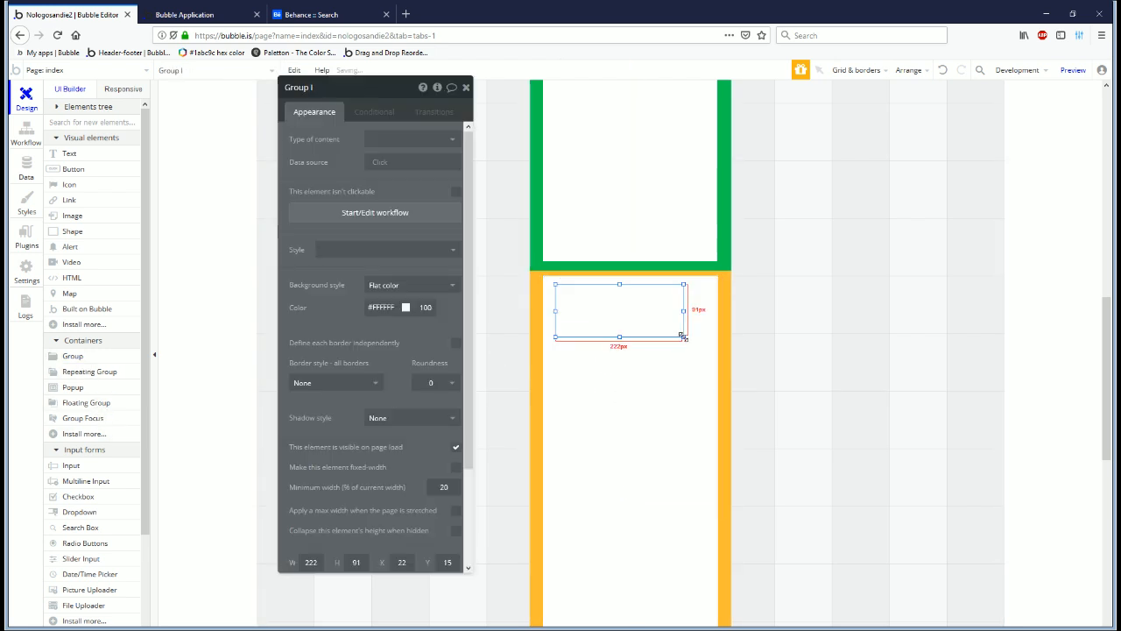
mouse_move(555, 310)
left_mouse_down()
mouse_move(531, 309)
mouse_move(542, 310)
left_mouse_up()
left_click_drag(682, 310, 718, 310)
left_click_drag(624, 308, 622, 322)
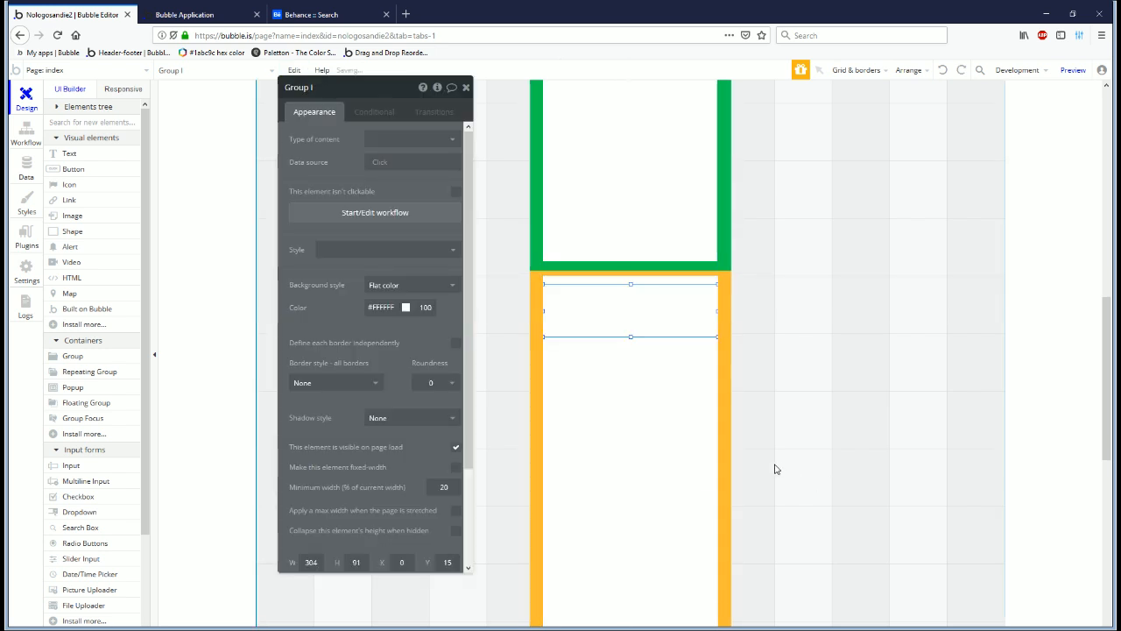
type("0")
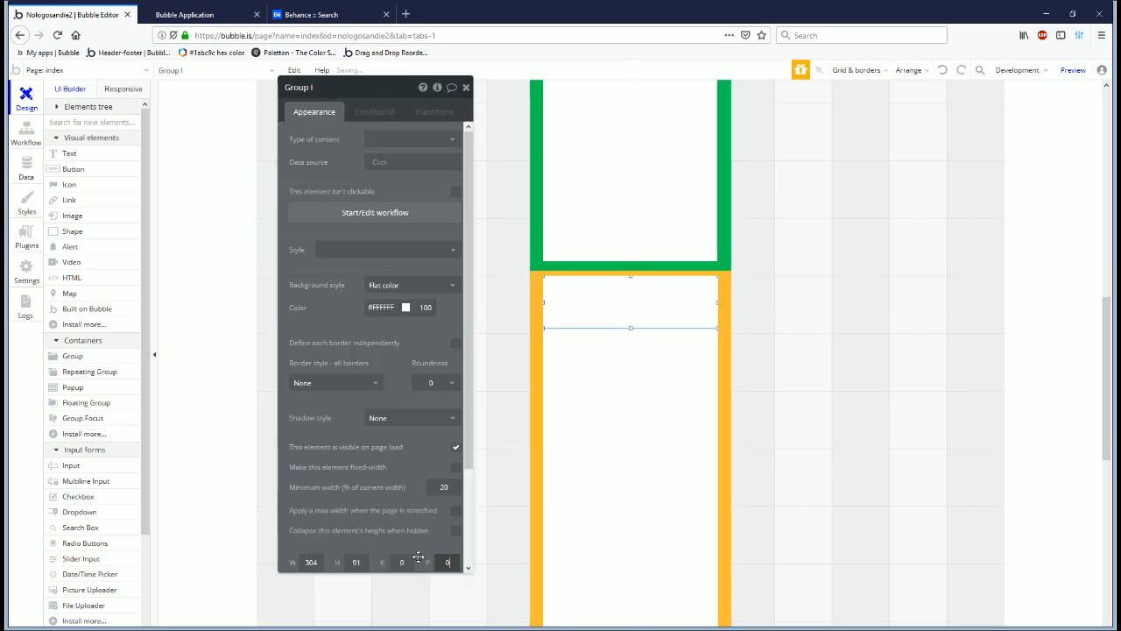
left_click(359, 564)
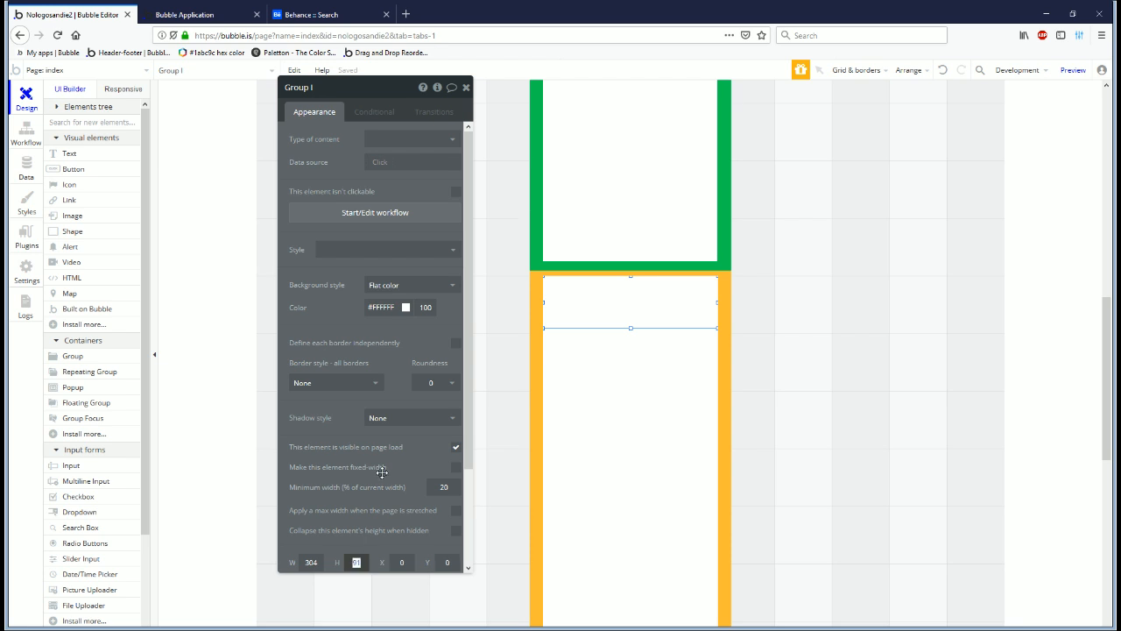
type("30")
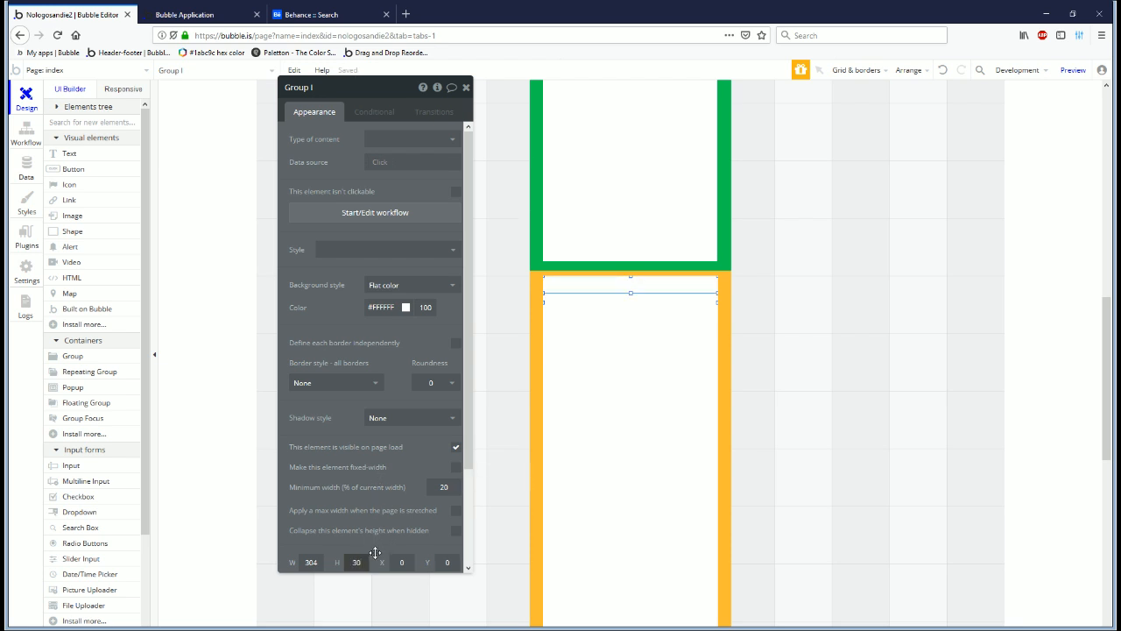
type("45")
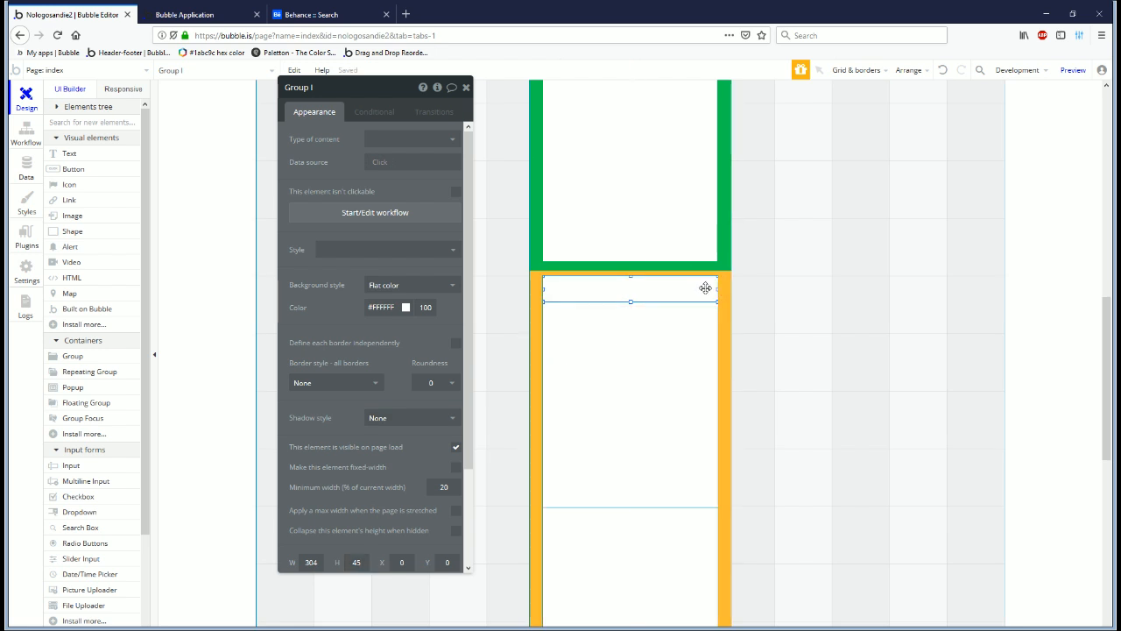
Step: Narrow the 45 px high bar to 253 px, duplicate it and colour the copy purple
left_click_drag(717, 290, 610, 324)
left_click(611, 294)
left_click(392, 293)
left_click(412, 306)
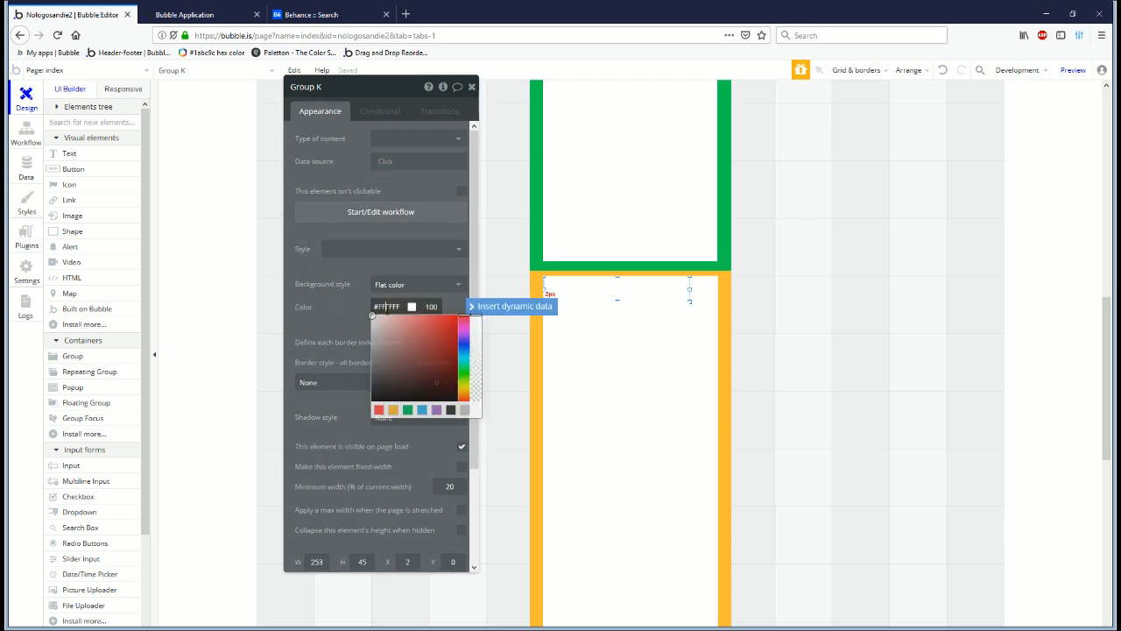
left_click(407, 410)
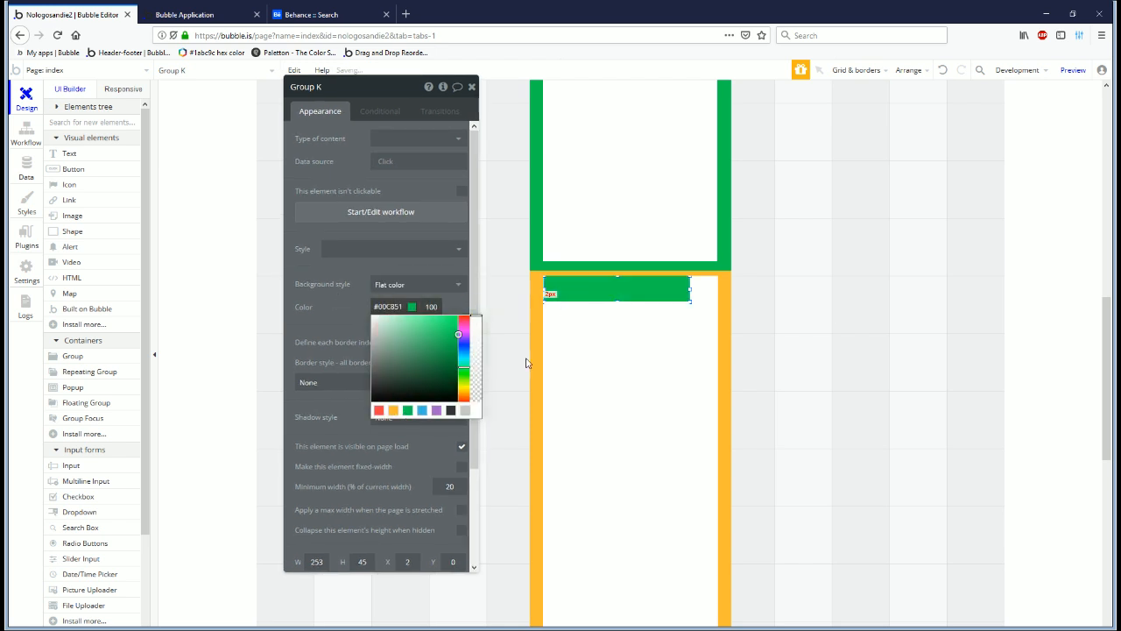
left_click(437, 410)
Step: Move the purple bar down to X 16, Y 128 and colour its 304 × 402 px container group purple (#AA66CC)
left_click(566, 314)
left_click_drag(576, 294, 578, 365)
left_click(600, 293)
left_click_drag(603, 290, 620, 418)
left_click(621, 418)
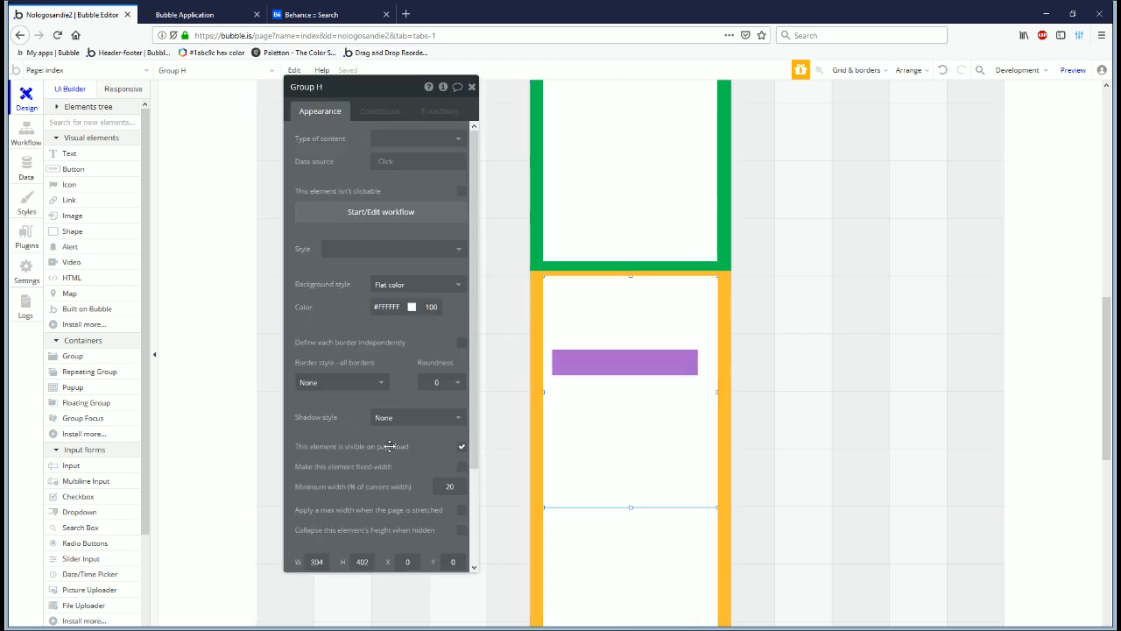
left_click(414, 285)
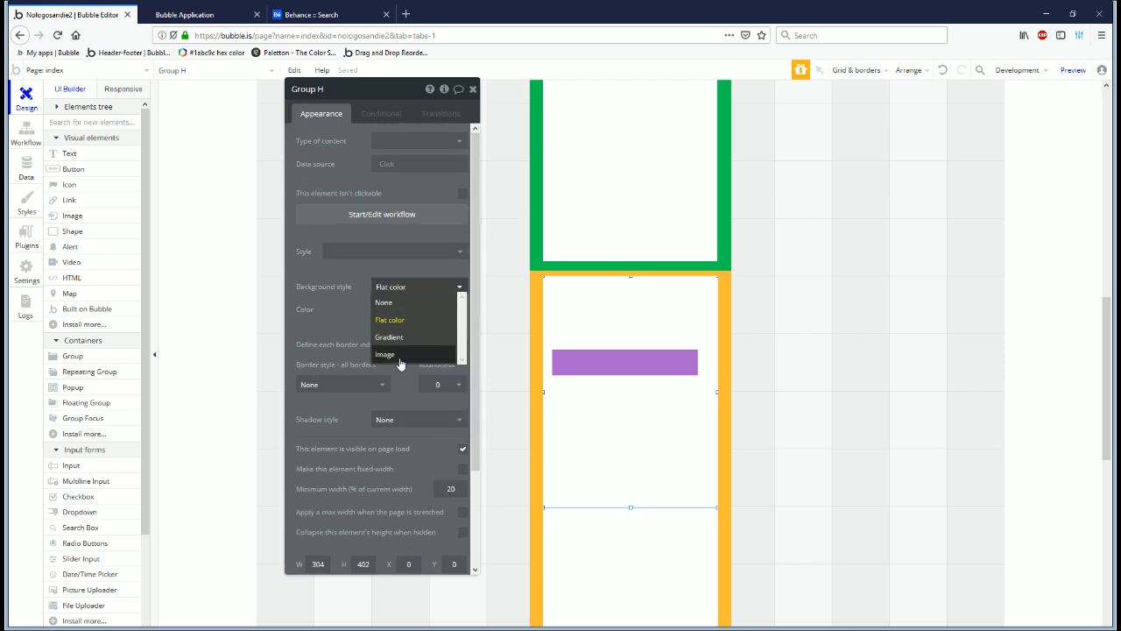
left_click(333, 321)
left_click(403, 308)
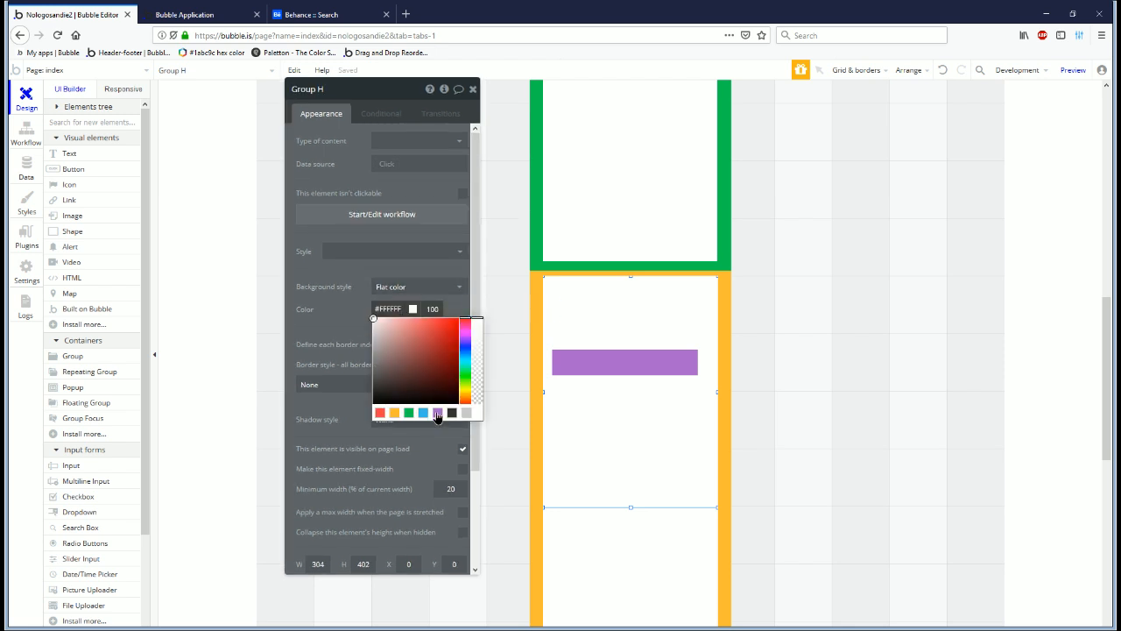
left_click(437, 413)
Step: Delete the leftover white bars inside the purple container group
left_click(587, 341)
key("Delete")
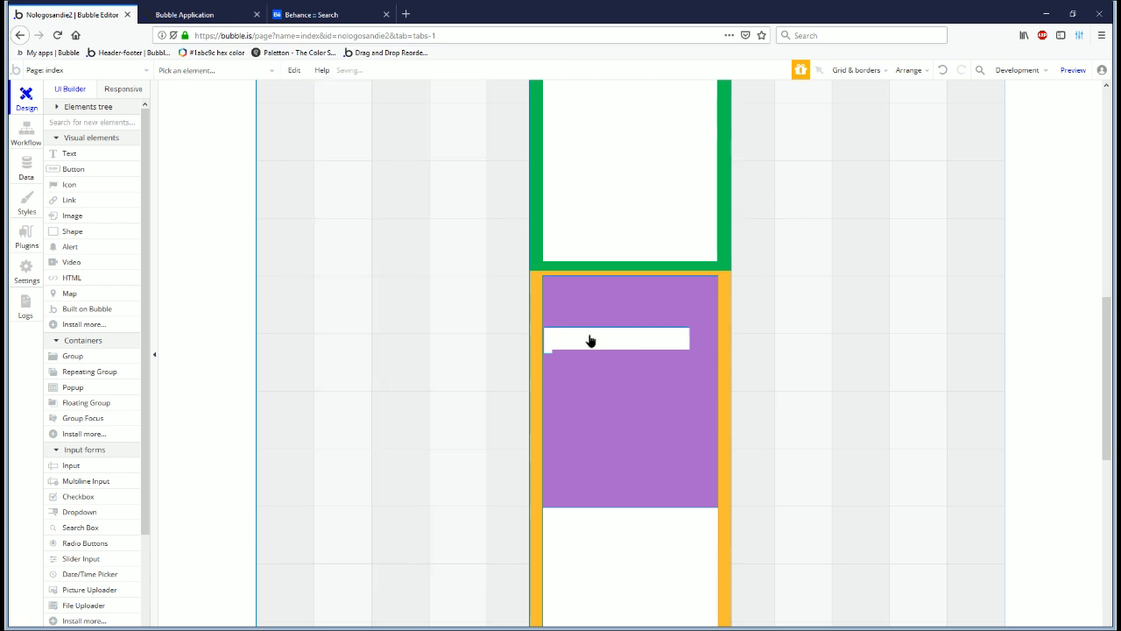
left_click(588, 341)
key("Delete")
left_click(576, 358)
key("ctrl+v")
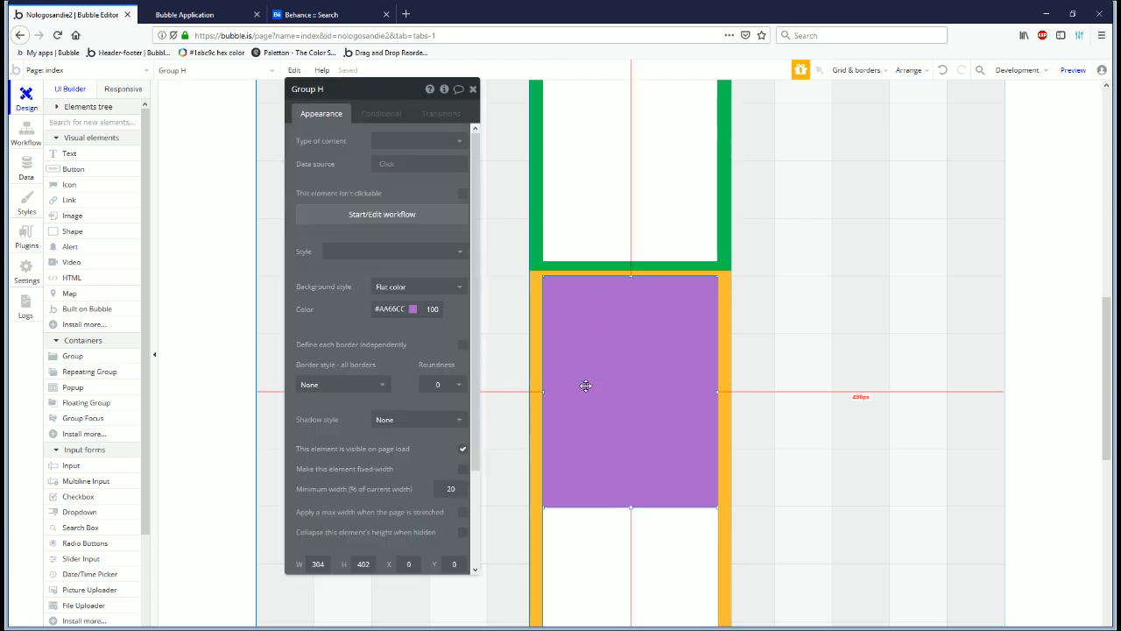
Step: Colour the remaining bar grey (#C7C7C7) and move it to X 0, Y 0 in the purple container group
left_click(601, 368)
left_click(392, 309)
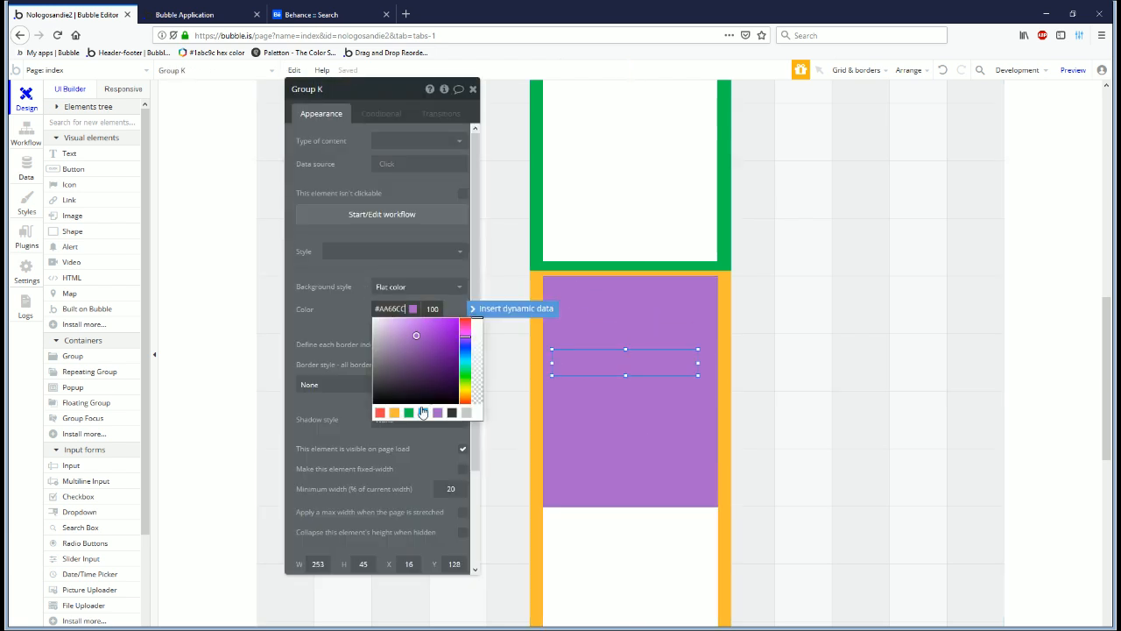
left_click(467, 415)
left_click_drag(583, 357, 578, 289)
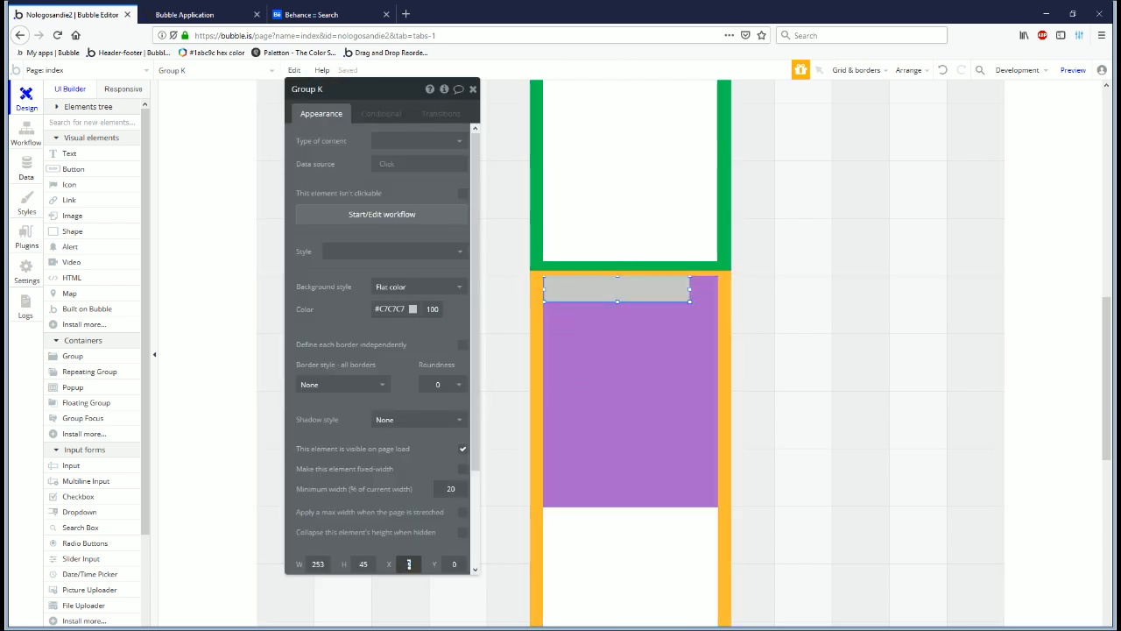
Step: Duplicate the 45 px high grey bar three times, stacking the copies at Y 45, 90 and 135 along the purple container's left edge
left_click_drag(567, 281, 578, 304)
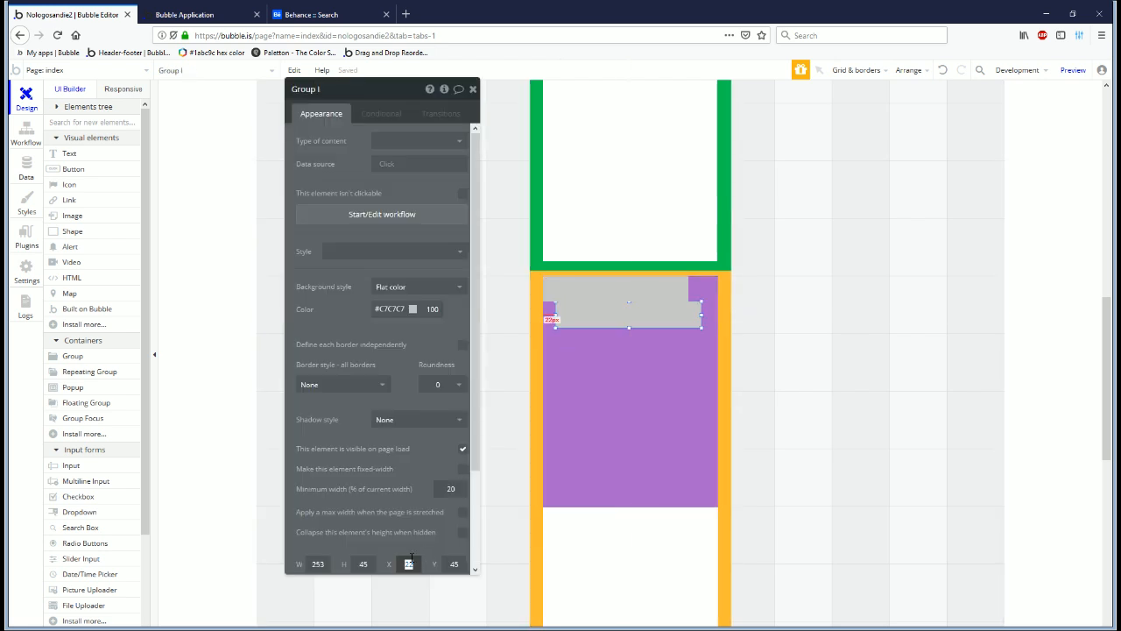
left_click_drag(599, 315, 601, 340)
left_click(333, 14)
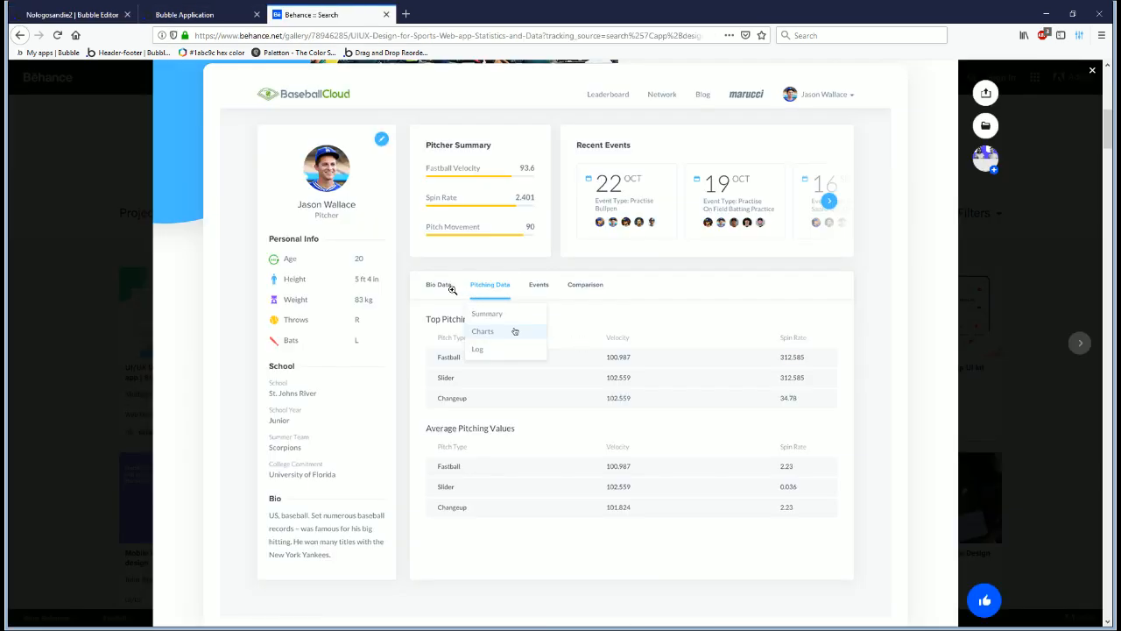
left_click(70, 14)
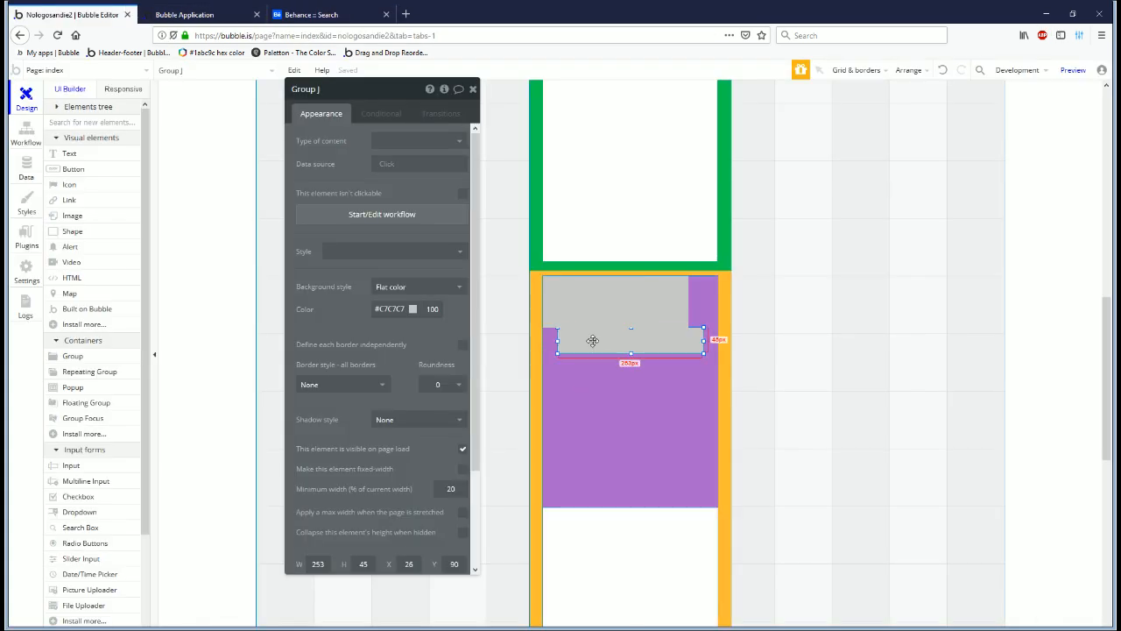
mouse_move(602, 346)
left_mouse_down()
mouse_move(596, 368)
mouse_move(596, 343)
left_mouse_up()
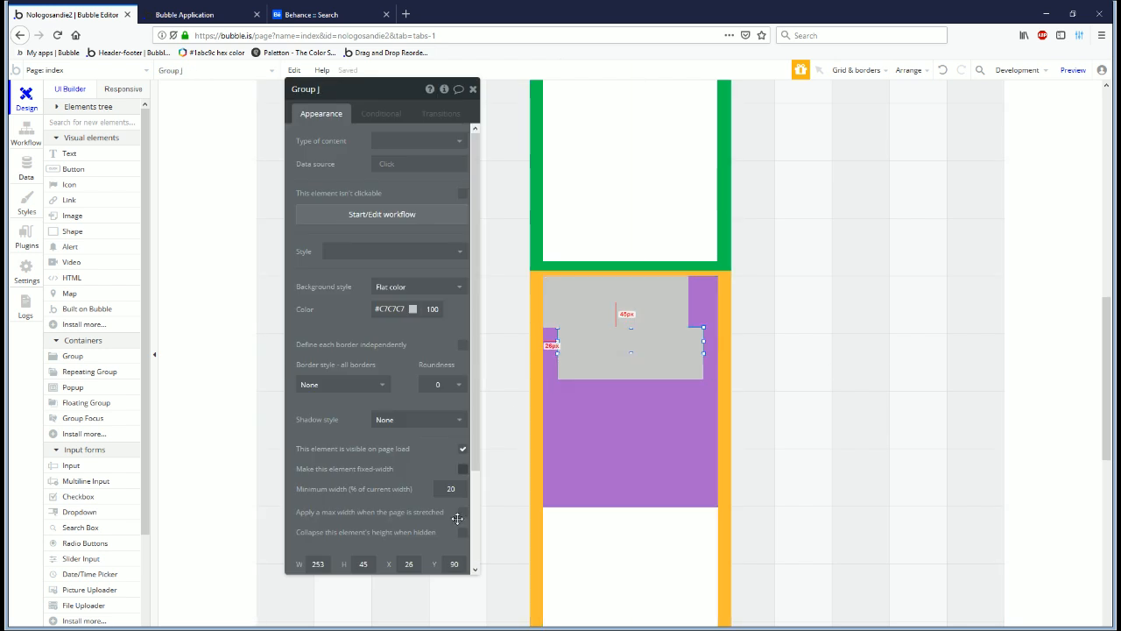
left_click(590, 368)
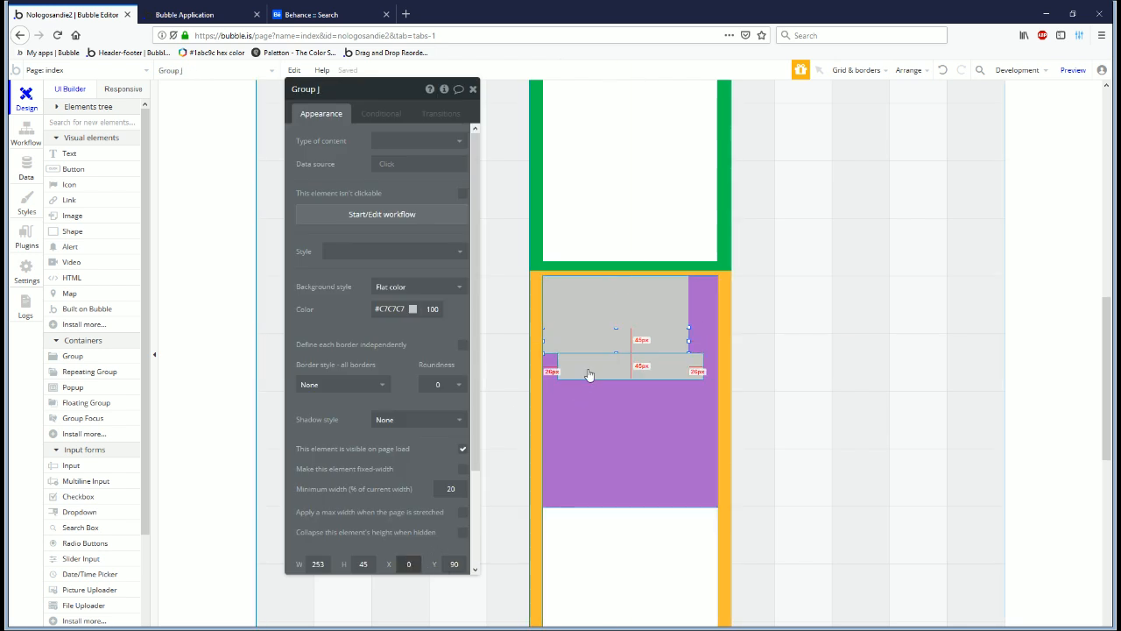
type("0")
left_click(504, 399)
Step: Set the width of all four stacked grey bars to 300 px
left_click(584, 353)
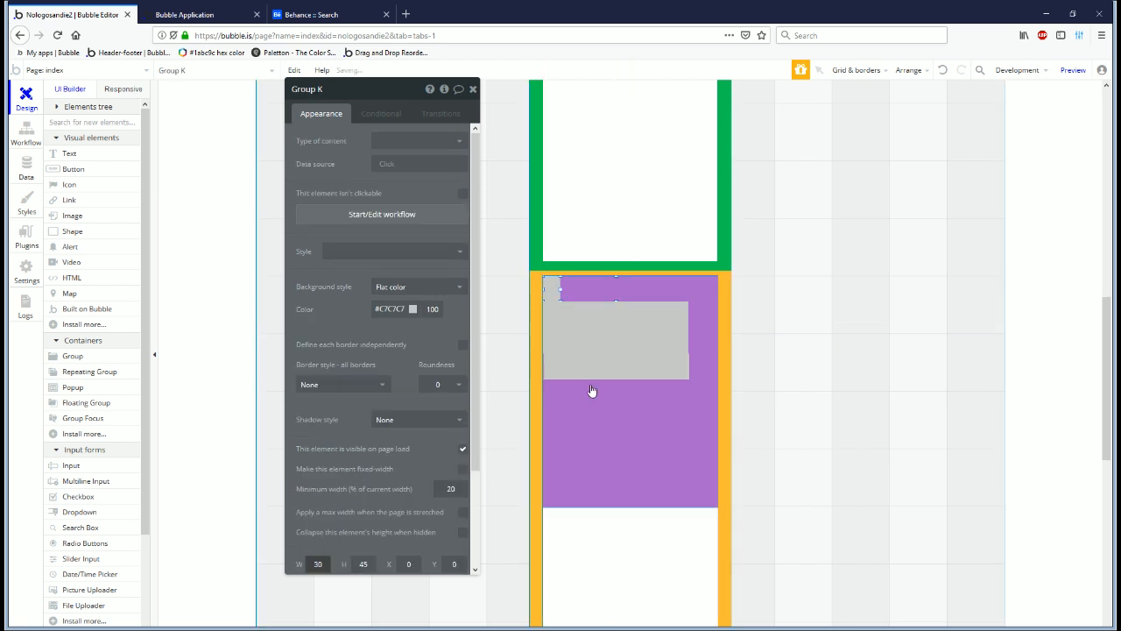
left_click(584, 318)
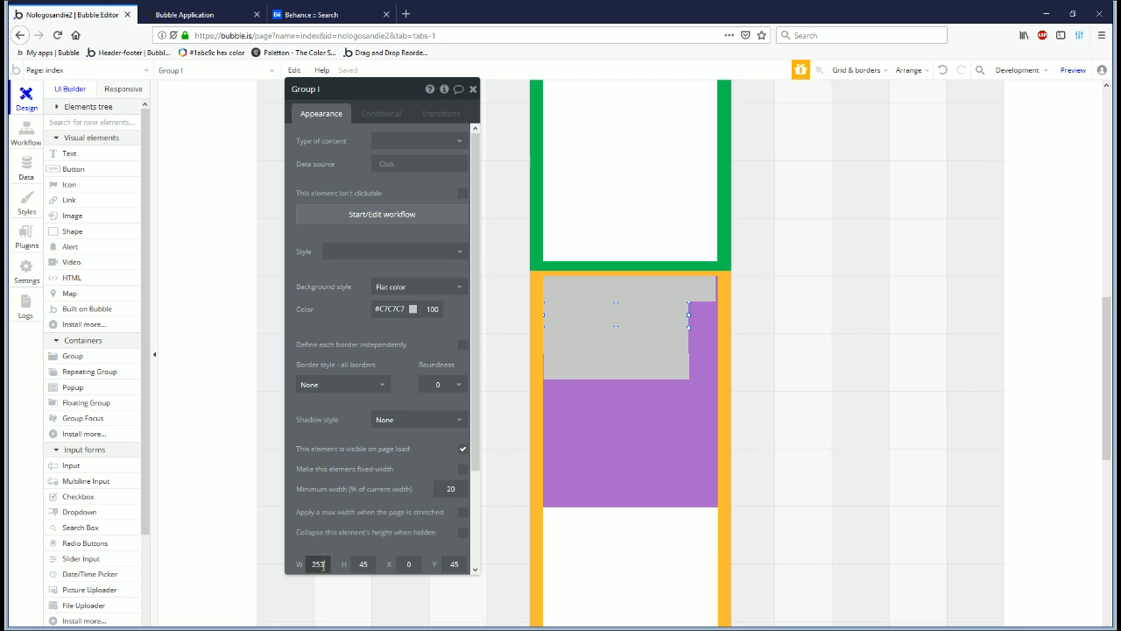
left_click(642, 342)
mouse_move(626, 332)
left_mouse_down()
mouse_move(625, 359)
mouse_move(615, 349)
left_mouse_up()
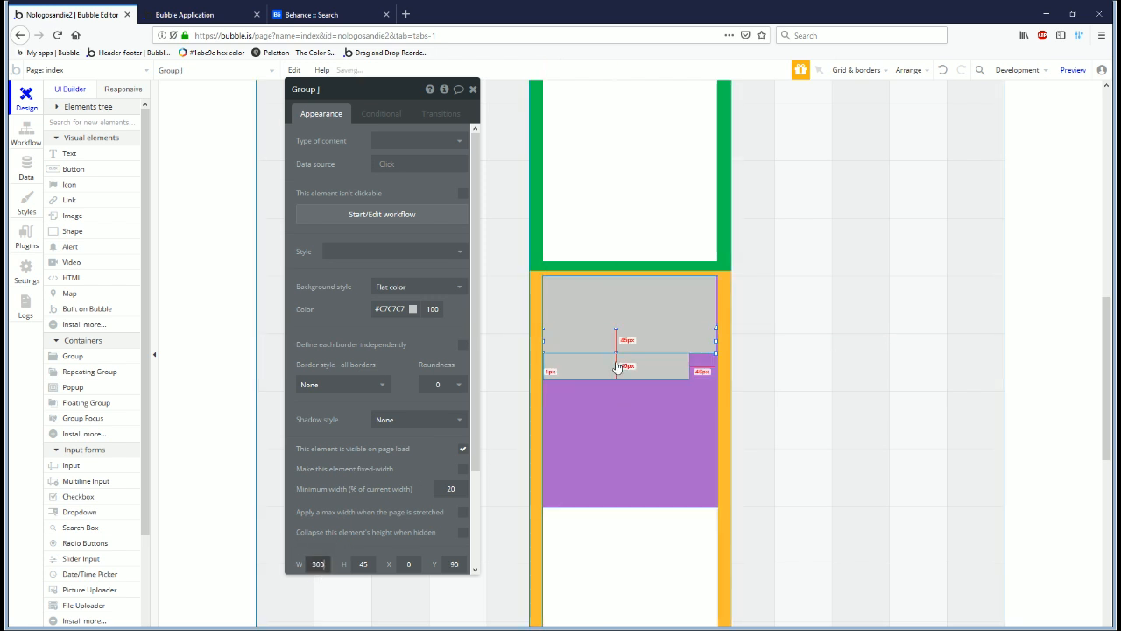
left_click(329, 564)
type("300")
key("Return")
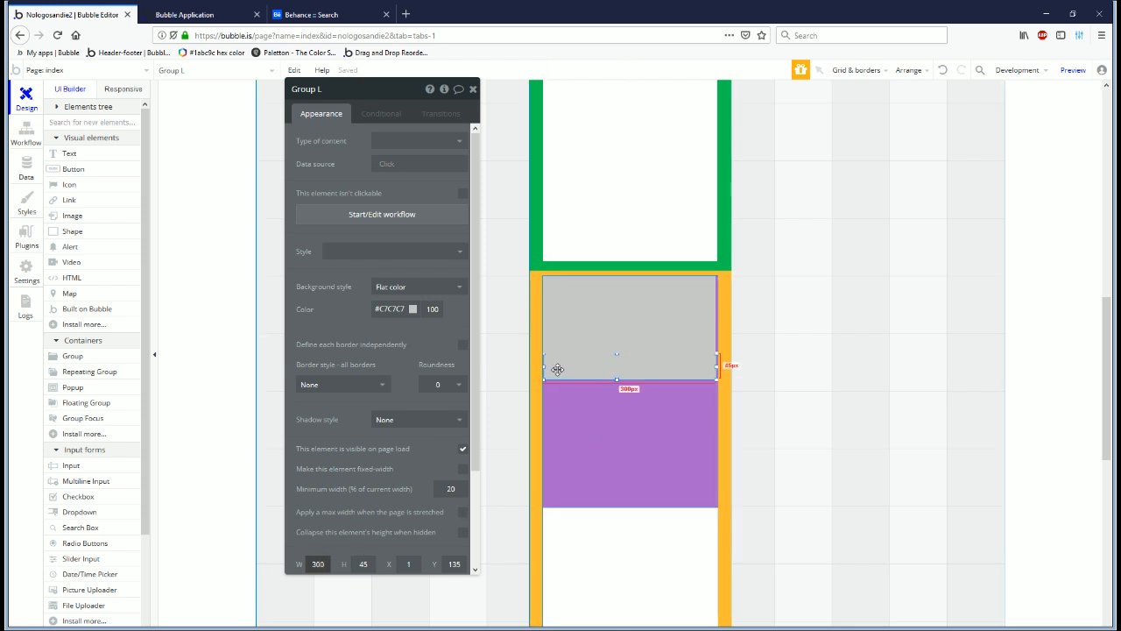
Step: Align the fourth grey bar to X 0 and set both it and the purple container group to 300 px wide
left_click_drag(545, 366, 529, 367)
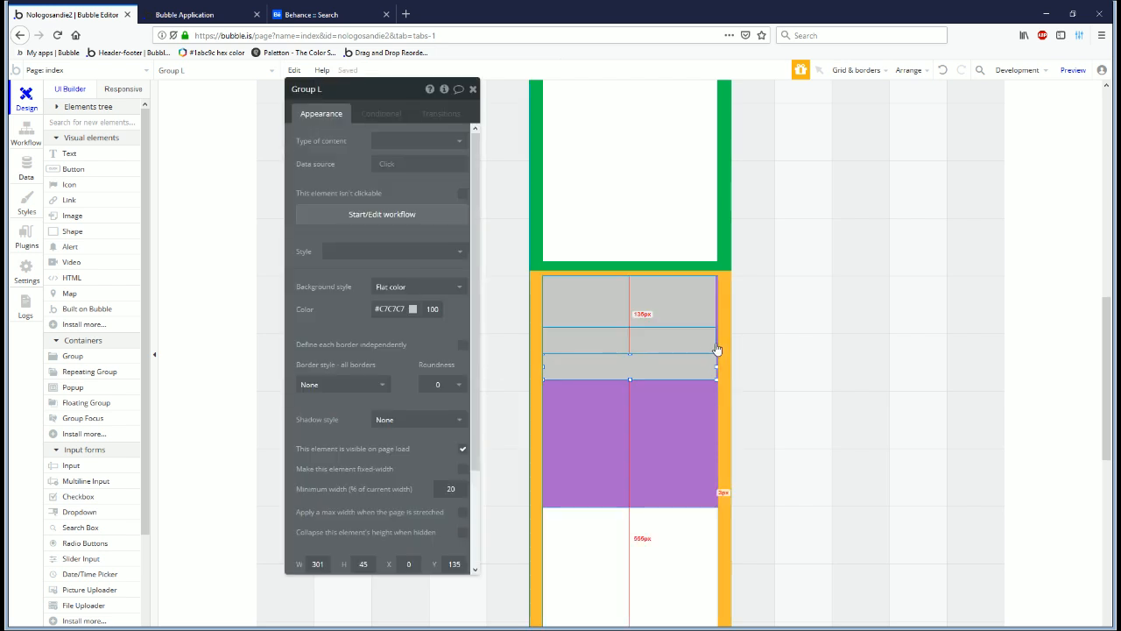
left_click(707, 426)
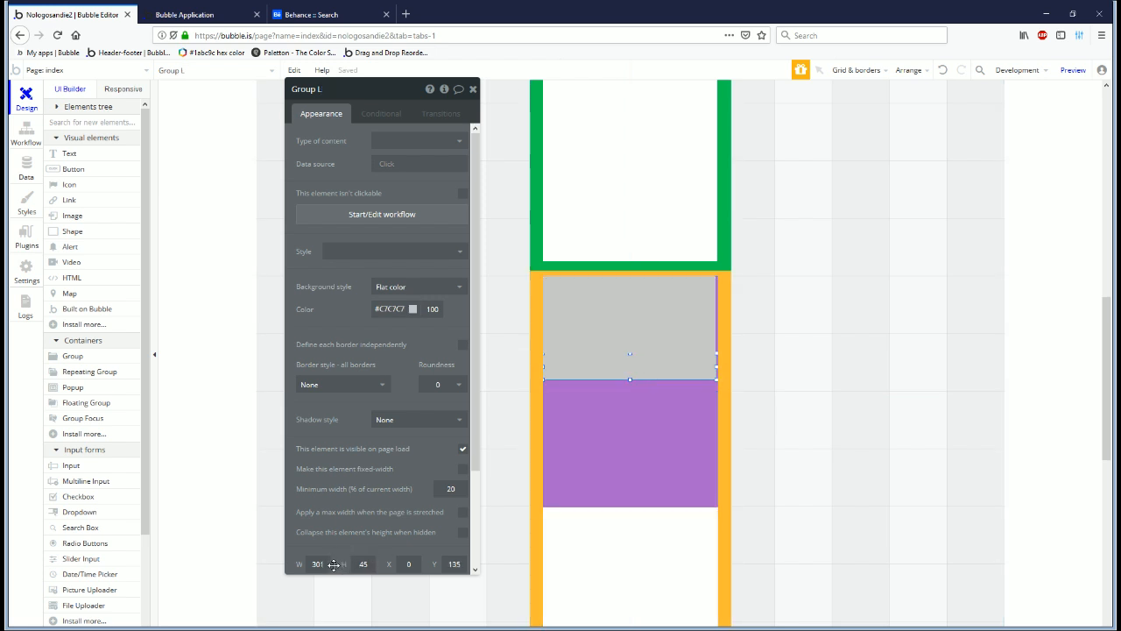
left_click(605, 431)
type("300")
Step: Set the white group inside the yellow section to 300 px wide and centre it horizontally
left_click(623, 546)
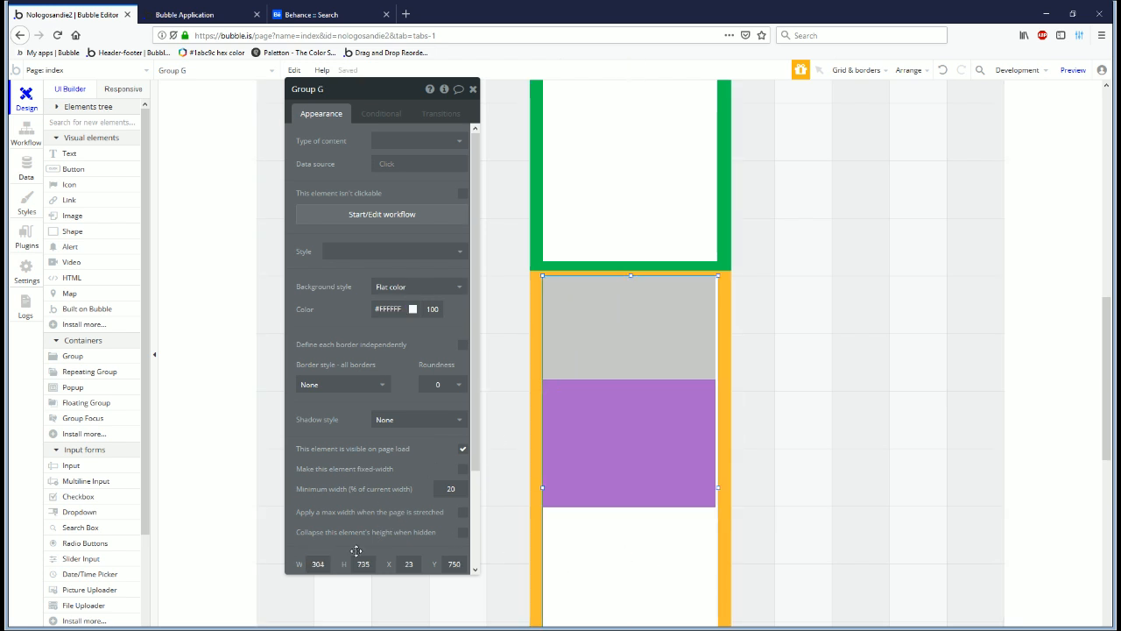
left_click_drag(717, 486, 714, 486)
right_click(639, 516)
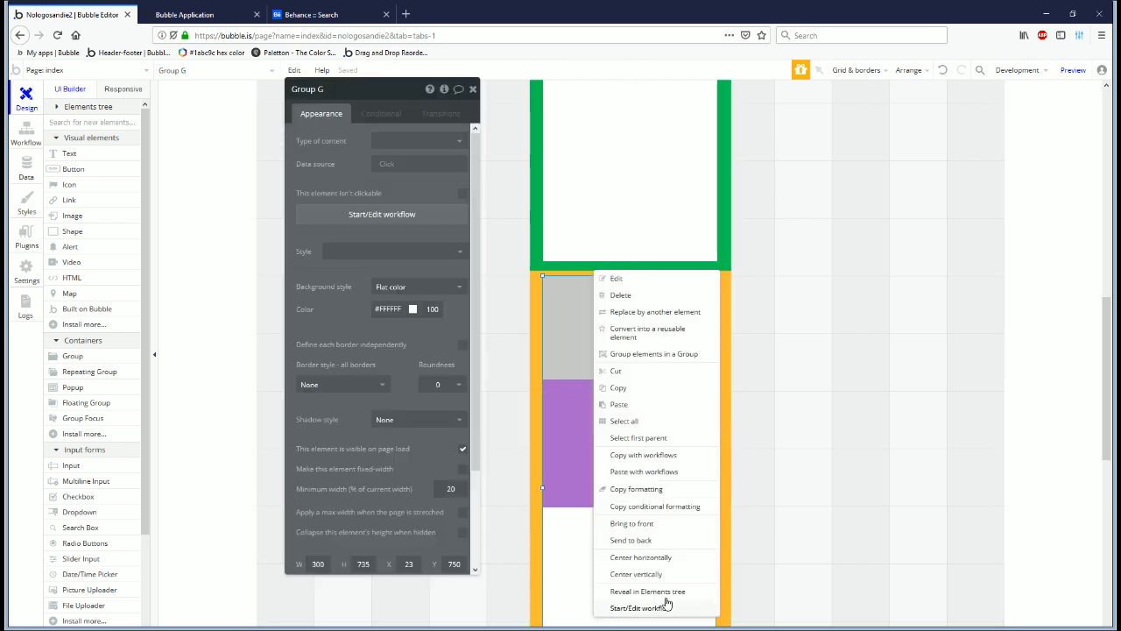
left_click(673, 559)
Step: Set the lower white group in the green section to 300 px wide and centre it horizontally
left_click(659, 205)
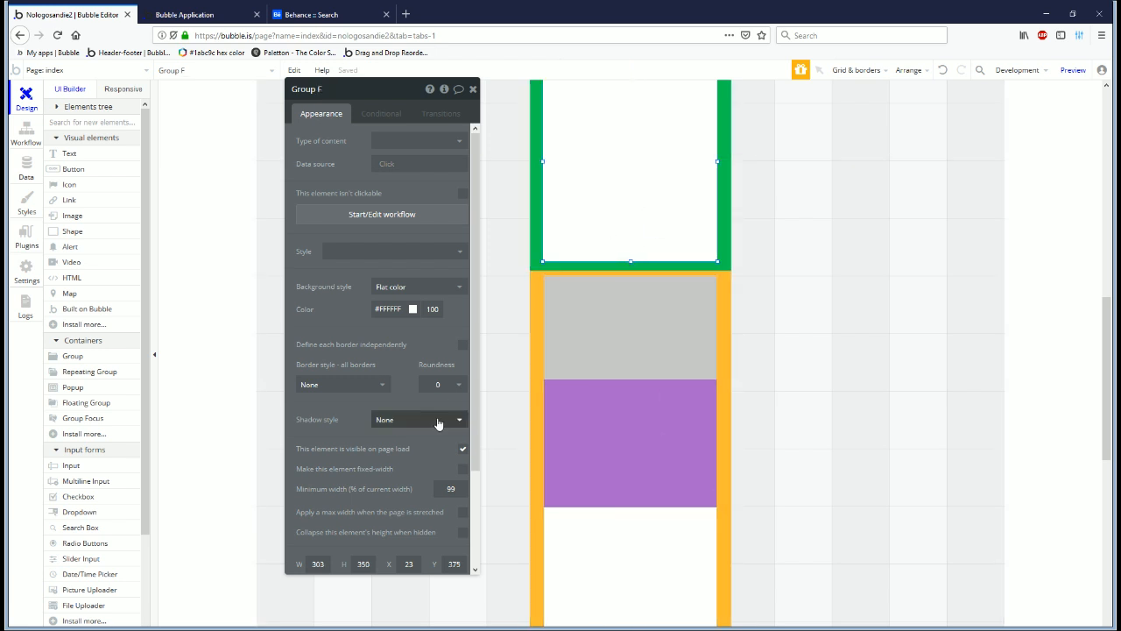
type("300")
key("Return")
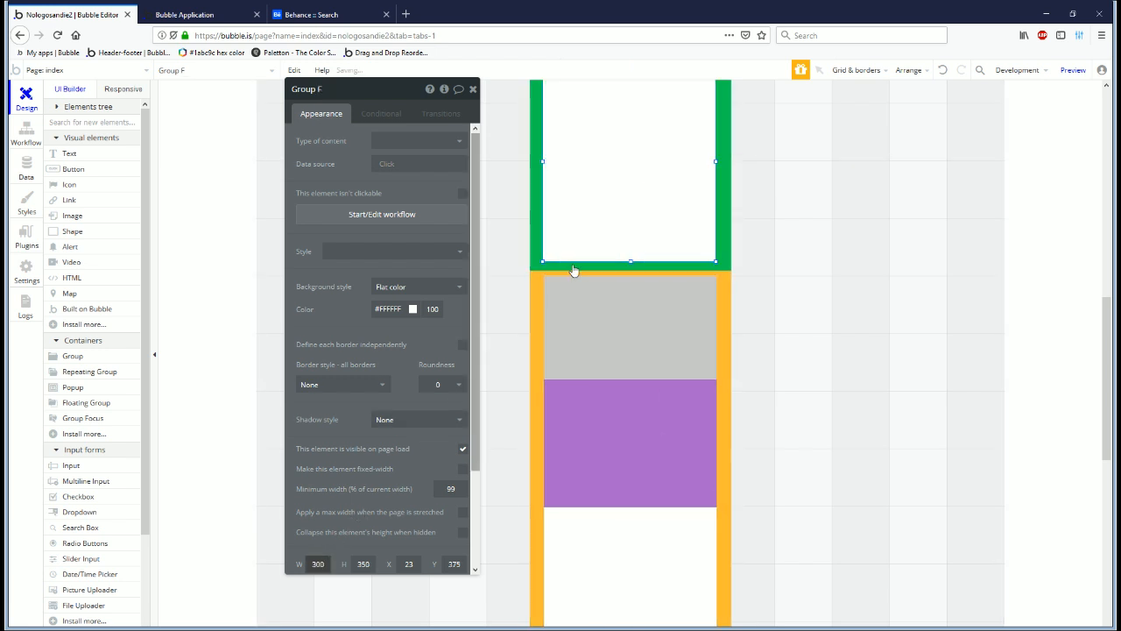
right_click(653, 177)
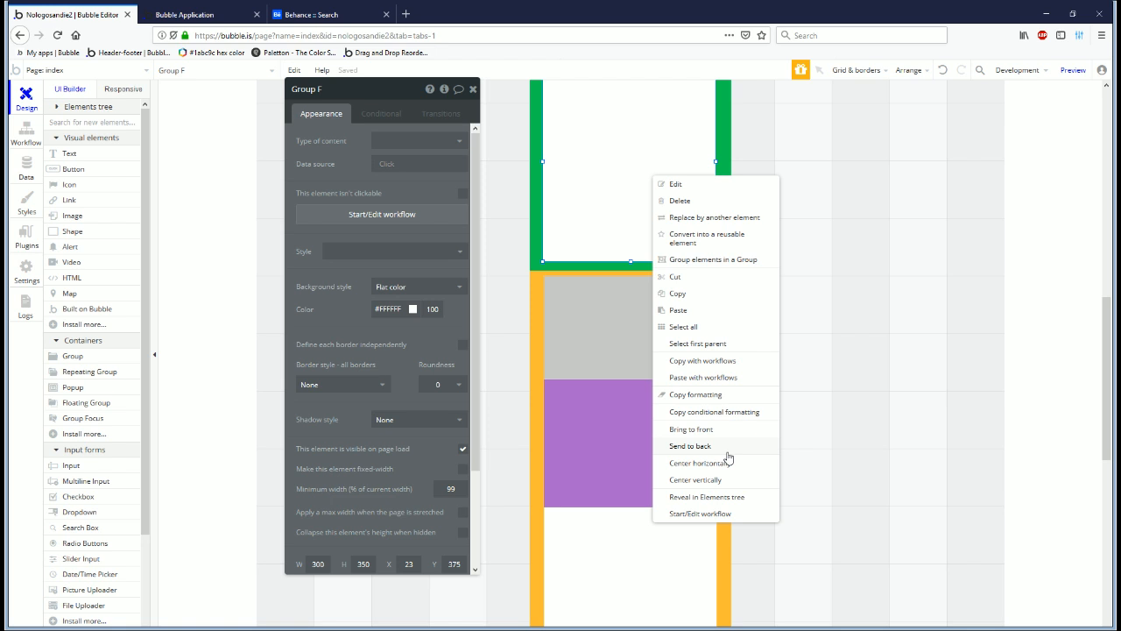
left_click(700, 462)
Step: Set the upper white group in the green section to 300 px wide, centre it horizontally, and check the red section's white group
scroll(613, 341, "up", 5)
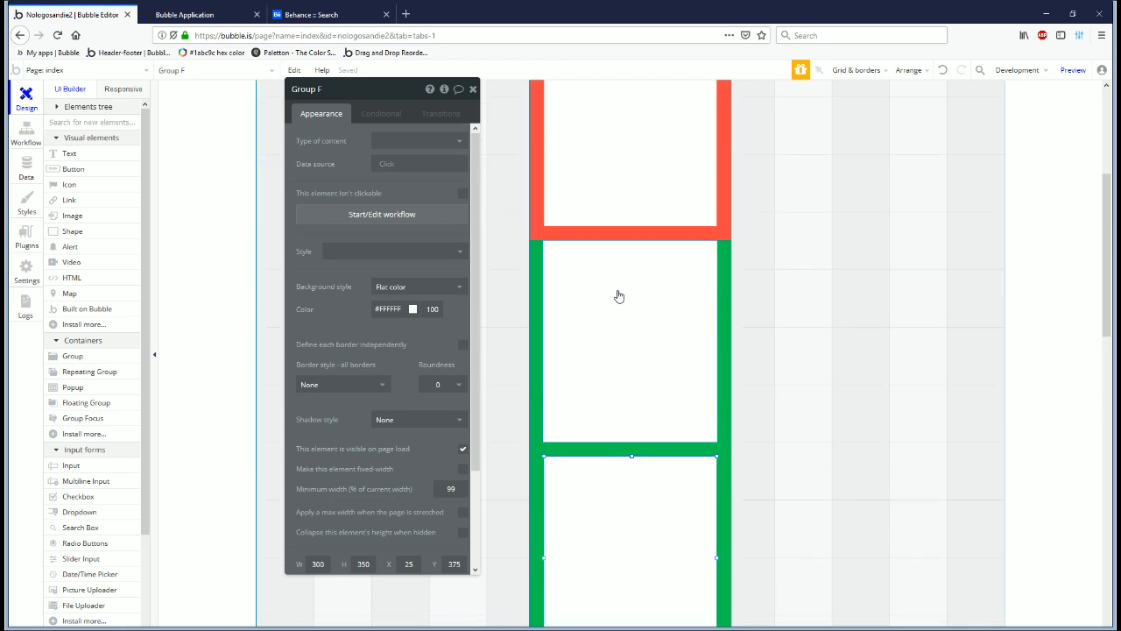
left_click(616, 368)
scroll(360, 497, "down", 3)
left_click(317, 447)
type("300")
key("Return")
right_click(571, 282)
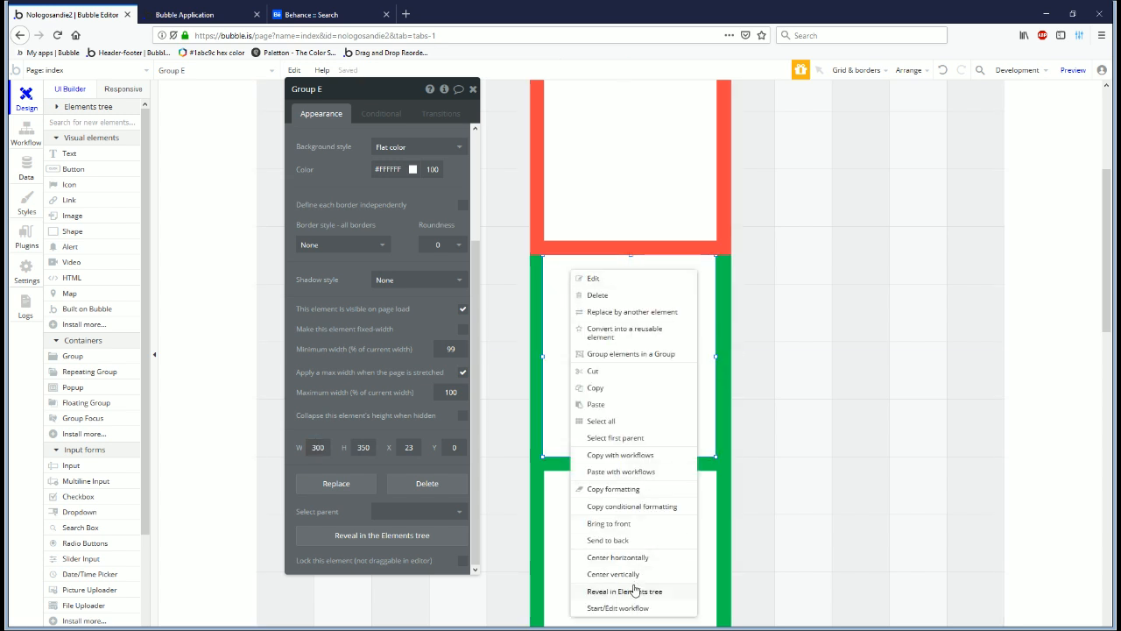
left_click(618, 558)
left_click(646, 188)
scroll(412, 390, "down", 3)
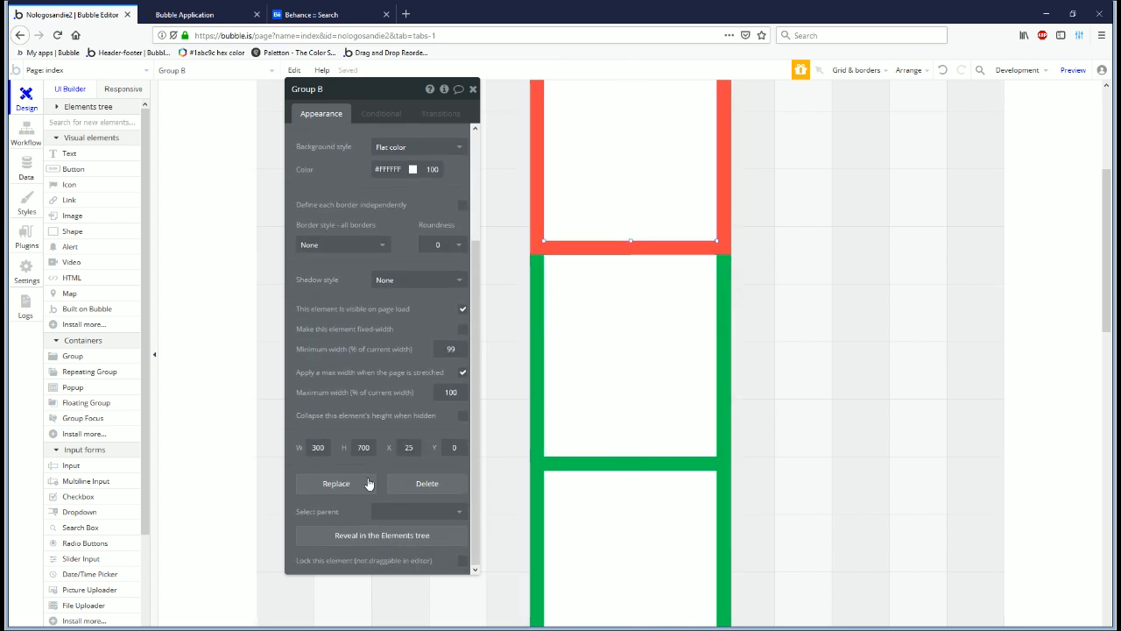
Step: Shorten the purple container group so that it ends at the lower edge of the fourth grey bar
scroll(525, 439, "down", 3)
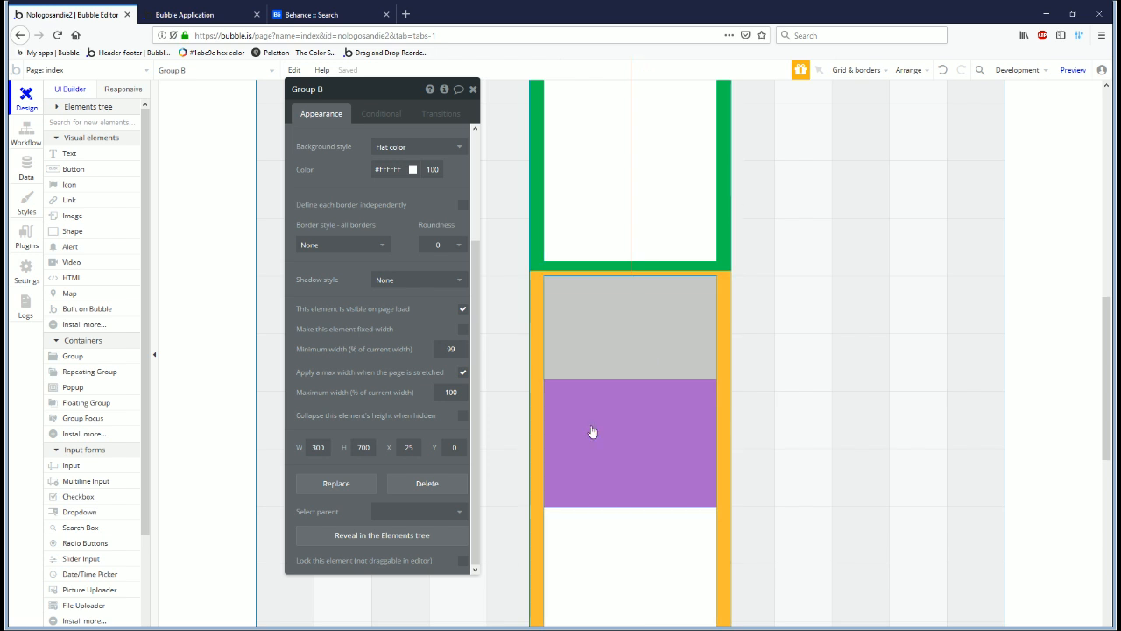
scroll(590, 416, "down", 3)
left_click(624, 193)
left_click_drag(629, 271, 632, 144)
scroll(584, 289, "up", 3)
left_click_drag(611, 364, 606, 287)
Step: In the responsive view, make the second and third grey bars wrap to the previous line when the page is stretched, and select the fourth
left_click(108, 94)
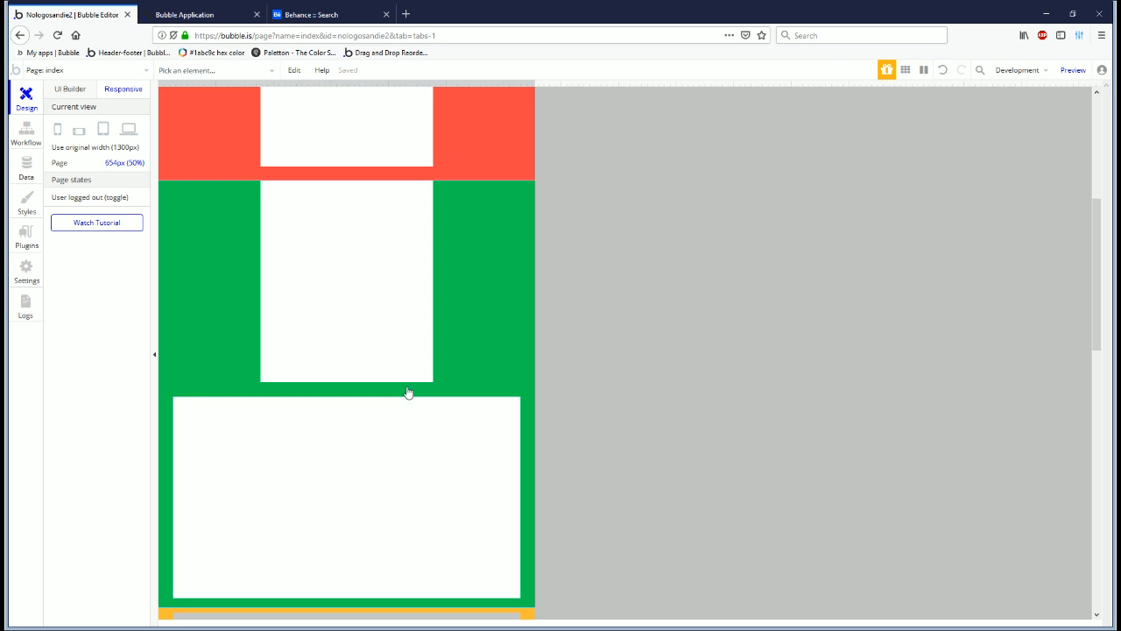
scroll(400, 395, "down", 3)
left_click(298, 365)
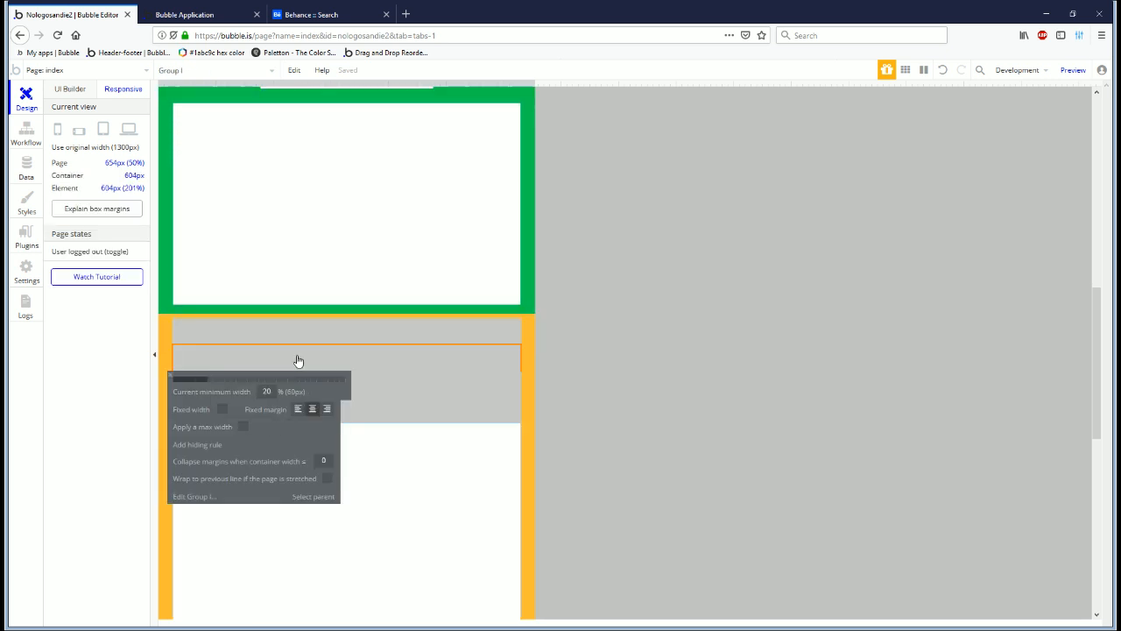
left_click(327, 480)
left_click(311, 423)
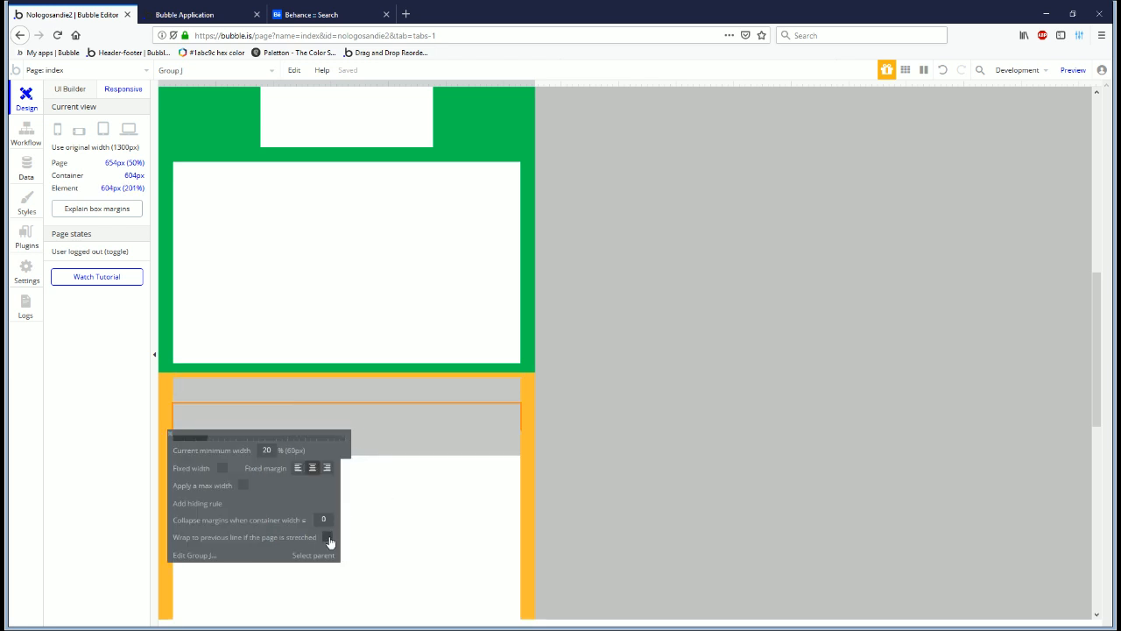
left_click(290, 417)
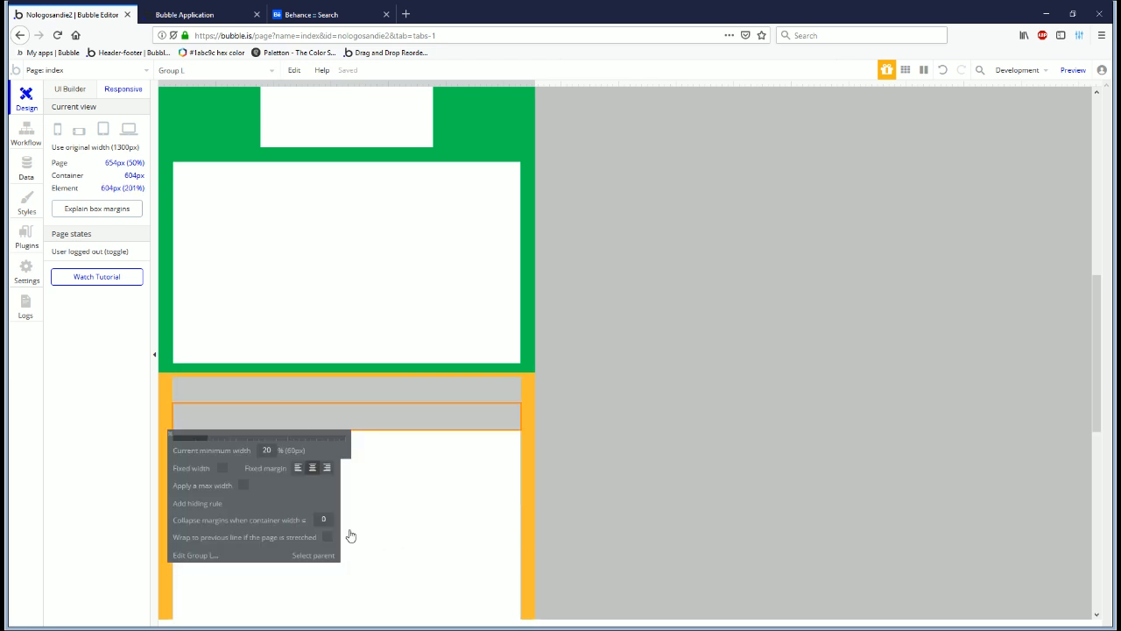
Step: Let Group L wrap to the previous line when the page is stretched, and widen the responsive preview to about 1657 px
left_click(328, 537)
left_click(245, 403)
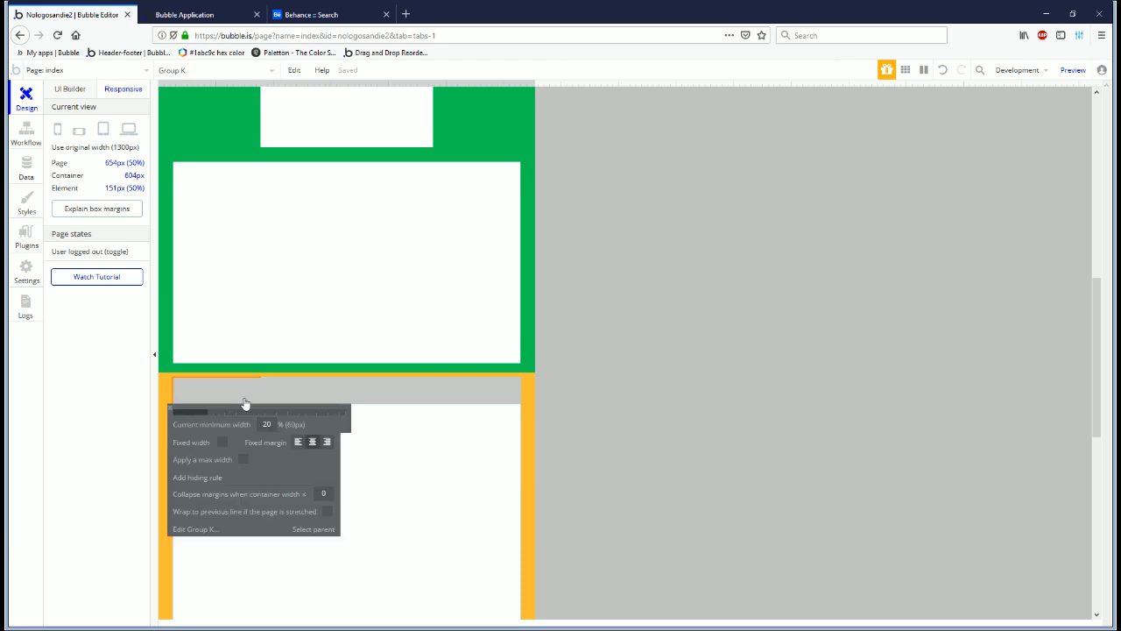
left_click(312, 529)
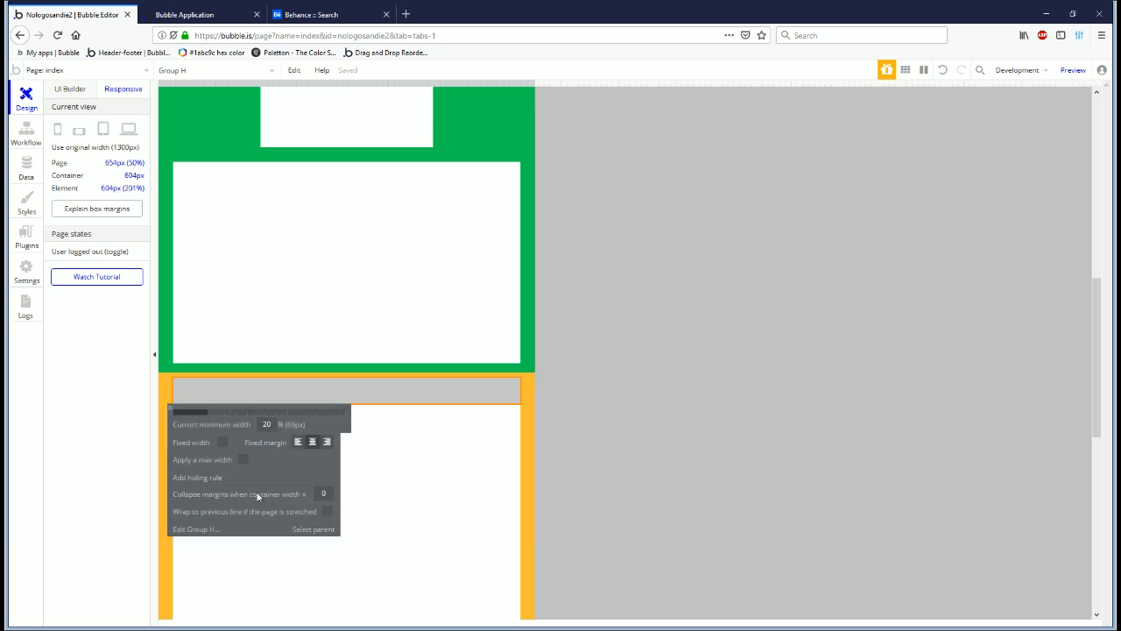
left_click(311, 531)
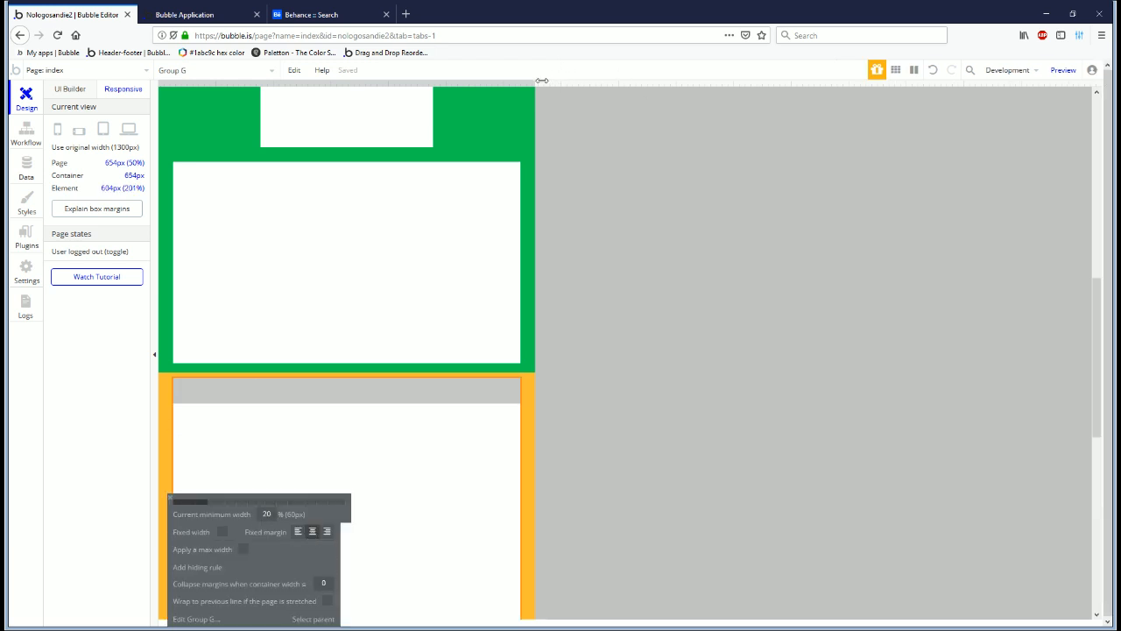
left_click_drag(542, 81, 1095, 82)
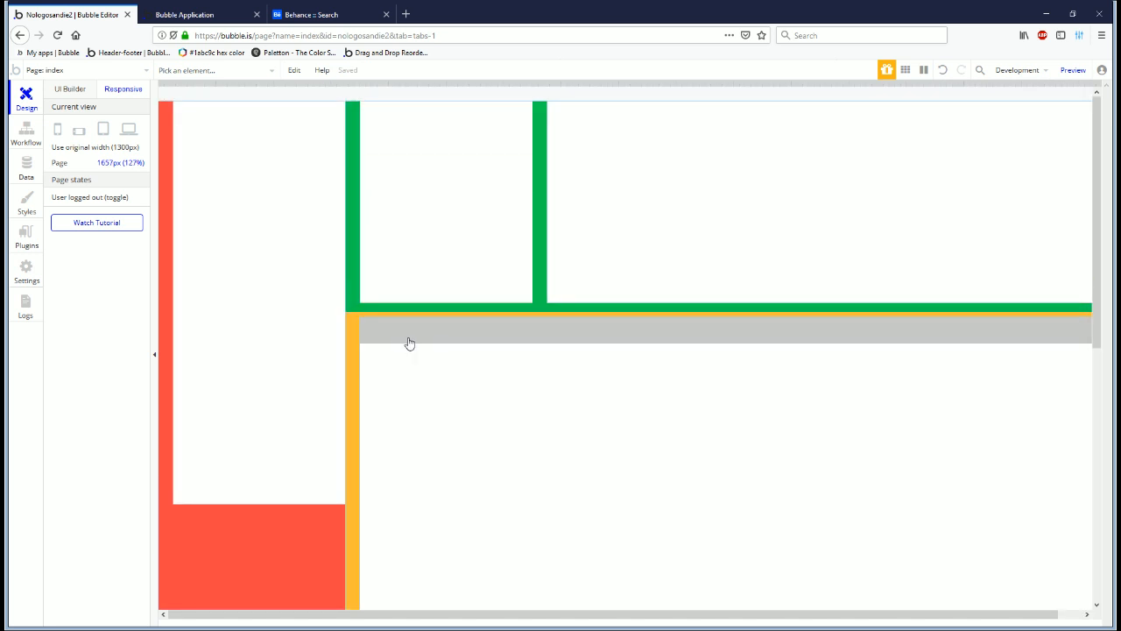
Step: Examine how the grey menu groups from Group K to Group L behave at page widths of about 1064 px and 1451 px
left_click(400, 340)
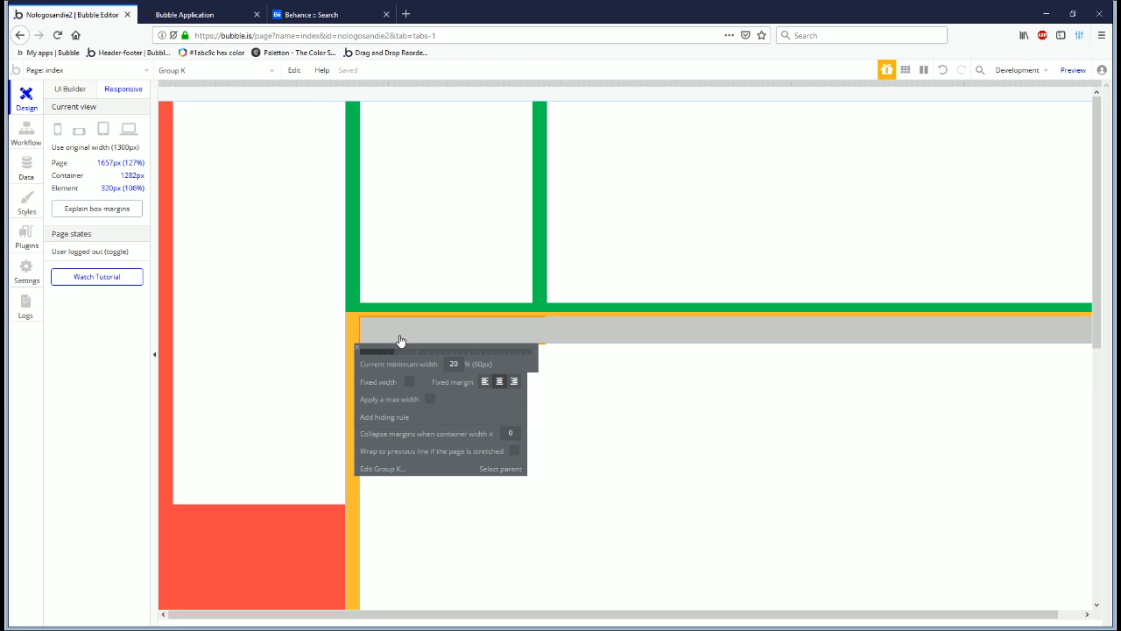
double_click(399, 340)
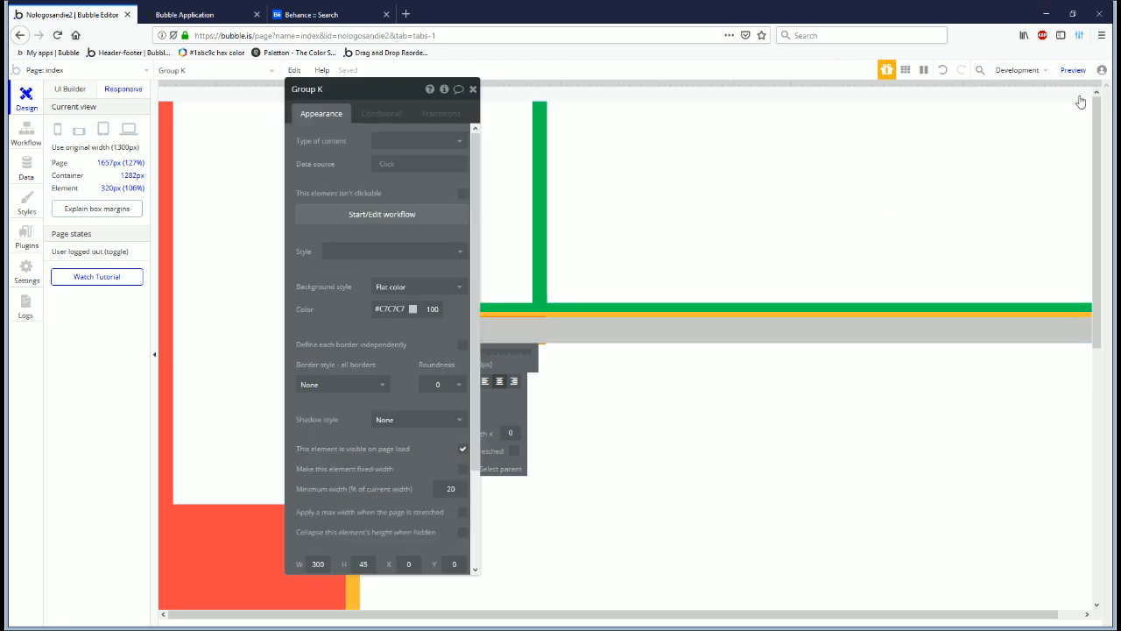
left_click_drag(1088, 85, 768, 84)
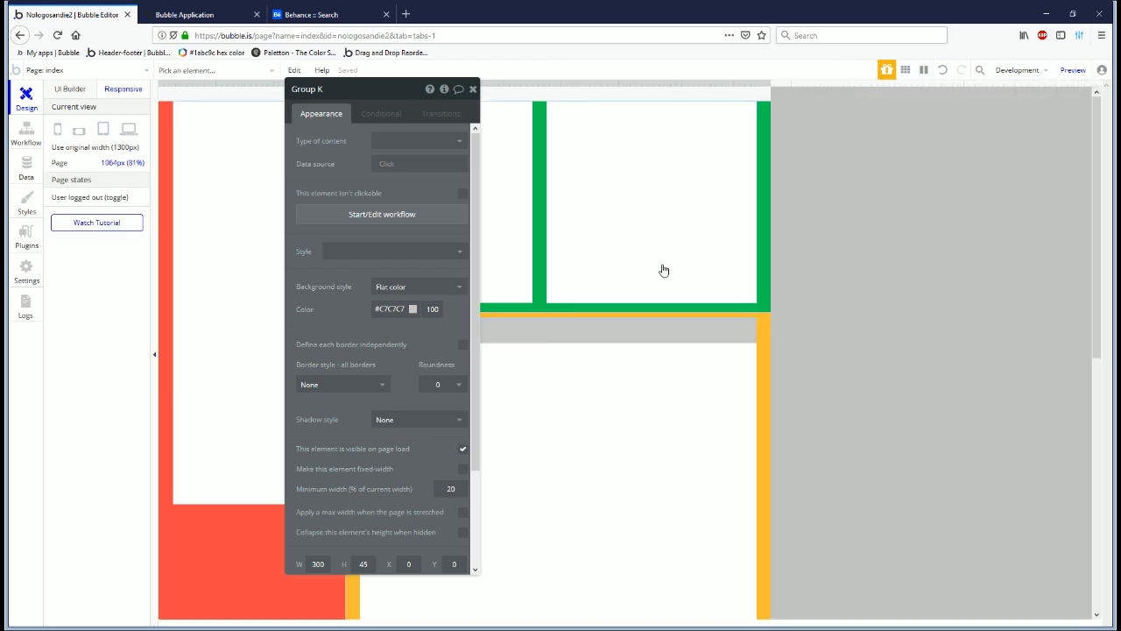
left_click_drag(439, 245, 931, 292)
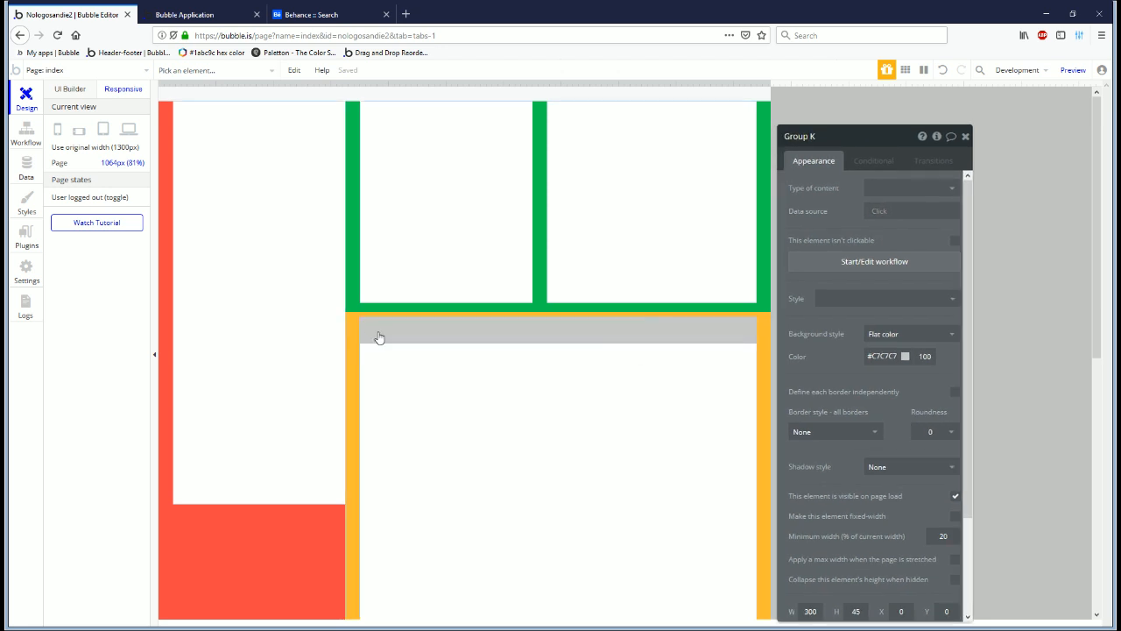
left_click_drag(771, 85, 993, 97)
left_click_drag(879, 140, 220, 119)
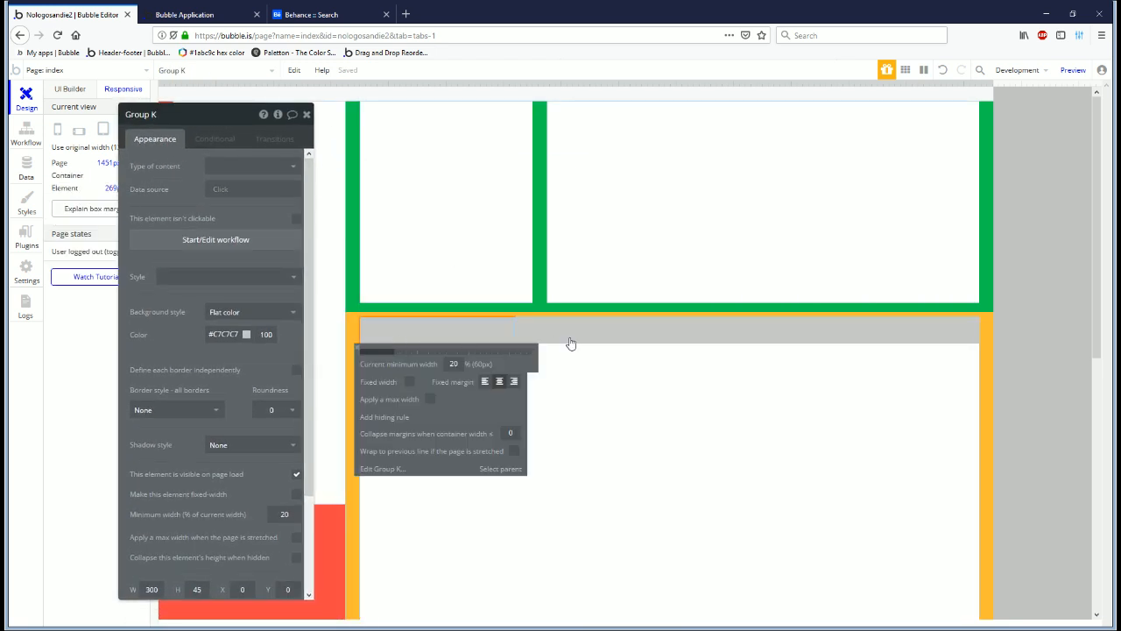
mouse_move(807, 338)
mouse_move(853, 330)
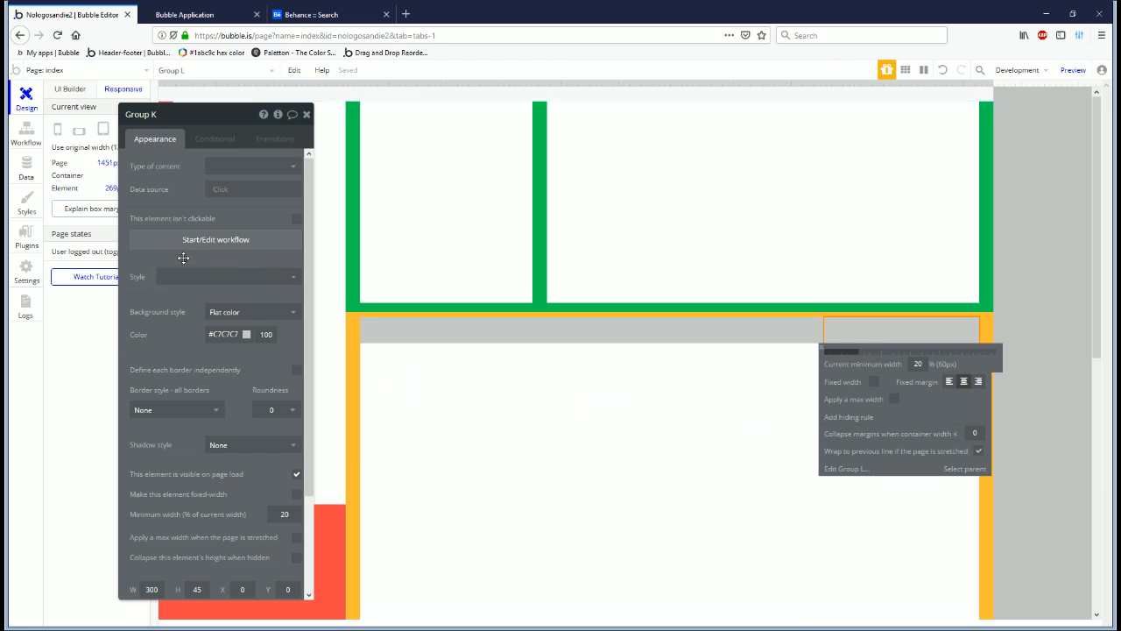
mouse_move(418, 348)
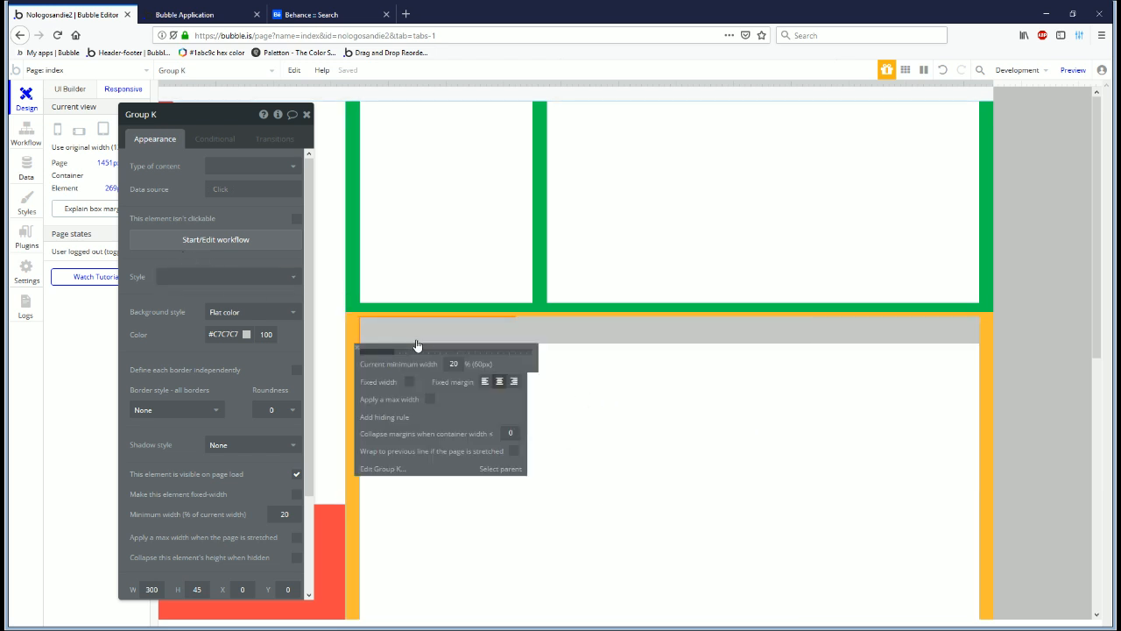
Step: Add a text reading "Menu opt1" inside Group K, set its height to 30, and center it vertically in the group
left_click(73, 90)
scroll(1004, 293, "down", 10)
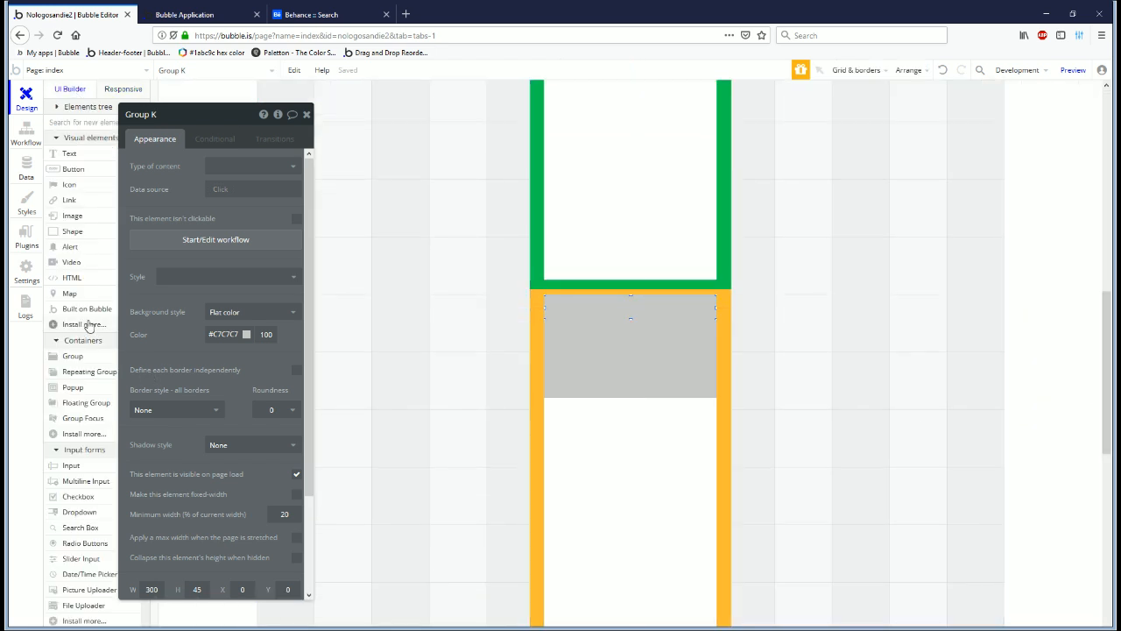
left_click(78, 155)
left_click(549, 299)
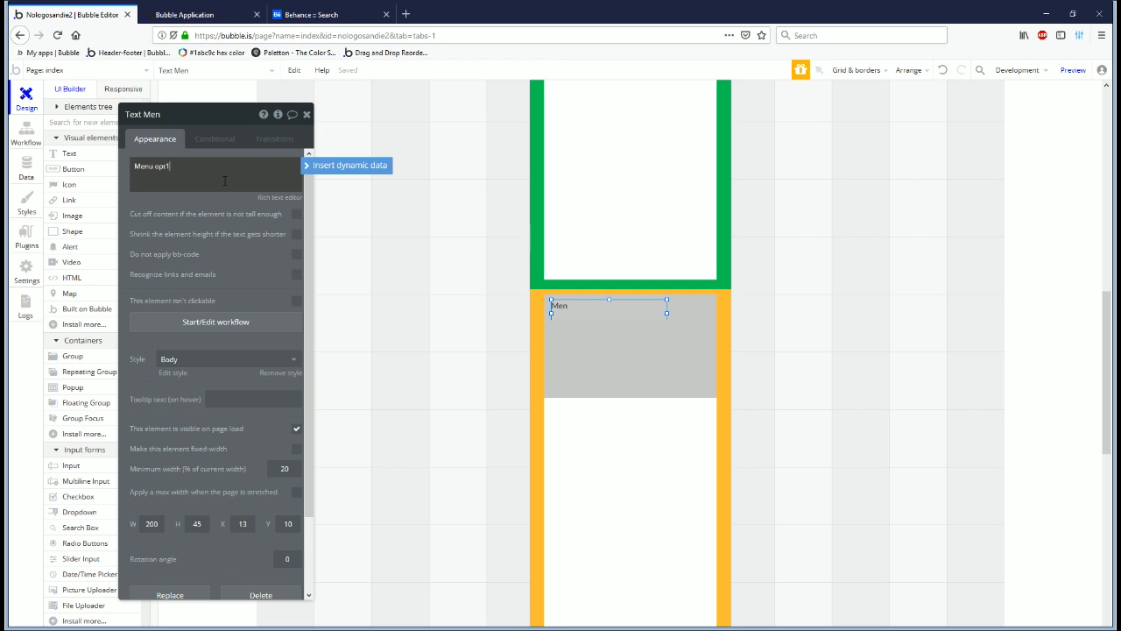
left_click(201, 526)
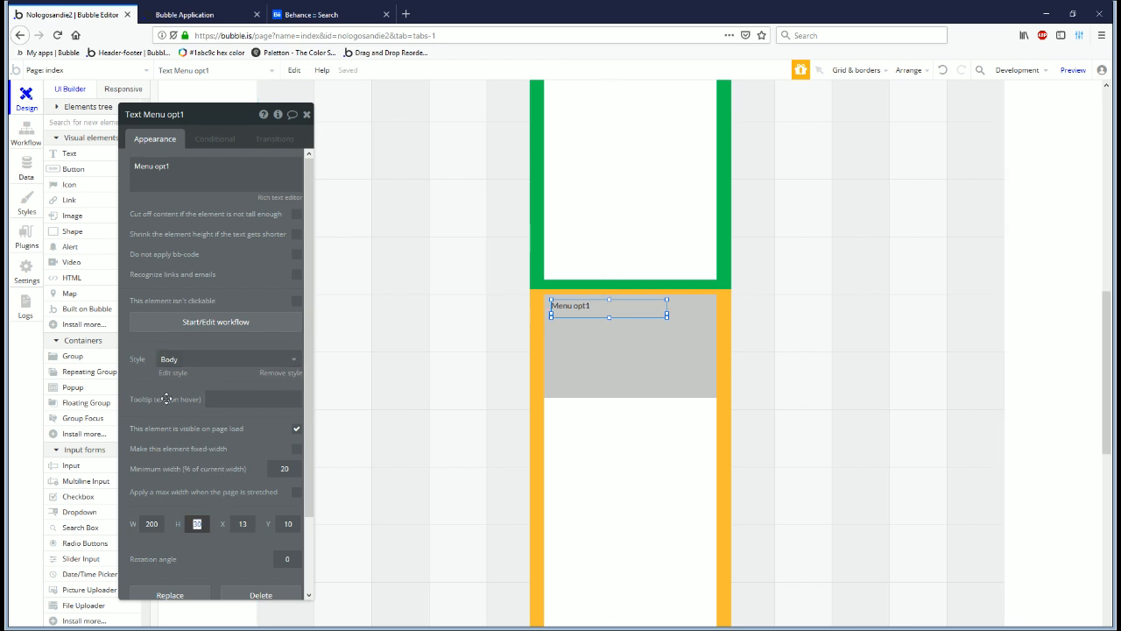
right_click(582, 308)
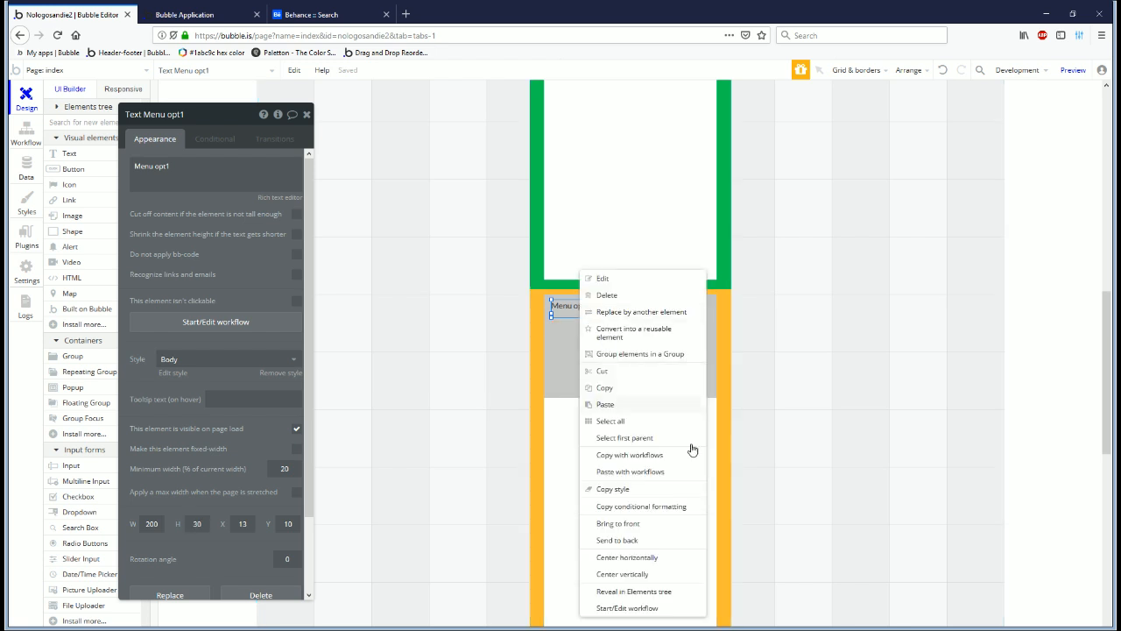
left_click(628, 575)
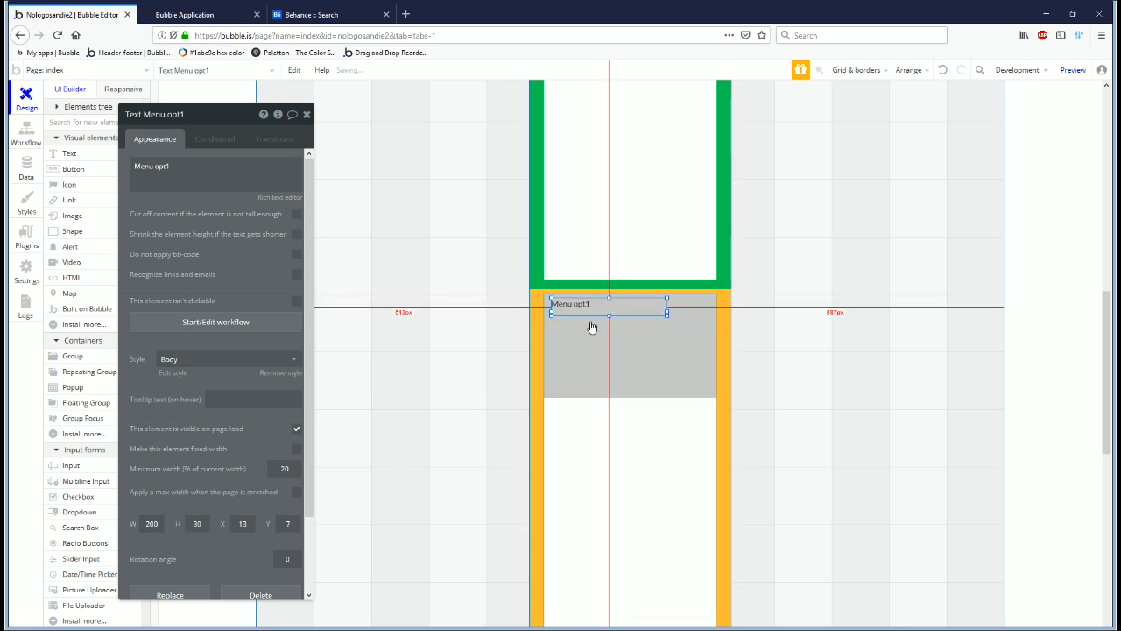
Step: Paste copies of the "Menu opt1" text into the three other grey menu groups below
key("Escape")
key("ctrl+v")
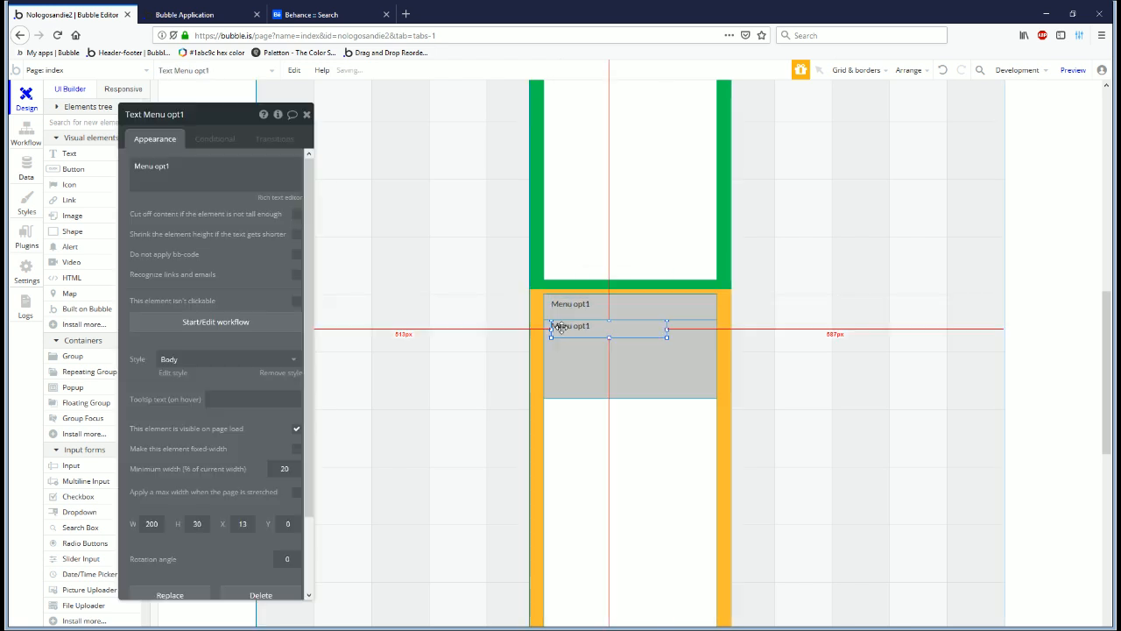
left_click_drag(564, 326, 566, 353)
key("Escape")
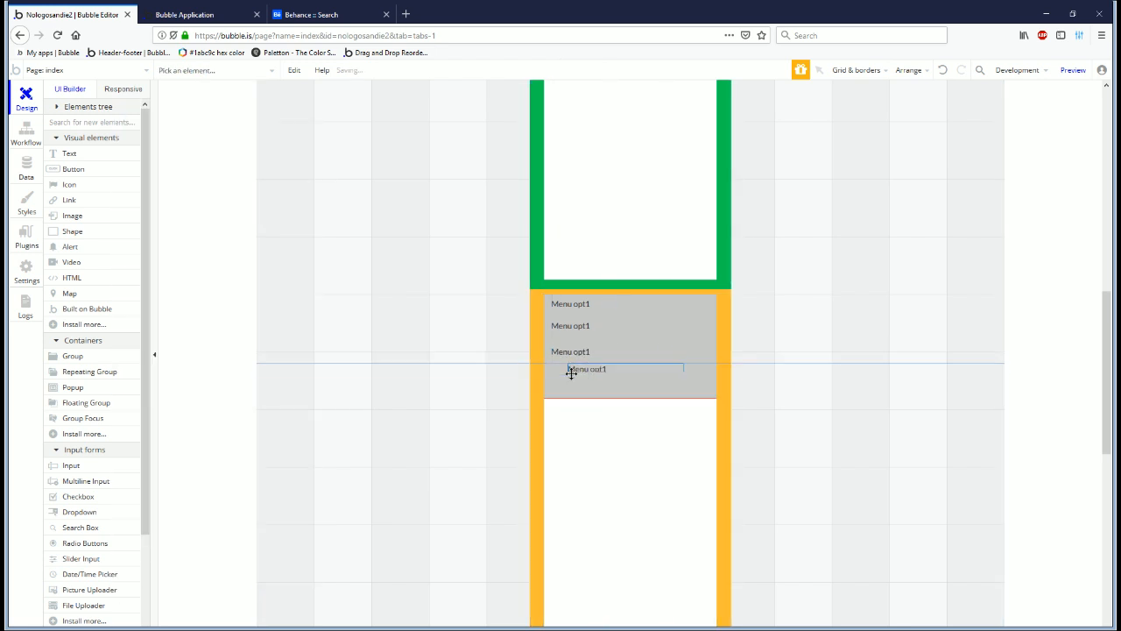
left_click_drag(561, 379, 565, 377)
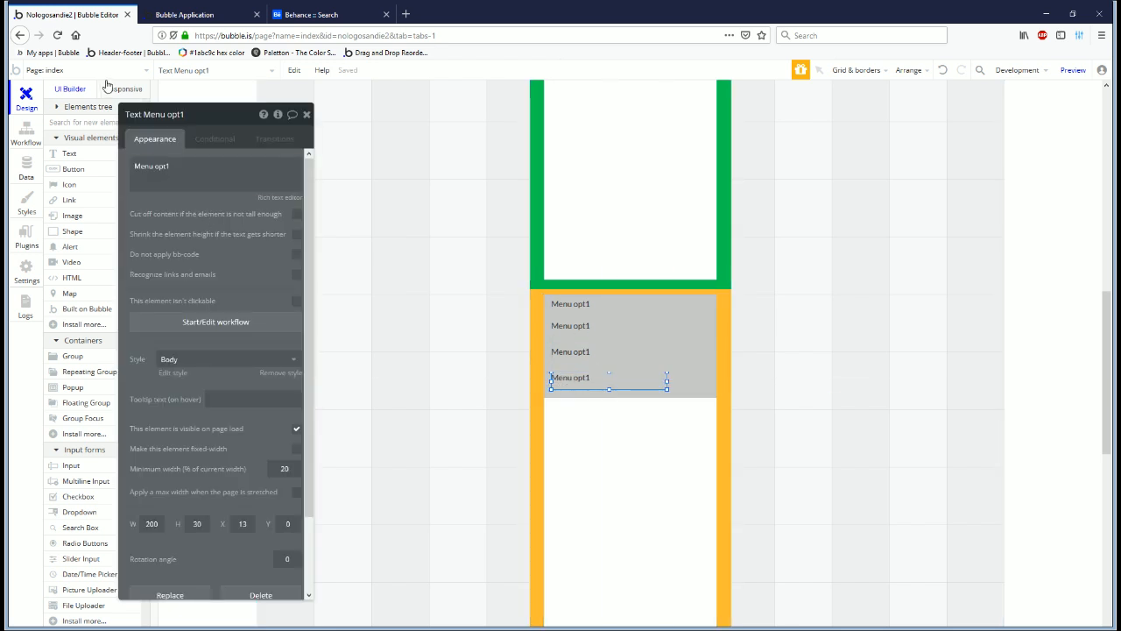
Step: In the responsive view, apply a maximum width of 100% to Group H, the container of the menu options
left_click(113, 89)
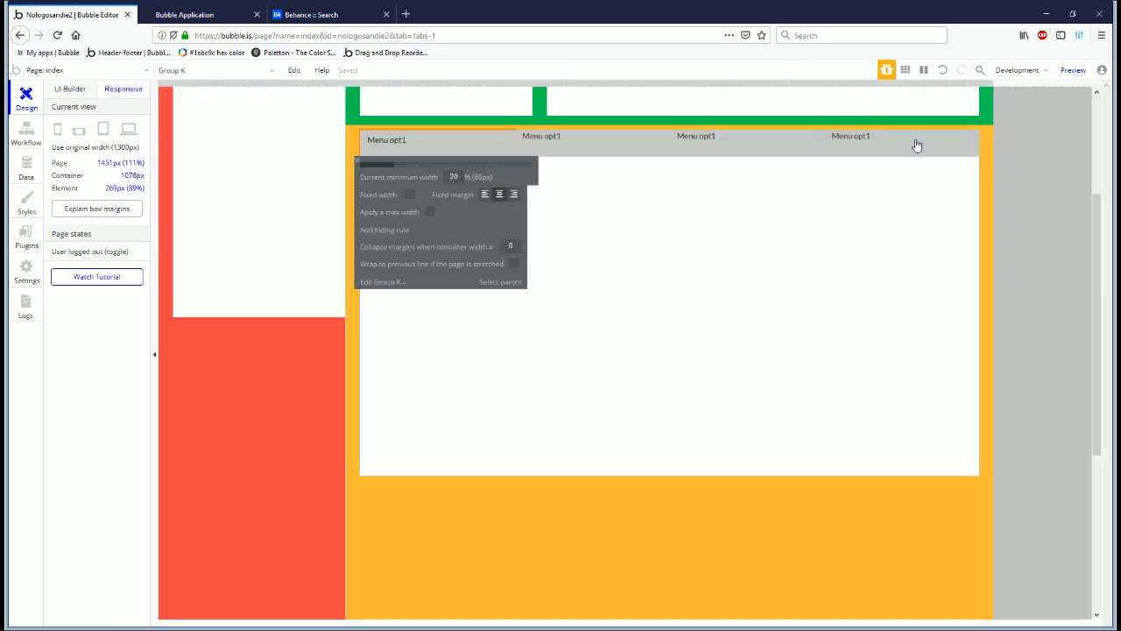
left_click(885, 150)
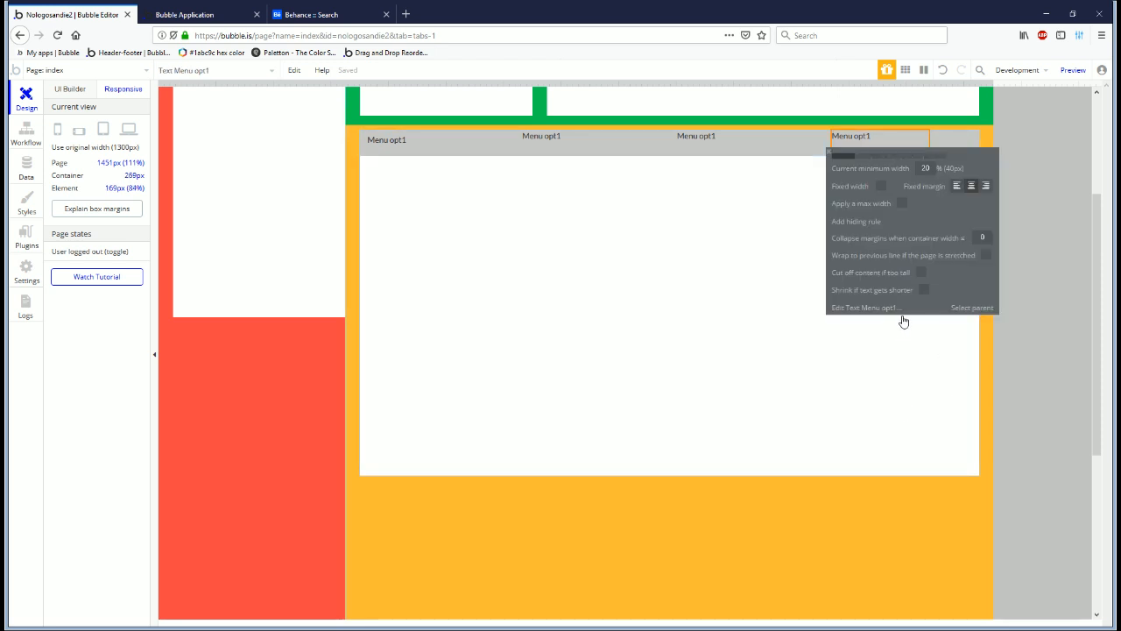
left_click(888, 144)
left_click(967, 281)
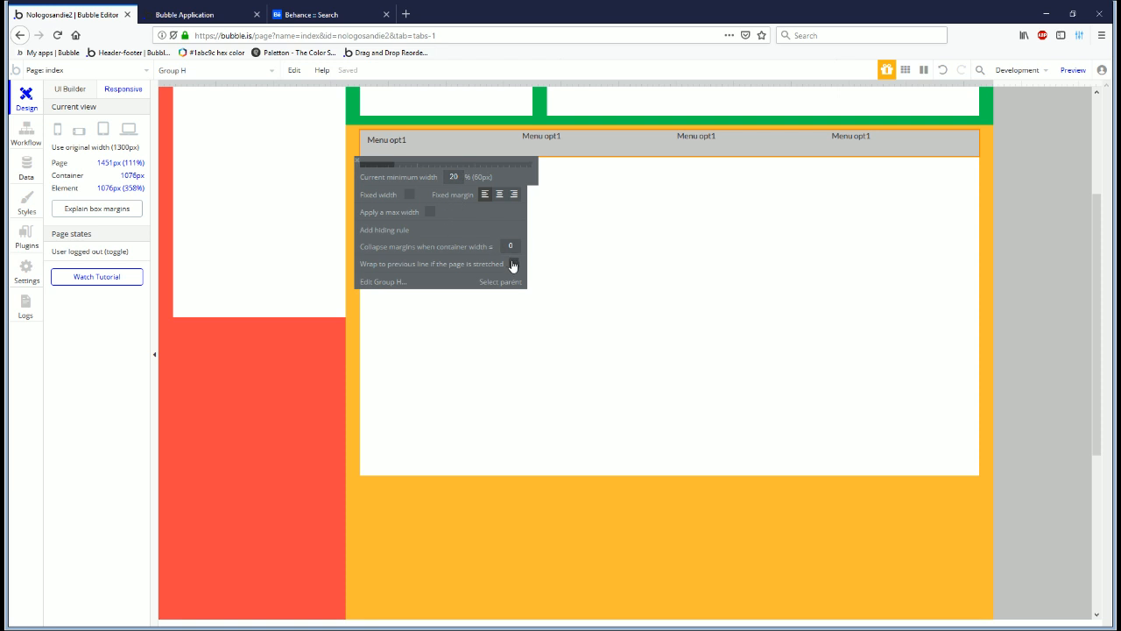
left_click(429, 213)
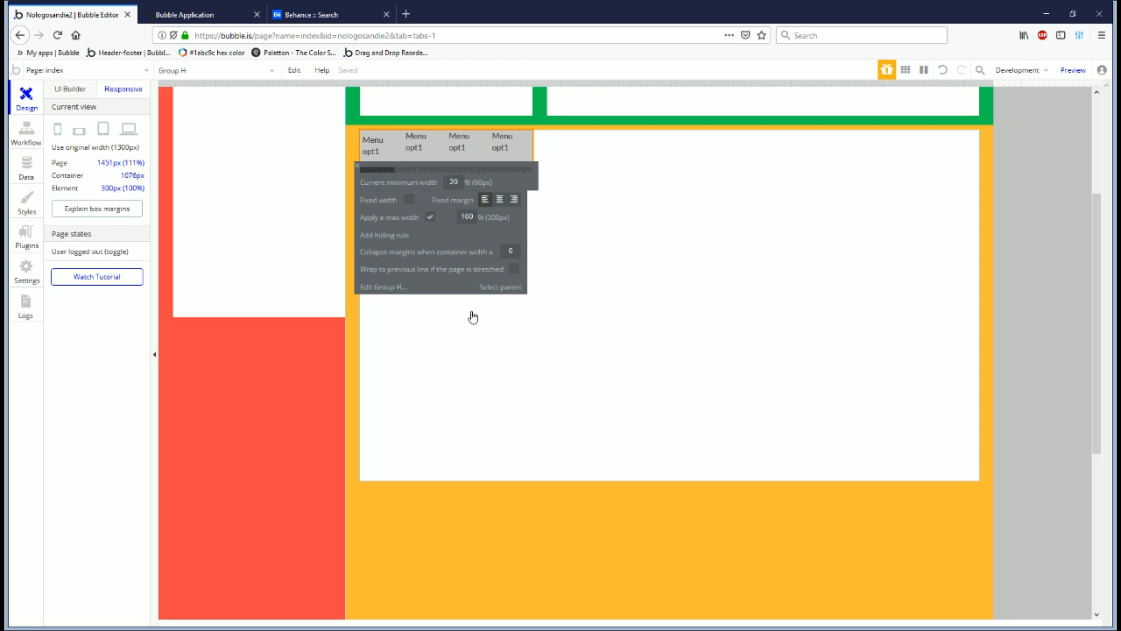
Step: Switch to the Behance reference design, examine the layout of its tab menu, and return to the Bubble editor
left_click(188, 14)
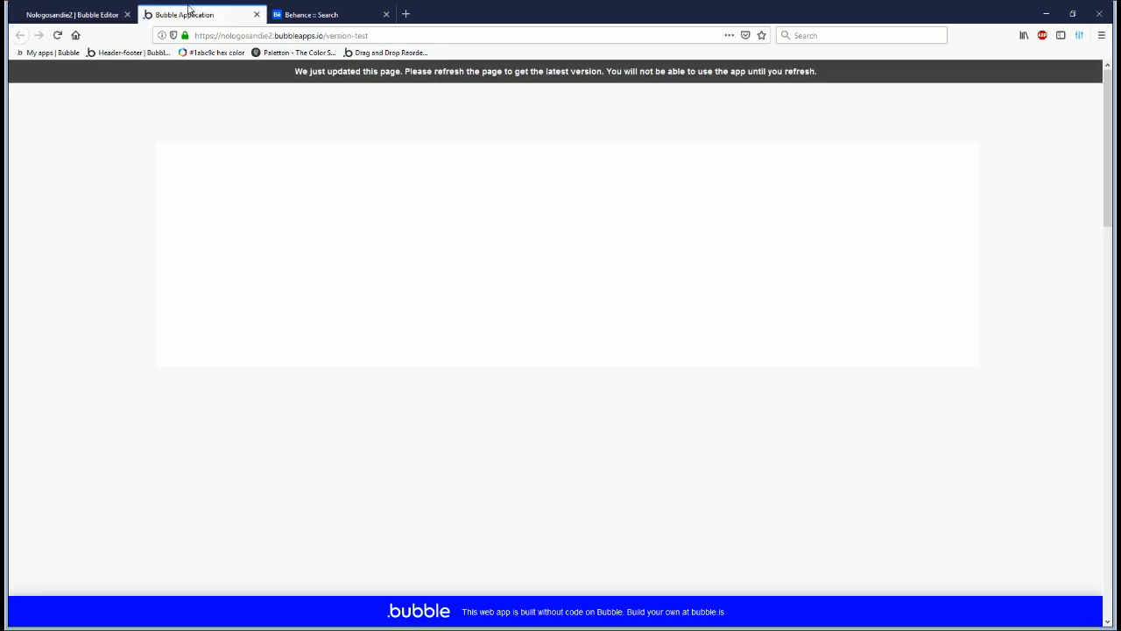
left_click(328, 12)
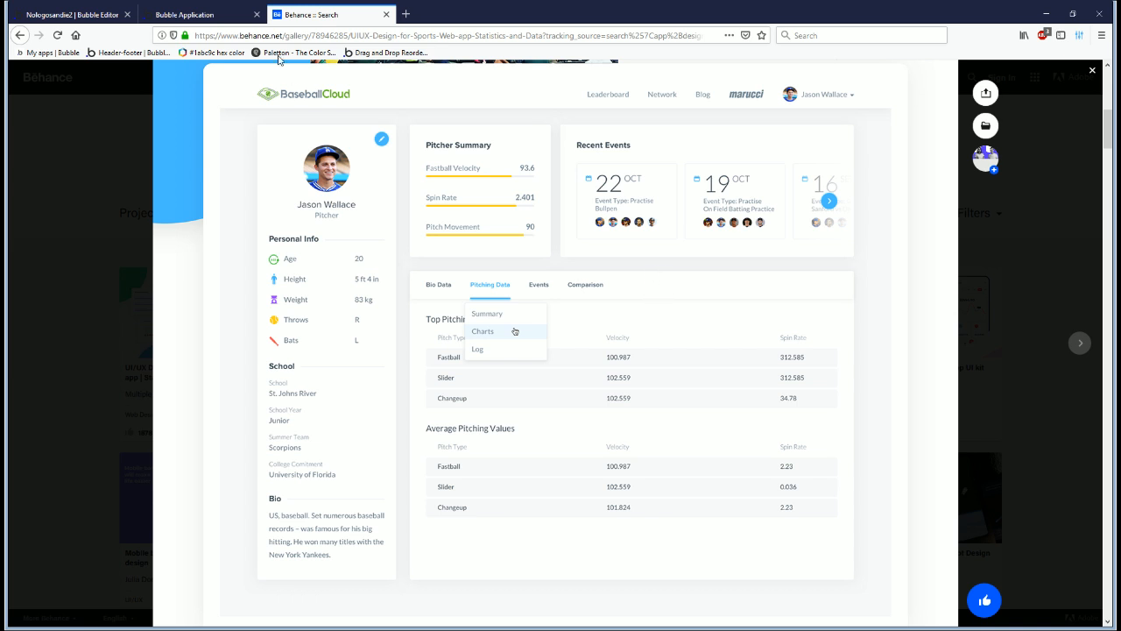
left_click(202, 14)
left_click(72, 14)
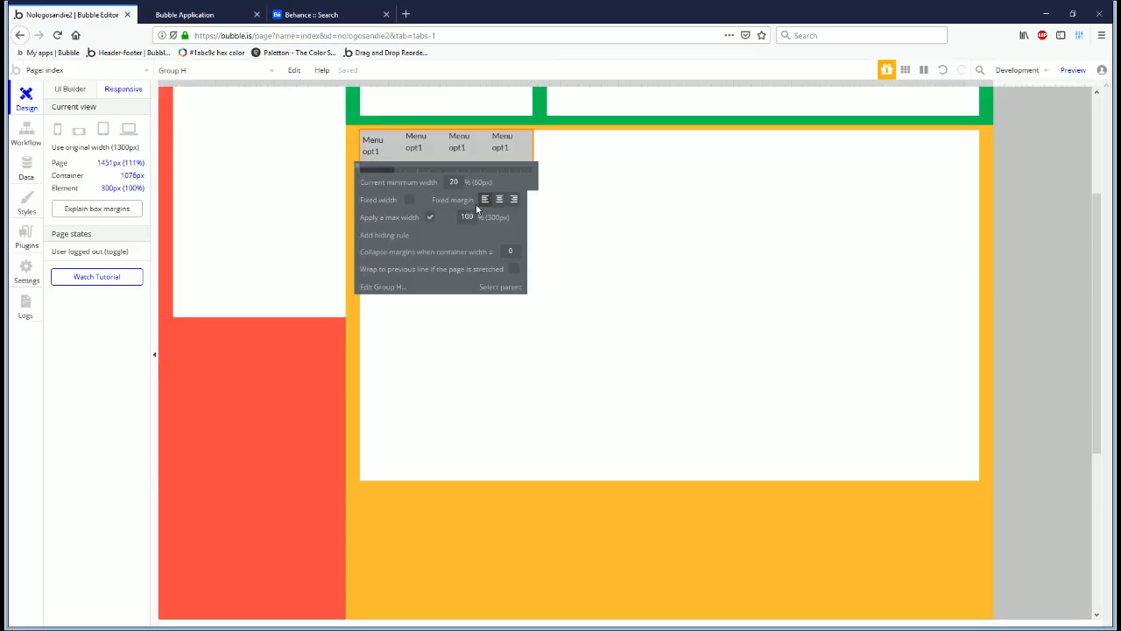
Step: Wrap Group H, the container of the four menu options, in a new parent group
left_click(82, 91)
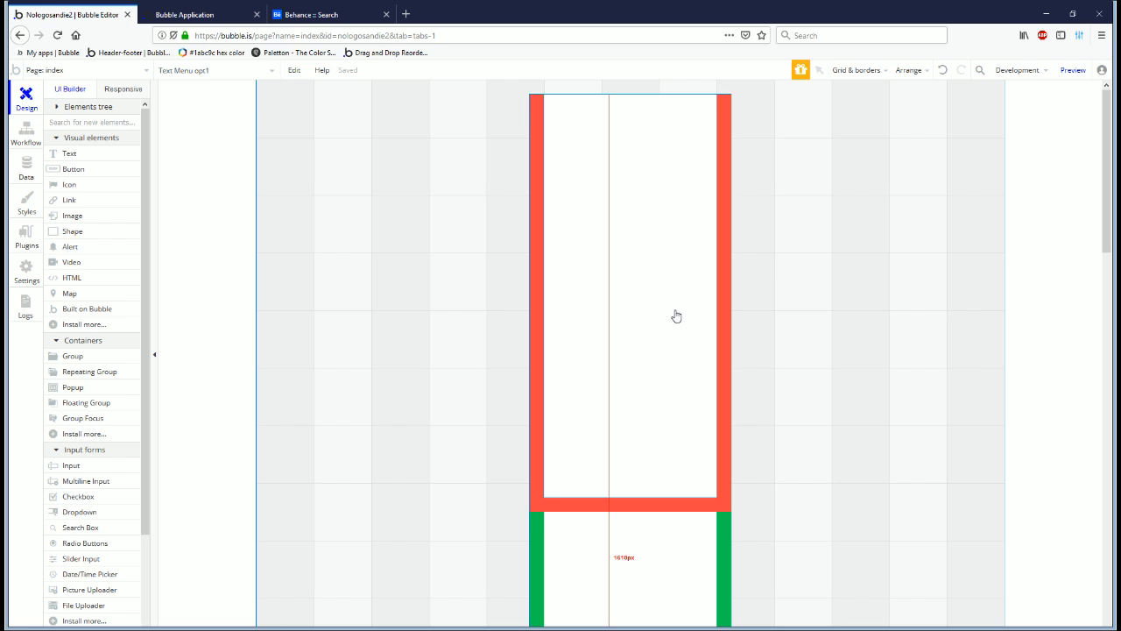
scroll(676, 315, "down", 4)
scroll(651, 327, "down", 2)
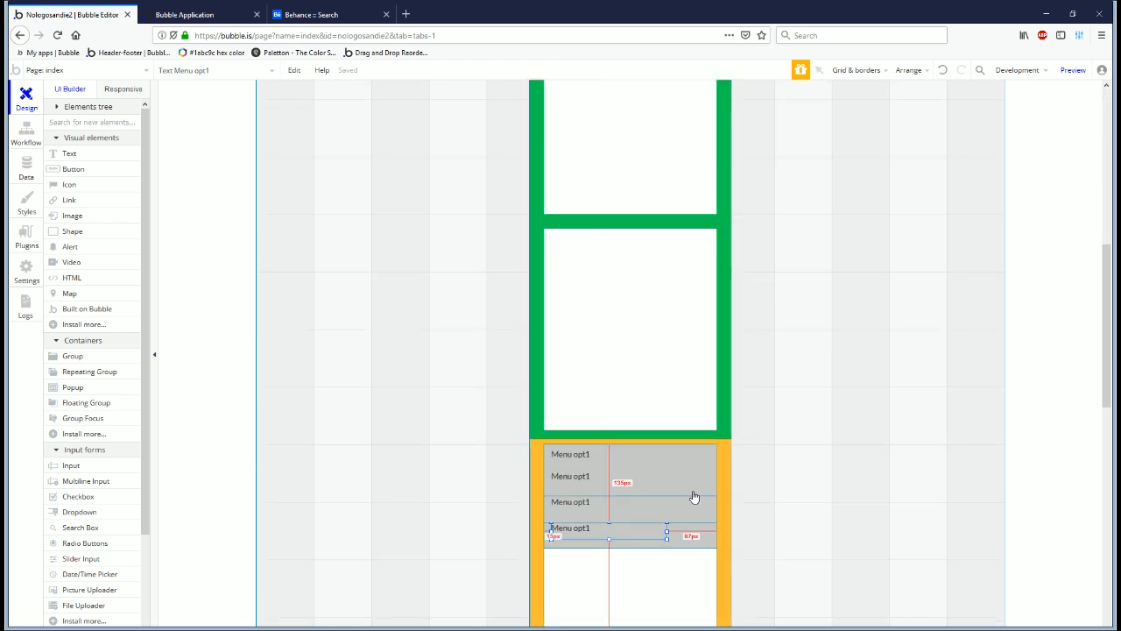
right_click(698, 542)
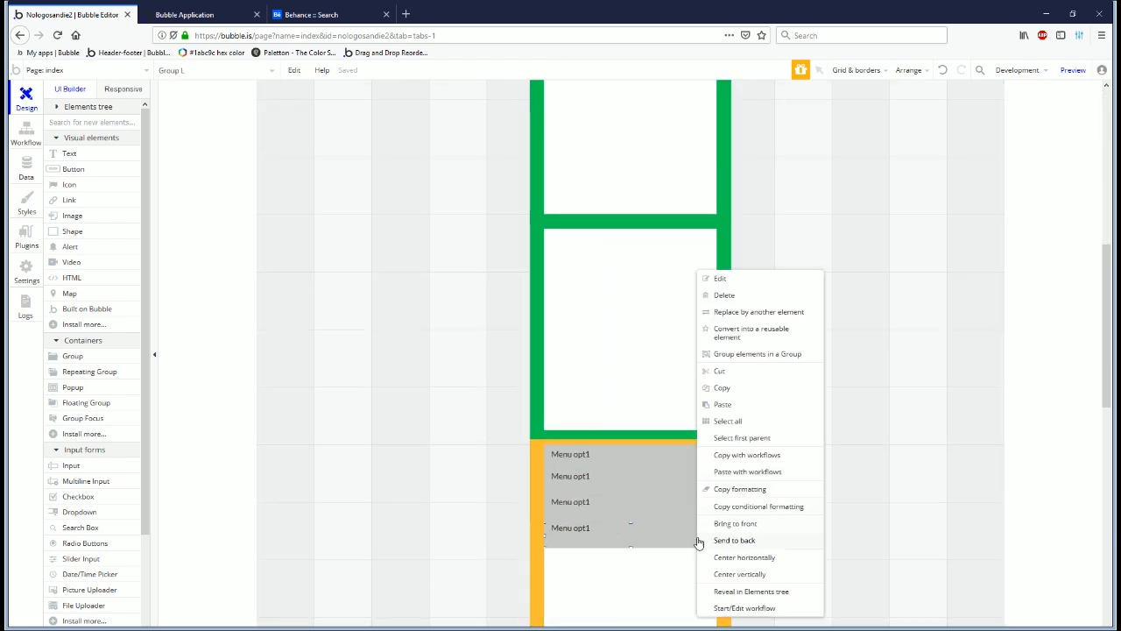
left_click(742, 438)
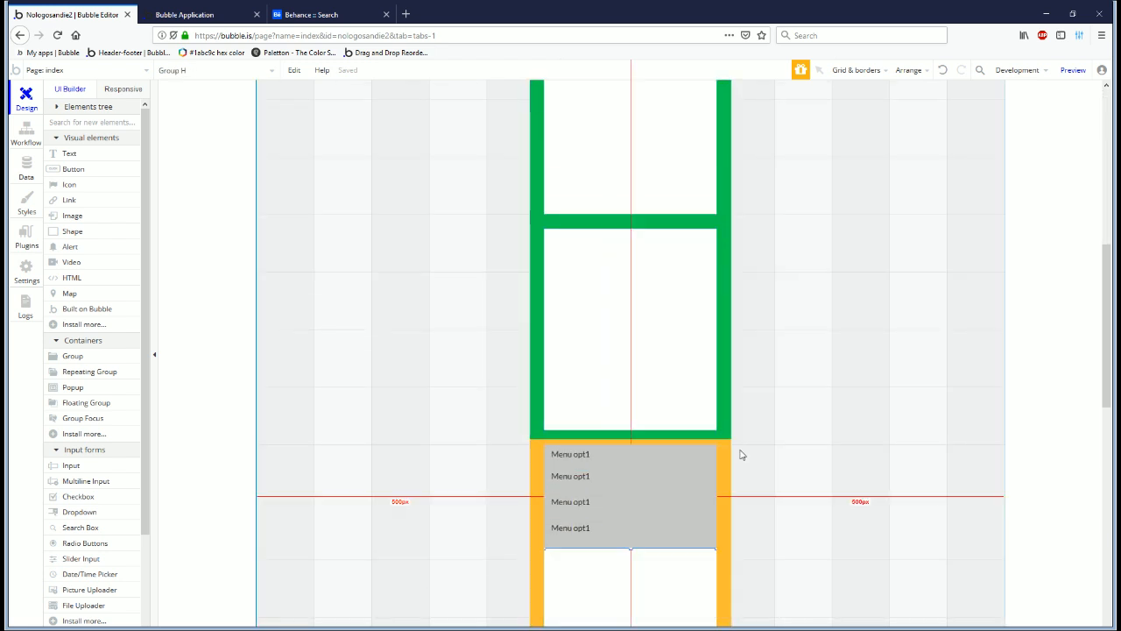
right_click(631, 548)
left_click(709, 355)
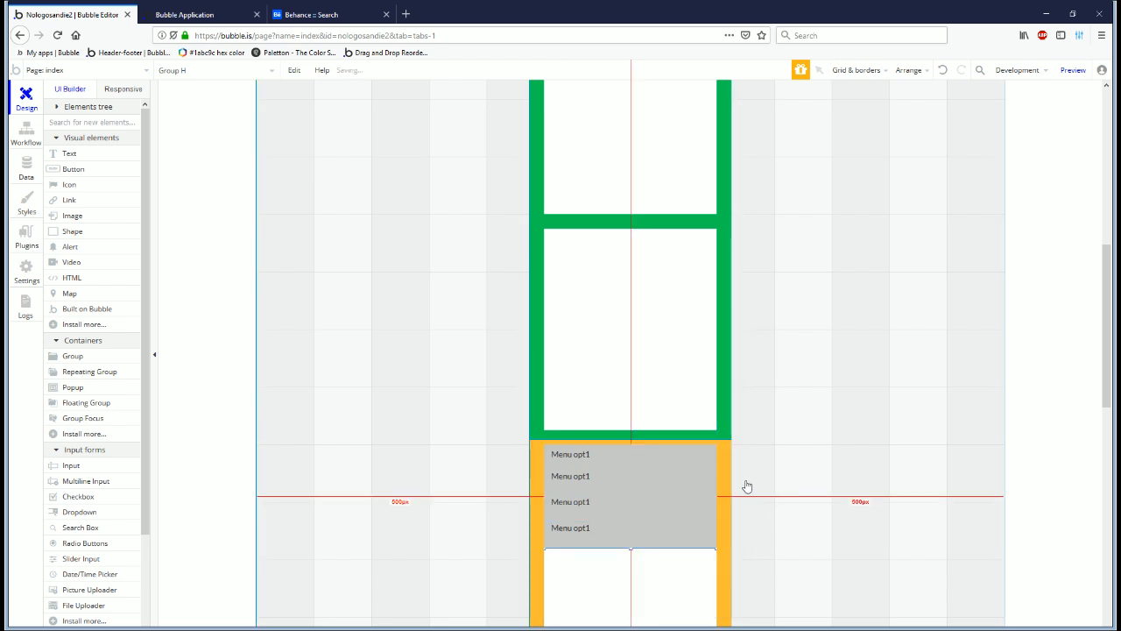
Step: Give Group M around the menu an Outset shadow with the box shadow color #Dedede
left_click(630, 552)
double_click(630, 546)
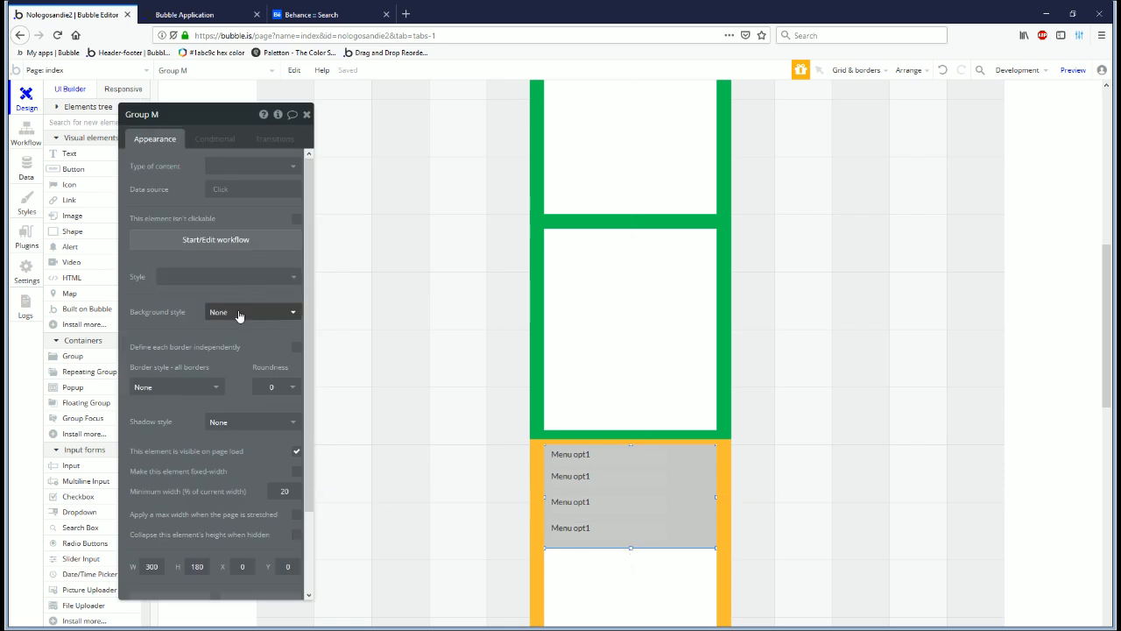
left_click(245, 426)
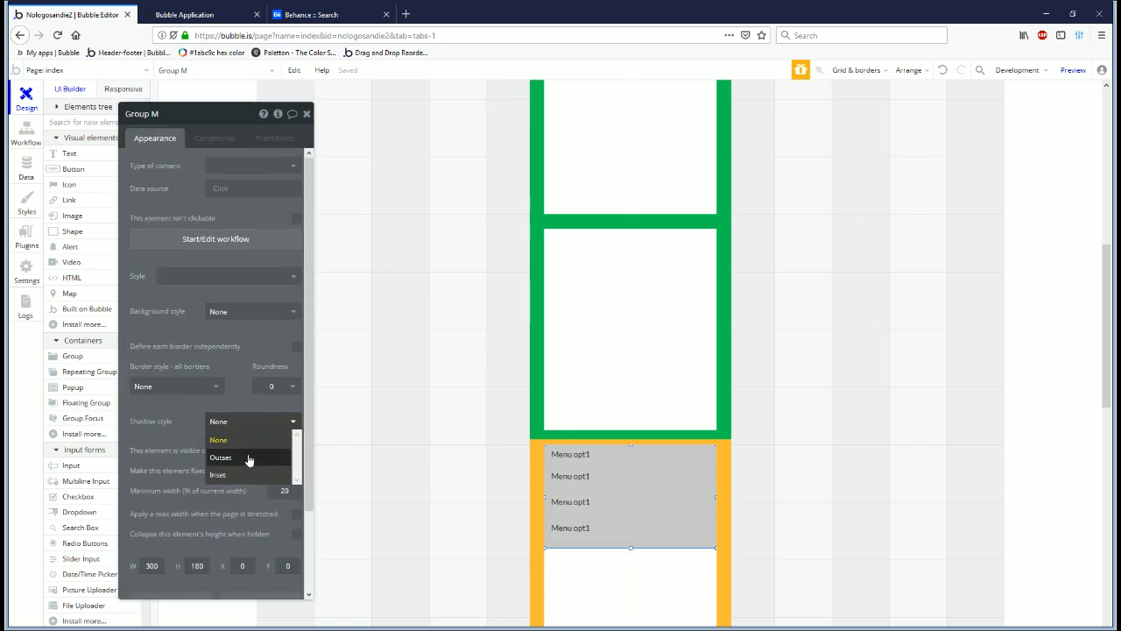
left_click(249, 457)
left_click(225, 535)
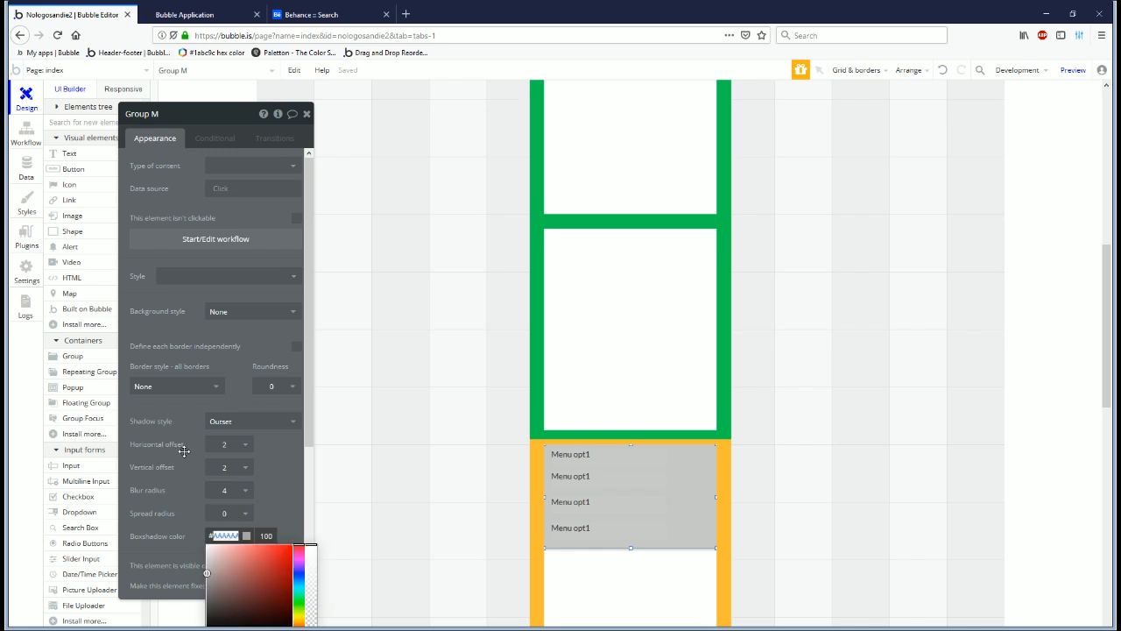
type("Dedede")
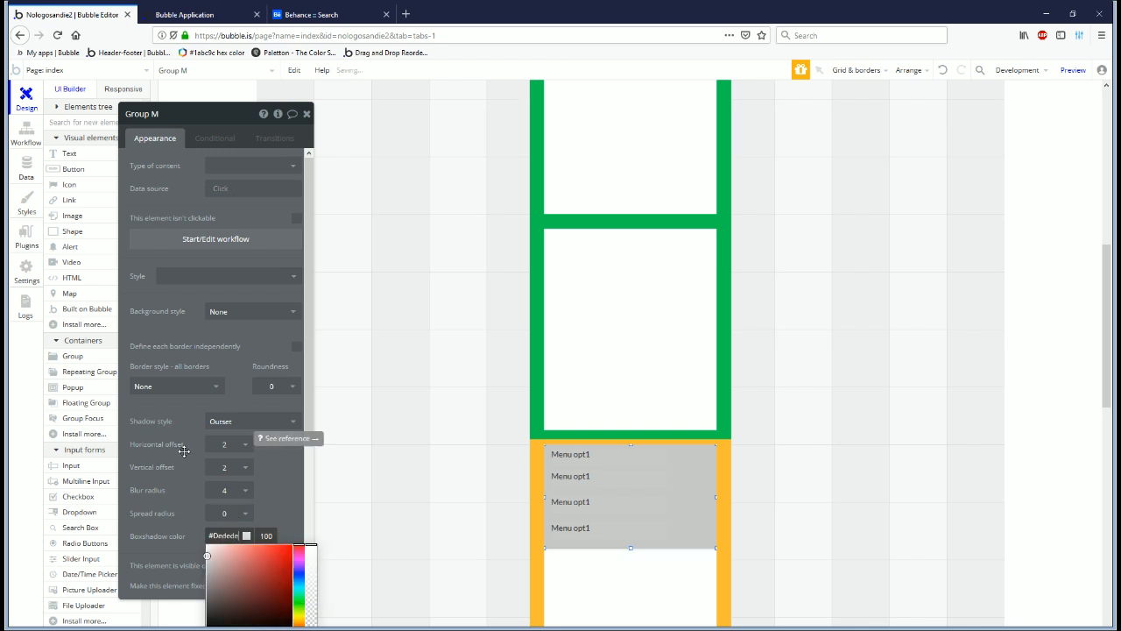
Step: Set Group M's shadow to a horizontal offset of 0, a vertical offset of 4 and a blur radius of 16
left_click(175, 433)
left_click(226, 490)
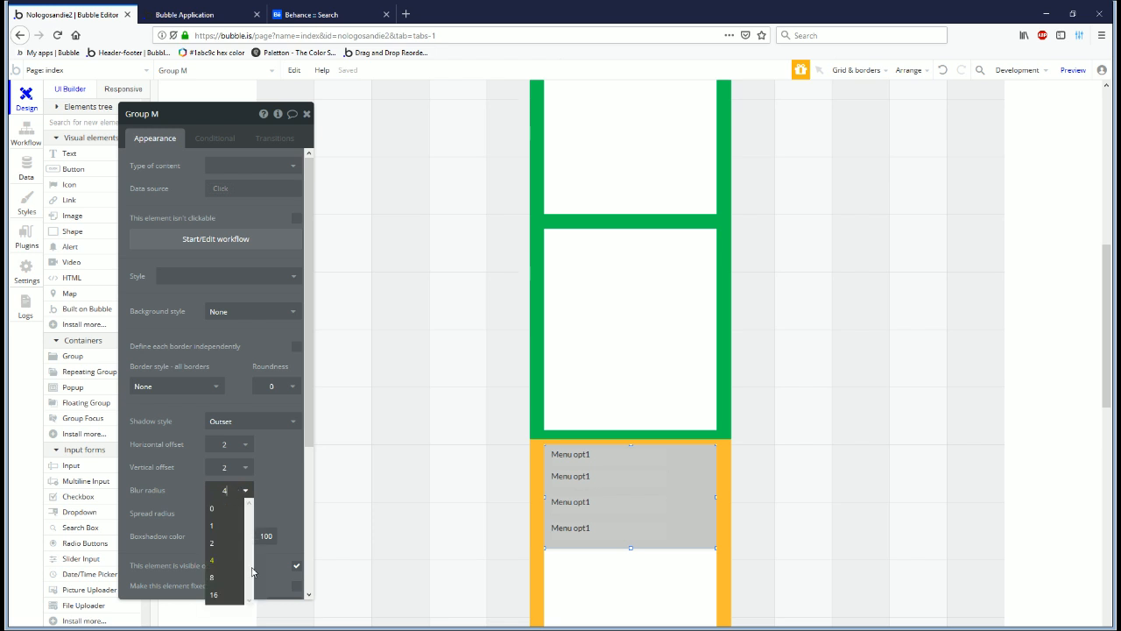
left_click(225, 596)
left_click(235, 467)
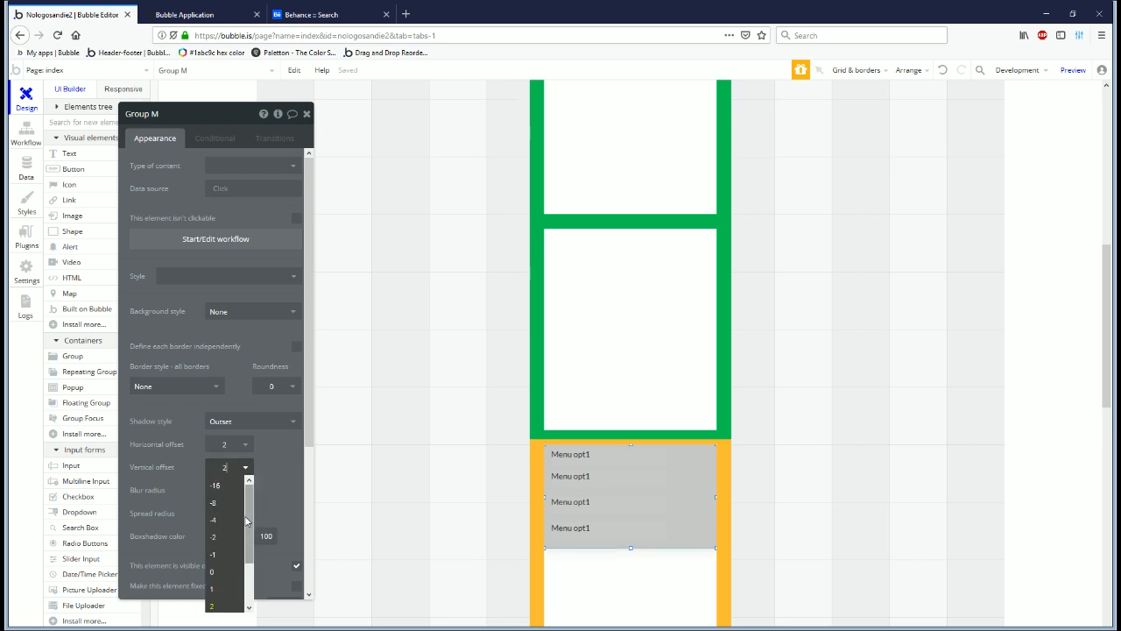
left_click(219, 572)
left_click(231, 445)
left_click(219, 548)
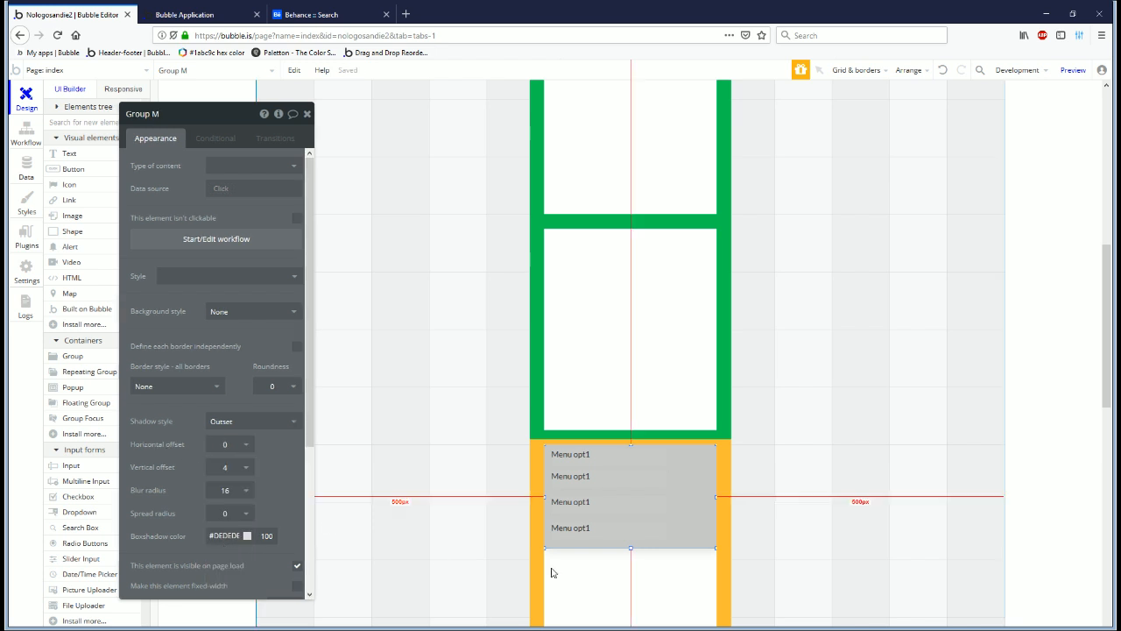
Step: Set the background style to None for each of the four menu option groups: Groups L, J, I and K
left_click(617, 539)
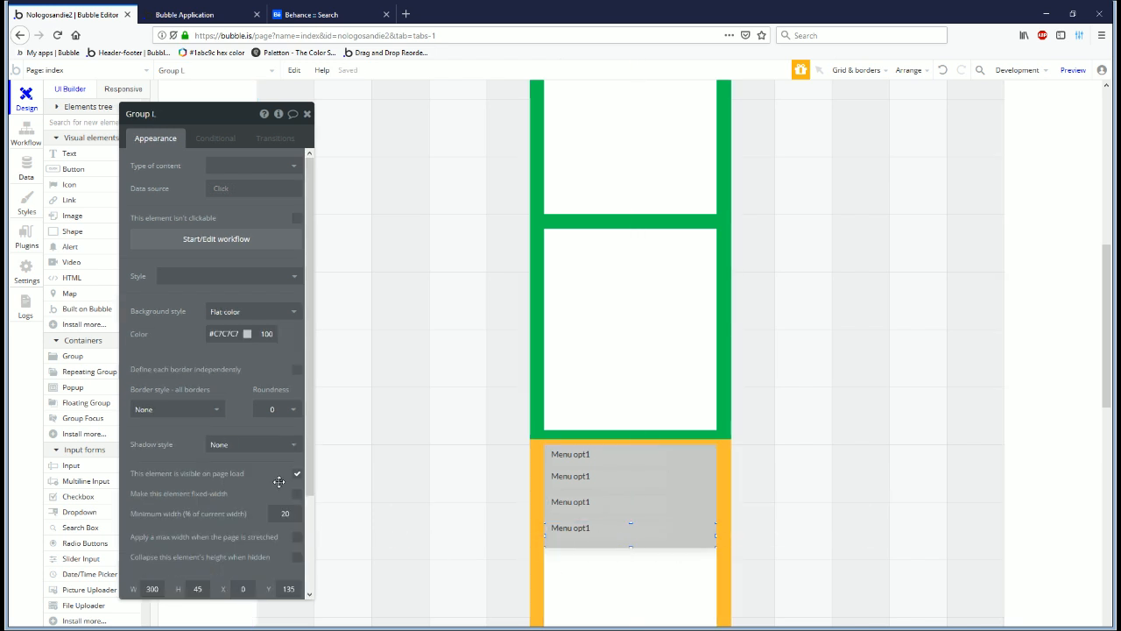
left_click(236, 311)
left_click(226, 327)
left_click(616, 506)
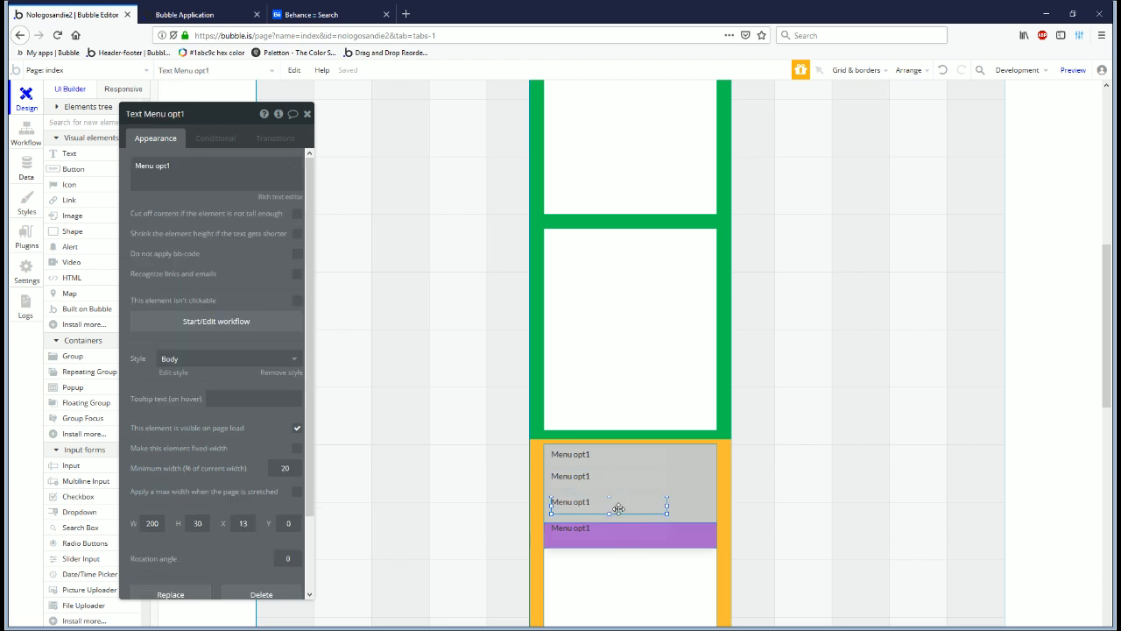
left_click(704, 512)
left_click(252, 311)
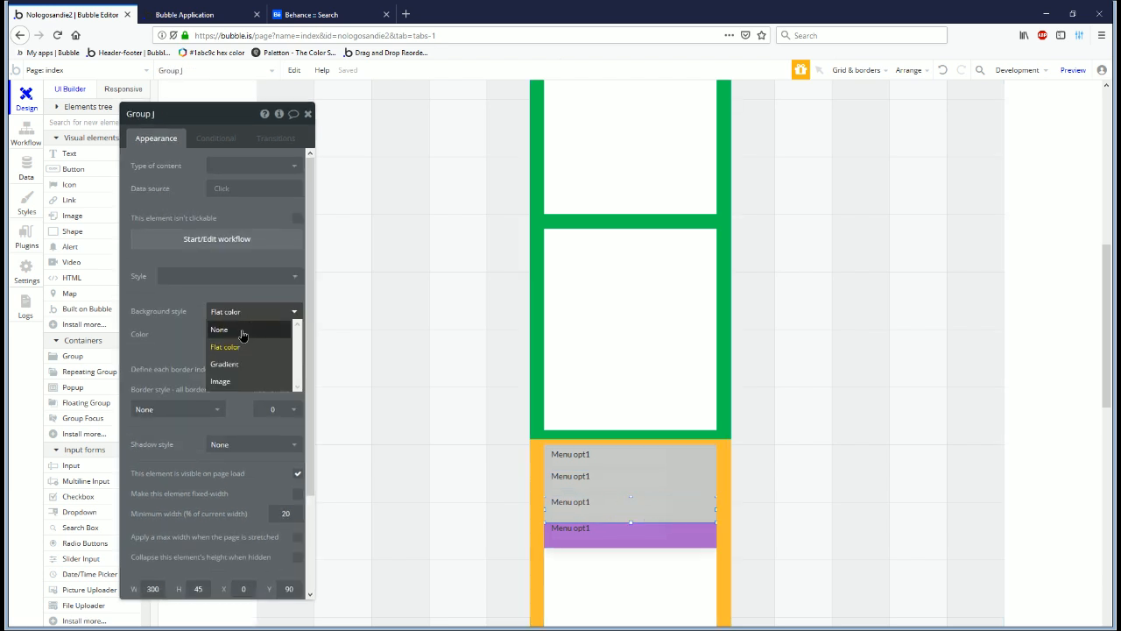
left_click(232, 328)
left_click(648, 487)
left_click(252, 311)
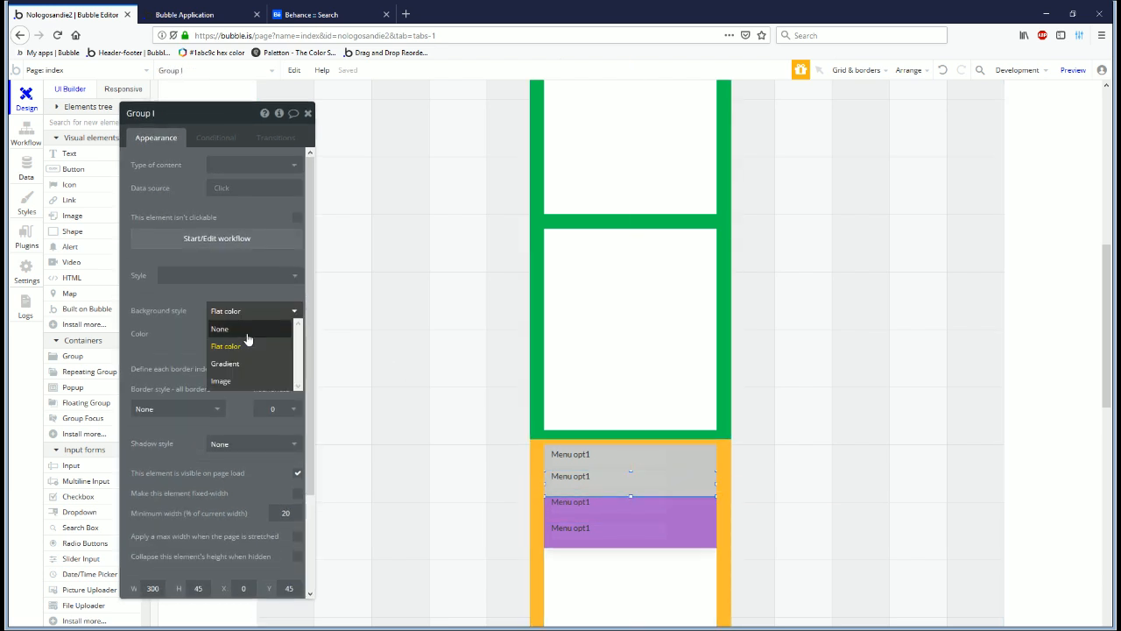
left_click(233, 327)
left_click(661, 453)
left_click(252, 311)
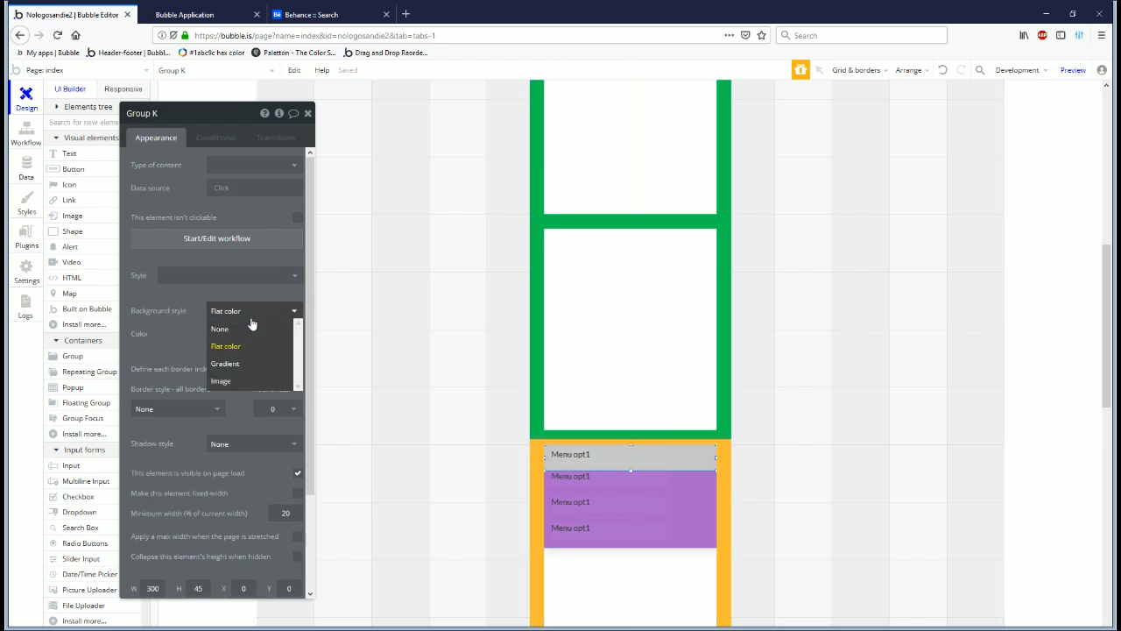
left_click(232, 327)
Step: Select Group K's parent, Group H, and set its background style to None
right_click(681, 454)
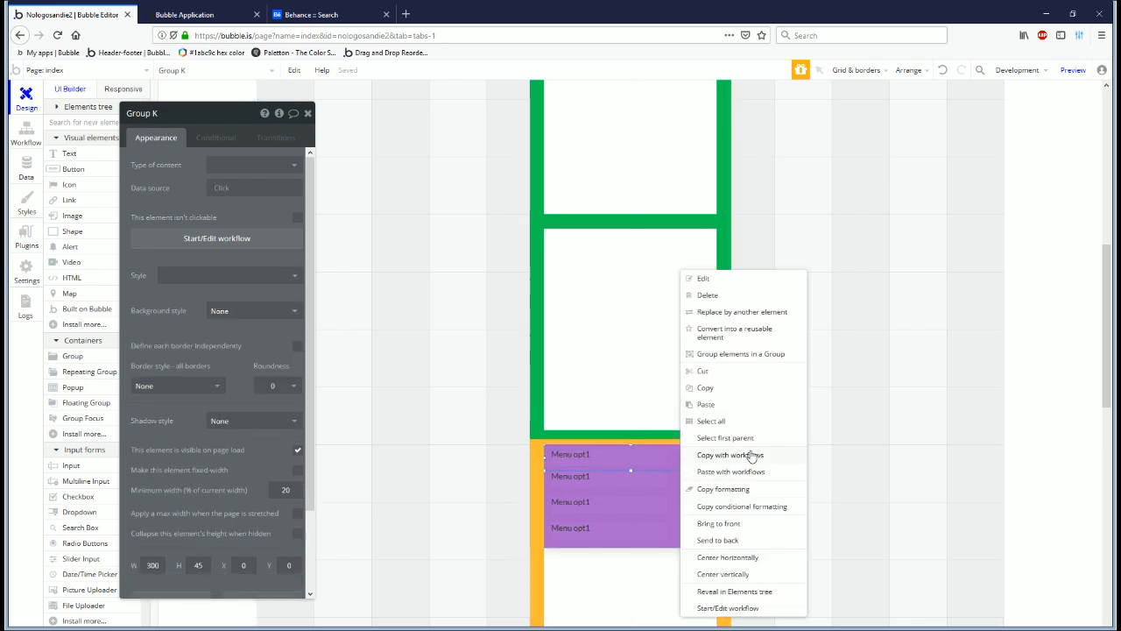
left_click(726, 438)
left_click(254, 312)
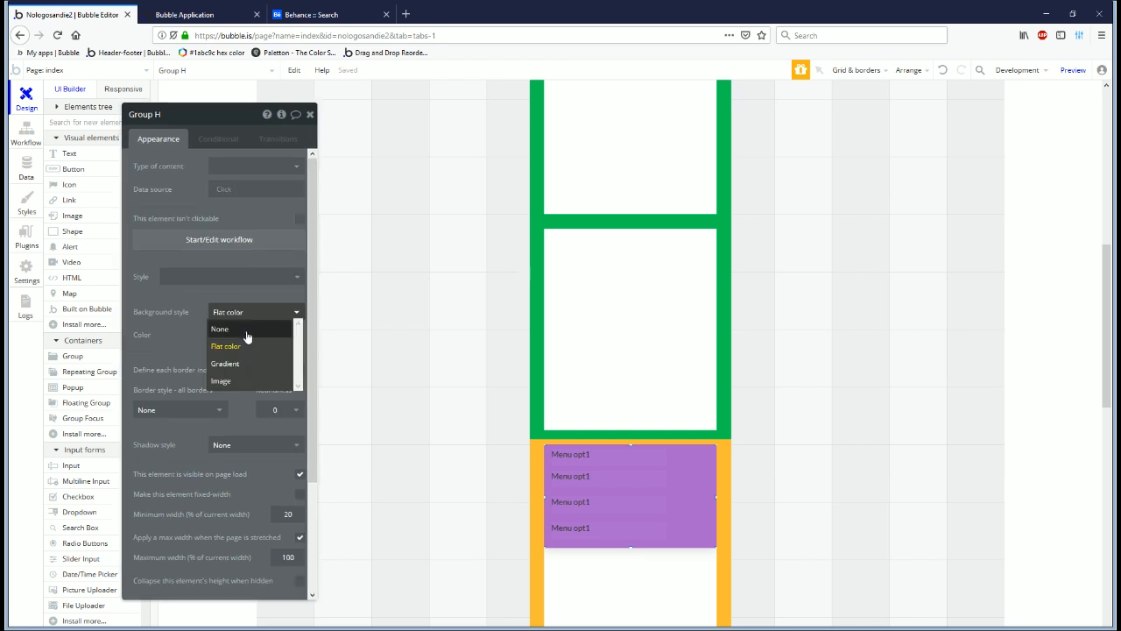
left_click(232, 326)
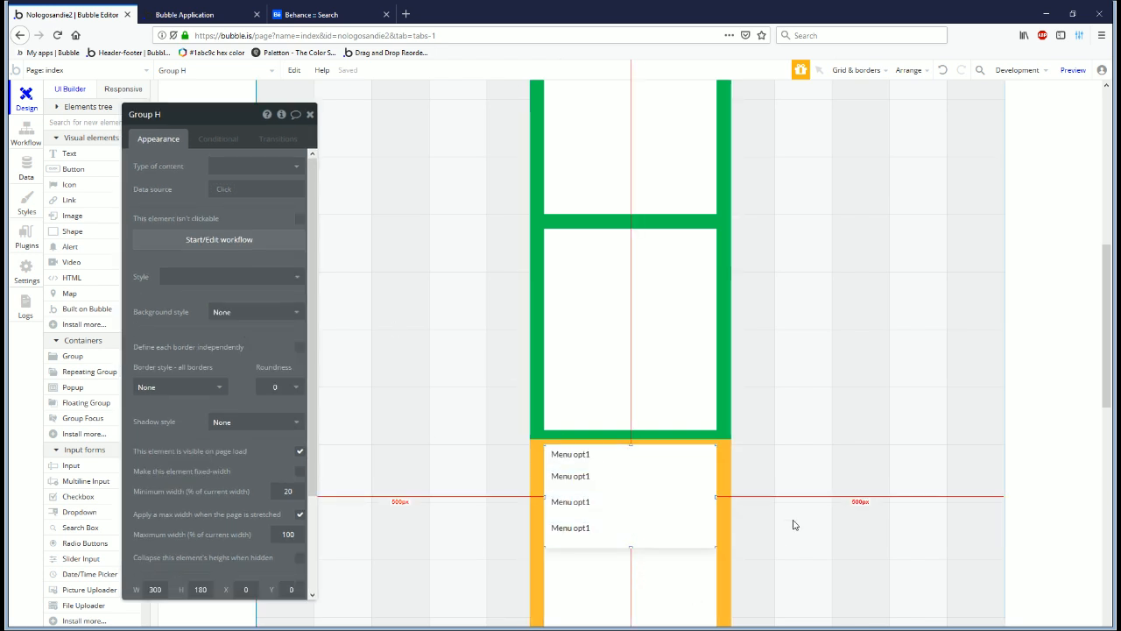
Step: In the responsive view, set the maximum width of Group H, the container of the menu options, to 150%
scroll(641, 464, "down", 2)
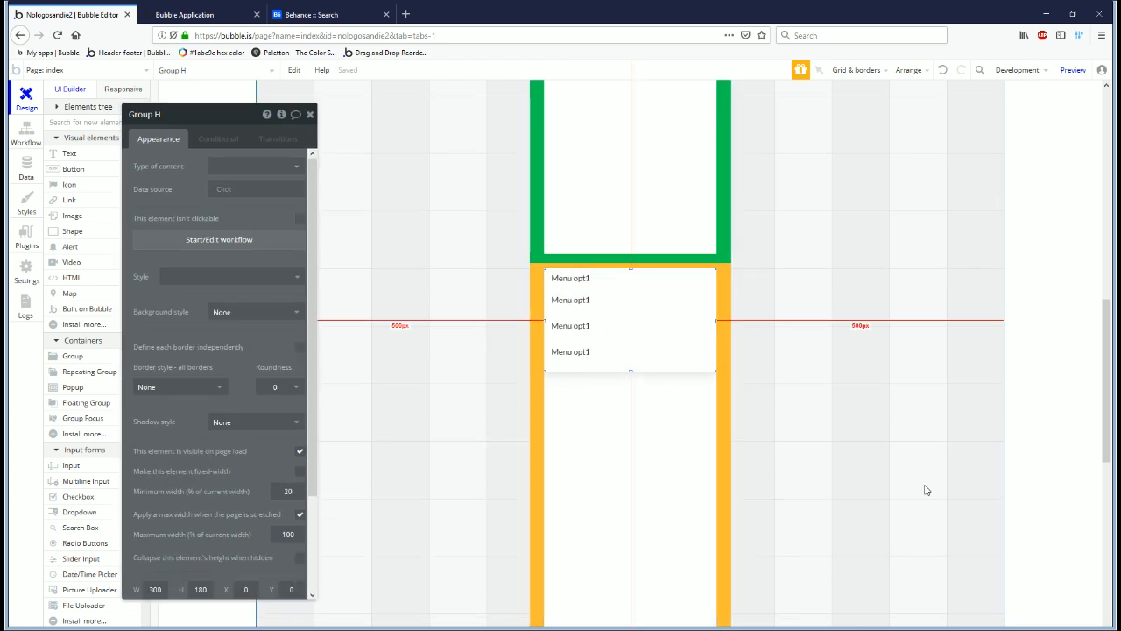
left_click(124, 90)
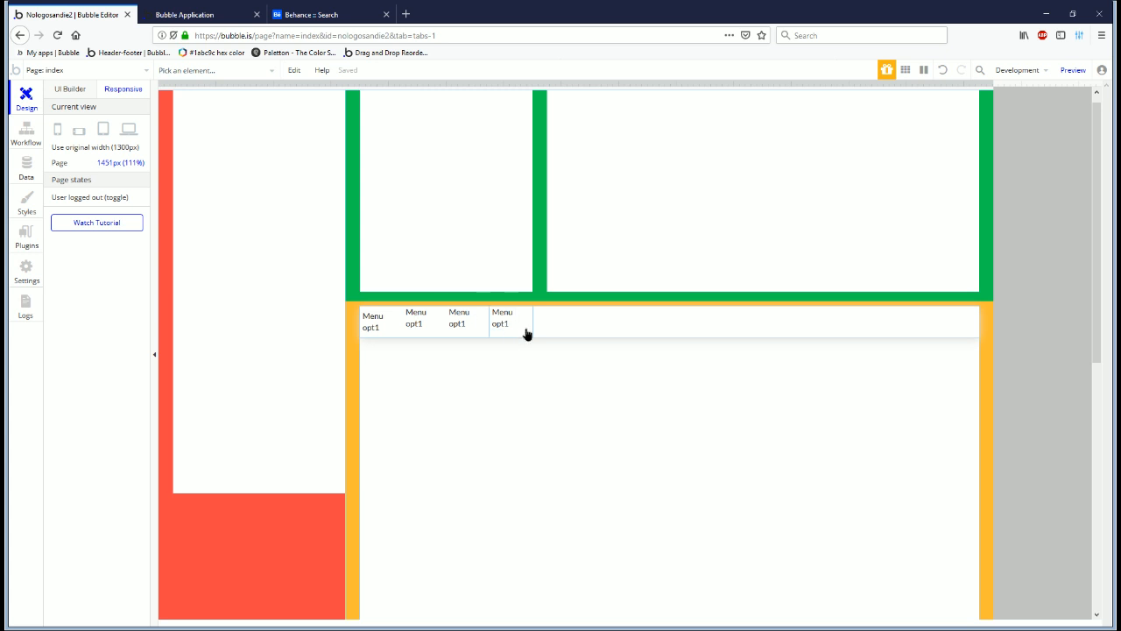
left_click(526, 332)
left_click(630, 462)
left_click(430, 393)
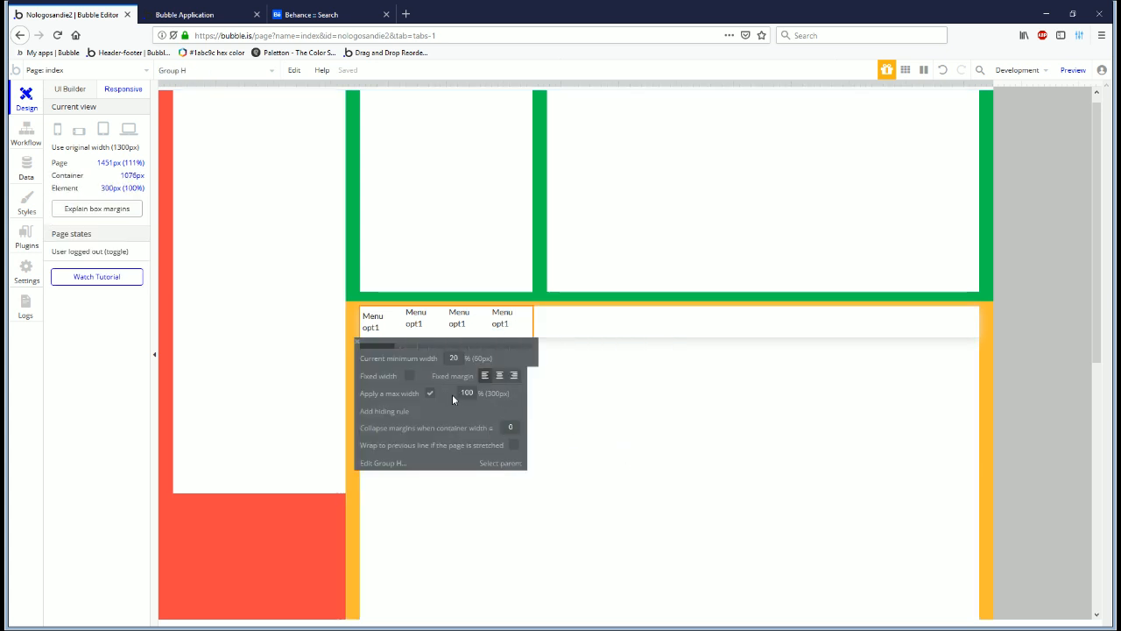
type("12")
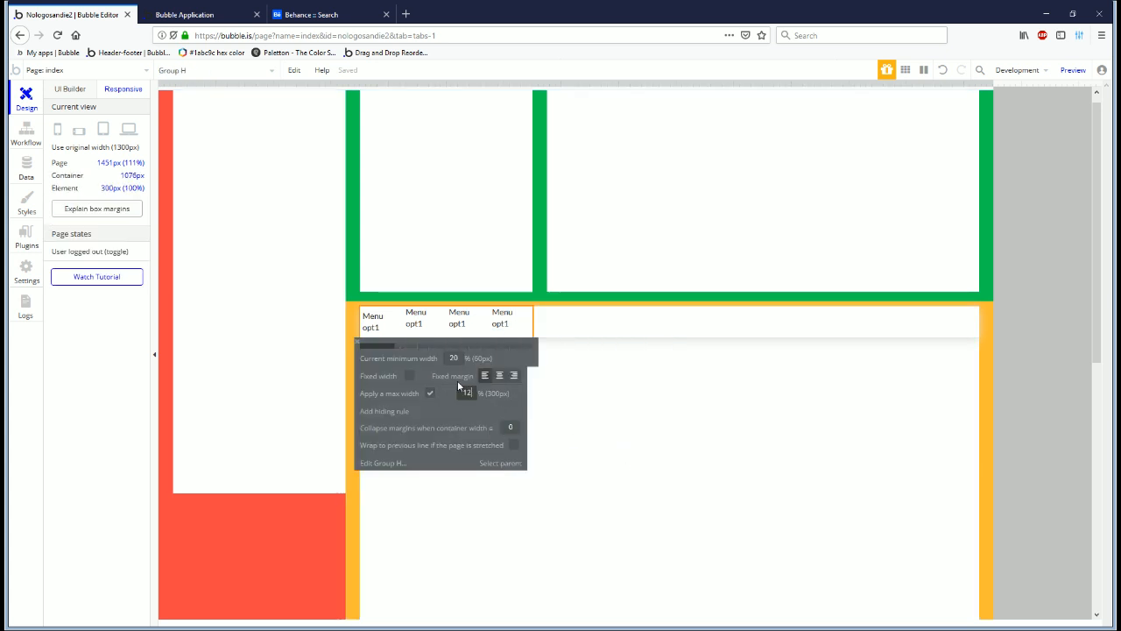
type("5")
scroll(596, 373, "down", 3)
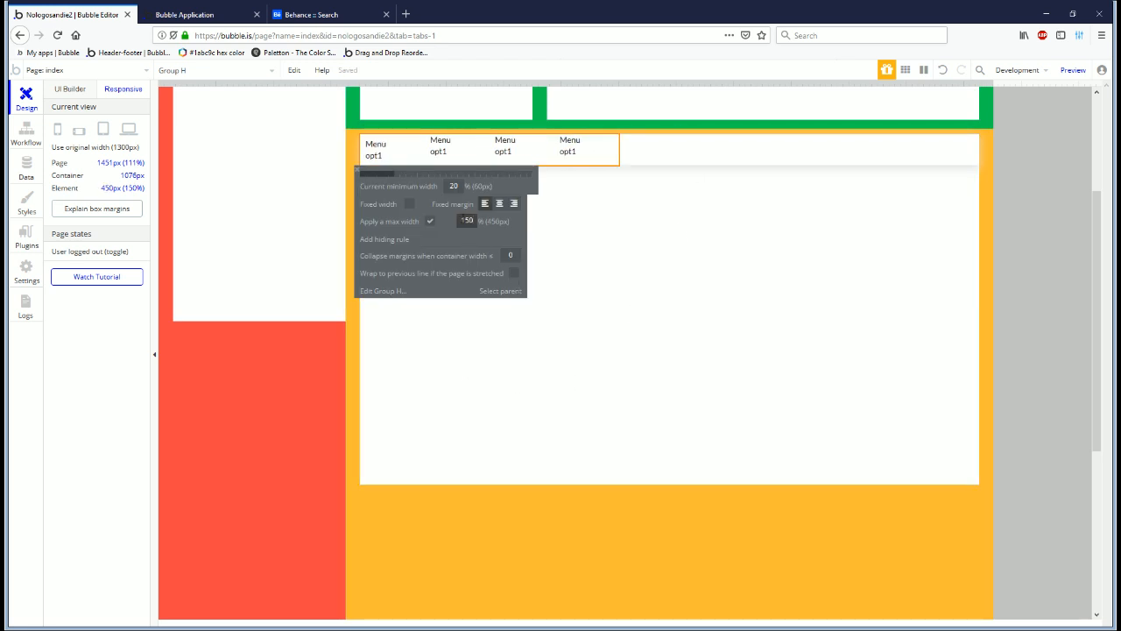
left_click(633, 357)
Step: Compare the menu row with the tab menu in the Behance reference design, and return to the Bubble editor
scroll(603, 364, "up", 3)
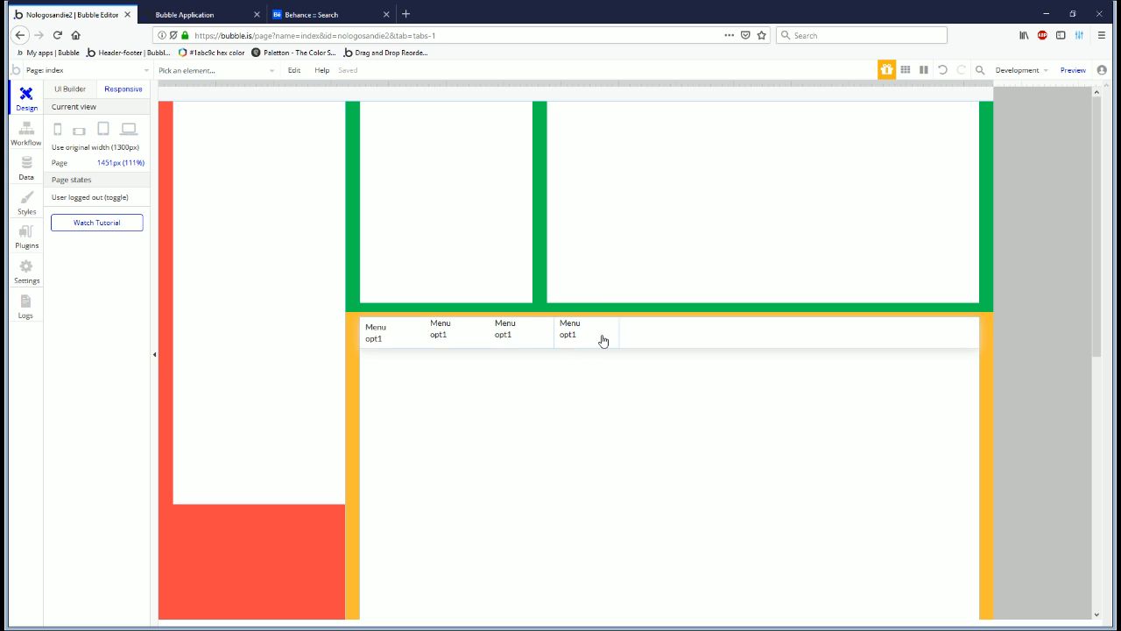
left_click(374, 335)
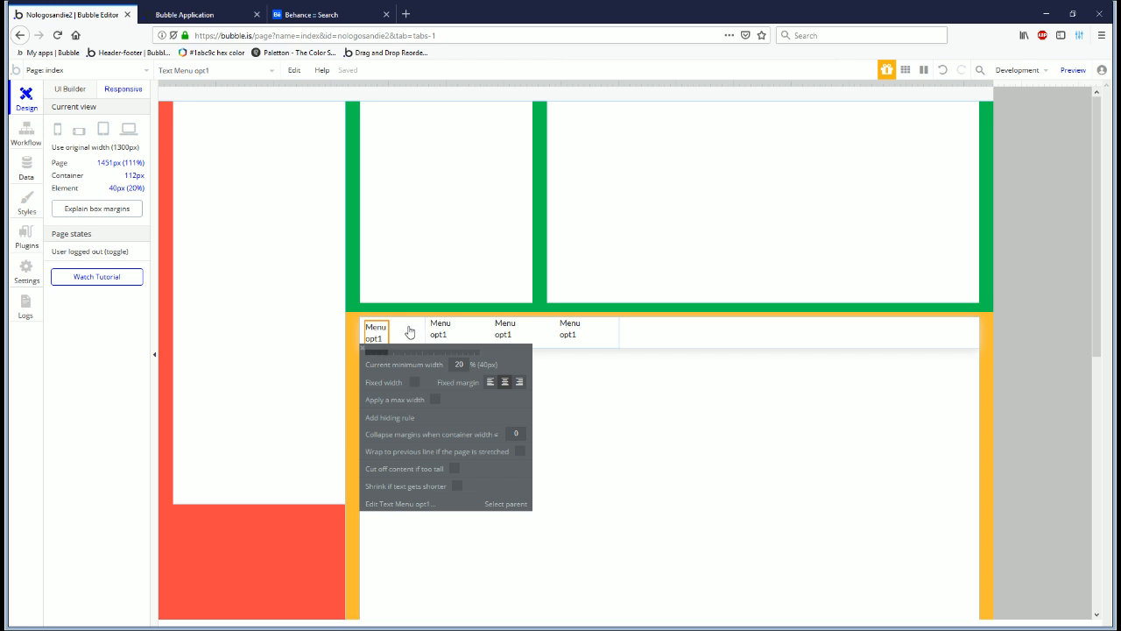
left_click(339, 10)
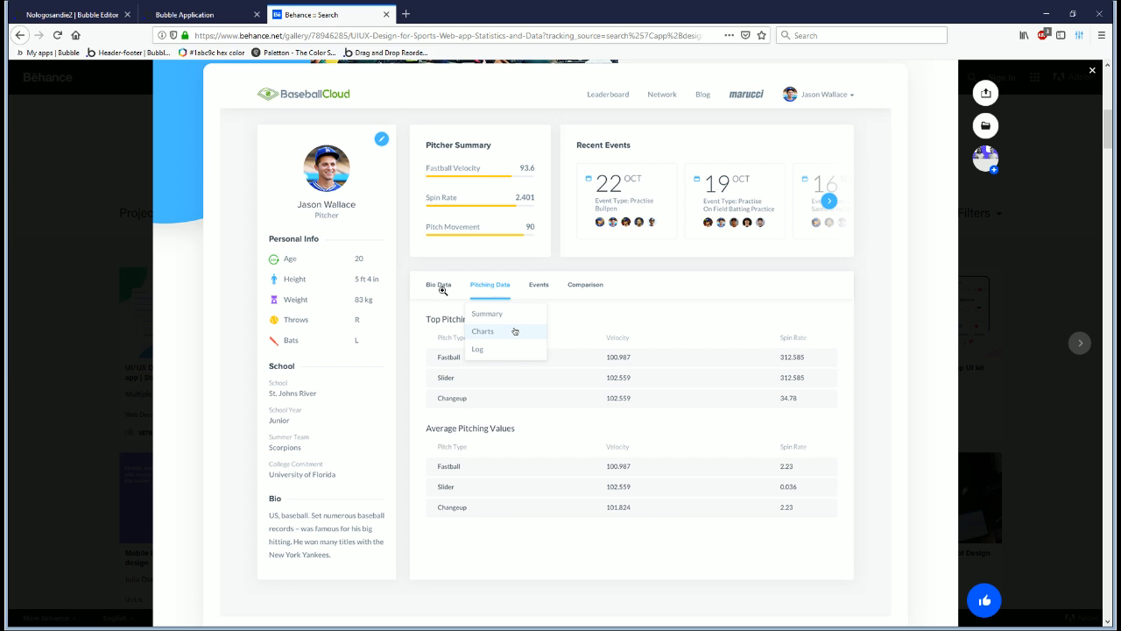
scroll(571, 490, "down", 3)
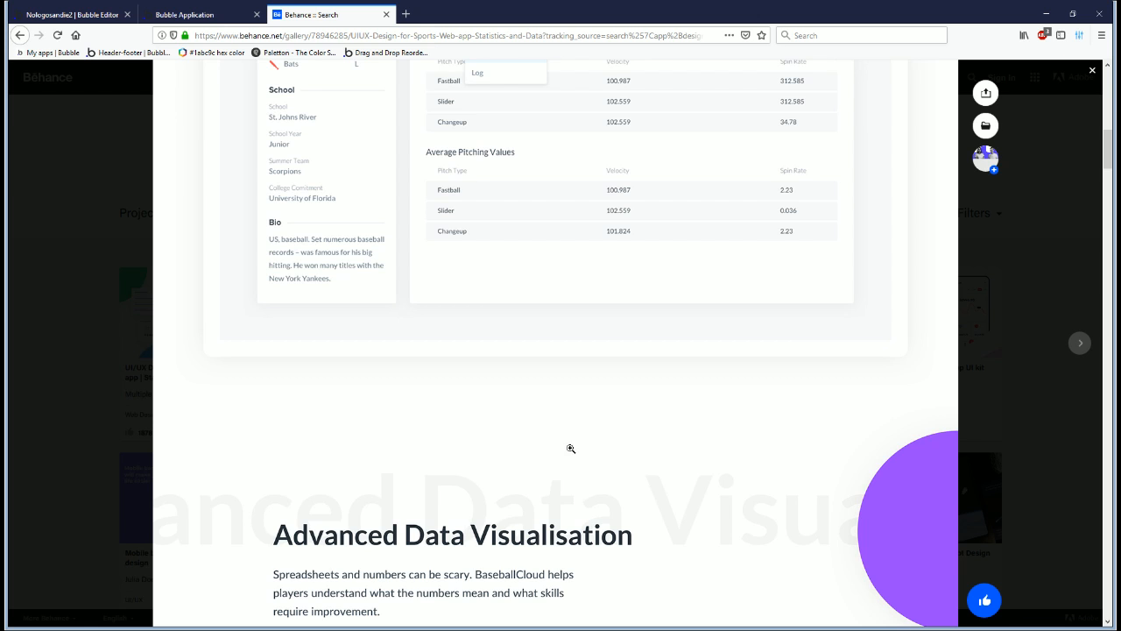
scroll(526, 369, "up", 4)
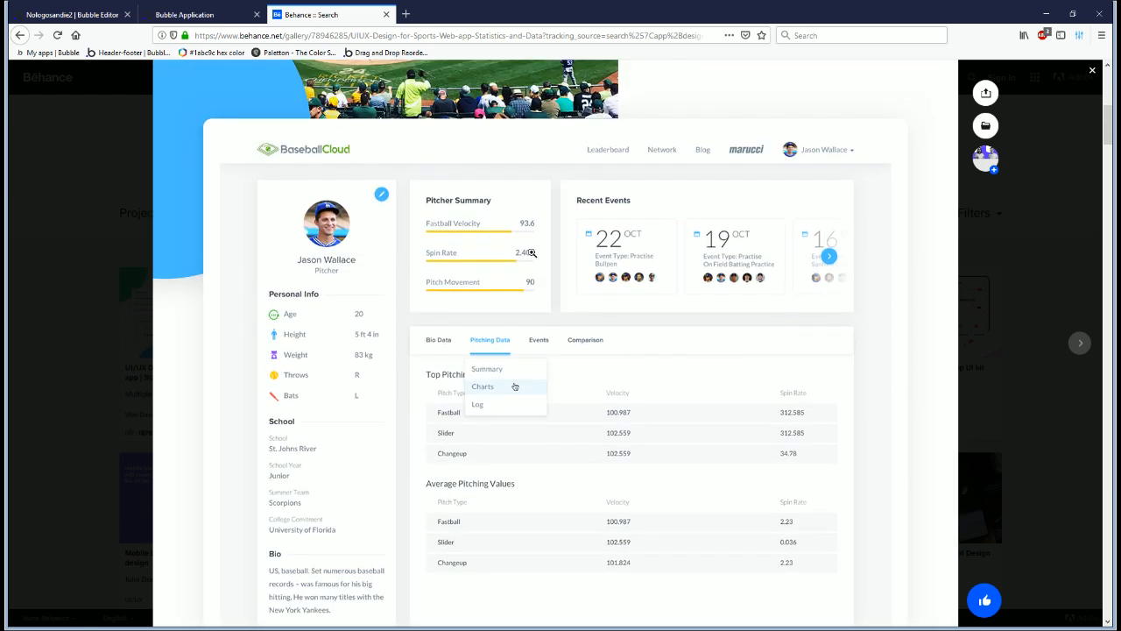
left_click(72, 14)
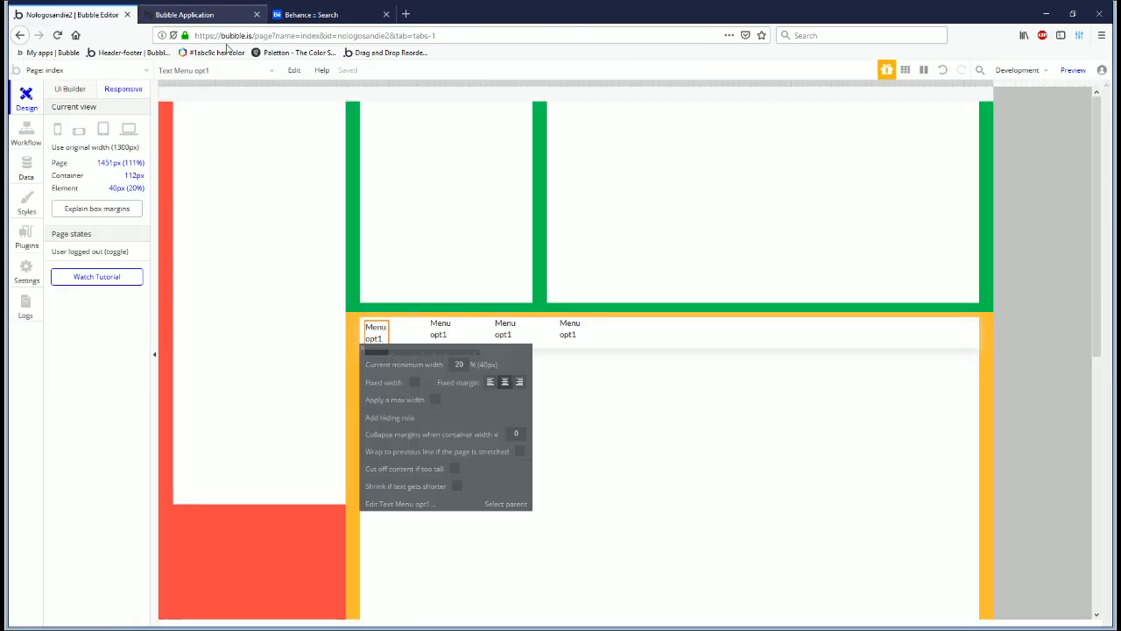
Step: Shorten Group C, the orange container, until its lower edge sits about 24 px below the white group inside it
scroll(356, 420, "down", 3)
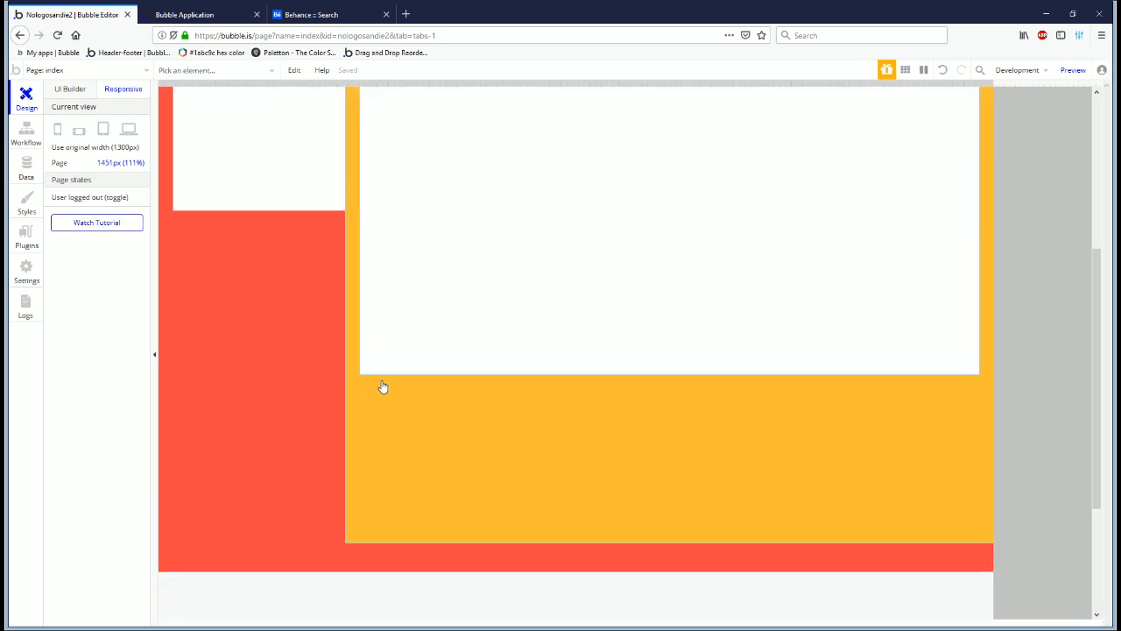
left_click(70, 89)
scroll(639, 328, "down", 4)
scroll(641, 322, "down", 2)
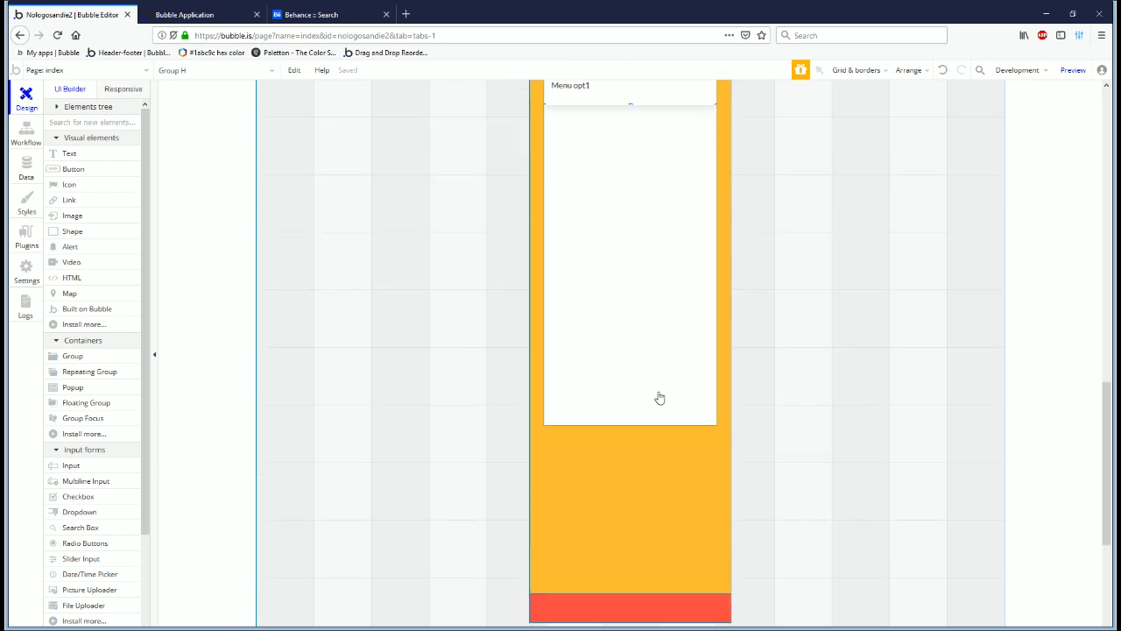
left_click_drag(631, 537, 631, 382)
Step: Preview the page in the responsive view at a width of about 991 px
scroll(658, 431, "up", 5)
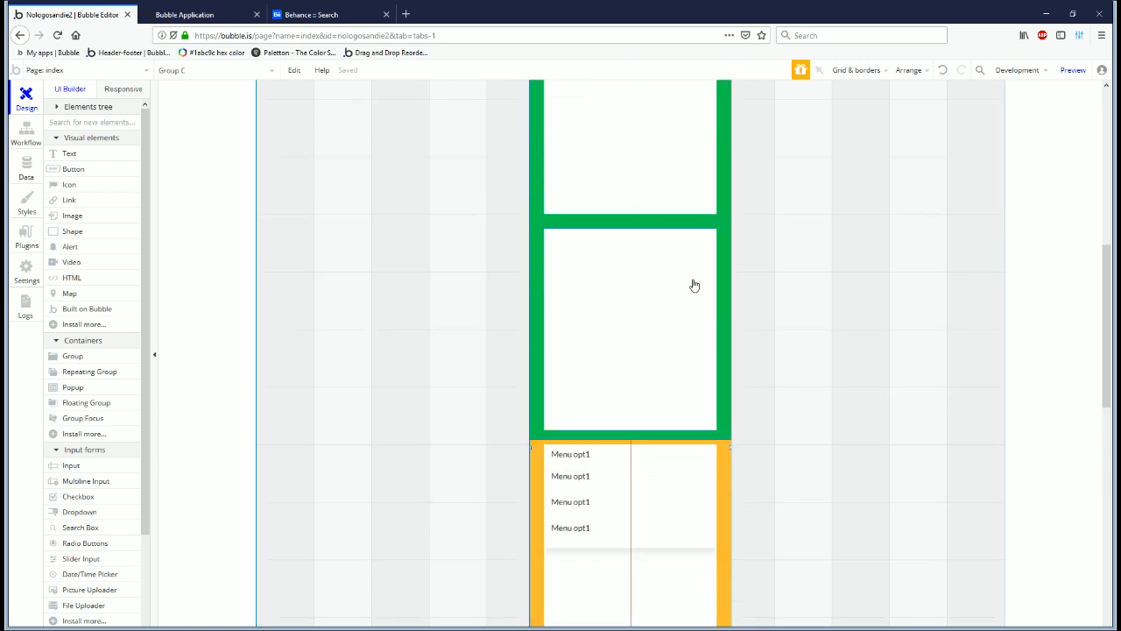
scroll(638, 218, "up", 2)
scroll(575, 398, "up", 2)
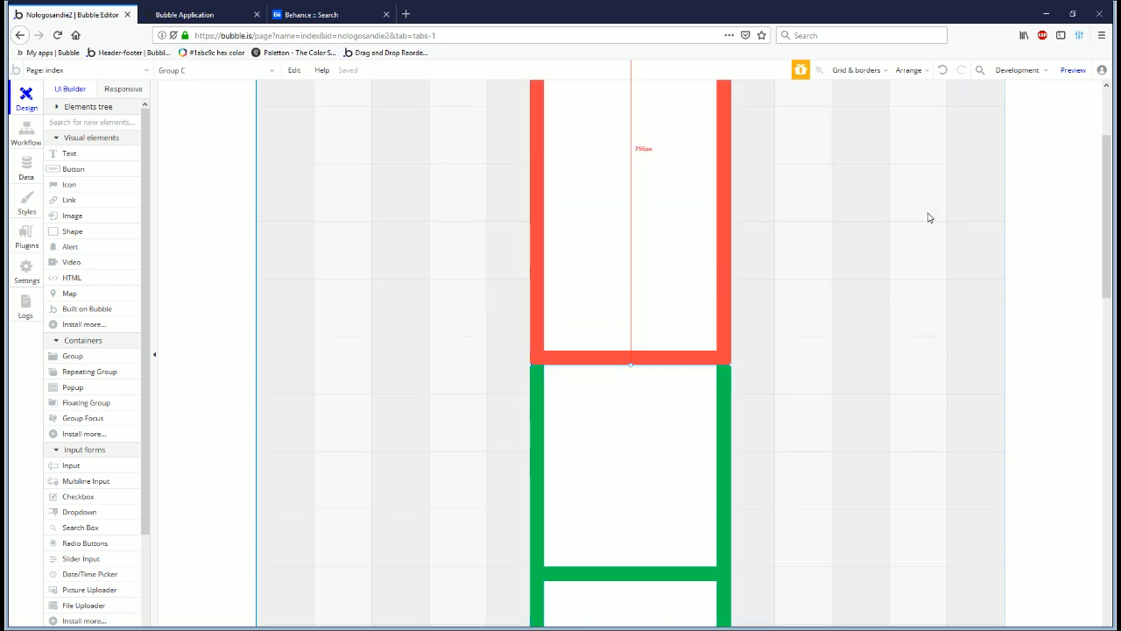
left_click(108, 96)
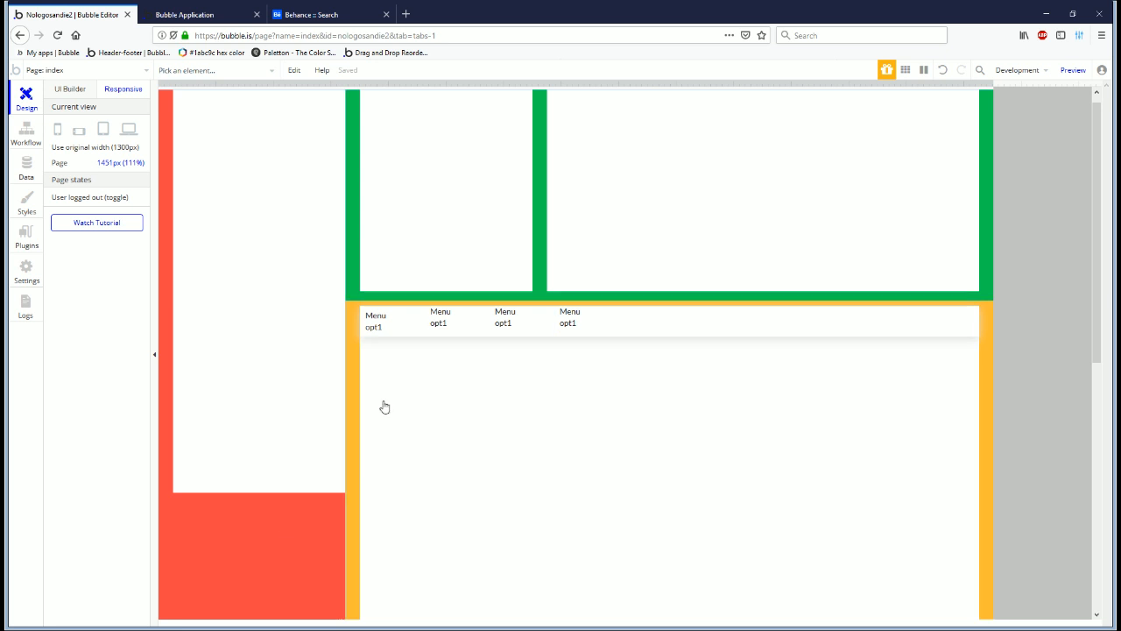
left_click_drag(1008, 79, 728, 103)
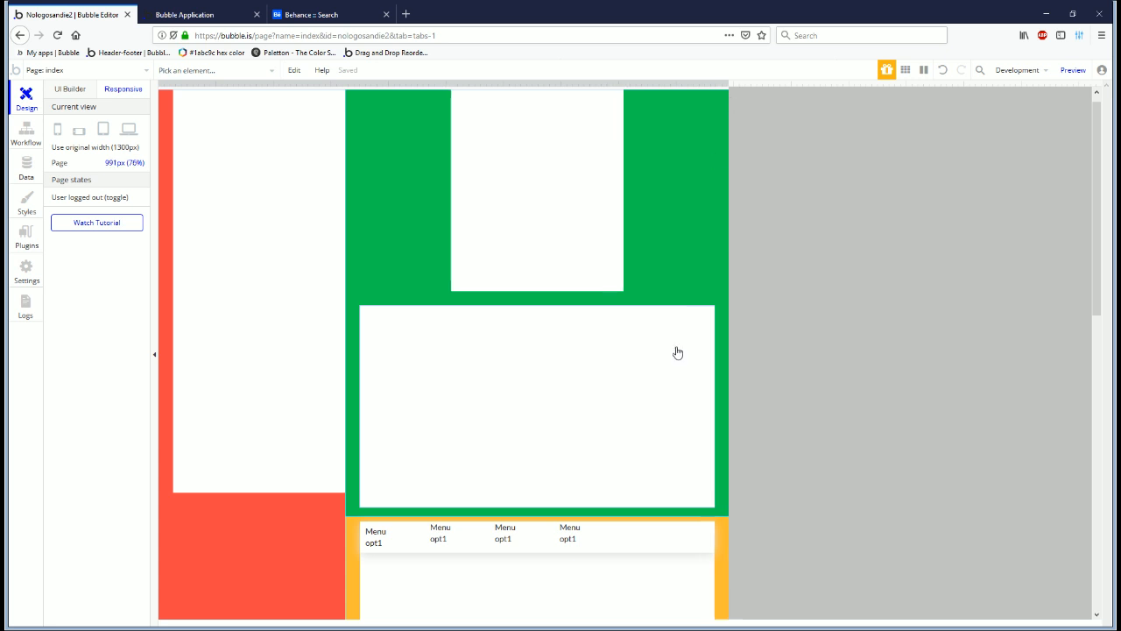
Step: Remove the maximum width limit from Group E and adjust its minimum width with the page at about 1137 px
left_click(560, 206)
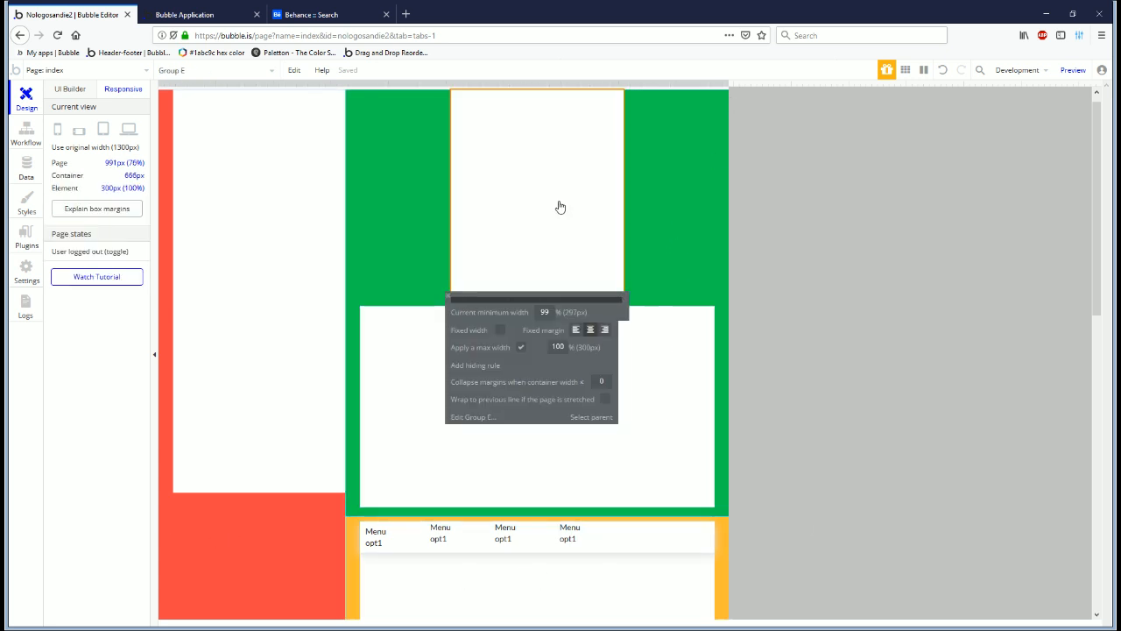
left_click(520, 352)
left_click_drag(728, 92, 813, 122)
left_click(503, 235)
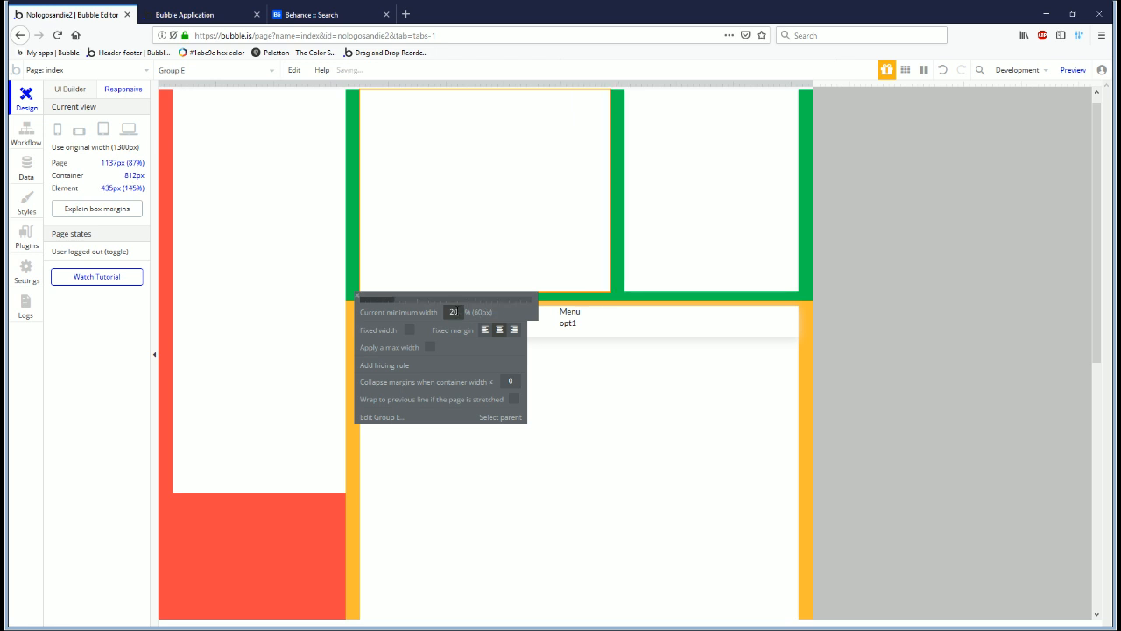
double_click(454, 311)
left_click(649, 246)
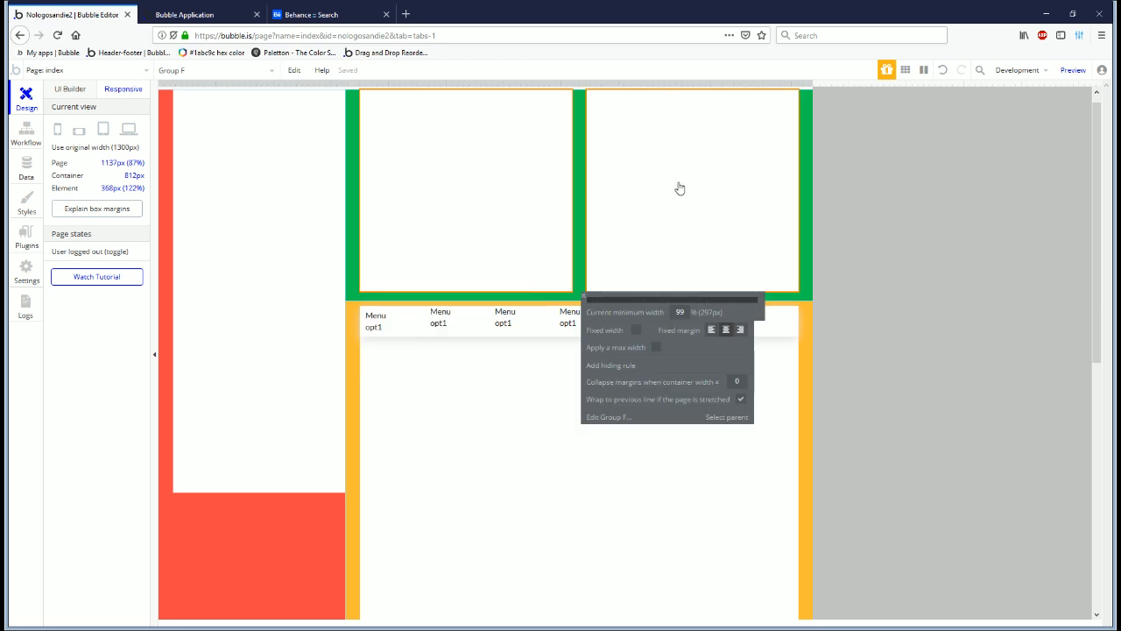
Step: Make Group E, the first white group in the green container, fixed-width and preview the page at about 950 px
left_click(511, 277)
left_click(410, 331)
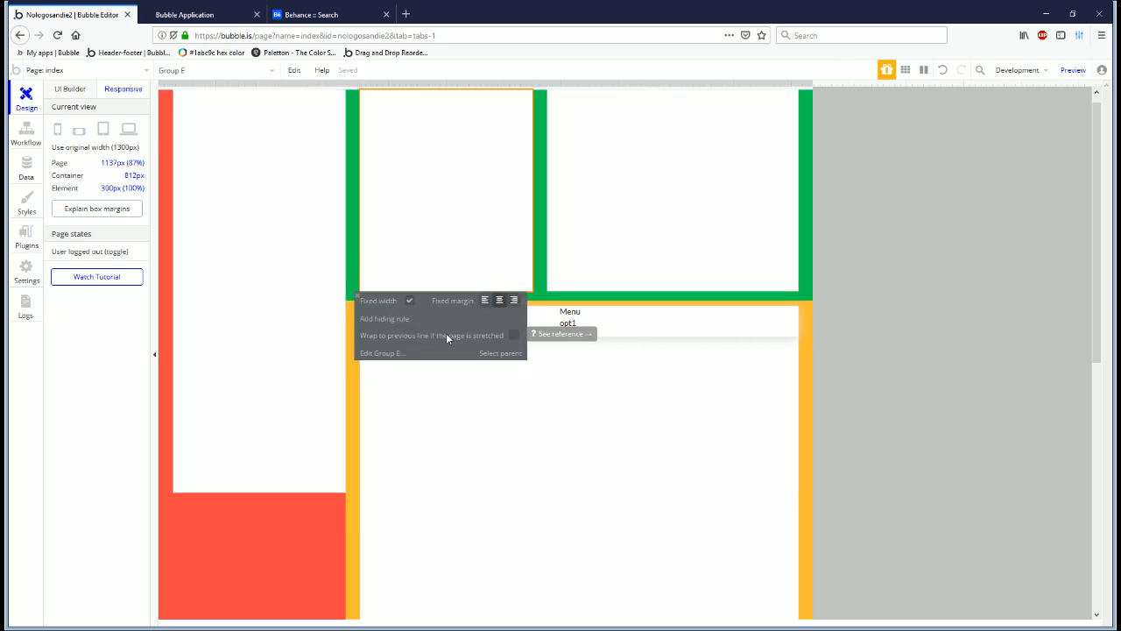
left_click_drag(815, 86, 706, 103)
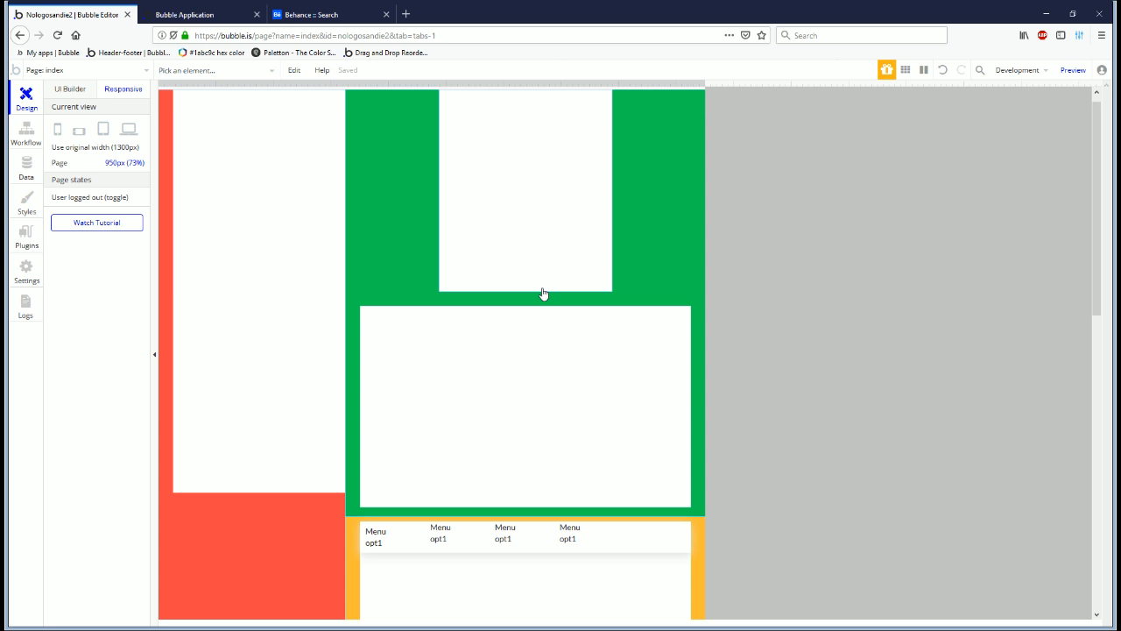
Step: Extend the lower edge of Group A, the red outer container, well below the orange container
left_click(70, 88)
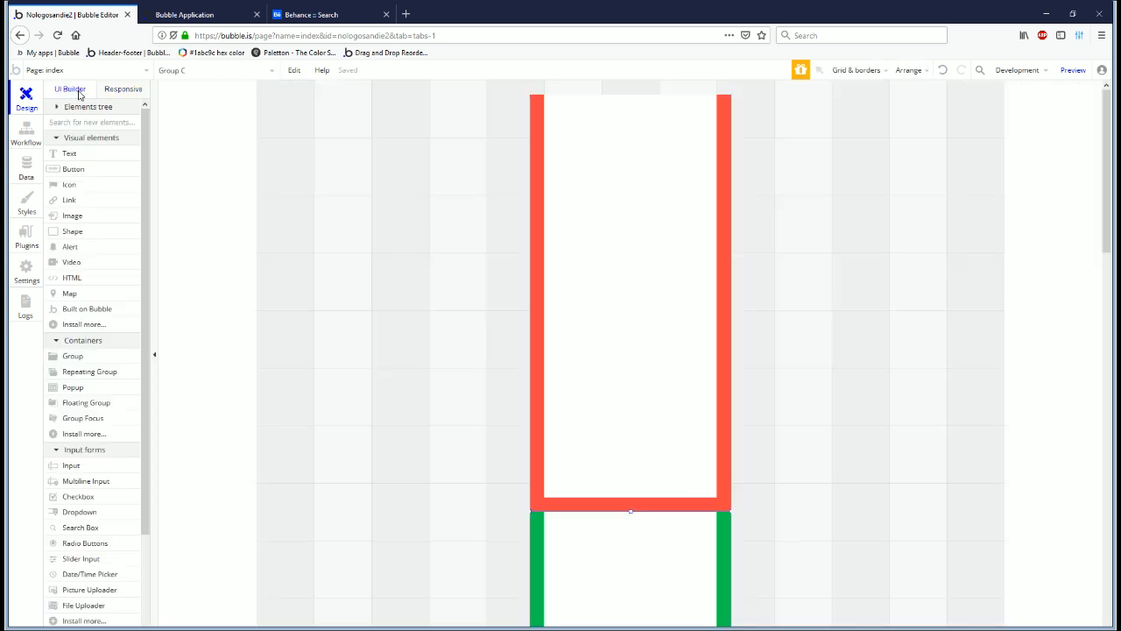
scroll(613, 346, "down", 3)
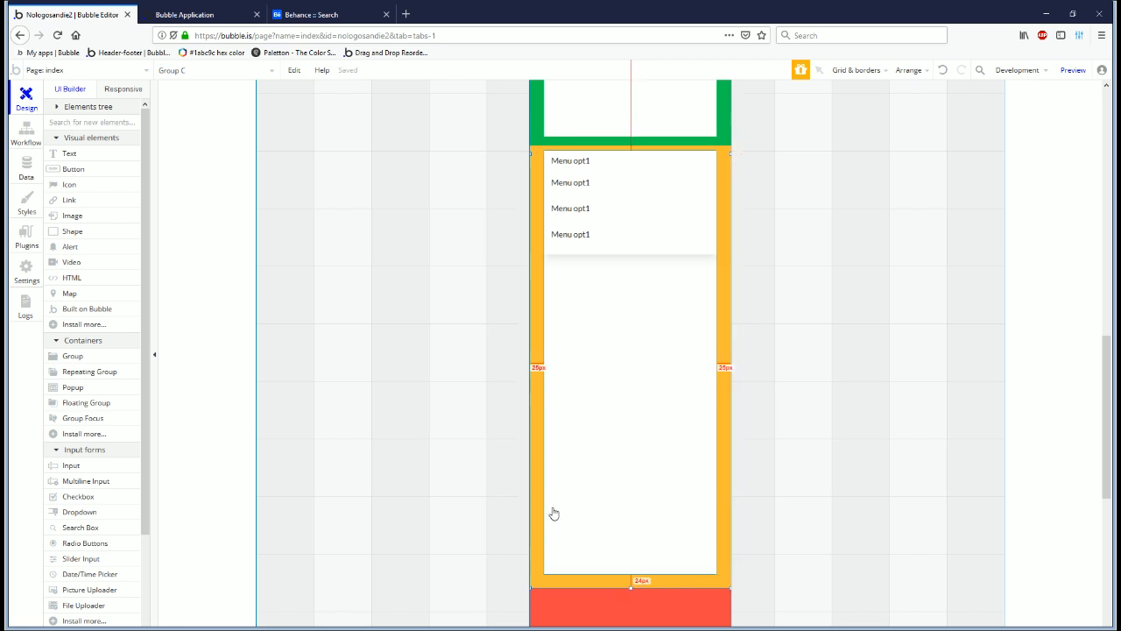
left_click(548, 151)
left_click(544, 149)
scroll(558, 275, "down", 4)
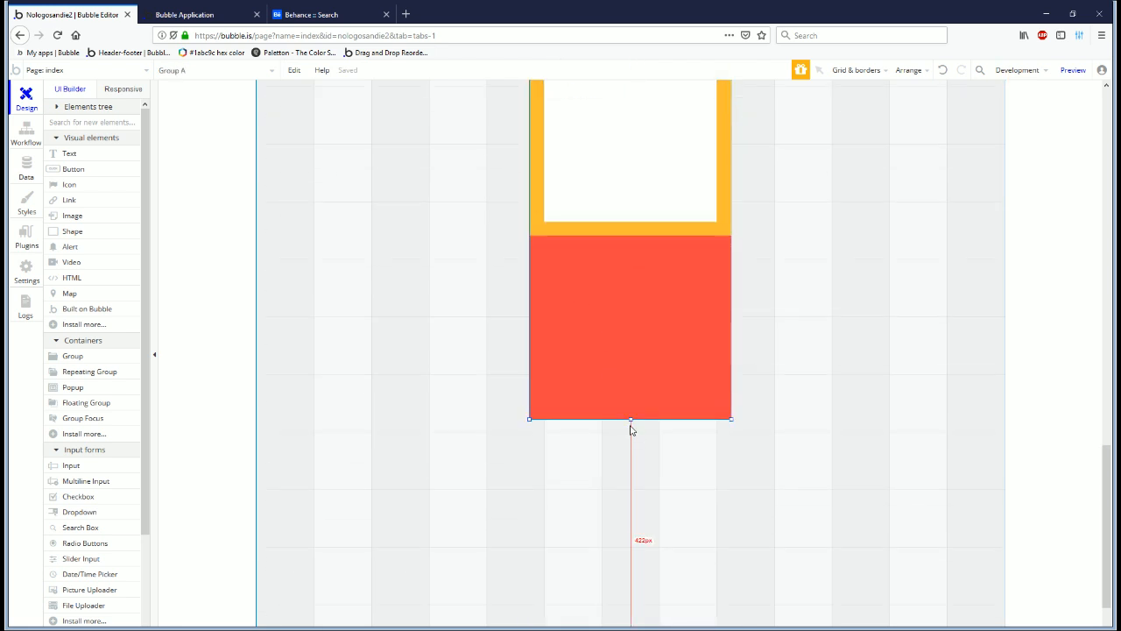
left_click_drag(631, 426, 631, 626)
left_click(684, 226)
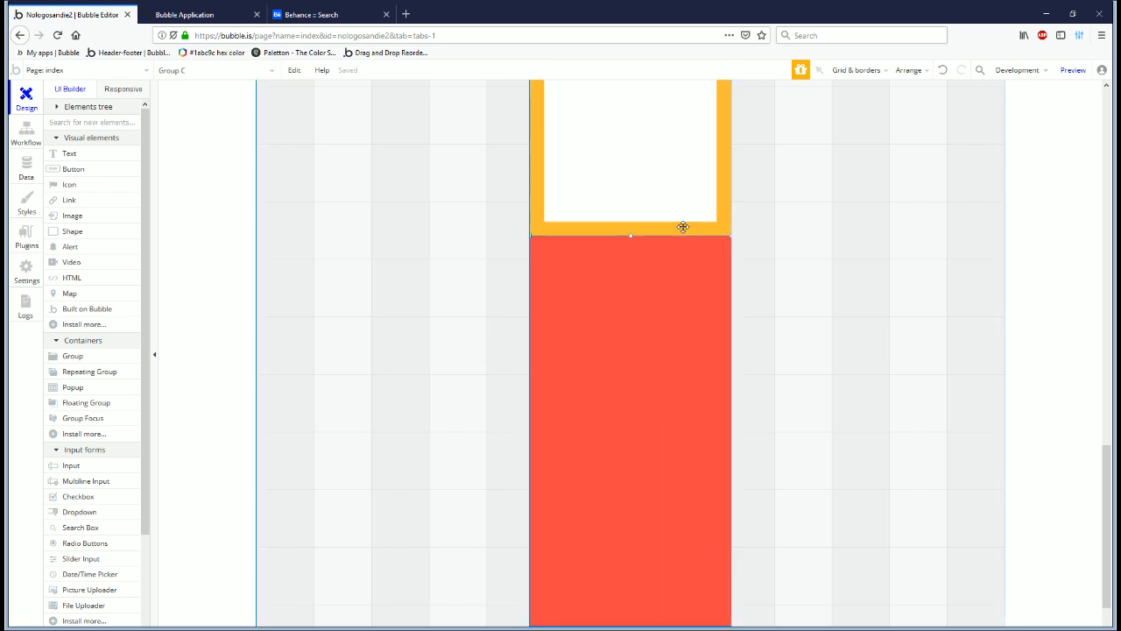
Step: Preview the page in the responsive view at a width of about 972 px
left_click(127, 93)
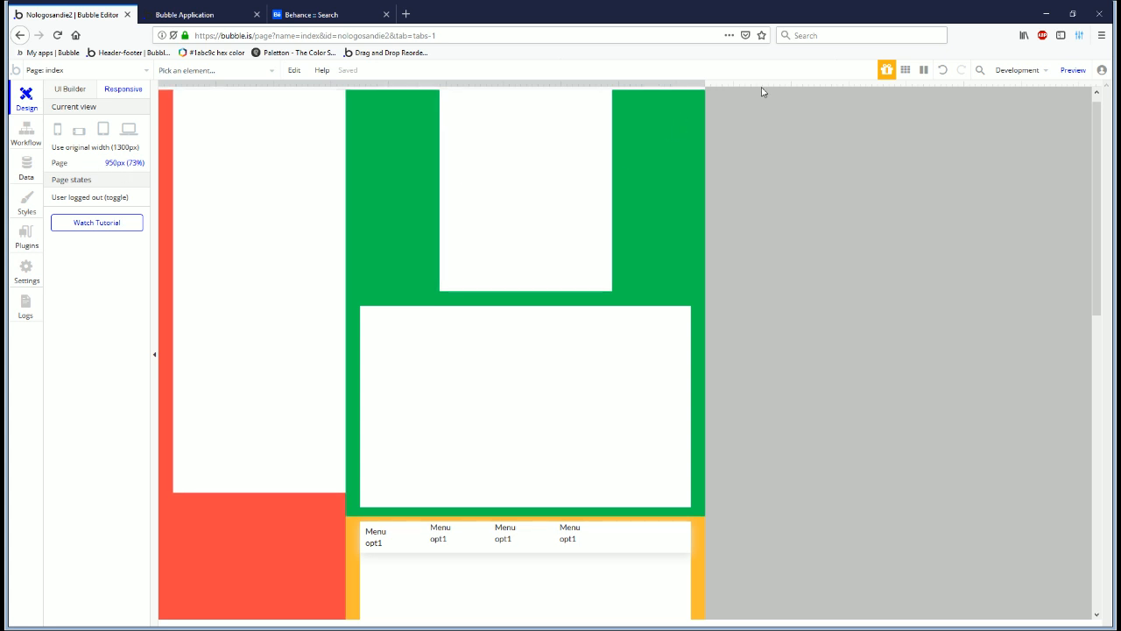
mouse_move(707, 82)
left_mouse_down()
mouse_move(601, 87)
mouse_move(955, 82)
mouse_move(715, 78)
left_mouse_up()
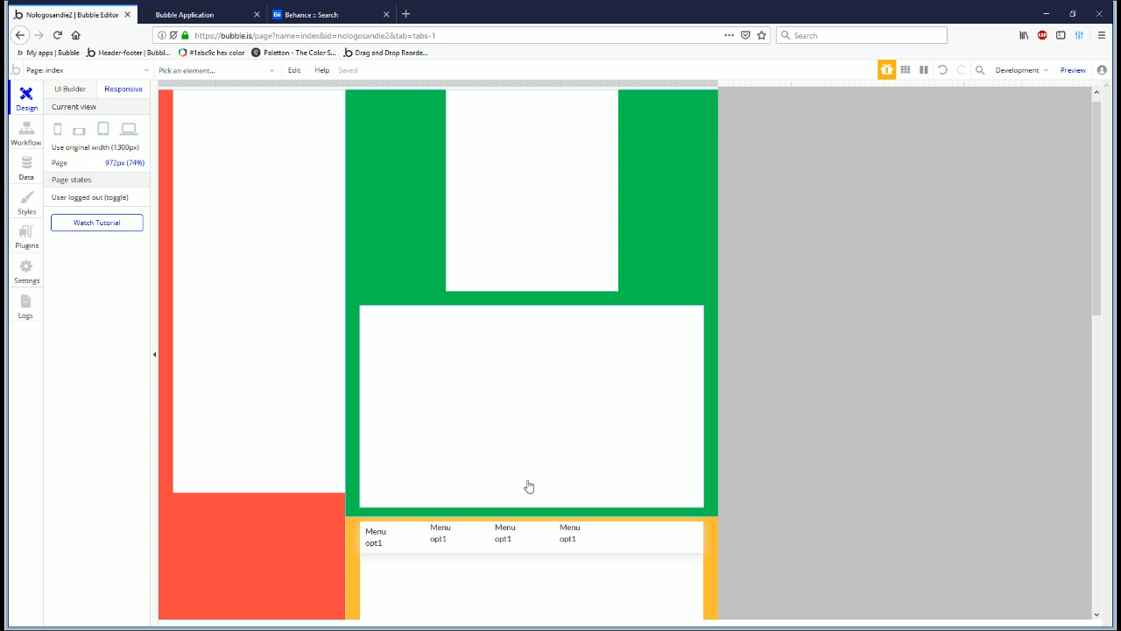
scroll(310, 312, "up", 1)
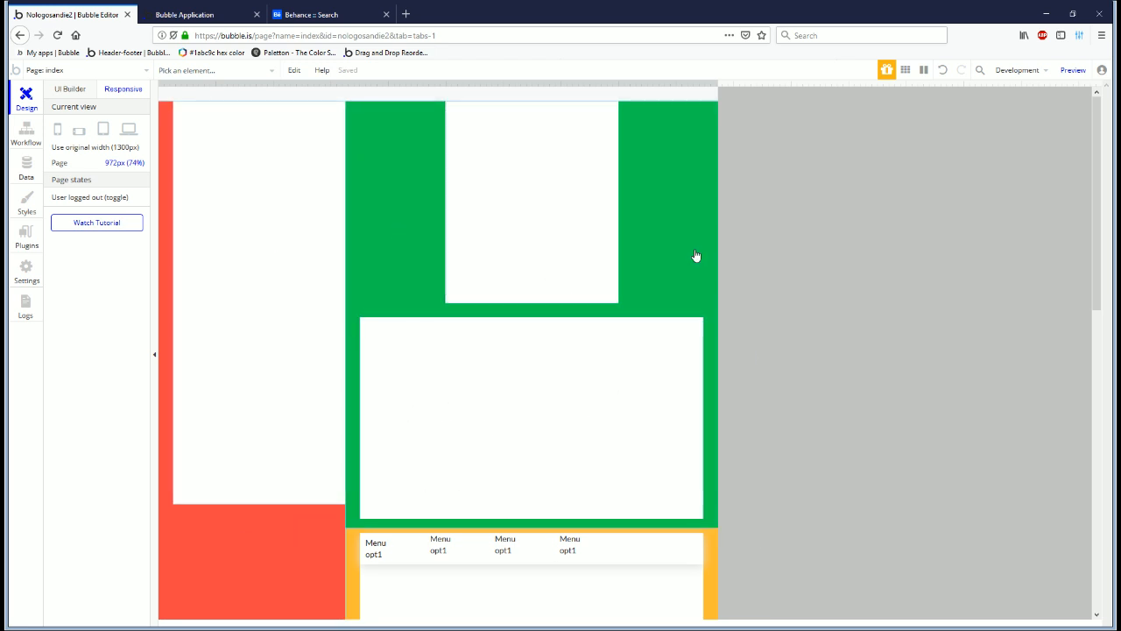
Step: Switch to the Behance design to examine the dashboard's cards and tabbed data section, and return to the Bubble editor
left_click(315, 14)
scroll(596, 440, "down", 3)
scroll(597, 441, "up", 2)
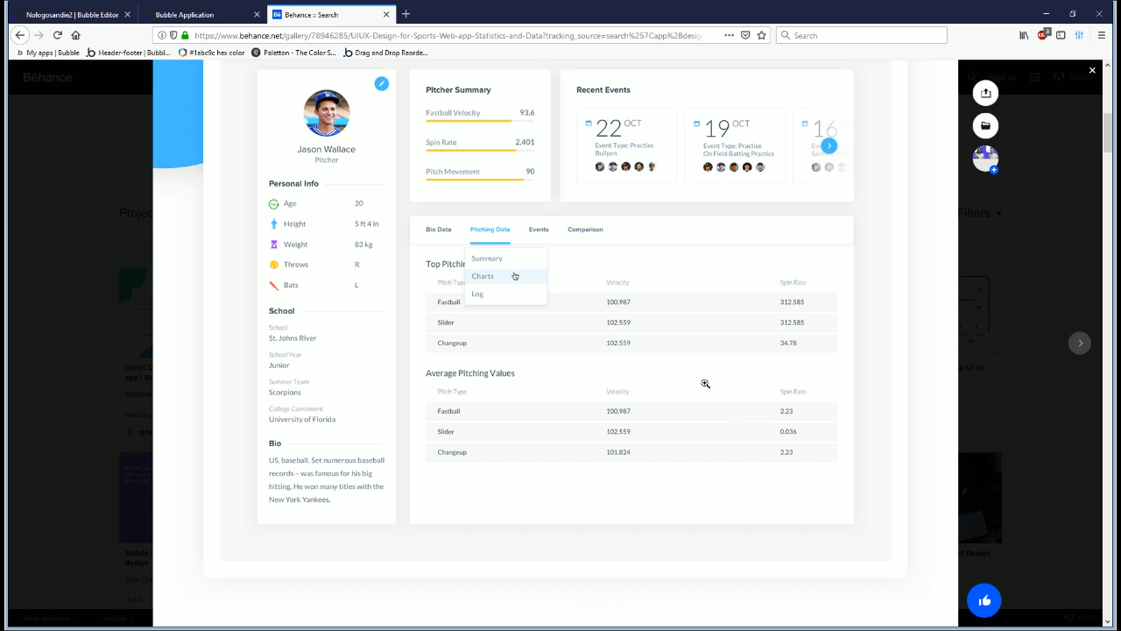
scroll(705, 384, "down", 3)
scroll(706, 383, "up", 6)
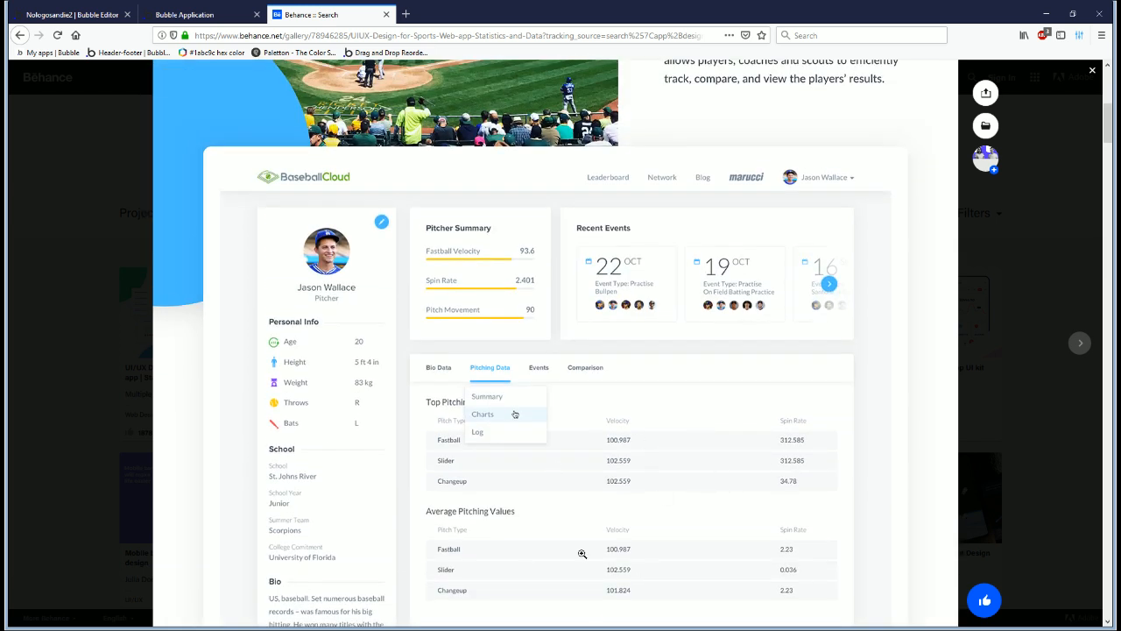
scroll(582, 553, "down", 2)
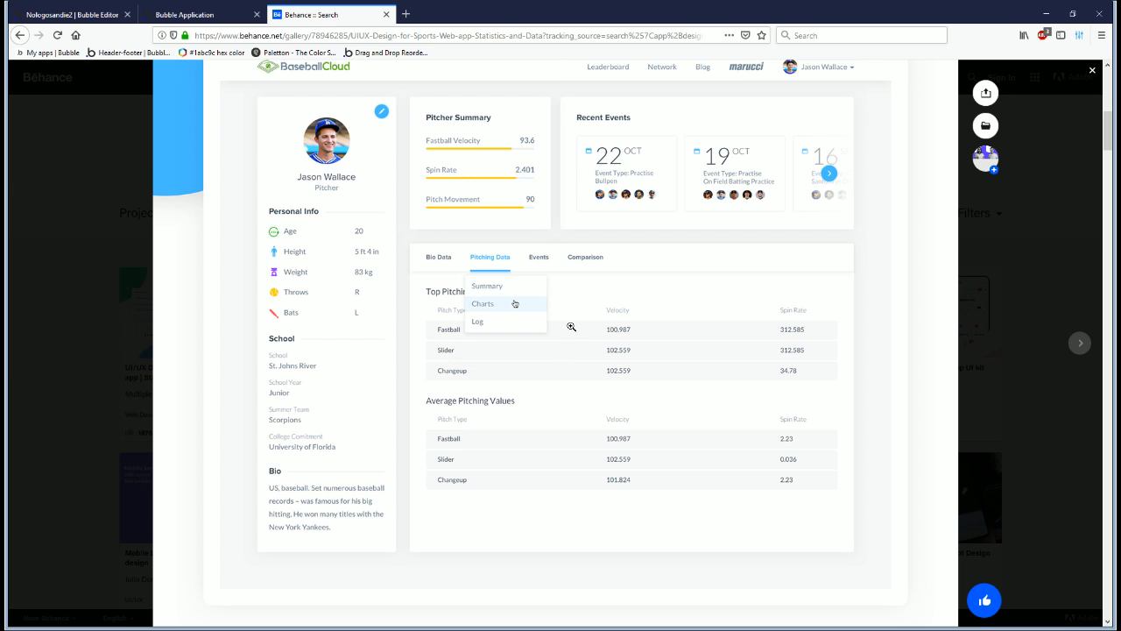
left_click(197, 14)
left_click(97, 14)
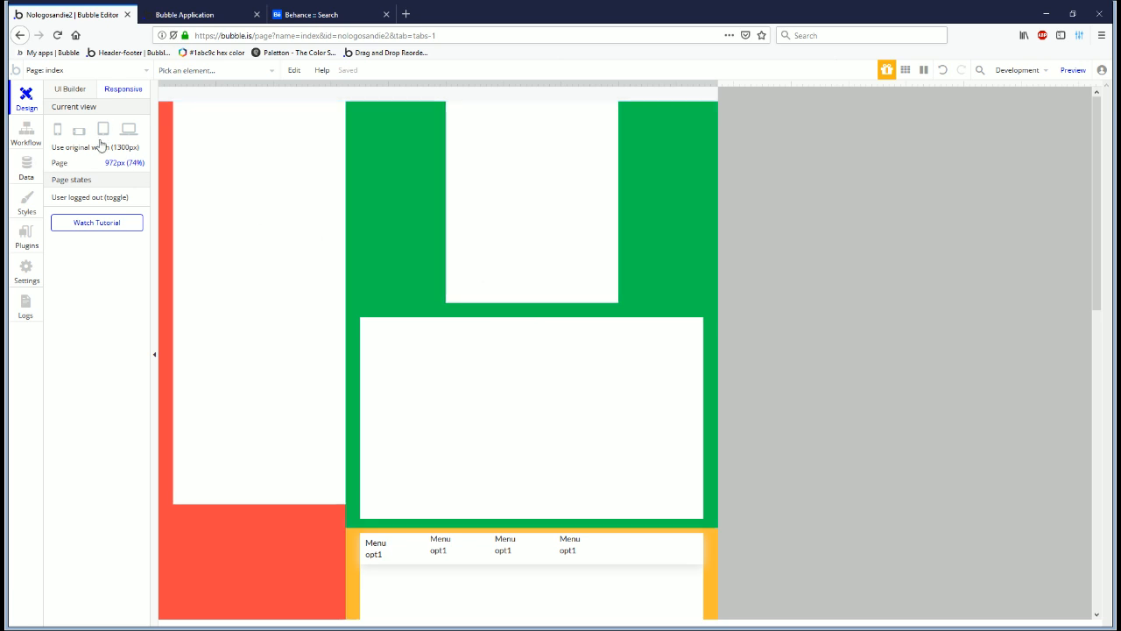
Step: Lengthen Group C, the orange container, downward until its lower edge is close to the end of the red container
left_click(85, 91)
left_click(621, 100)
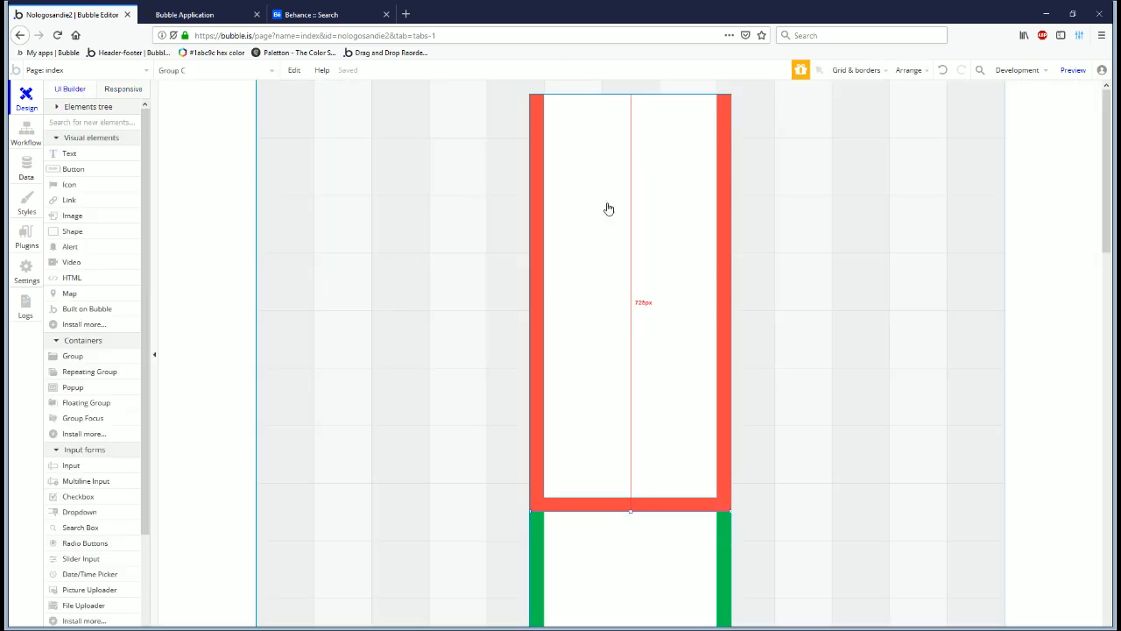
scroll(648, 214, "down", 5)
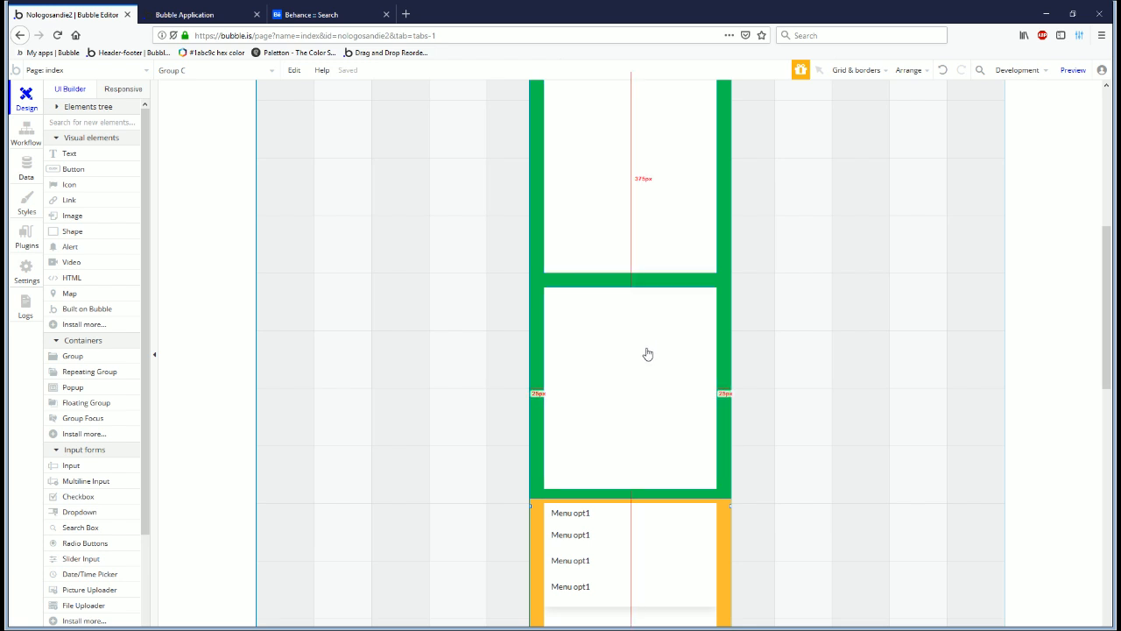
scroll(600, 383, "down", 5)
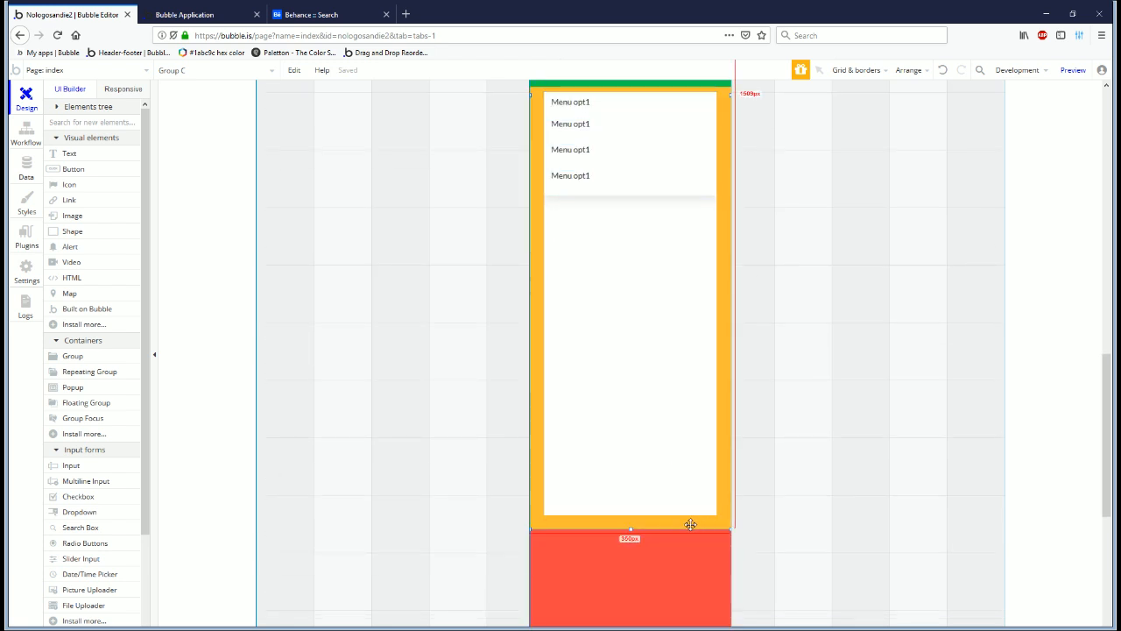
scroll(660, 477, "down", 3)
left_click_drag(630, 294, 646, 628)
scroll(645, 362, "down", 2)
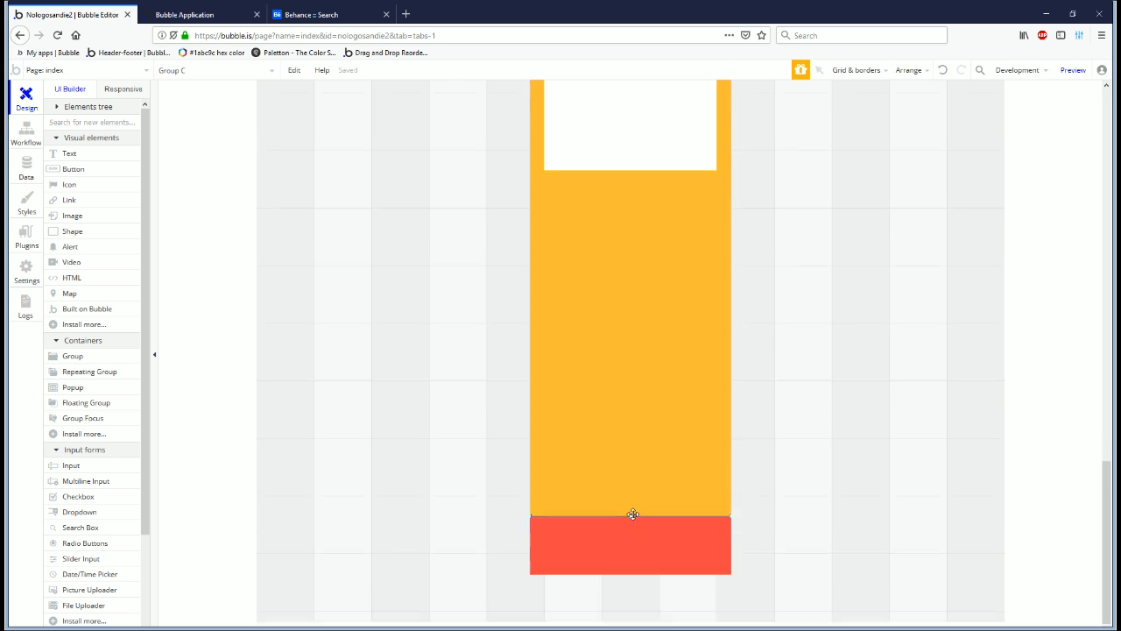
left_click_drag(634, 519, 635, 563)
Step: Move Group G, the white group holding the menu options, down to the lower end of the orange container
left_click(630, 134)
left_click_drag(630, 133, 635, 521)
right_click(635, 521)
left_click(646, 578)
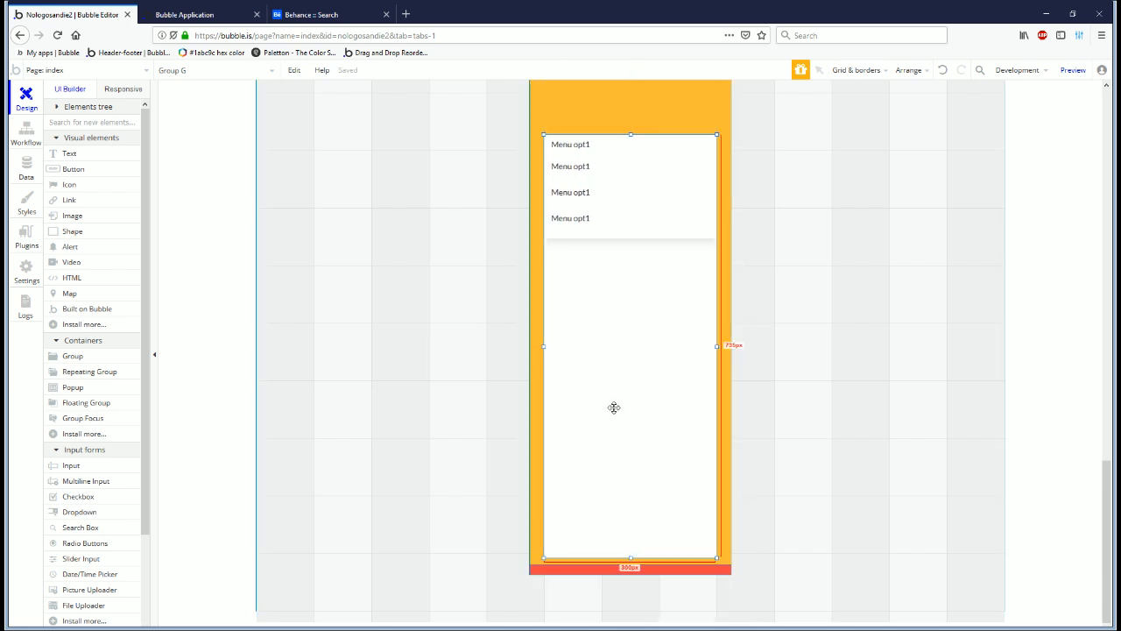
Step: Lengthen Group D, the green container, downward to make room for another white group beneath Group F
scroll(614, 338, "up", 4)
scroll(613, 338, "up", 2)
left_click(627, 90)
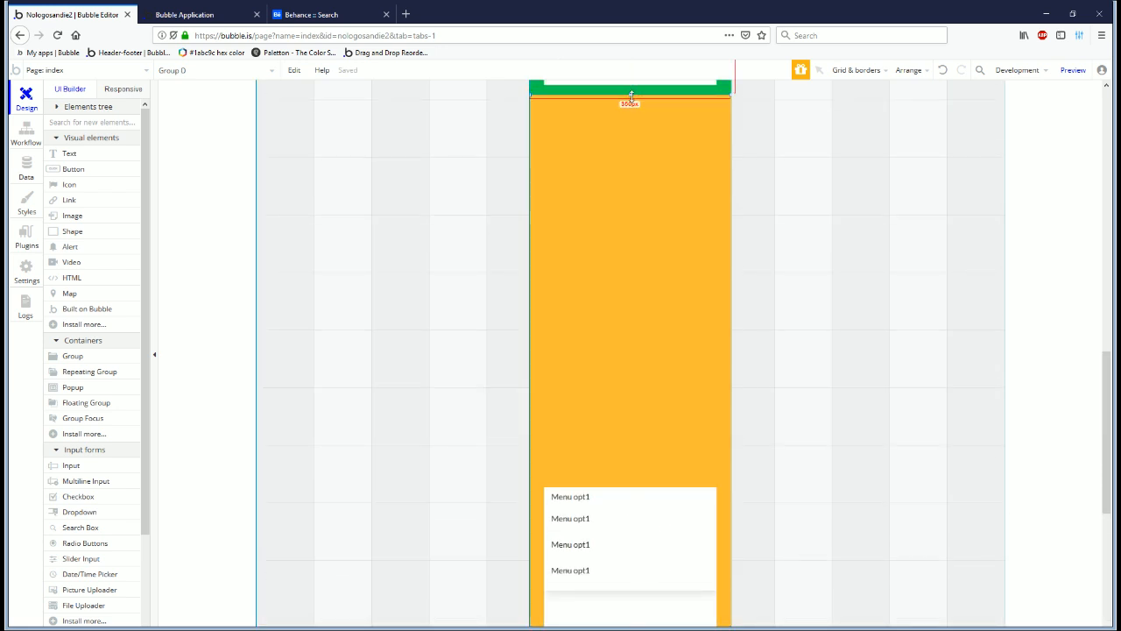
left_click_drag(628, 94, 668, 390)
Step: Duplicate Group F and place the copy directly below it in the green container at Y 750
left_click(630, 283)
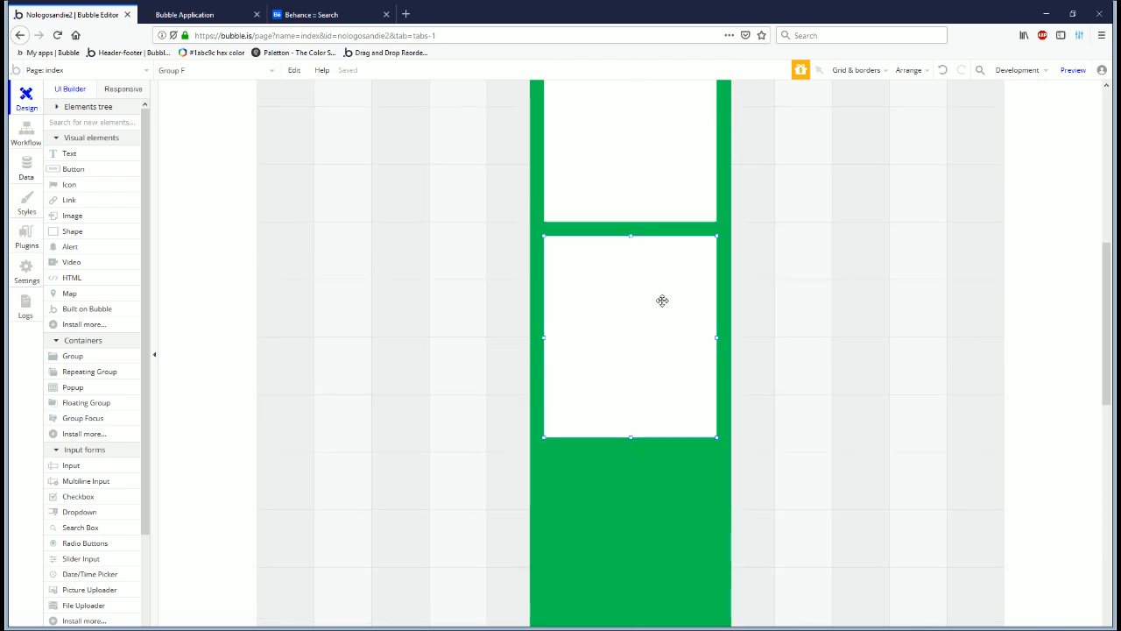
key("ctrl+c")
key("ctrl+v")
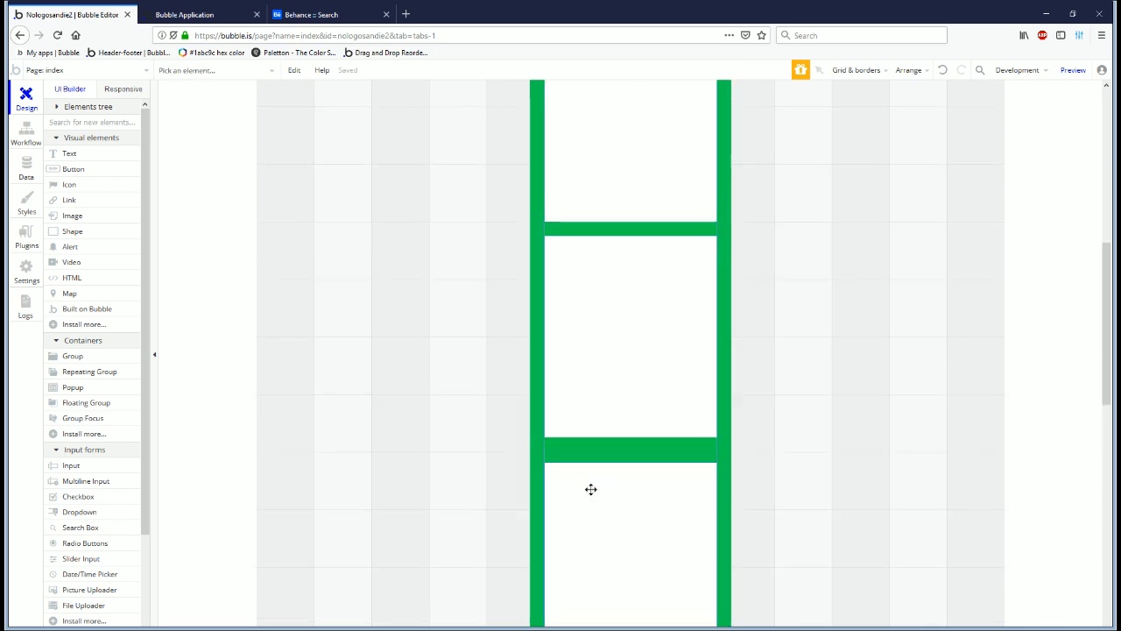
left_click(592, 479)
double_click(605, 500)
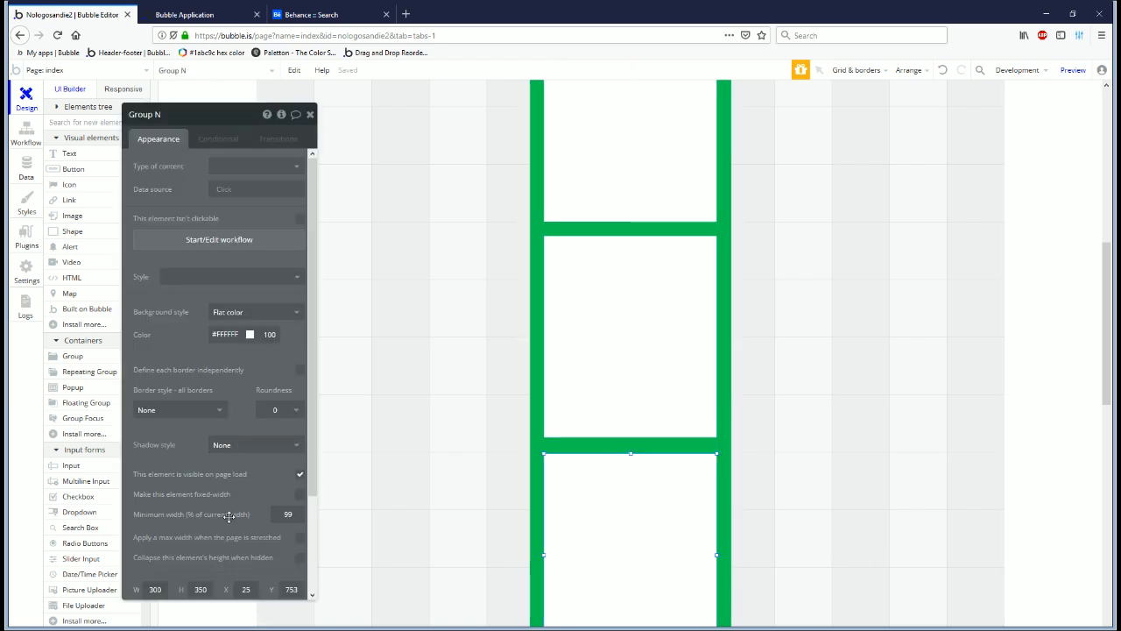
left_click(290, 472)
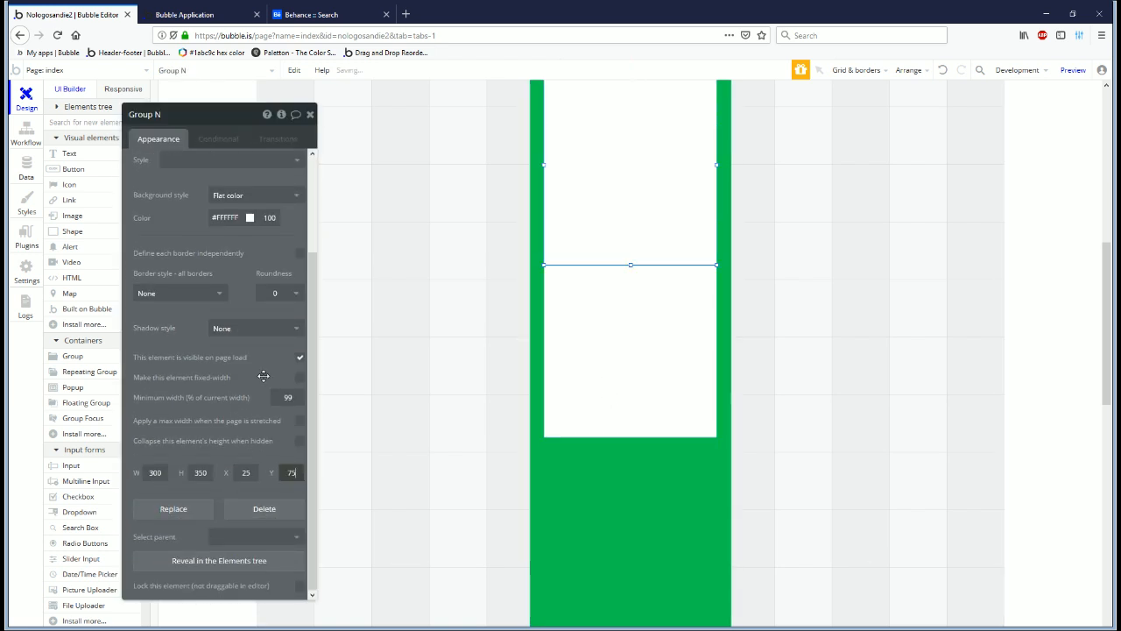
left_click(652, 433)
mouse_move(653, 432)
left_mouse_down()
mouse_move(645, 513)
mouse_move(625, 100)
mouse_move(651, 453)
mouse_move(632, 435)
left_mouse_up()
Step: Add a text element reading "test" near the upper-left corner of Group F and shorten it to 24 px high
scroll(632, 436, "up", 3)
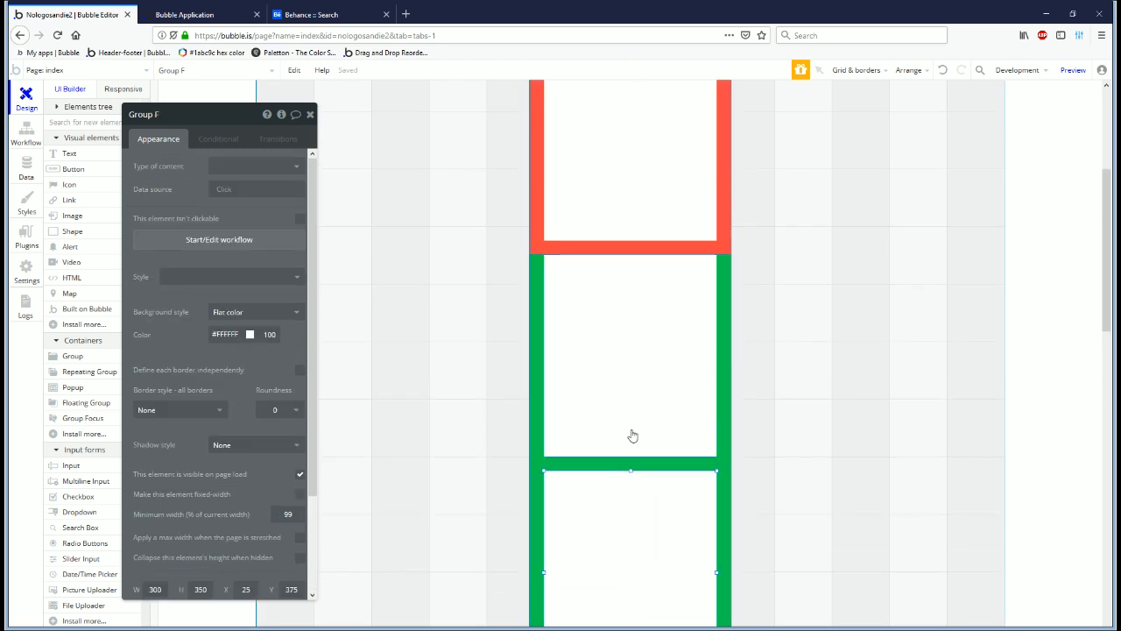
left_click(603, 347)
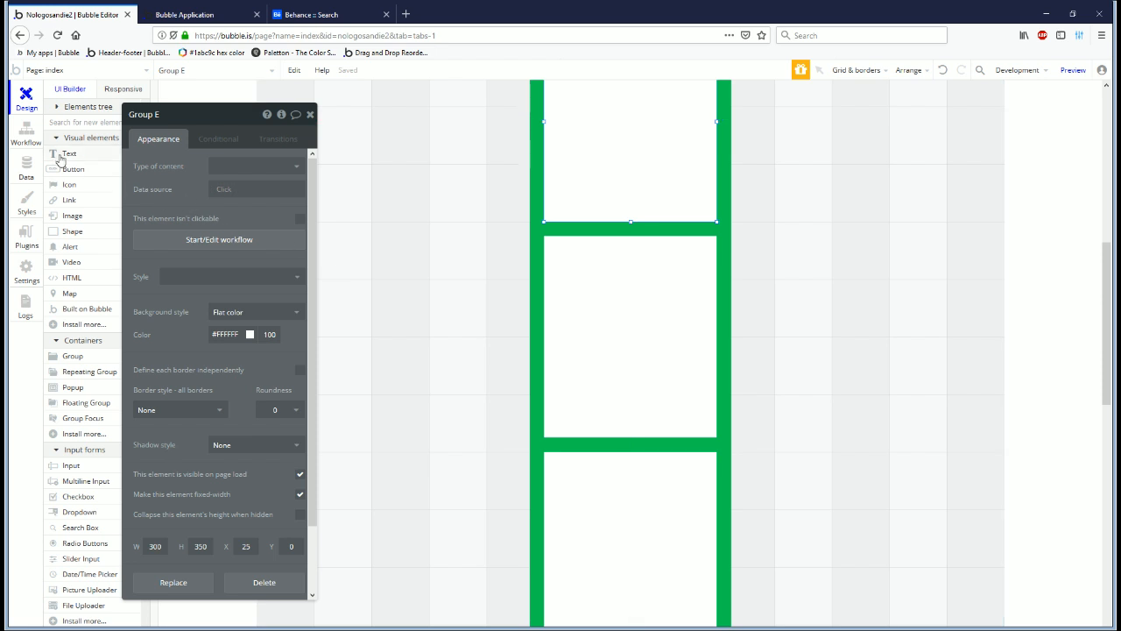
left_click(60, 157)
left_click_drag(554, 253, 628, 280)
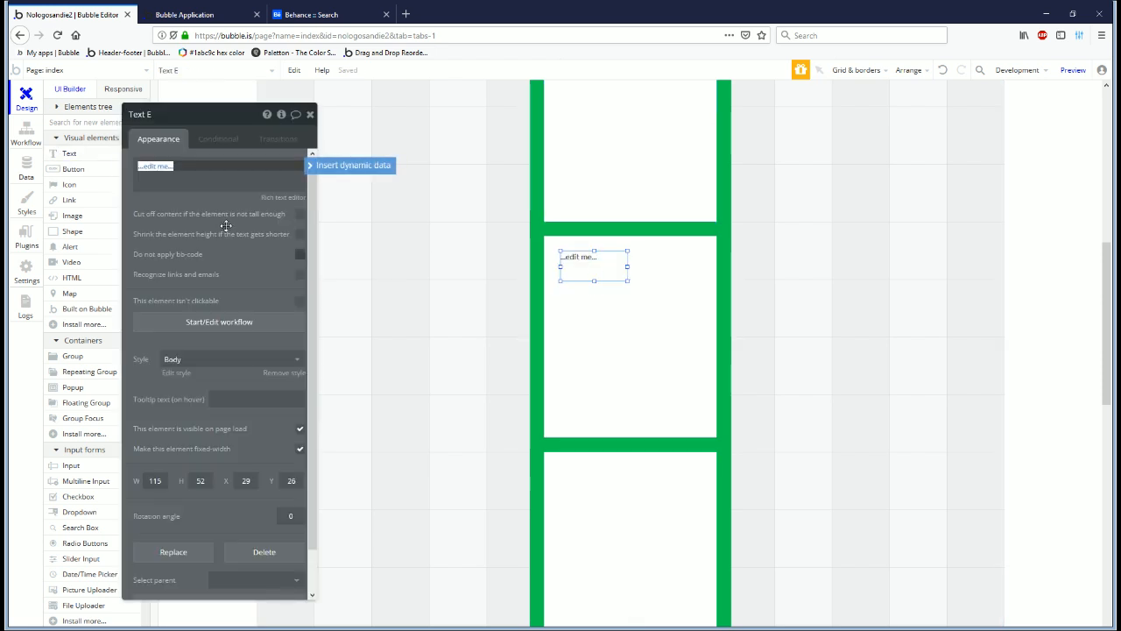
type("test")
left_click_drag(594, 280, 594, 265)
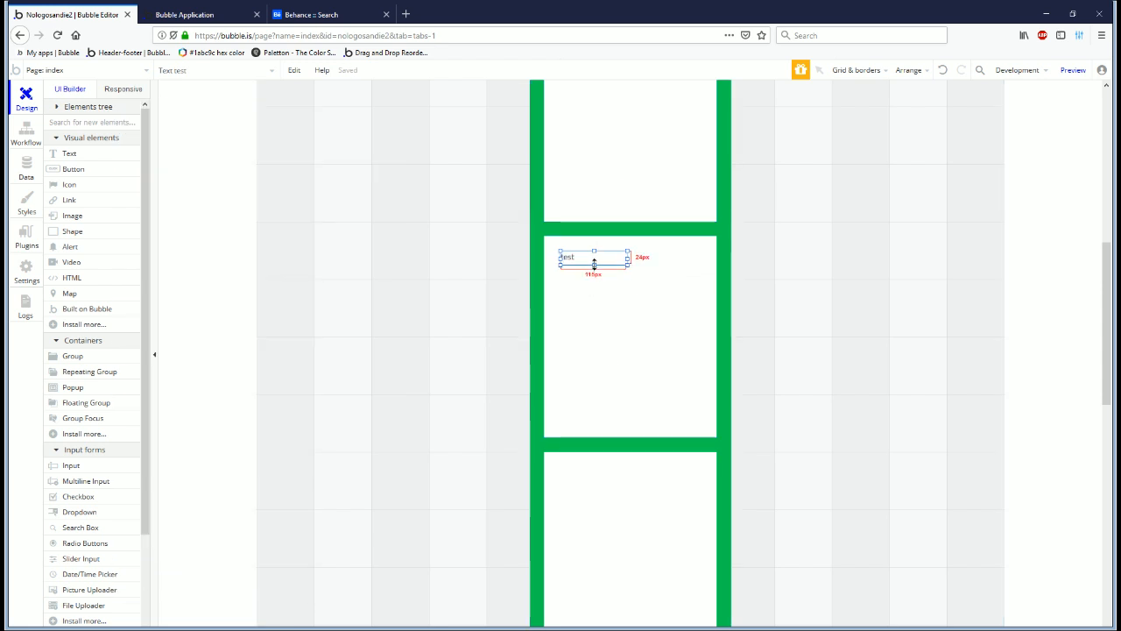
Step: Make Group F not visible on page load and collapse its height when hidden
left_click(616, 383)
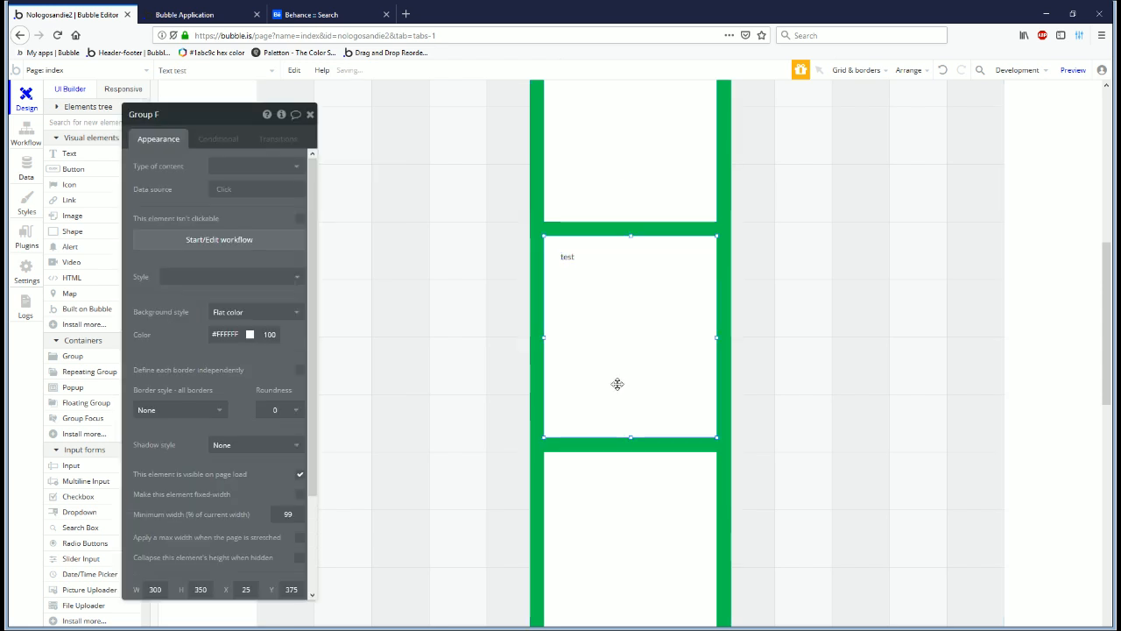
left_click(297, 474)
left_click(299, 583)
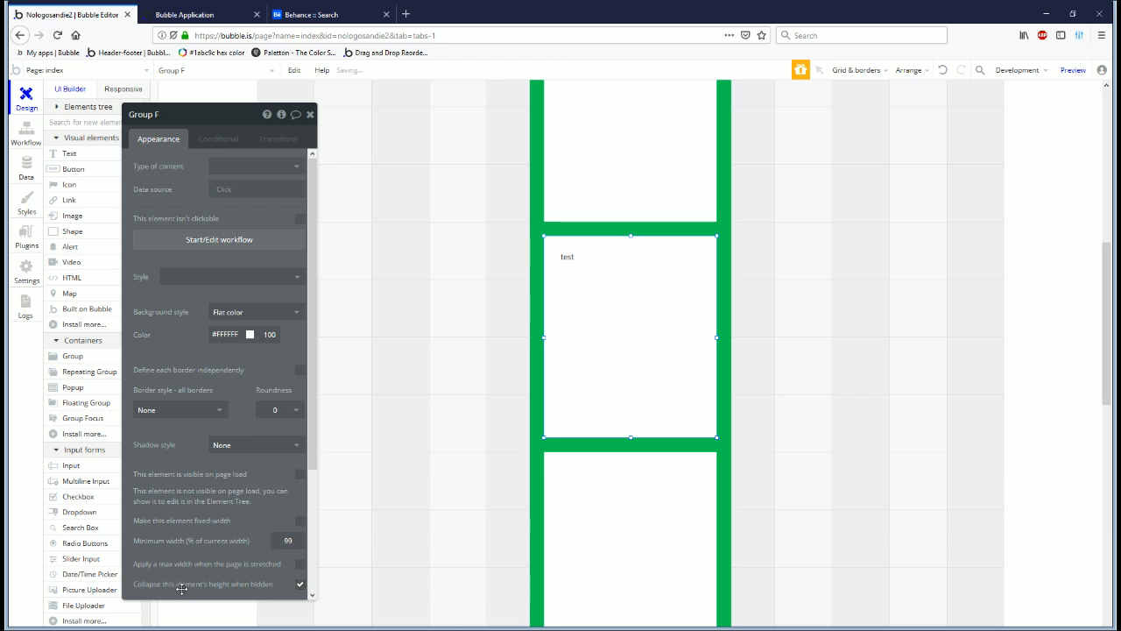
Step: Rename Group E, the first white group in the green container, as father1
left_click(585, 524)
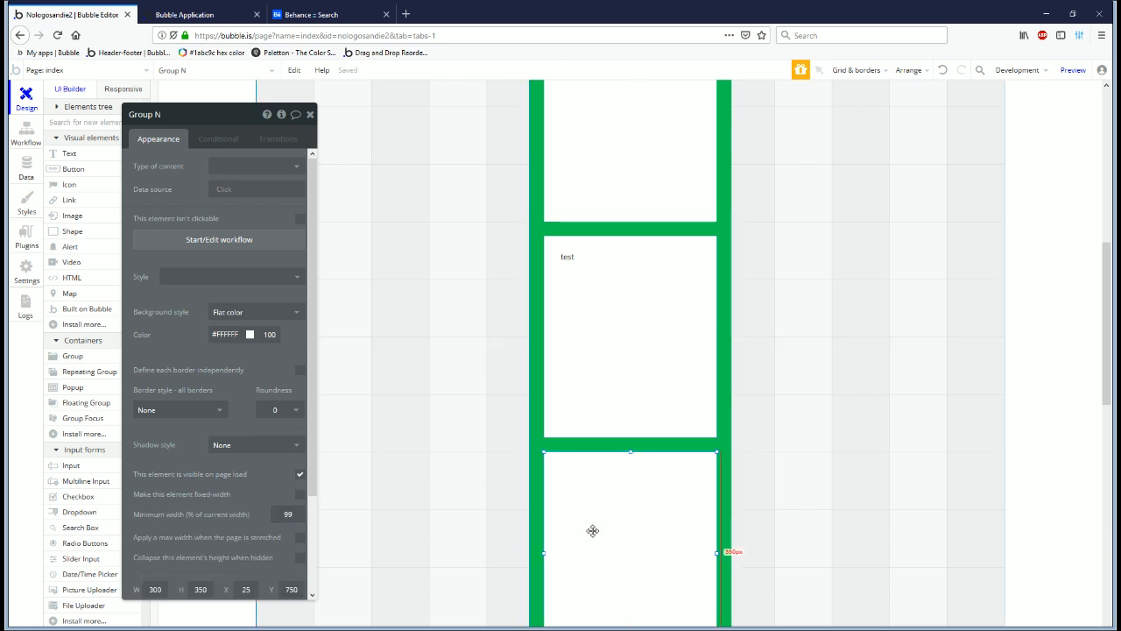
left_click(613, 430)
left_click(574, 144)
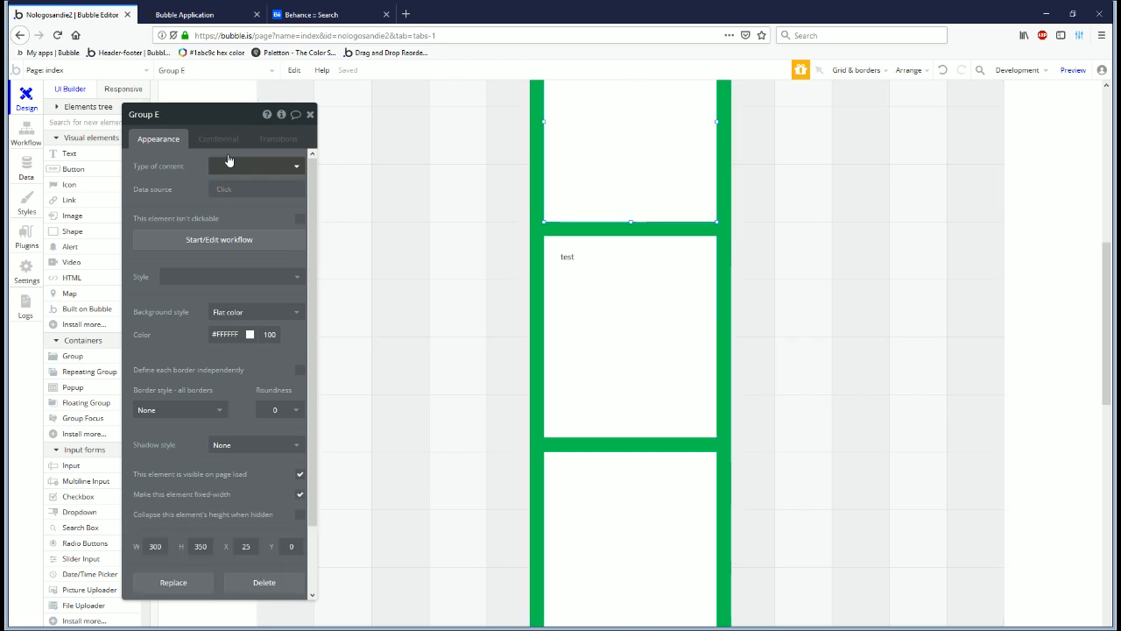
left_click(188, 122)
type("father1")
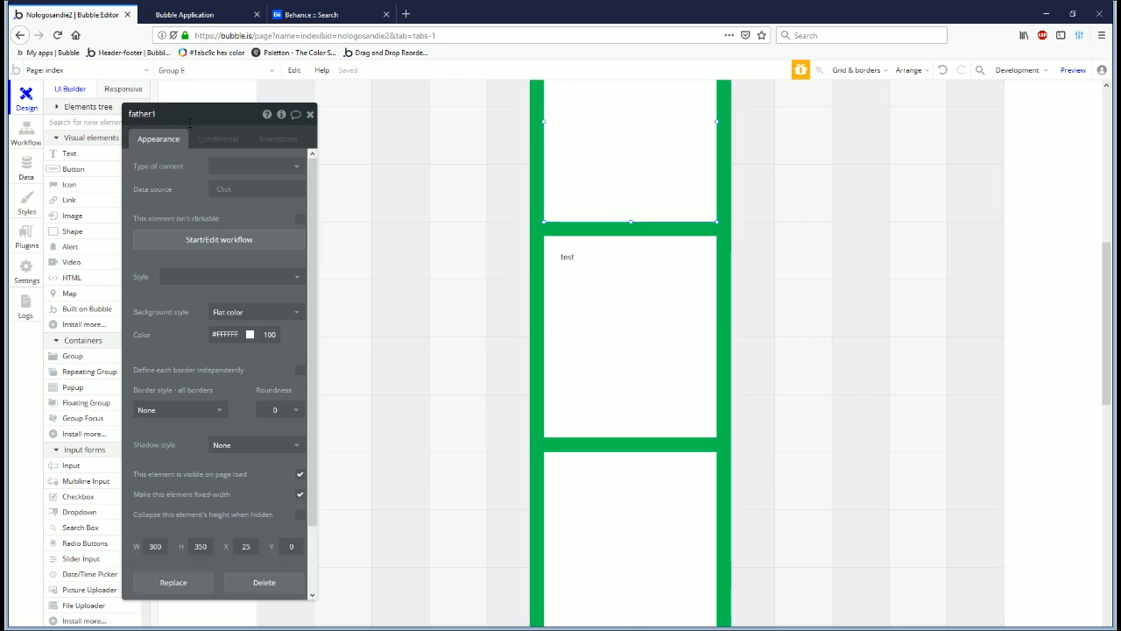
Step: Add a condition to Group F that makes the element visible when father1 isn't visible
left_click(595, 295)
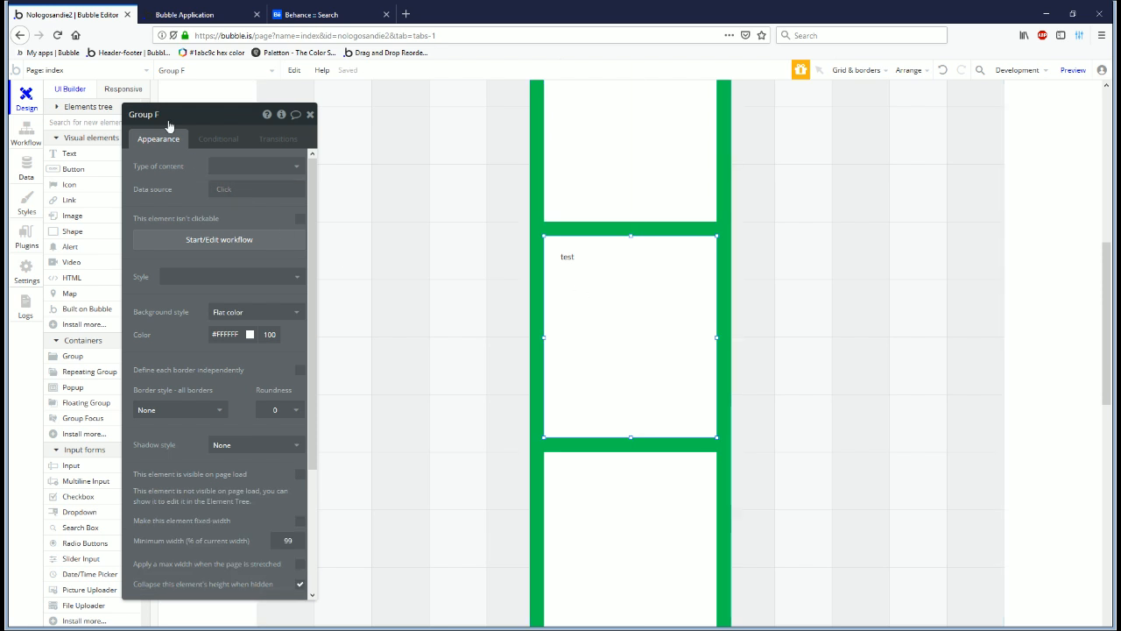
left_click(213, 139)
left_click(186, 165)
left_click(175, 172)
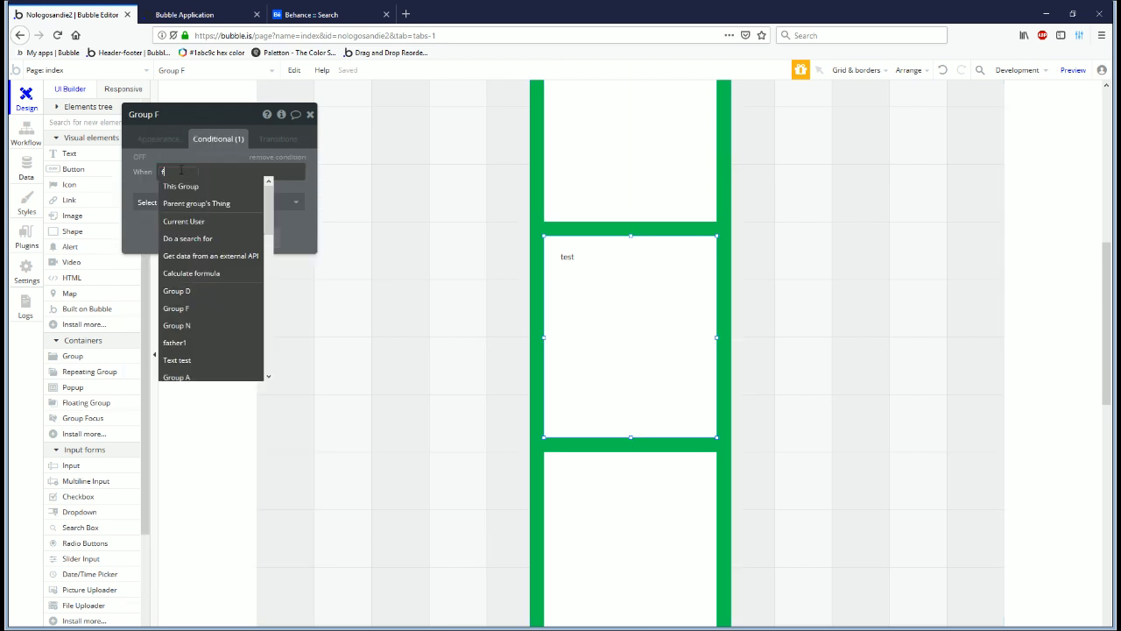
type("fa")
left_click(223, 185)
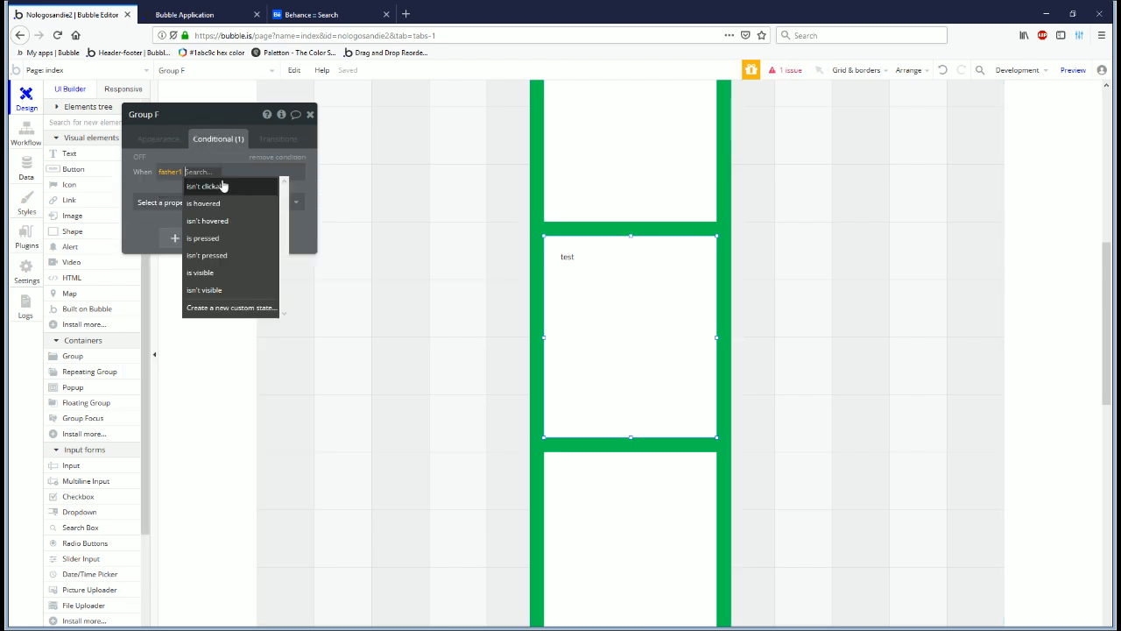
left_click(233, 290)
left_click(184, 202)
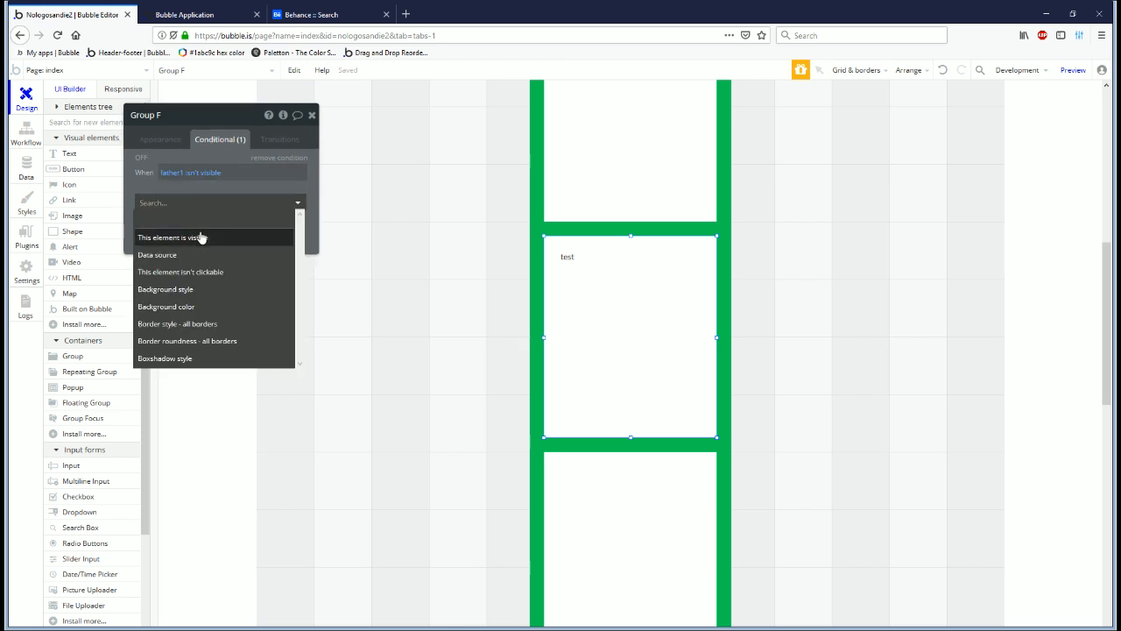
left_click(195, 235)
left_click(288, 199)
left_click_drag(248, 203, 294, 201)
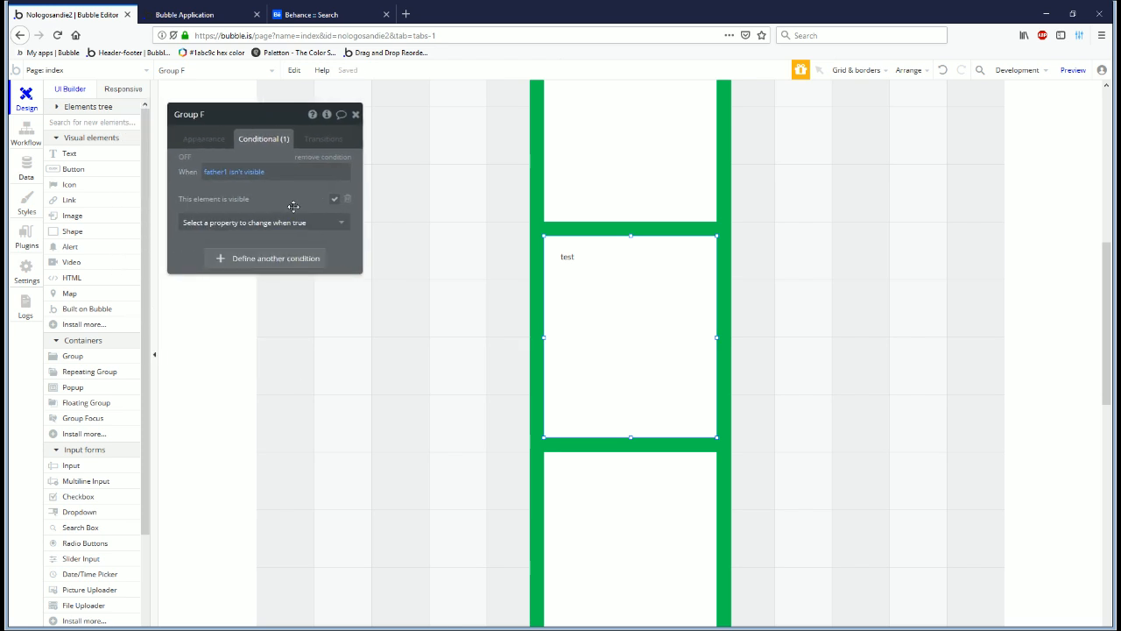
Step: Check father1 in the responsive preview at a page width of about 1232 px and reopen Group F's conditions
left_click(121, 89)
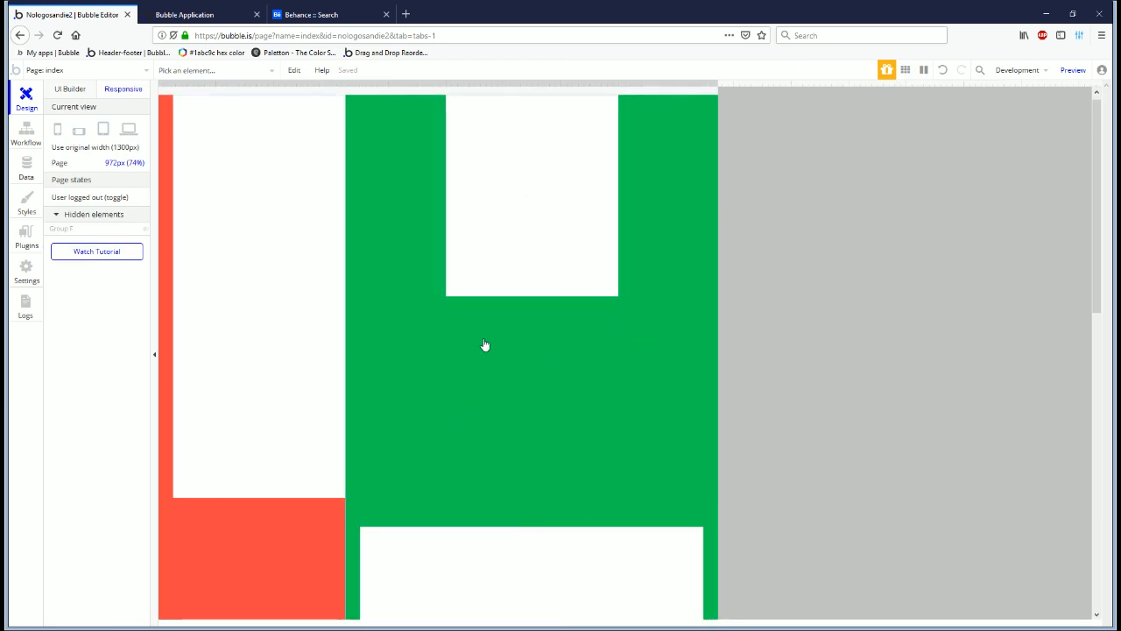
left_click(515, 241)
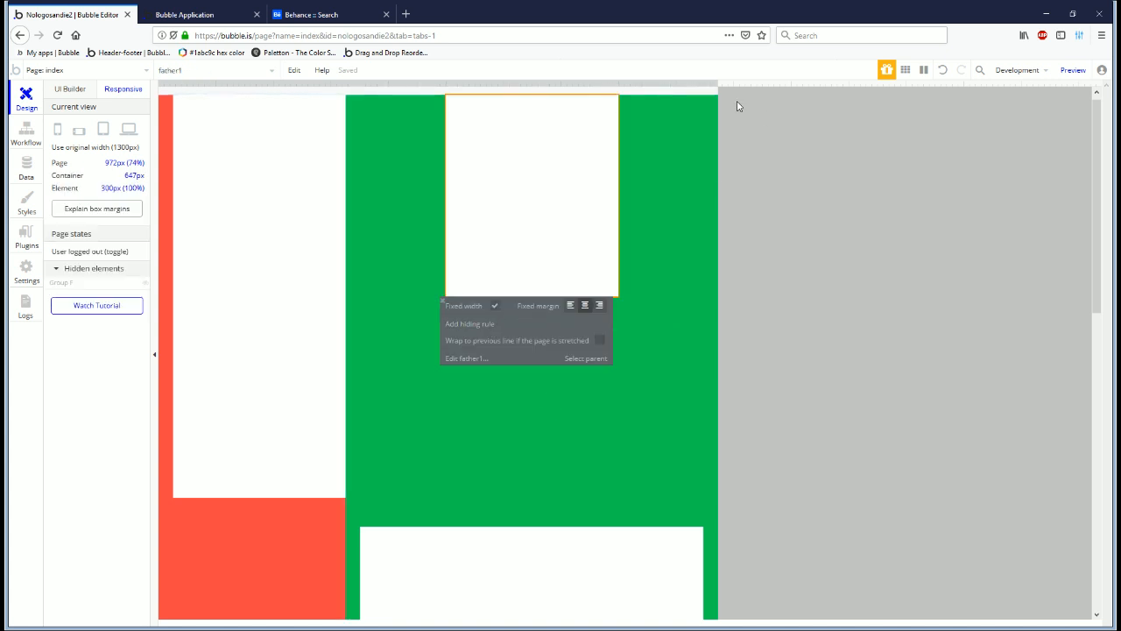
left_click_drag(712, 81, 867, 89)
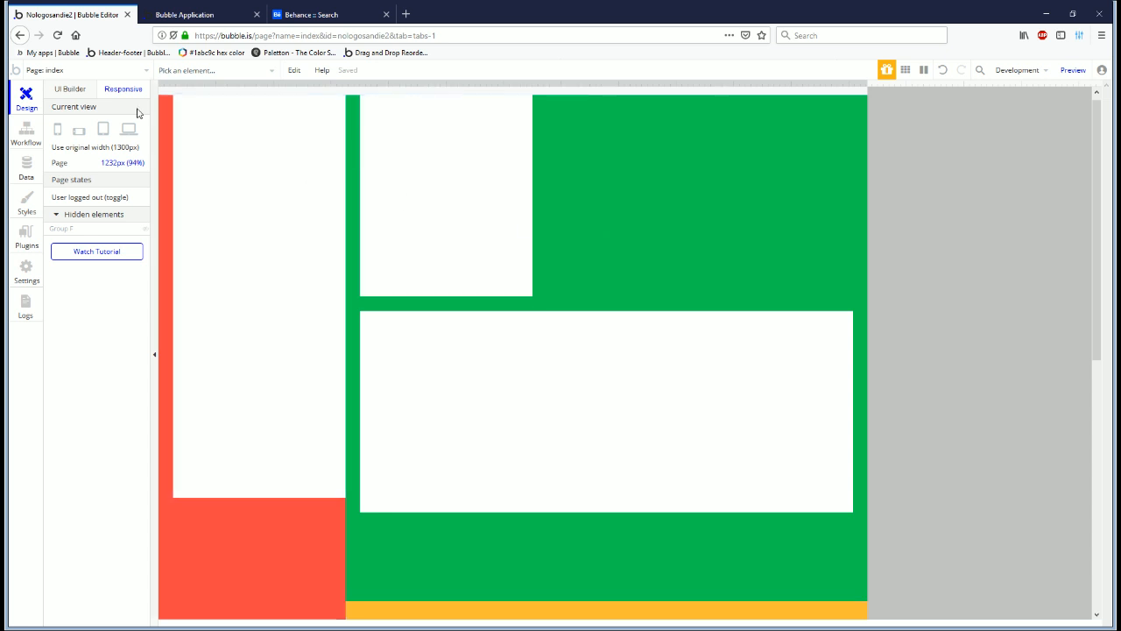
left_click(84, 99)
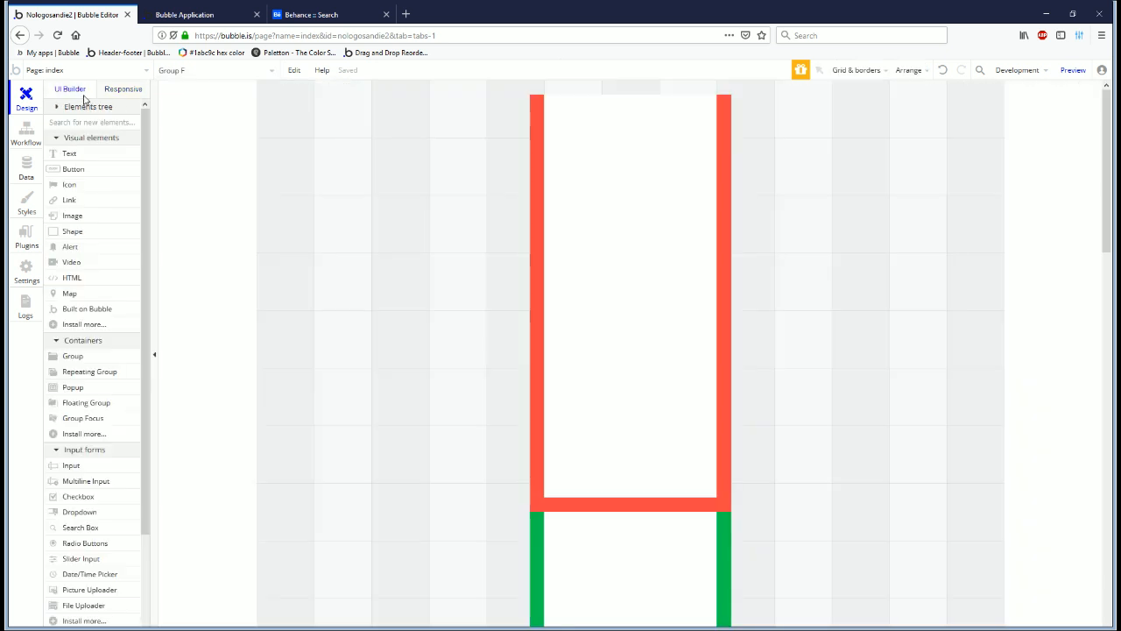
scroll(656, 491, "down", 4)
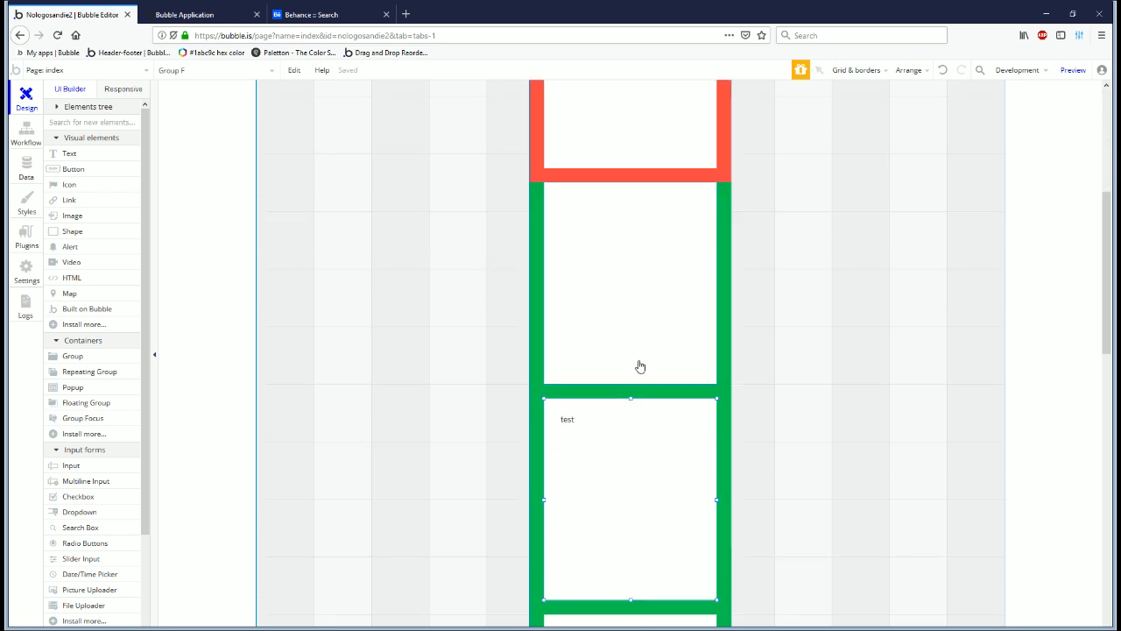
double_click(628, 414)
left_click(220, 116)
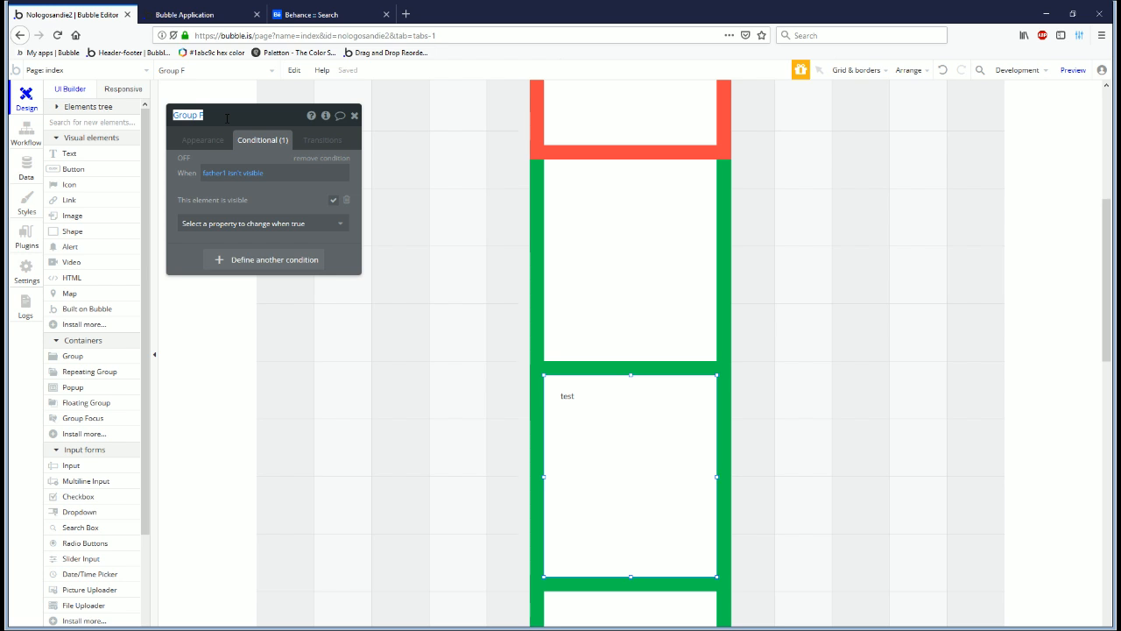
Step: Examine how father1 and the green Group D are laid out in the responsive preview at a page width of about 1202 px
left_click(121, 92)
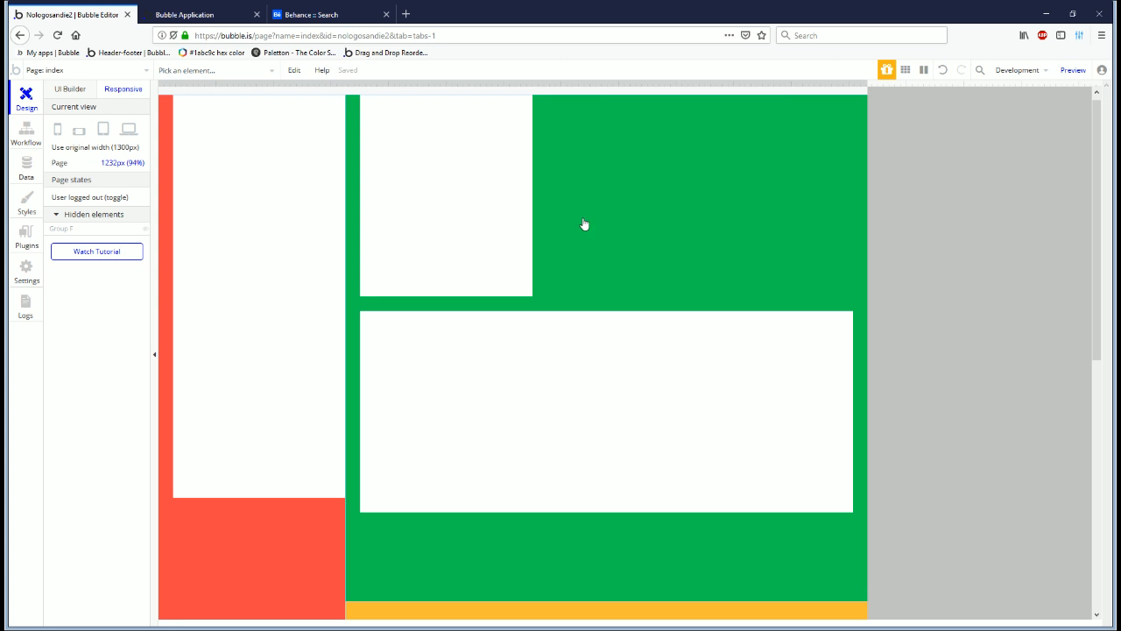
left_click(495, 418)
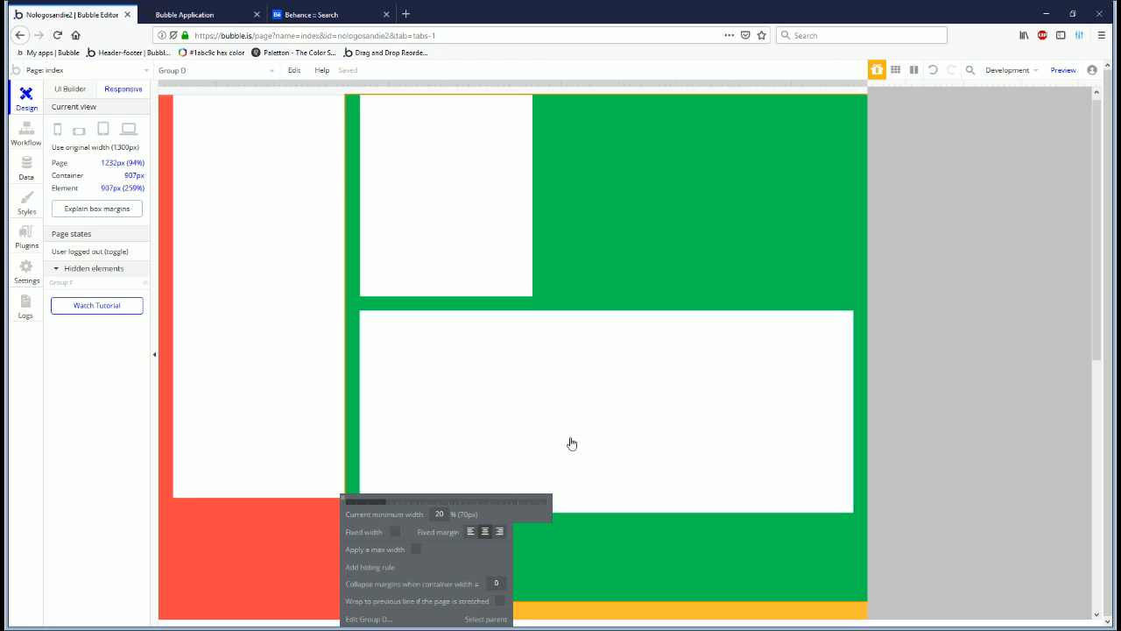
mouse_move(865, 83)
left_mouse_down()
mouse_move(1092, 84)
mouse_move(849, 97)
left_mouse_up()
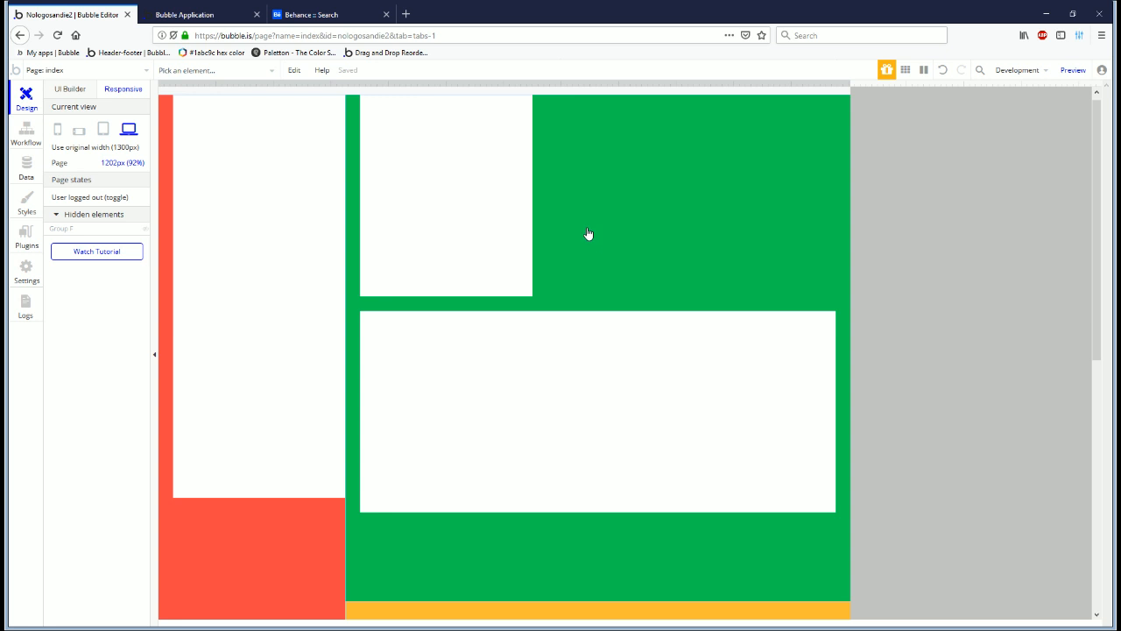
left_click(483, 189)
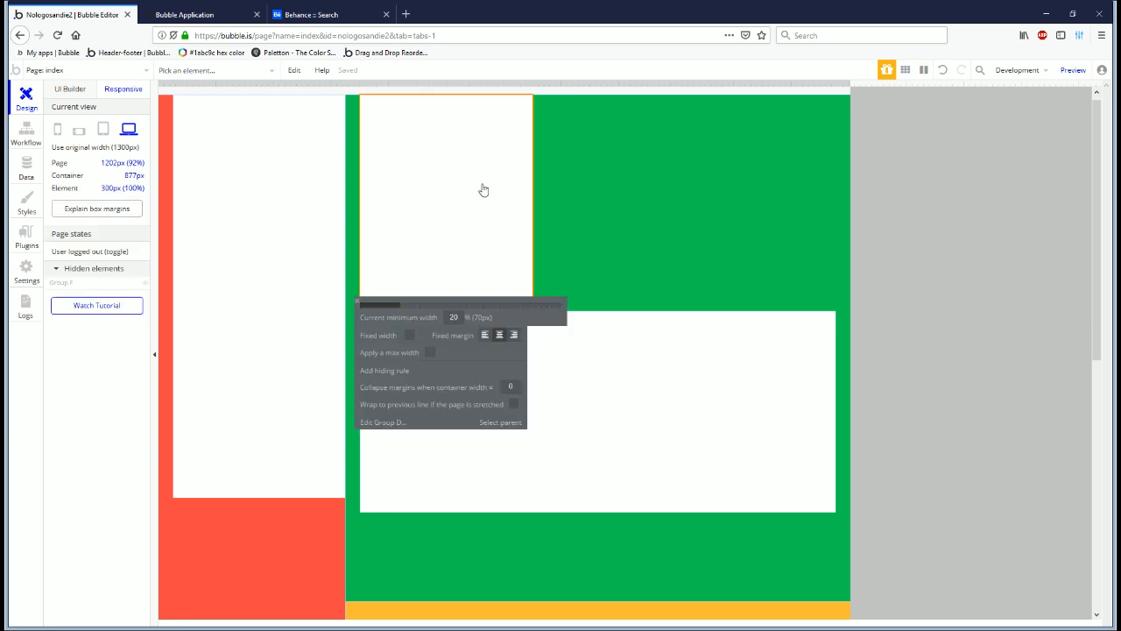
left_click(656, 191)
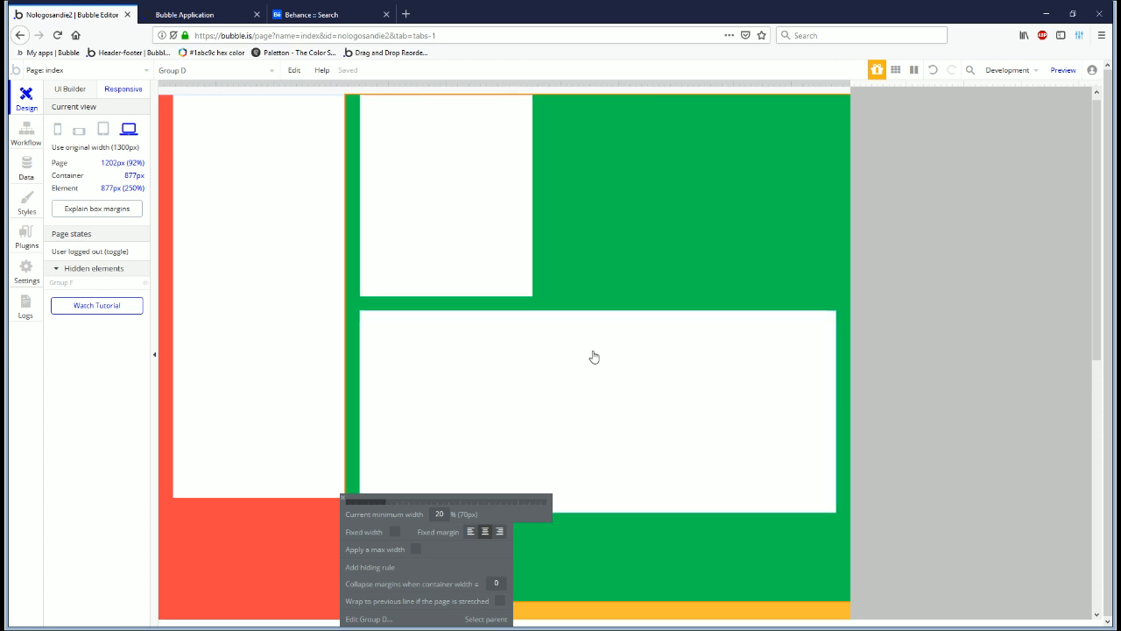
left_click(426, 171)
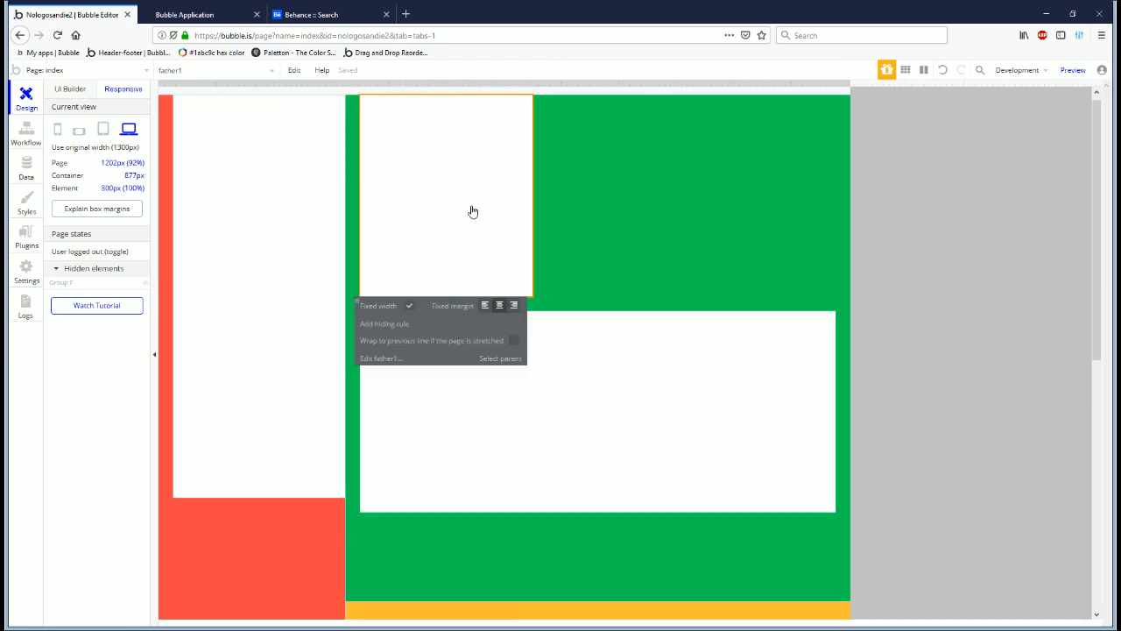
left_click(702, 192)
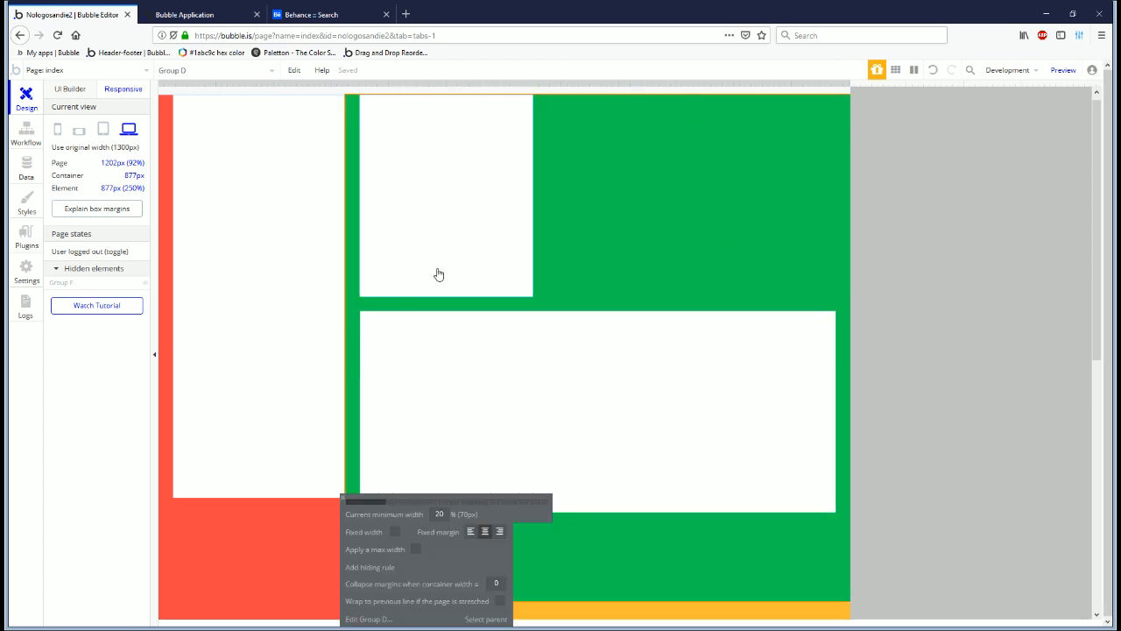
double_click(432, 229)
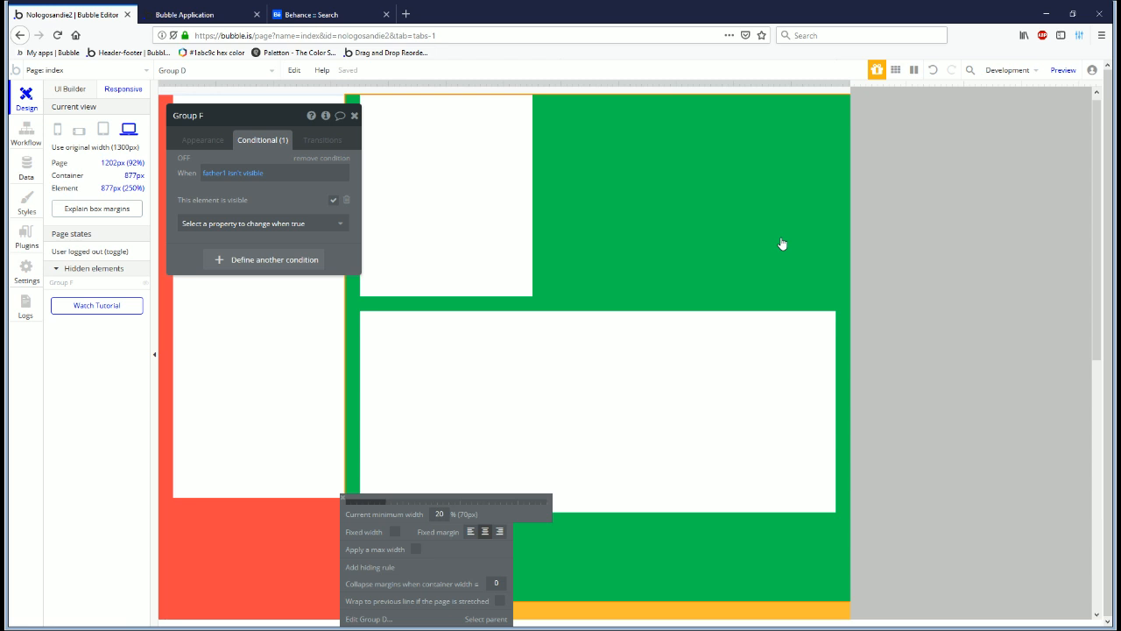
key("Escape")
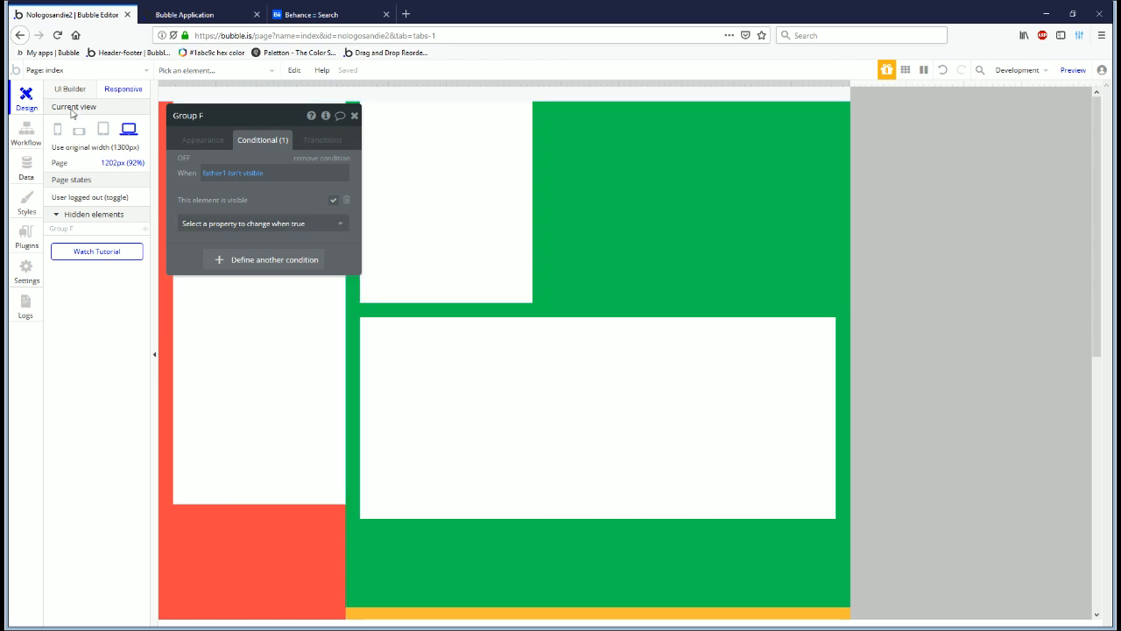
left_click(480, 214)
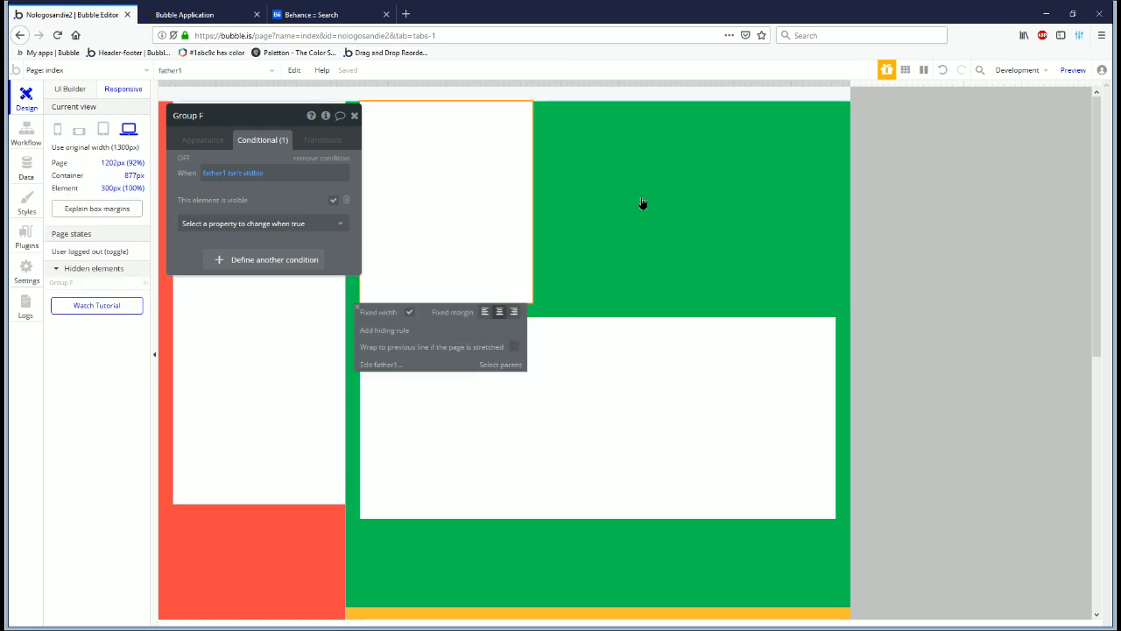
left_click(761, 184)
left_click(515, 200)
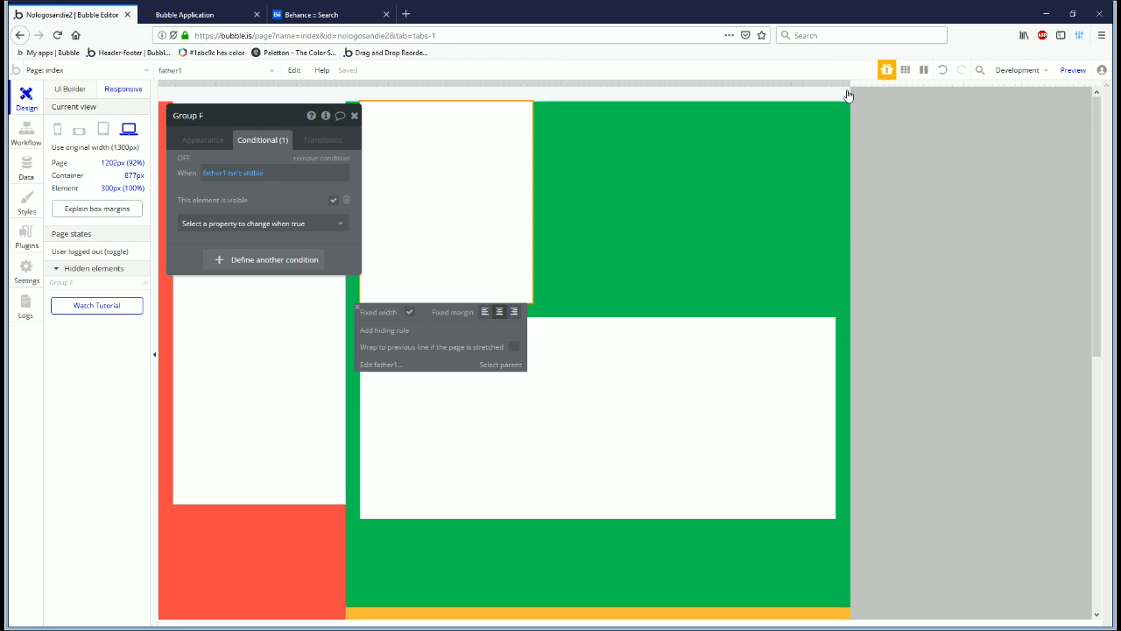
Step: Rename Group F, the white group containing the "test" text, as father and remove its visibility condition
left_click(71, 89)
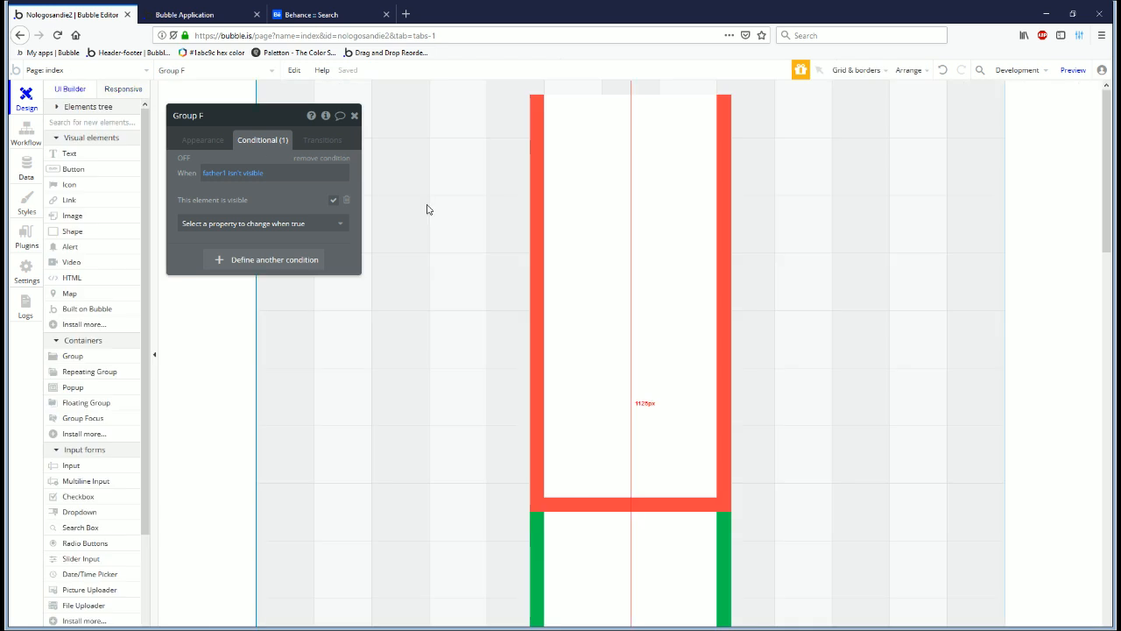
scroll(587, 349, "down", 5)
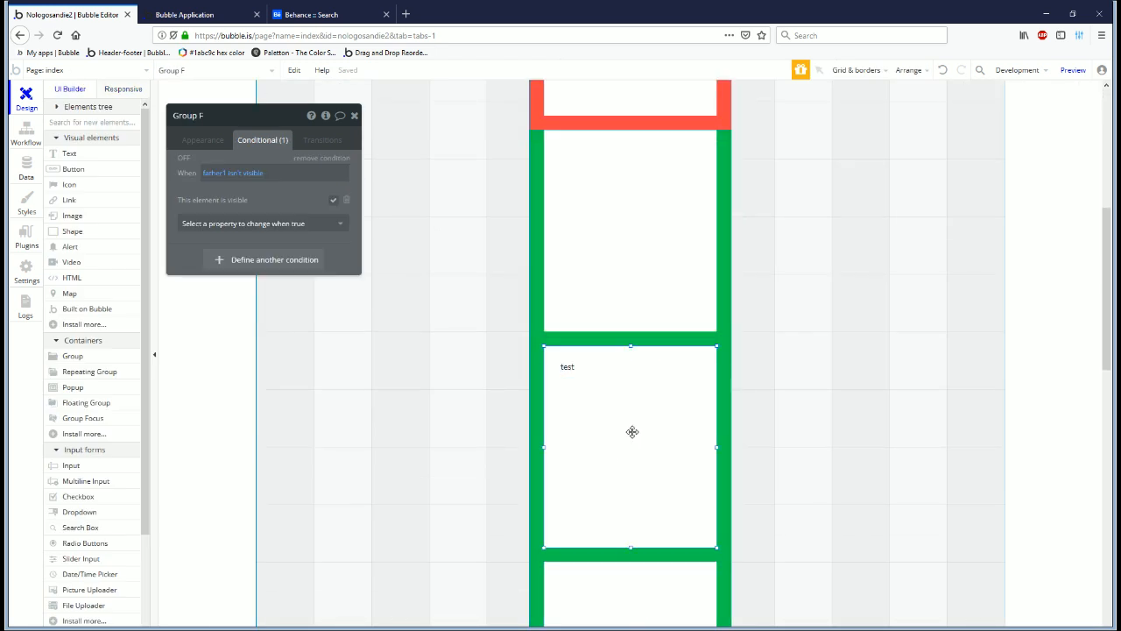
left_click(598, 257)
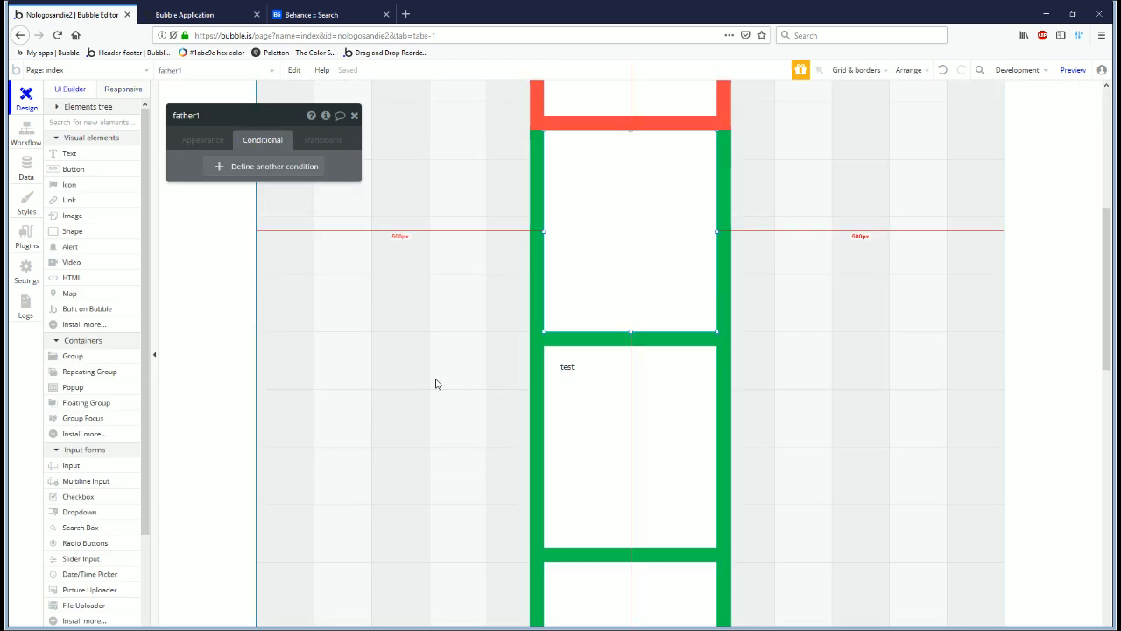
left_click(579, 470)
left_click(222, 117)
type("fa")
left_click(220, 173)
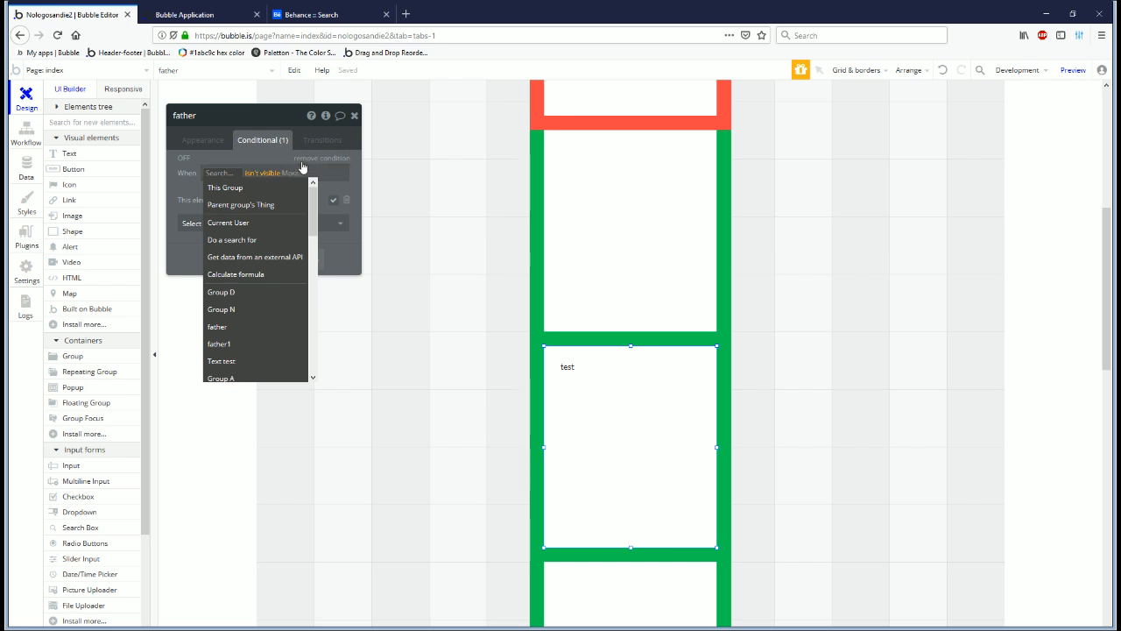
left_click(303, 160)
Step: Add a condition to father1 that makes the element visible when father isn't visible
left_click(555, 209)
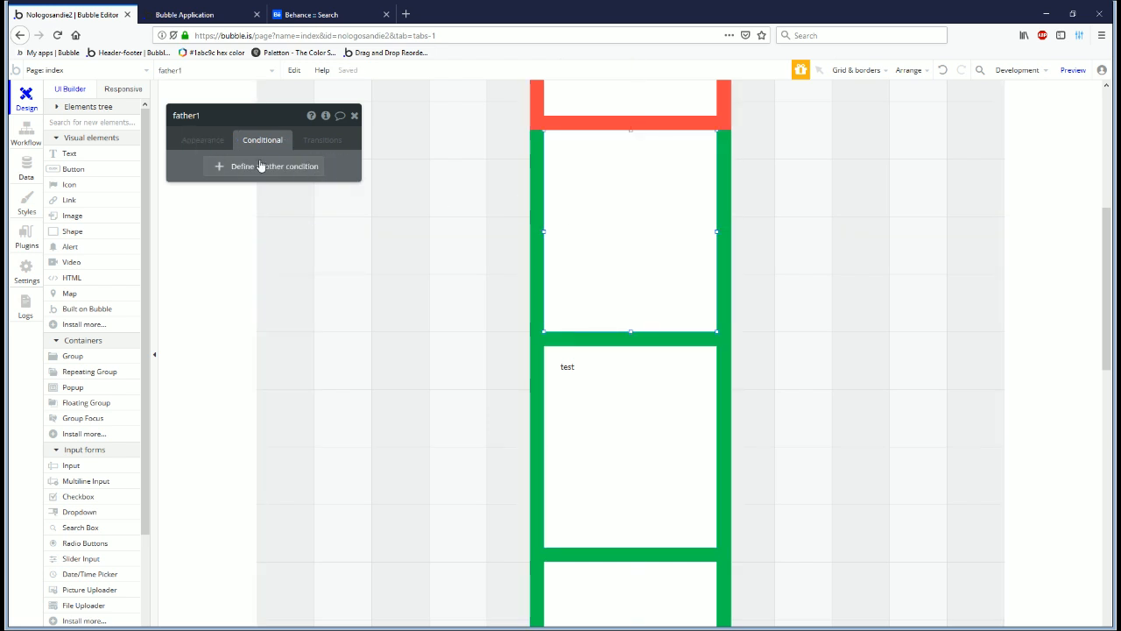
left_click(218, 167)
left_click(215, 172)
type("father")
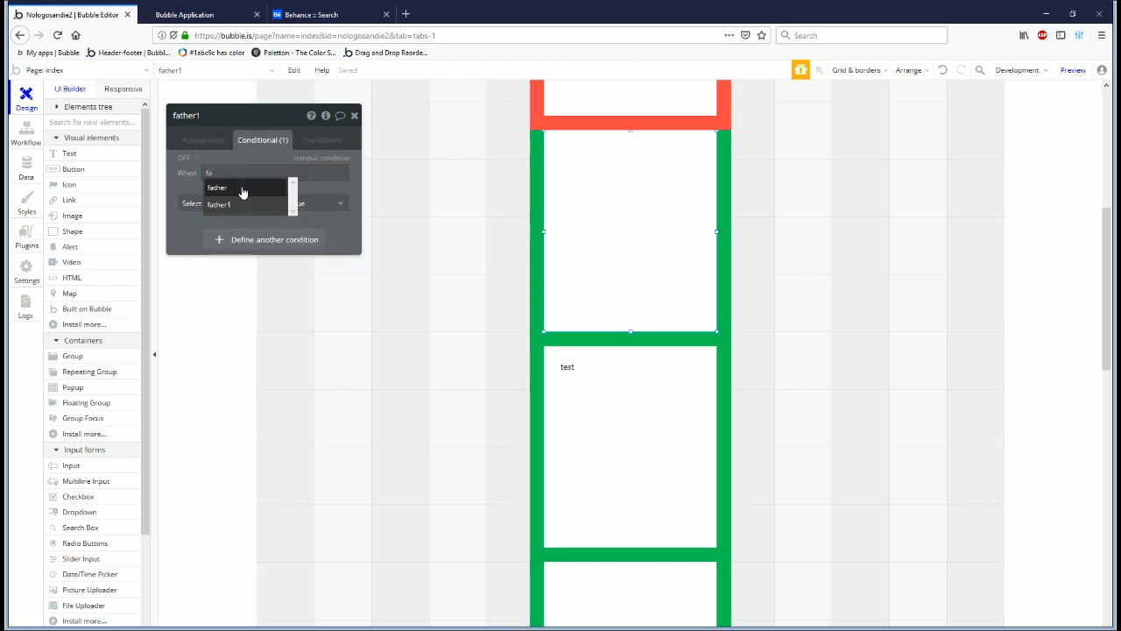
left_click(236, 187)
left_click(273, 277)
left_click(267, 173)
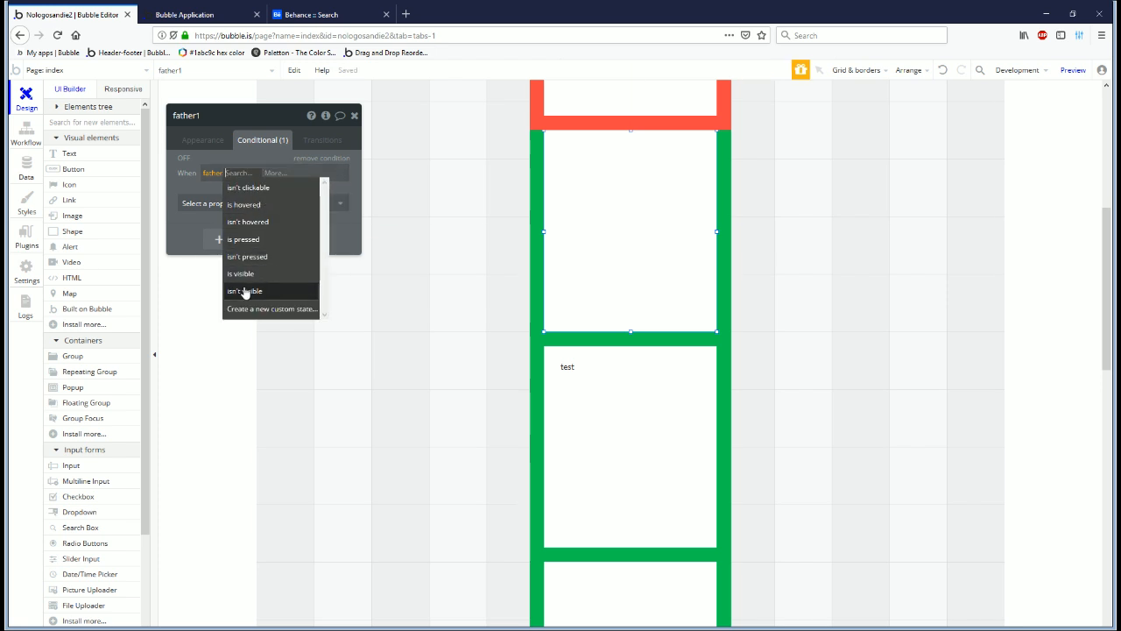
left_click(248, 290)
left_click(246, 202)
left_click(234, 243)
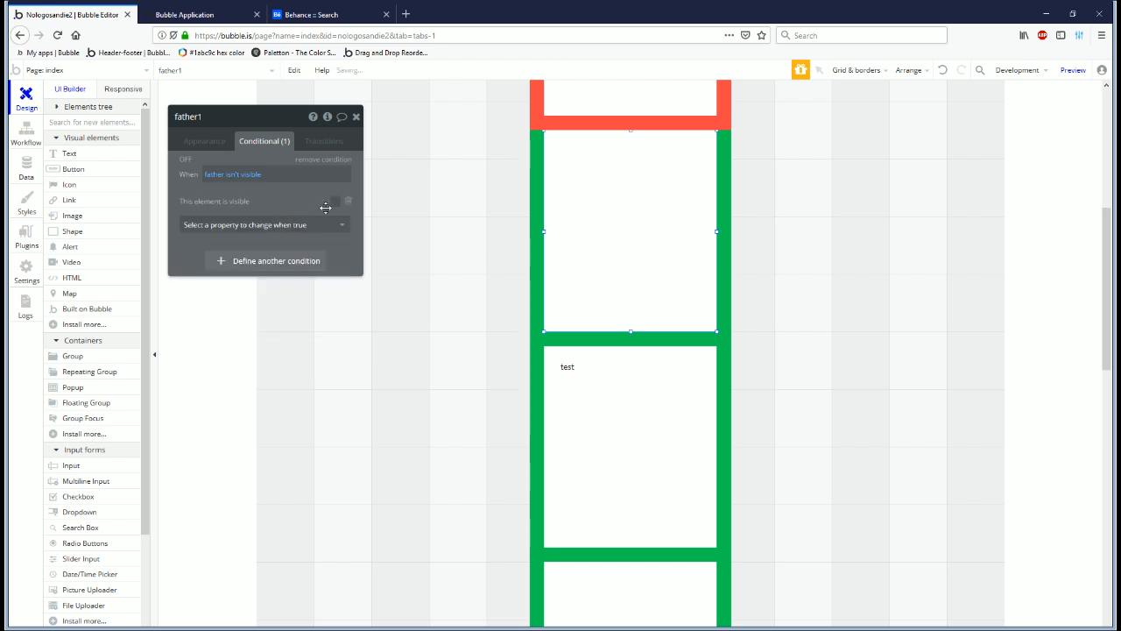
left_click(334, 201)
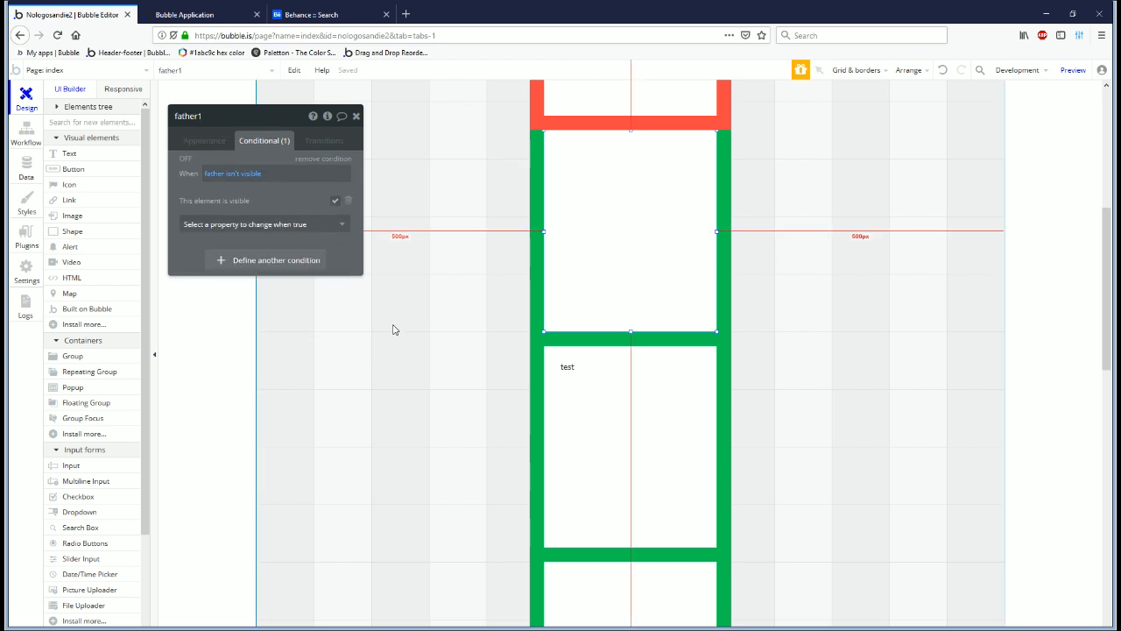
Step: Make father1 not visible on page load with its height collapsed when hidden, and rename it as child
left_click(200, 141)
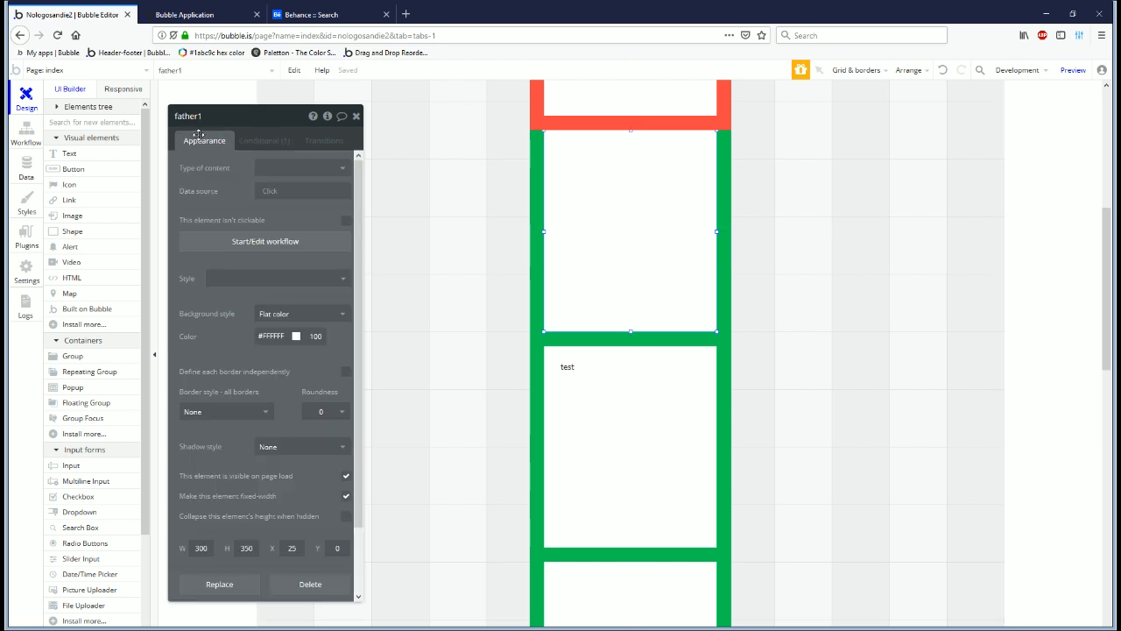
left_click(346, 477)
left_click(346, 543)
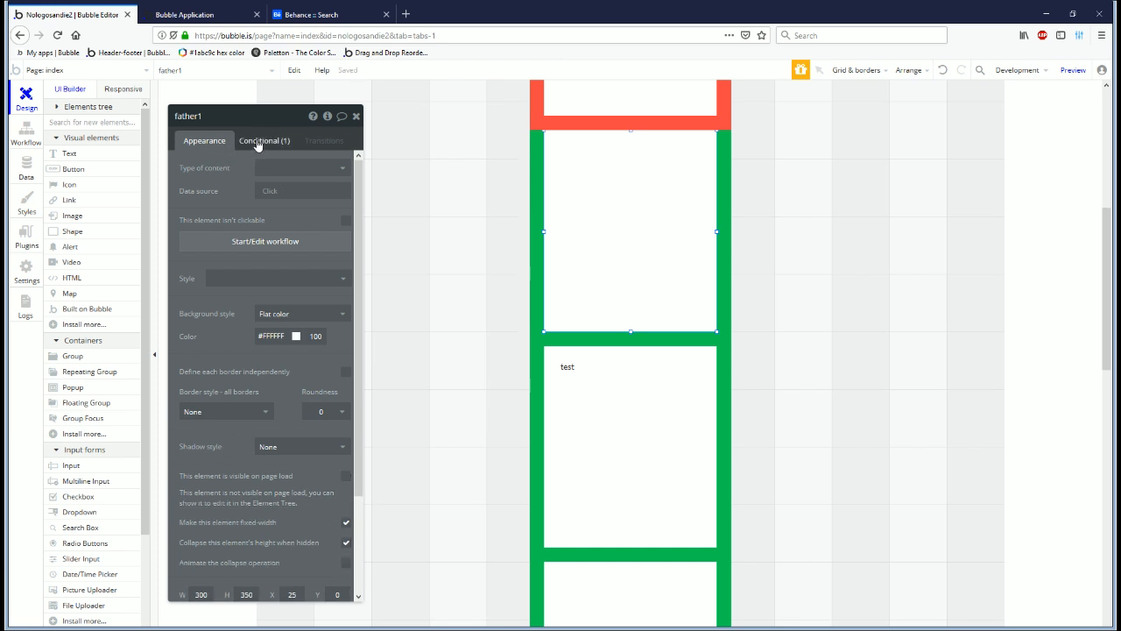
left_click(187, 115)
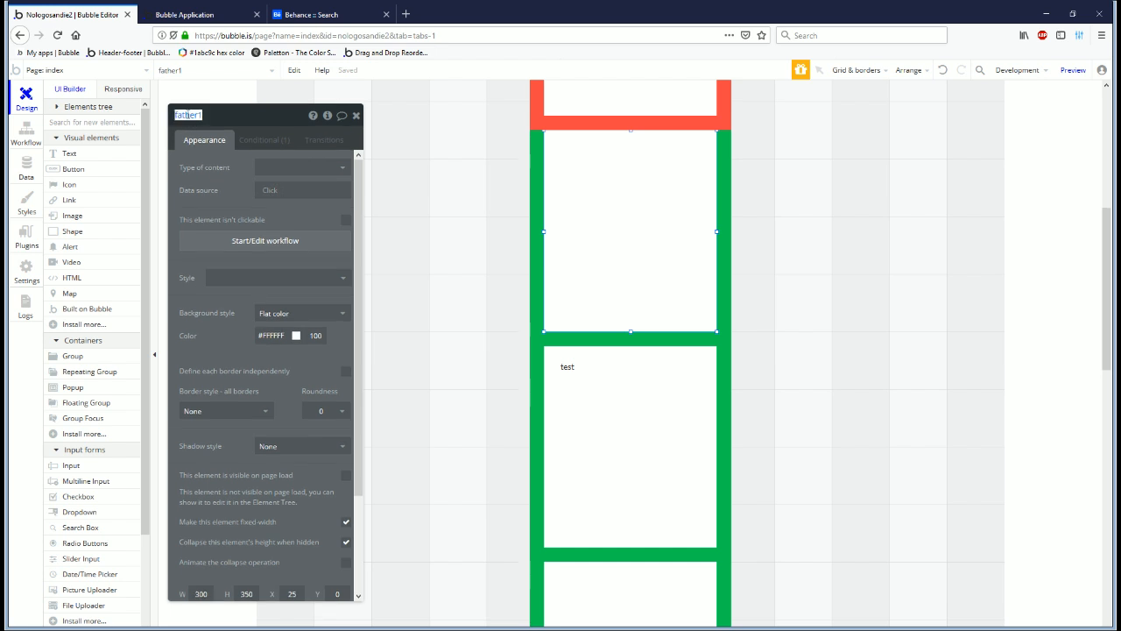
type("child")
Step: Reveal the hidden father group in the responsive preview and examine its responsive settings
left_click(119, 90)
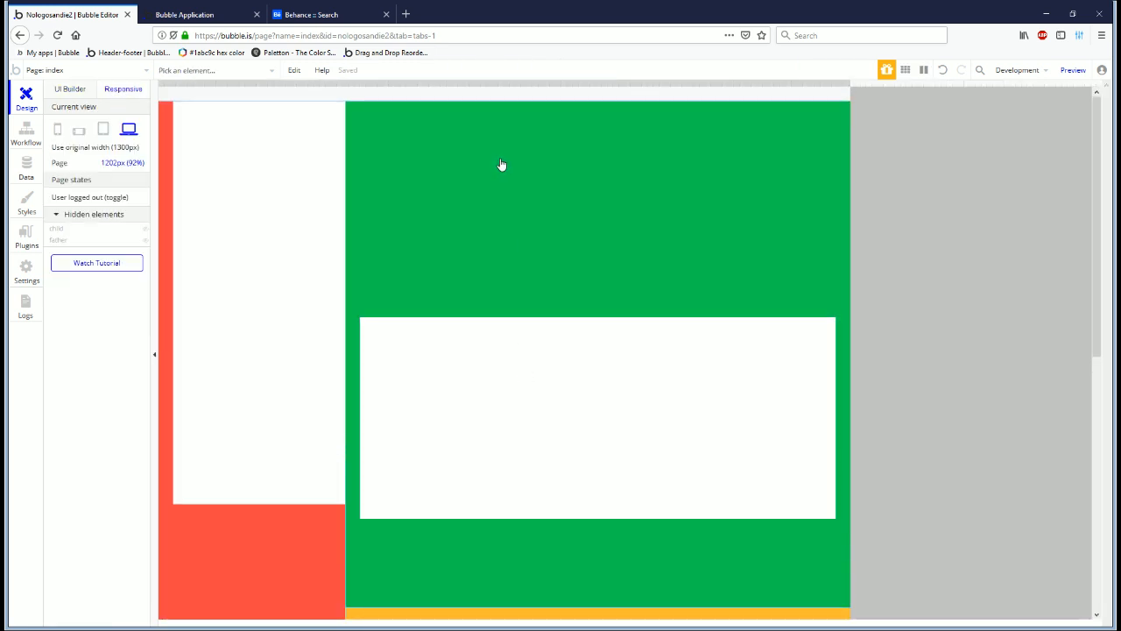
left_click(64, 243)
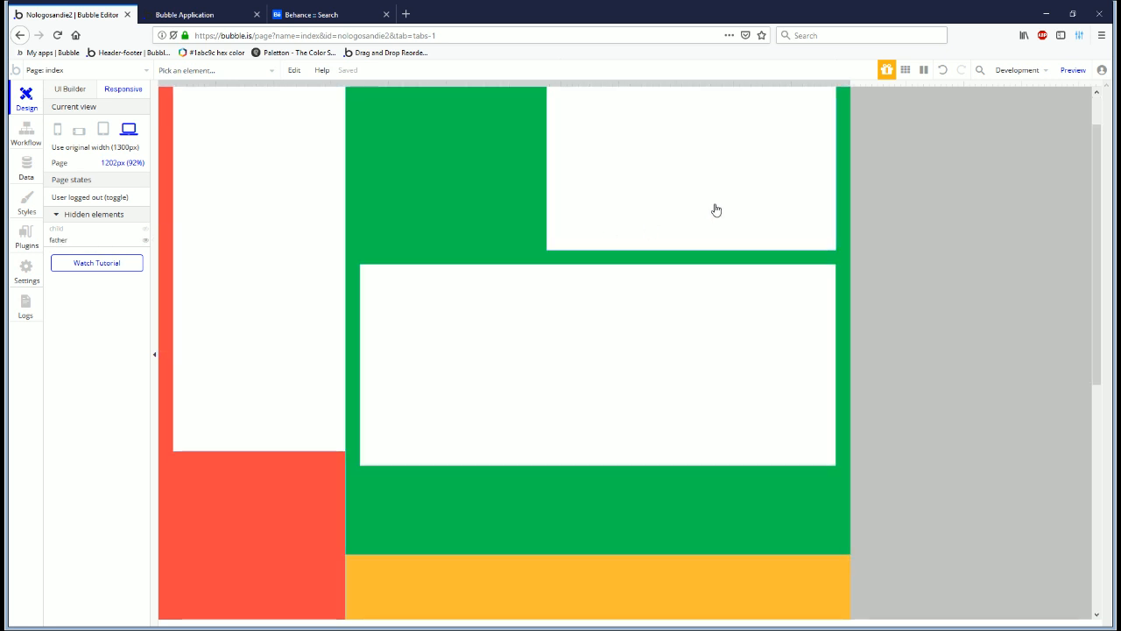
left_click(661, 182)
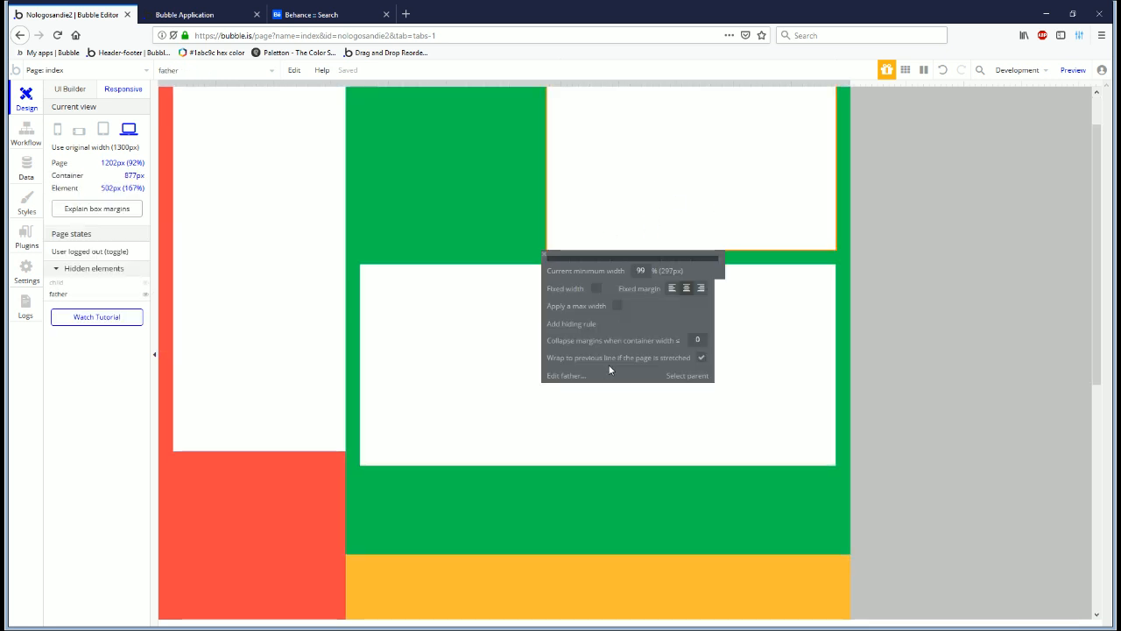
Step: Check father's page-load visibility and collapse settings in the editor and return to the responsive preview
left_click(70, 88)
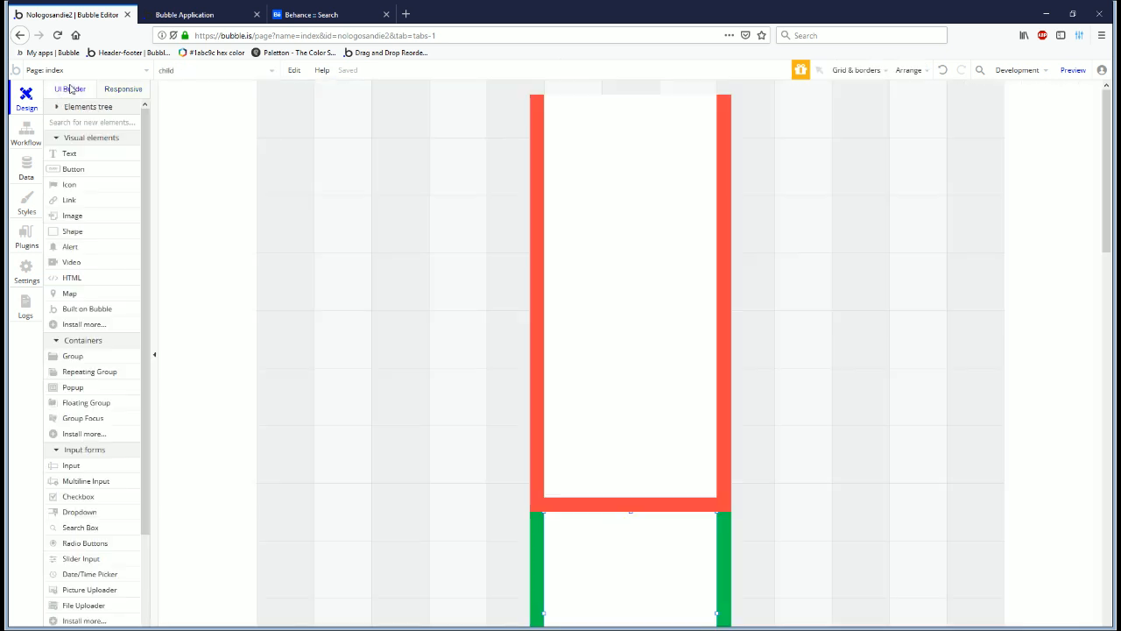
left_click(640, 568)
scroll(666, 431, "down", 3)
double_click(648, 535)
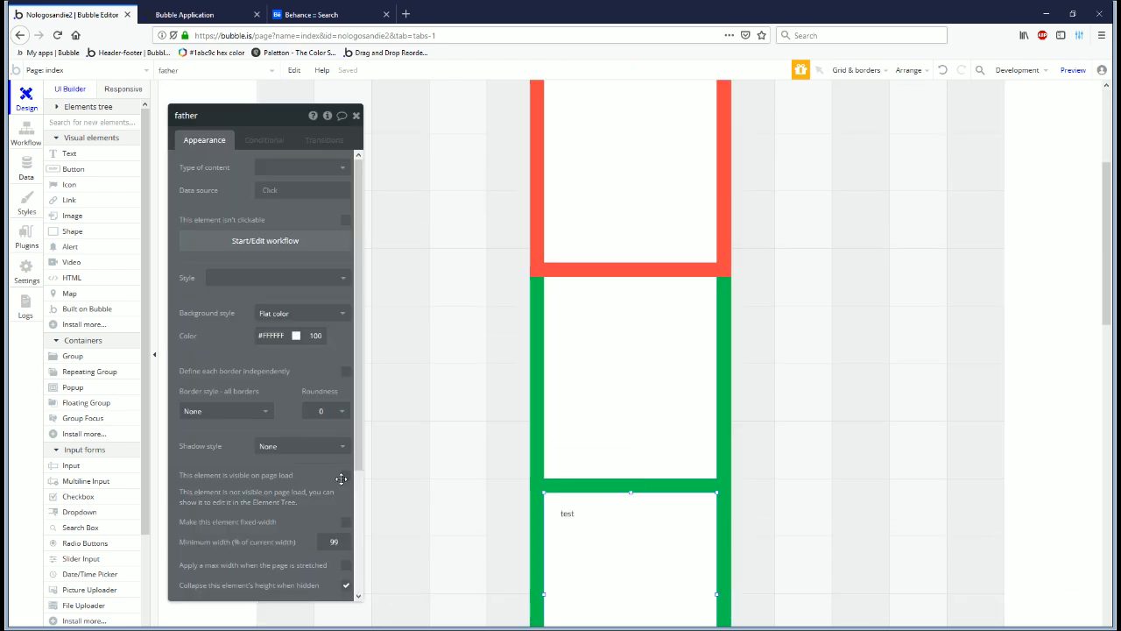
left_click(116, 89)
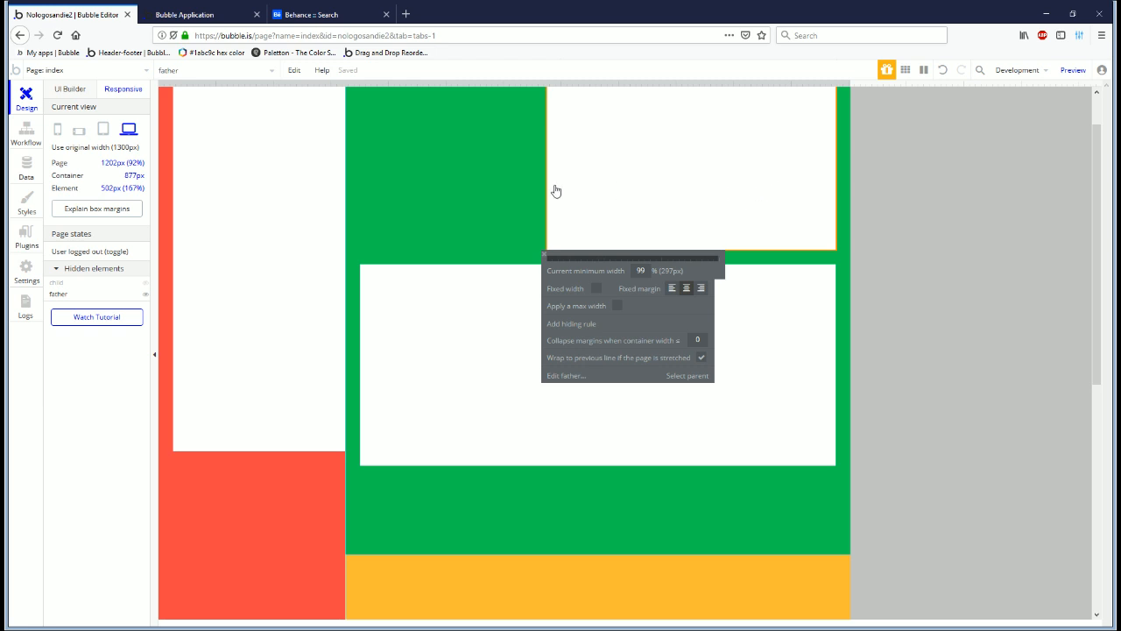
Step: Turn off wrapping to the previous line for father, make it fixed width, and check the layout at a 1277px page width
left_click(701, 357)
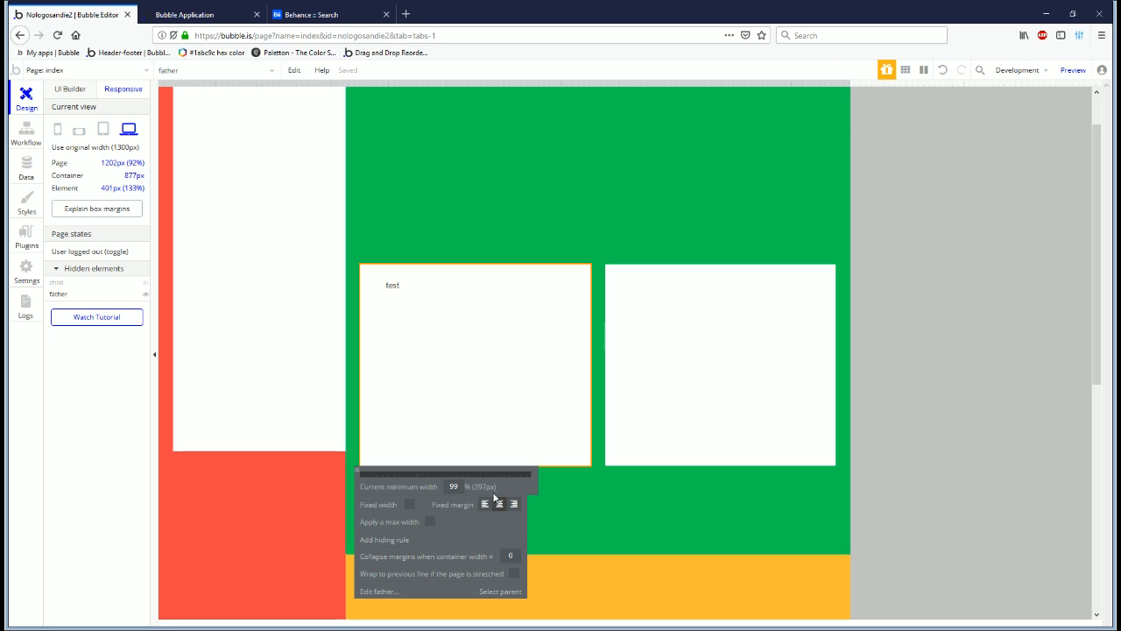
left_click(409, 505)
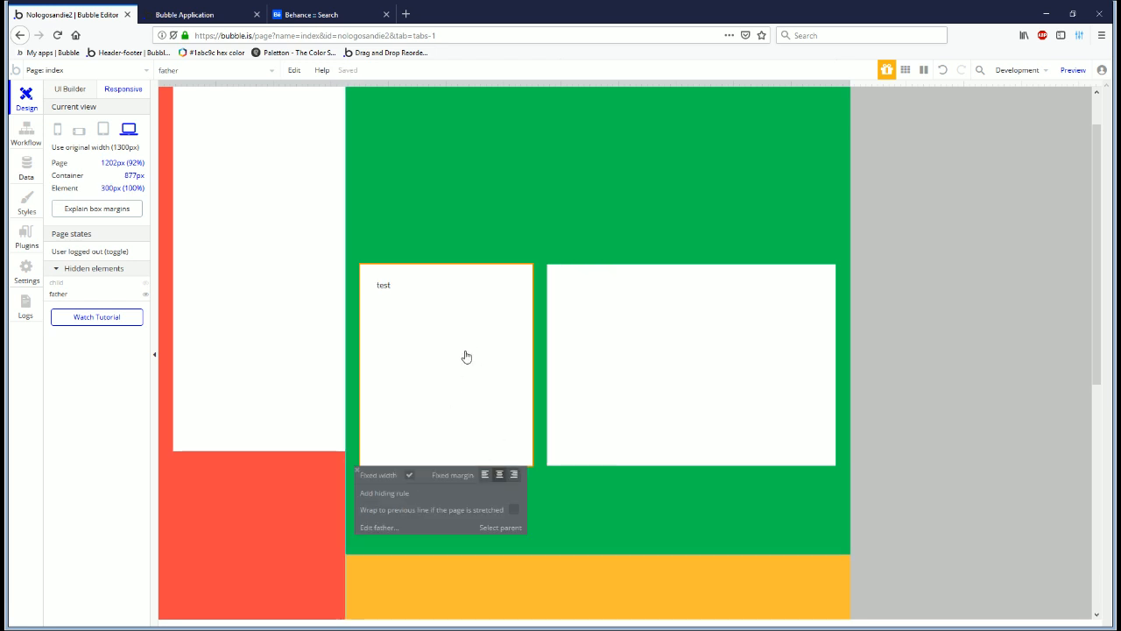
left_click_drag(849, 97, 894, 149)
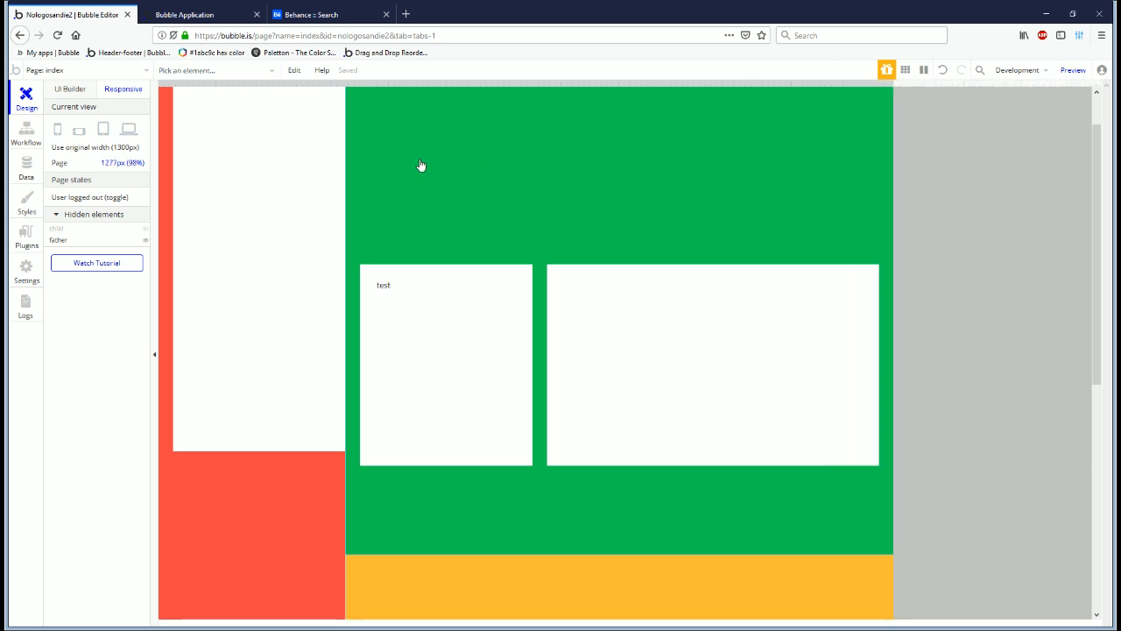
Step: Narrow the responsive preview to 1000px and add a rule hiding father when its parent's width is at most 675
left_click_drag(883, 95, 734, 84)
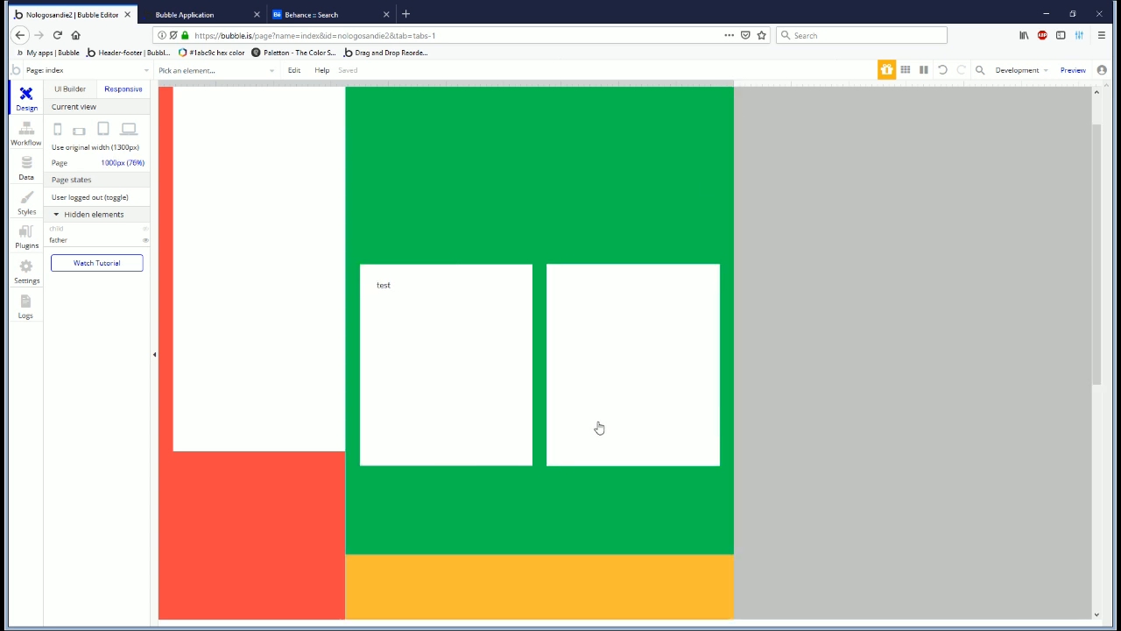
left_click(566, 544)
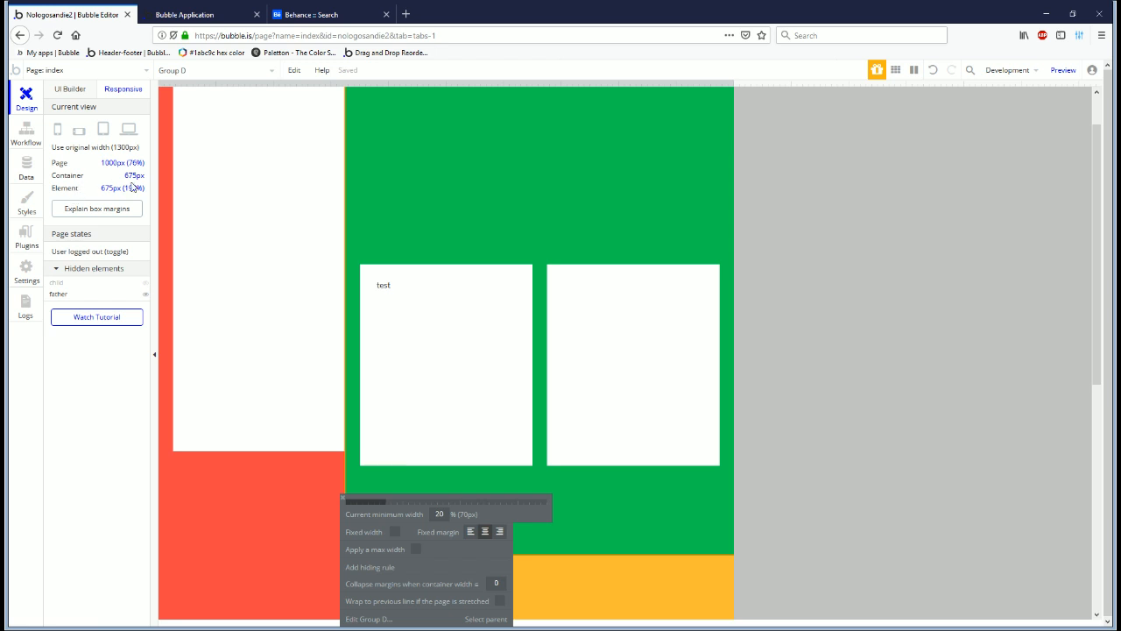
left_click(465, 390)
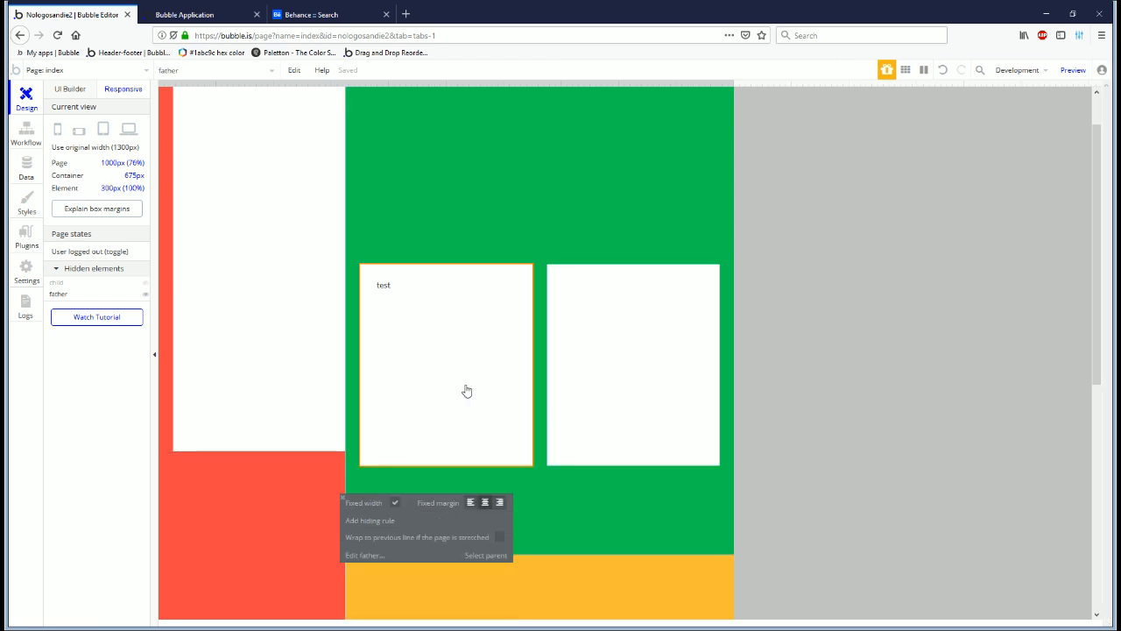
left_click(388, 522)
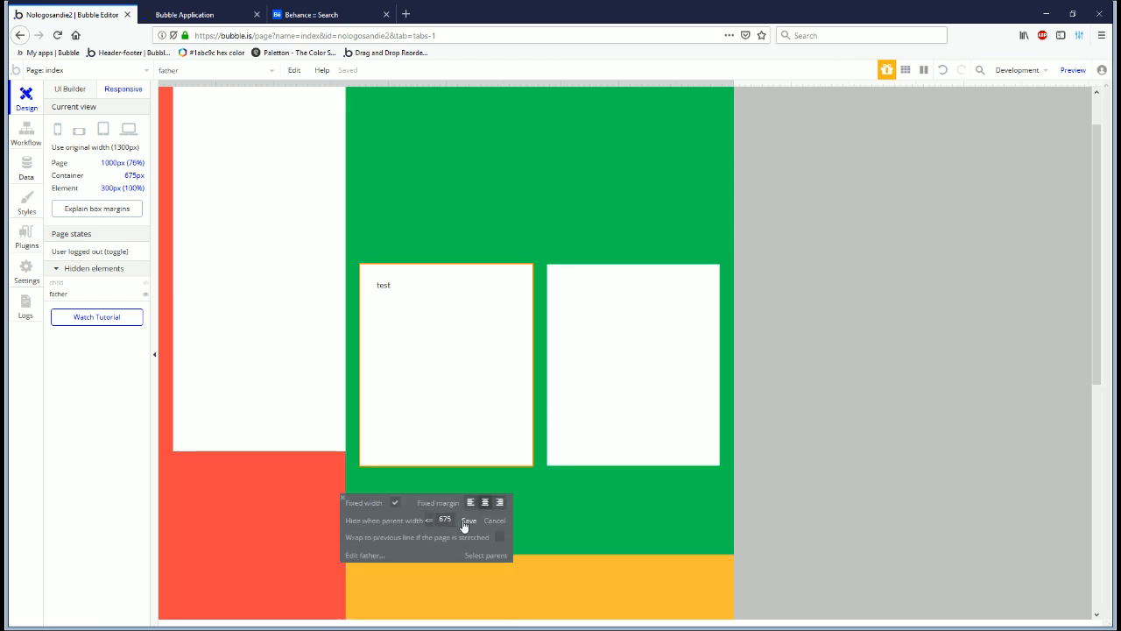
left_click(463, 526)
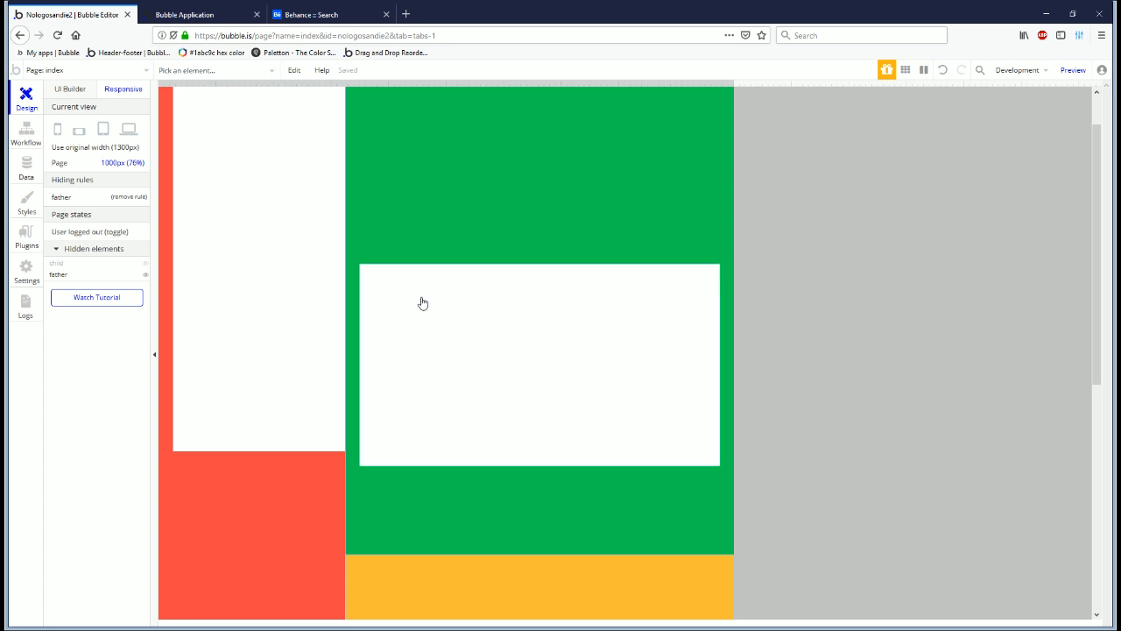
Step: Return to the page editor and change the test text inside the father group to "father"
left_click(70, 88)
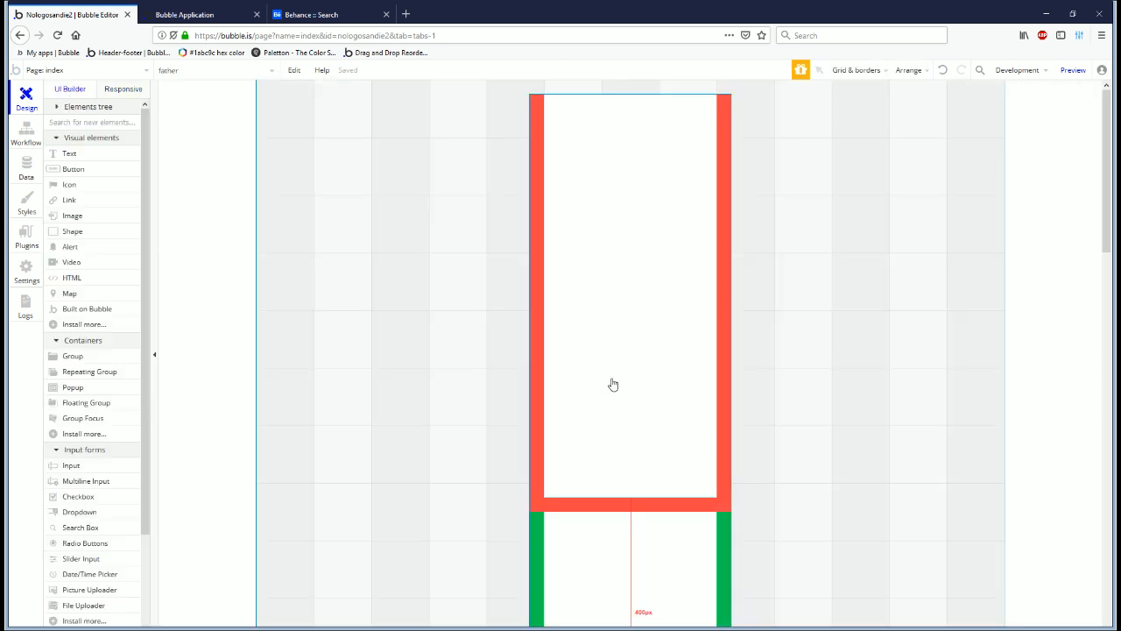
scroll(613, 338, "up", 1)
left_click(569, 165)
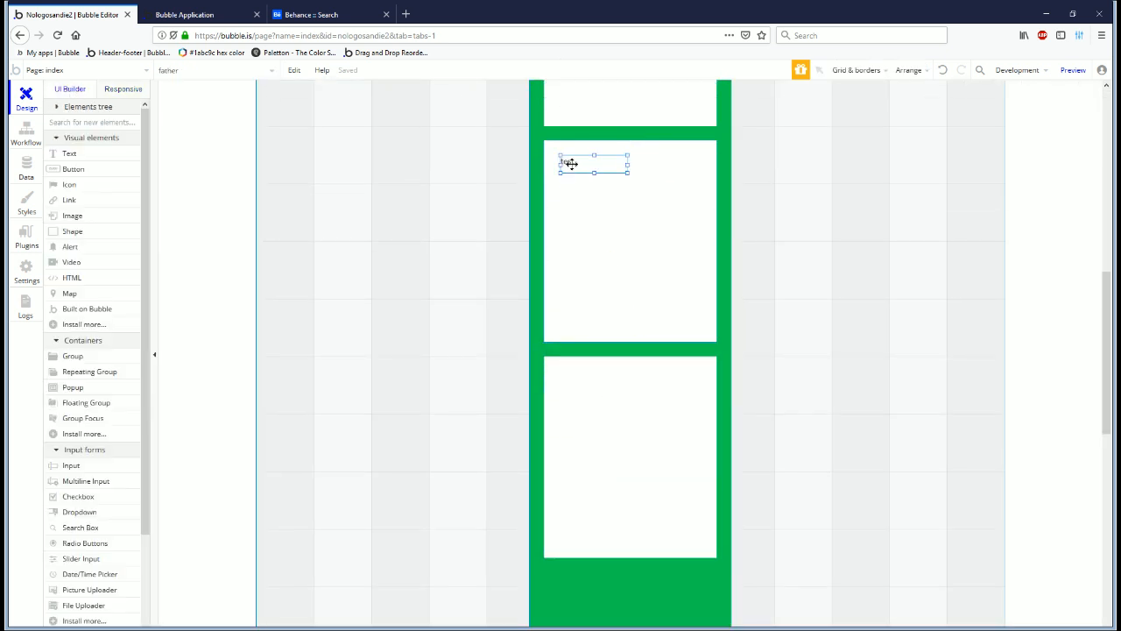
scroll(614, 385, "up", 1)
double_click(570, 219)
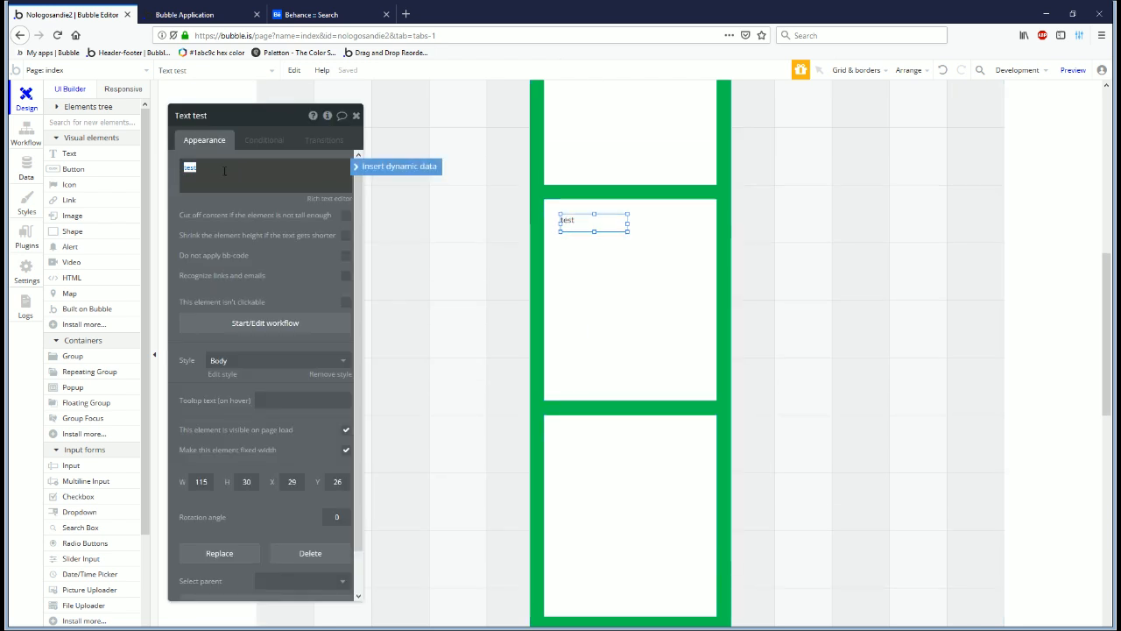
type("father")
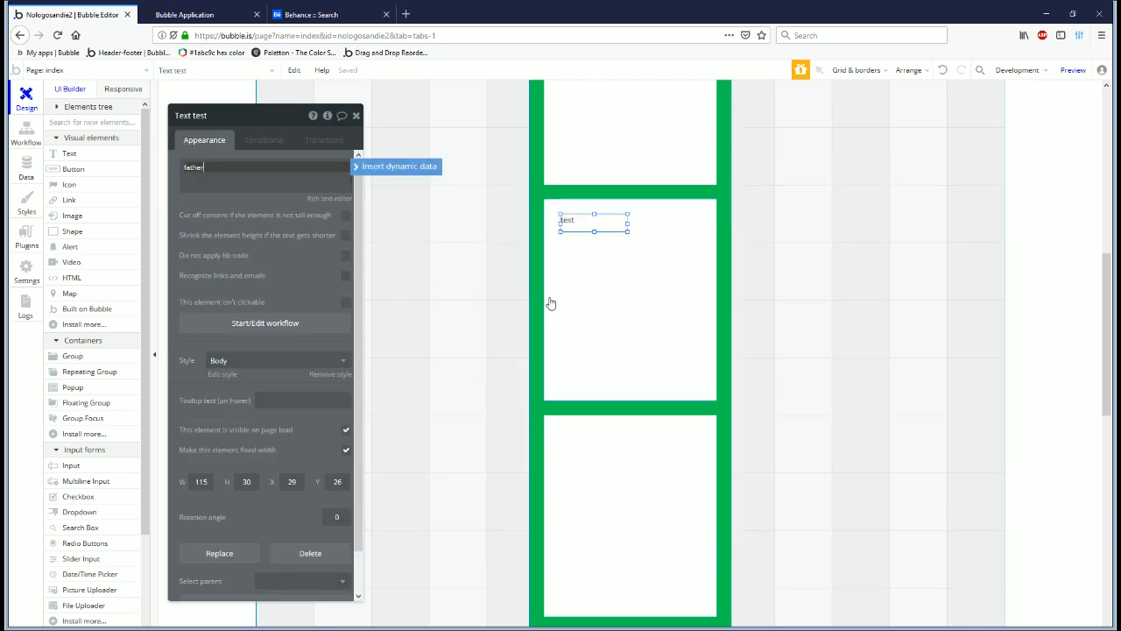
left_click(612, 219)
key("Escape")
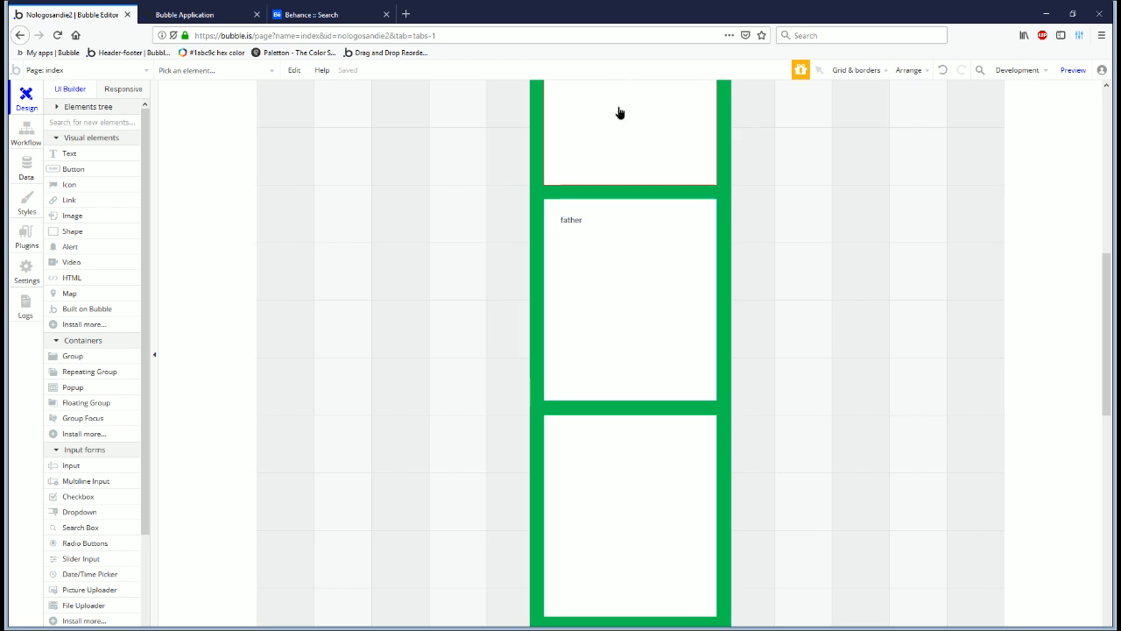
Step: Paste a copy of the text into the child group above father and change it to "hider"
key("ctrl+v")
left_click_drag(610, 124, 581, 121)
left_click(202, 175)
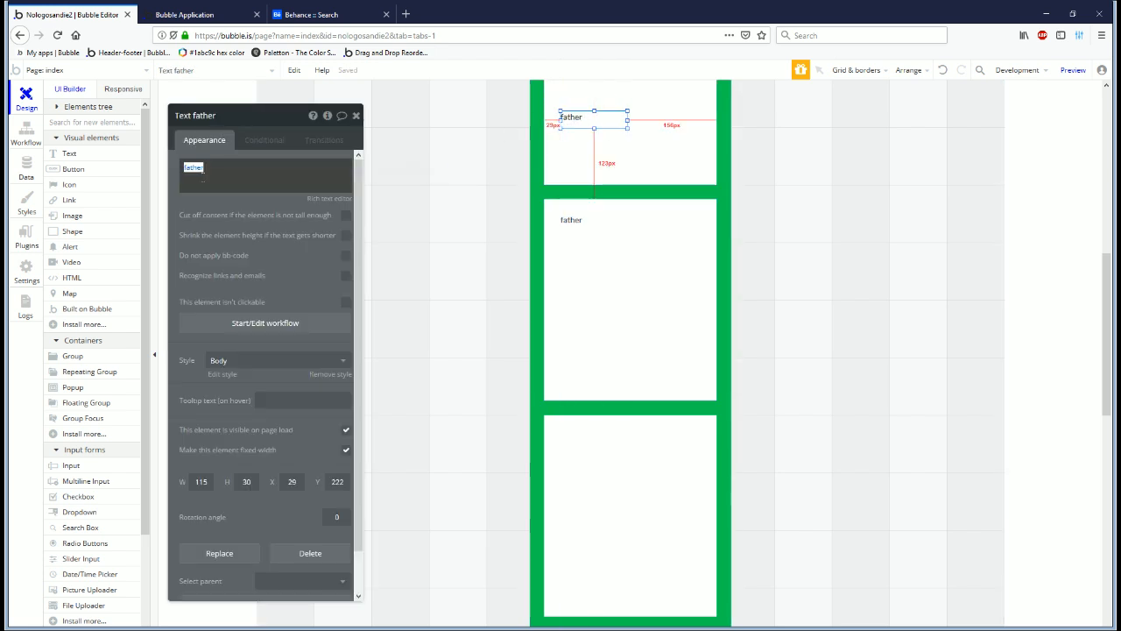
type("hid")
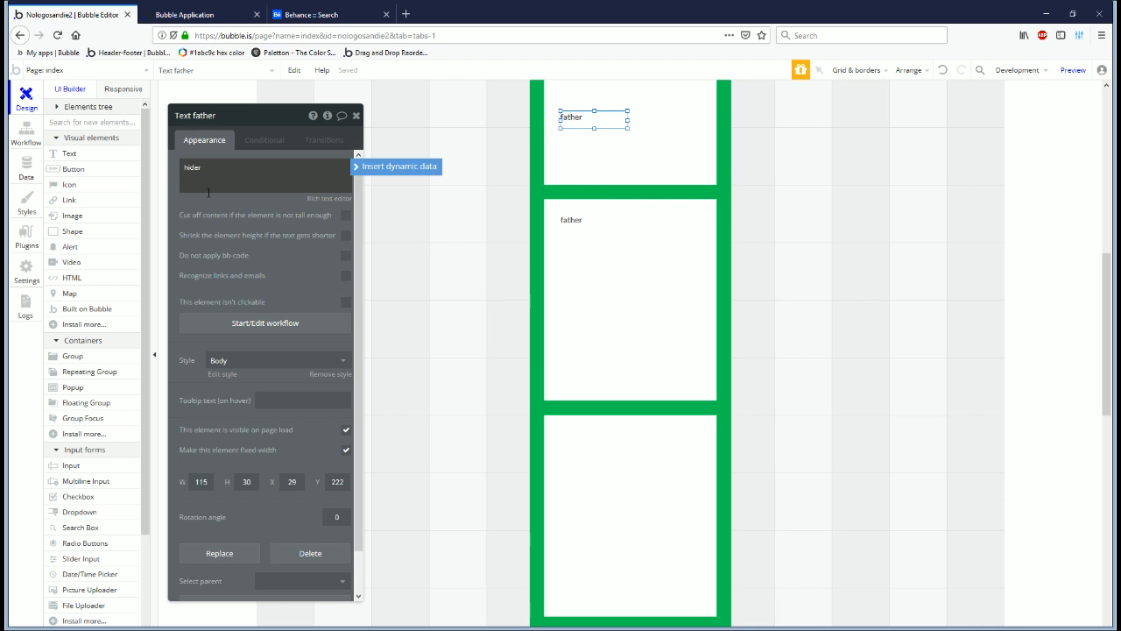
type("er")
left_click(571, 220)
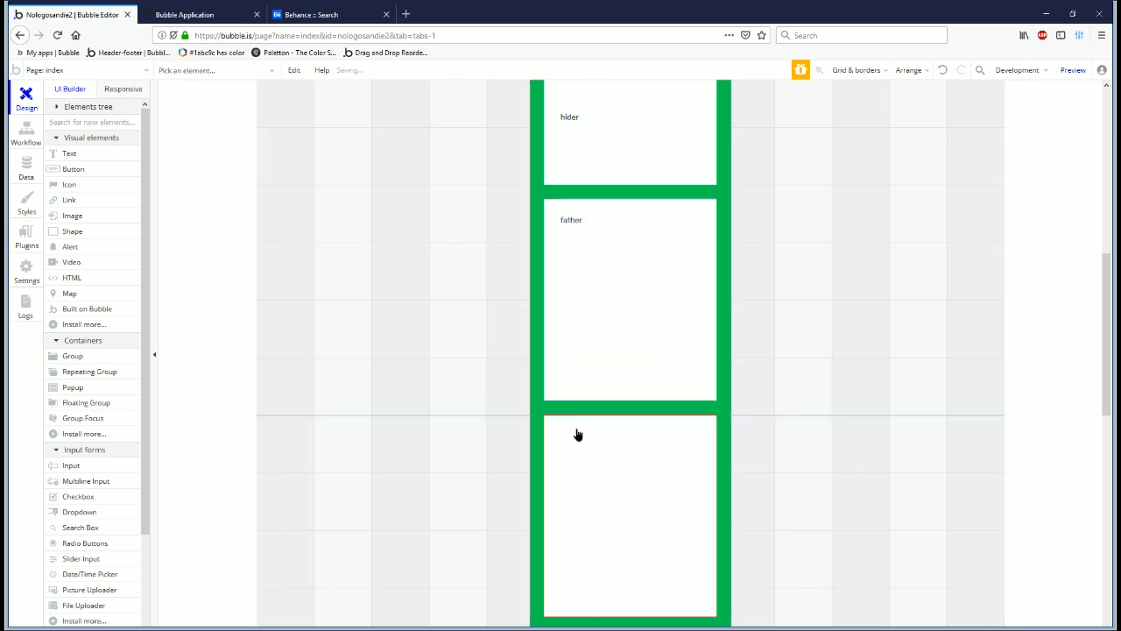
Step: Paste another copy of the text into the group below father and change it to "snapper"
key("ctrl+v")
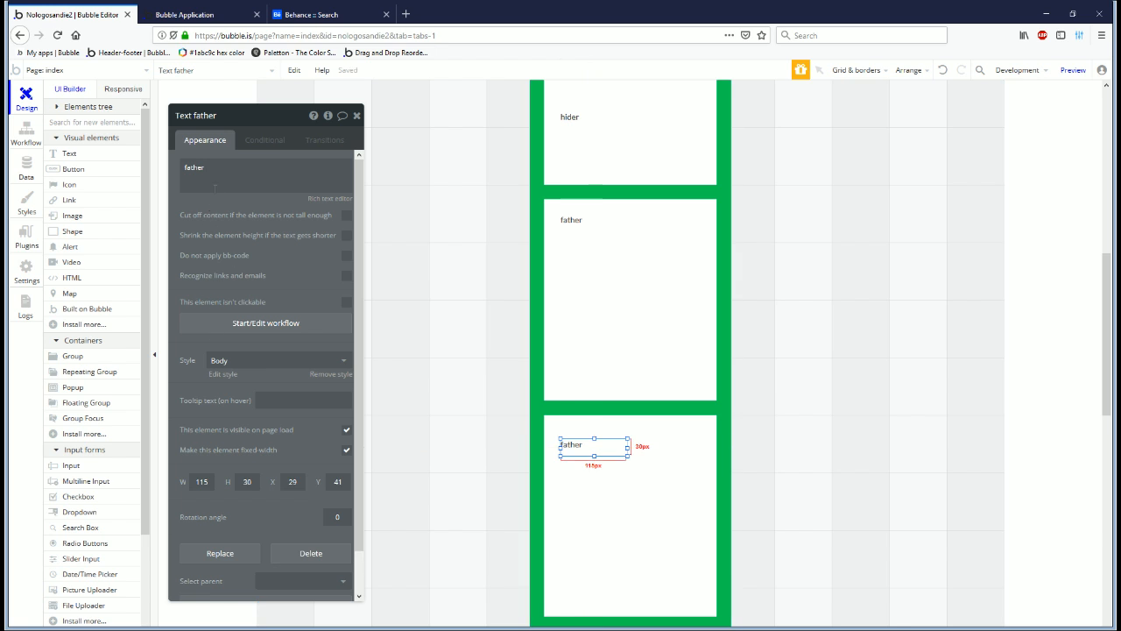
left_click(216, 186)
type("snapp")
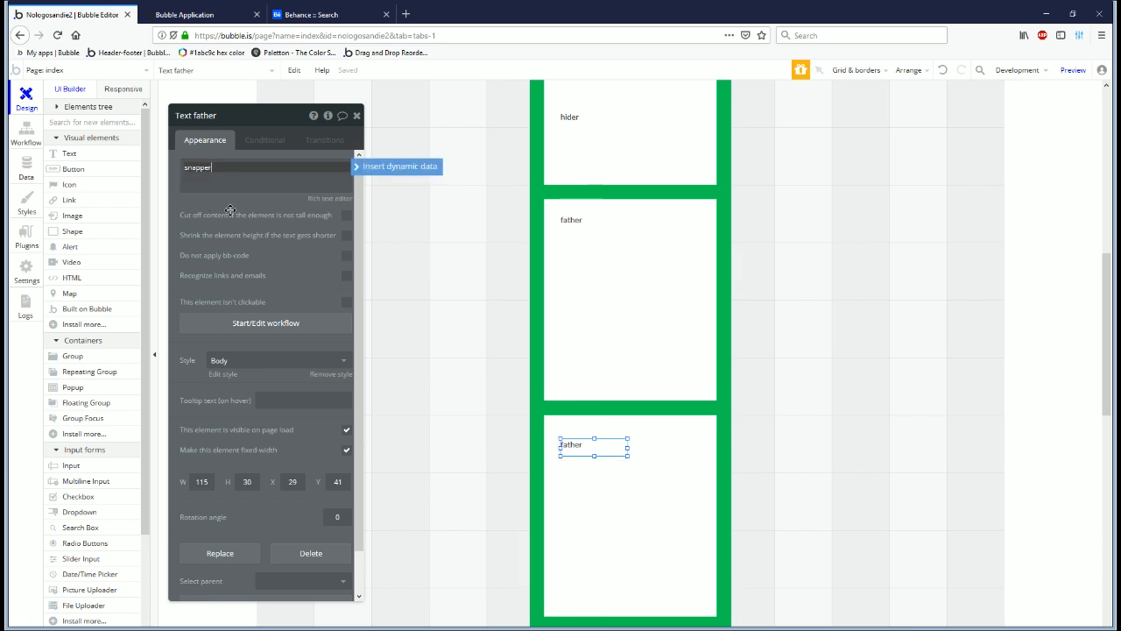
left_click_drag(176, 199, 181, 197)
Step: Open the running app in the browser's responsive design mode and narrow it to 984 px to test the hiding rule
left_click(210, 14)
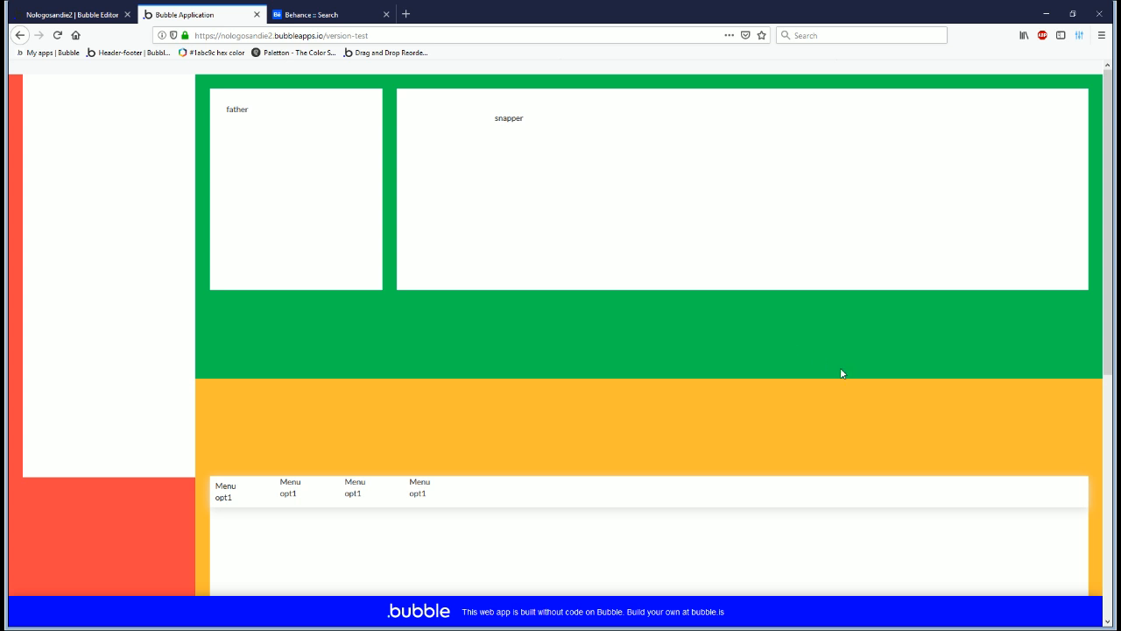
key("ctrl+shift+i")
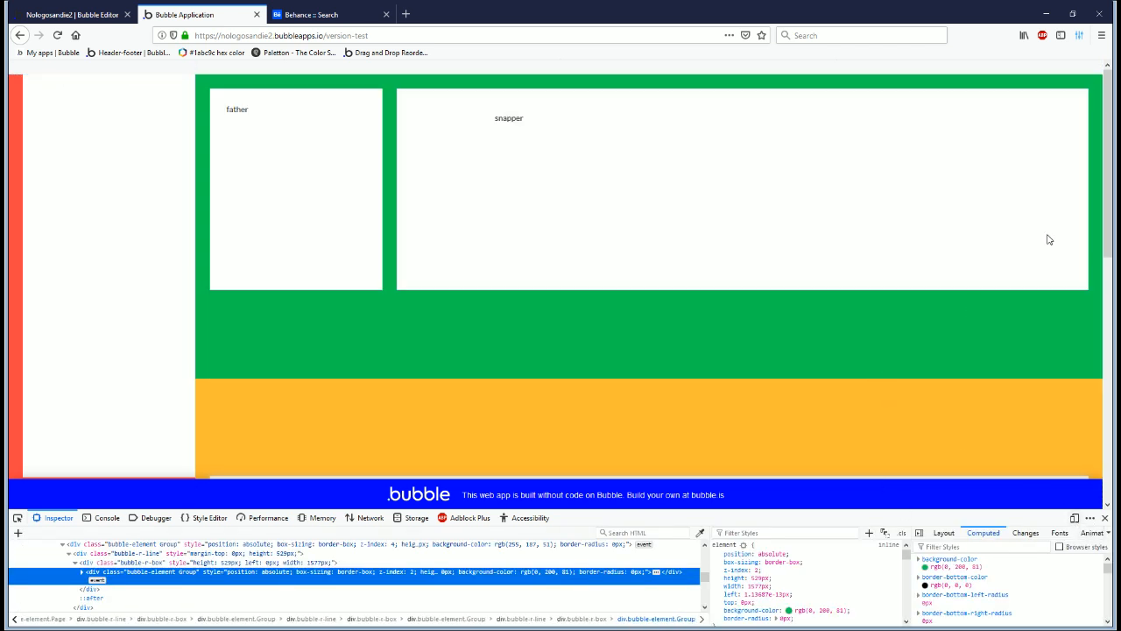
left_click(1105, 518)
key("ctrl+shift+m")
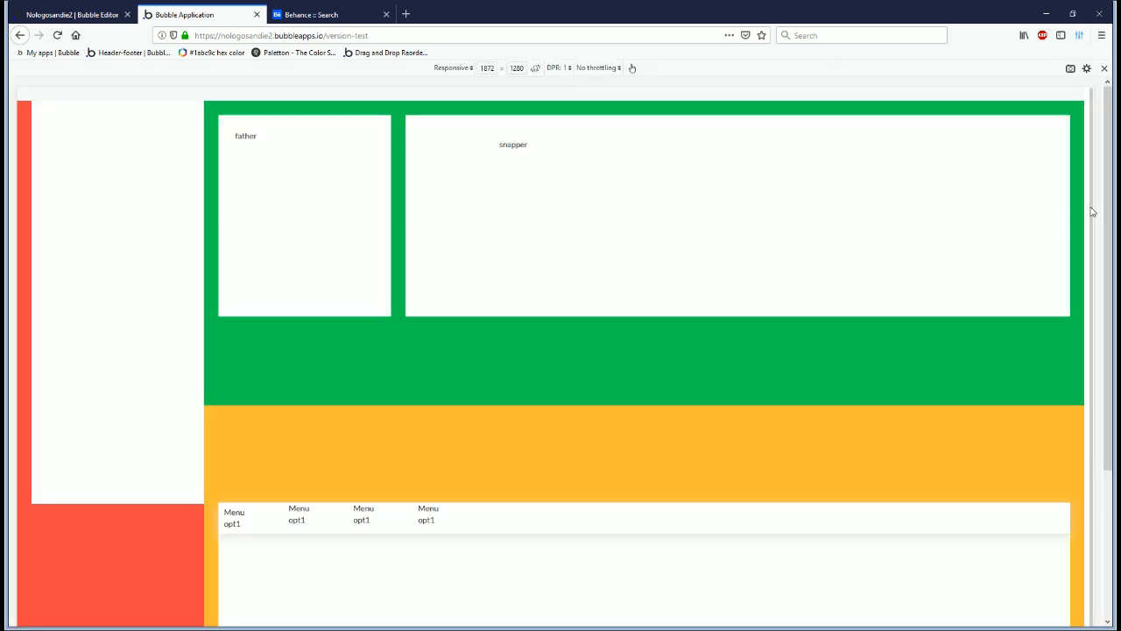
left_click_drag(1094, 206, 839, 208)
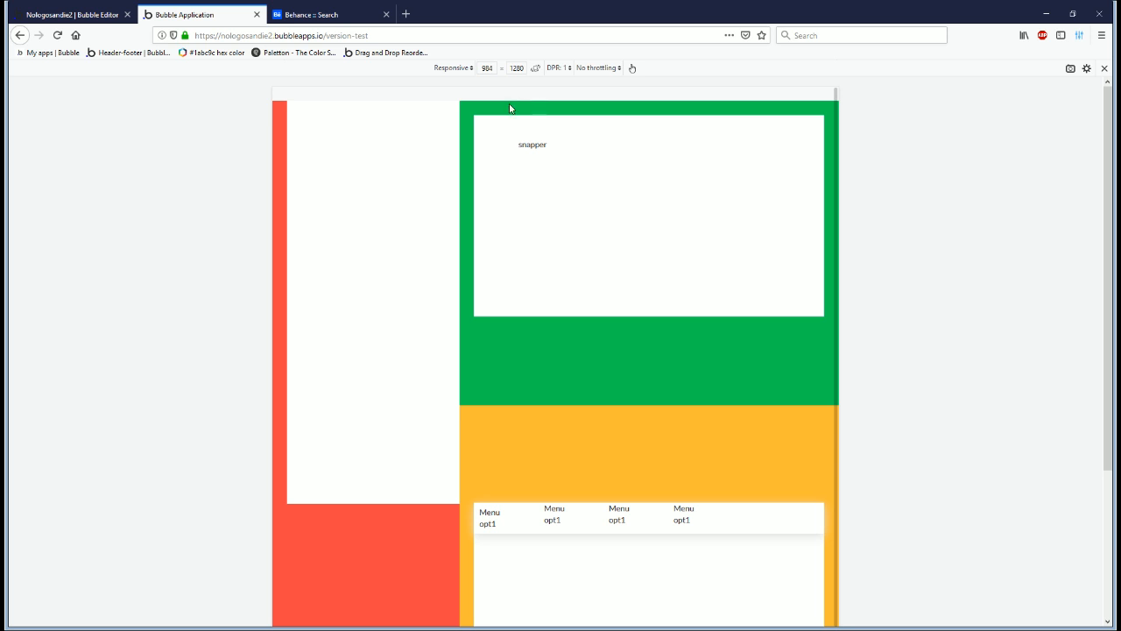
Step: Return to the Bubble editor and check the child group's visibility condition against father
left_click(70, 14)
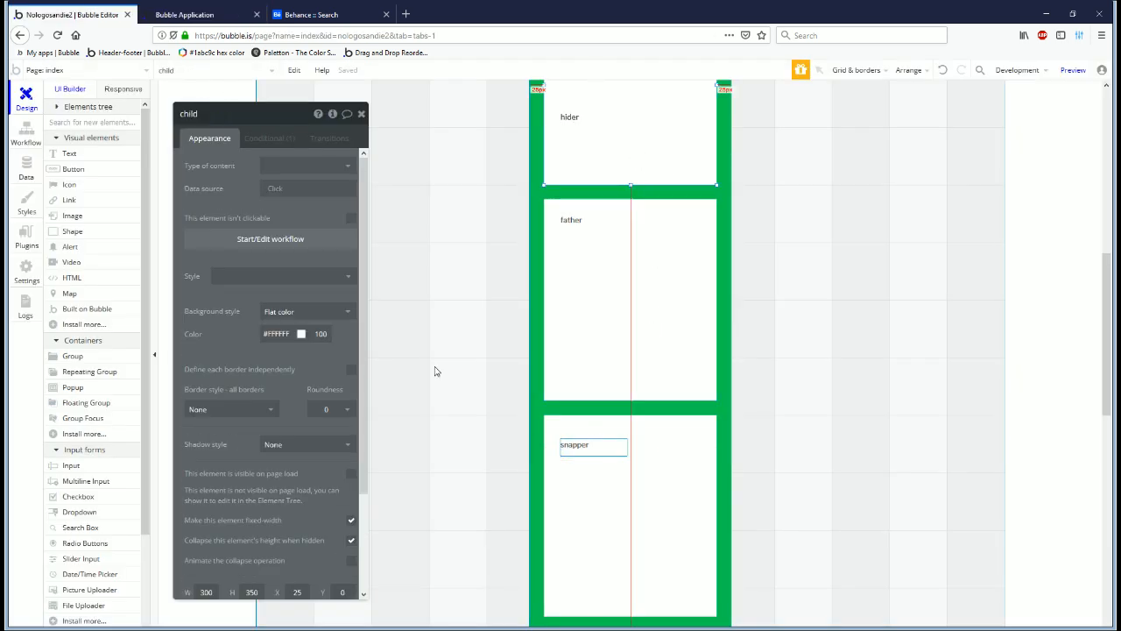
left_click(268, 140)
left_click(224, 174)
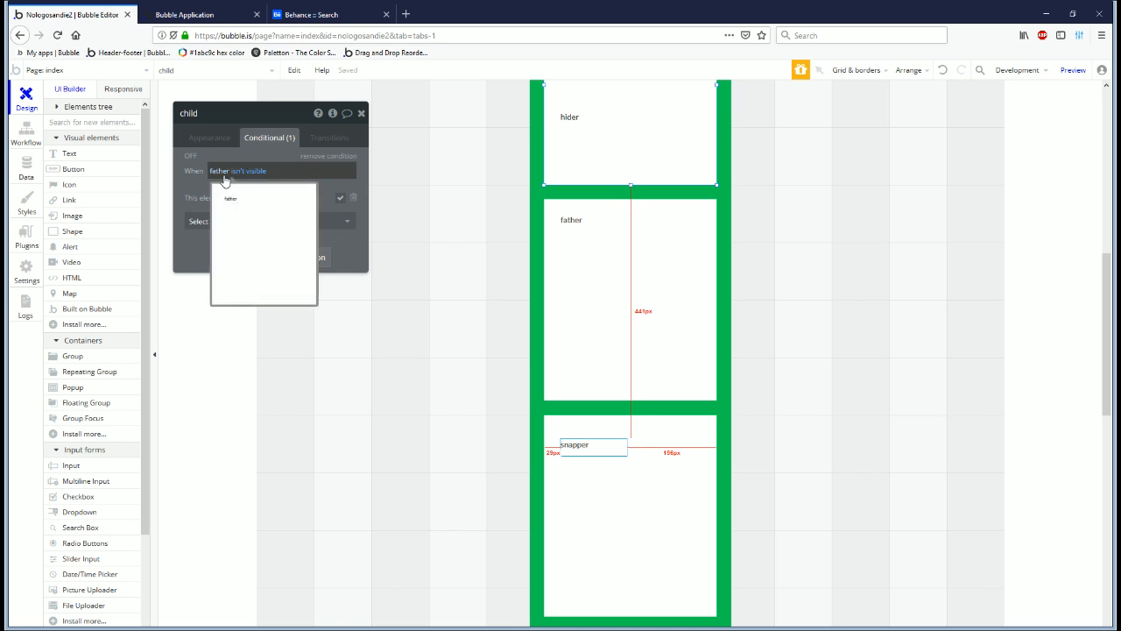
left_click(218, 220)
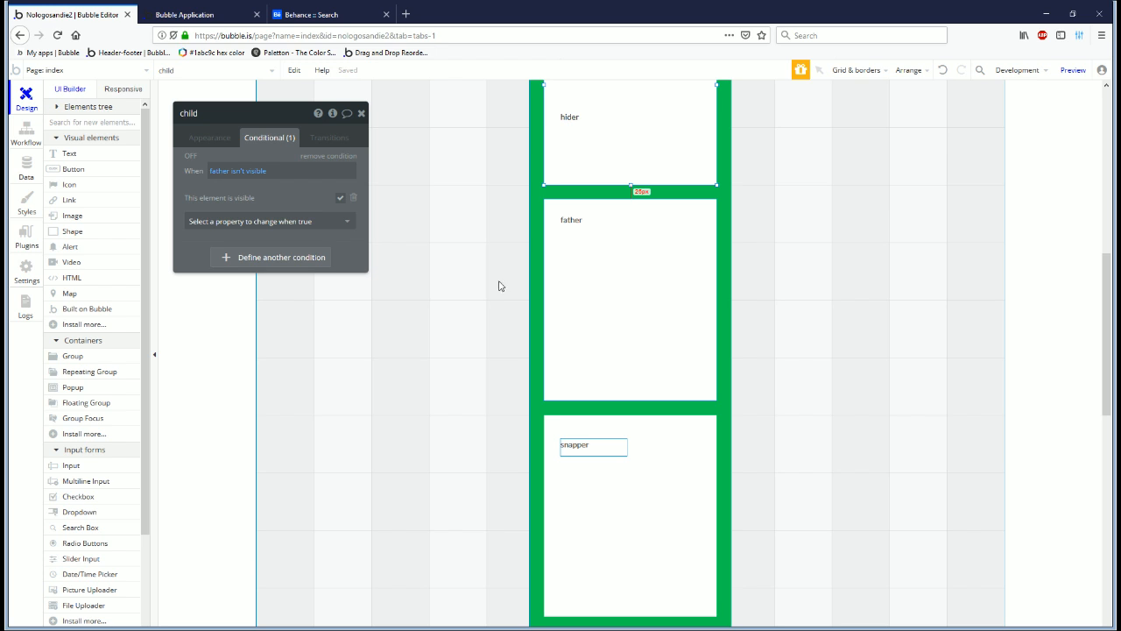
Step: Reload the running app, test it at 1600 × 2560 and iPhone X/XS sizes, and leave responsive design mode
left_click(250, 10)
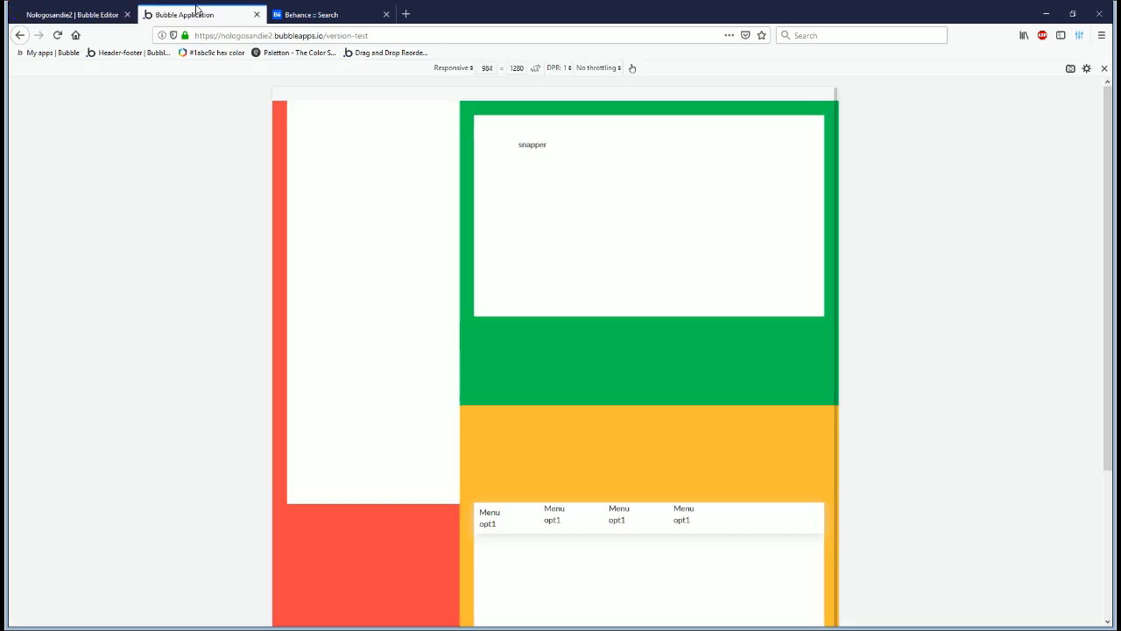
left_click(57, 35)
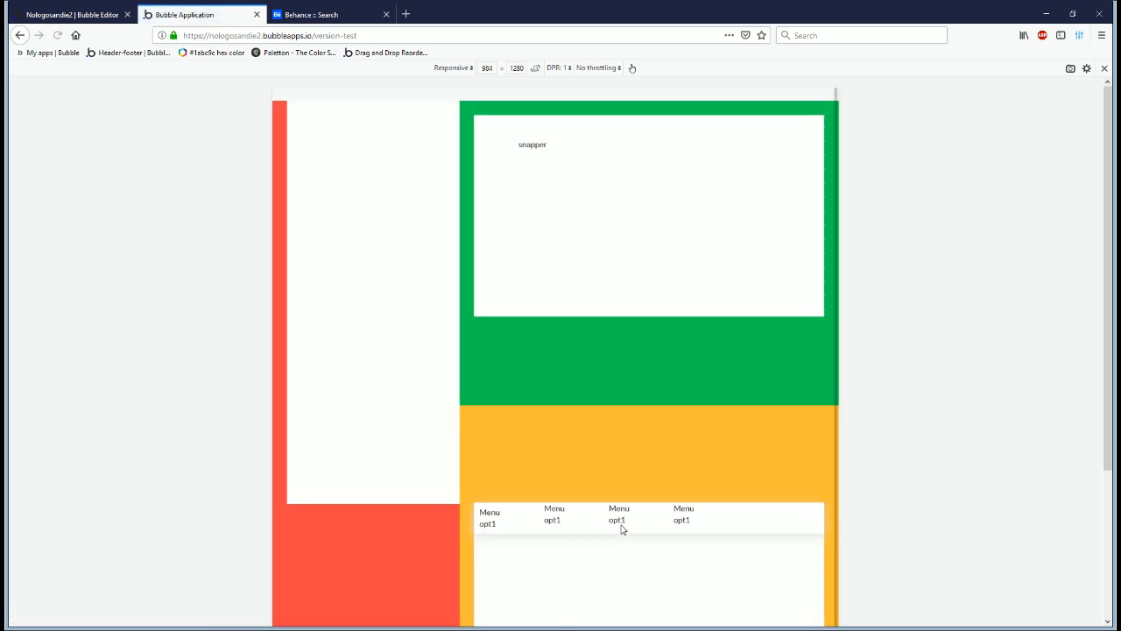
scroll(628, 540, "down", 2)
scroll(687, 356, "up", 2)
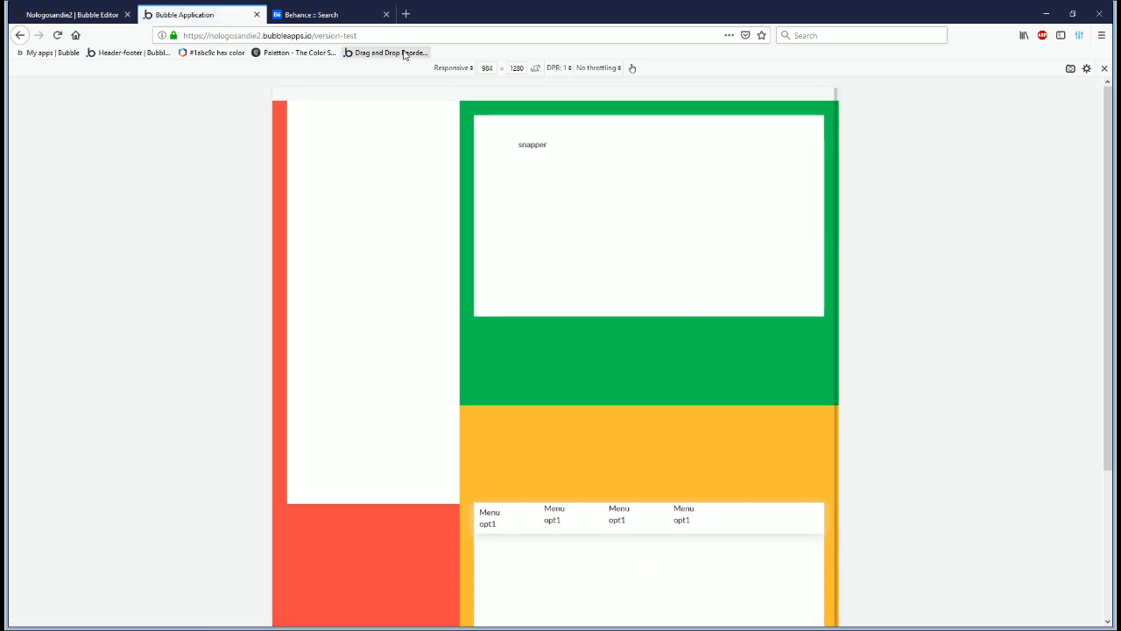
left_click(453, 67)
left_click(471, 92)
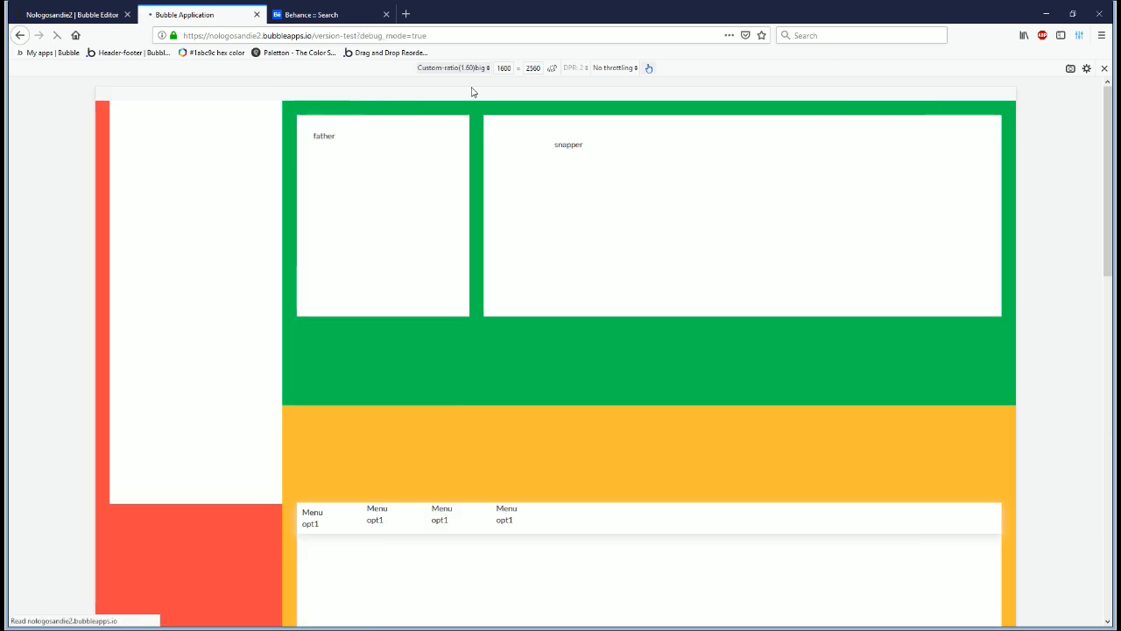
scroll(590, 462, "down", 3)
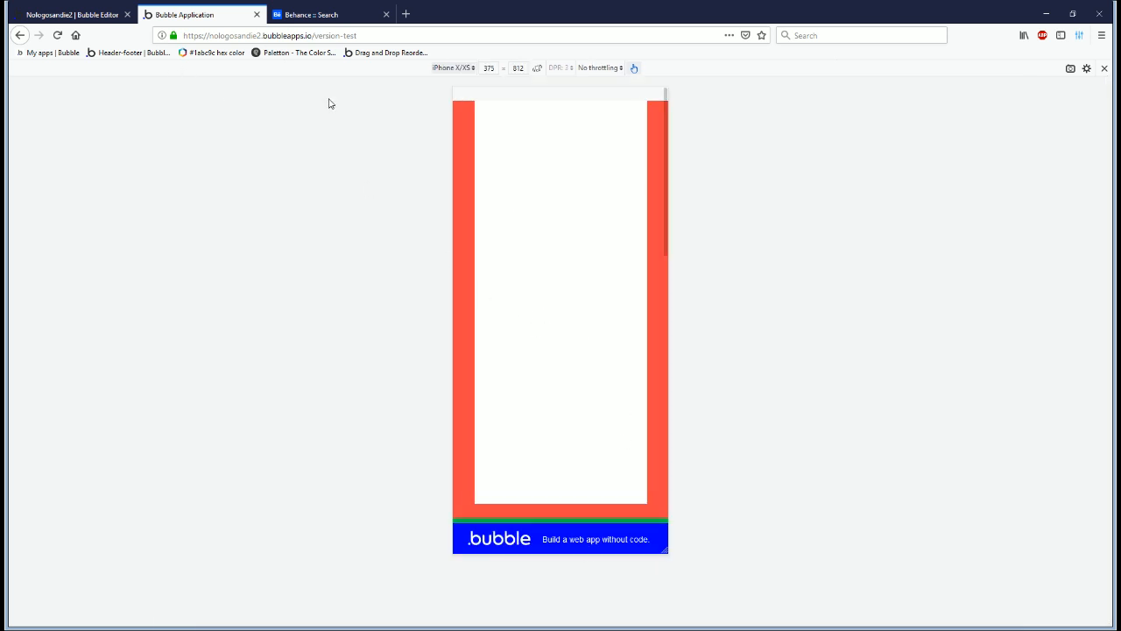
key("ctrl+shift+m")
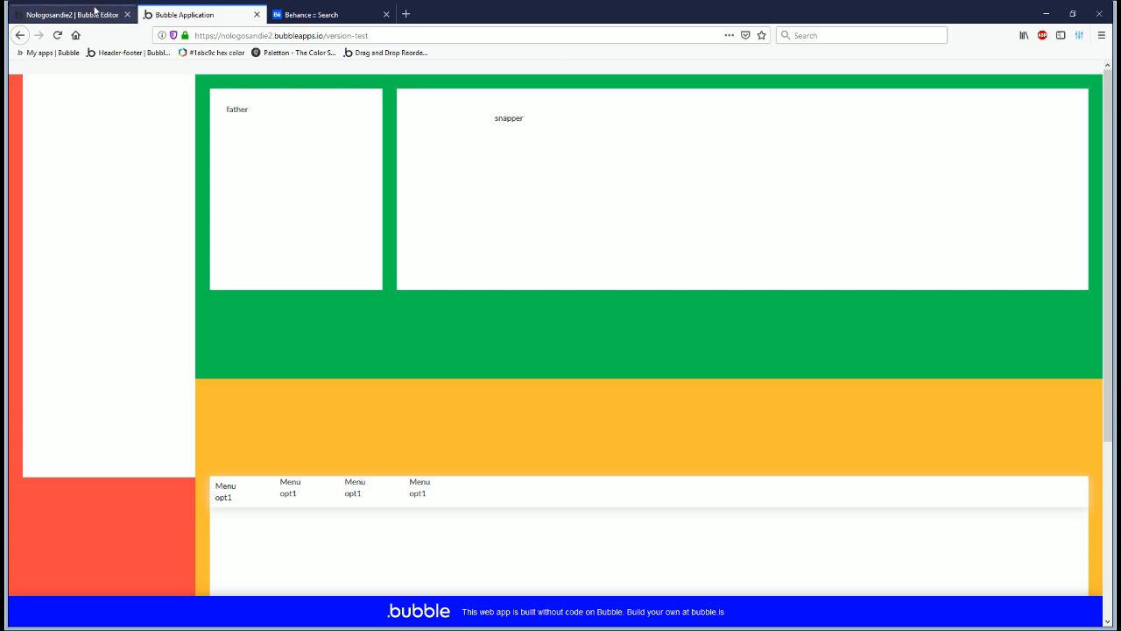
Step: Close the old app preview and launch a fresh one from the Bubble editor
left_click(75, 14)
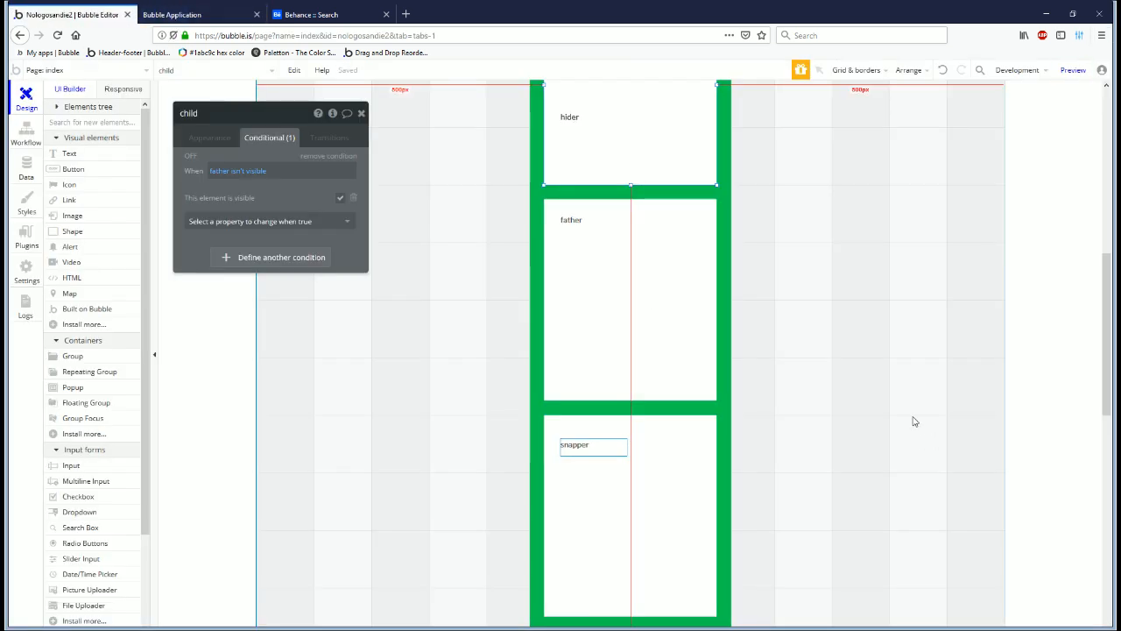
left_click(159, 10)
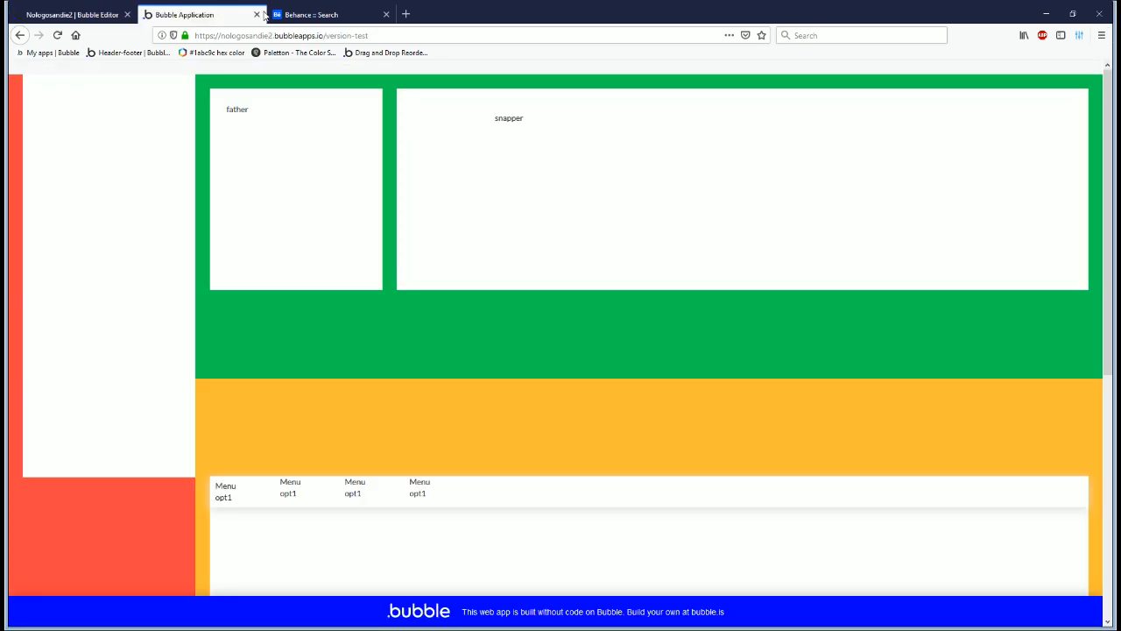
left_click(256, 14)
left_click(63, 11)
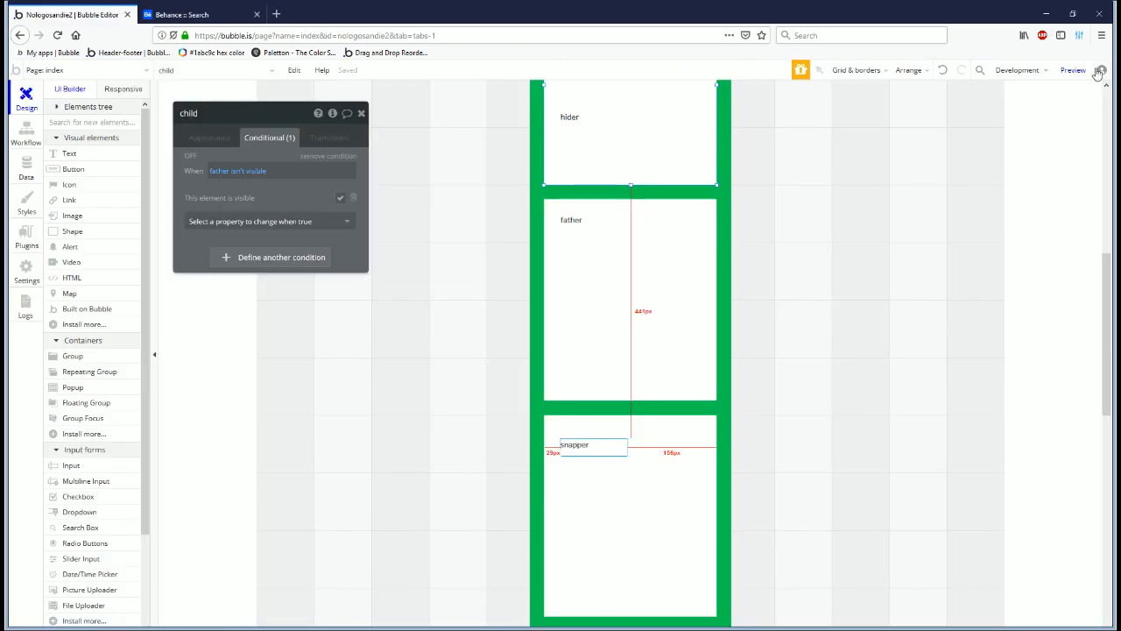
left_click(1102, 73)
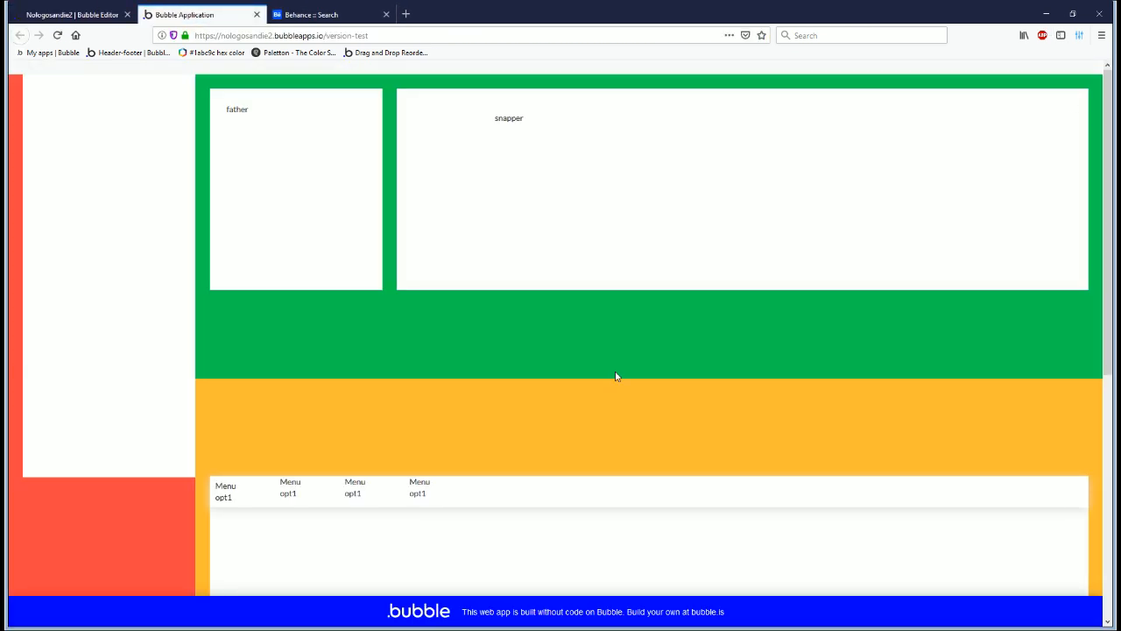
left_click(689, 613)
left_click(209, 11)
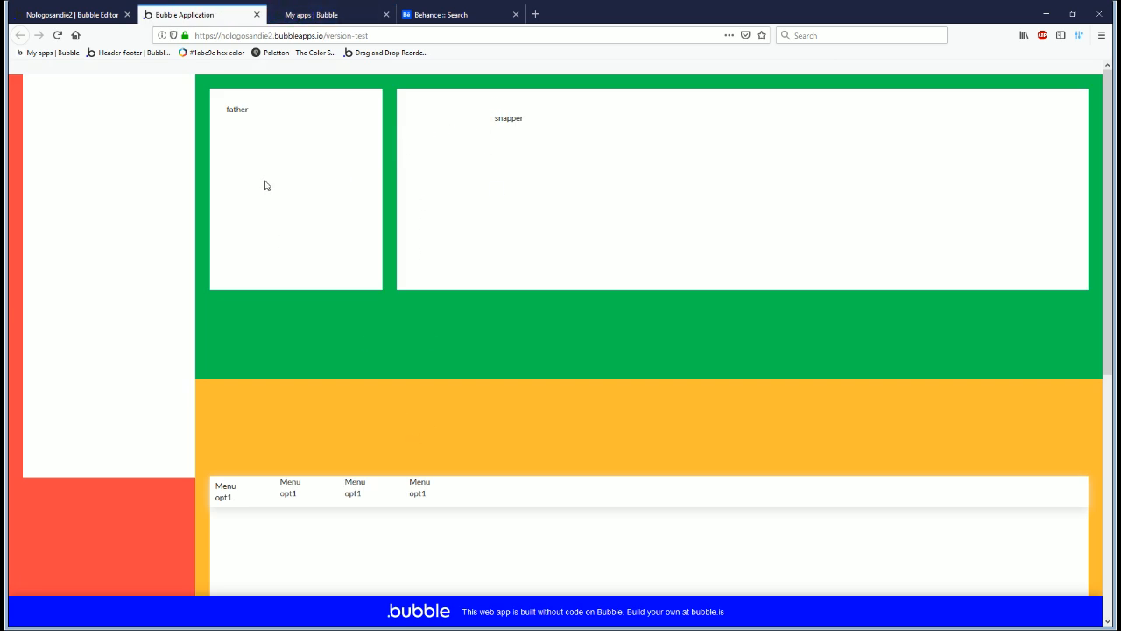
Step: Return to the Bubble editor and enable exposing the ID attribute option for HTML elements in the app's general settings
left_click(66, 14)
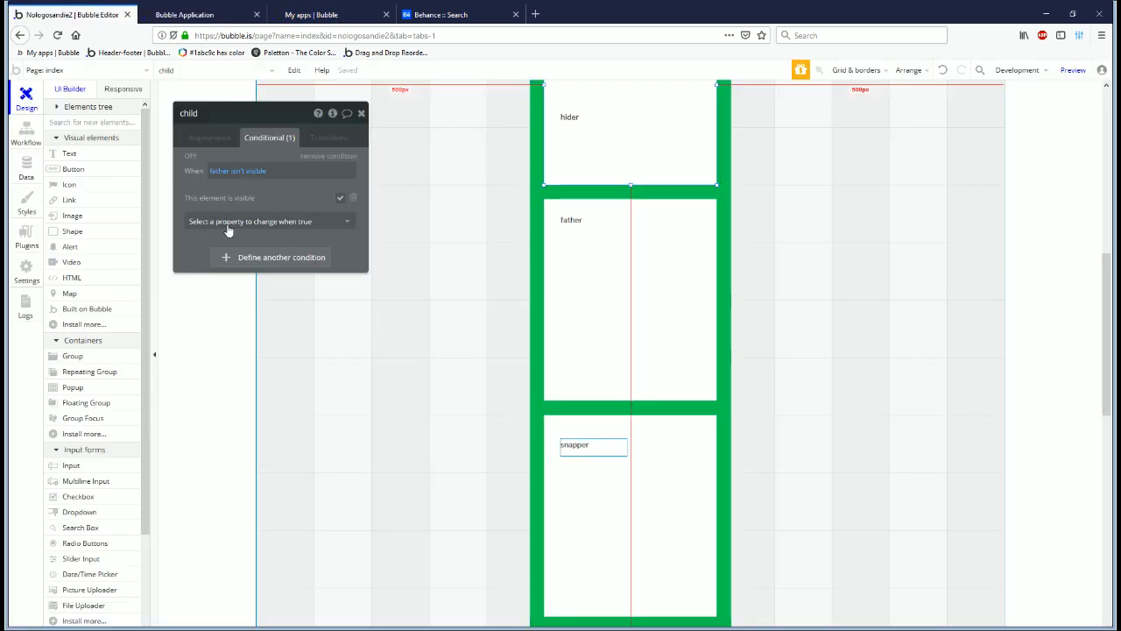
left_click(26, 238)
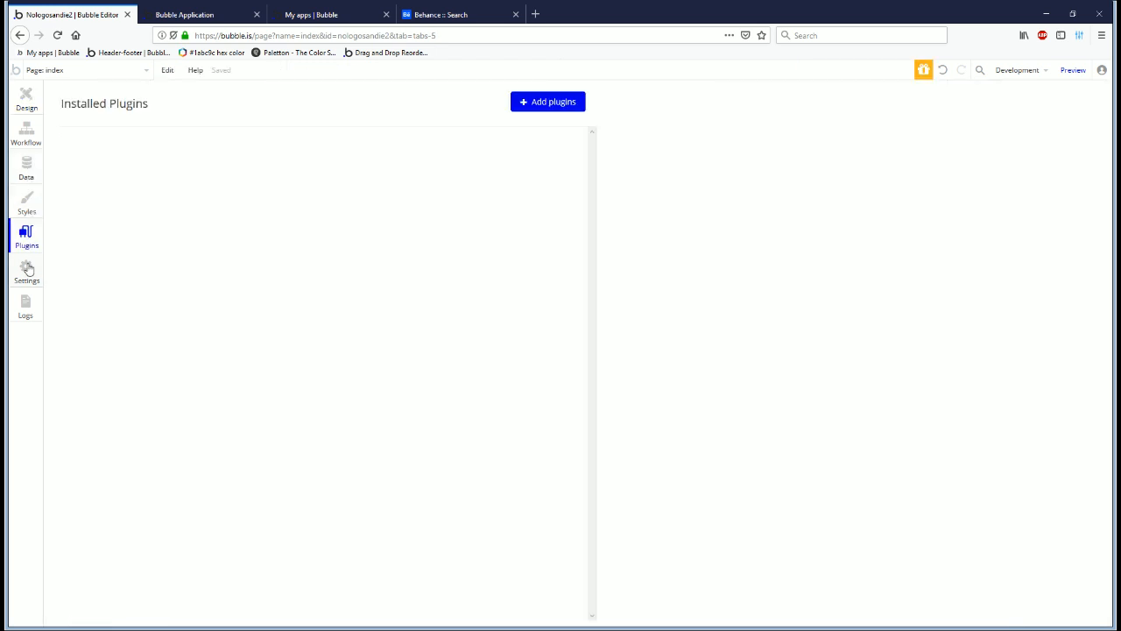
left_click(26, 270)
left_click(162, 121)
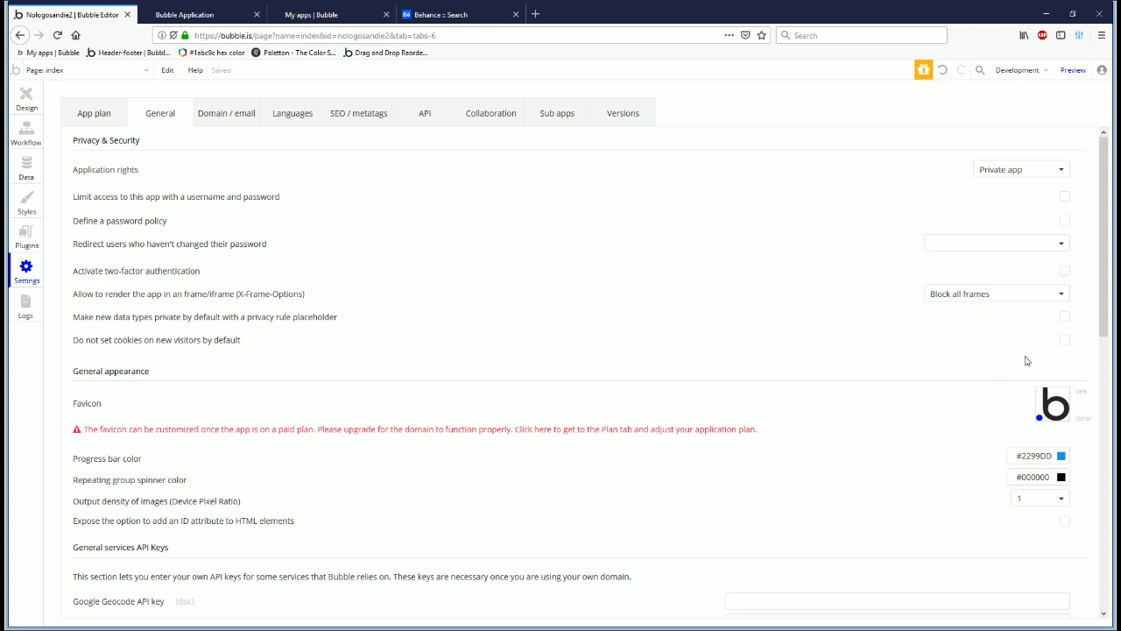
scroll(963, 373, "down", 3)
scroll(963, 373, "down", 3)
scroll(388, 374, "up", 5)
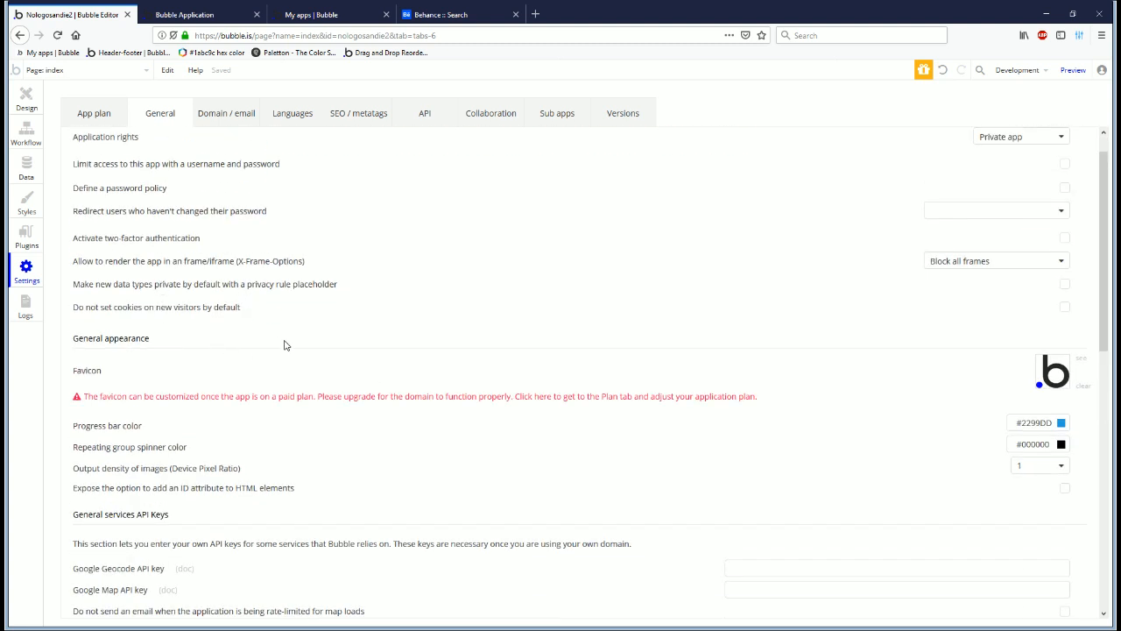
left_click(1064, 488)
Step: Return to the page design and set the child group's ID attribute to "hider"
left_click(26, 100)
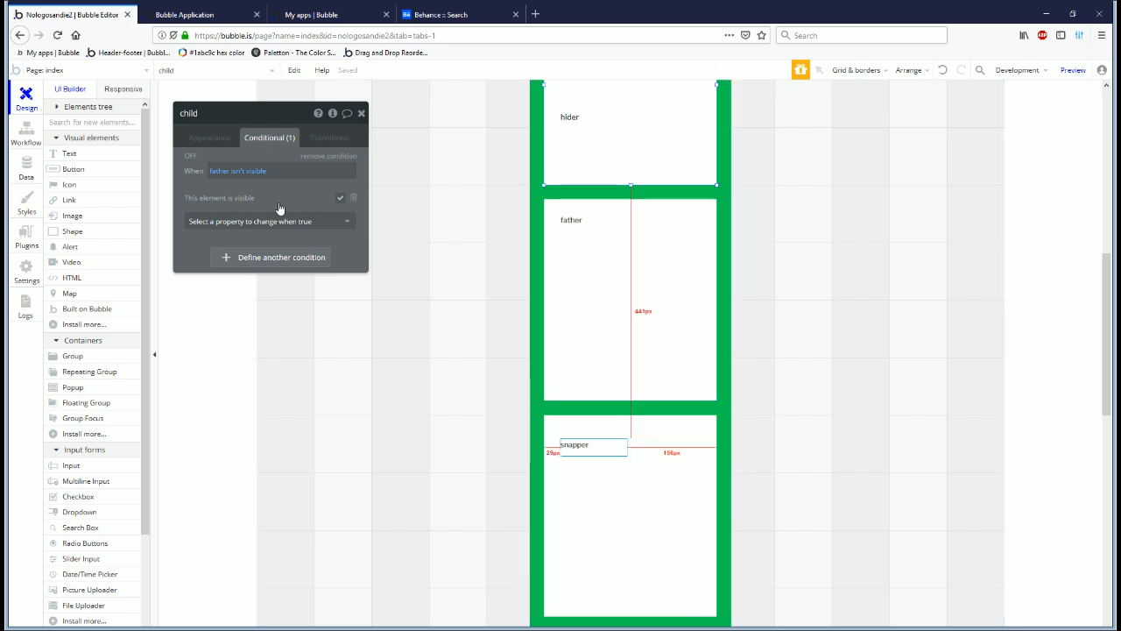
left_click(210, 137)
scroll(261, 380, "down", 5)
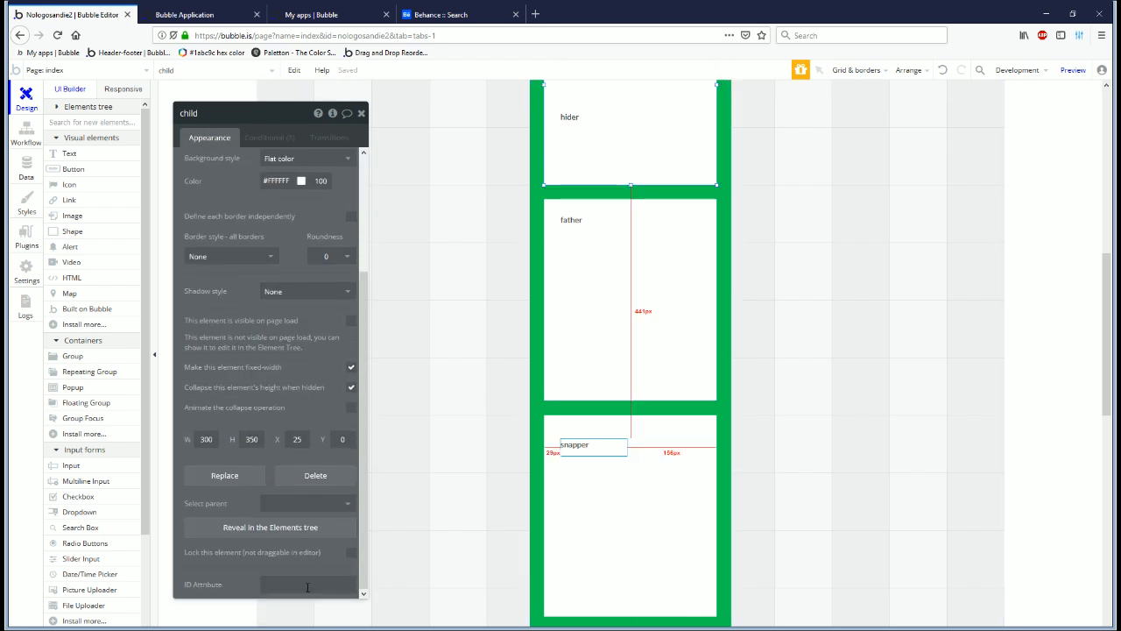
left_click(314, 585)
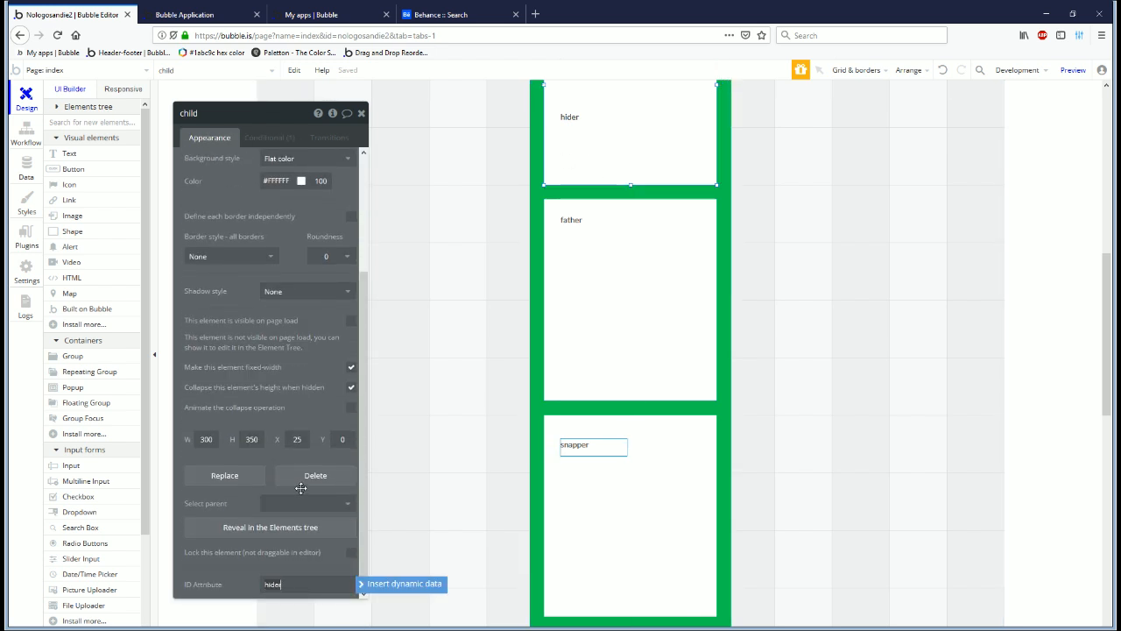
Step: Set the father group's ID attribute to "father"
left_click(681, 342)
scroll(242, 545, "down", 3)
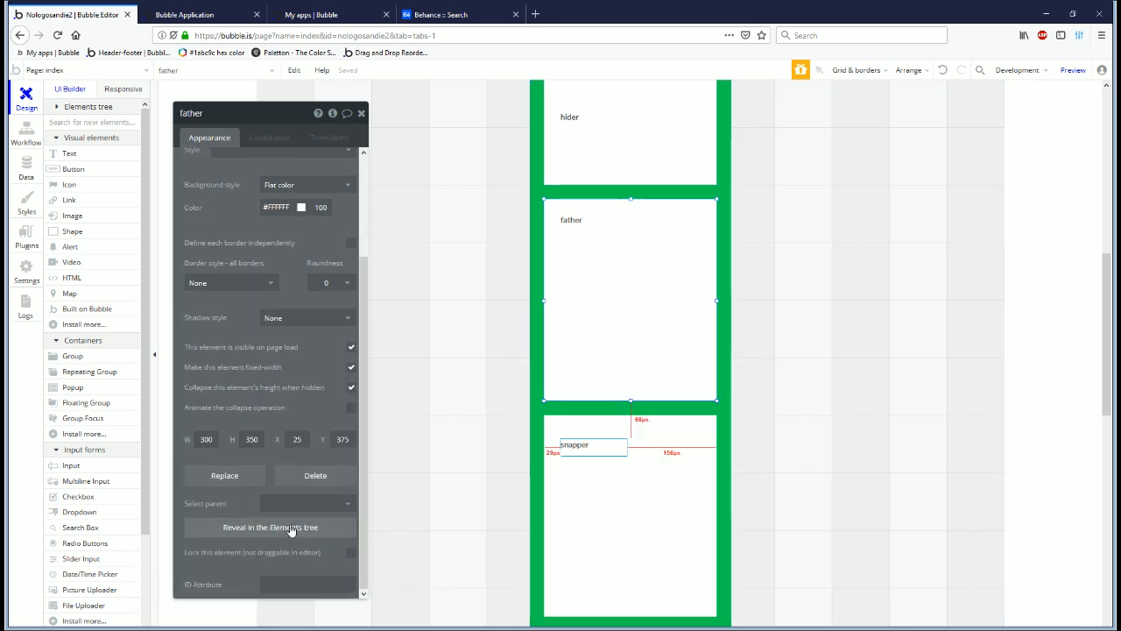
left_click(276, 580)
type("father")
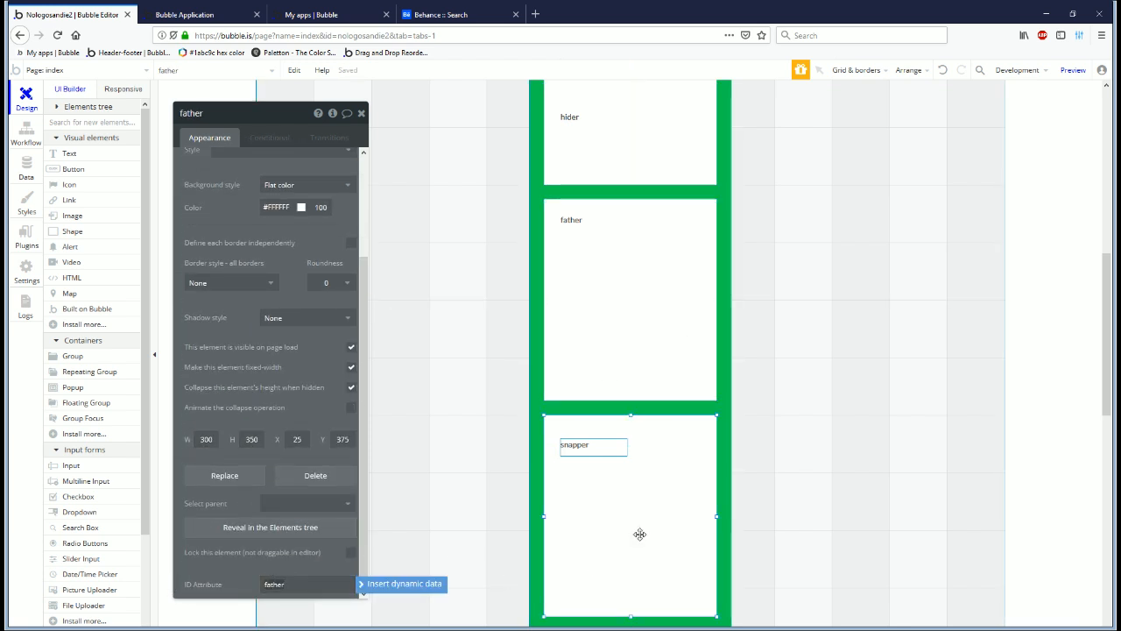
Step: Set the ID attribute of the group containing the snapper text to "snapper"
left_click(638, 536)
scroll(260, 538, "down", 1)
left_click(274, 582)
type("sna")
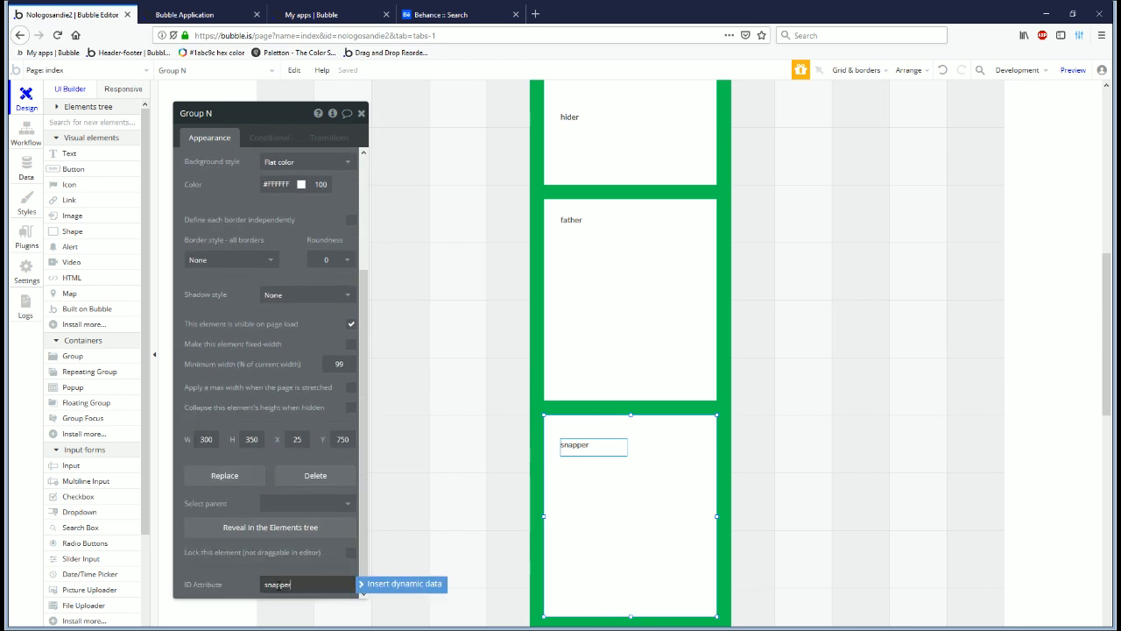
type("pper")
left_click(640, 510)
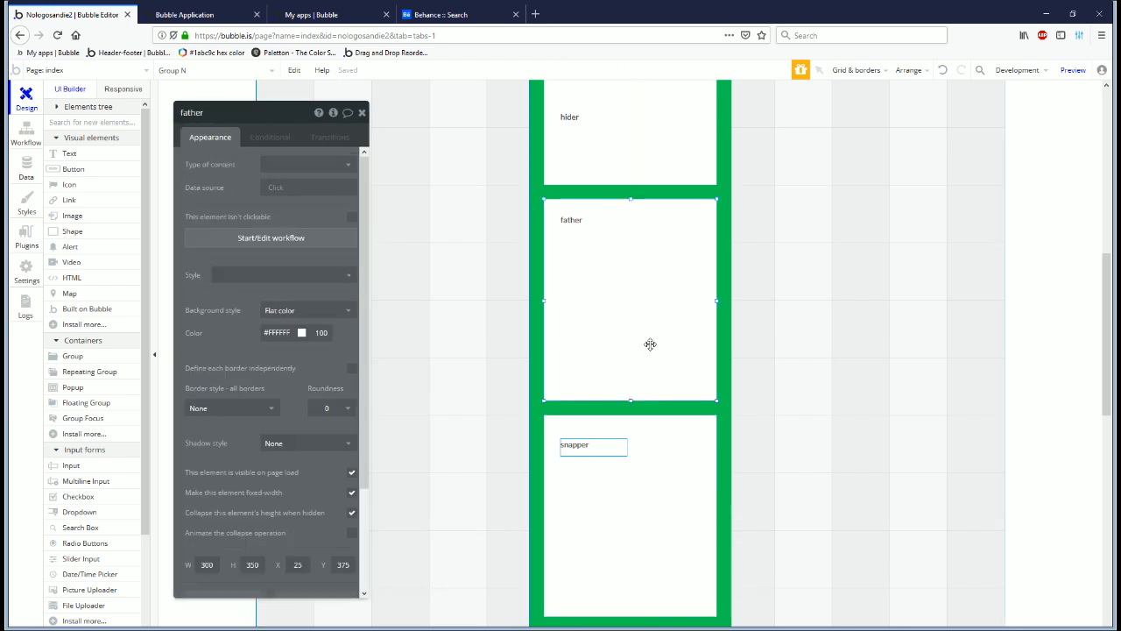
Step: Reload the running app, then check the snapper group's responsive settings in the Bubble editor
left_click(184, 14)
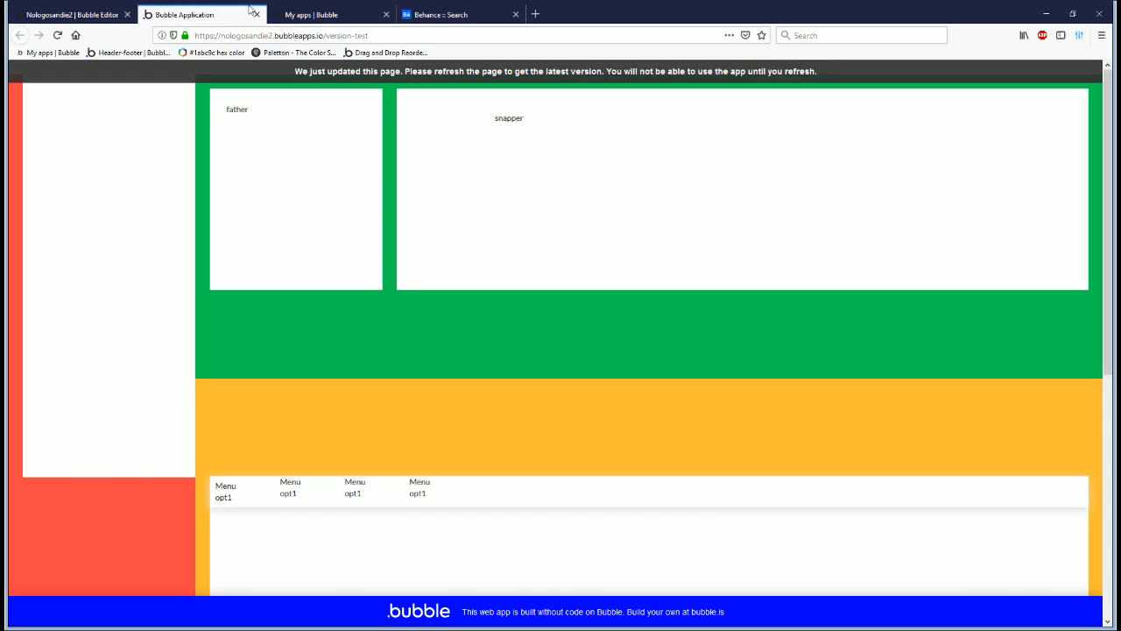
left_click(58, 35)
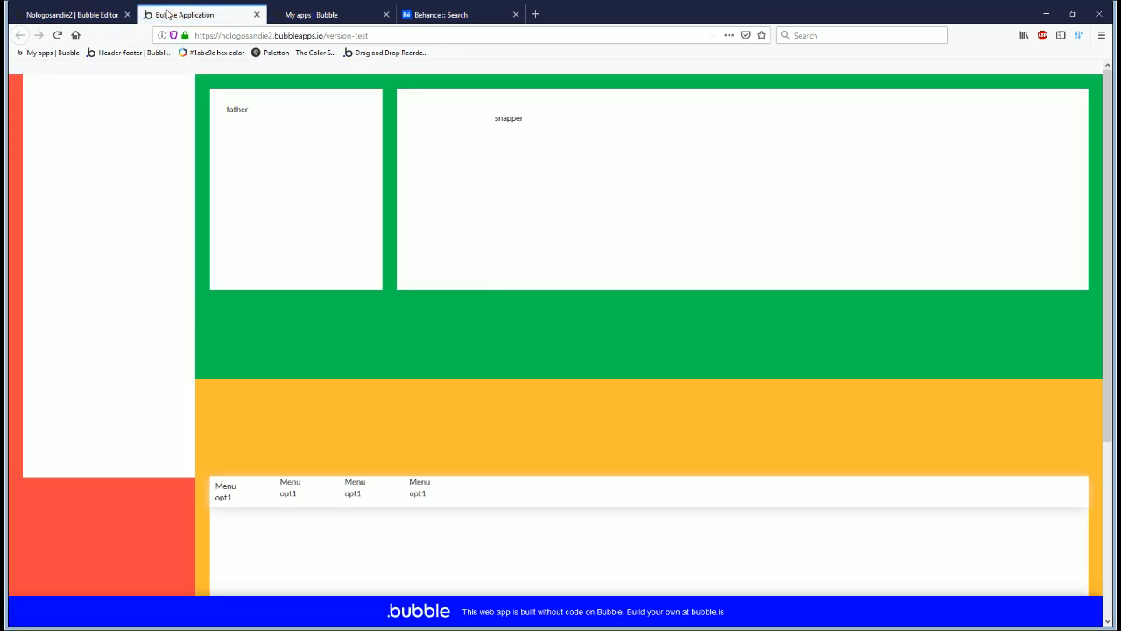
left_click(74, 14)
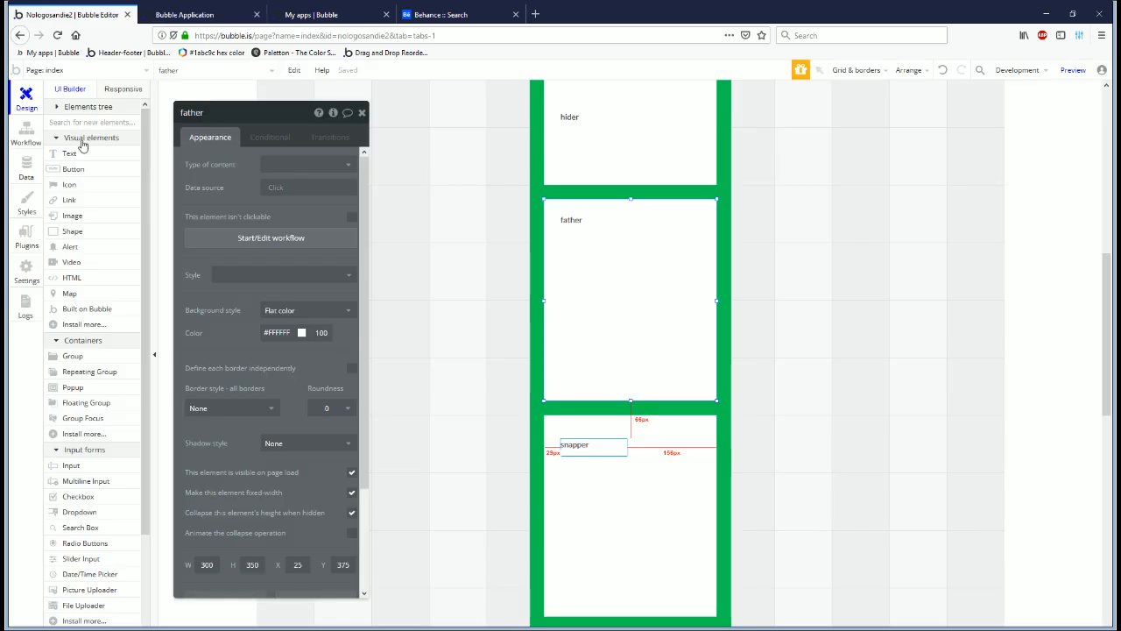
left_click(123, 89)
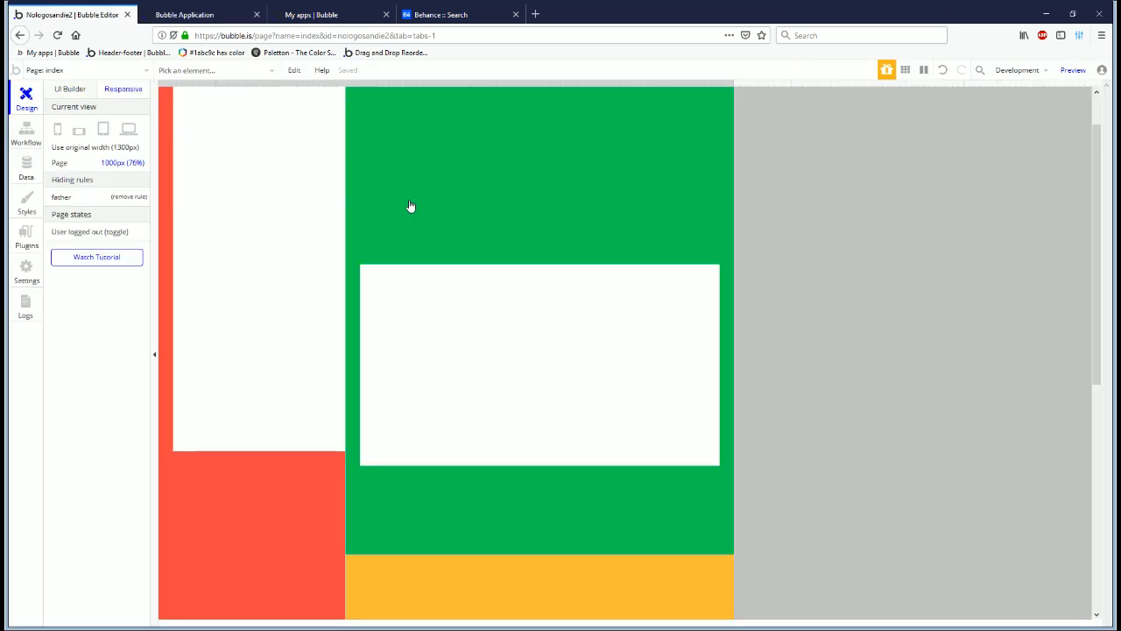
left_click(420, 340)
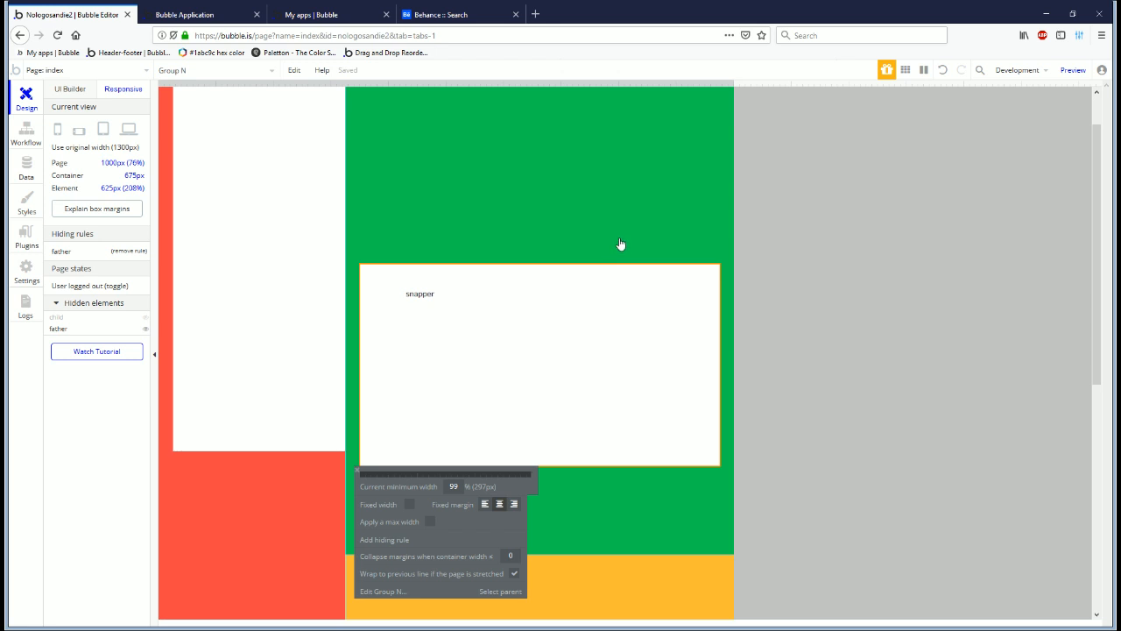
Step: Switch to the running app, view it in responsive design mode as iPhone X/XS, and inspect the tall white group
left_click(184, 14)
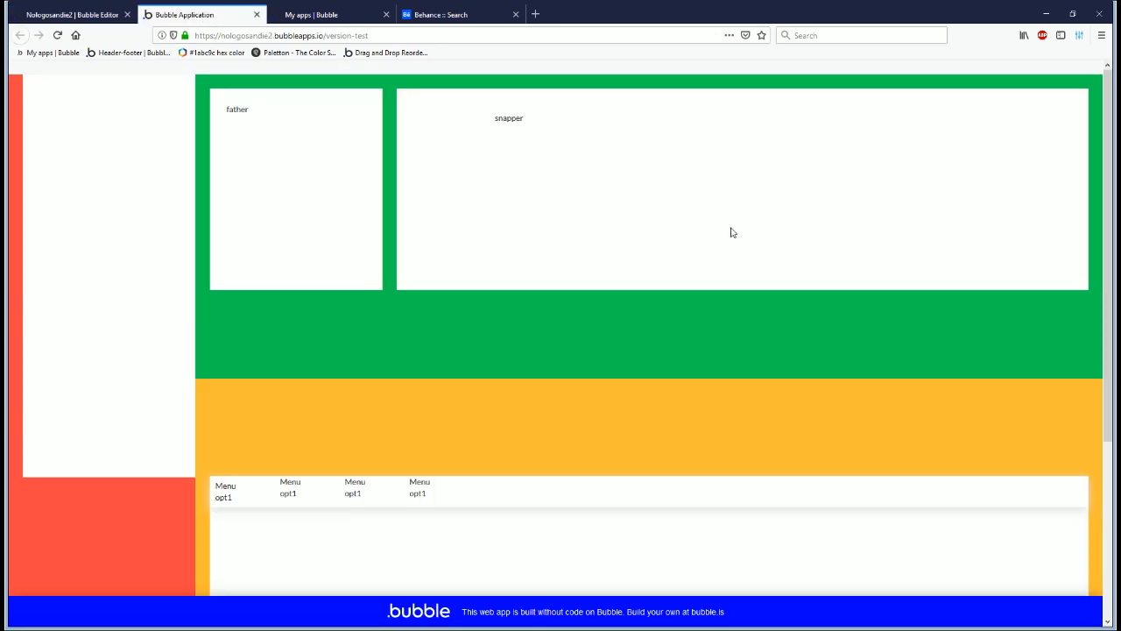
key("ctrl+shift+m")
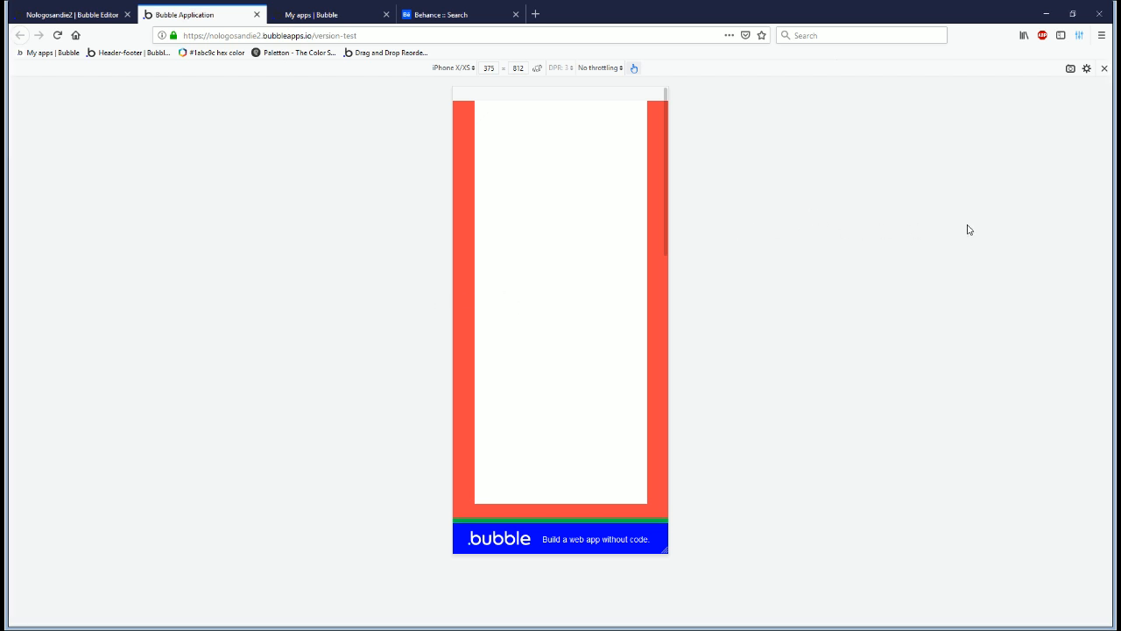
left_click(561, 257)
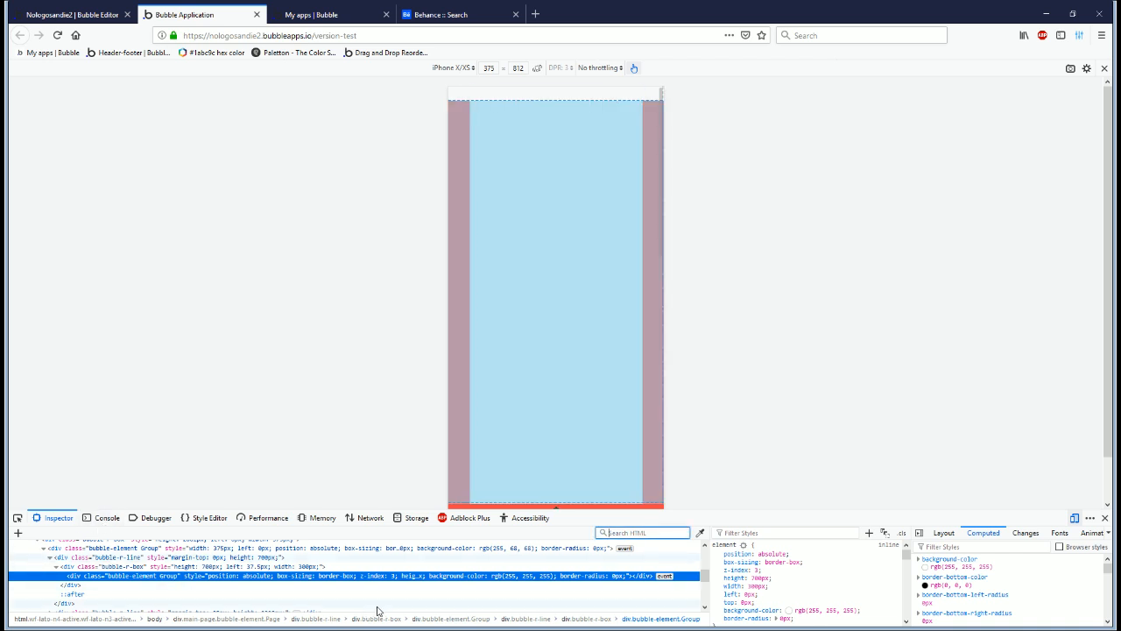
Step: Search the page's HTML for "father" and look through the mobile layout around the snapper group
type("sn")
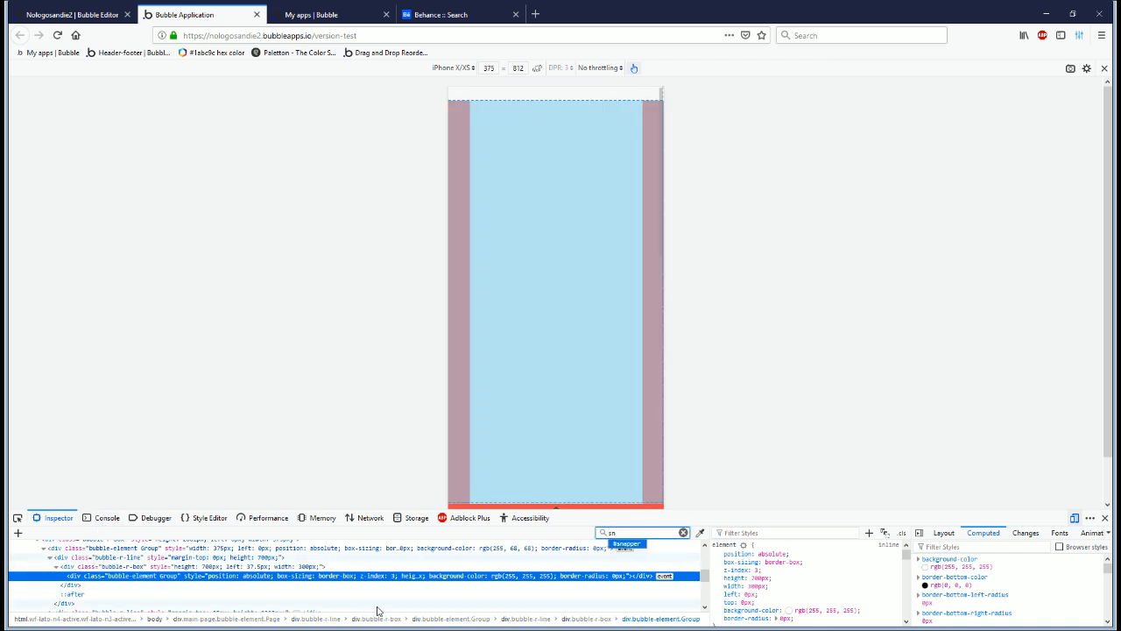
key("BackSpace")
key("BackSpace")
type("fat")
key("Return")
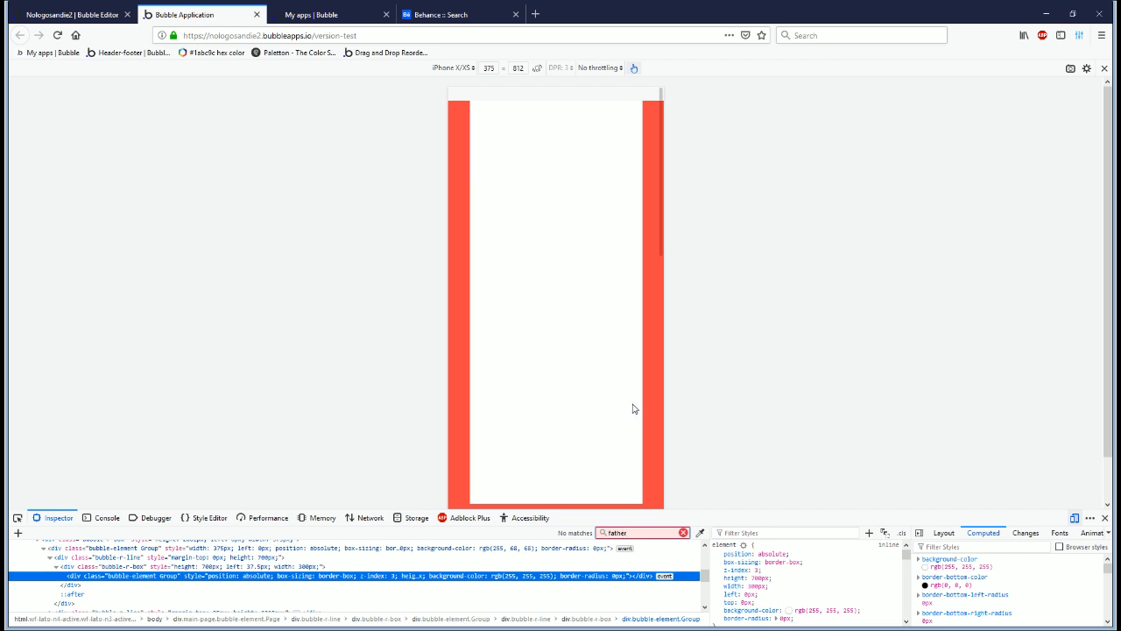
scroll(601, 254, "down", 6)
scroll(601, 254, "up", 4)
scroll(601, 254, "down", 4)
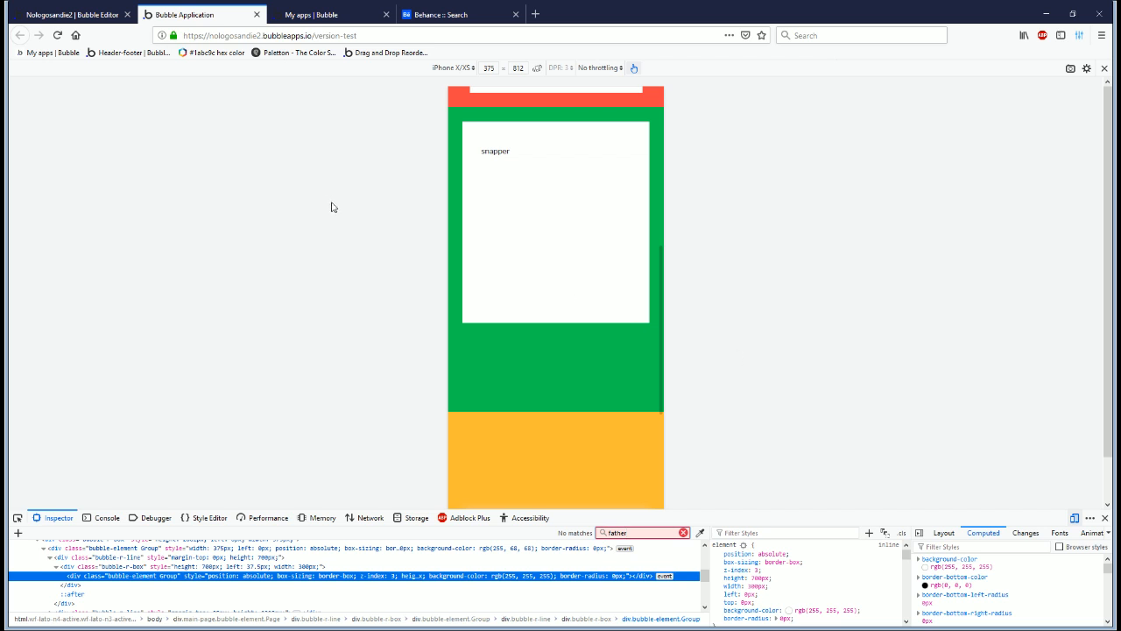
Step: Return to the Bubble editor, find the Toolbox plugin with the search "toolb", and install it
left_click(70, 14)
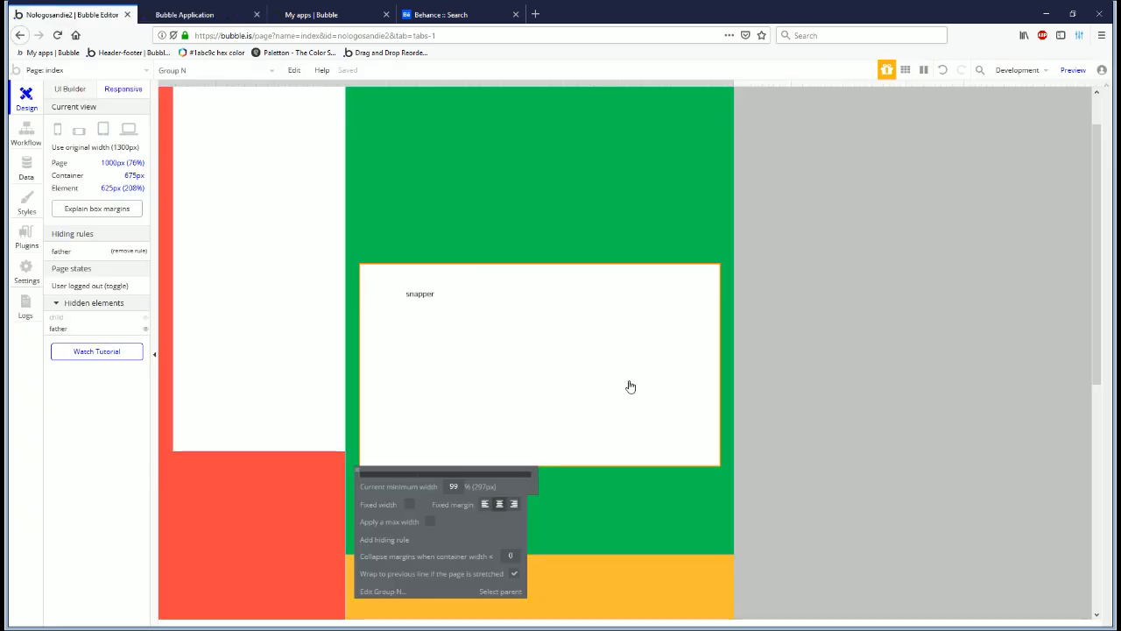
left_click(25, 238)
left_click(26, 272)
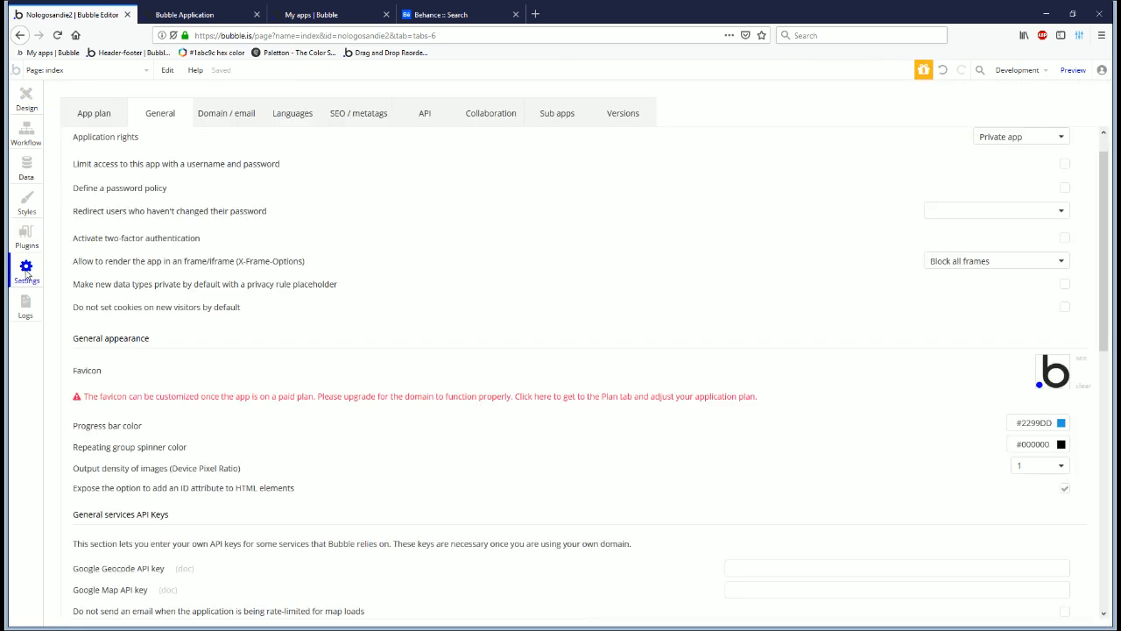
left_click(25, 243)
left_click(573, 103)
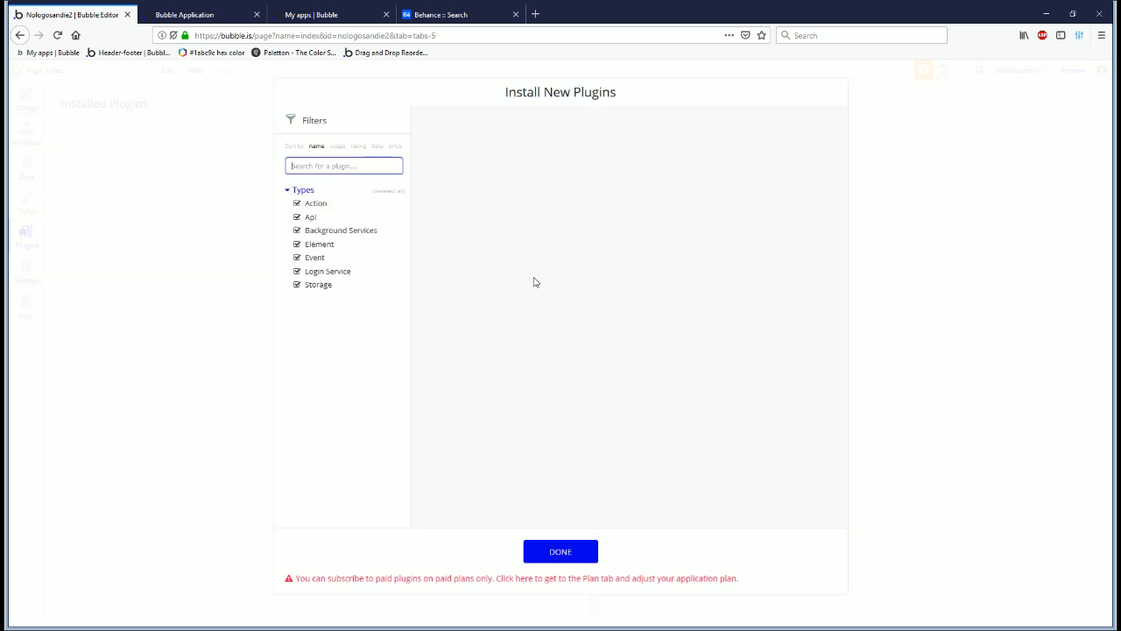
type("too")
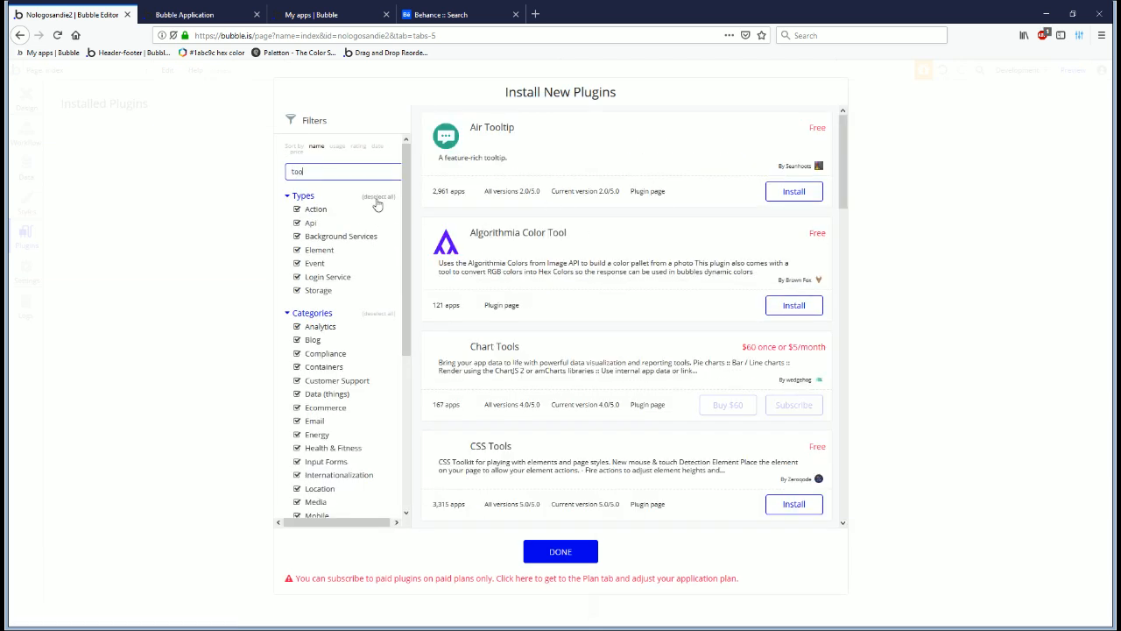
type("lb")
left_click(797, 284)
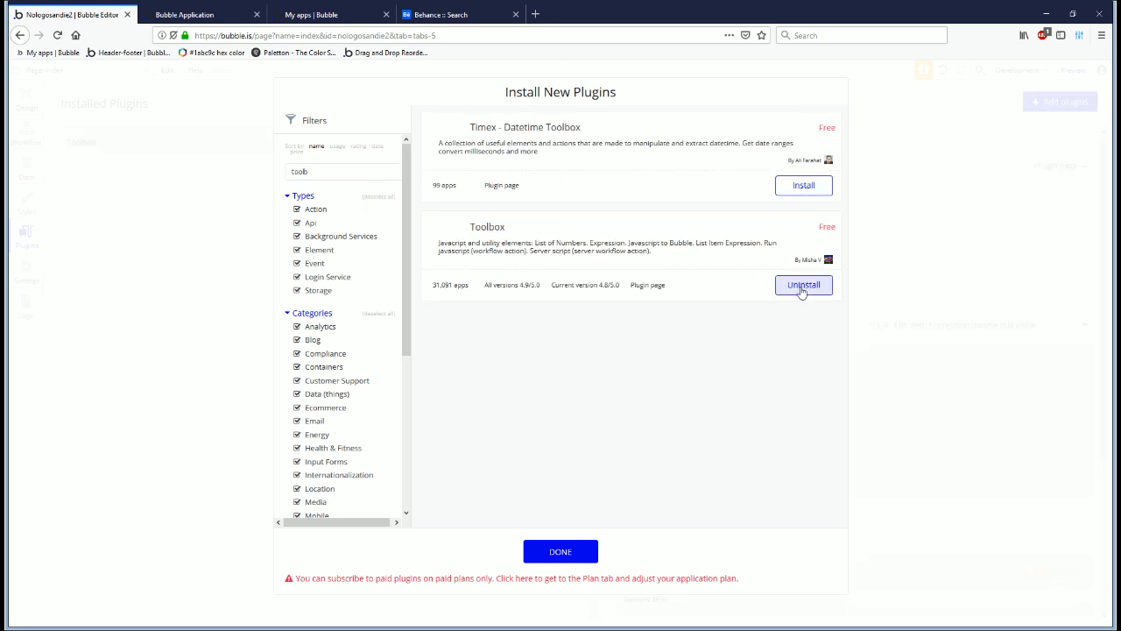
left_click(582, 550)
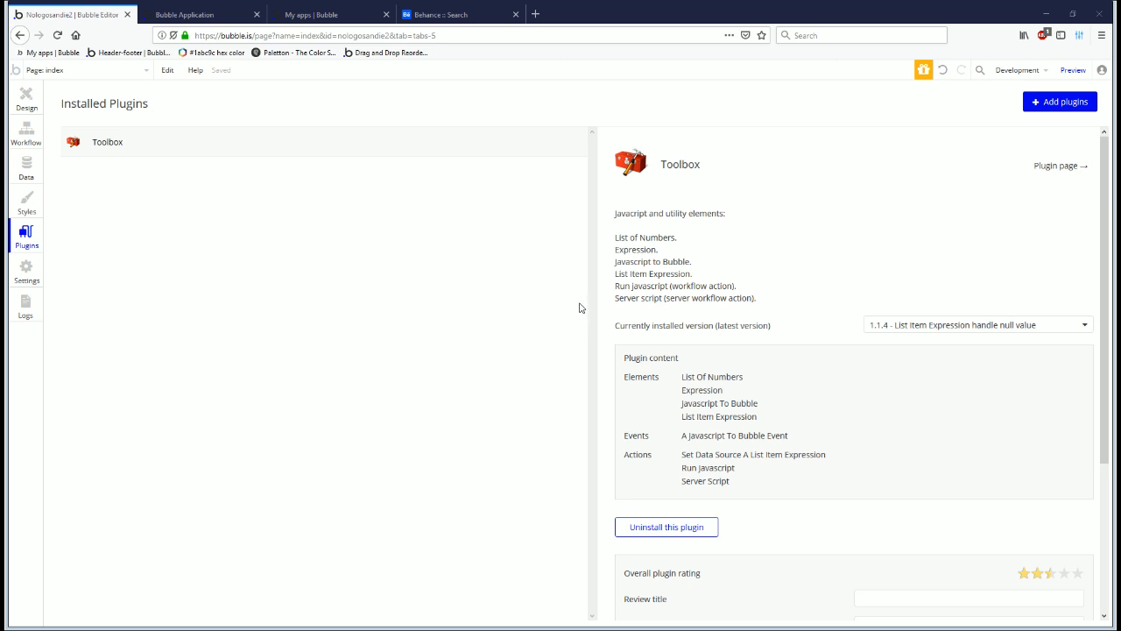
Step: Return to the page design and review the stacked hider, father and snapper groups
left_click(28, 95)
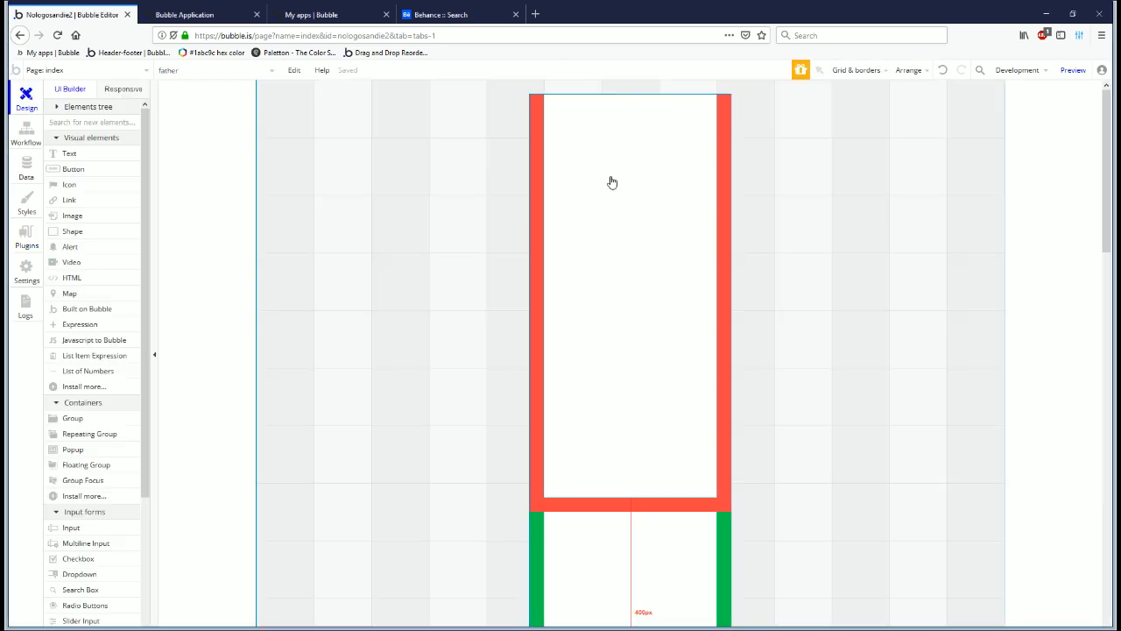
scroll(639, 316, "down", 5)
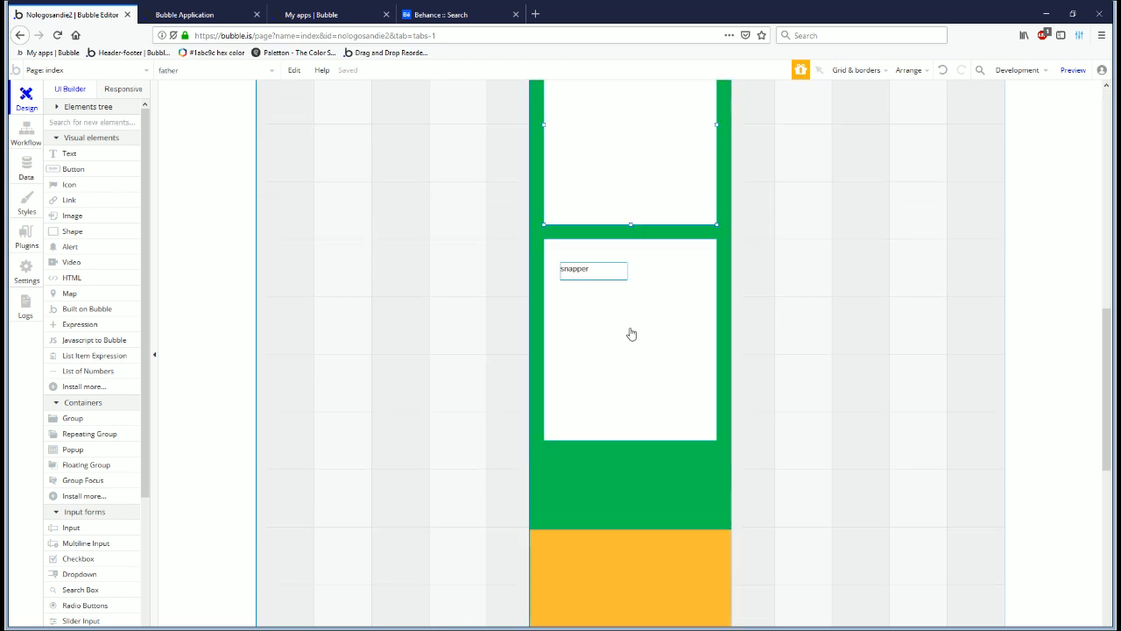
scroll(632, 333, "up", 4)
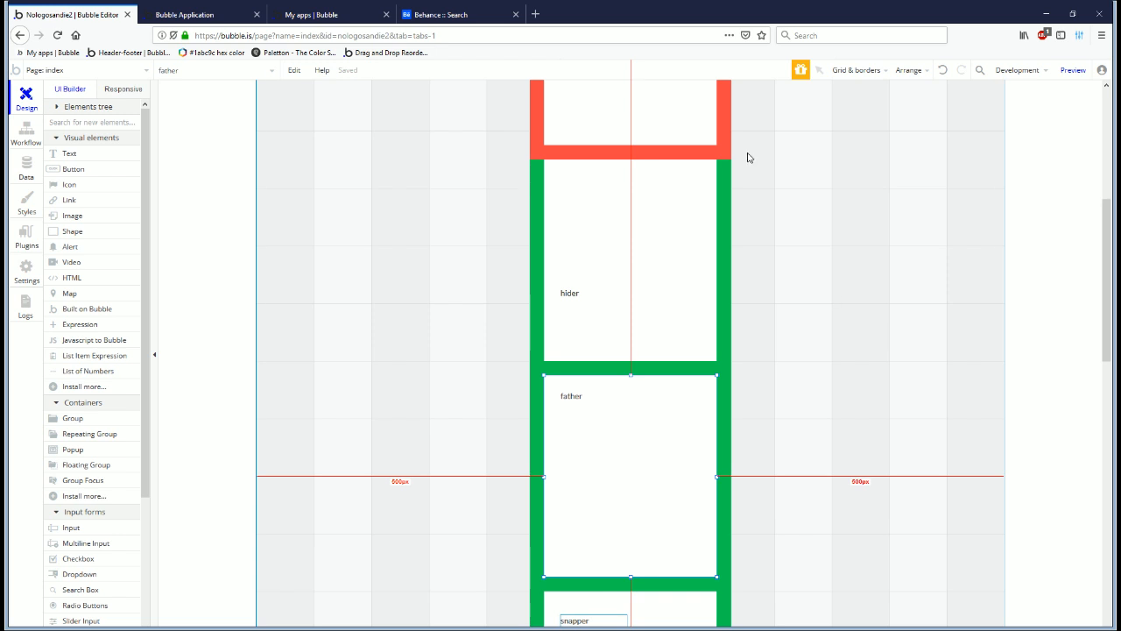
Step: Switch to the Behance sports dashboard reference and examine its summary, events and data card layout
left_click(238, 13)
left_click(331, 11)
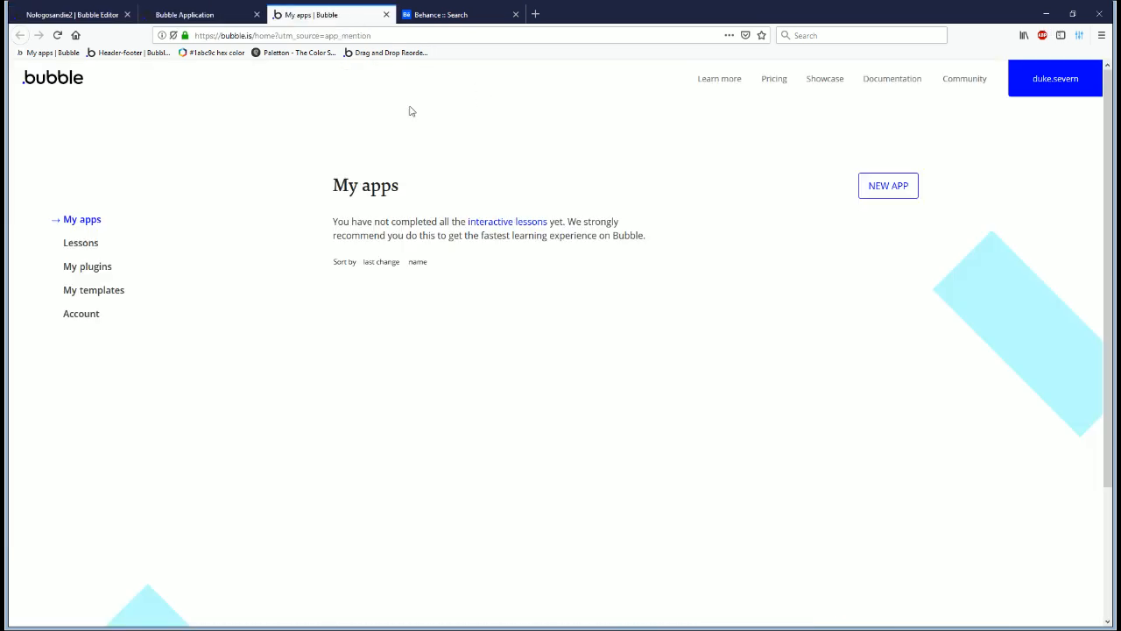
left_click(447, 14)
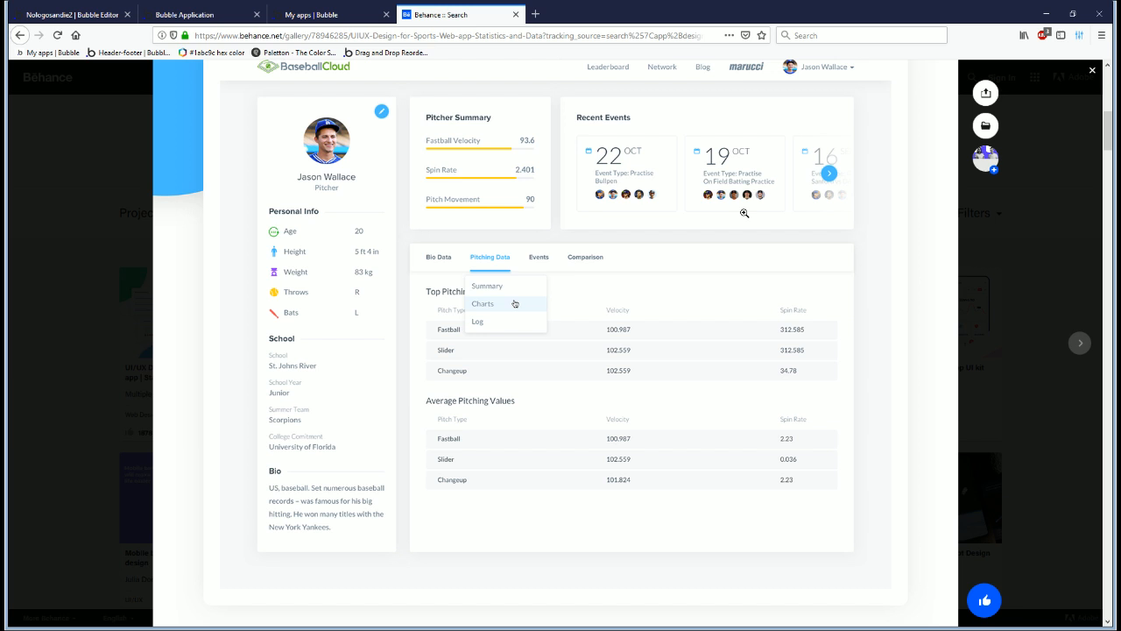
scroll(630, 356, "up", 5)
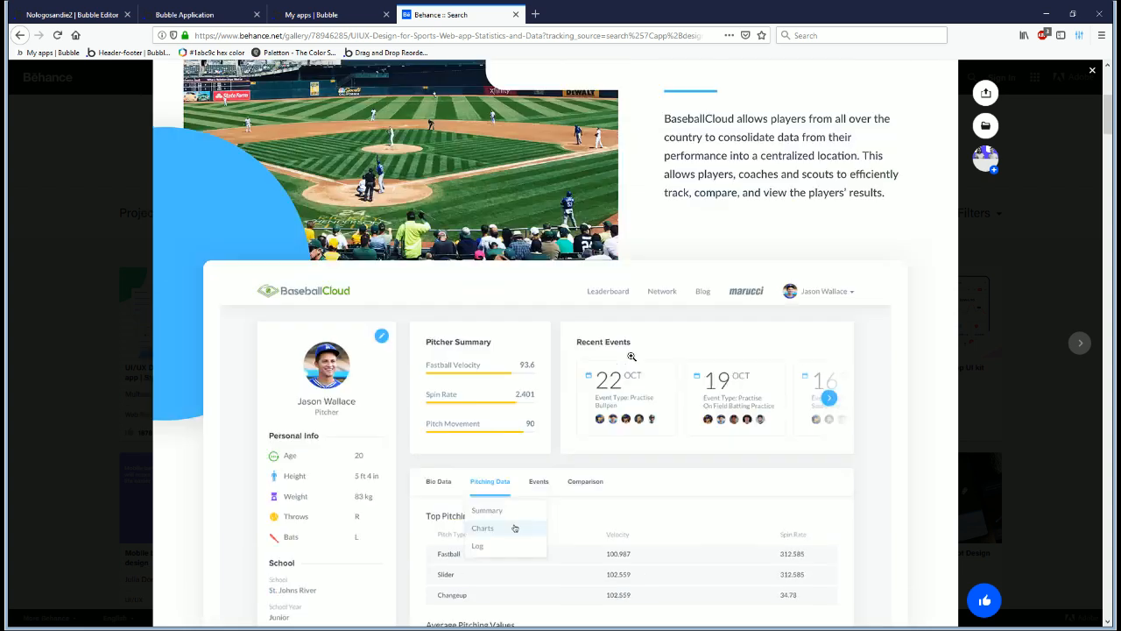
Step: Look over the Behance dashboard's pitching data tables, switch to the app preview and load its latest version
scroll(631, 355, "down", 5)
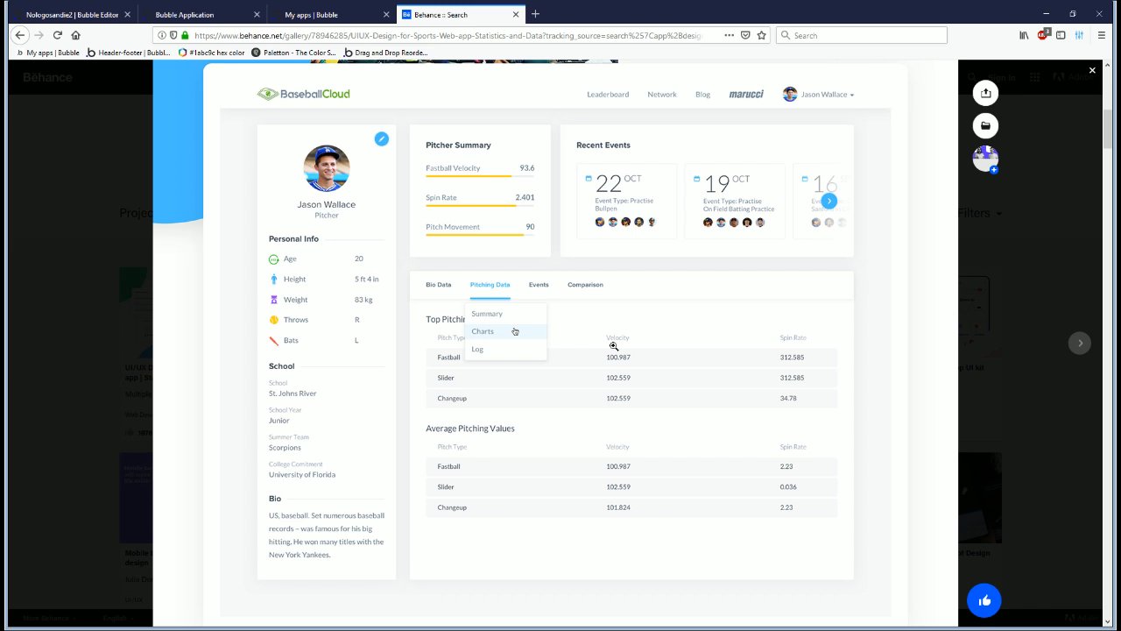
left_click(218, 12)
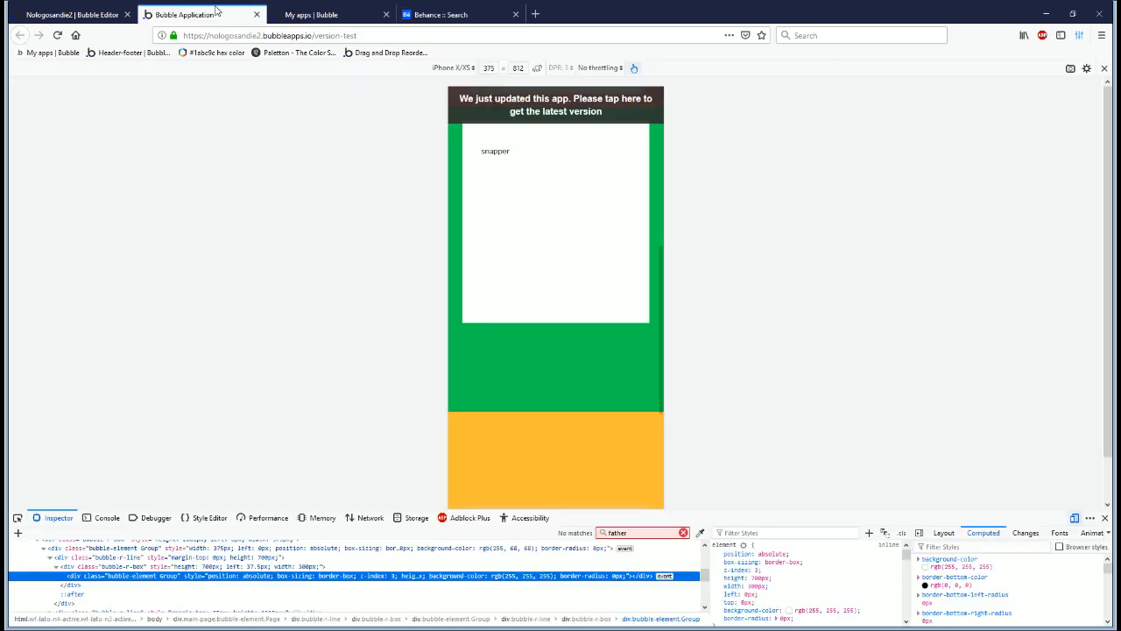
left_click(531, 110)
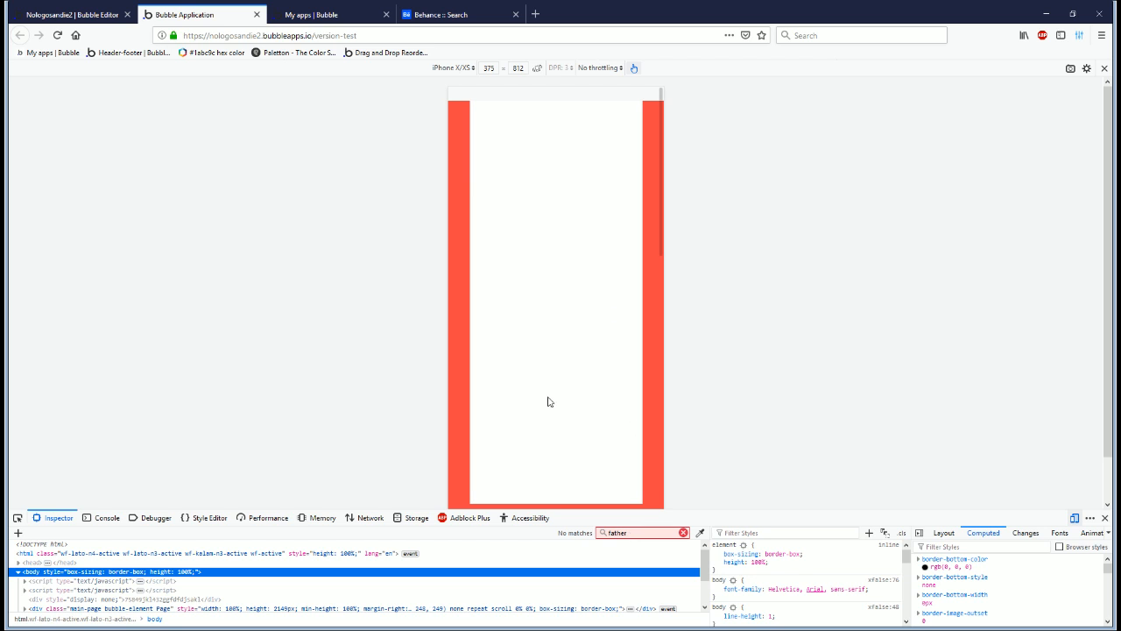
Step: Return to the Bubble editor and center the father group horizontally within the green group
left_click(120, 13)
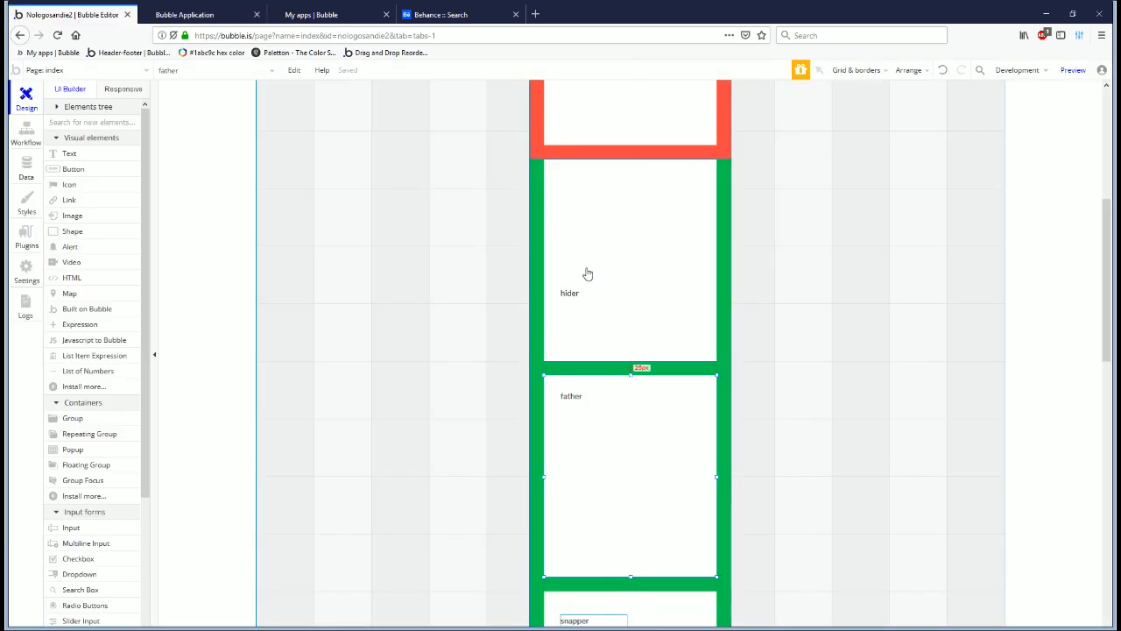
left_click(708, 362)
right_click(632, 426)
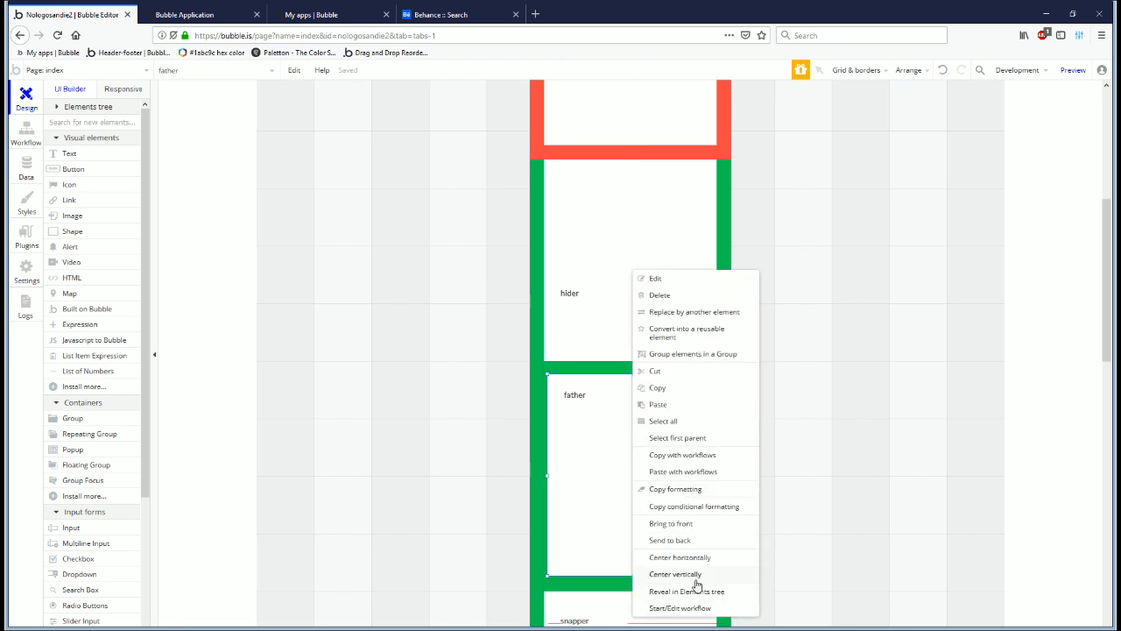
left_click(690, 562)
left_click(553, 344)
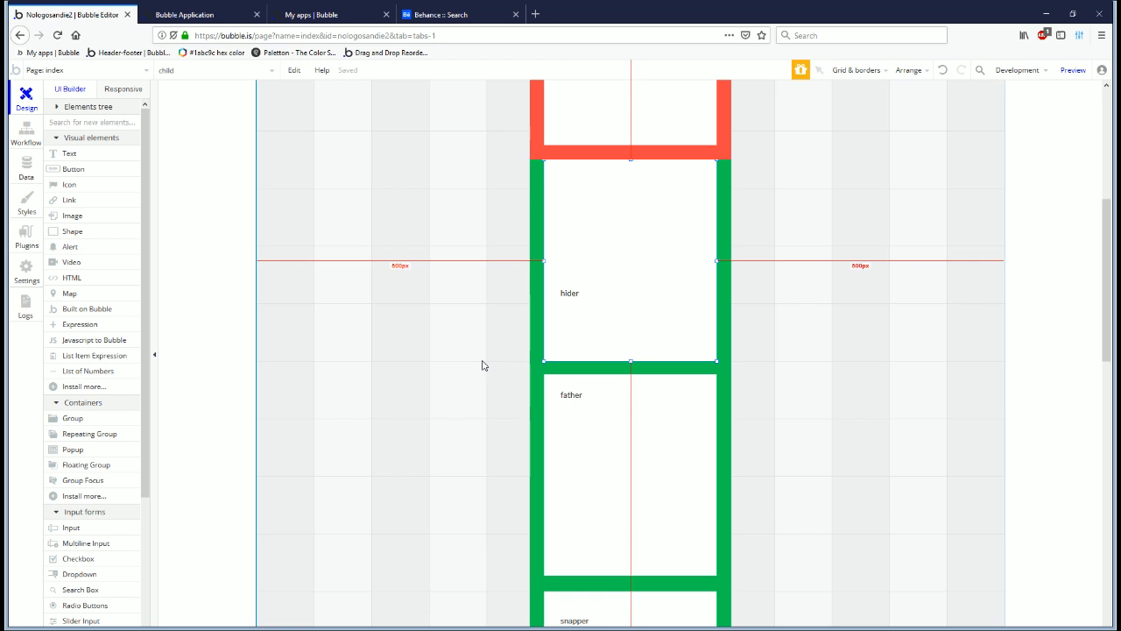
Step: Turn off the father group's fixed width in the responsive view and test page widths of about 1021, 981 and 1222 px
scroll(490, 360, "down", 3)
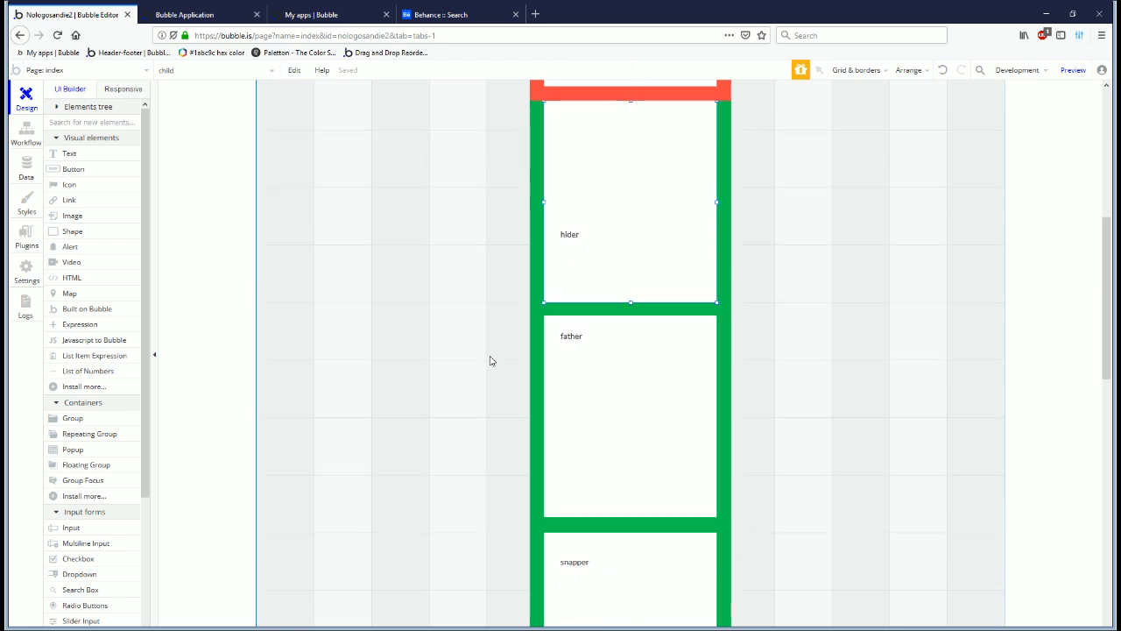
scroll(491, 360, "down", 3)
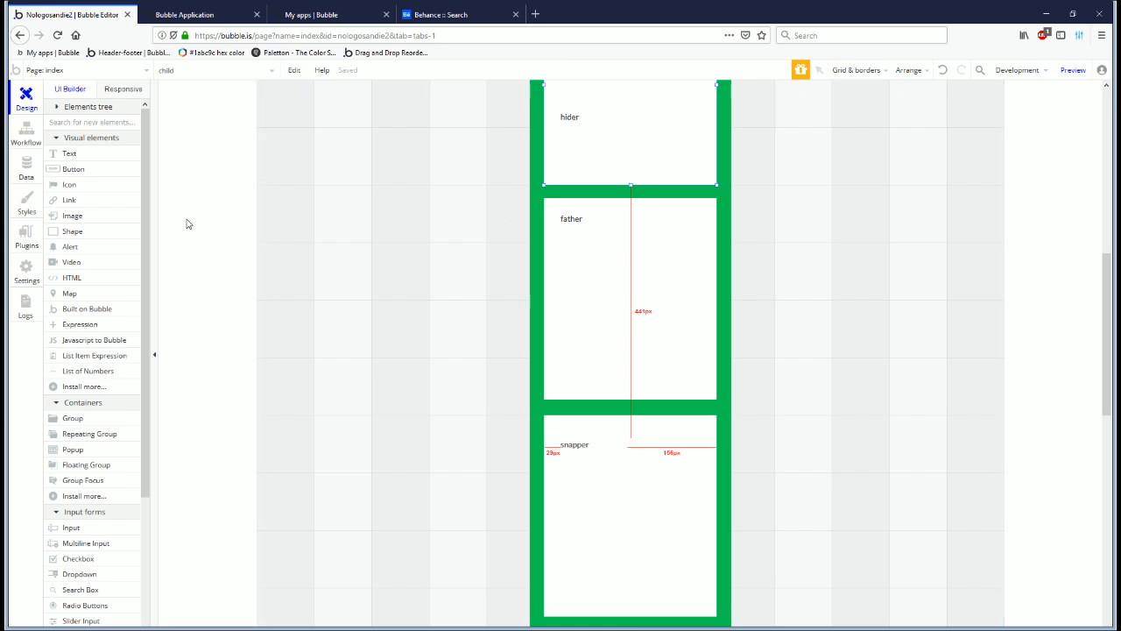
left_click(109, 93)
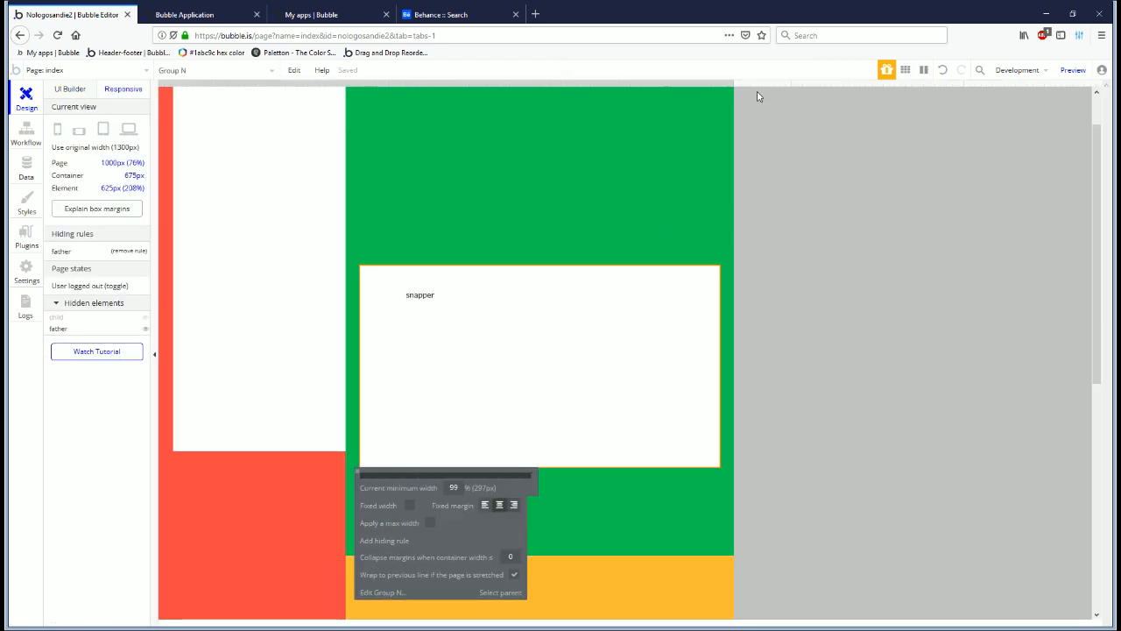
left_click_drag(739, 82, 746, 171)
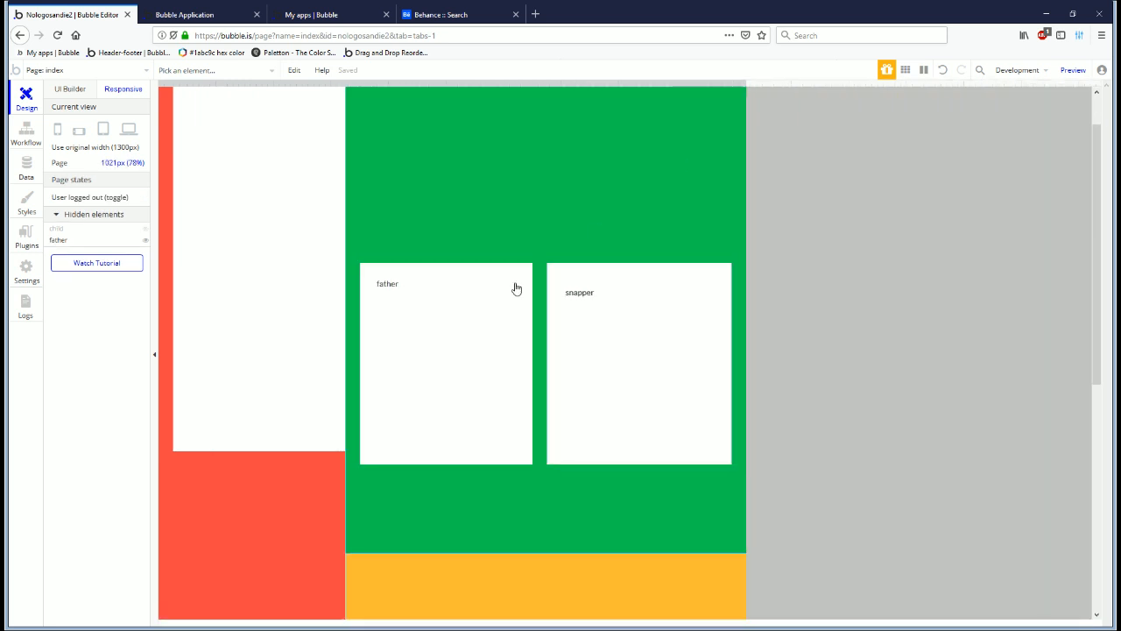
left_click(456, 326)
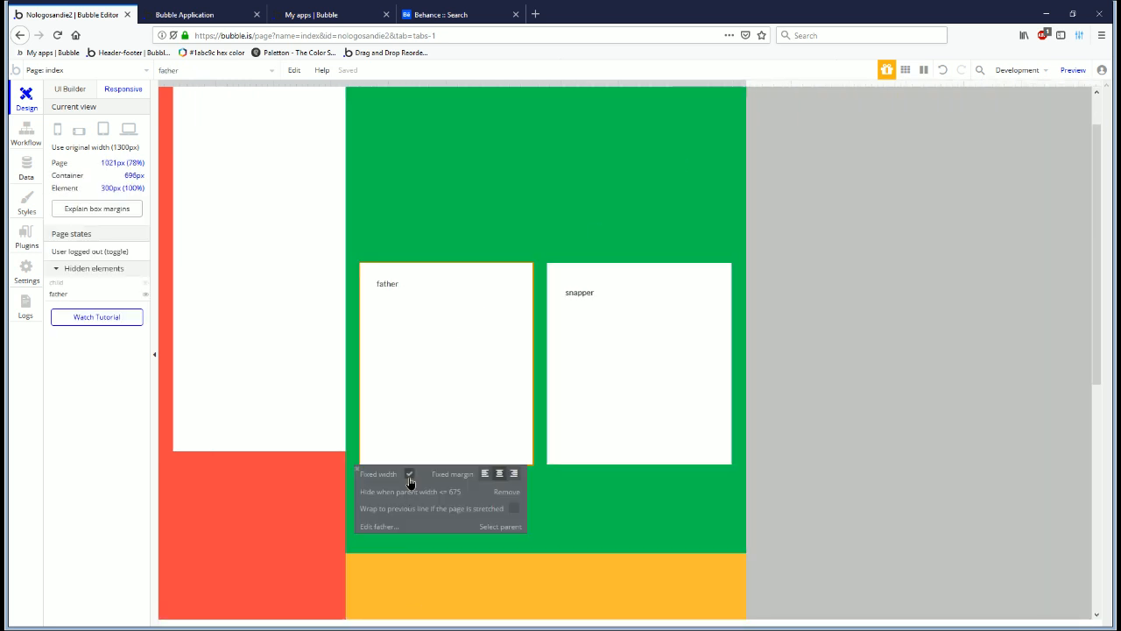
left_click_drag(745, 88, 714, 165)
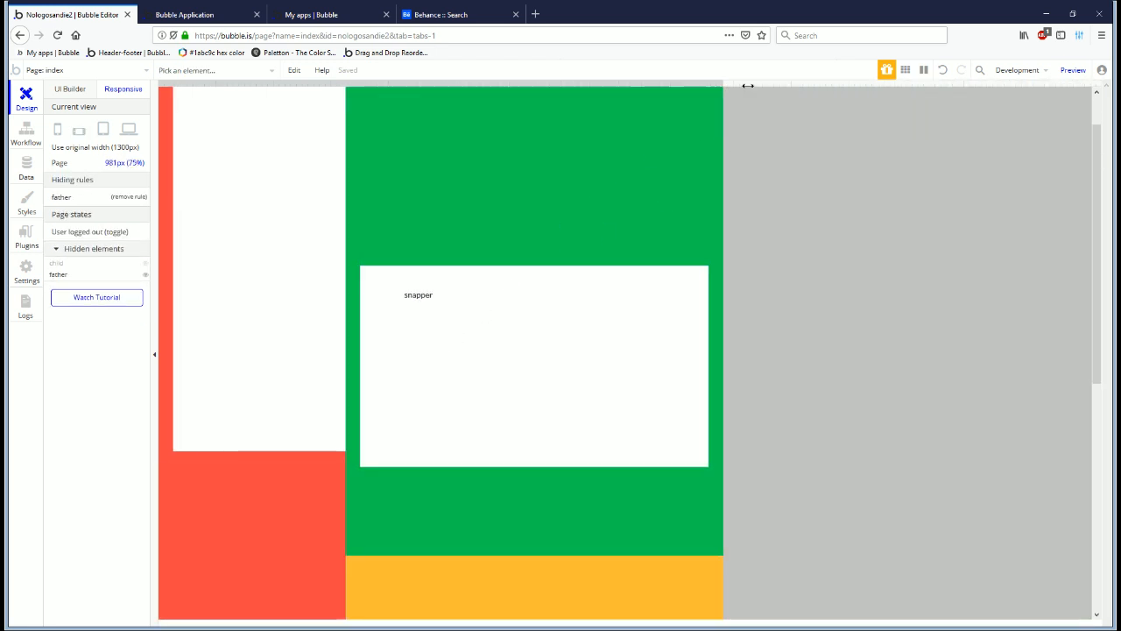
left_click_drag(727, 91, 862, 96)
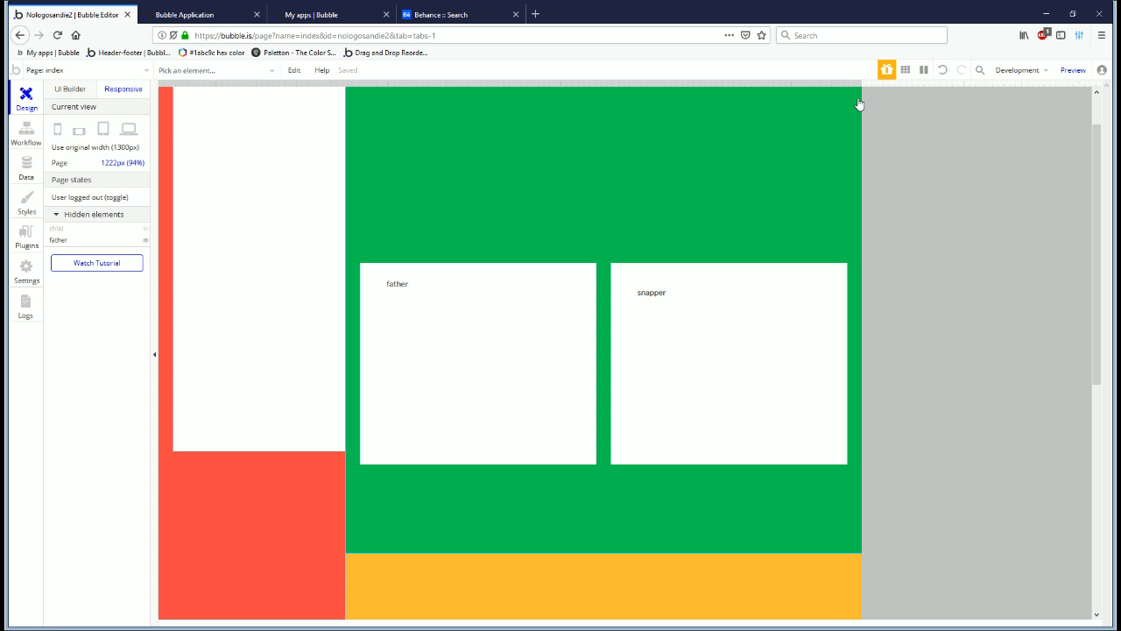
Step: Delete the hider group in the page design and shorten the green group from its top edge down to the father group
left_click(28, 133)
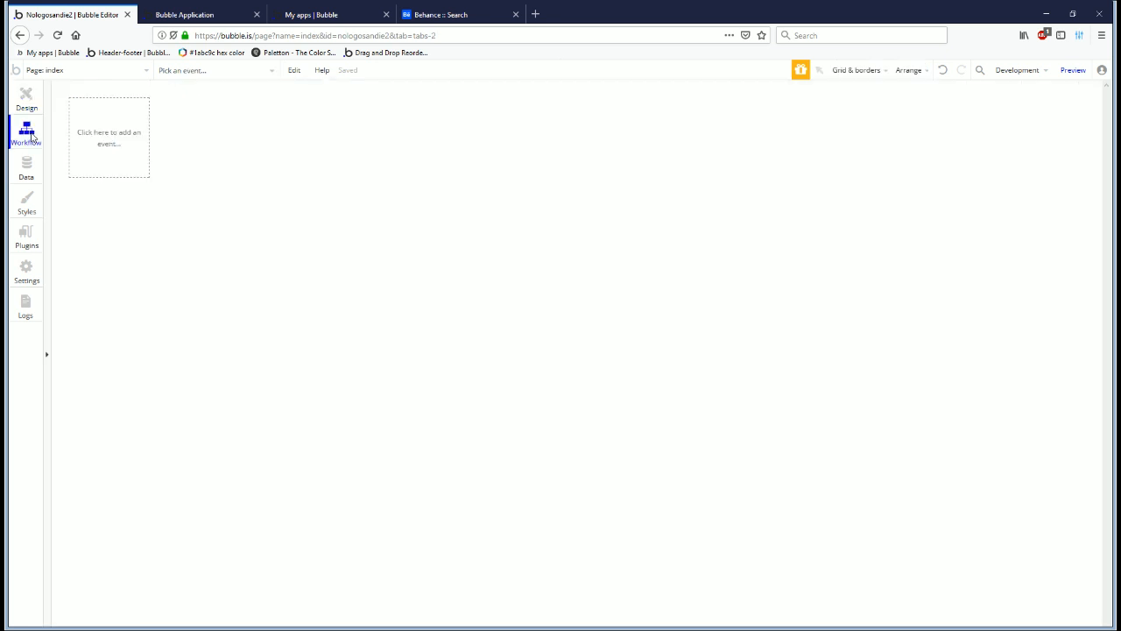
left_click(27, 96)
scroll(893, 399, "down", 5)
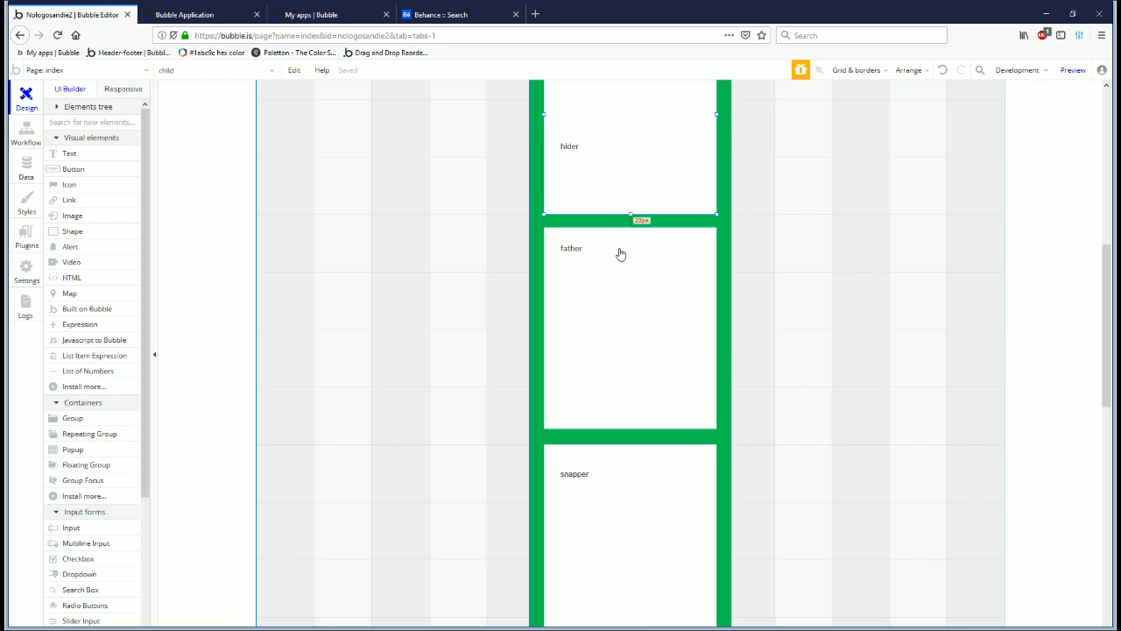
left_click_drag(623, 194, 631, 307)
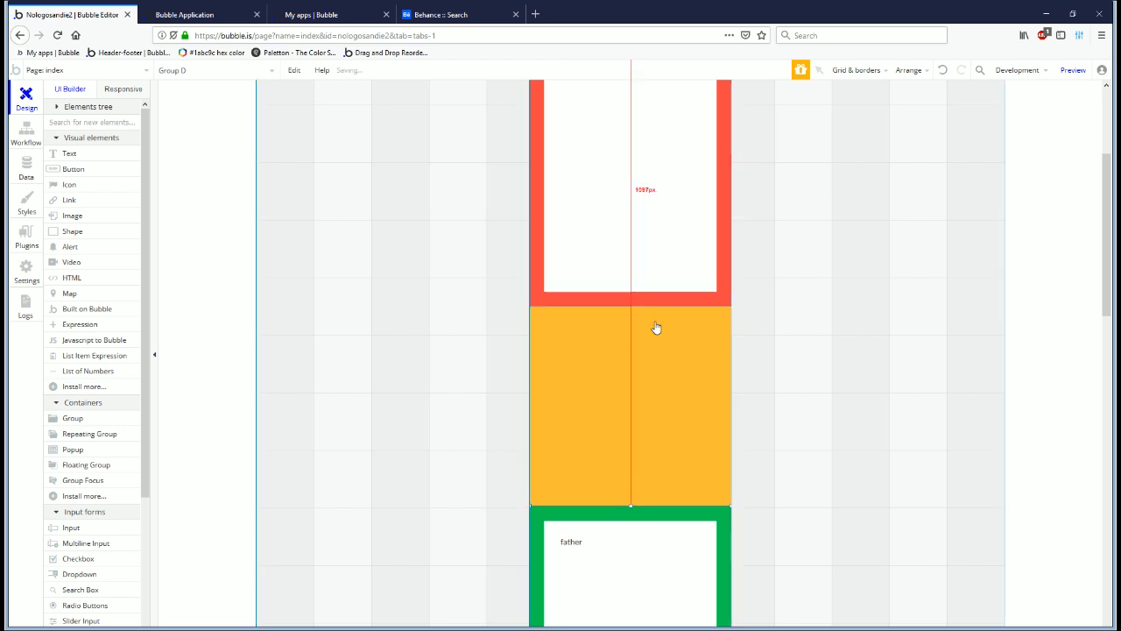
Step: Move the green group up against the lower edge of the red group
left_click(662, 255)
left_click(648, 511)
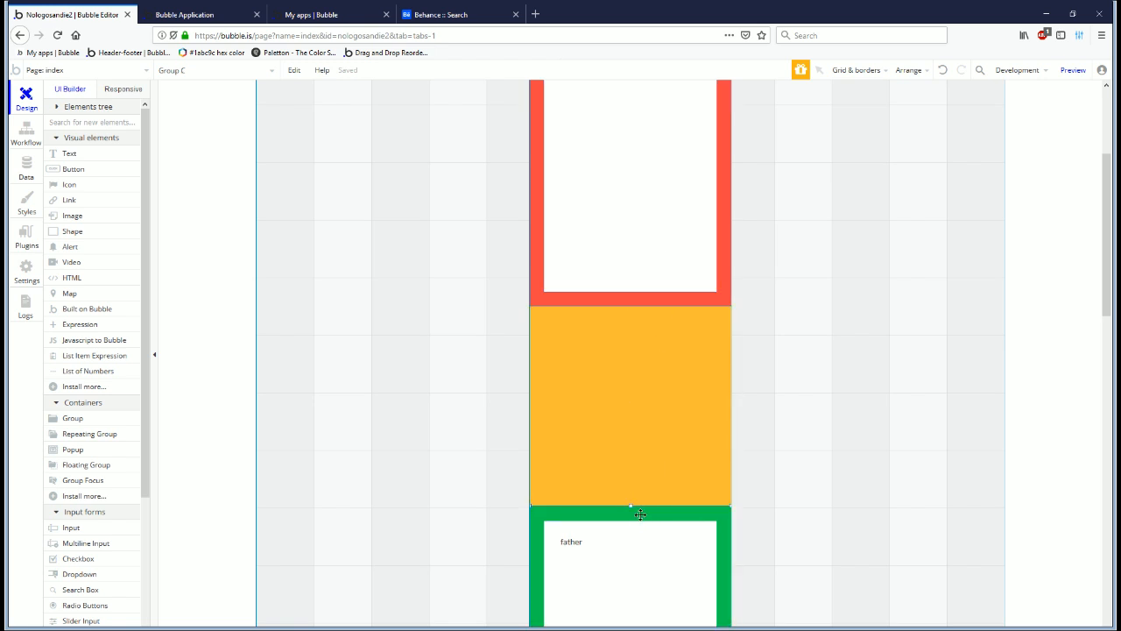
left_click_drag(723, 566, 726, 350)
Step: Move the menu options group up inside the orange group so it sits just below the green group
scroll(645, 360, "down", 8)
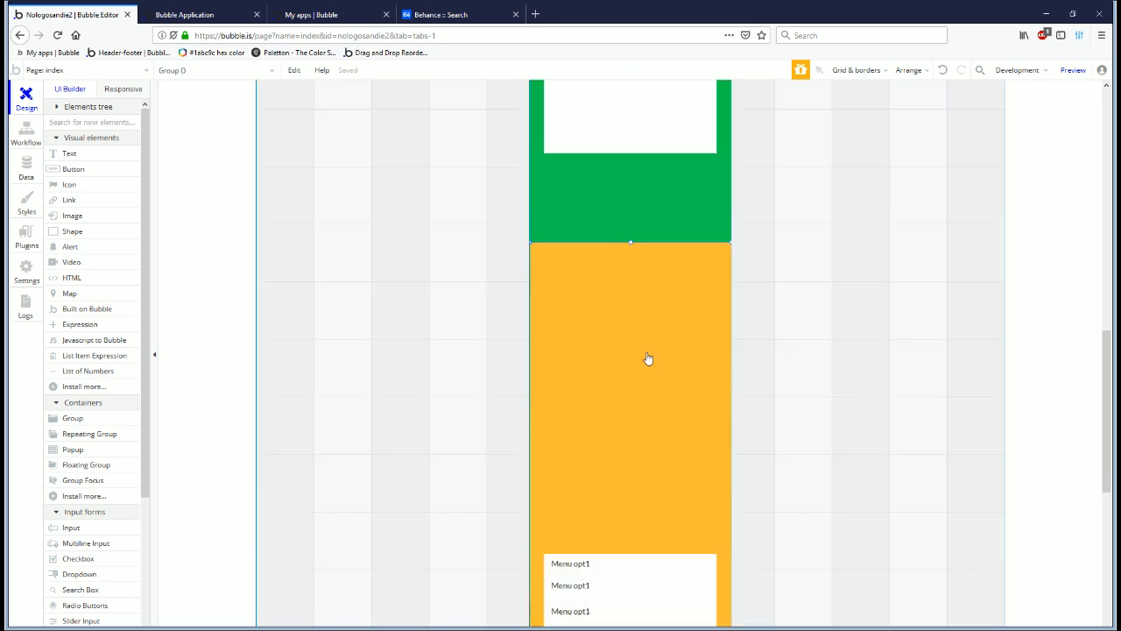
left_click_drag(645, 608, 643, 306)
right_click(643, 308)
left_click(609, 361)
scroll(610, 361, "up", 4)
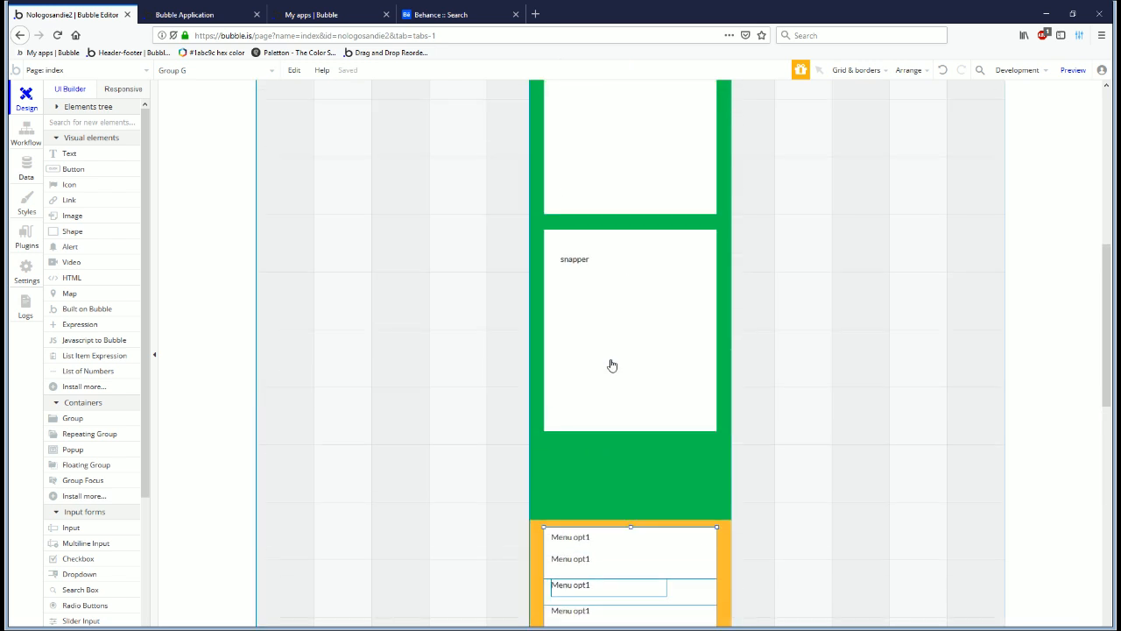
Step: Check the father, snapper and menu groups in the responsive view at a page width of about 1657 px
left_click(124, 91)
scroll(651, 289, "up", 2)
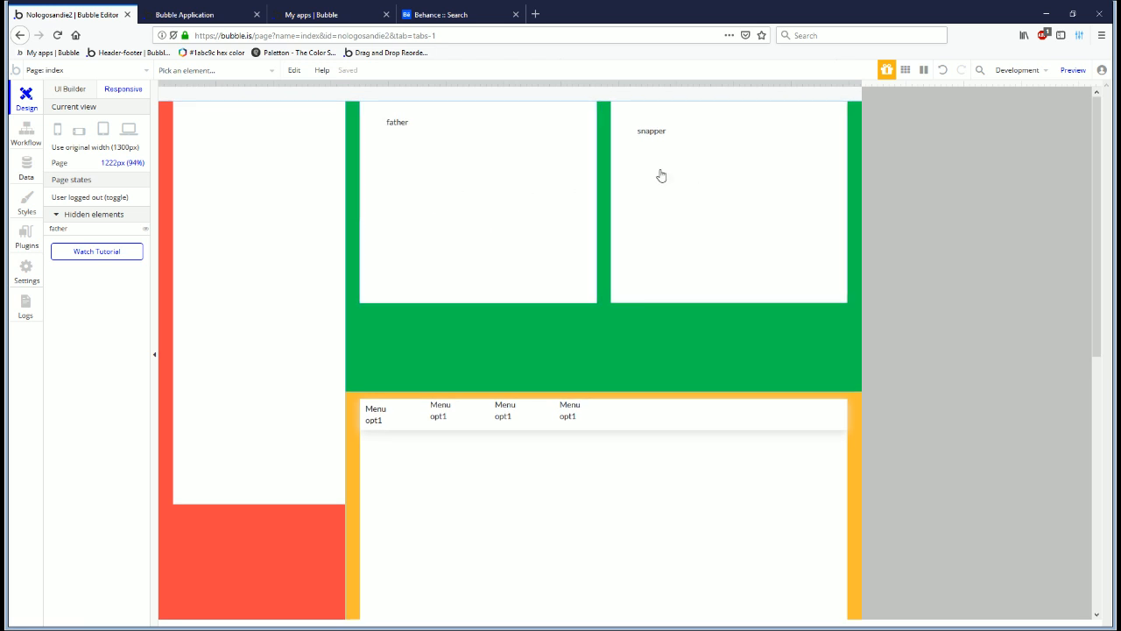
left_click_drag(865, 104, 1092, 104)
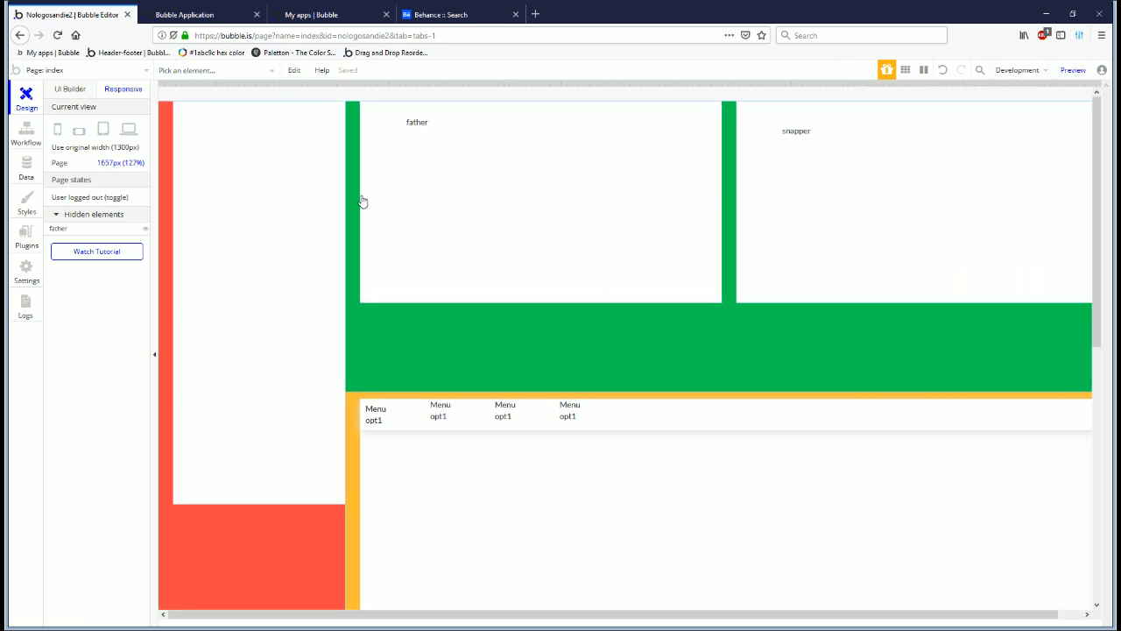
Step: Review the Behance dashboard's card layout again, close the My apps page and return to the Bubble editor
left_click(225, 17)
left_click(282, 12)
left_click(438, 15)
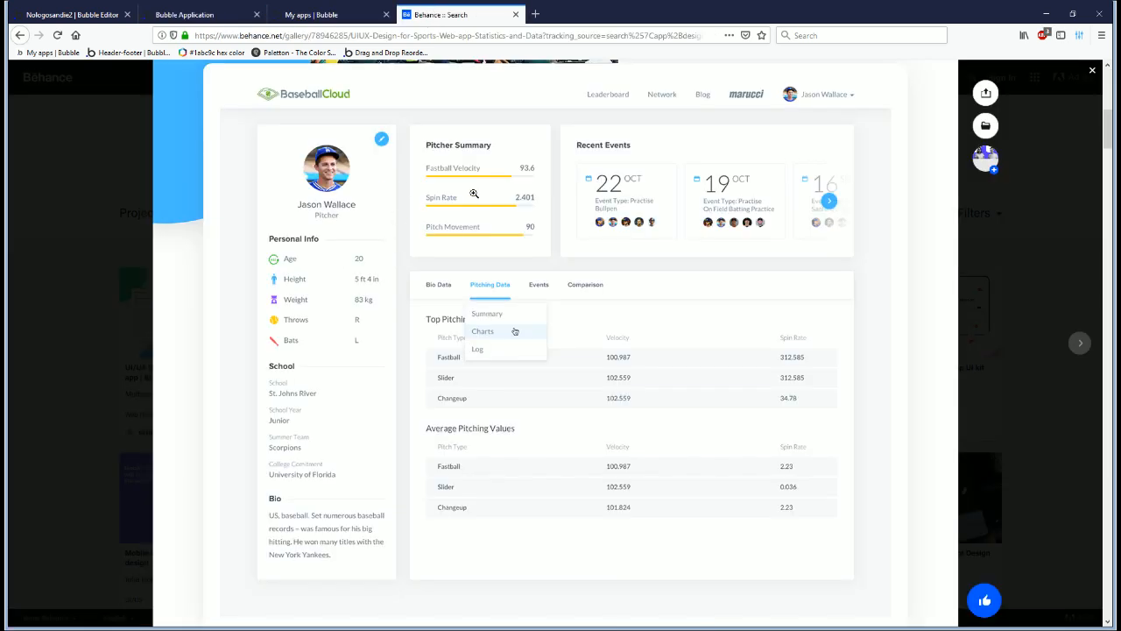
left_click(387, 14)
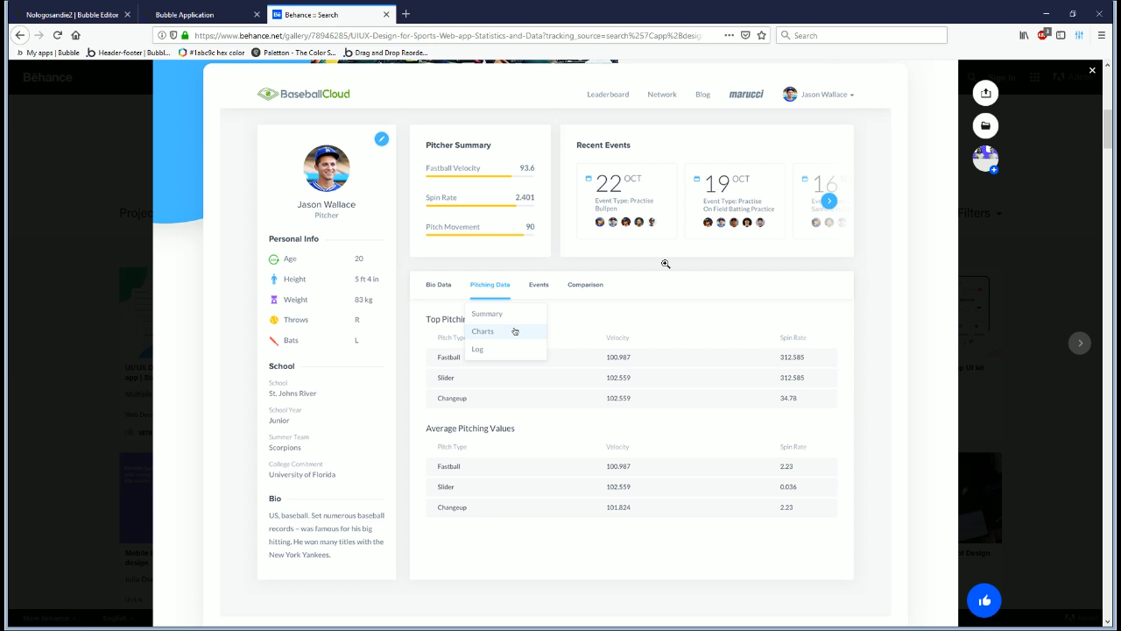
left_click(232, 16)
left_click(96, 14)
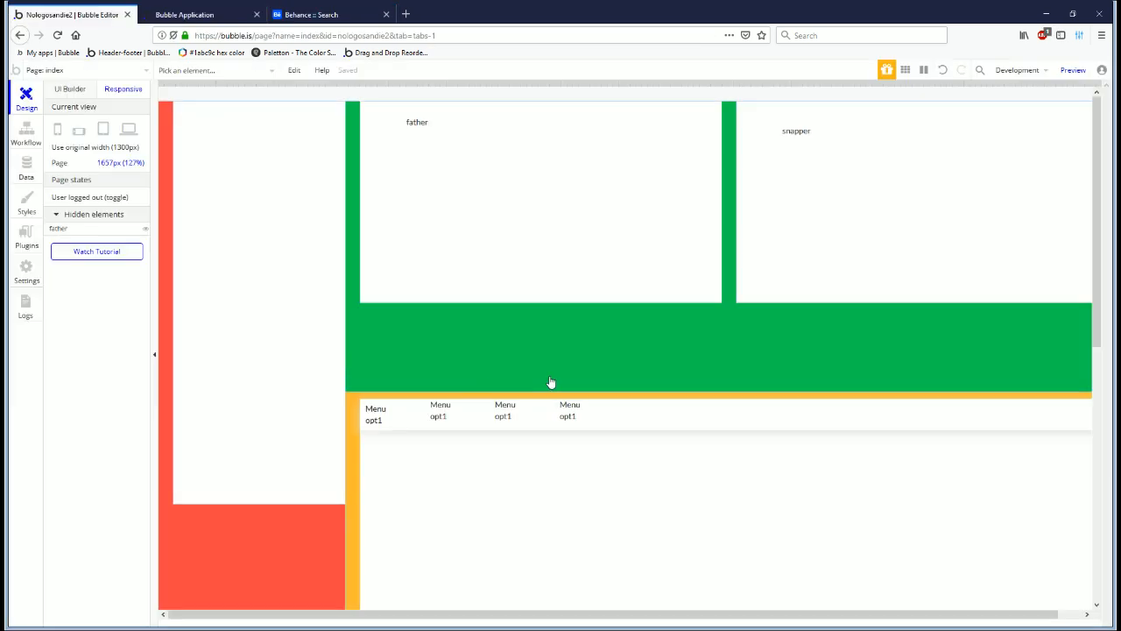
Step: Expand the elements tree in the page design and draw a new group about 177 by 114 px in the lower father group
left_click(28, 131)
left_click(26, 101)
left_click(60, 107)
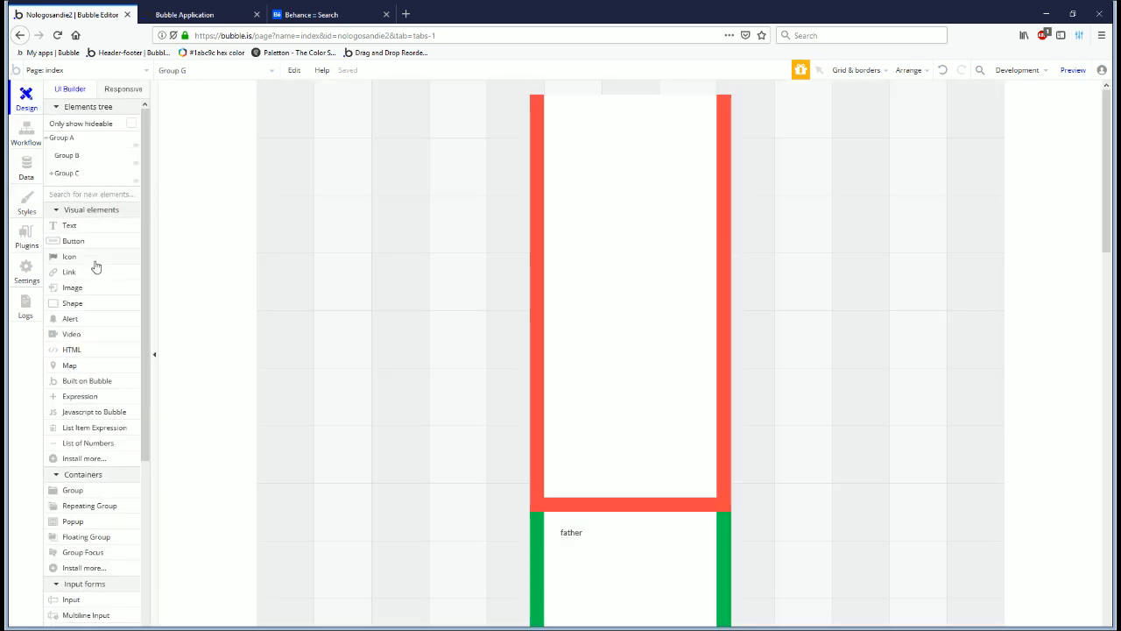
left_click(93, 492)
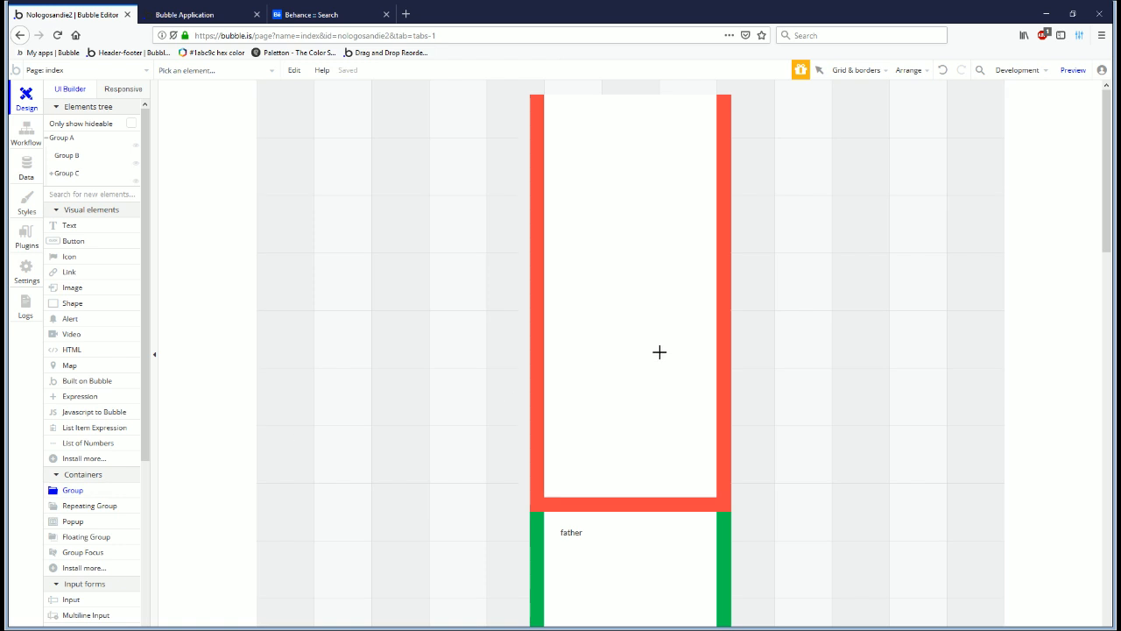
scroll(660, 352, "down", 4)
left_click_drag(566, 244, 669, 347)
left_click_drag(619, 243, 620, 282)
Step: Give the new group inside the father group a flat orange background, #FFBB33
left_click(342, 311)
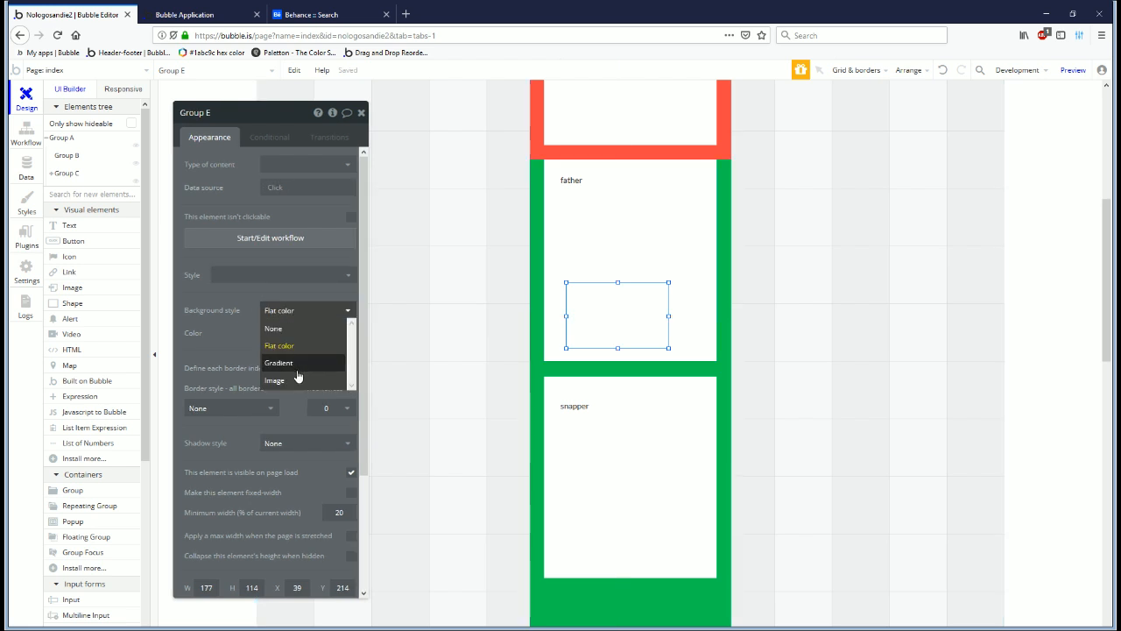
left_click(239, 354)
left_click(285, 340)
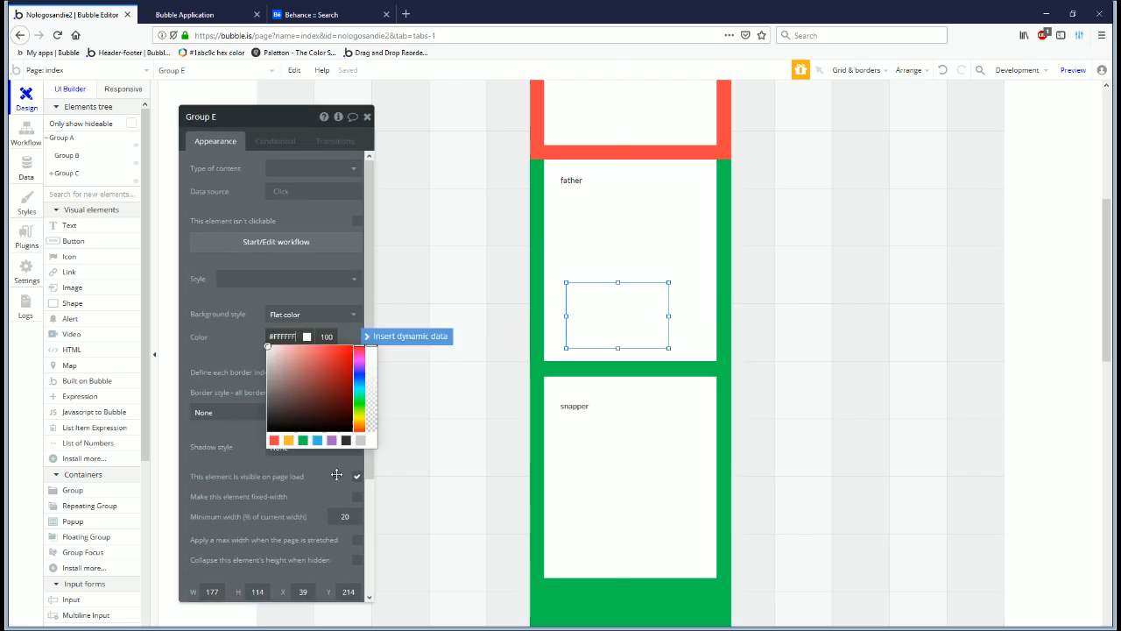
left_click(288, 440)
Step: Stretch the orange group to 300 by 157 px so it fills the father group's full width and lower part
left_click_drag(669, 315, 818, 327)
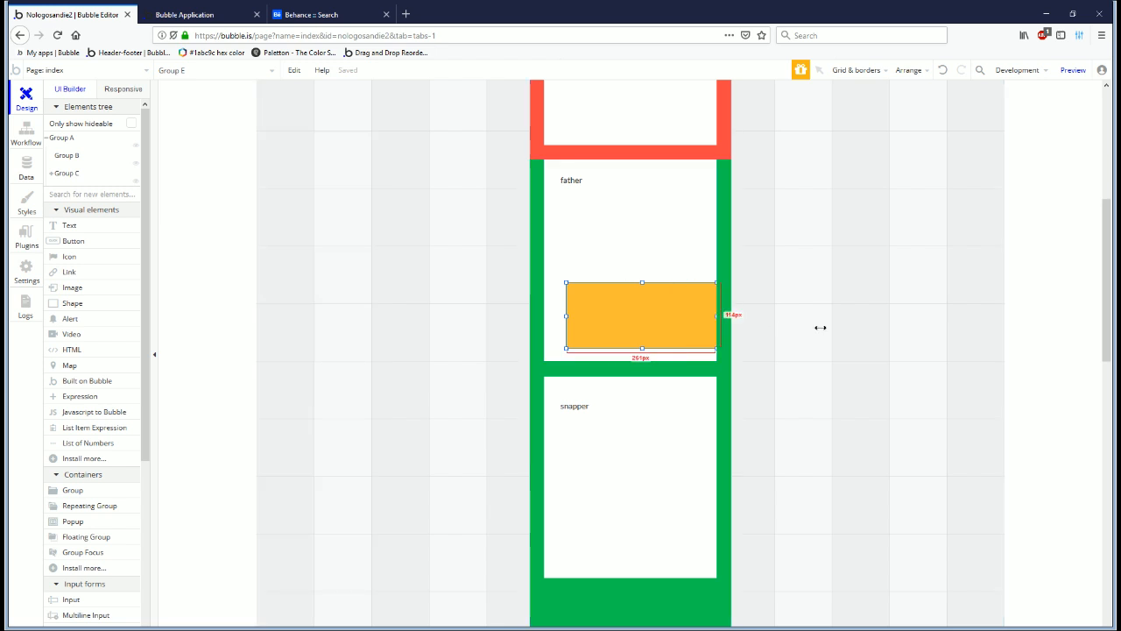
left_click_drag(567, 316, 499, 313)
mouse_move(642, 354)
left_mouse_down()
mouse_move(631, 350)
mouse_move(634, 391)
mouse_move(632, 361)
left_mouse_up()
left_click_drag(631, 281, 626, 270)
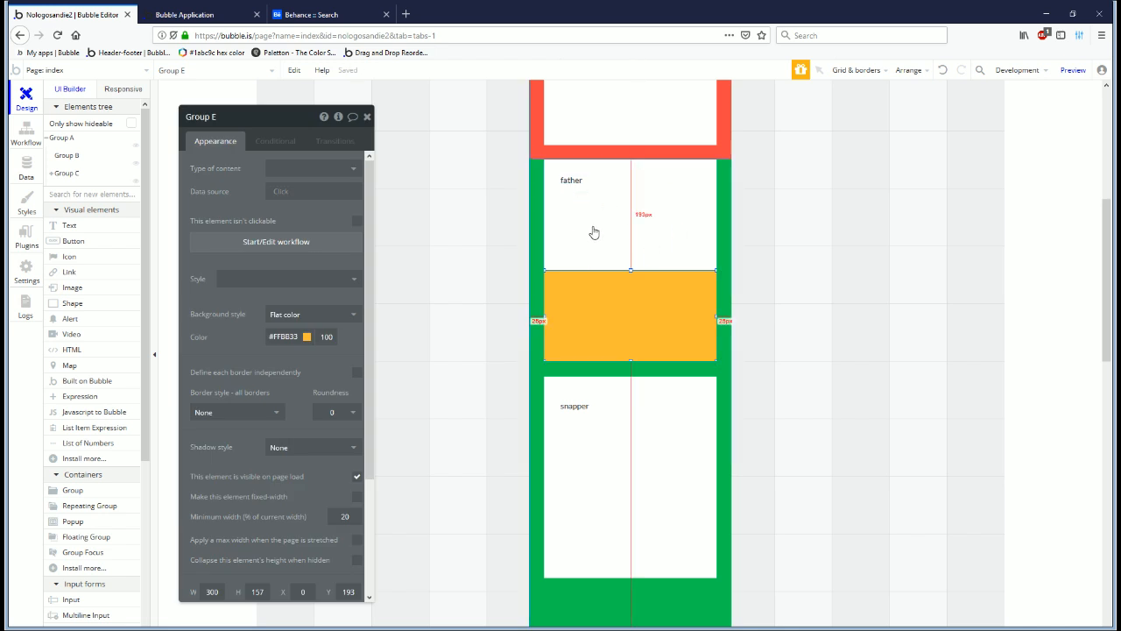
Step: Wrap the father text in its own group and stretch that group to fill the space above the orange group
right_click(566, 187)
left_click(636, 198)
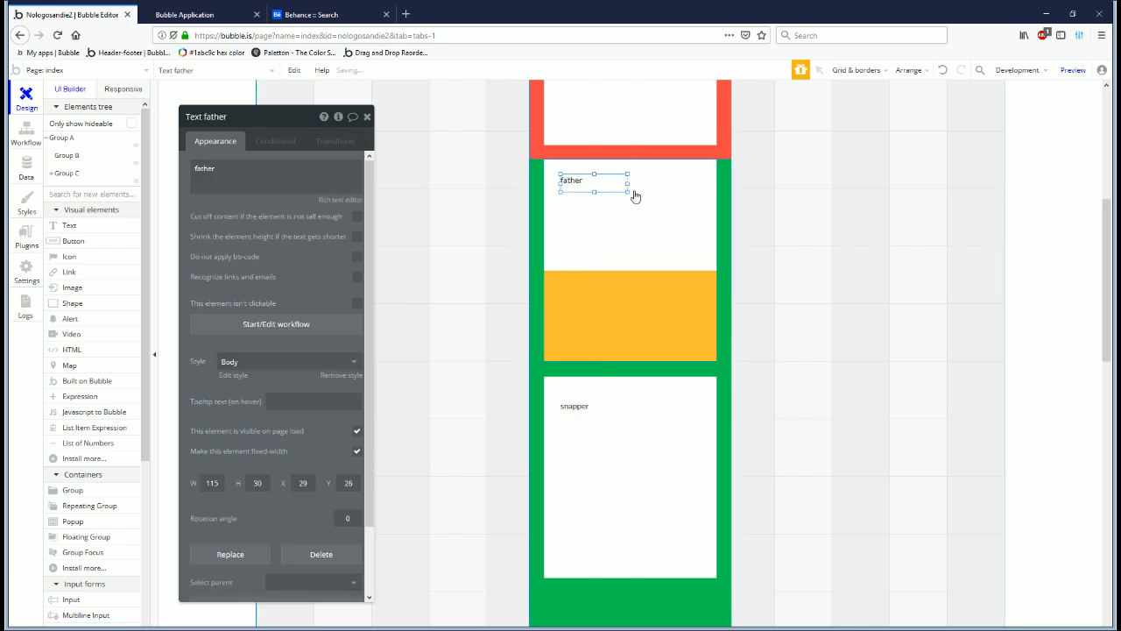
left_click_drag(627, 183, 717, 183)
left_click_drag(525, 186, 527, 186)
left_click_drag(630, 174, 631, 156)
left_click_drag(633, 200, 636, 271)
Step: Make the orange group wrap to the previous line when the page is stretched
left_click(629, 320)
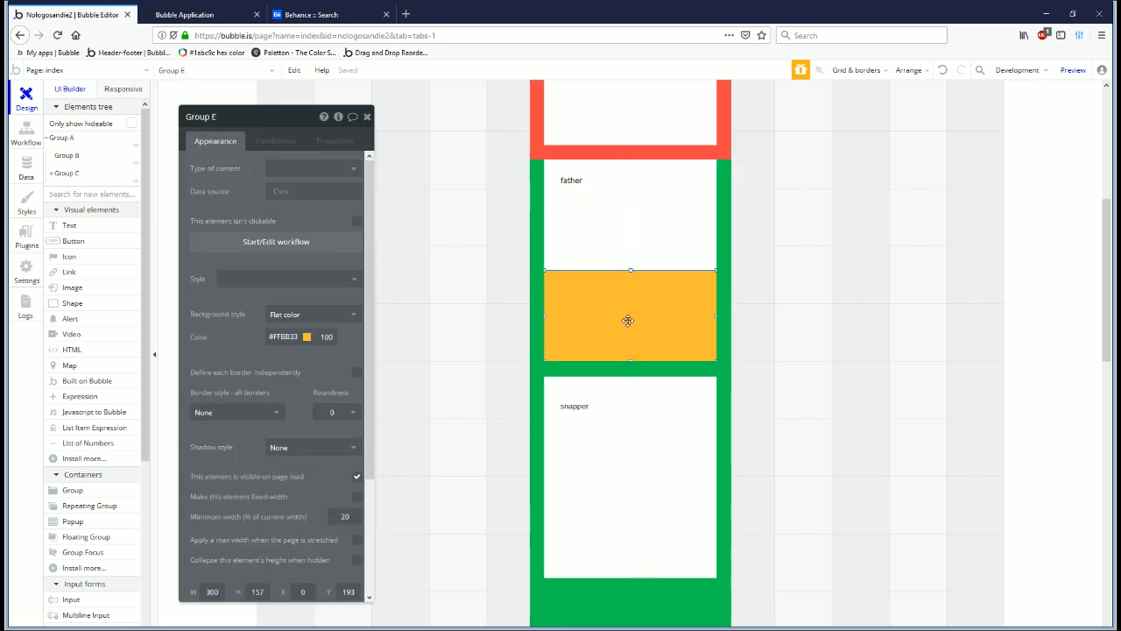
left_click(126, 91)
left_click(537, 238)
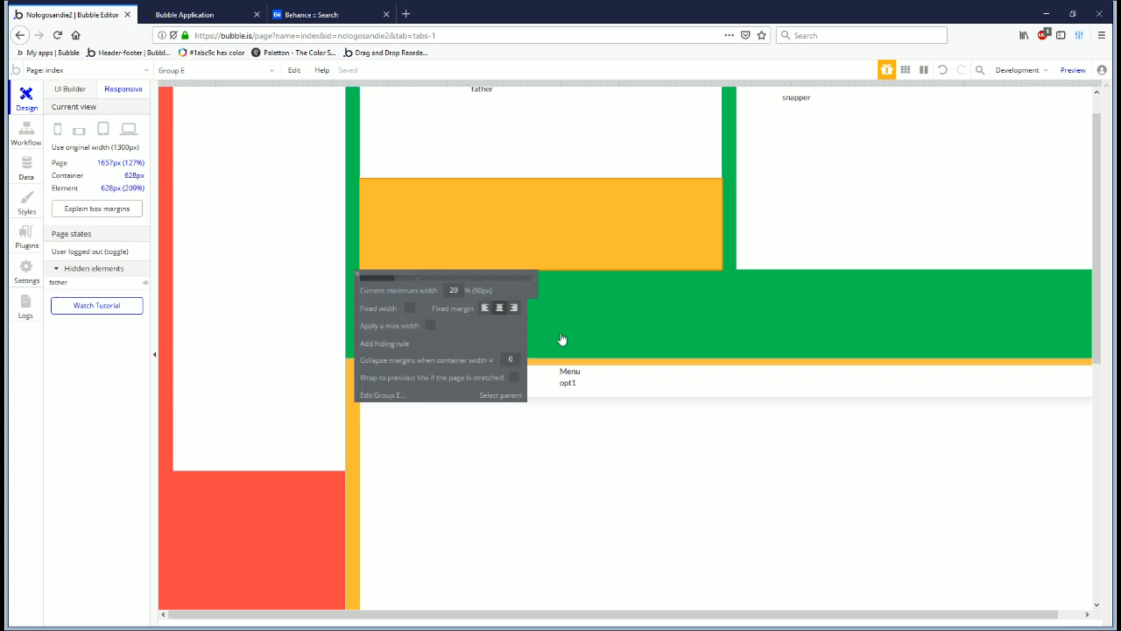
left_click(512, 378)
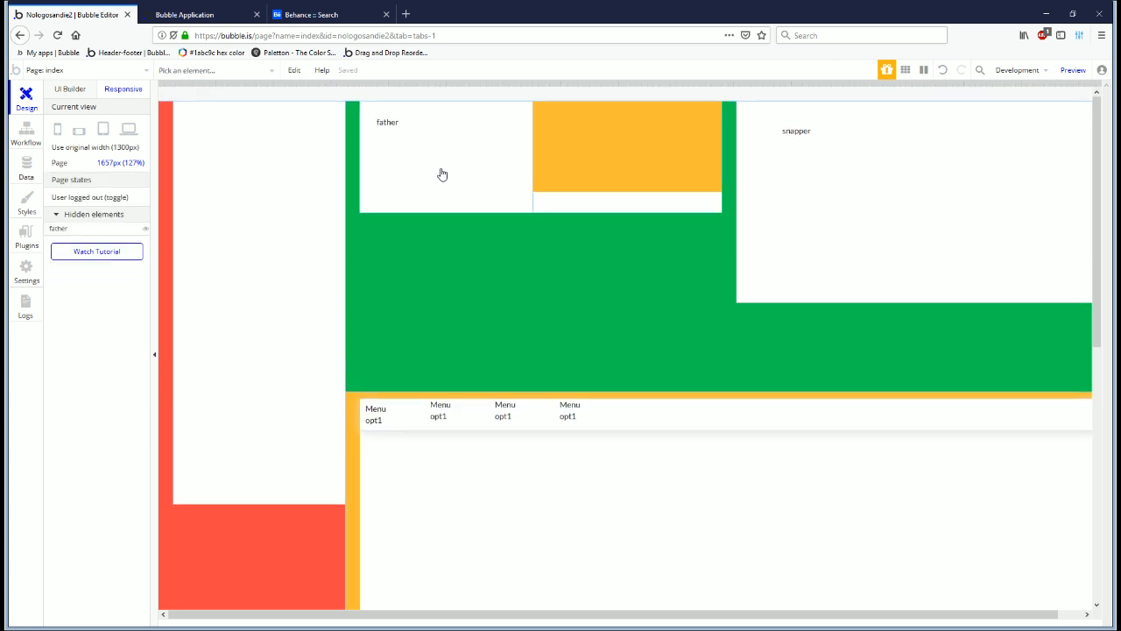
Step: Add a rule hiding the orange group when its parent width is 600 or less, and preview the page narrowed to 878 px
left_click(392, 153)
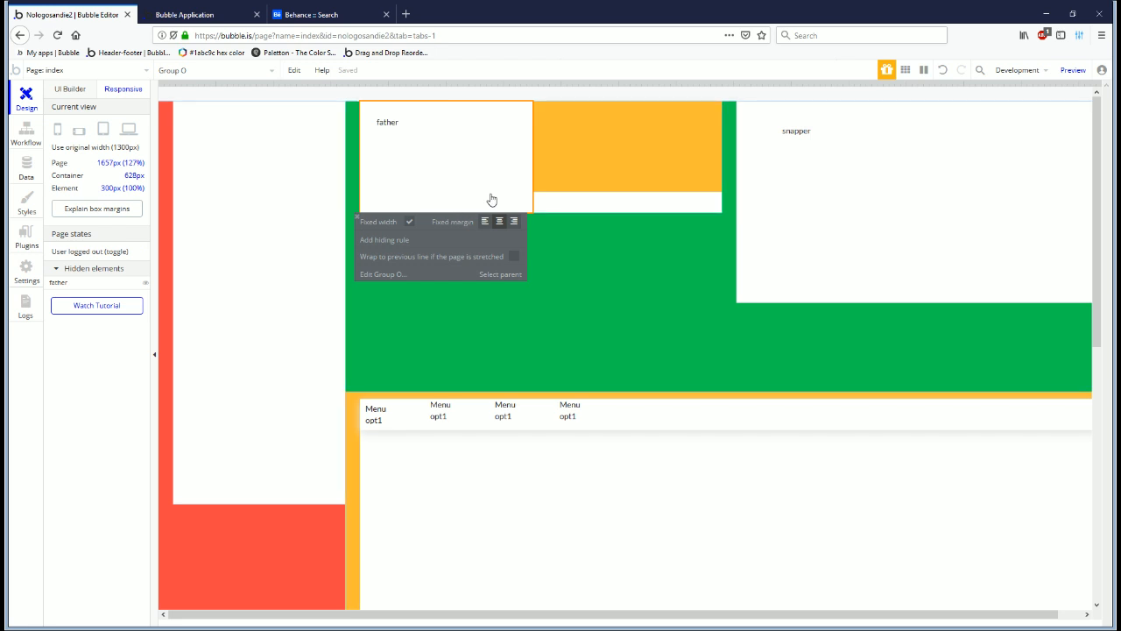
left_click(641, 177)
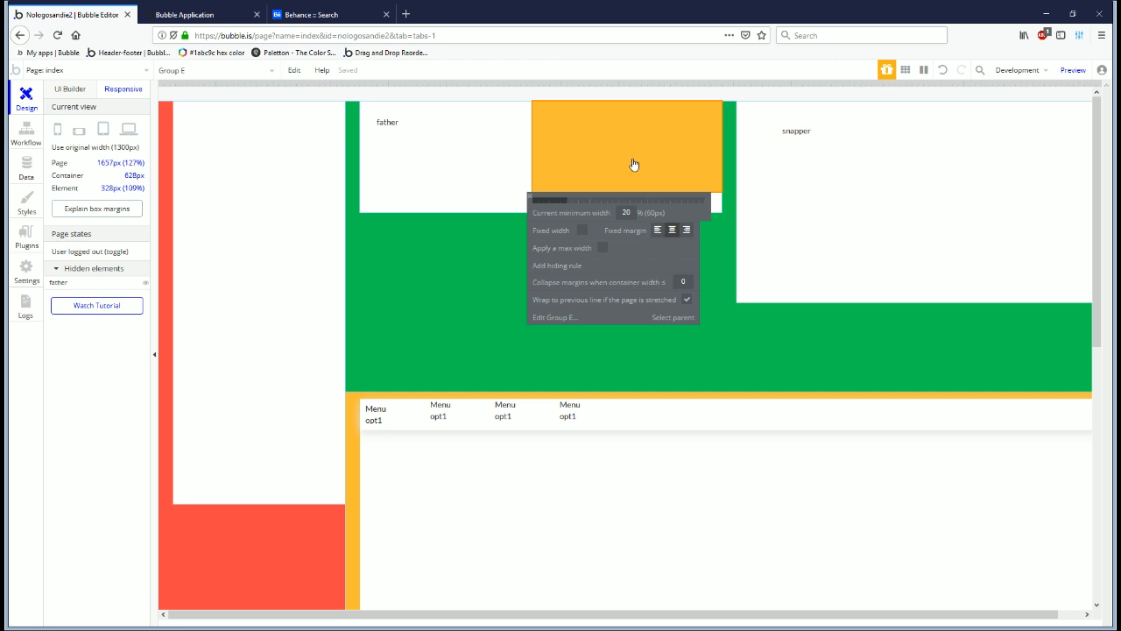
left_click(557, 265)
left_click(543, 267)
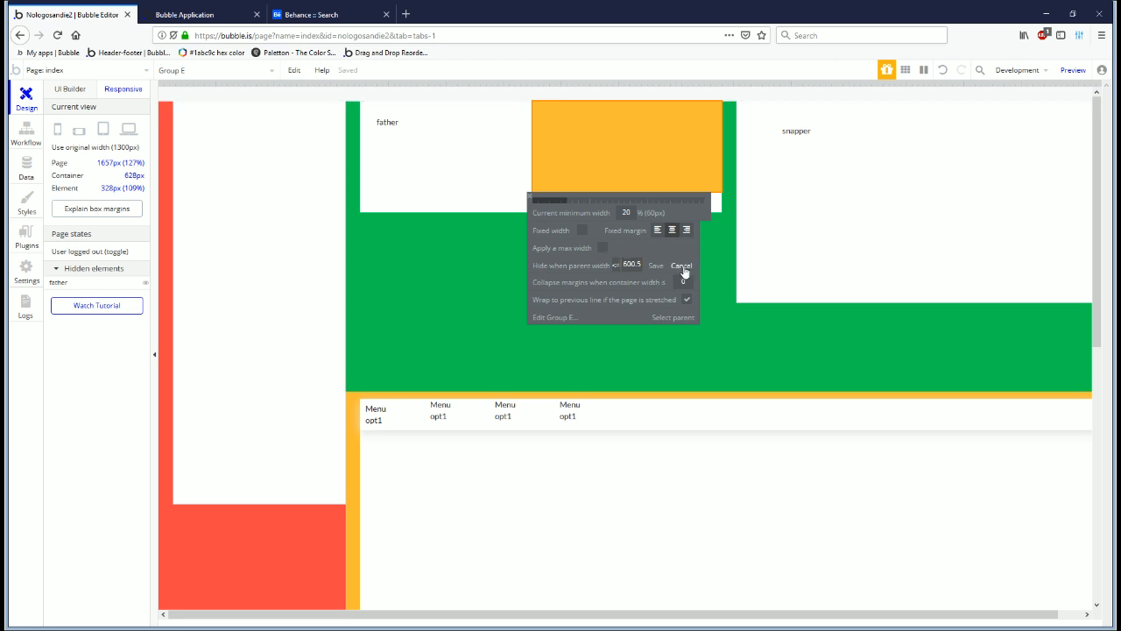
left_click(656, 266)
left_click_drag(1096, 84, 663, 114)
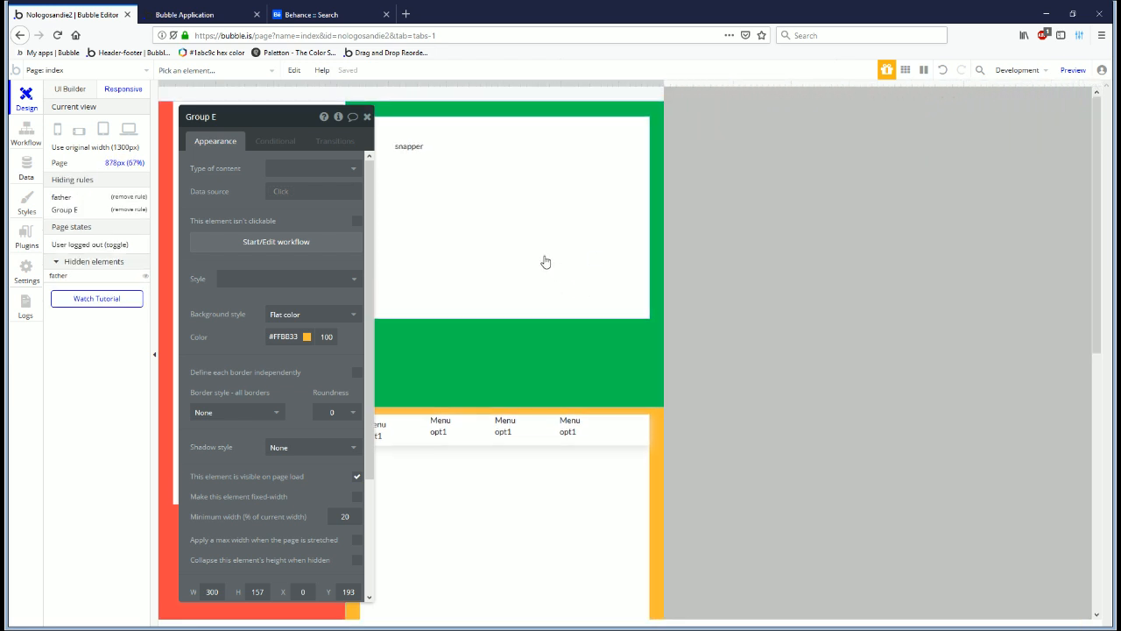
Step: Inspect the conditions of the father text's group and its parent father group, along with the parent's appearance settings
left_click(70, 88)
left_click(593, 558)
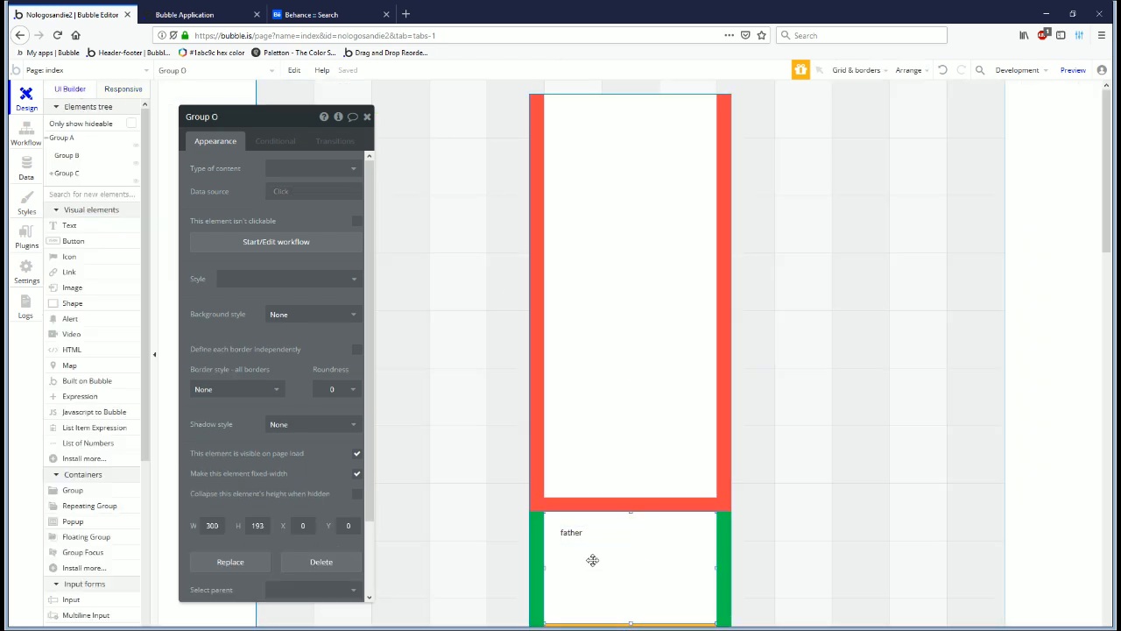
left_click(275, 140)
scroll(623, 426, "down", 4)
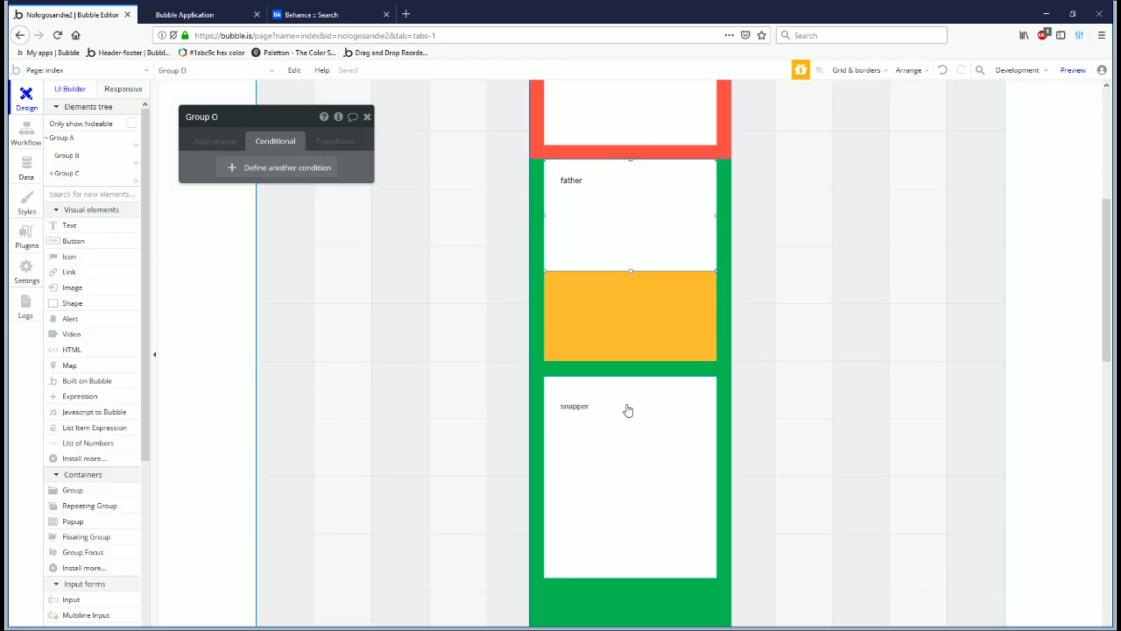
right_click(657, 337)
left_click(701, 437)
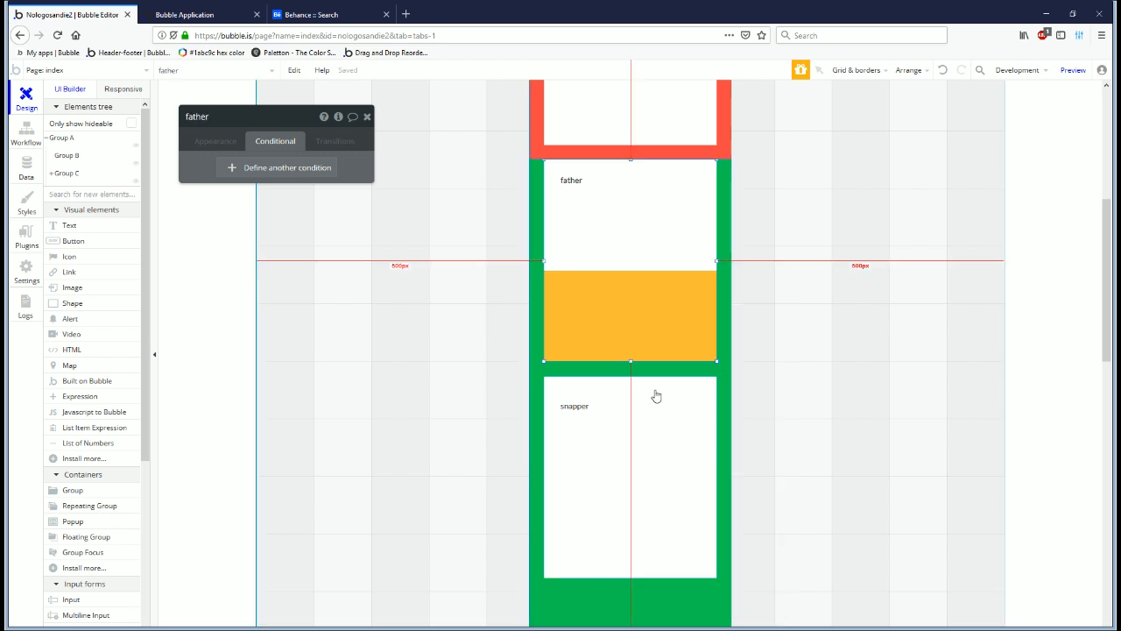
left_click(223, 141)
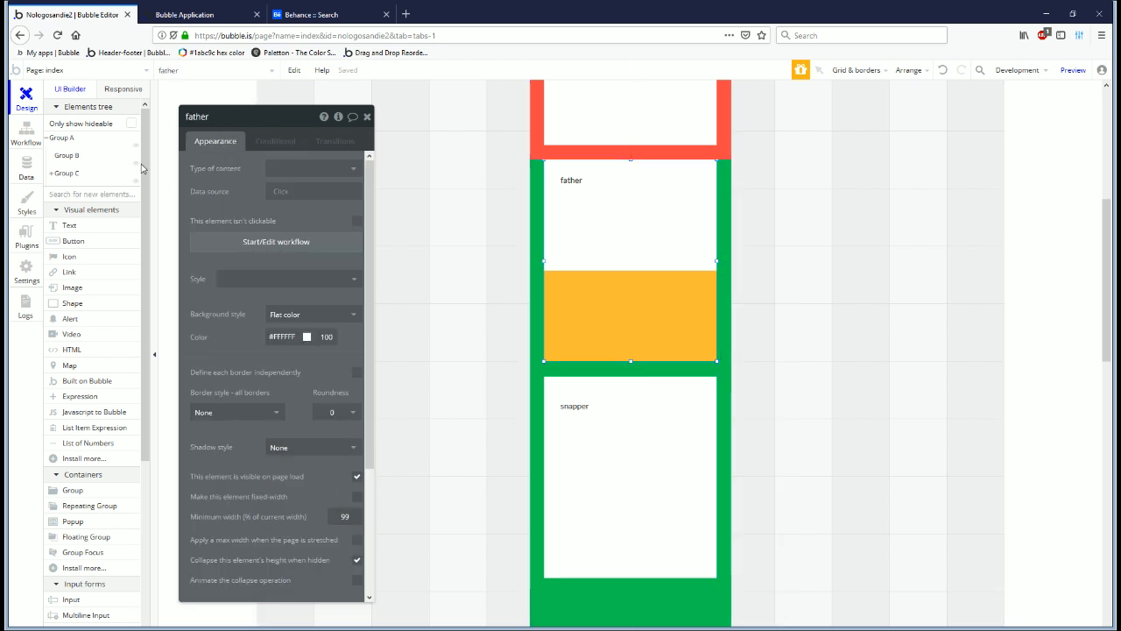
left_click(122, 90)
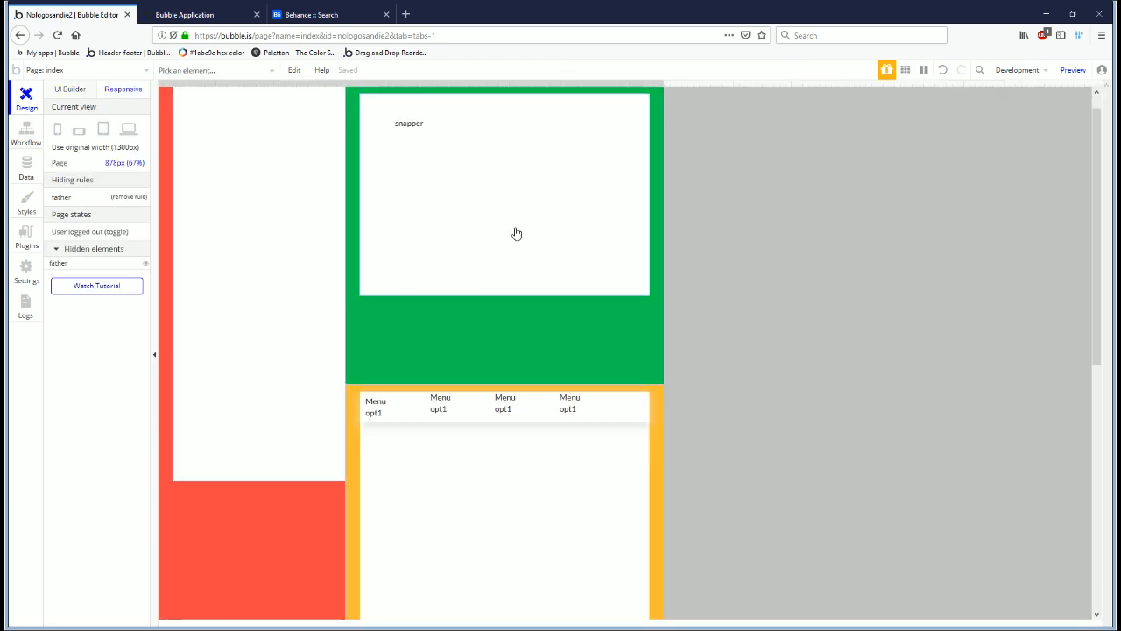
Step: Remove the father group's hiding rule with the page stretched to 1657 px
left_click_drag(668, 88, 1091, 87)
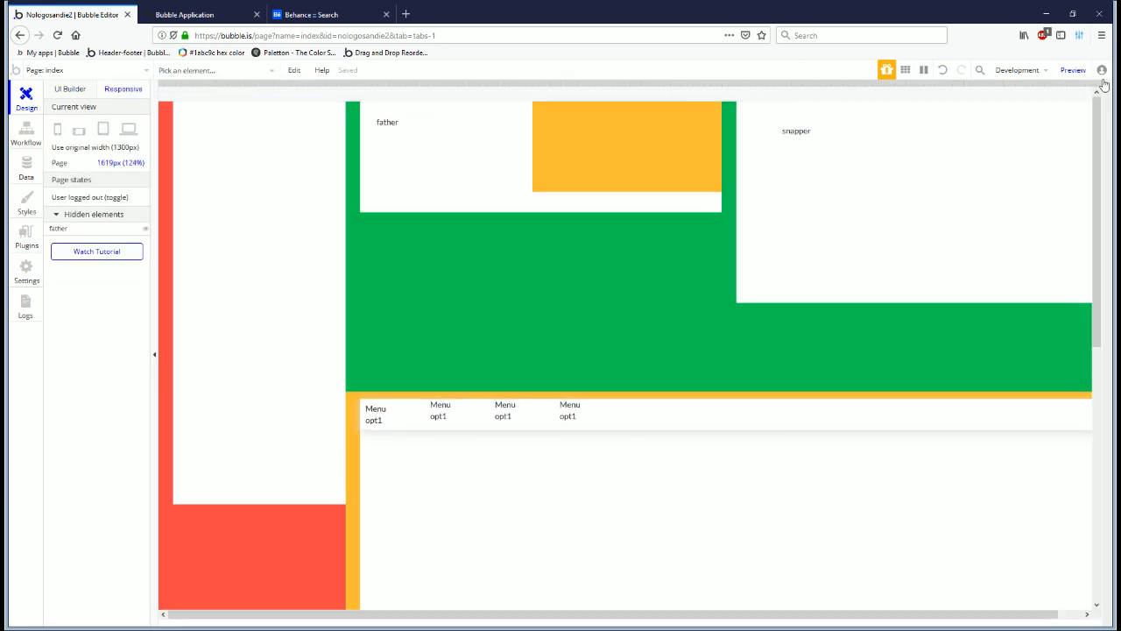
left_click(525, 210)
left_click(553, 210)
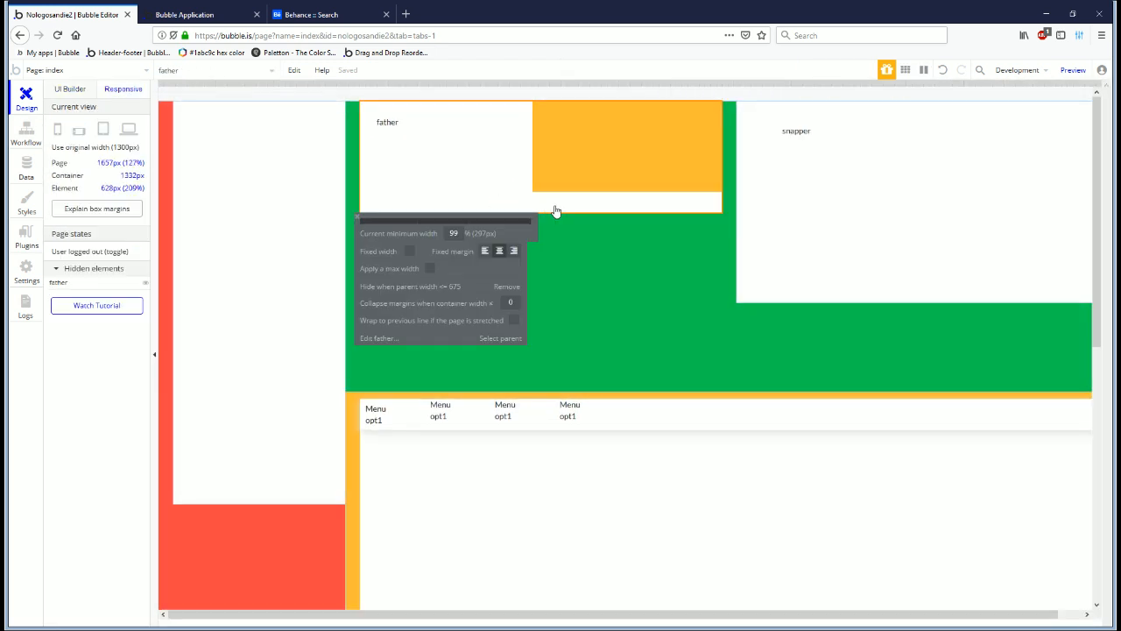
left_click(507, 289)
mouse_move(1093, 85)
left_mouse_down()
mouse_move(1062, 85)
mouse_move(1113, 88)
left_mouse_up()
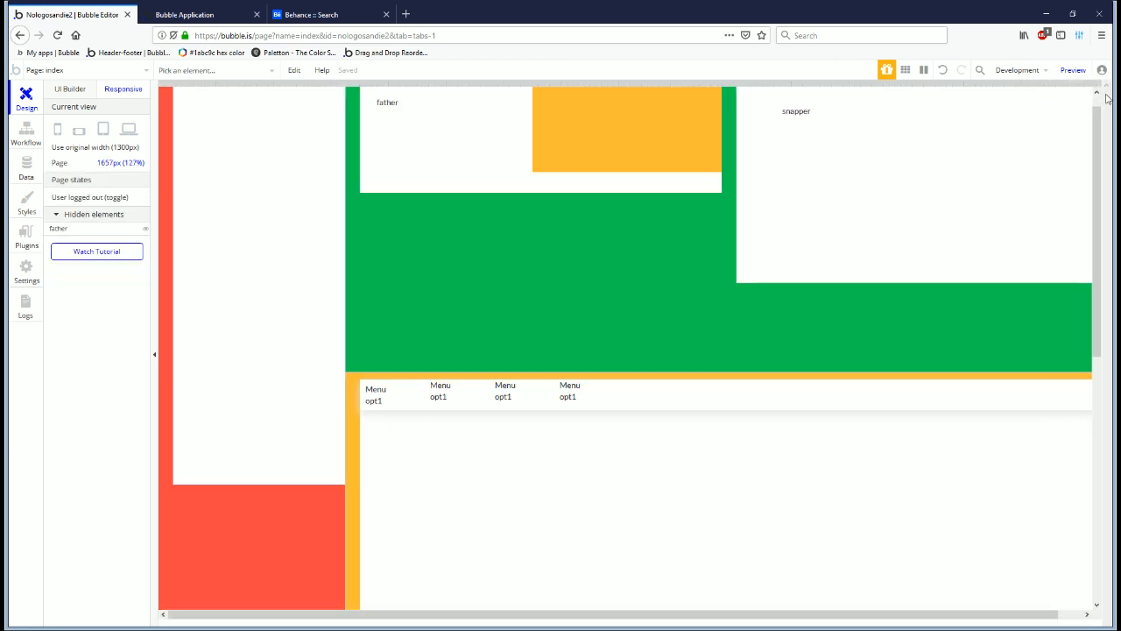
Step: Set the orange group's minimum width to 99% and remove its hiding rule
left_click(603, 147)
left_click_drag(668, 178, 803, 233)
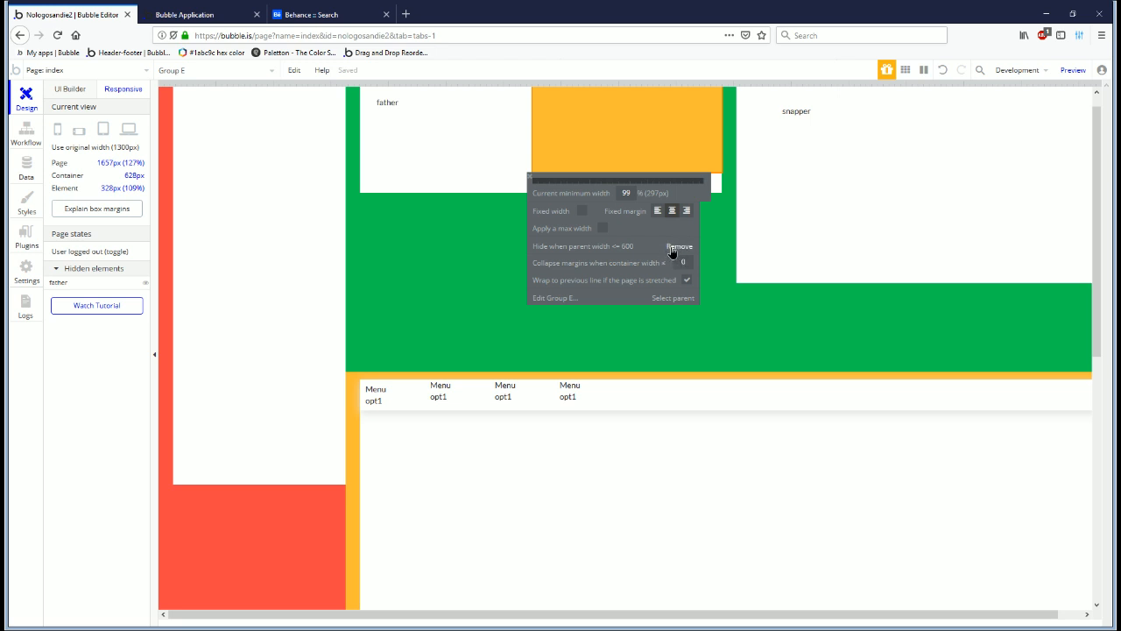
left_click(670, 248)
Step: Hide the orange group when its parent width is 400 or less, and preview the page narrowed to 822 px
left_click(571, 250)
double_click(627, 244)
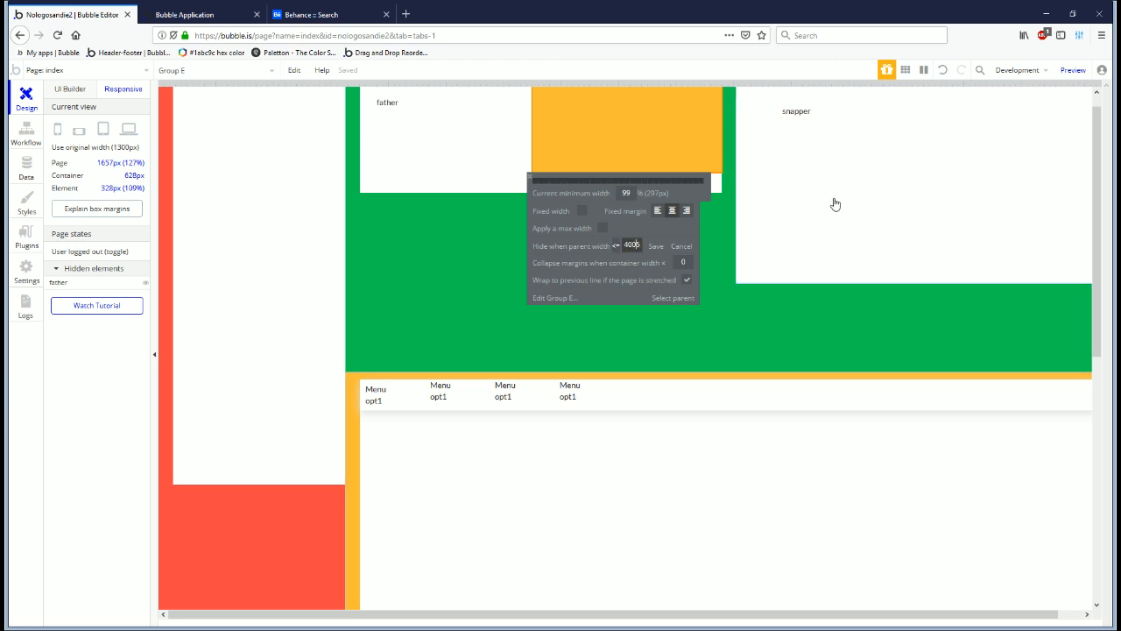
left_click(656, 248)
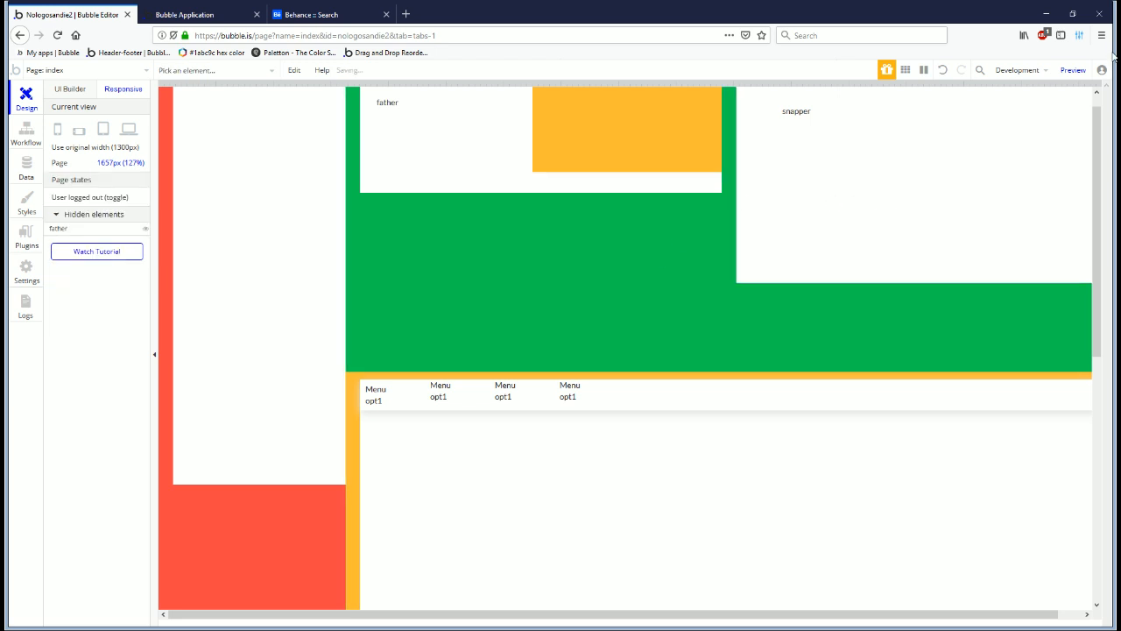
scroll(467, 238, "up", 1)
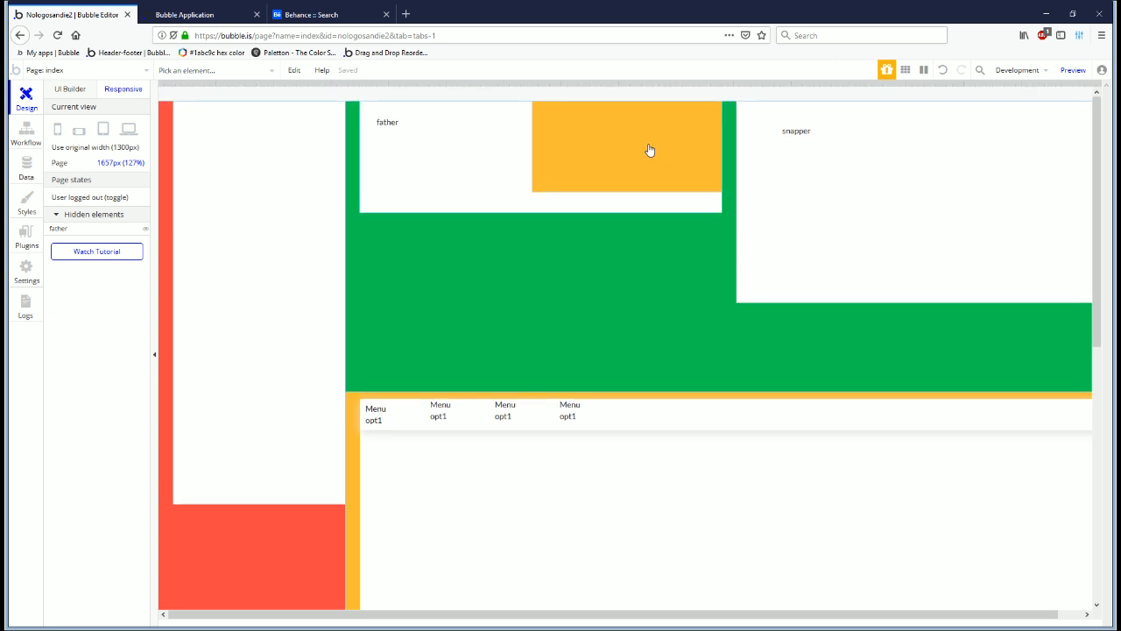
left_click_drag(1093, 85, 929, 96)
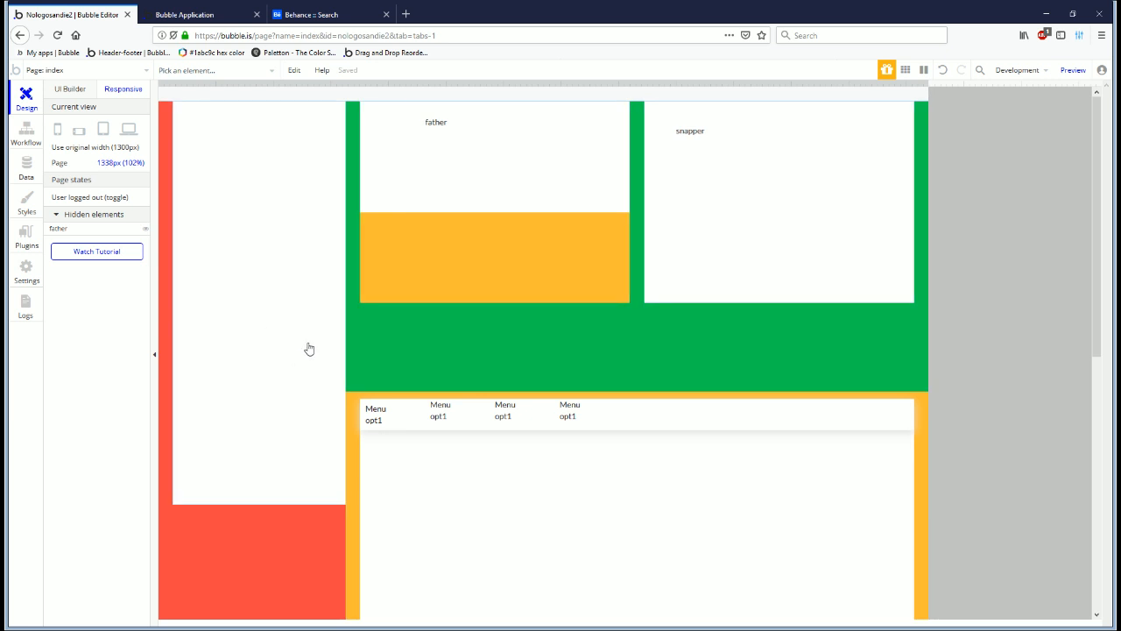
left_click_drag(928, 96, 616, 170)
Step: Remove the orange group's hiding rule and stretch the page preview back to 1657 px
left_click(537, 293)
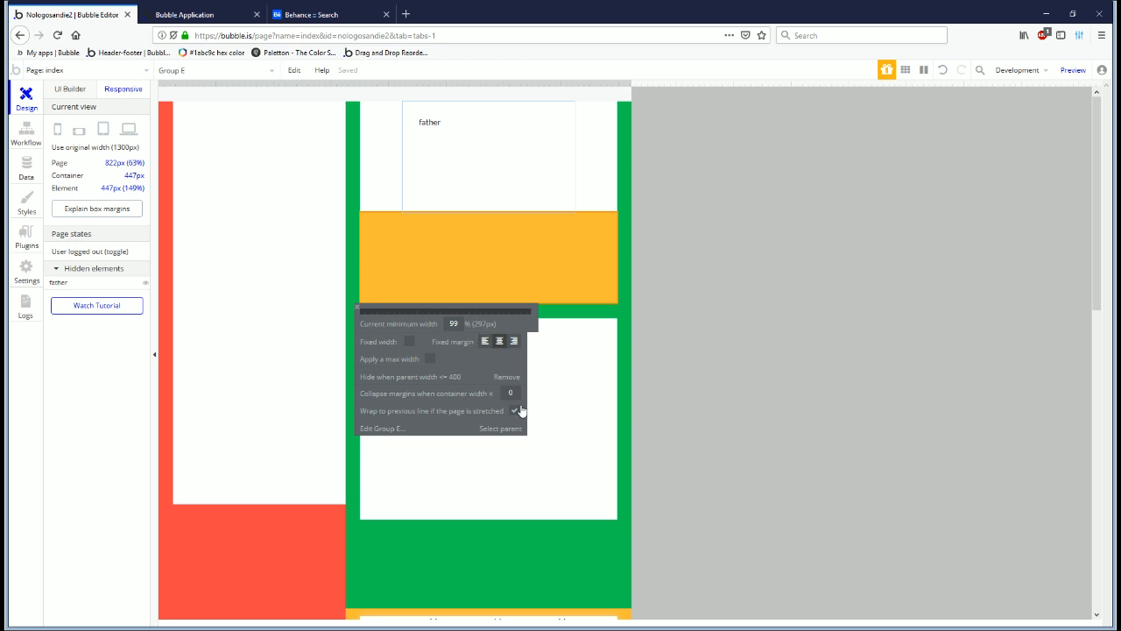
left_click(504, 378)
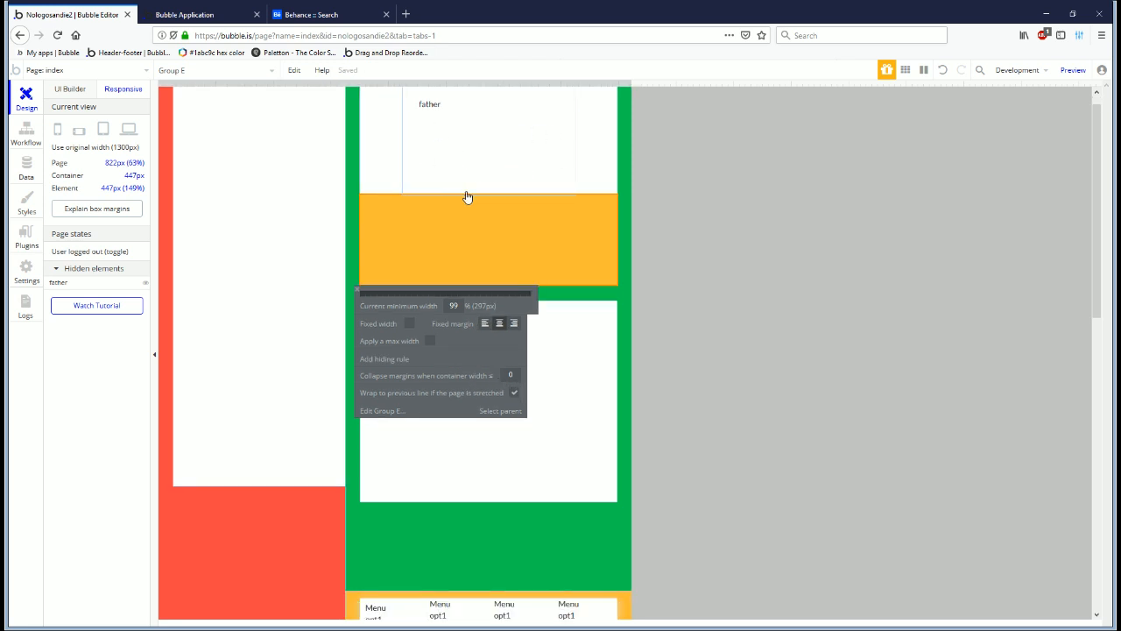
left_click_drag(632, 83, 1041, 99)
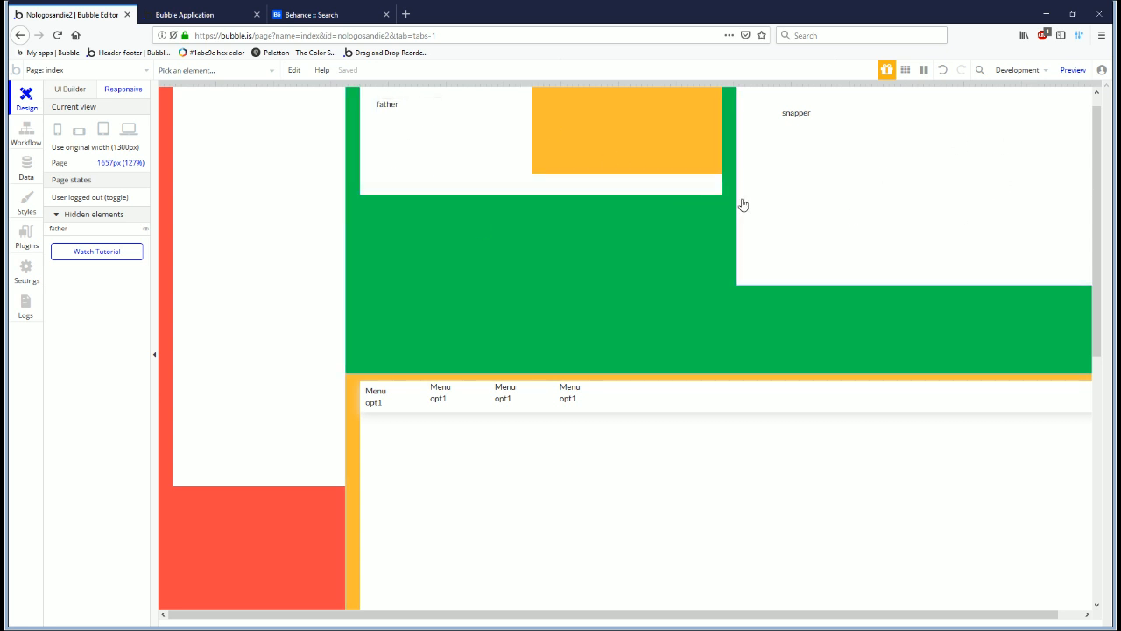
left_click_drag(1087, 80, 1078, 183)
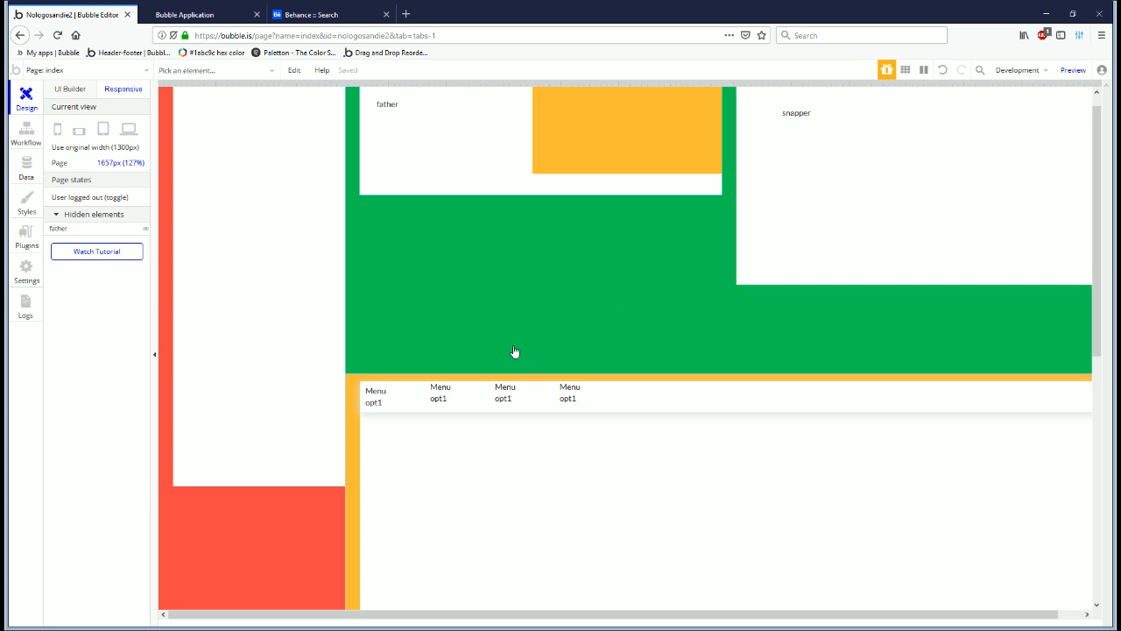
scroll(461, 366, "up", 1)
scroll(465, 363, "down", 3)
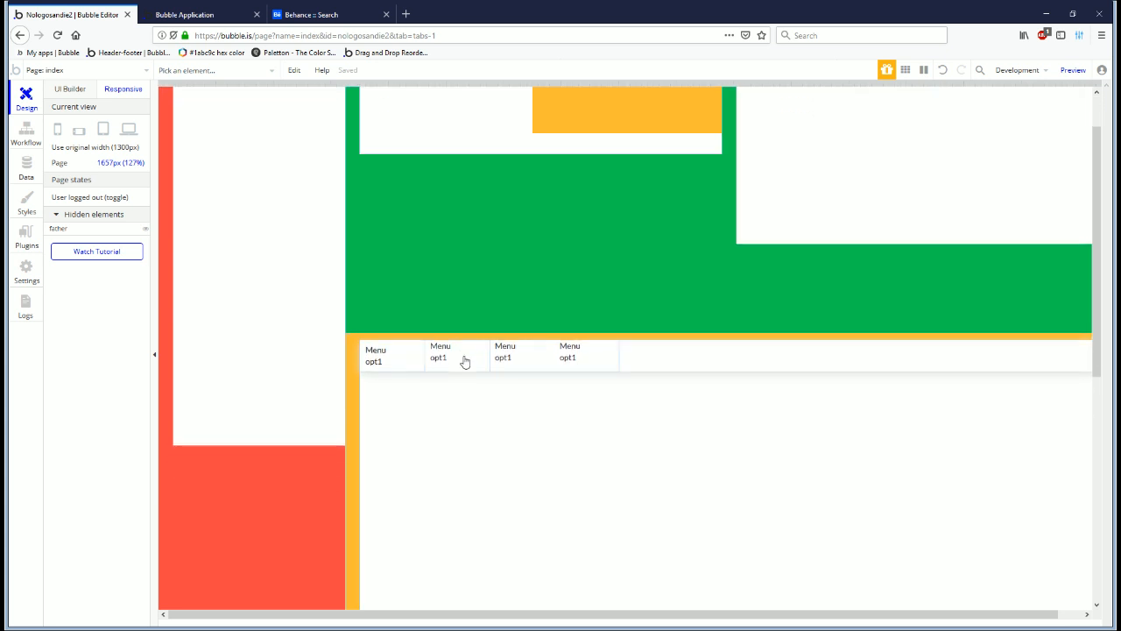
scroll(465, 362, "down", 2)
scroll(466, 360, "up", 4)
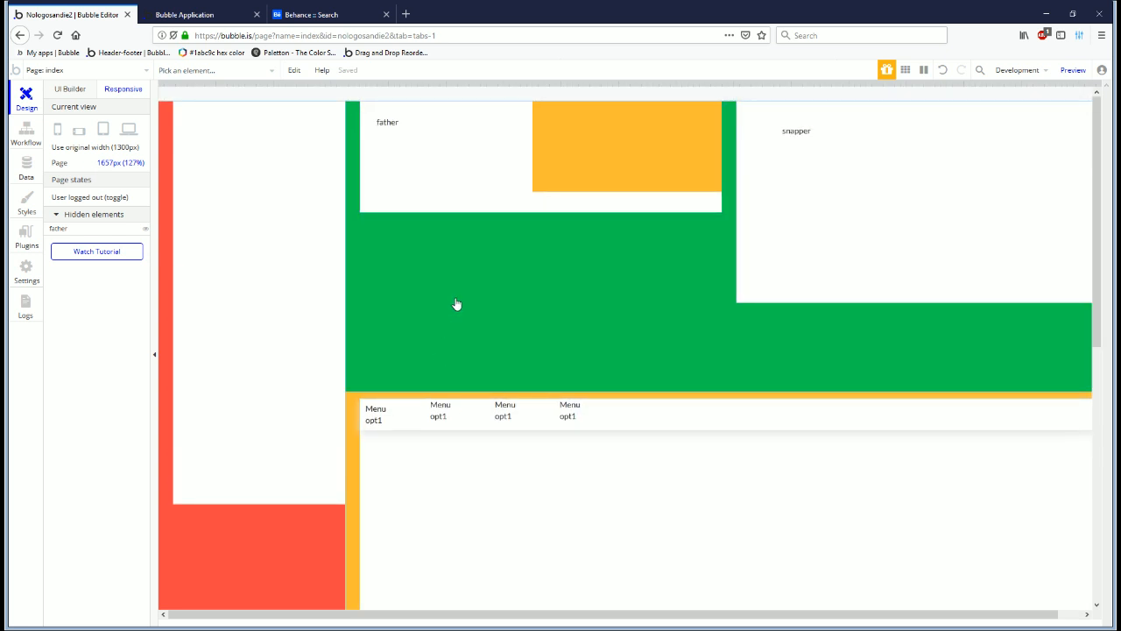